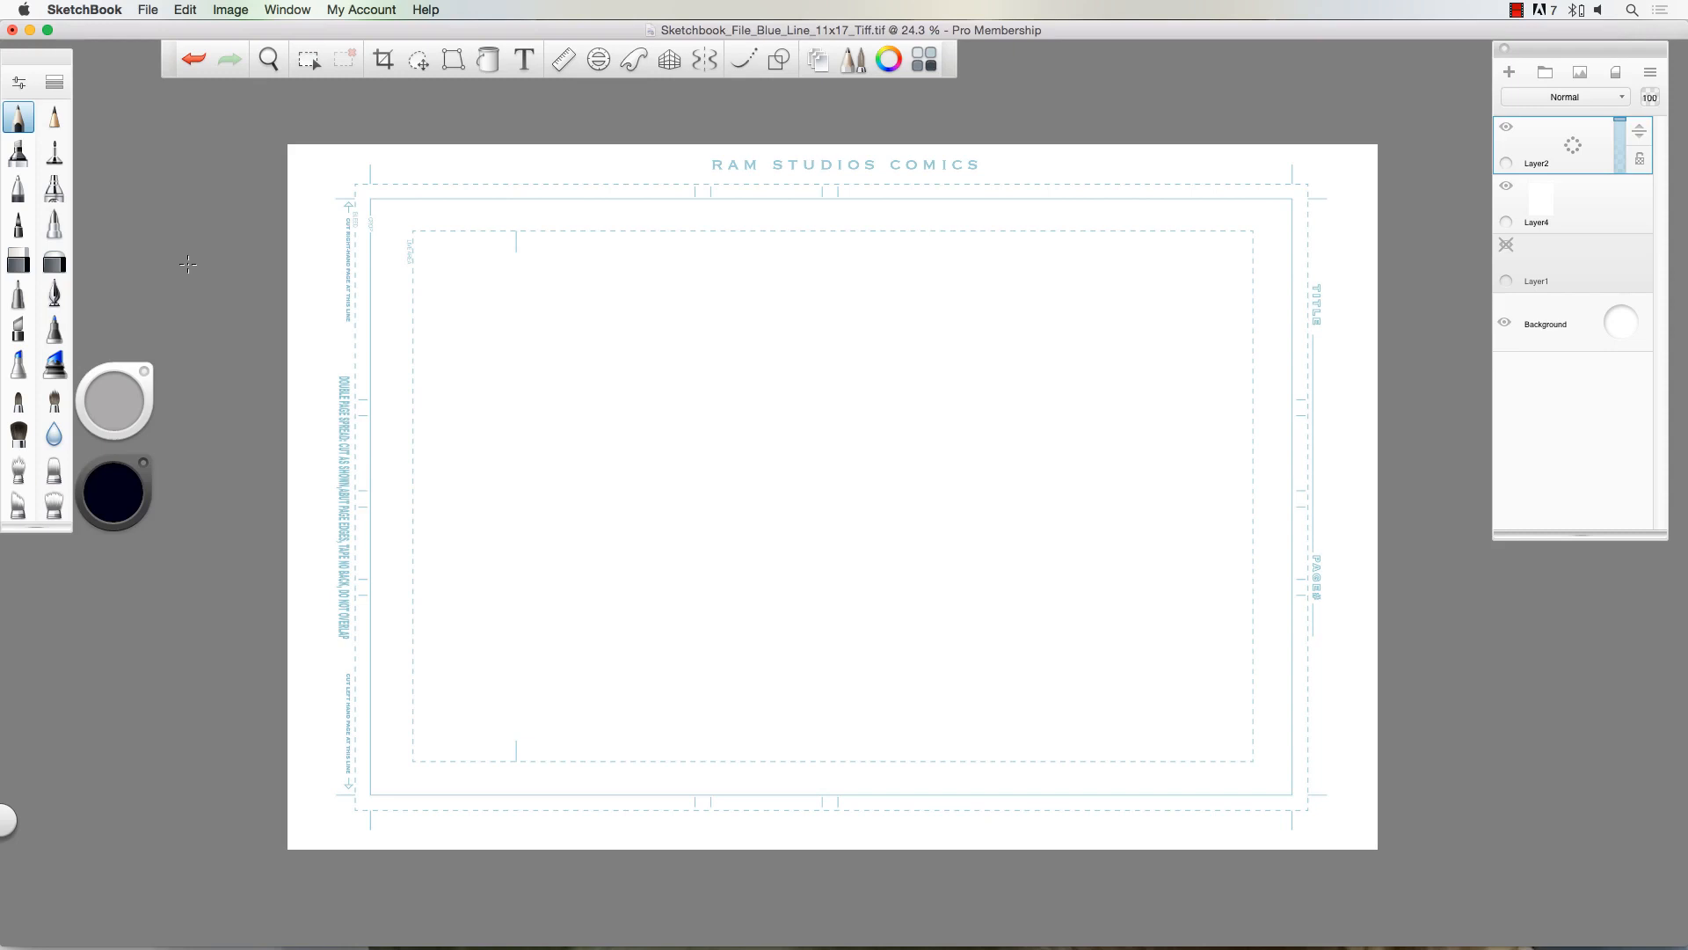
Step: Sketch both sides of a large leaning tree trunk at the page's left edge, with main branches reaching toward the top
key("space")
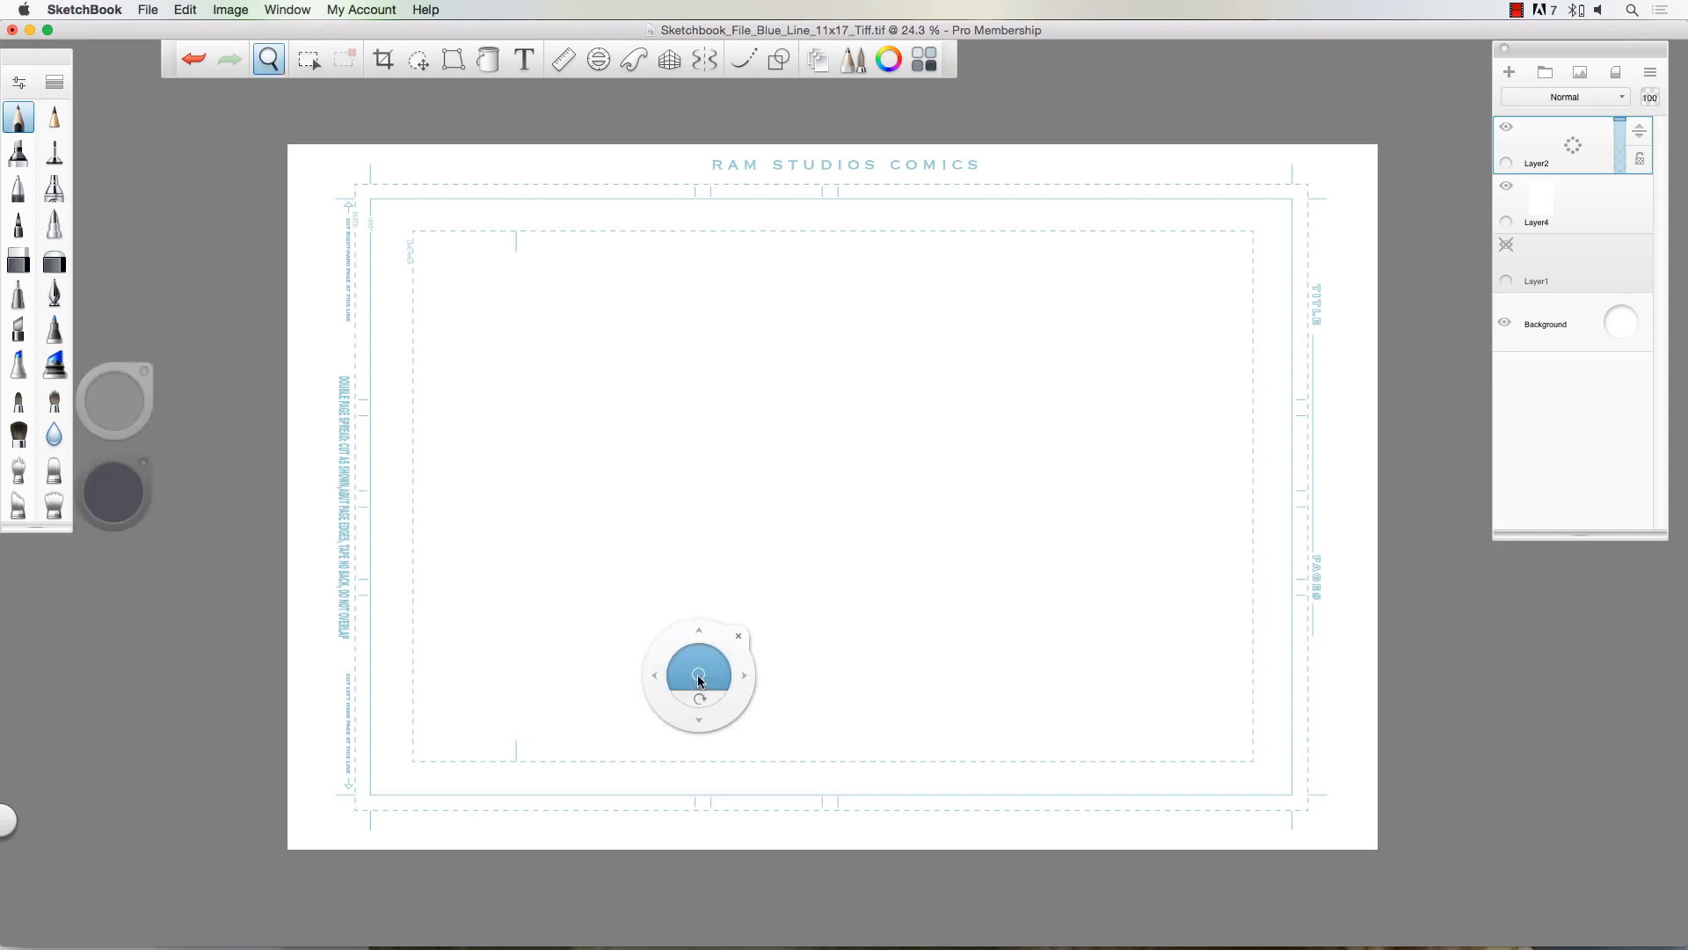
mouse_move(699, 676)
left_mouse_down()
mouse_move(684, 674)
mouse_move(677, 713)
mouse_move(697, 663)
left_mouse_up()
key("space")
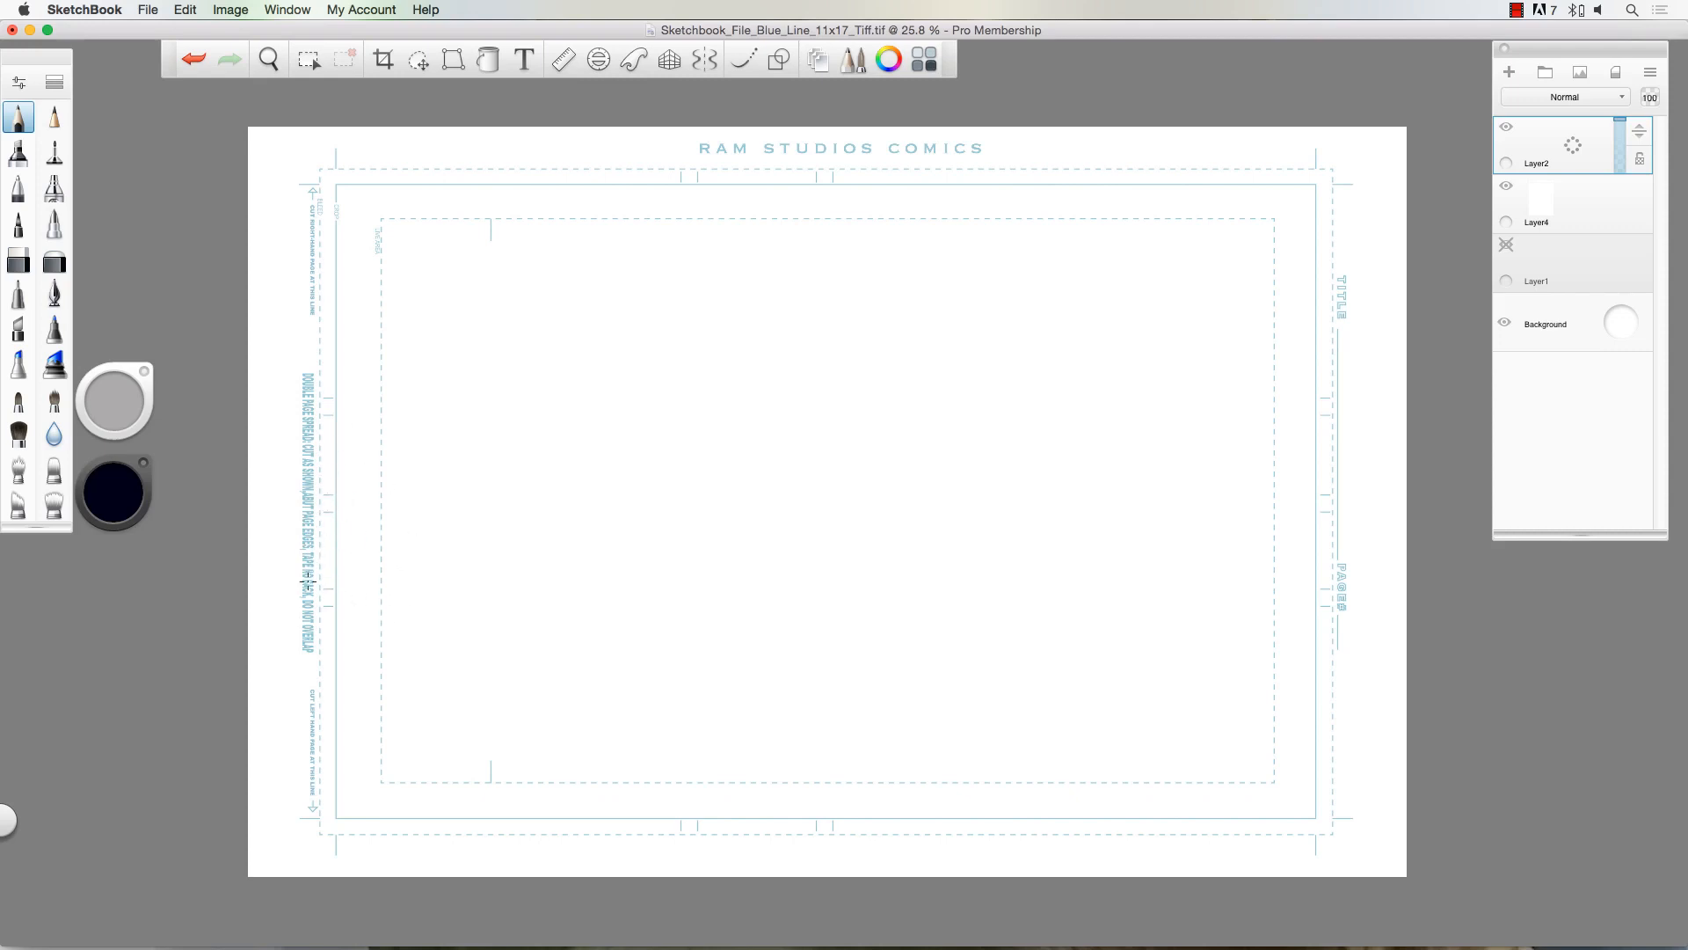
left_click_drag(255, 644, 337, 511)
left_click_drag(293, 596, 530, 141)
mouse_move(638, 143)
left_mouse_down()
mouse_move(476, 569)
mouse_move(447, 862)
mouse_move(474, 551)
mouse_move(514, 439)
mouse_move(715, 272)
left_mouse_up()
left_click_drag(667, 330, 480, 551)
left_click_drag(533, 485, 751, 238)
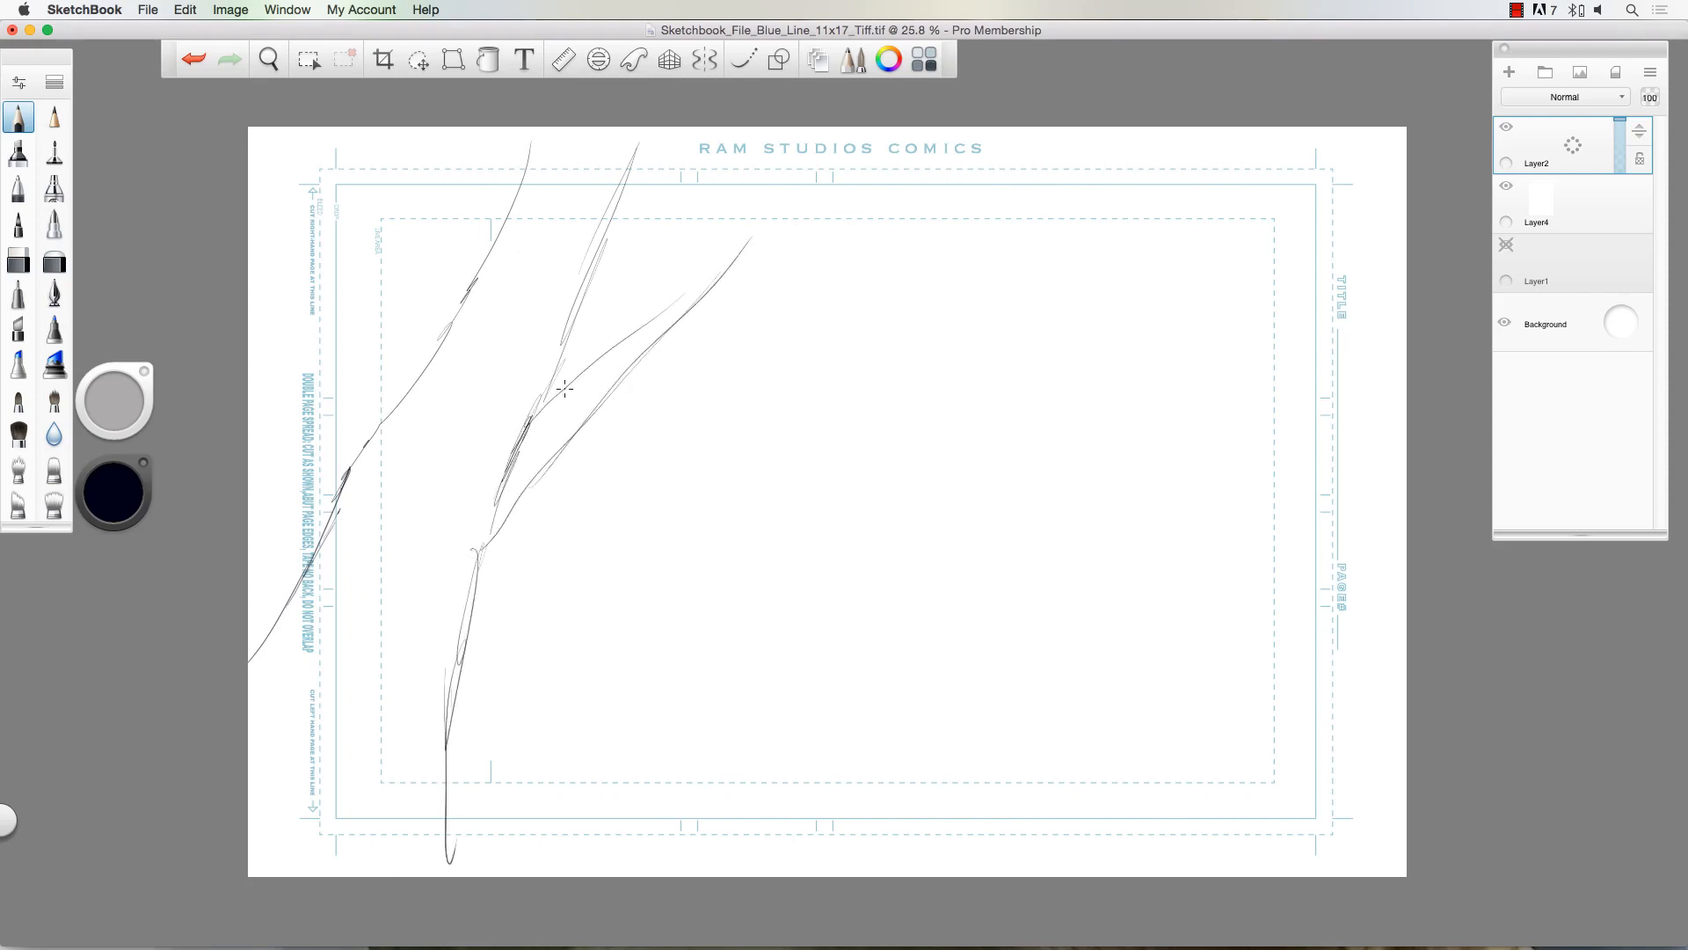
Step: Refine the main branch fork and add thin forked branches in the page's upper-left corner
left_click_drag(543, 409, 718, 238)
left_click_drag(372, 433, 332, 230)
mouse_move(404, 356)
left_mouse_down()
mouse_move(413, 392)
mouse_move(360, 269)
left_mouse_up()
mouse_move(327, 189)
left_mouse_down()
mouse_move(372, 286)
mouse_move(375, 127)
left_mouse_up()
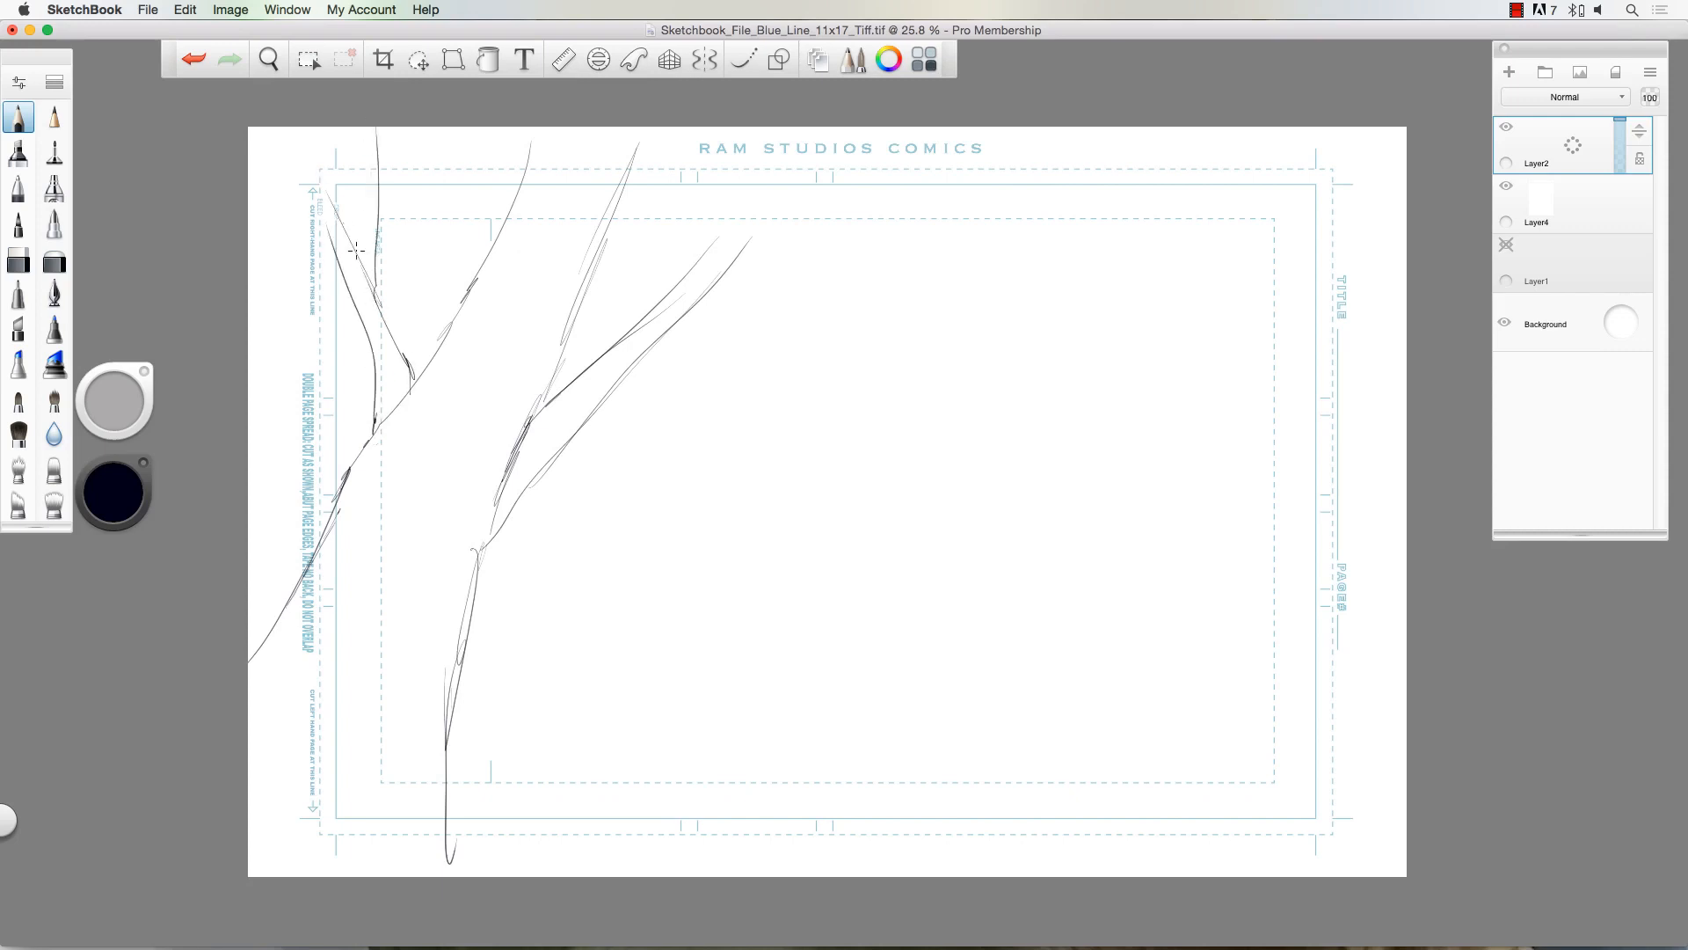
left_click_drag(360, 251, 370, 127)
mouse_move(344, 230)
left_mouse_down()
mouse_move(313, 143)
mouse_move(327, 229)
mouse_move(203, 140)
mouse_move(293, 179)
mouse_move(310, 123)
mouse_move(407, 367)
mouse_move(492, 252)
mouse_move(476, 240)
mouse_move(489, 136)
mouse_move(494, 230)
left_mouse_up()
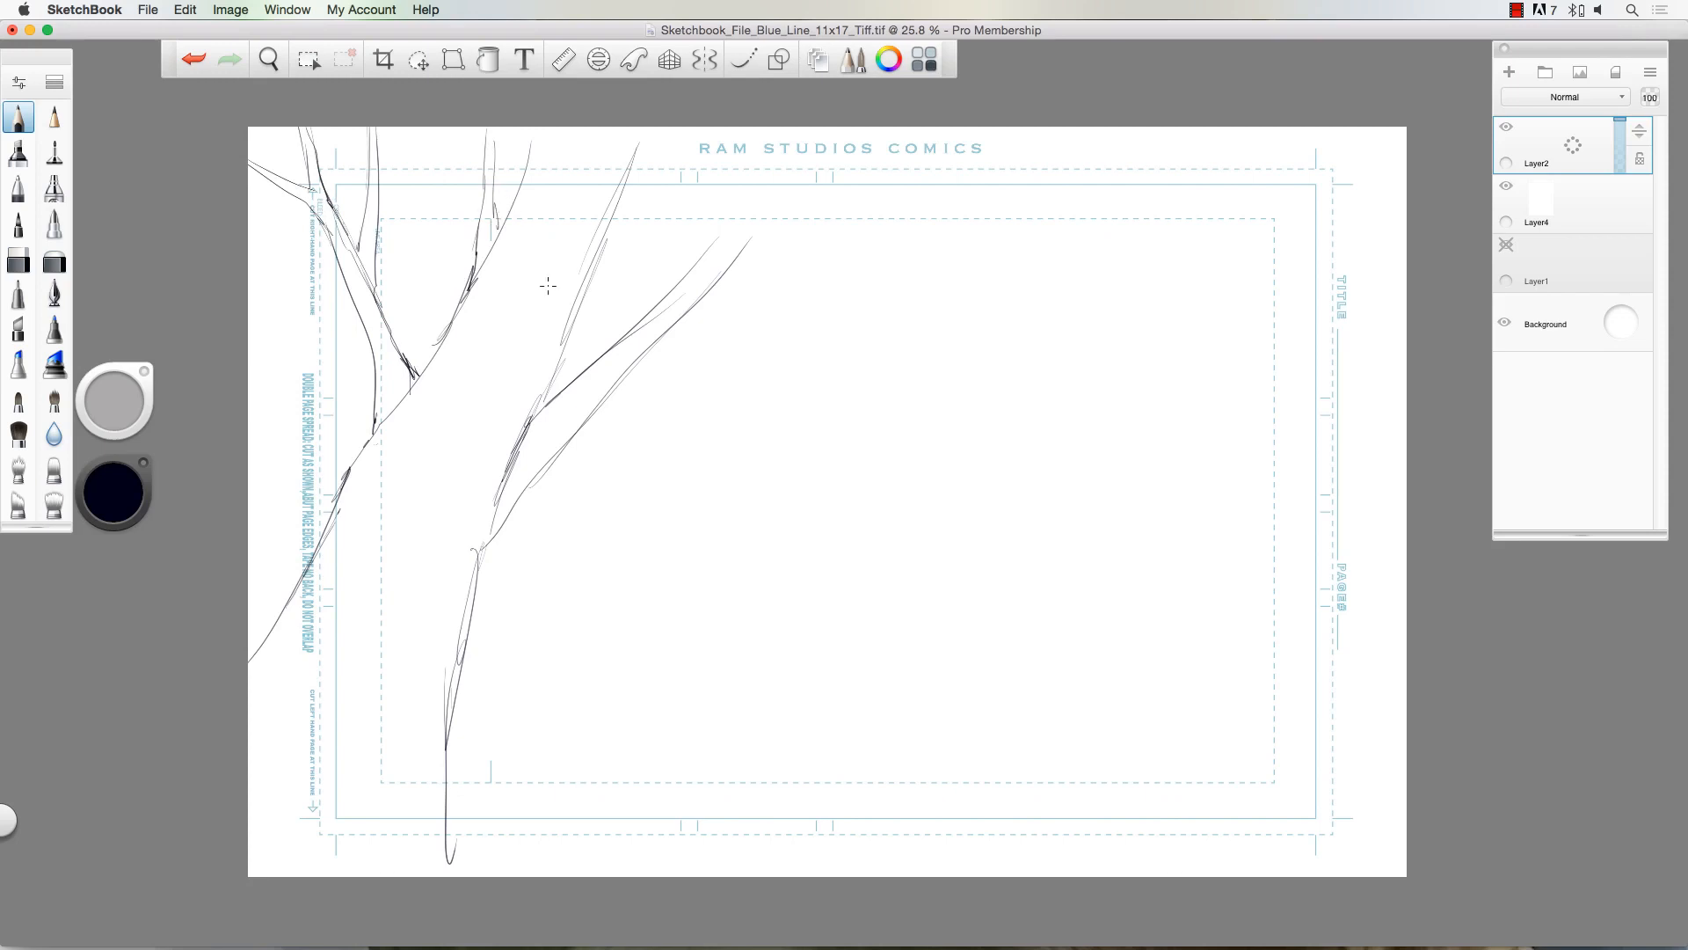
Step: Extend the right-hand branches with forking limbs and a long lower branch running off the top of the page
left_click_drag(552, 383, 714, 271)
left_click_drag(723, 266, 791, 197)
mouse_move(848, 136)
left_mouse_down()
mouse_move(747, 275)
mouse_move(631, 385)
left_mouse_up()
mouse_move(725, 264)
left_mouse_down()
mouse_move(748, 132)
mouse_move(750, 224)
mouse_move(749, 134)
left_mouse_up()
mouse_move(749, 227)
left_mouse_down()
mouse_move(760, 143)
mouse_move(755, 225)
mouse_move(845, 128)
left_mouse_up()
left_click_drag(868, 128, 774, 254)
mouse_move(744, 312)
left_mouse_down()
mouse_move(660, 353)
mouse_move(914, 222)
left_mouse_up()
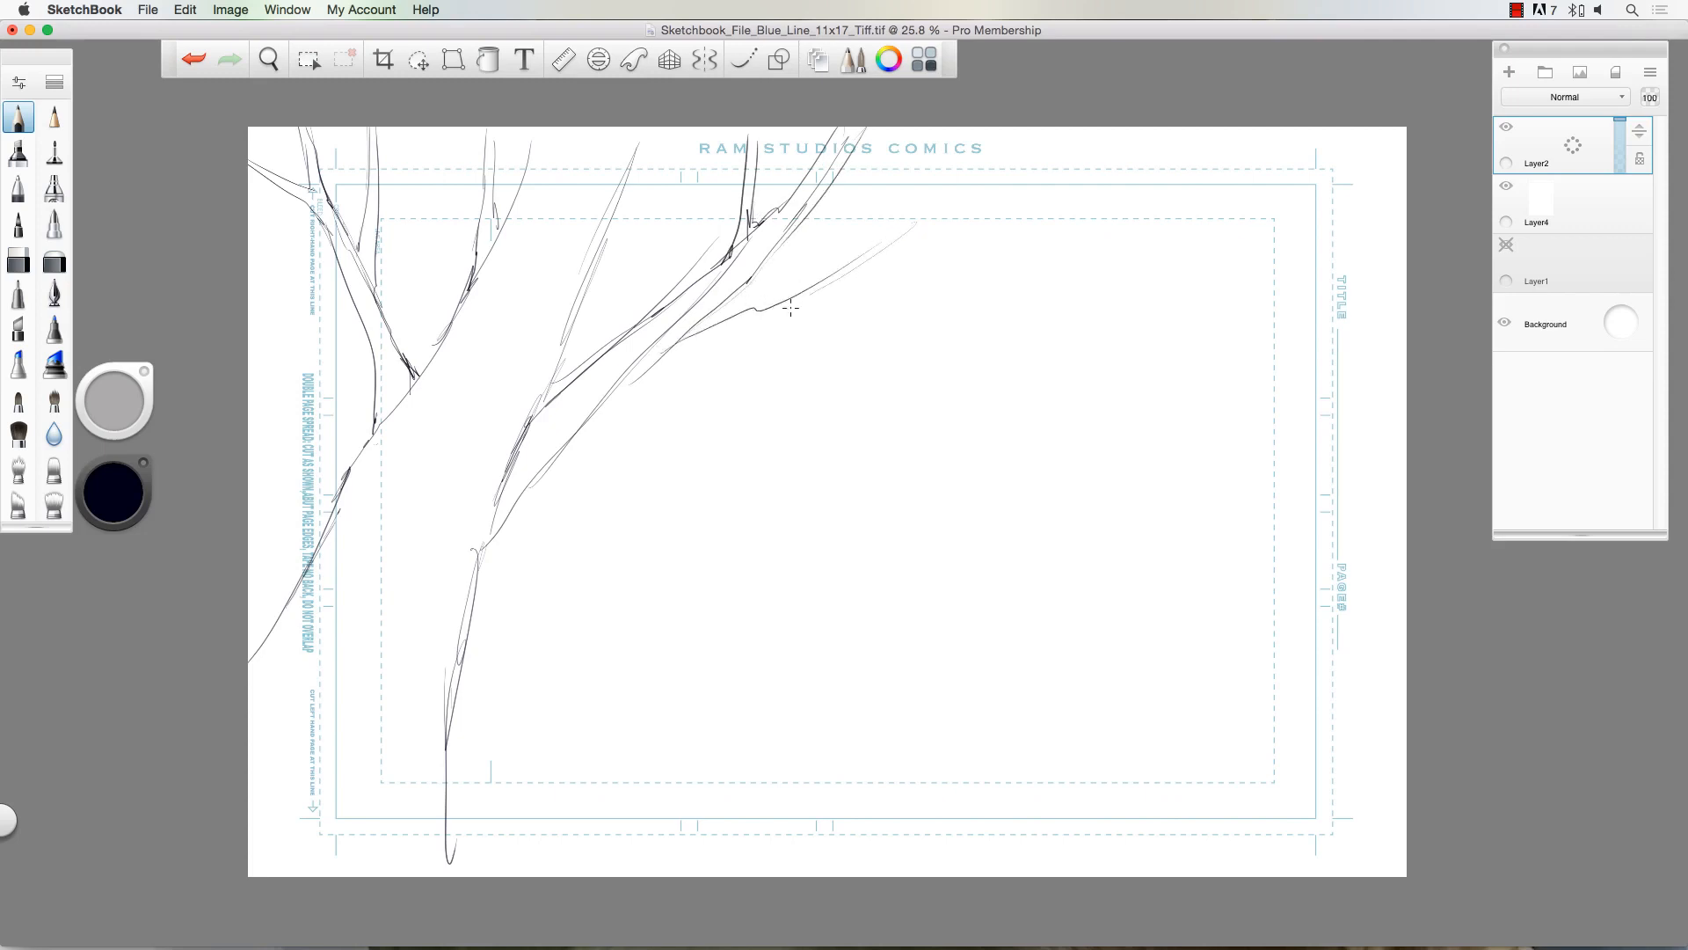
left_click_drag(810, 296, 644, 383)
mouse_move(712, 325)
left_mouse_down()
mouse_move(870, 246)
mouse_move(932, 194)
mouse_move(910, 198)
left_mouse_up()
mouse_move(903, 213)
left_mouse_down()
mouse_move(945, 136)
mouse_move(971, 176)
mouse_move(1046, 128)
left_mouse_up()
Step: Add side branches to the tree's middle limb and retrace the trunk's left contour
left_click_drag(585, 283, 718, 167)
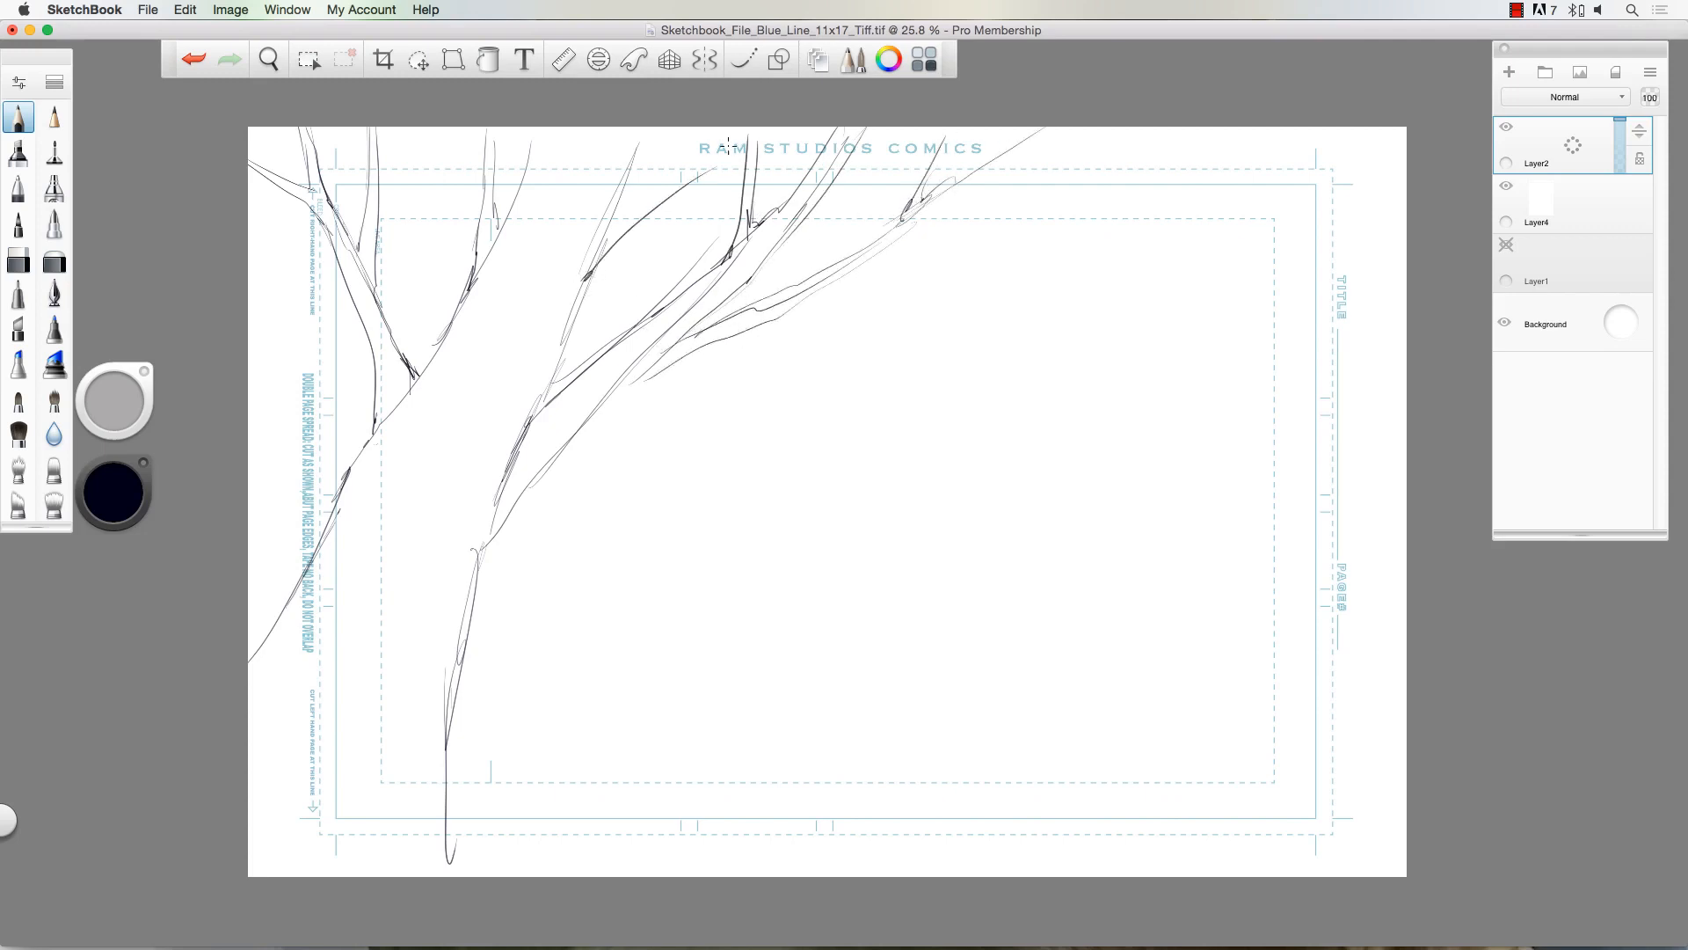
left_click_drag(599, 224, 710, 127)
left_click_drag(679, 189, 758, 130)
left_click_drag(644, 220, 556, 334)
left_click_drag(345, 505, 264, 633)
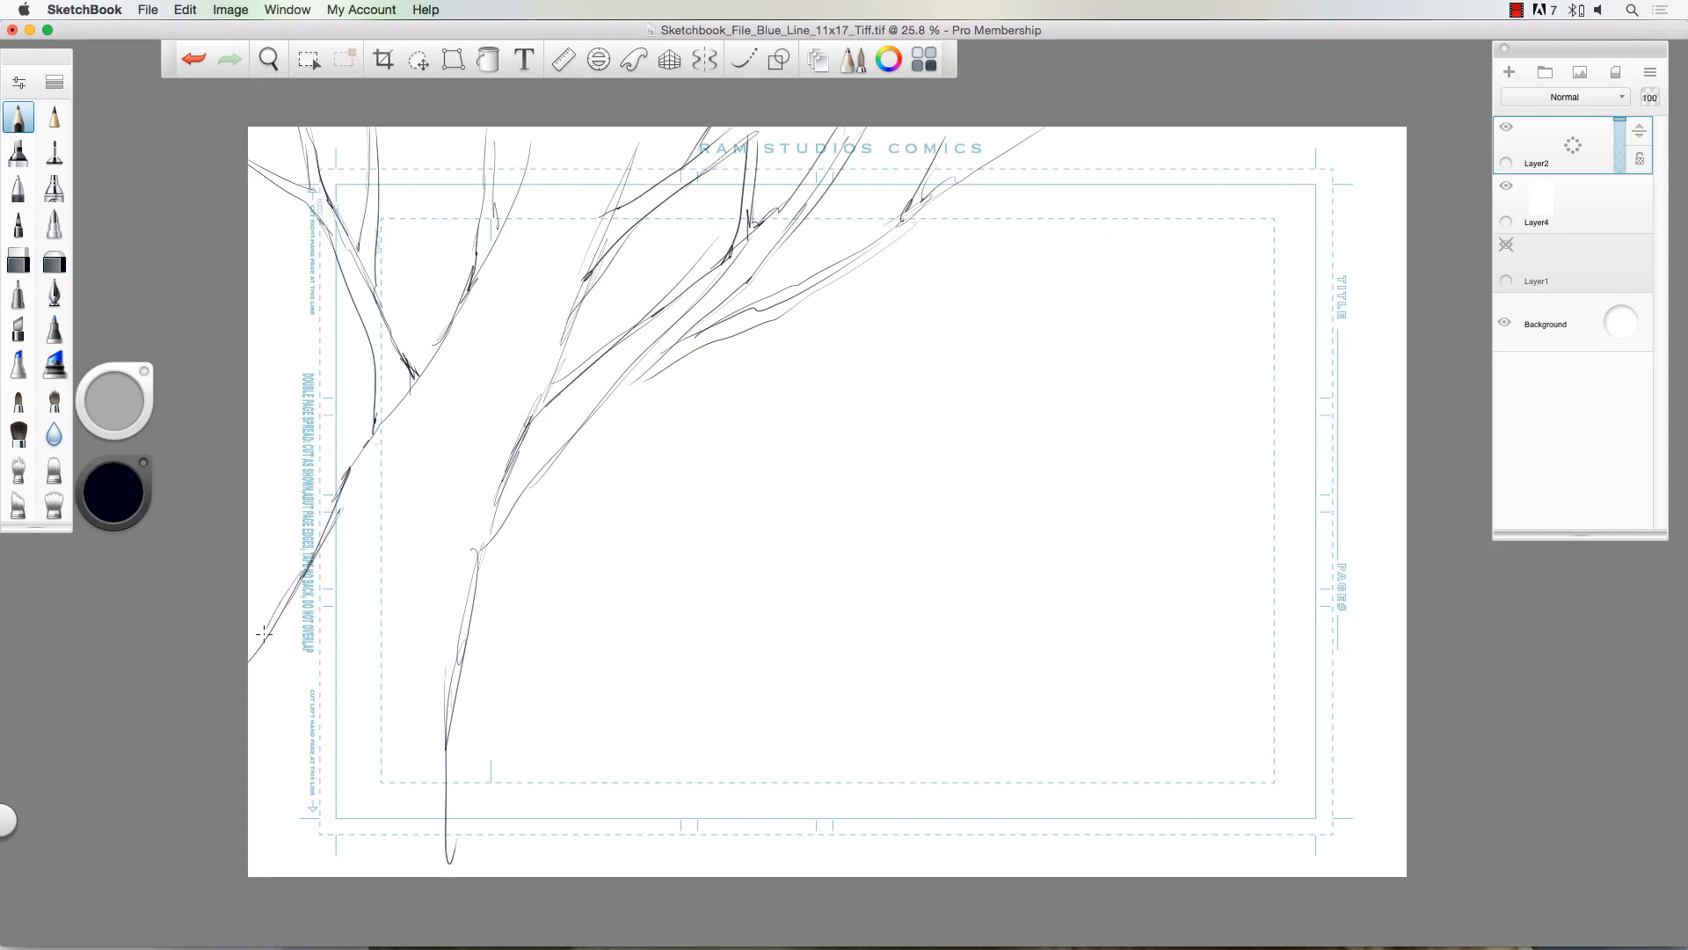
Step: Move the whole tree sketch left so the trunk sits along the page's left border
left_click(418, 60)
mouse_move(489, 403)
left_mouse_down()
mouse_move(421, 428)
mouse_move(390, 396)
left_mouse_up()
key("Return")
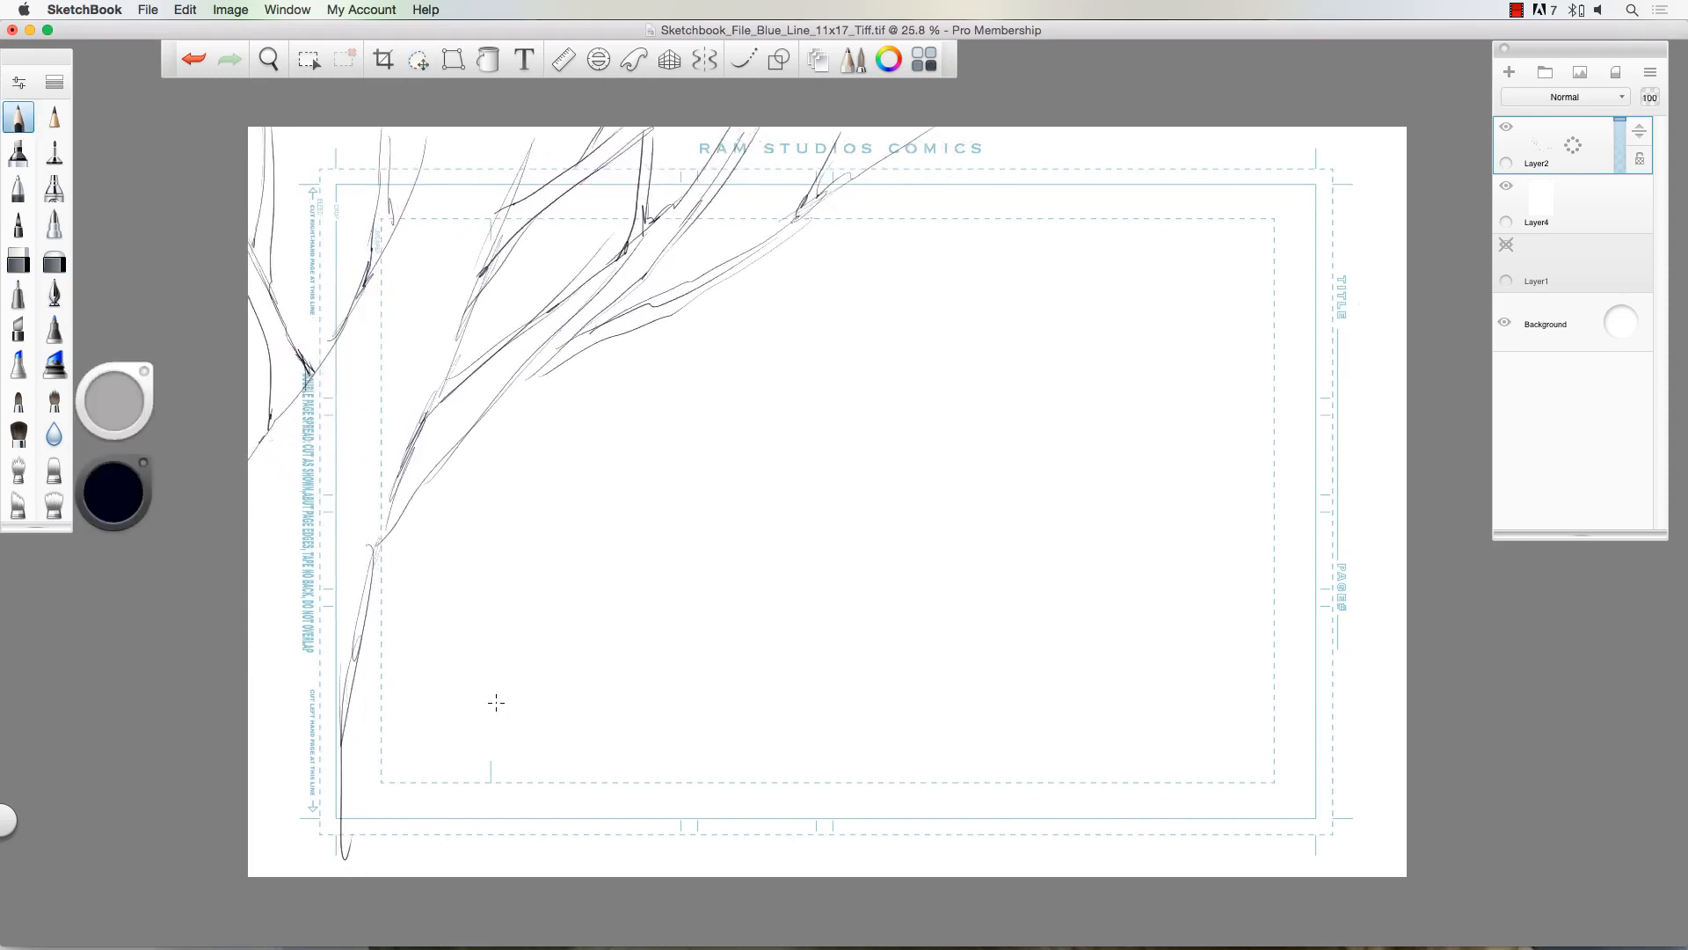
Step: Sketch long curved grass blades fanning up and to the right from the base of the tree trunk
mouse_move(361, 646)
left_mouse_down()
mouse_move(345, 844)
mouse_move(414, 672)
left_mouse_up()
left_click_drag(467, 616, 389, 744)
left_click_drag(422, 675, 366, 847)
left_click_drag(446, 712, 373, 862)
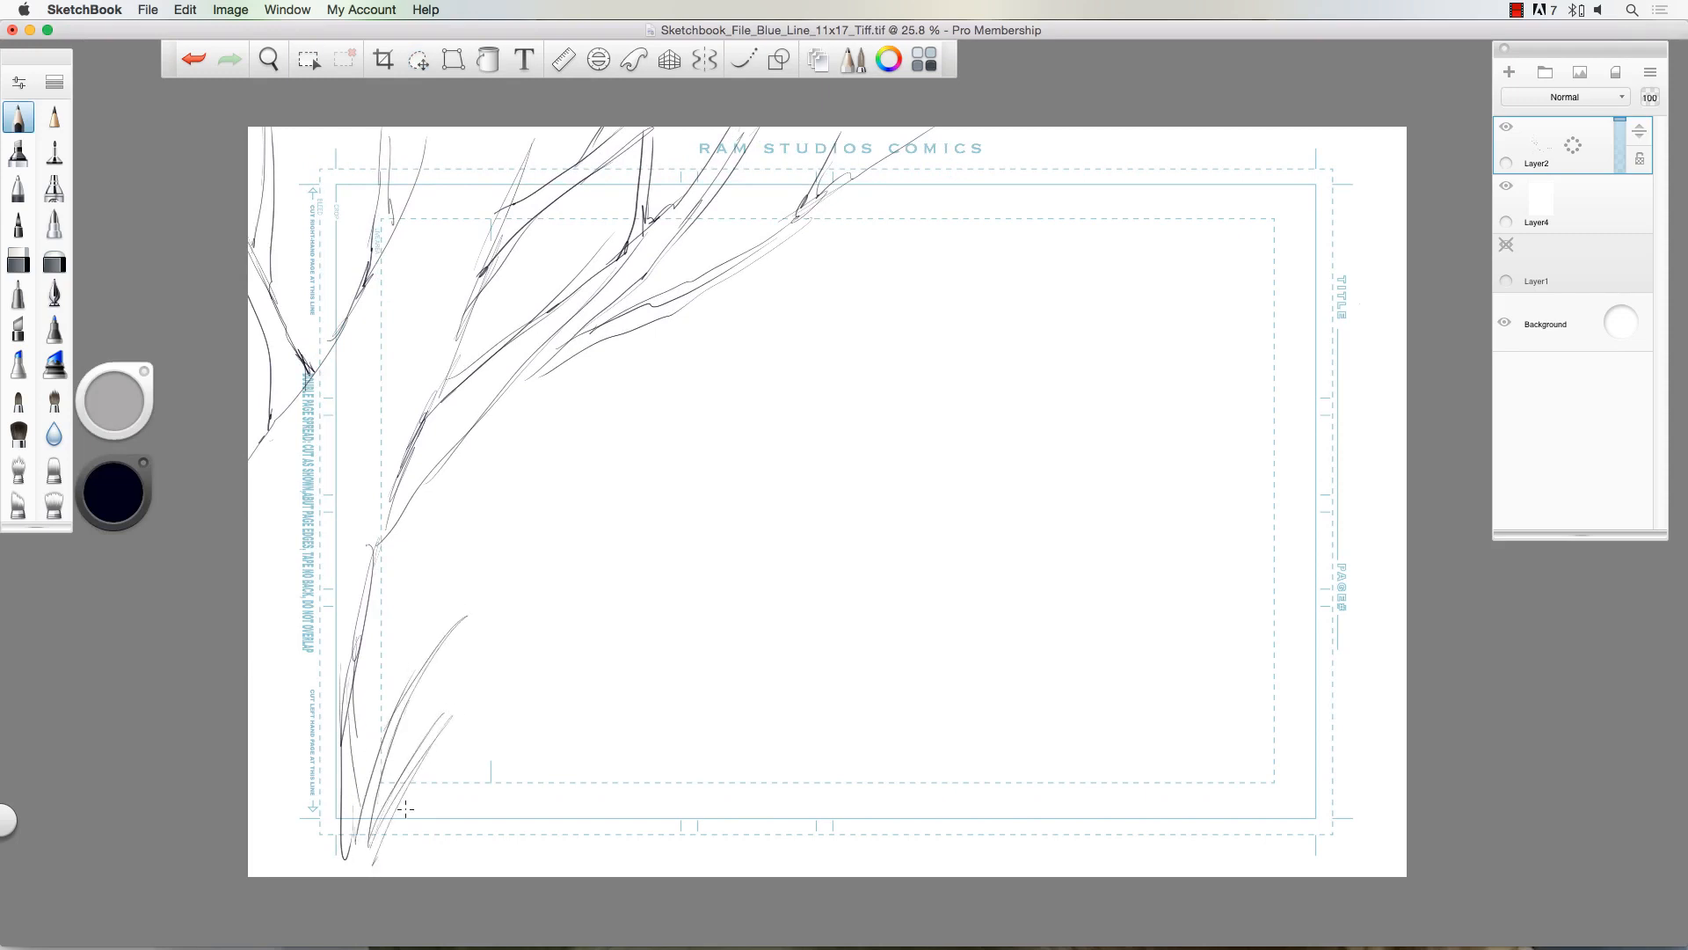
left_click_drag(410, 806, 386, 860)
mouse_move(496, 759)
left_mouse_down()
mouse_move(379, 857)
mouse_move(397, 876)
left_mouse_up()
left_click_drag(394, 692, 350, 835)
left_click_drag(398, 659, 348, 800)
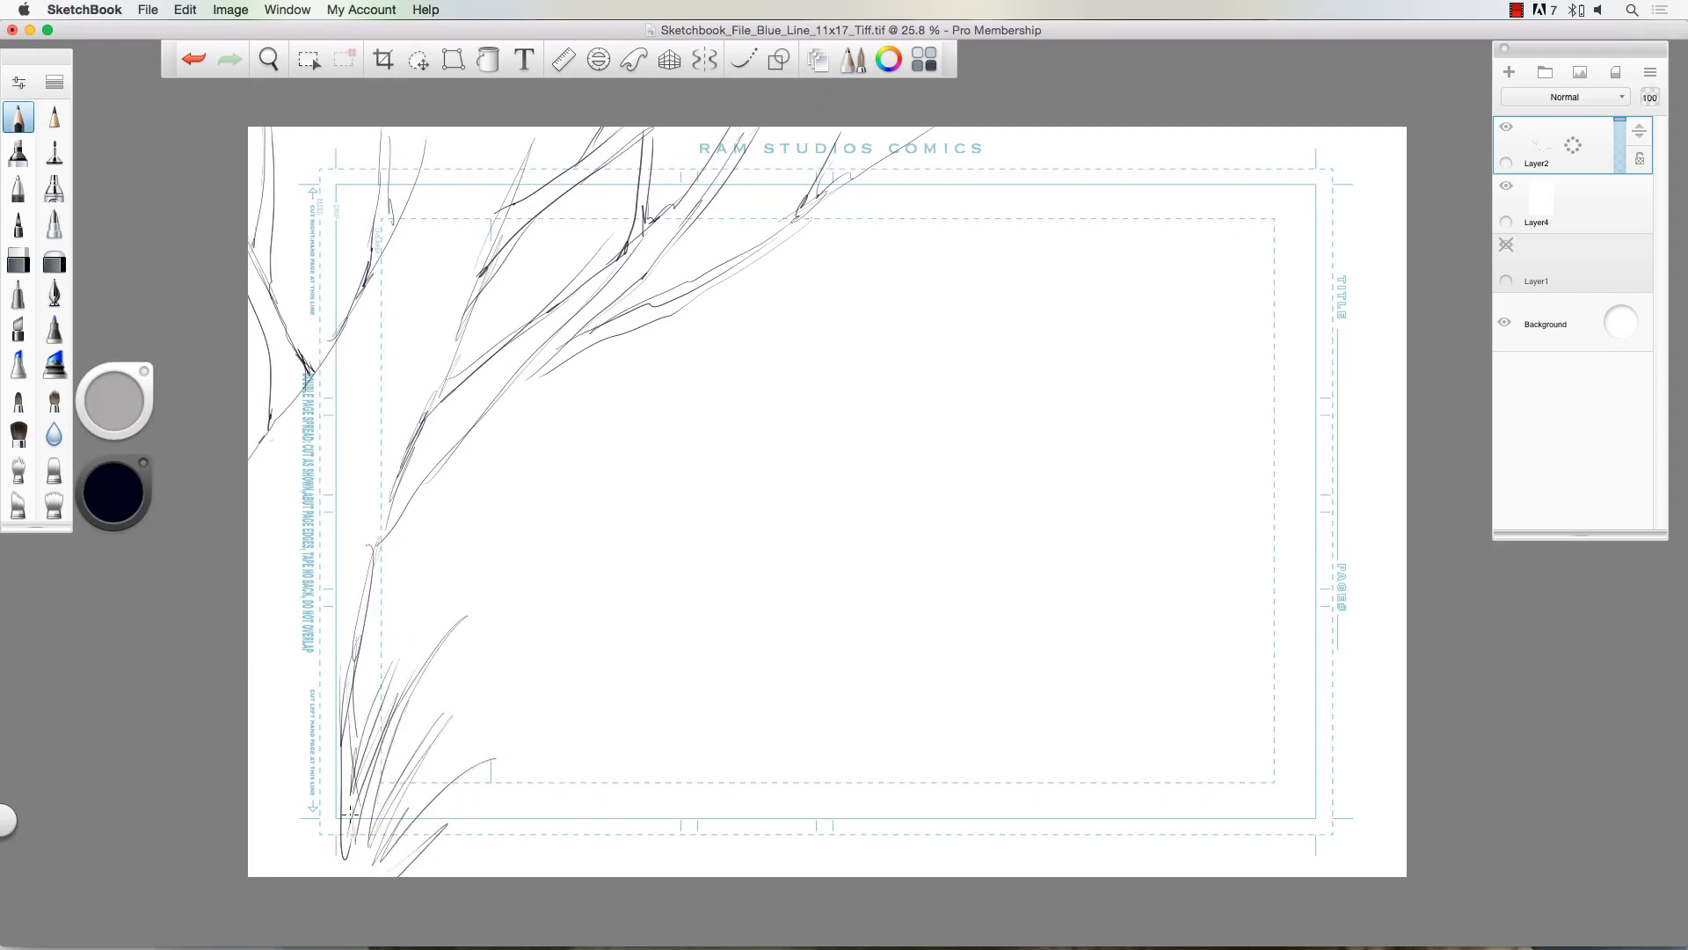
Step: Fill out the tuft at the trunk's base with low spreading blades and short blades on its left side
left_click_drag(431, 764, 371, 837)
mouse_move(542, 804)
left_mouse_down()
mouse_move(405, 846)
mouse_move(429, 876)
left_mouse_up()
left_click_drag(341, 804, 325, 858)
left_click_drag(290, 724, 330, 855)
left_click_drag(290, 798, 318, 865)
left_click_drag(326, 789, 332, 858)
Step: Reinforce the contours of the upper-left and middle branches with extra strokes
left_click_drag(366, 279, 435, 128)
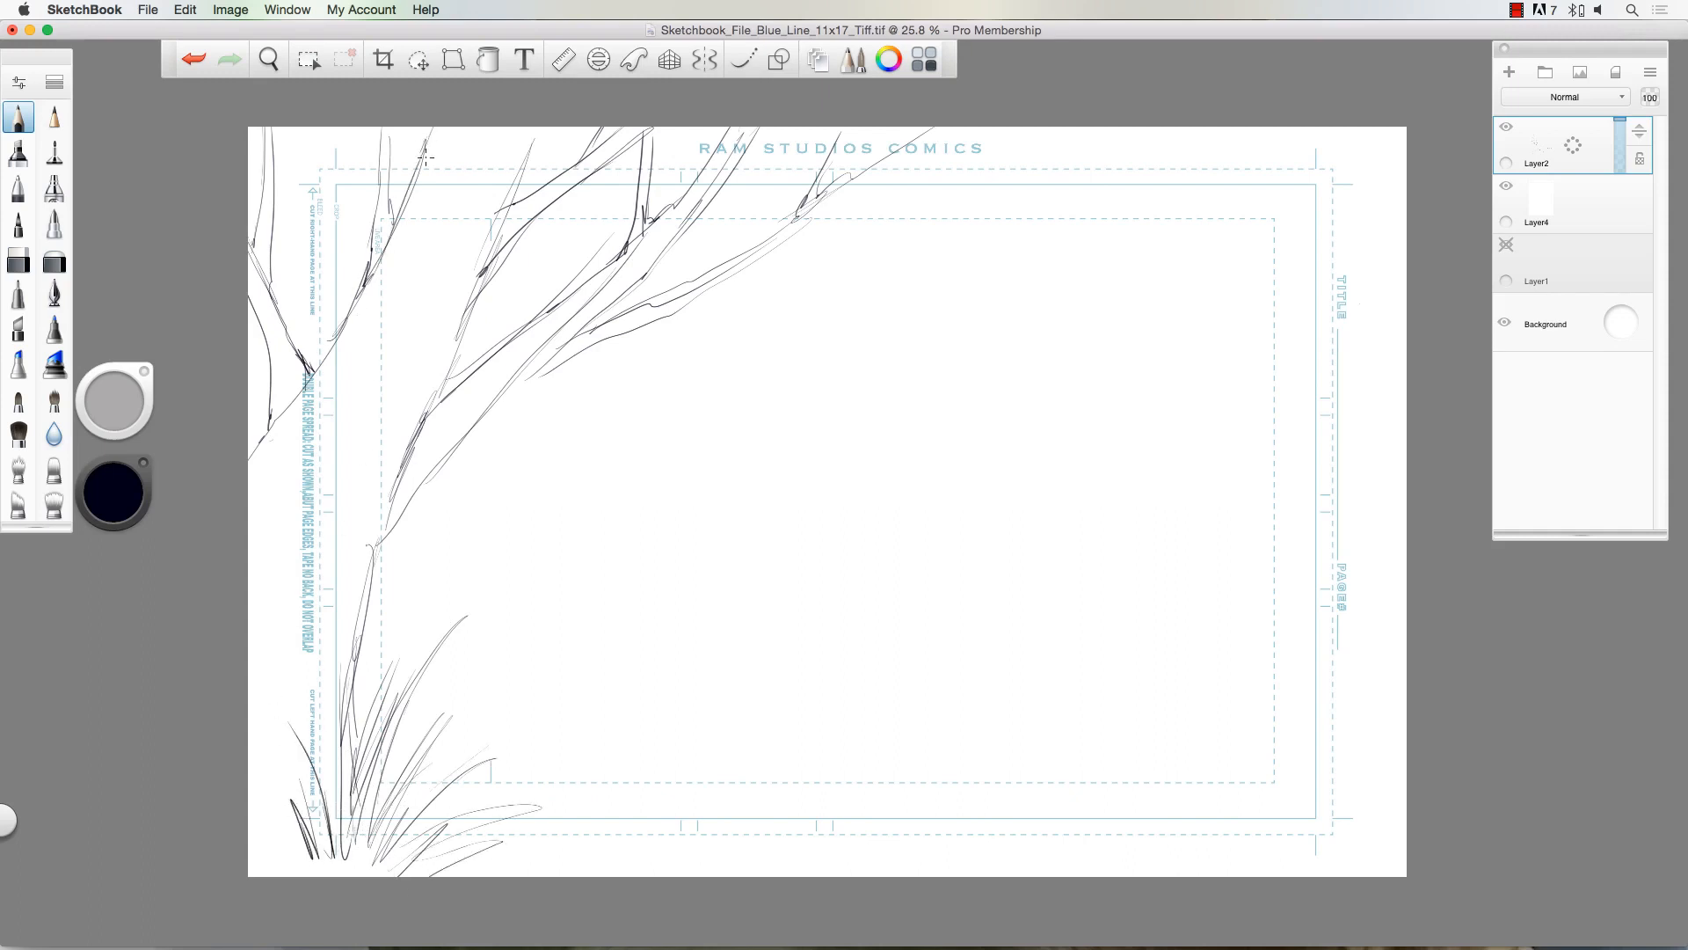
left_click_drag(528, 158, 545, 123)
left_click_drag(452, 339, 423, 418)
Step: Transform the tree sketch to a slightly adjusted size and position closer to the page's left edge
key("v")
mouse_move(462, 214)
left_mouse_down()
mouse_move(434, 225)
mouse_move(445, 264)
mouse_move(673, 493)
left_mouse_up()
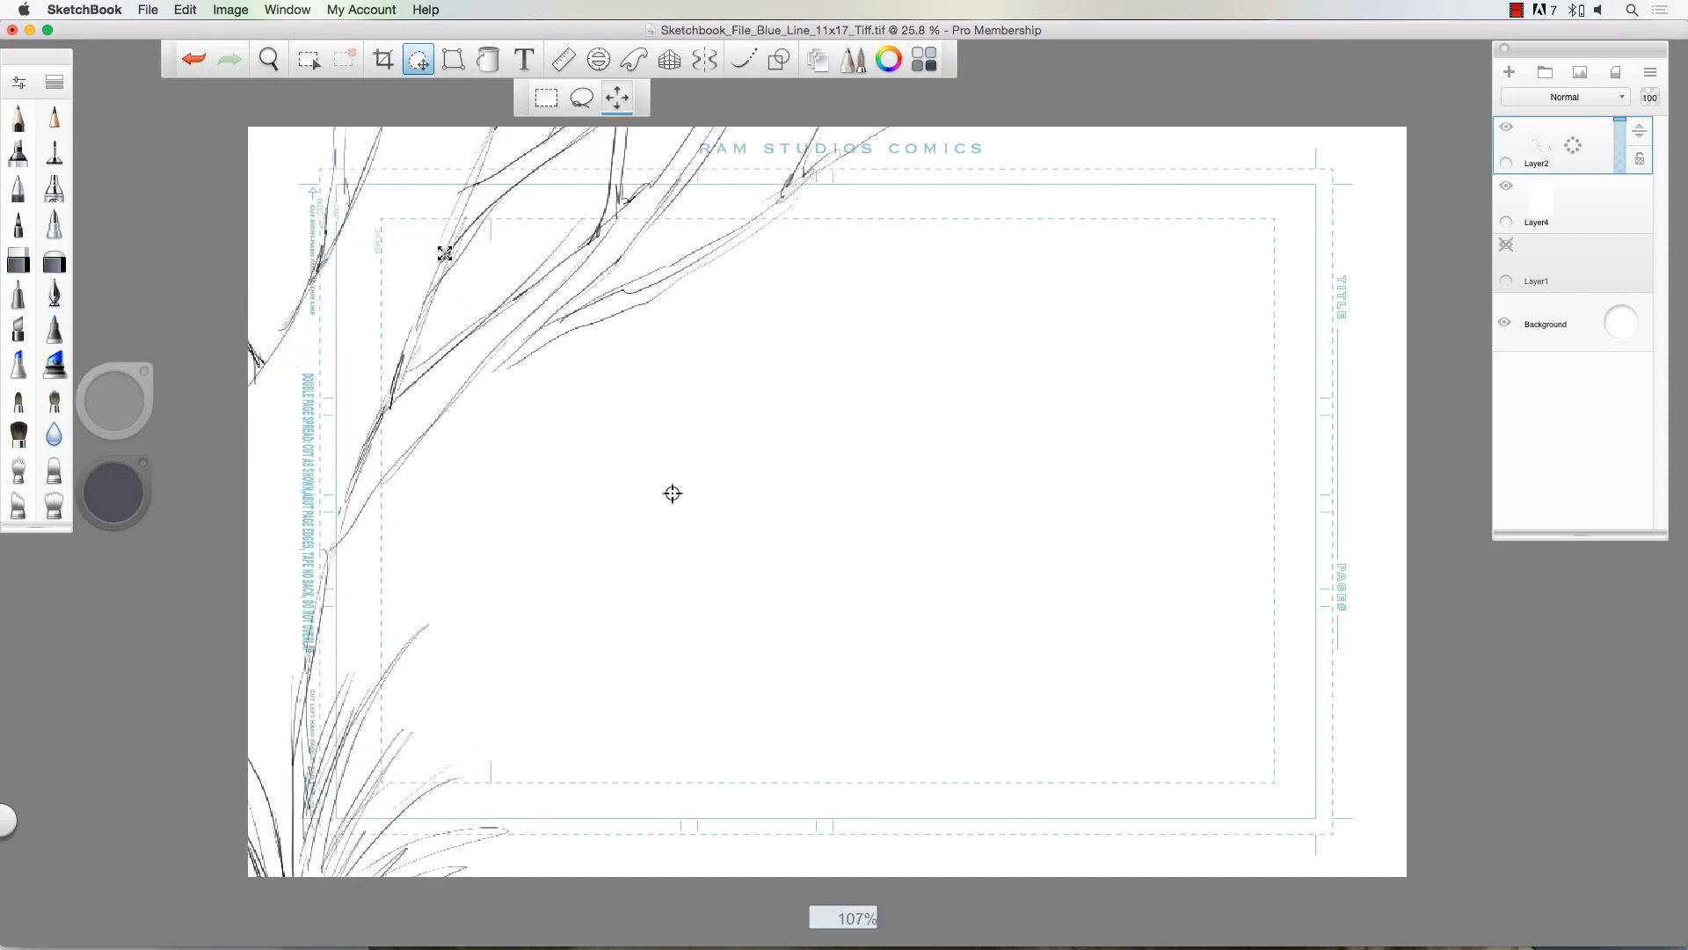
left_click_drag(445, 253, 449, 265)
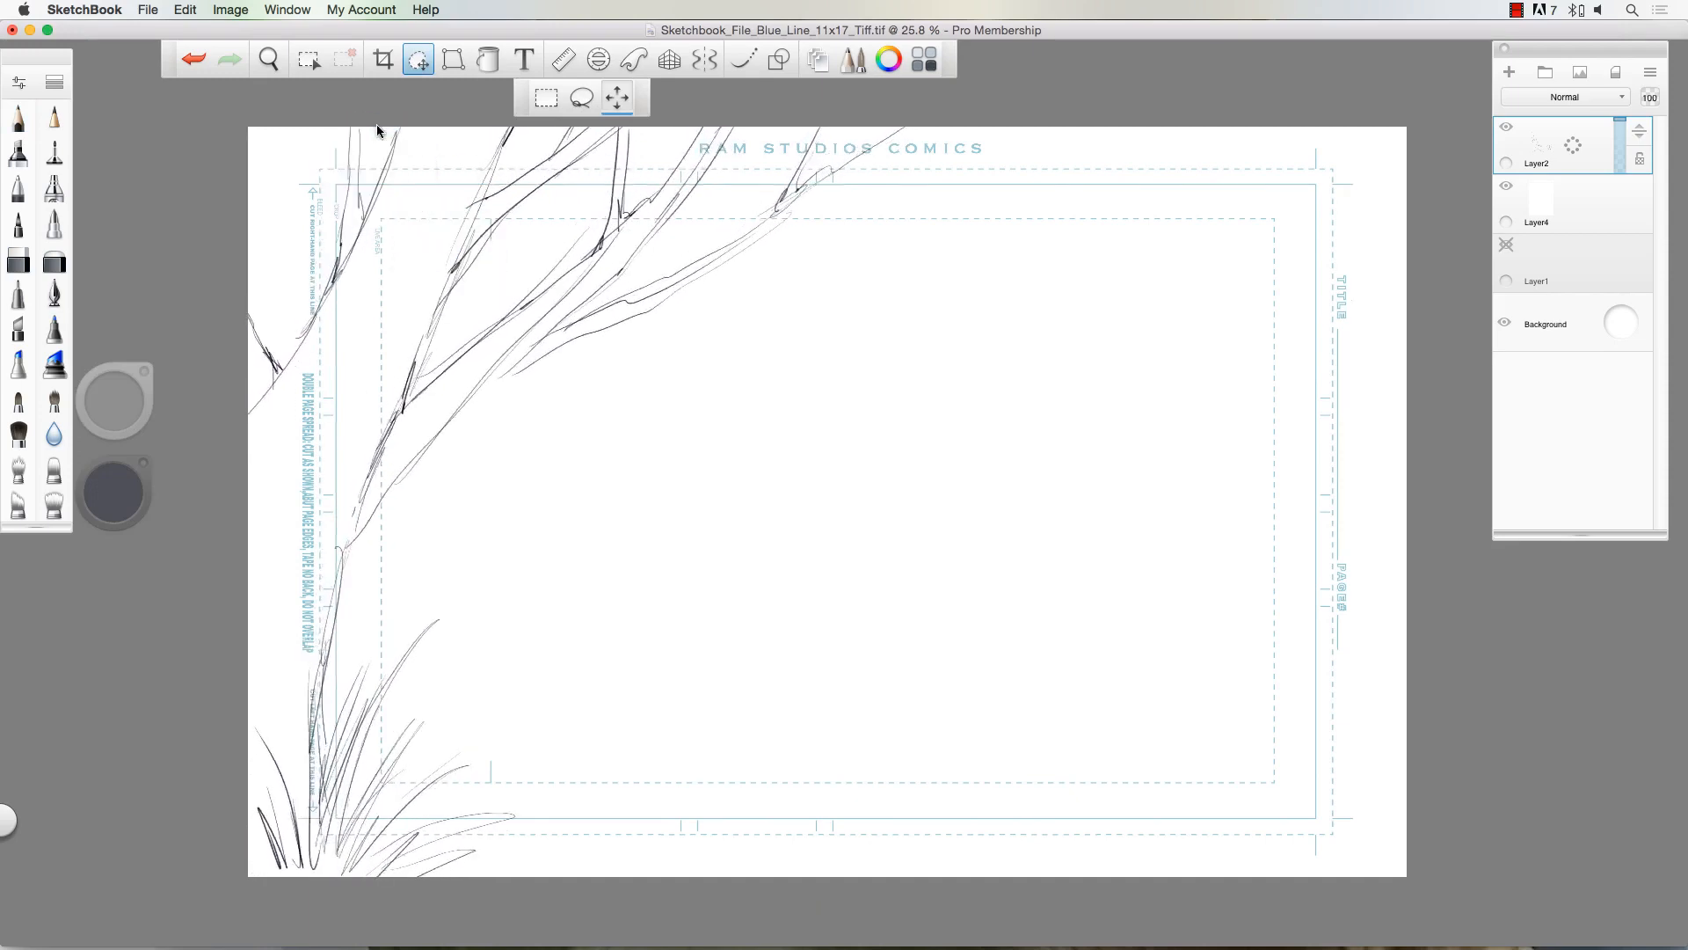
key("b")
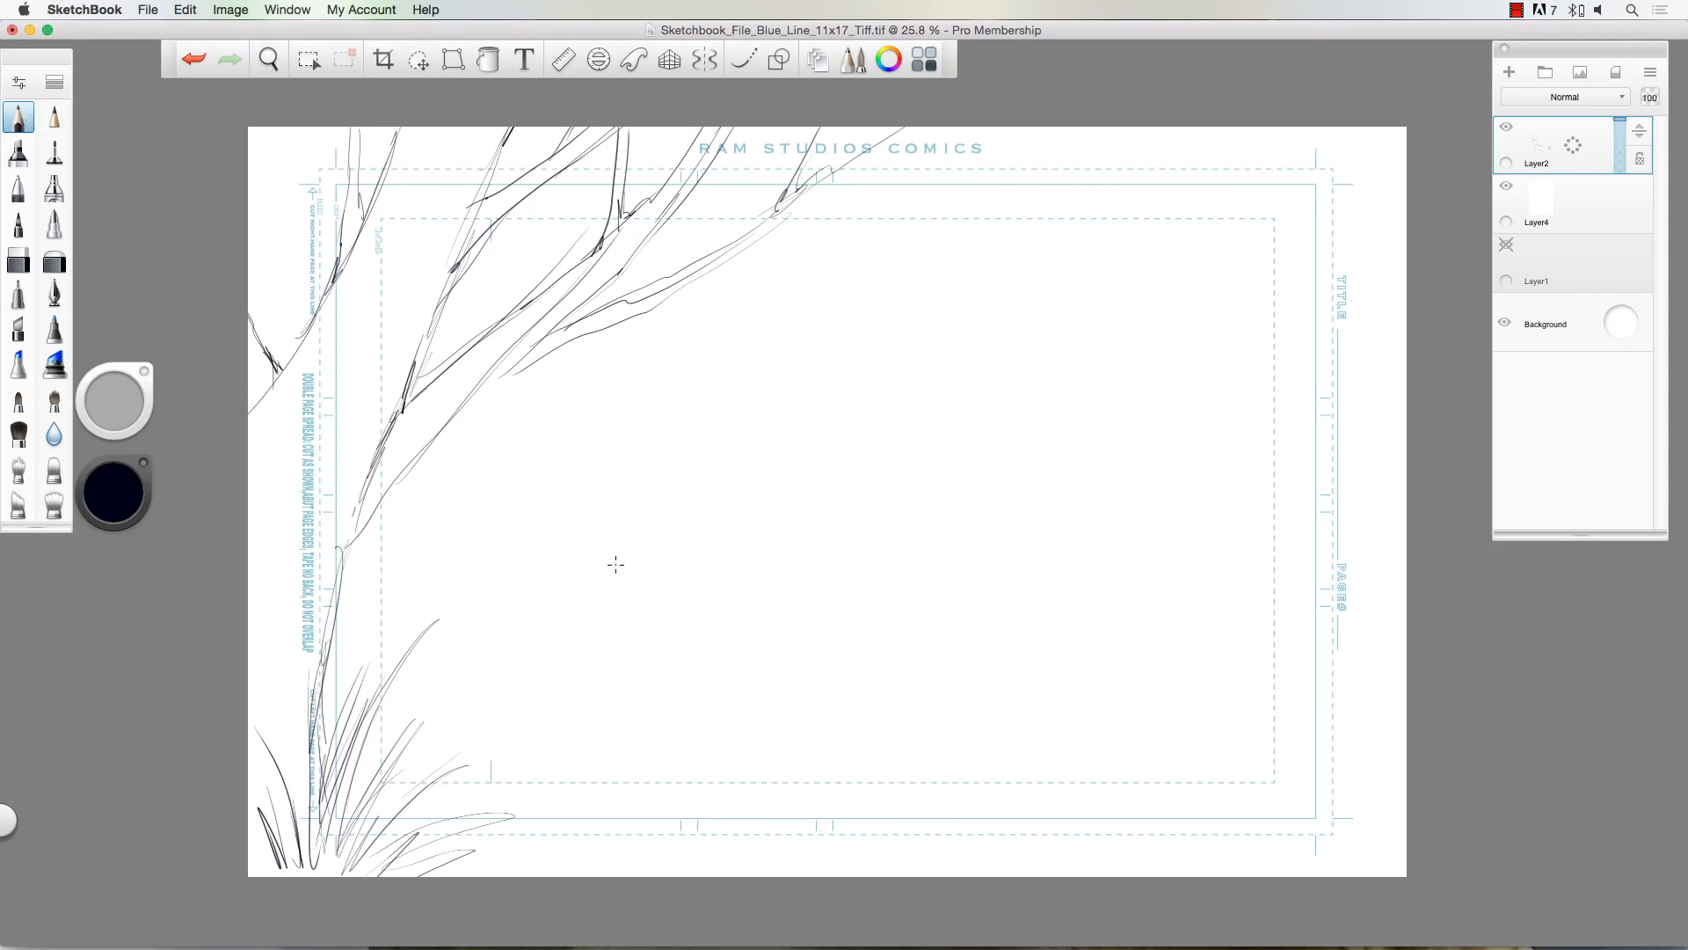
Step: Sketch the outline of a rocky hill in the page's lower-right corner, with a smaller ridge to its right
key("space")
left_click_drag(616, 569, 596, 642)
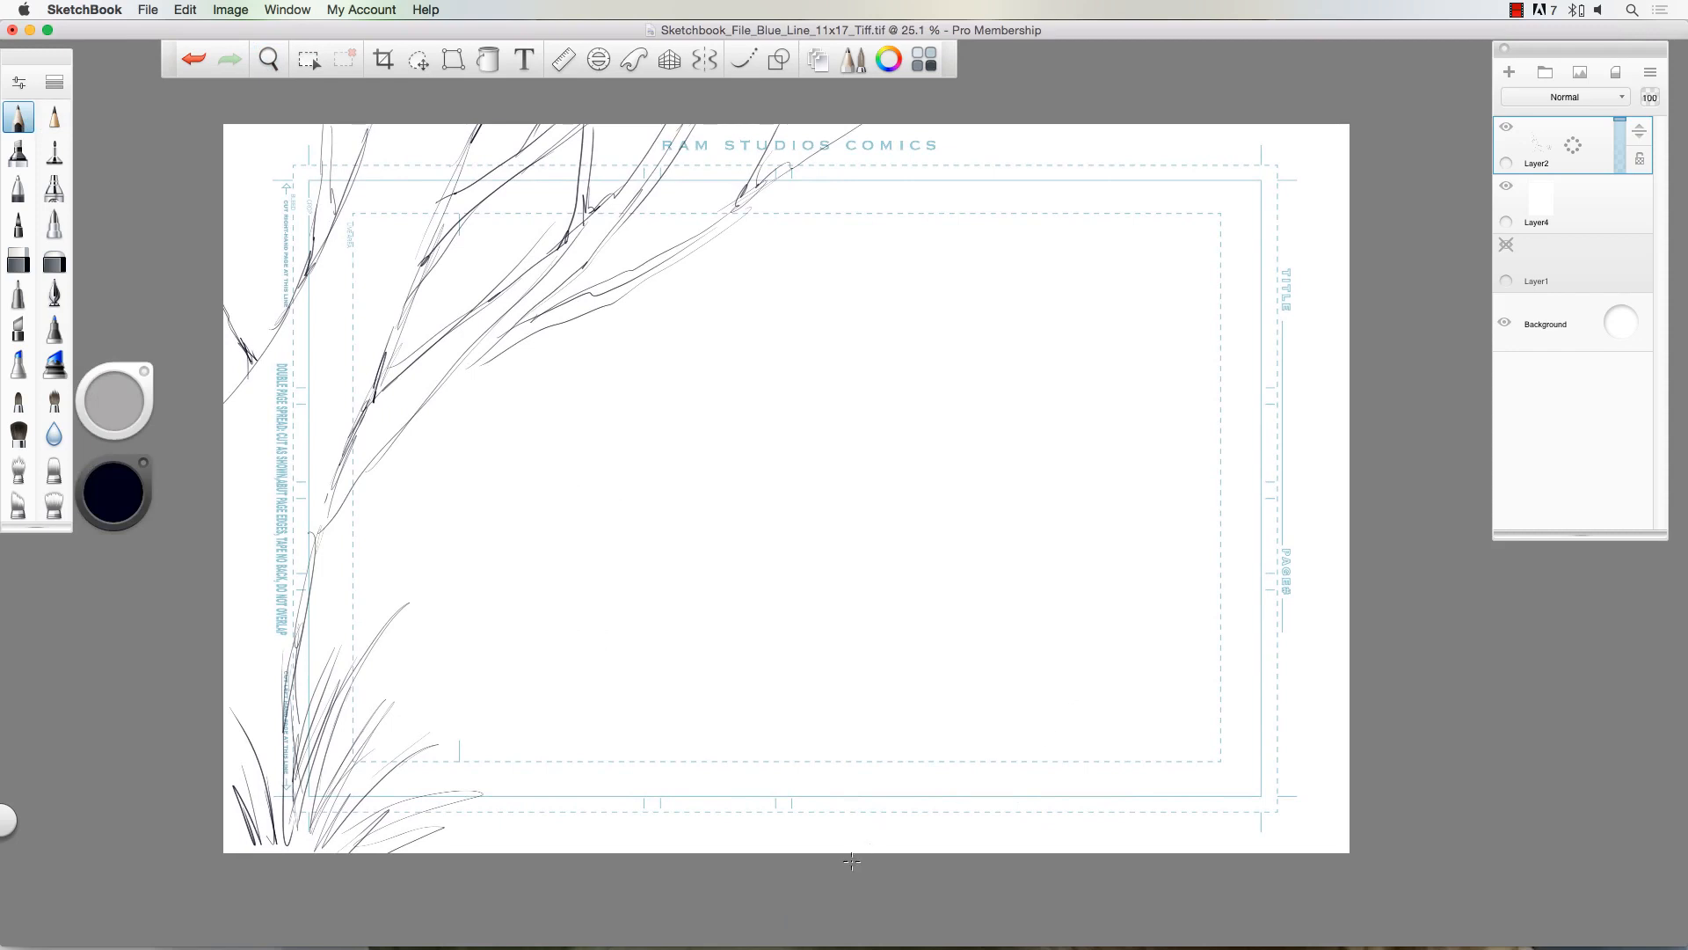
mouse_move(851, 860)
left_mouse_down()
mouse_move(996, 726)
mouse_move(1086, 690)
mouse_move(1146, 711)
mouse_move(1271, 822)
mouse_move(1244, 781)
mouse_move(1352, 803)
mouse_move(1224, 779)
left_mouse_up()
mouse_move(933, 798)
left_mouse_down()
mouse_move(786, 864)
mouse_move(809, 851)
left_mouse_up()
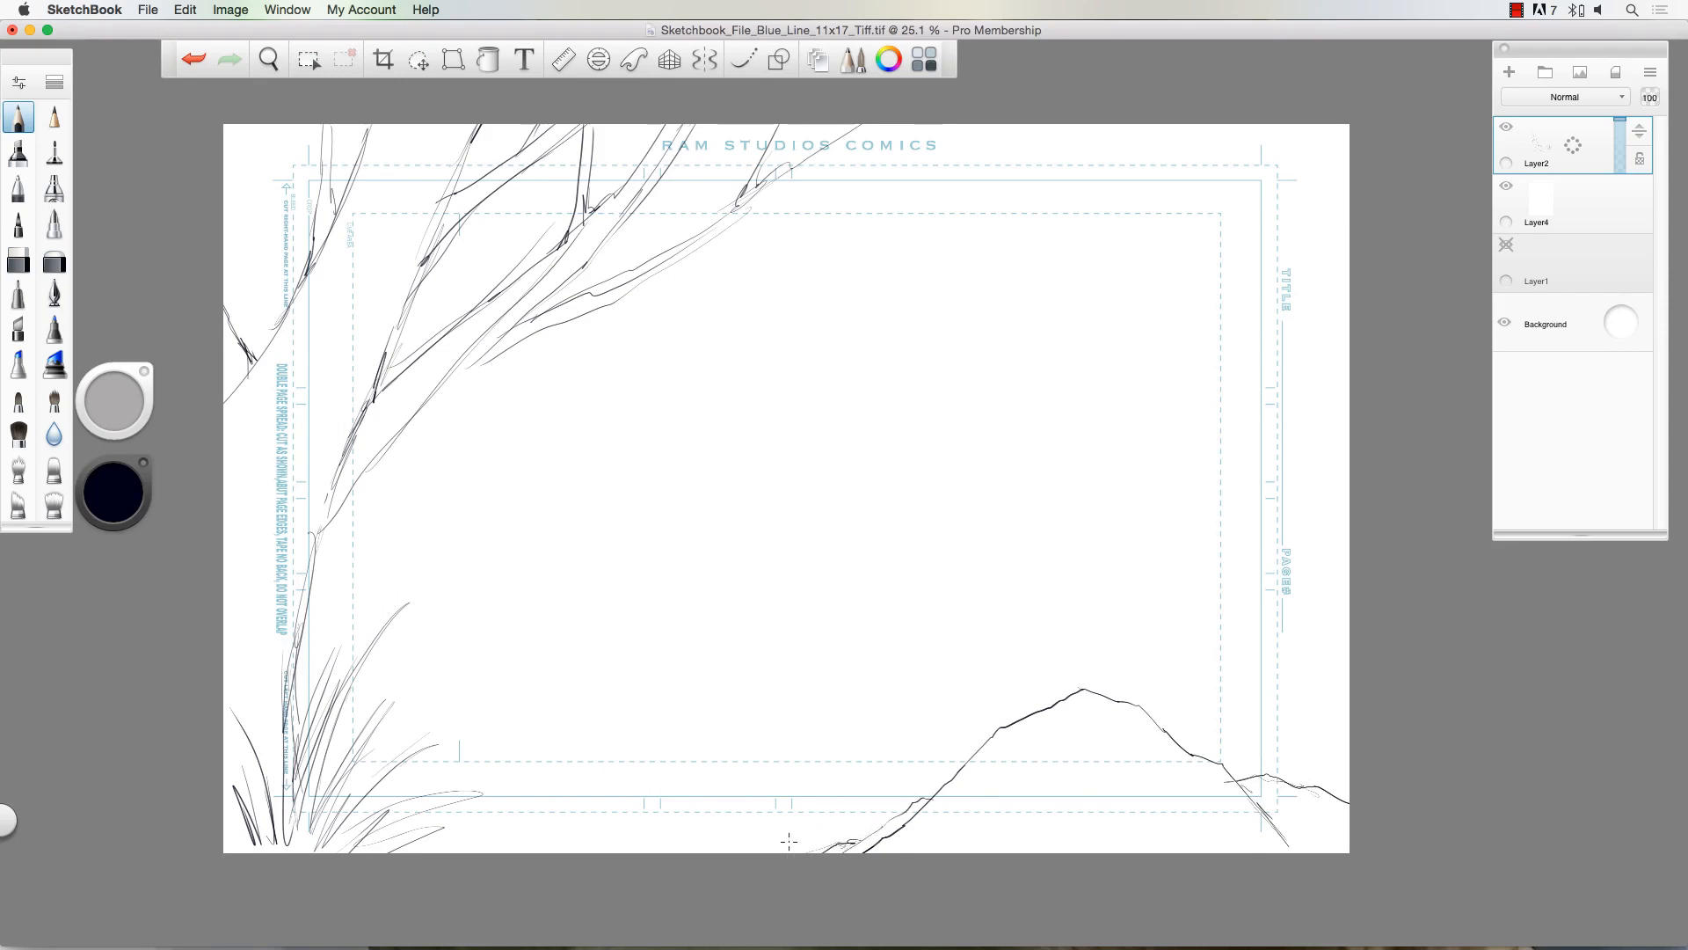
mouse_move(1003, 724)
left_mouse_down()
mouse_move(1081, 693)
mouse_move(1134, 704)
mouse_move(1264, 813)
mouse_move(1317, 787)
mouse_move(1350, 802)
left_mouse_up()
mouse_move(905, 828)
left_mouse_down()
mouse_move(869, 859)
mouse_move(806, 850)
left_mouse_up()
left_click_drag(1154, 729, 1182, 764)
Step: Add a small oval knot to the tree trunk and draw sloping contour lines on the rocky hill
left_click_drag(324, 397, 323, 384)
left_click_drag(964, 774, 915, 844)
mouse_move(1015, 739)
left_mouse_down()
mouse_move(960, 800)
mouse_move(976, 831)
mouse_move(1054, 794)
mouse_move(1076, 821)
left_mouse_up()
mouse_move(1074, 772)
left_mouse_down()
mouse_move(1067, 792)
mouse_move(1147, 842)
left_mouse_up()
mouse_move(1121, 707)
left_mouse_down()
mouse_move(1151, 783)
mouse_move(1184, 807)
left_mouse_up()
left_click_drag(1207, 796, 1266, 839)
left_click_drag(1253, 780, 1277, 797)
mouse_move(1284, 796)
left_mouse_down()
mouse_move(1324, 852)
mouse_move(1348, 829)
mouse_move(1294, 814)
left_mouse_up()
left_click_drag(973, 774, 956, 785)
mouse_move(932, 808)
left_mouse_down()
mouse_move(875, 855)
mouse_move(835, 853)
left_mouse_up()
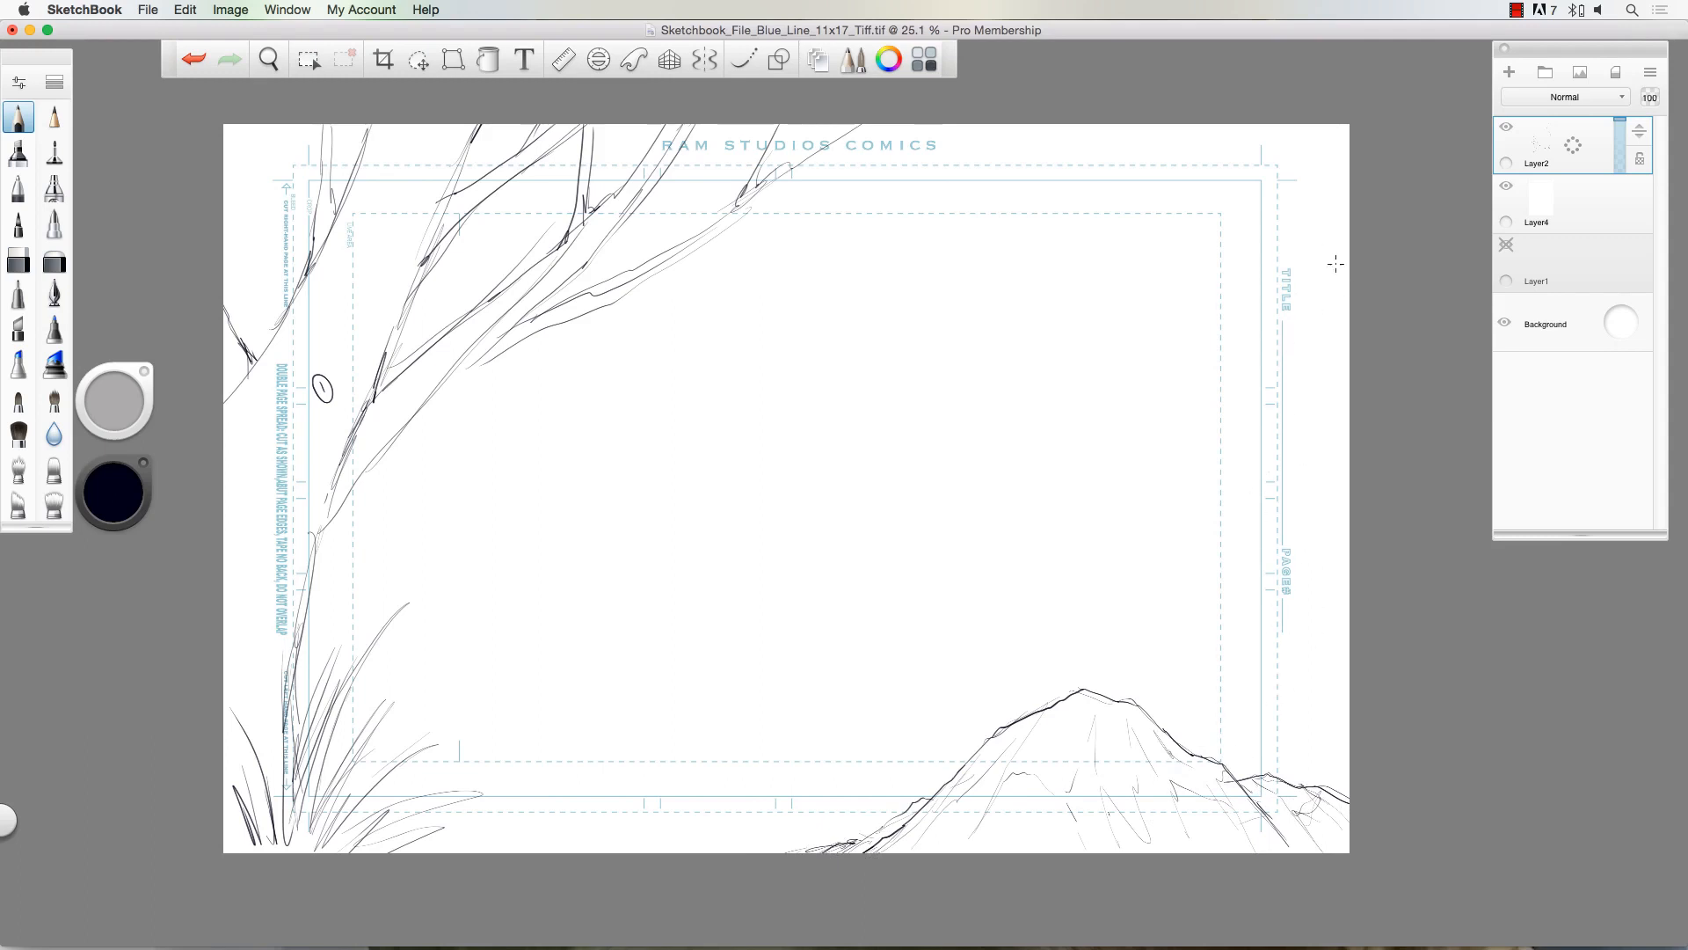
Step: Sketch an overhanging branch with offshoots crossing the page's upper-right corner
mouse_move(1365, 320)
left_mouse_down()
mouse_move(1314, 255)
mouse_move(1067, 109)
left_mouse_up()
left_click_drag(1174, 127, 1238, 166)
mouse_move(1220, 159)
left_mouse_down()
mouse_move(1179, 131)
mouse_move(1353, 211)
mouse_move(1177, 124)
mouse_move(981, 115)
left_mouse_up()
left_click_drag(1020, 127, 1121, 159)
mouse_move(1025, 130)
left_mouse_down()
mouse_move(1200, 188)
mouse_move(1231, 126)
left_mouse_up()
mouse_move(1276, 183)
left_mouse_down()
mouse_move(1247, 134)
mouse_move(1293, 128)
left_mouse_up()
Step: Strengthen the middle and upper-left branches of the large tree with darker strokes
mouse_move(540, 258)
left_mouse_down()
mouse_move(361, 387)
mouse_move(442, 251)
left_mouse_up()
left_click_drag(339, 218, 334, 125)
left_click_drag(293, 286, 319, 217)
left_click_drag(307, 226, 318, 127)
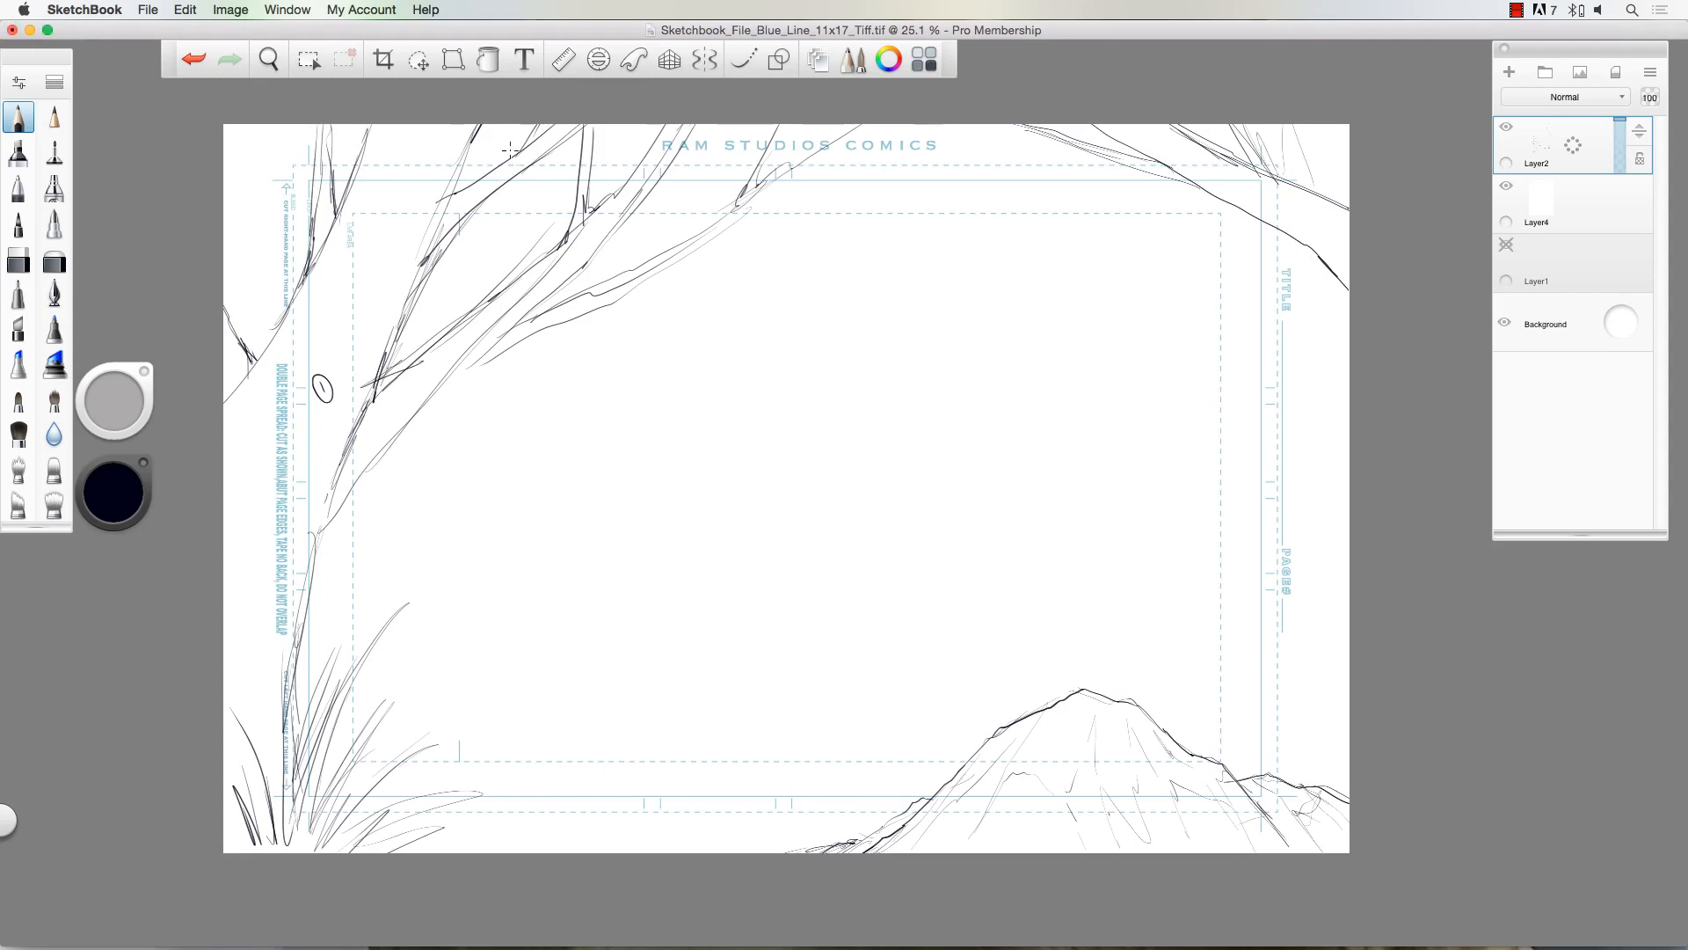
Step: Draw long looping vines hanging down from the large tree's branches
left_click_drag(532, 191, 559, 304)
mouse_move(523, 132)
left_mouse_down()
mouse_move(598, 494)
mouse_move(704, 189)
mouse_move(596, 483)
mouse_move(587, 441)
left_mouse_up()
mouse_move(507, 141)
left_mouse_down()
mouse_move(550, 346)
mouse_move(684, 347)
left_mouse_up()
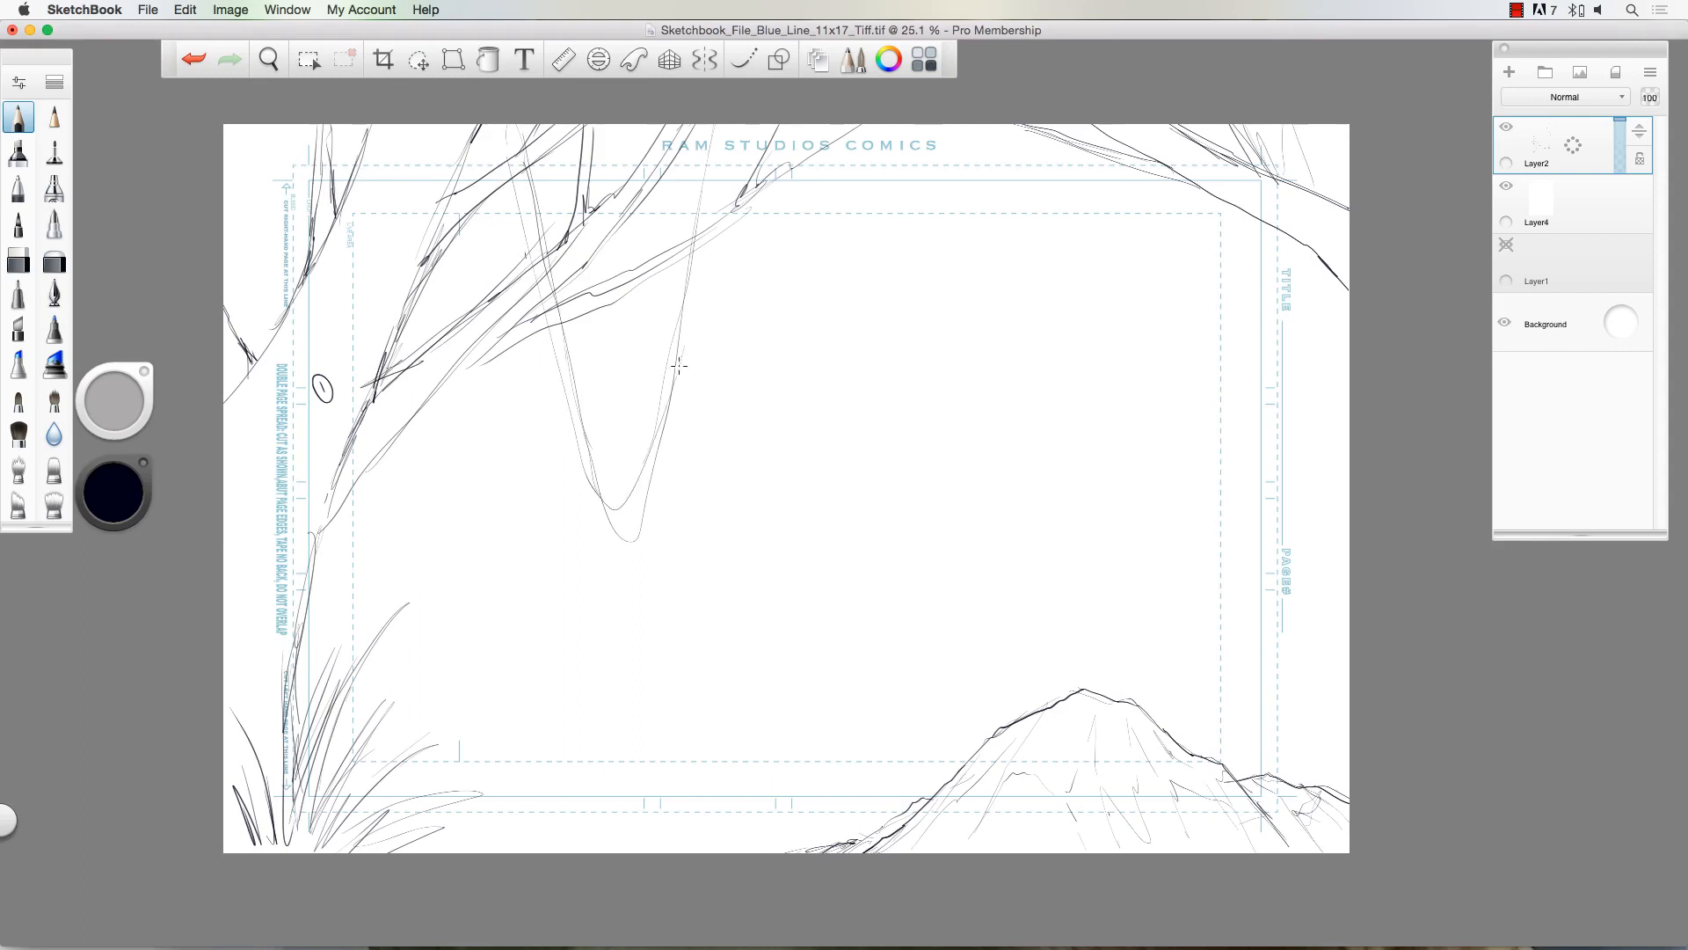
left_click_drag(653, 475, 600, 483)
mouse_move(525, 132)
left_mouse_down()
mouse_move(497, 178)
mouse_move(528, 351)
mouse_move(546, 335)
left_mouse_up()
Step: Sketch jagged foliage edges beneath the overhanging upper-right branch, from the top centre to the page's right edge
mouse_move(791, 167)
left_mouse_down()
mouse_move(742, 189)
mouse_move(813, 125)
left_mouse_up()
mouse_move(940, 124)
left_mouse_down()
mouse_move(919, 174)
mouse_move(992, 264)
mouse_move(1103, 235)
left_mouse_up()
left_click_drag(883, 122, 937, 127)
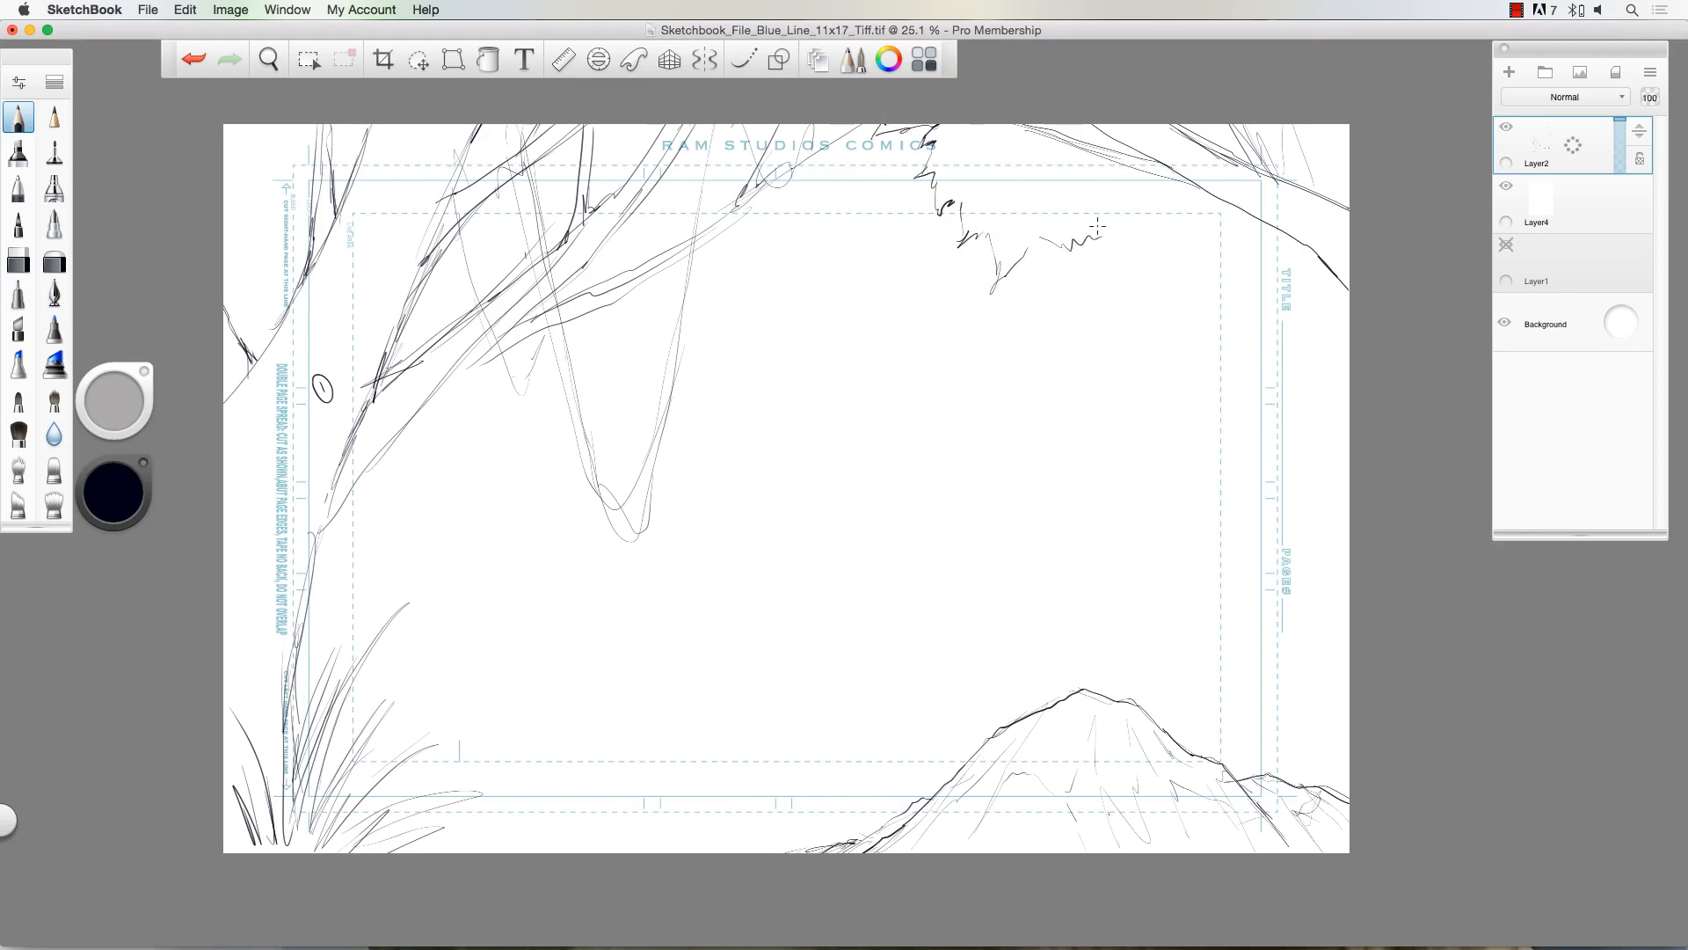
mouse_move(1100, 234)
left_mouse_down()
mouse_move(1116, 277)
mouse_move(1139, 255)
left_mouse_up()
mouse_move(1154, 242)
left_mouse_down()
mouse_move(1196, 237)
mouse_move(1218, 272)
mouse_move(1255, 228)
left_mouse_up()
left_click_drag(835, 120, 871, 141)
mouse_move(1310, 137)
left_mouse_down()
mouse_move(1295, 208)
mouse_move(1311, 233)
mouse_move(1359, 207)
left_mouse_up()
left_click_drag(1305, 145, 1299, 121)
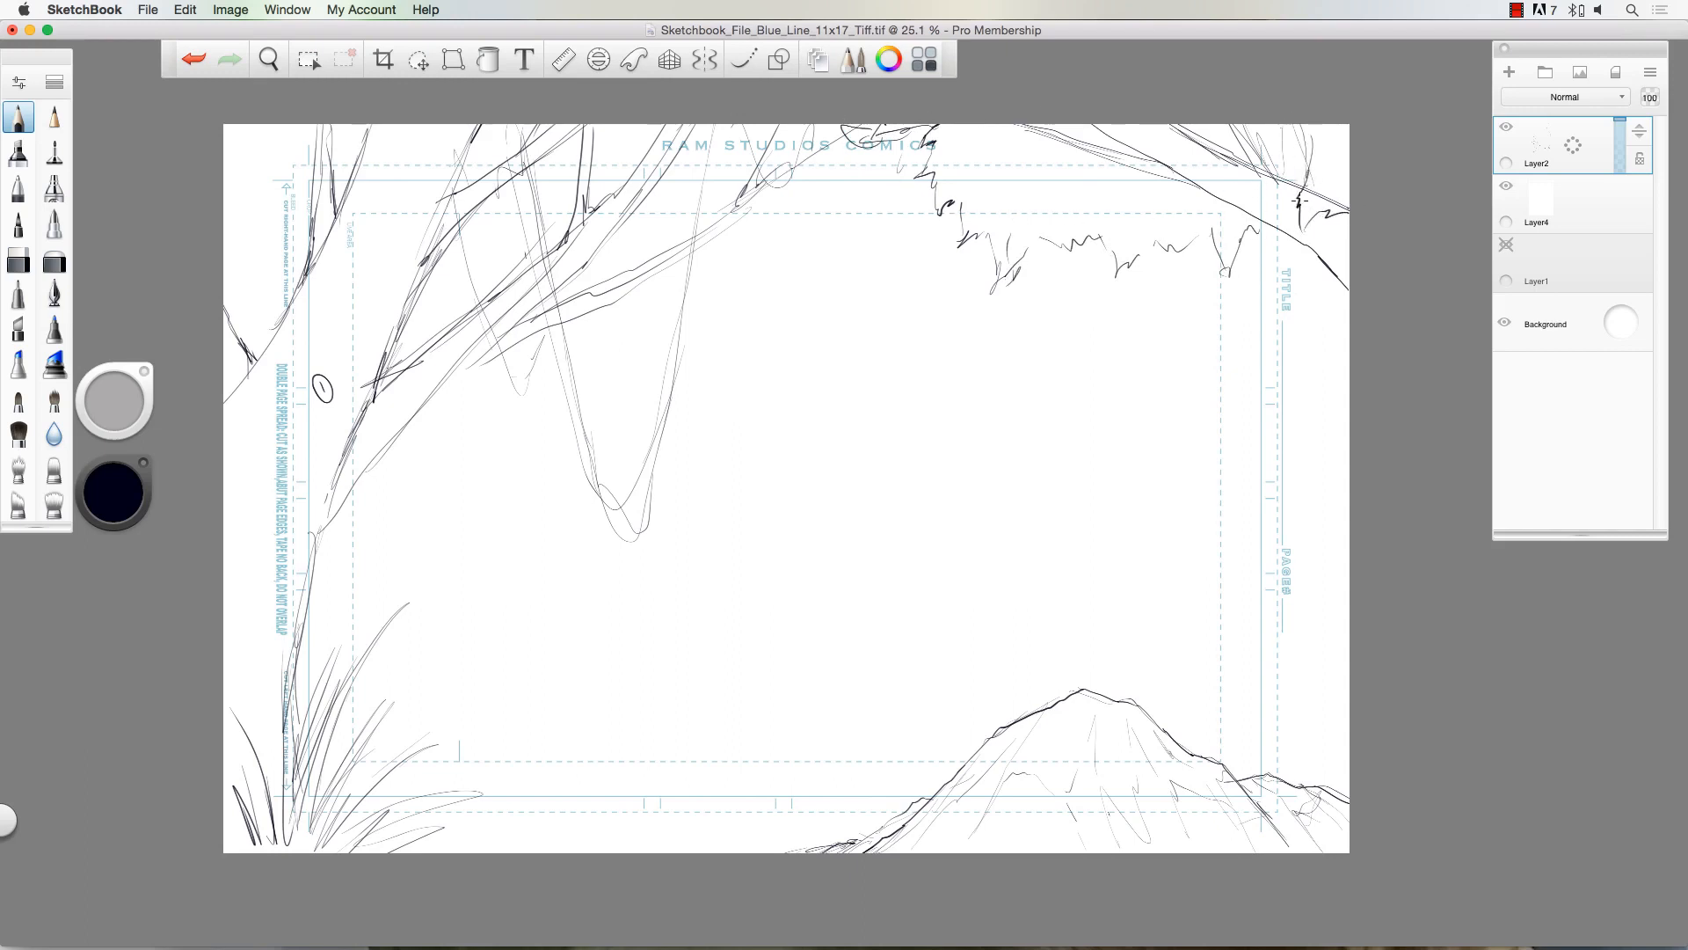
mouse_move(1317, 227)
left_mouse_down()
mouse_move(1352, 215)
mouse_move(1339, 294)
left_mouse_up()
Step: Add jagged leaf clusters around the large tree's upper-left and right-reaching branches
mouse_move(393, 155)
left_mouse_down()
mouse_move(421, 201)
mouse_move(475, 124)
left_mouse_up()
left_click_drag(290, 129, 278, 138)
left_click_drag(243, 222, 272, 167)
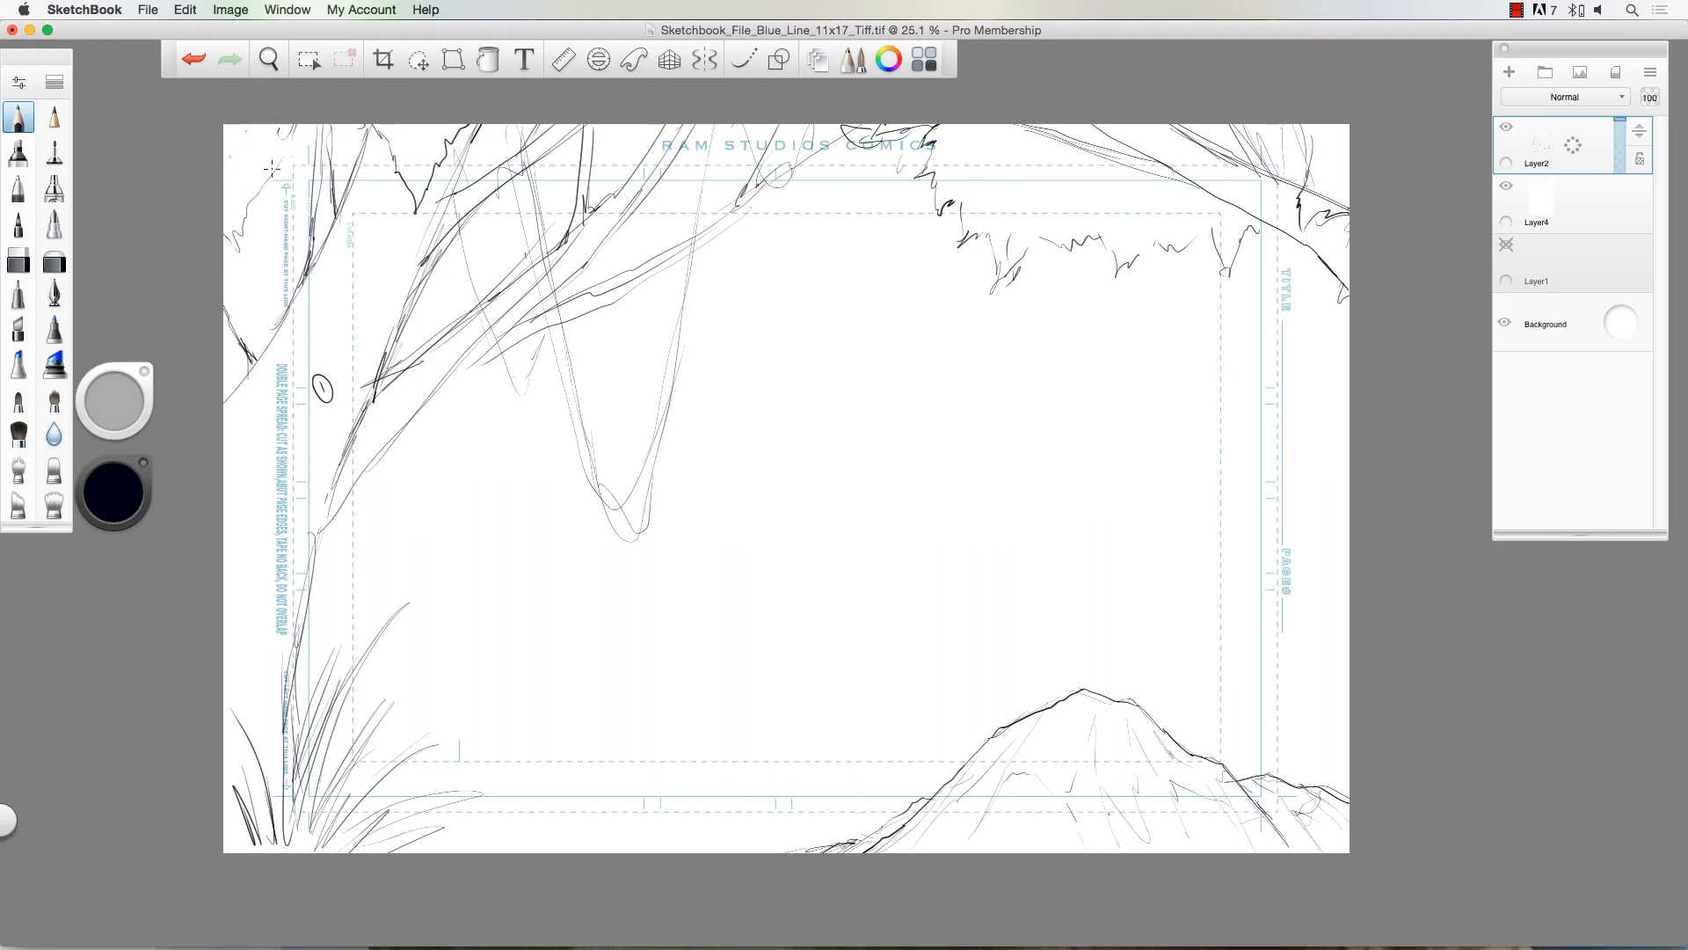
left_click_drag(409, 291, 489, 376)
left_click_drag(569, 338, 655, 293)
mouse_move(622, 124)
left_mouse_down()
mouse_move(691, 159)
mouse_move(732, 118)
left_mouse_up()
mouse_move(679, 215)
left_mouse_down()
mouse_move(712, 197)
mouse_move(664, 217)
left_mouse_up()
left_click_drag(677, 256, 805, 178)
left_click_drag(446, 283, 421, 264)
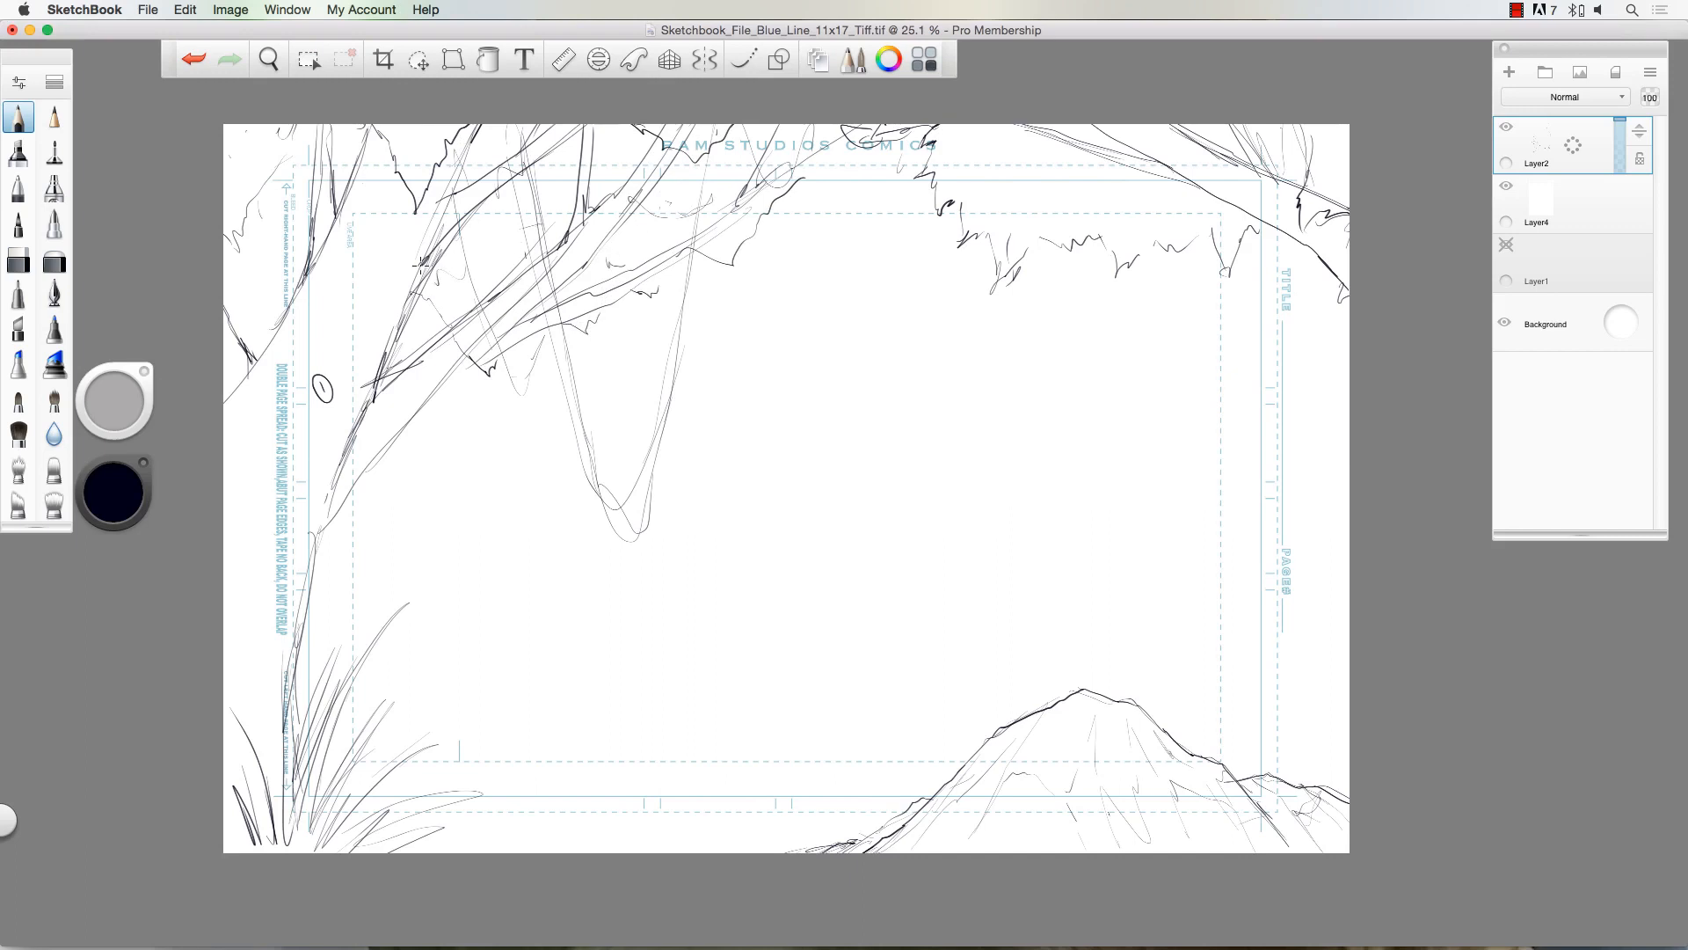
Step: Add small leaf marks around the upper-left branches and darken the line running down the trunk
mouse_move(311, 235)
left_mouse_down()
mouse_move(276, 284)
mouse_move(251, 280)
left_mouse_up()
left_click_drag(238, 303, 255, 323)
left_click_drag(234, 341, 225, 362)
left_click_drag(371, 390, 401, 377)
left_click_drag(335, 451, 287, 721)
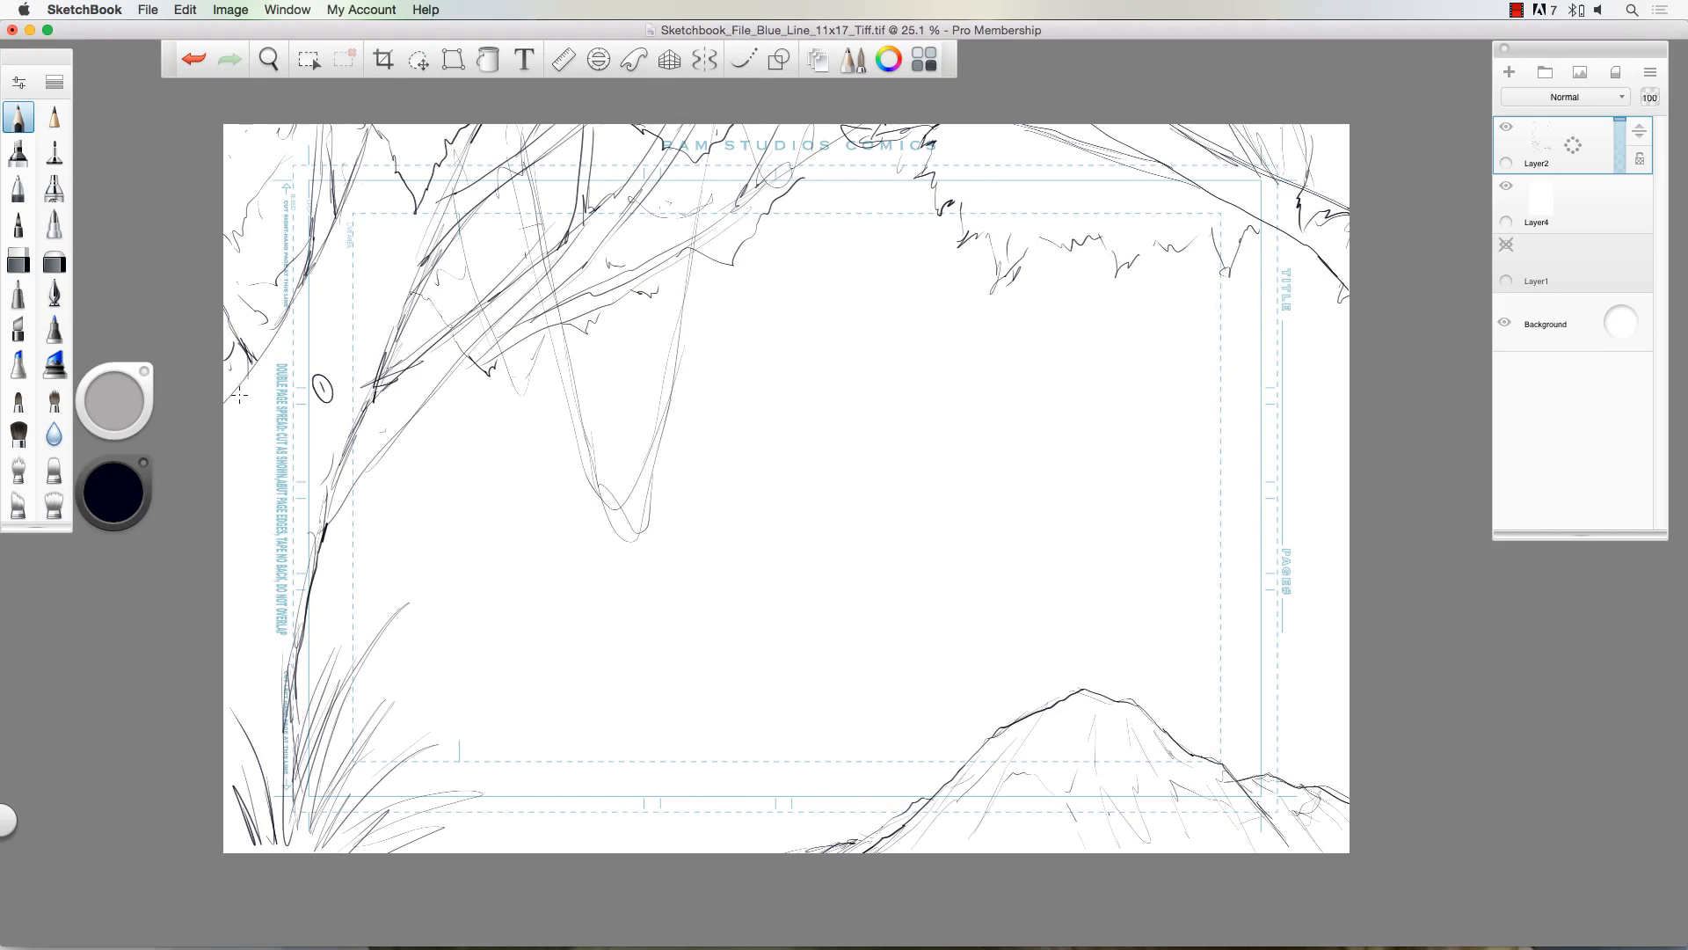
Step: Try a thick twisting limb in heavy lines across the trunk, with curved contour shading along its bend
mouse_move(247, 423)
left_mouse_down()
mouse_move(305, 353)
mouse_move(280, 378)
left_mouse_up()
key("super+z")
mouse_move(208, 627)
left_mouse_down()
mouse_move(303, 510)
mouse_move(519, 478)
mouse_move(534, 538)
mouse_move(427, 608)
mouse_move(332, 834)
left_mouse_up()
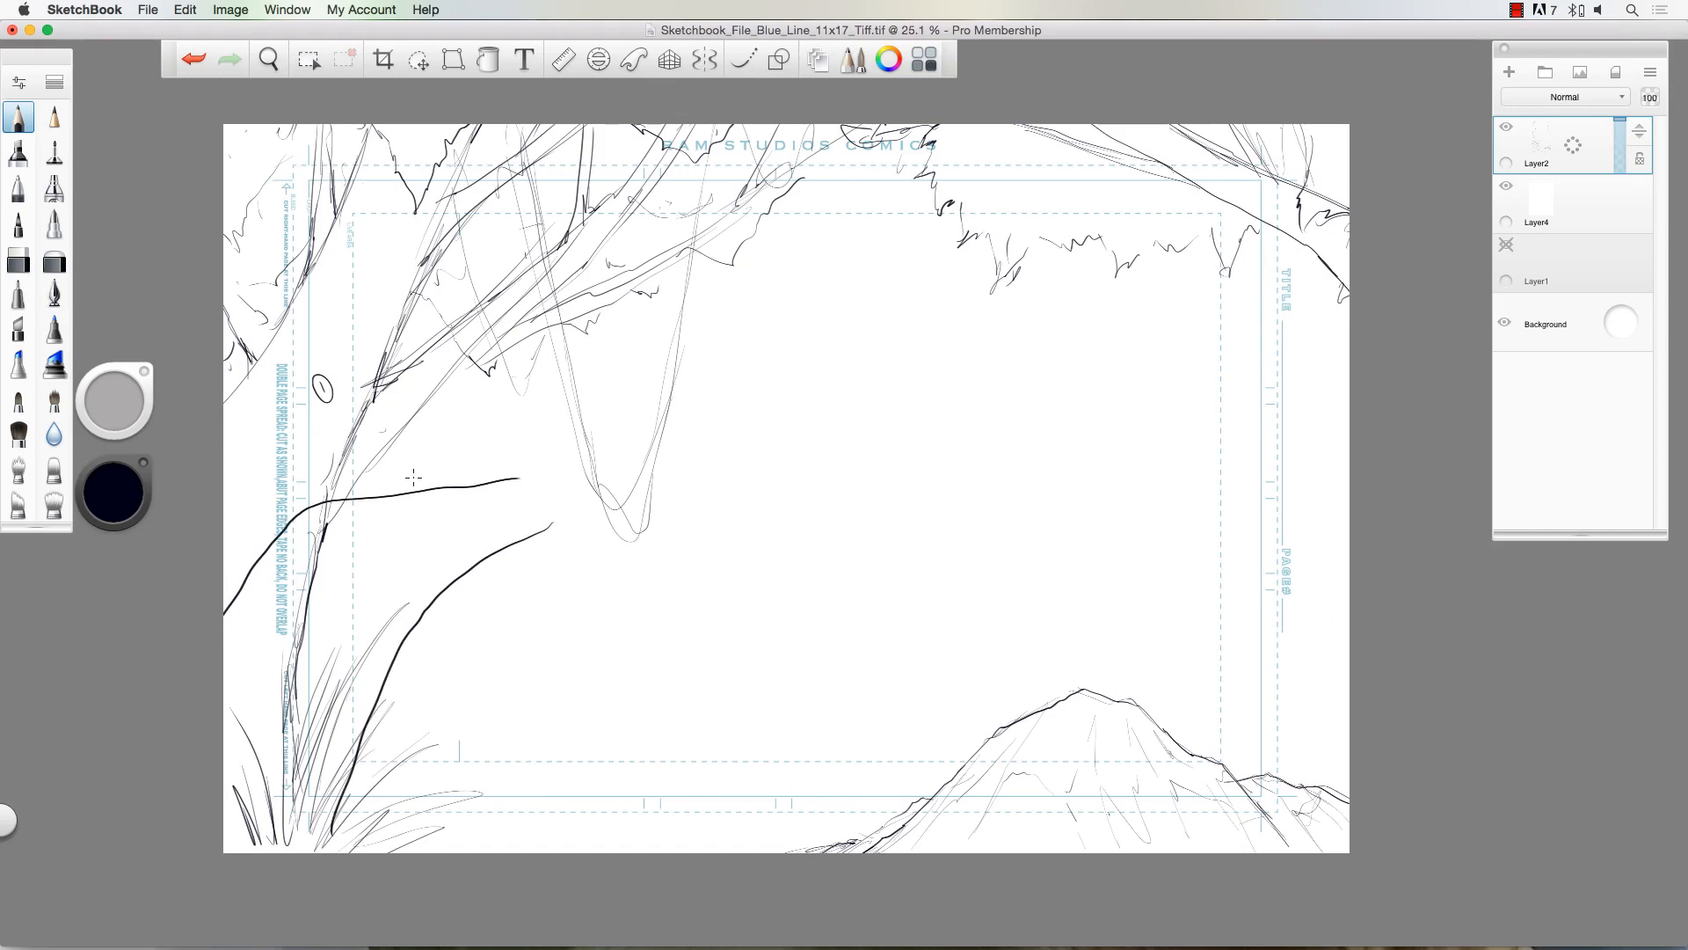
mouse_move(466, 484)
left_mouse_down()
mouse_move(539, 383)
mouse_move(601, 464)
mouse_move(580, 527)
mouse_move(476, 553)
left_mouse_up()
mouse_move(532, 401)
left_mouse_down()
mouse_move(474, 299)
mouse_move(579, 384)
mouse_move(550, 327)
mouse_move(546, 199)
left_mouse_up()
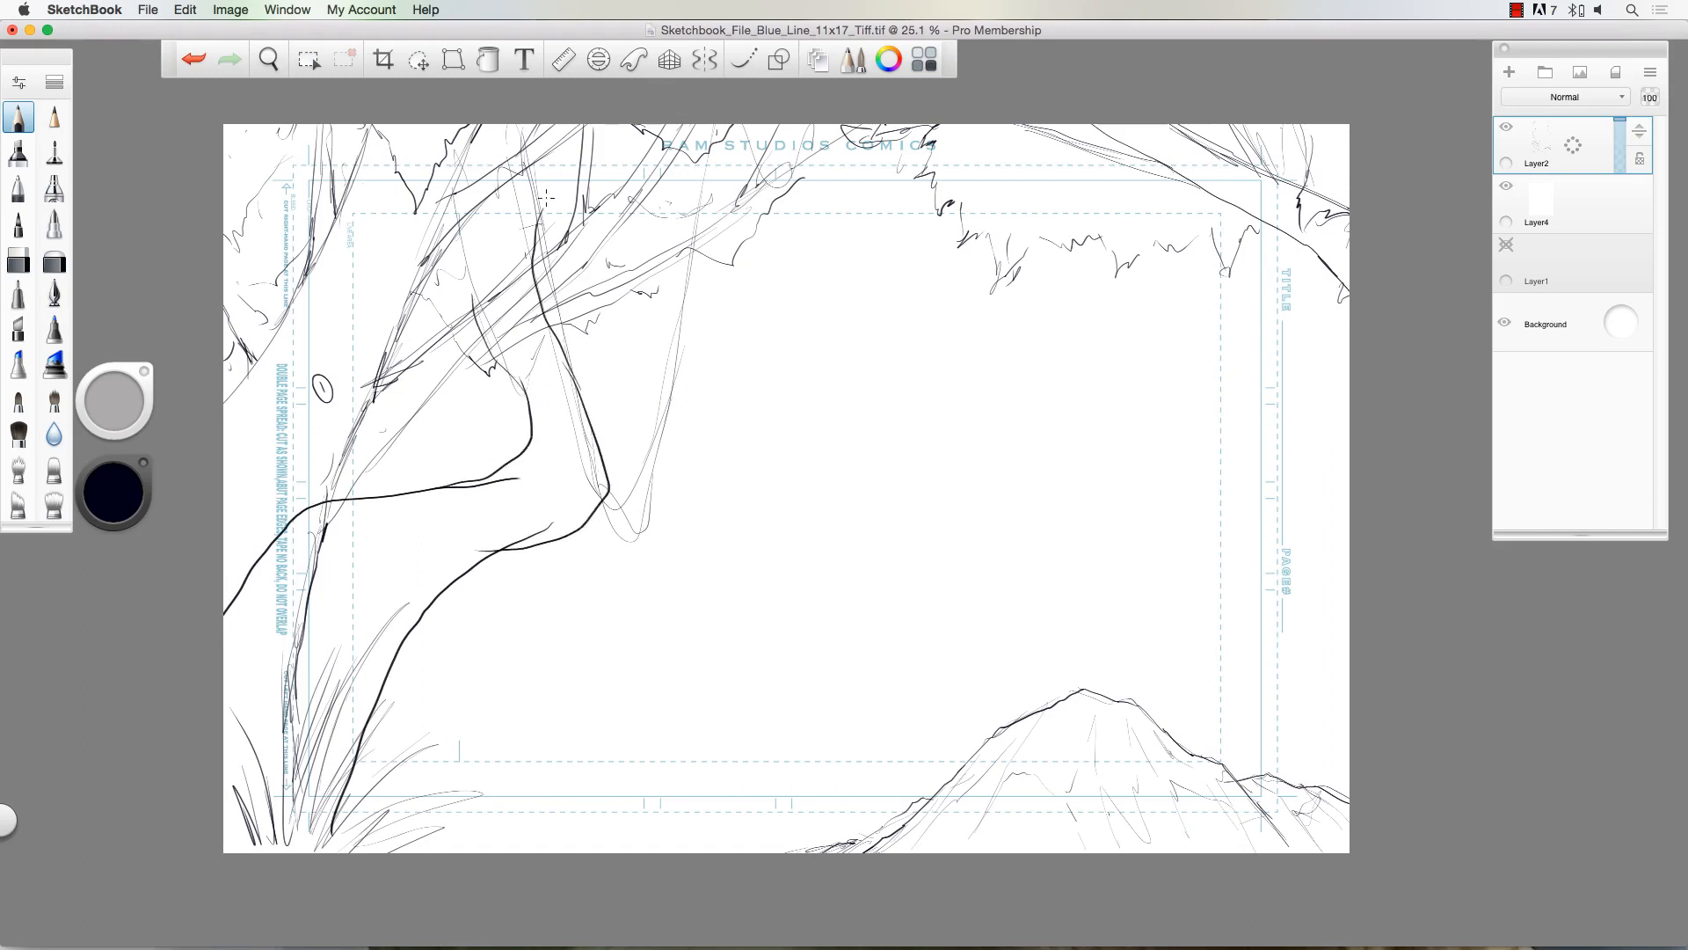
mouse_move(330, 500)
left_mouse_down()
mouse_move(376, 500)
mouse_move(434, 564)
left_mouse_up()
mouse_move(416, 492)
left_mouse_down()
mouse_move(470, 534)
mouse_move(500, 505)
mouse_move(500, 539)
mouse_move(486, 480)
mouse_move(524, 491)
mouse_move(512, 463)
mouse_move(560, 510)
left_mouse_up()
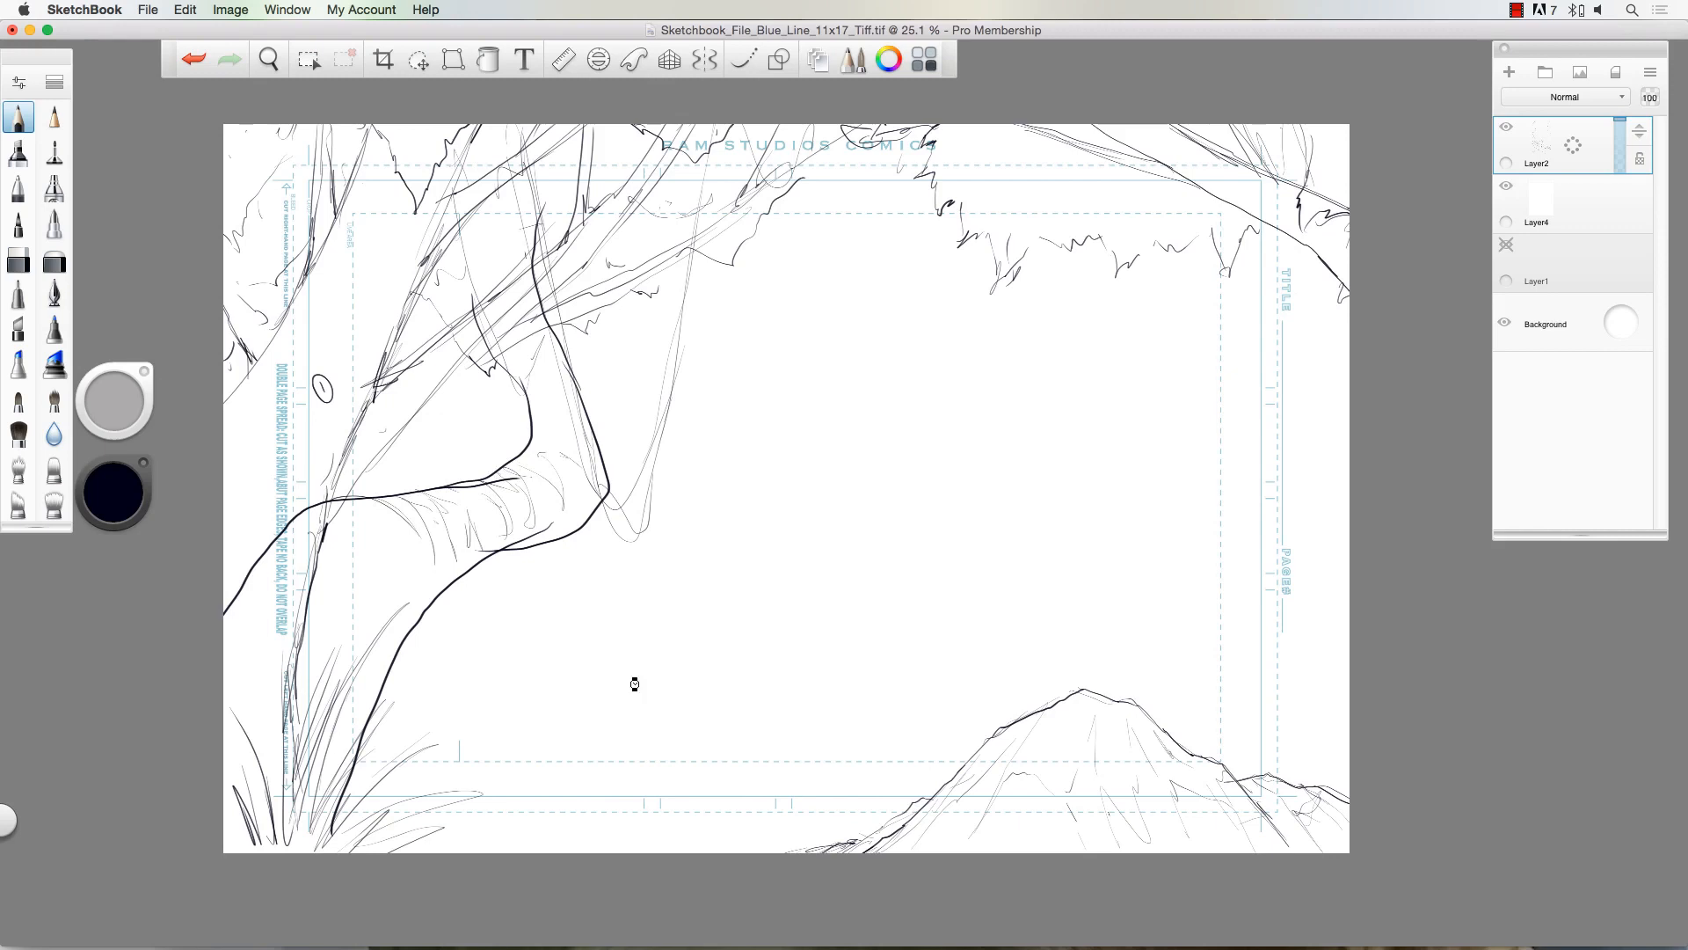
Step: Undo the shading and heavy outlines of the thick twisting limb
key("super+z")
key("super+z")
key("super+z")
key("super+z")
key("super+z")
key("super+z")
key("super+z")
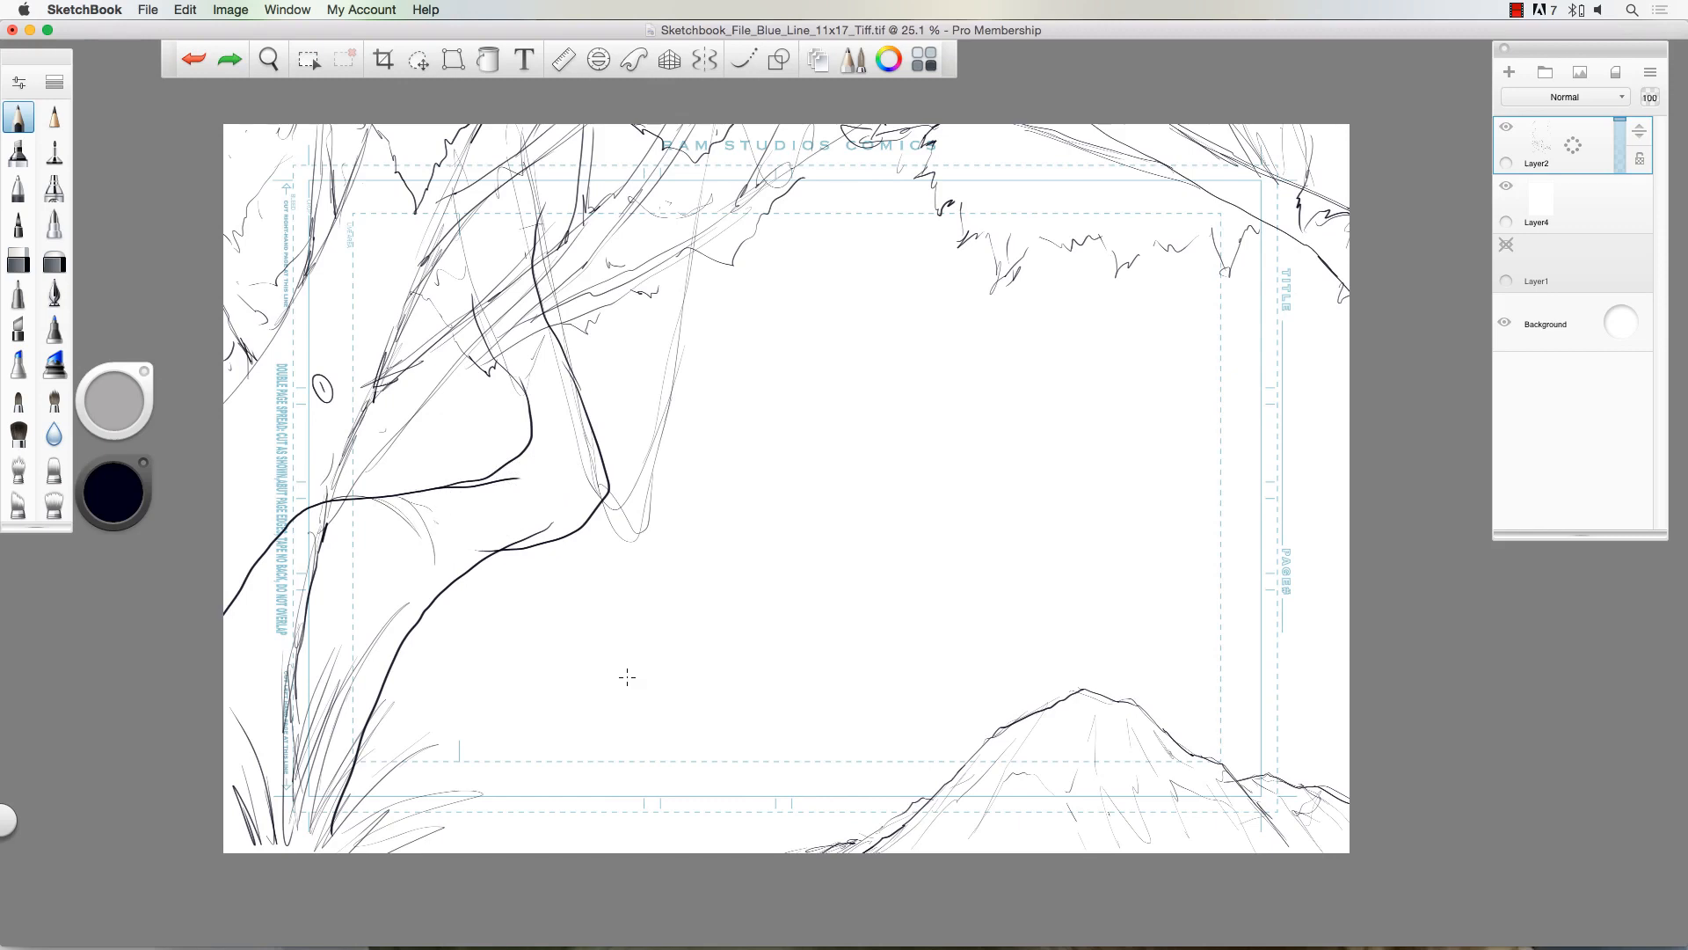
key("super+z")
key("super+z")
key("super+z")
key("super+z")
key("super+z")
key("super+z")
key("super+z")
key("super+z")
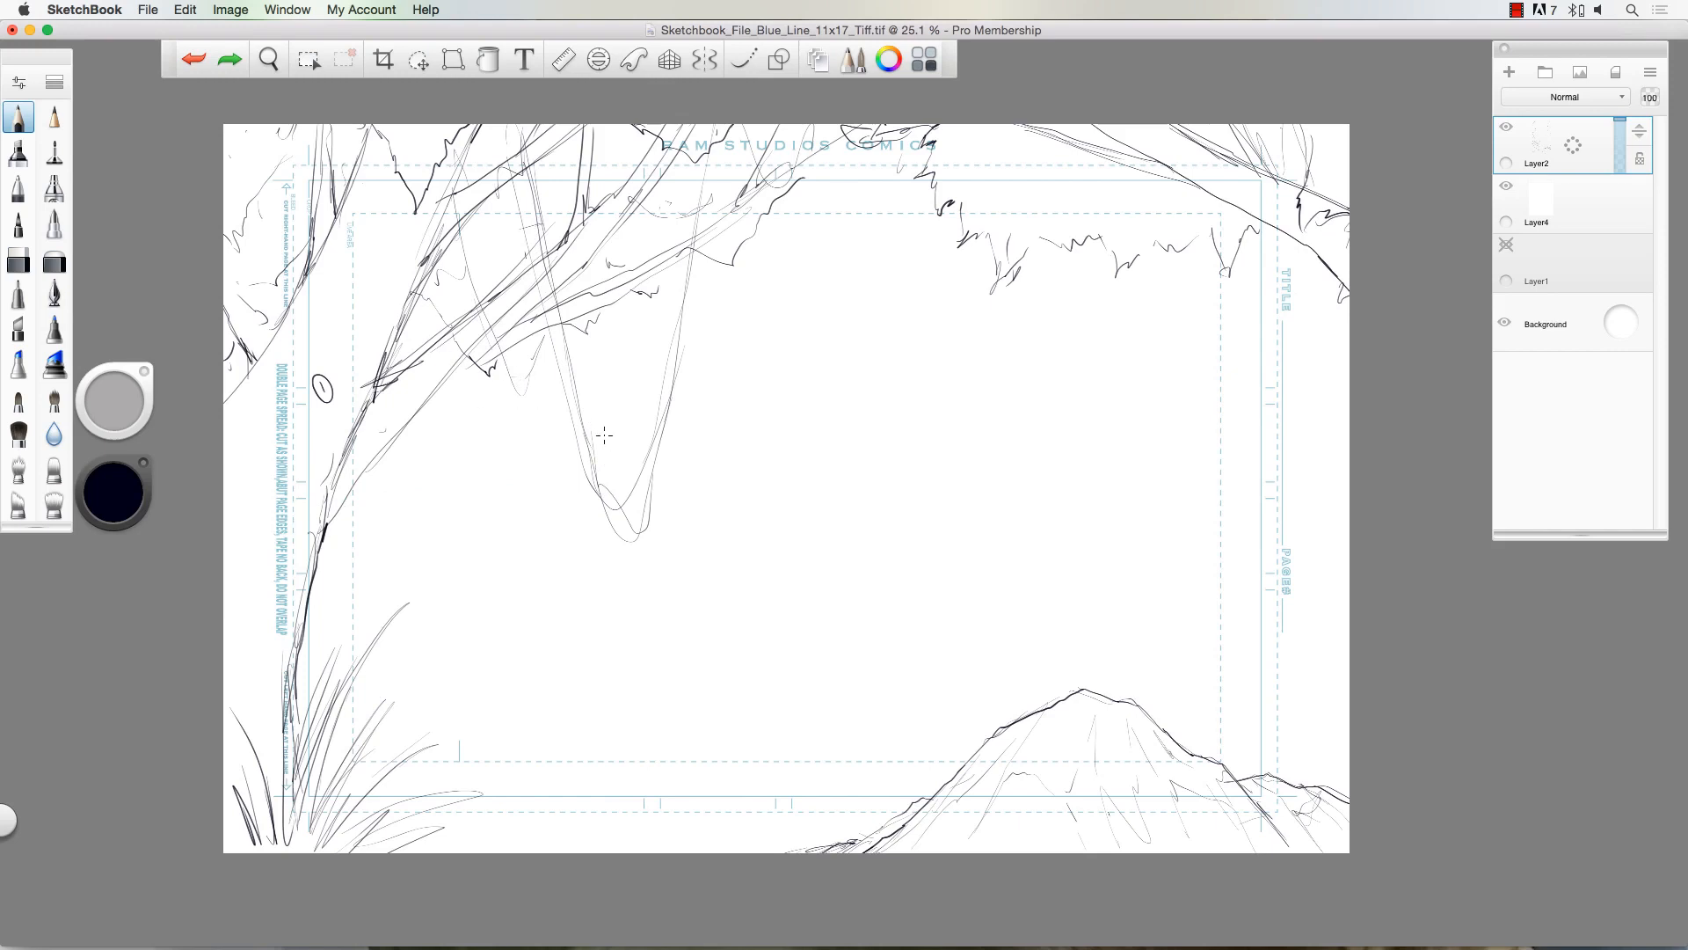
Step: Reinforce the upper-right branch and sketch uneven ground lines from the trunk toward the rocky hill
left_click_drag(1269, 218, 1348, 299)
mouse_move(366, 716)
left_mouse_down()
mouse_move(444, 706)
mouse_move(548, 776)
mouse_move(629, 802)
left_mouse_up()
left_click_drag(527, 765, 795, 806)
Step: Draw a dense tuft of fanned grass blades in the foreground between the tree and the rocky hill
mouse_move(664, 770)
left_mouse_down()
mouse_move(721, 780)
mouse_move(735, 671)
mouse_move(764, 659)
mouse_move(830, 656)
mouse_move(741, 796)
mouse_move(882, 717)
left_mouse_up()
left_click_drag(743, 802, 869, 768)
mouse_move(700, 679)
left_mouse_down()
mouse_move(717, 809)
mouse_move(723, 670)
left_mouse_up()
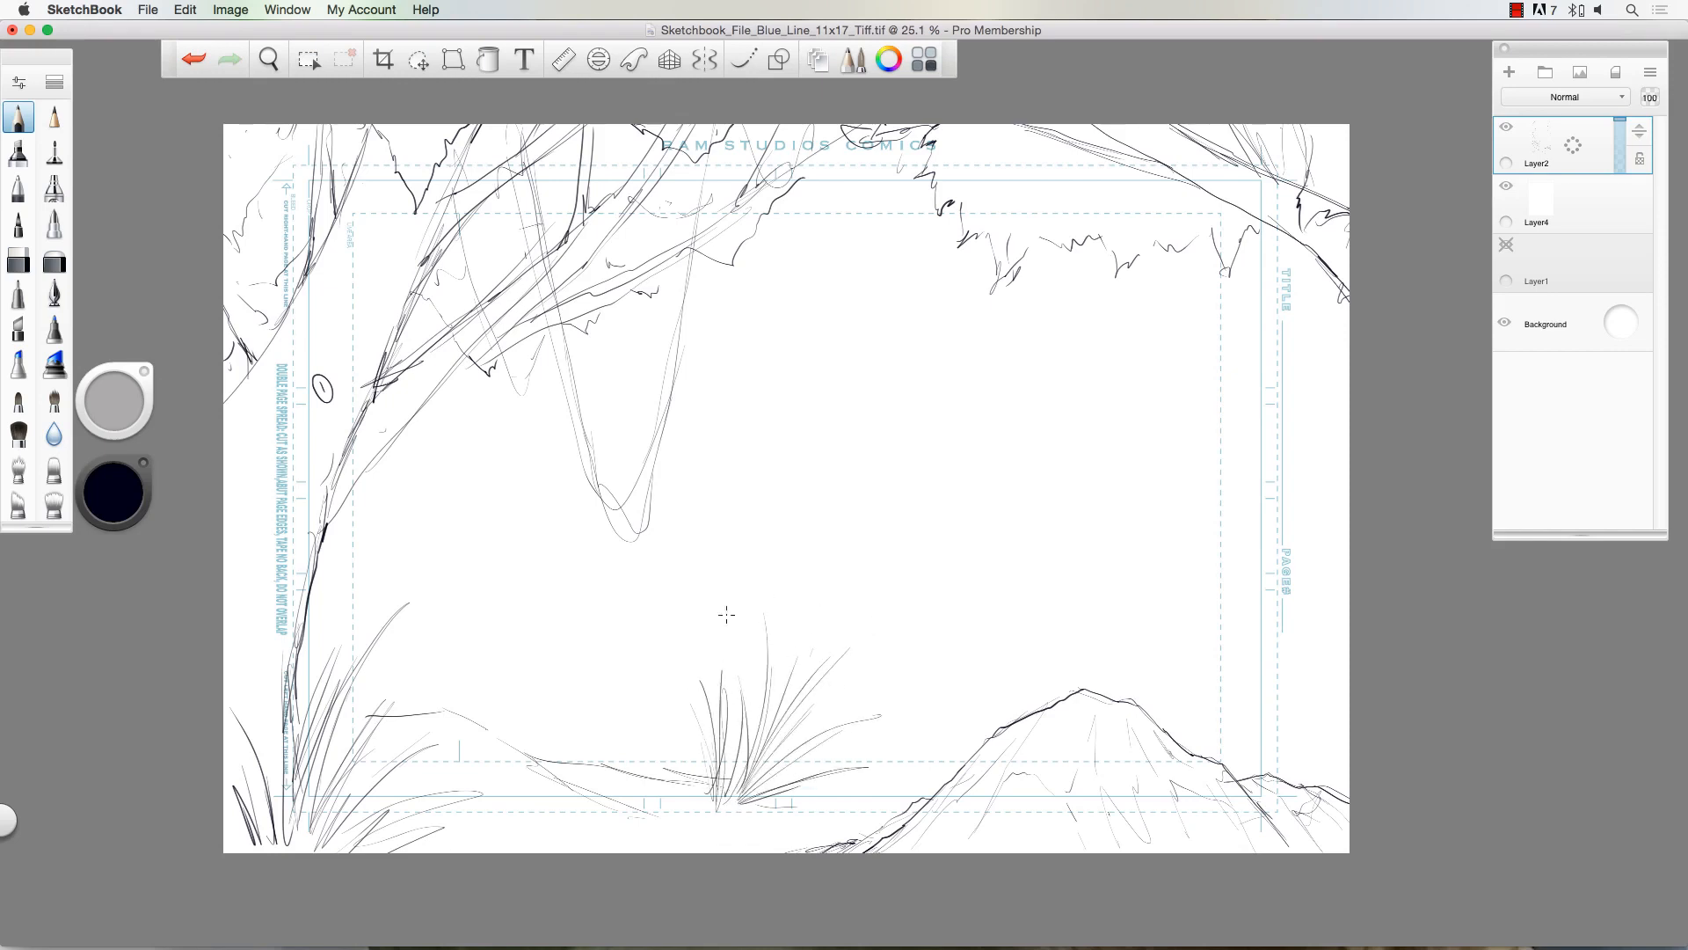
left_click_drag(723, 728, 735, 599)
left_click_drag(743, 796, 831, 596)
mouse_move(747, 786)
left_mouse_down()
mouse_move(897, 663)
mouse_move(815, 774)
mouse_move(897, 767)
mouse_move(677, 686)
left_mouse_up()
mouse_move(659, 703)
left_mouse_down()
mouse_move(696, 785)
mouse_move(702, 655)
left_mouse_up()
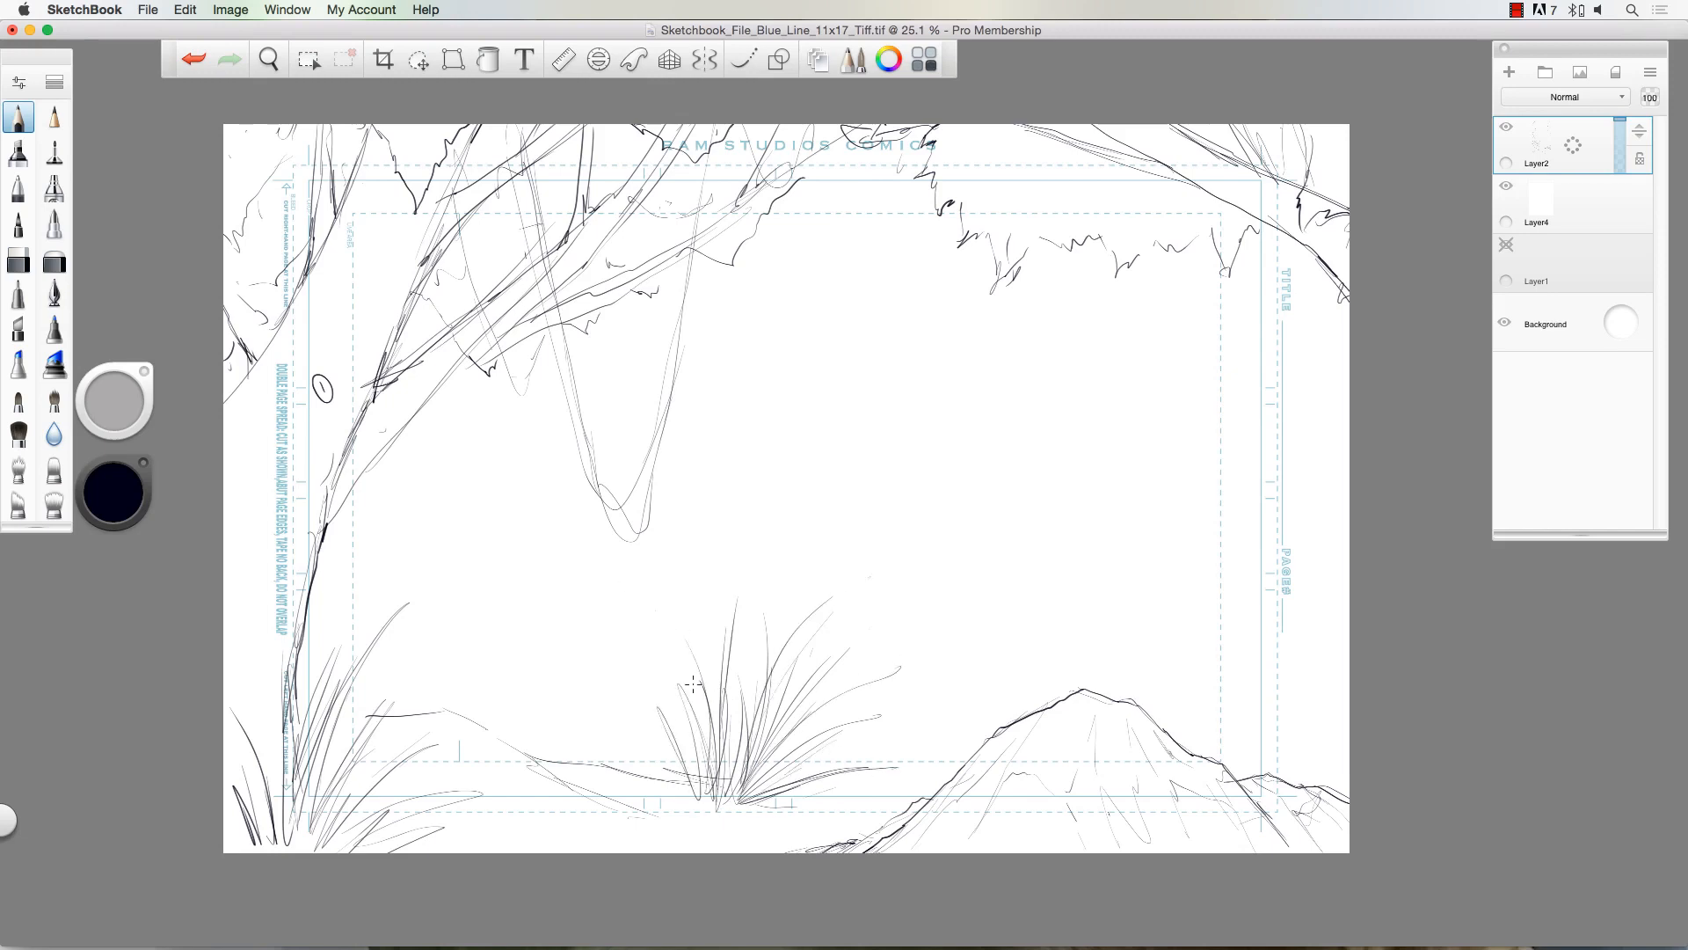
left_click_drag(714, 734, 641, 605)
left_click_drag(723, 770, 754, 560)
left_click_drag(732, 805, 731, 747)
left_click_drag(703, 798, 671, 741)
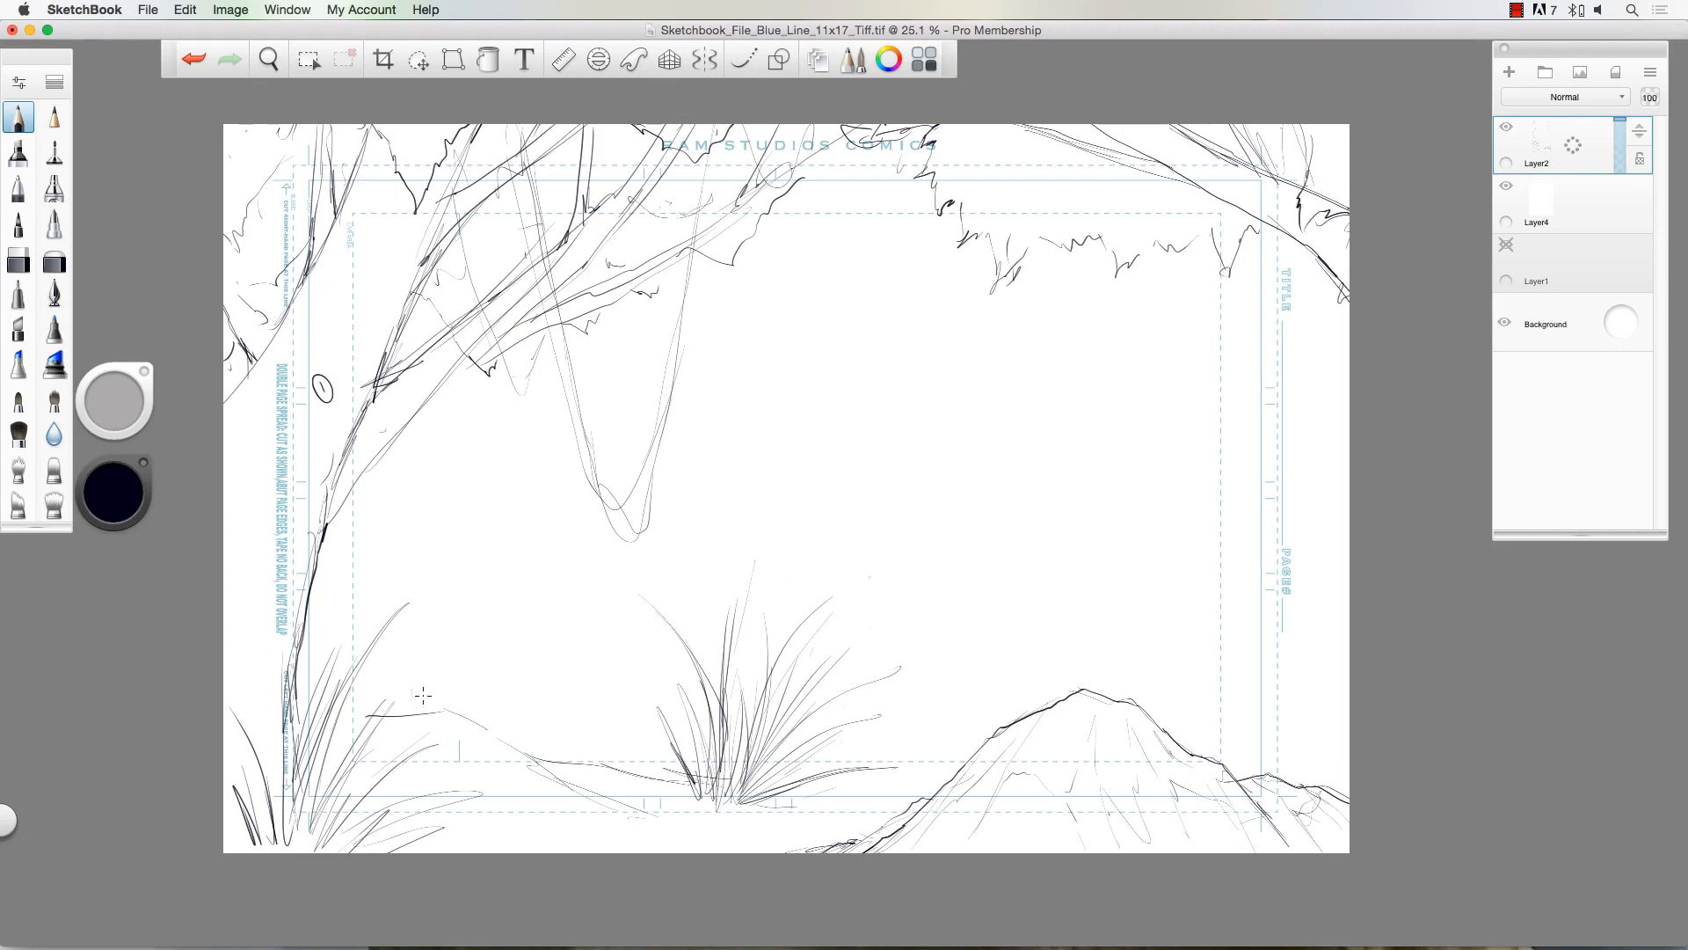
Step: Sketch a fern's long arching stems radiating from a base just right of the tree trunk
left_click_drag(420, 706, 620, 668)
left_click_drag(436, 668, 609, 603)
mouse_move(421, 699)
left_mouse_down()
mouse_move(485, 561)
mouse_move(577, 545)
mouse_move(611, 695)
mouse_move(444, 554)
mouse_move(518, 475)
mouse_move(364, 546)
mouse_move(384, 634)
mouse_move(330, 596)
mouse_move(307, 647)
mouse_move(606, 744)
left_mouse_up()
mouse_move(427, 704)
left_mouse_down()
mouse_move(507, 731)
mouse_move(575, 721)
left_mouse_up()
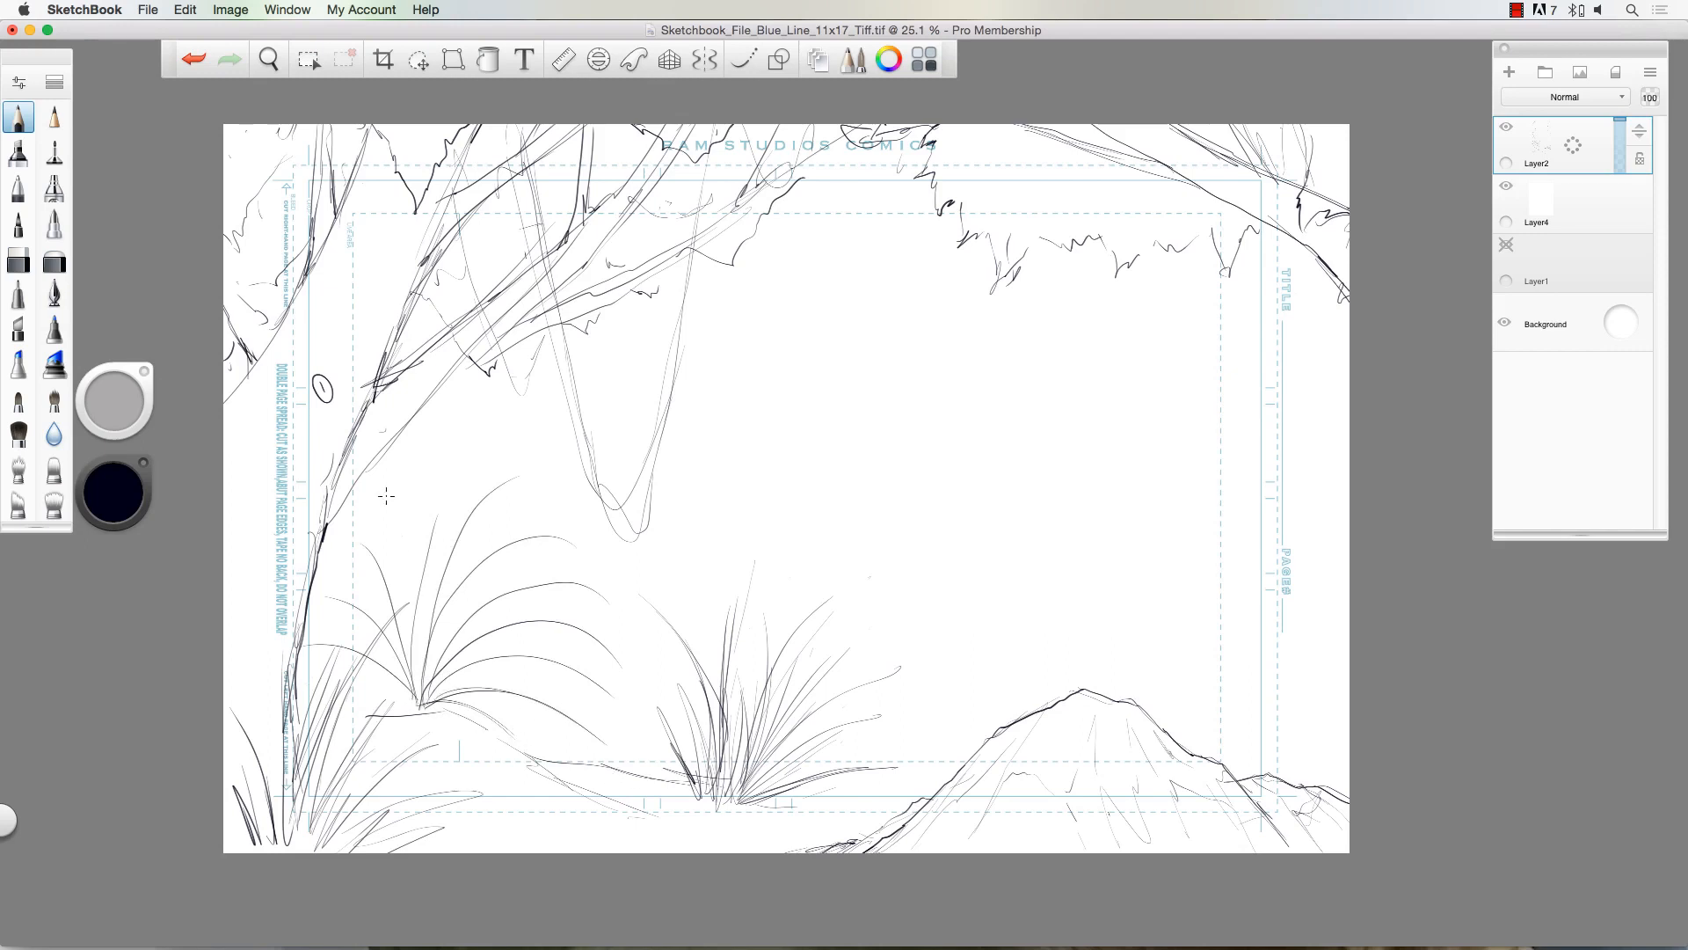
Step: Draw bold pointed leaflets along both sides of one arching fern stem to form a full frond
left_click_drag(426, 675, 577, 580)
mouse_move(432, 673)
left_mouse_down()
mouse_move(443, 616)
mouse_move(465, 625)
mouse_move(530, 568)
left_mouse_up()
mouse_move(528, 571)
left_mouse_down()
mouse_move(560, 540)
mouse_move(550, 564)
mouse_move(580, 547)
left_mouse_up()
left_click_drag(545, 591, 585, 562)
left_click_drag(550, 585, 600, 567)
left_click_drag(573, 582, 614, 574)
mouse_move(455, 644)
left_mouse_down()
mouse_move(504, 630)
mouse_move(492, 613)
left_mouse_up()
mouse_move(466, 631)
left_mouse_down()
mouse_move(541, 579)
mouse_move(562, 594)
left_mouse_up()
mouse_move(538, 596)
left_mouse_down()
mouse_move(560, 576)
mouse_move(582, 589)
mouse_move(574, 574)
left_mouse_up()
mouse_move(572, 616)
left_mouse_down()
mouse_move(600, 587)
mouse_move(605, 620)
left_mouse_up()
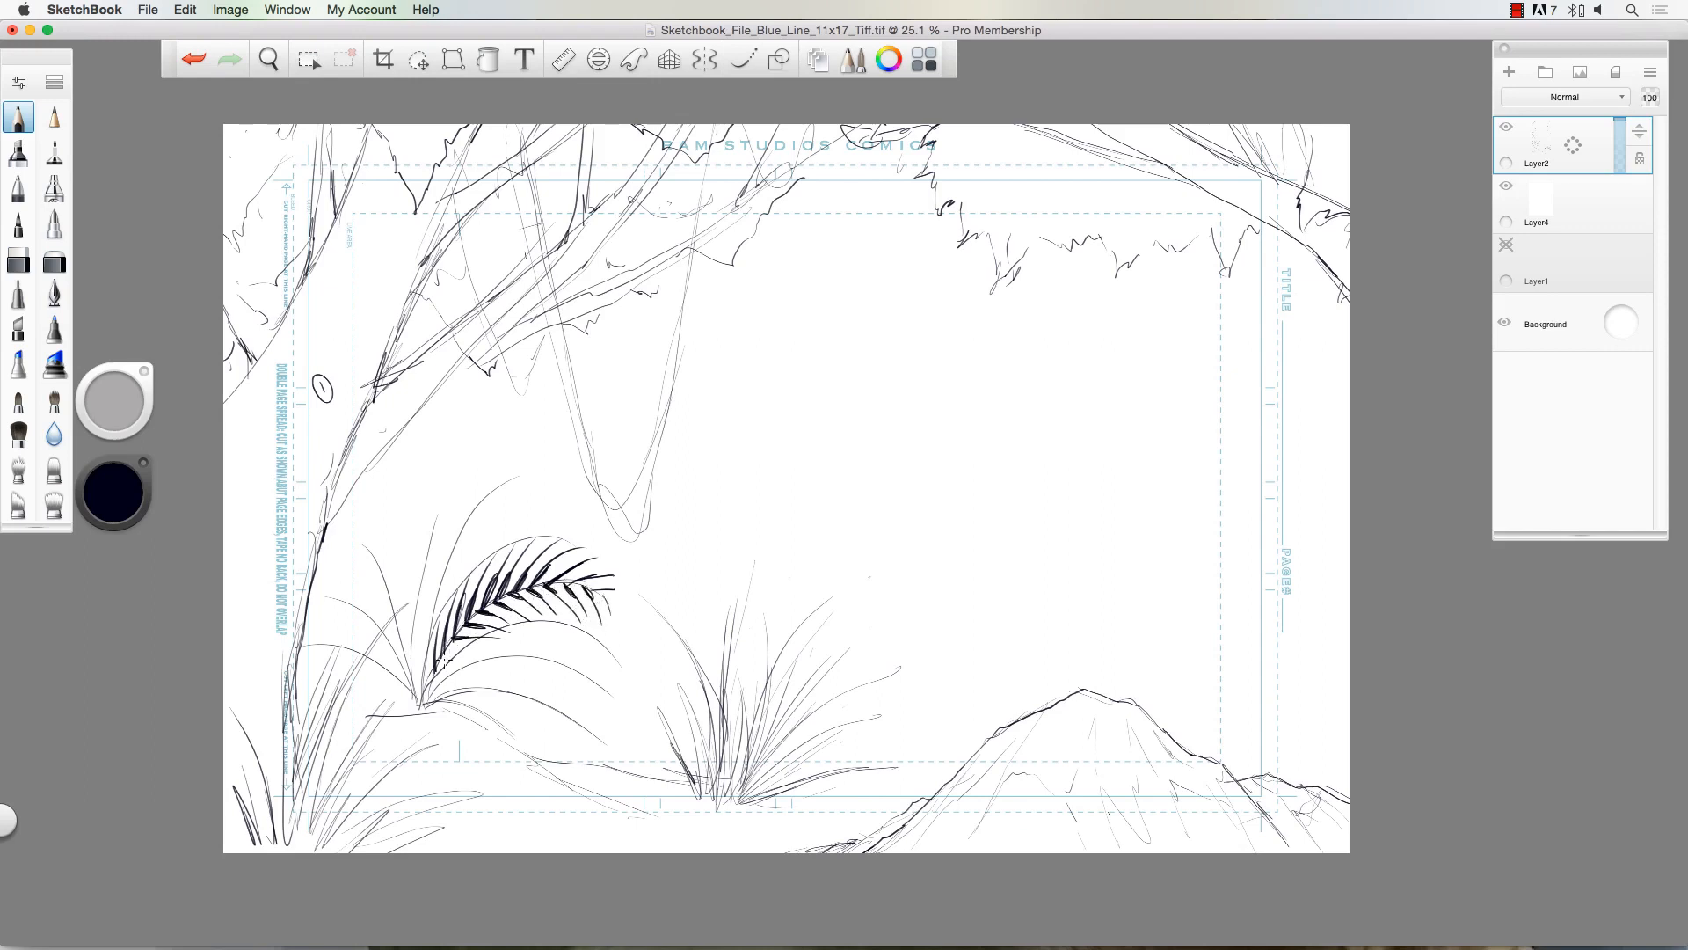
Step: Draw bold pointed leaflets along both sides of the fern's tall upright stem
left_click_drag(438, 668, 480, 650)
left_click_drag(429, 677, 450, 658)
mouse_move(428, 688)
left_mouse_down()
mouse_move(462, 659)
mouse_move(442, 668)
mouse_move(426, 615)
mouse_move(459, 517)
mouse_move(484, 471)
mouse_move(520, 464)
left_mouse_up()
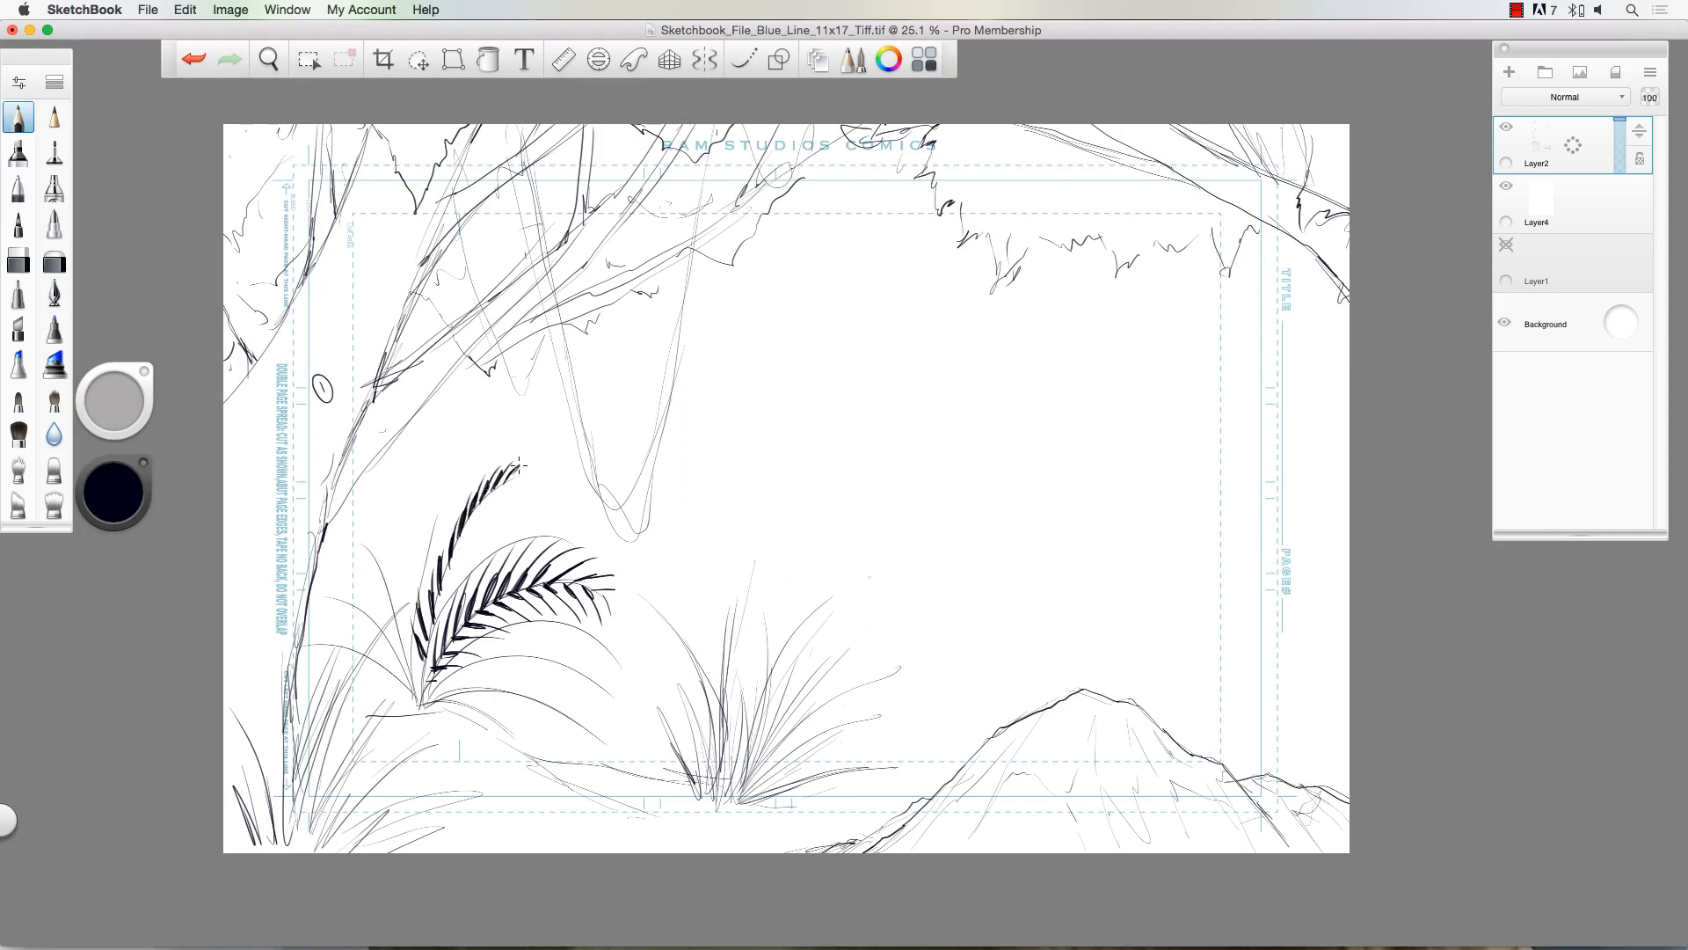
left_click_drag(470, 519, 528, 480)
mouse_move(464, 541)
left_mouse_down()
mouse_move(512, 457)
mouse_move(441, 584)
left_mouse_up()
key("super+z")
Step: Add curved leaflets along the fern's lower drooping stem and darken the strokes at its base
mouse_move(537, 624)
left_mouse_down()
mouse_move(565, 668)
mouse_move(570, 640)
left_mouse_up()
left_click_drag(552, 615, 576, 652)
mouse_move(569, 635)
left_mouse_down()
mouse_move(576, 677)
mouse_move(584, 644)
mouse_move(584, 678)
mouse_move(600, 651)
mouse_move(601, 670)
mouse_move(554, 643)
mouse_move(563, 672)
mouse_move(527, 646)
mouse_move(542, 660)
left_mouse_up()
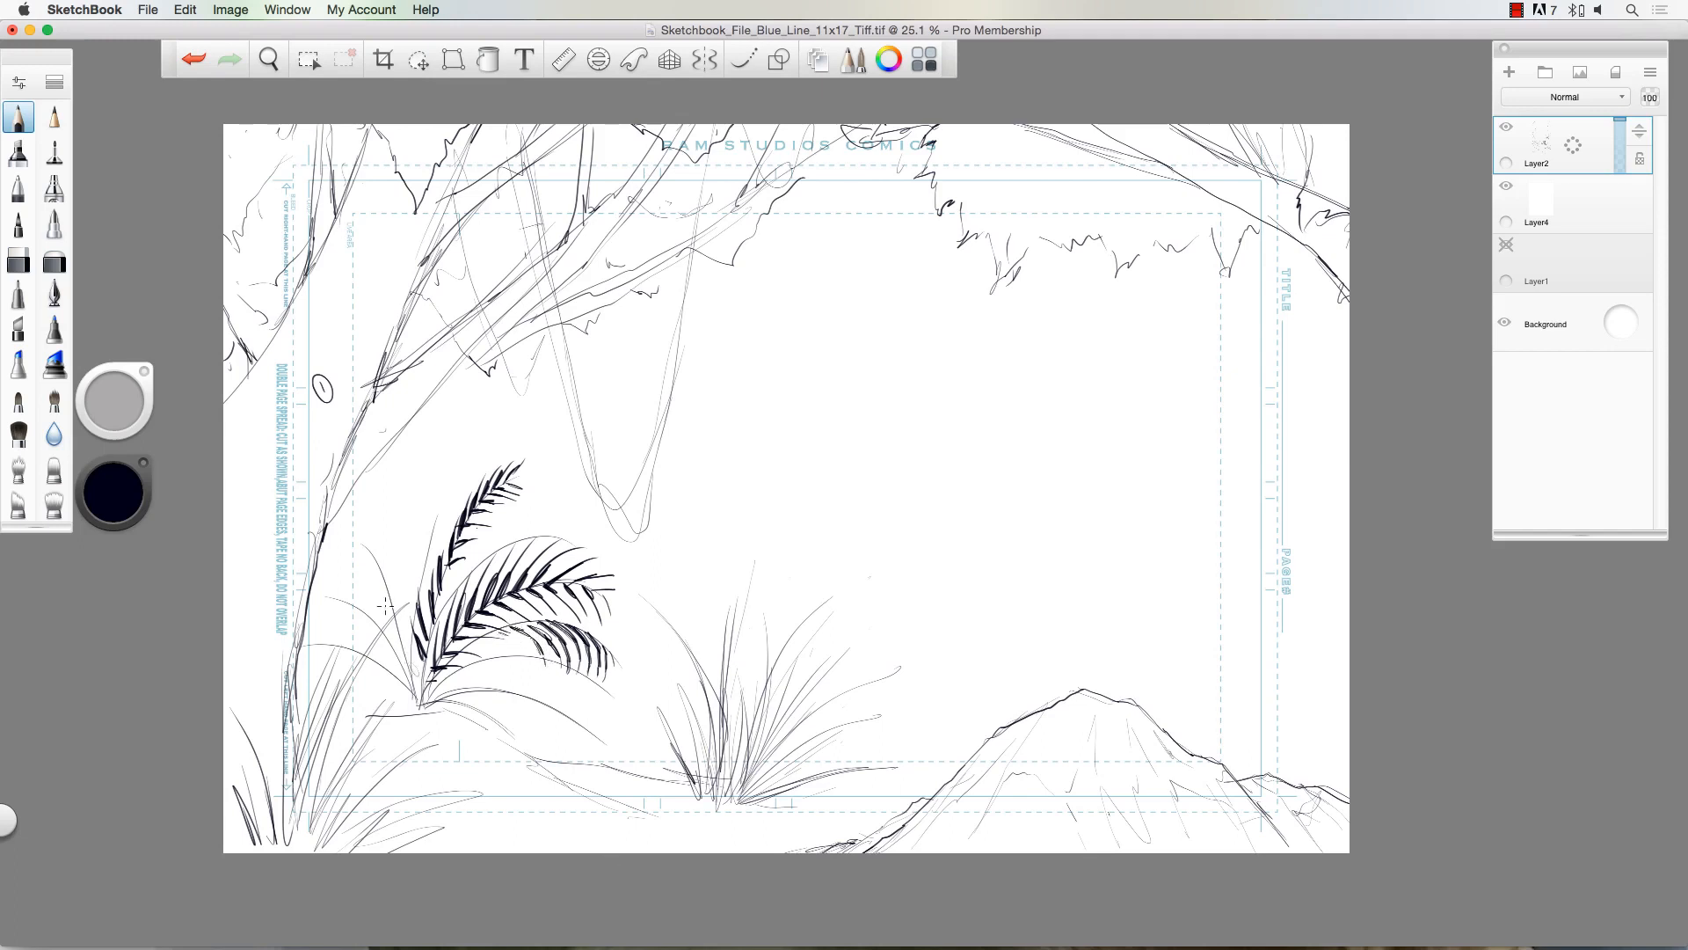
mouse_move(422, 685)
left_mouse_down()
mouse_move(350, 696)
mouse_move(369, 704)
left_mouse_up()
Step: Reinforce the foreground grass tuft between the fern and the rocky hill with darker, fanned blades
left_click_drag(720, 758, 739, 587)
mouse_move(769, 528)
left_mouse_down()
mouse_move(725, 701)
mouse_move(717, 765)
mouse_move(745, 630)
mouse_move(727, 774)
left_mouse_up()
left_click_drag(749, 622, 730, 779)
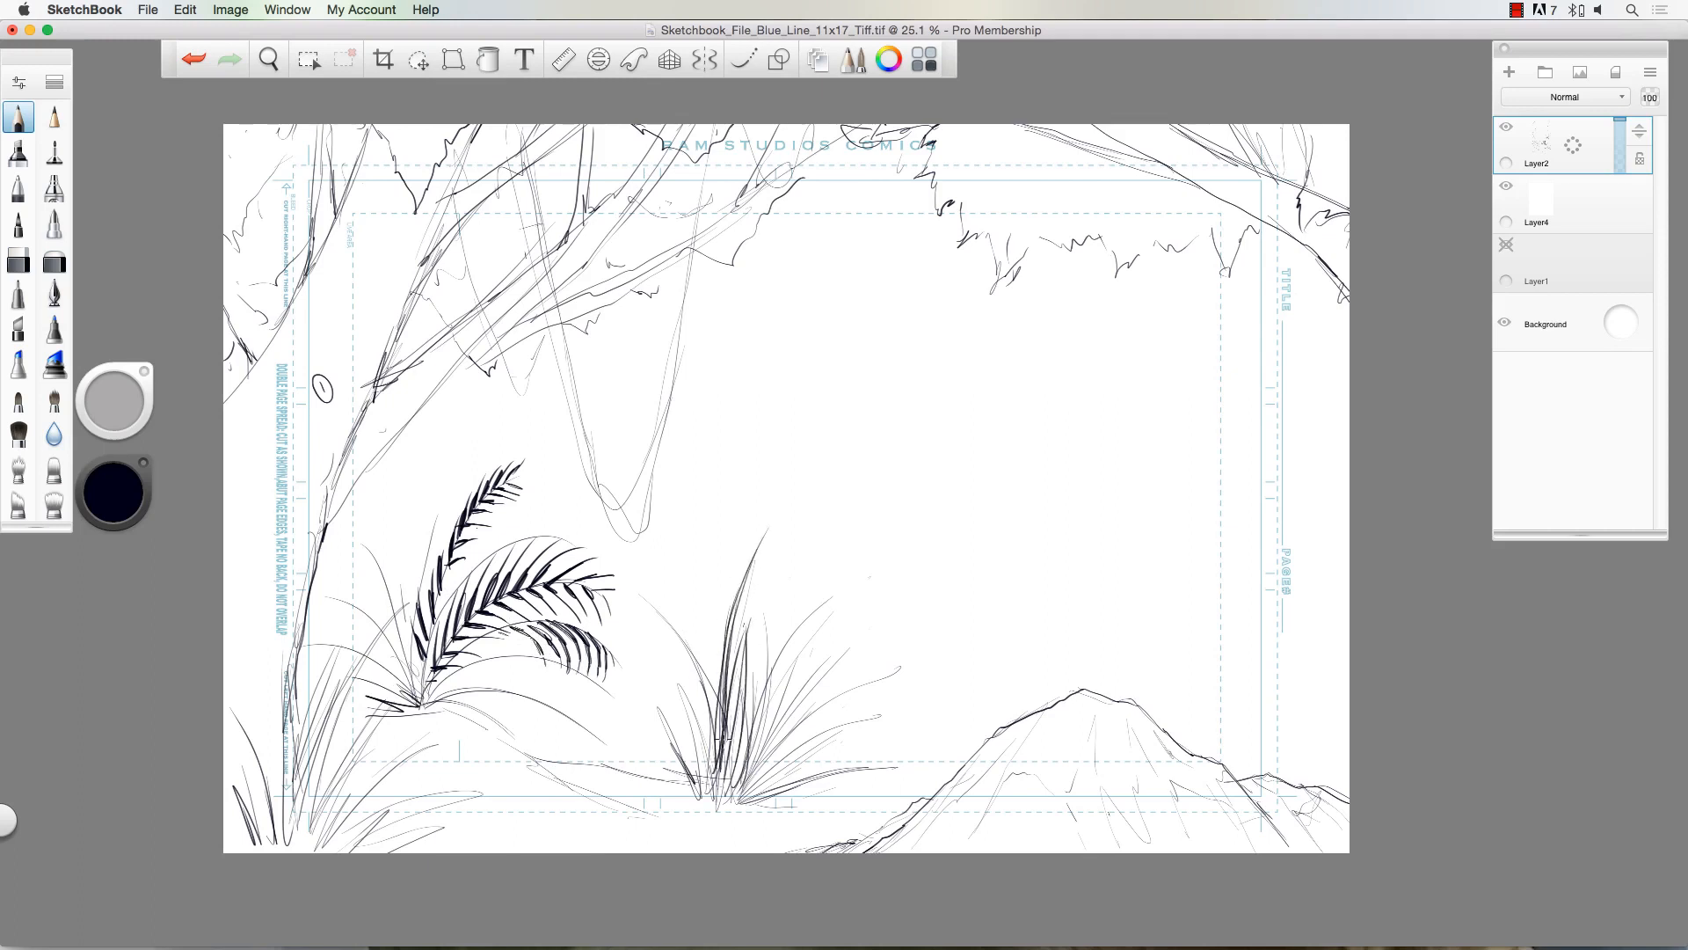
mouse_move(668, 598)
left_mouse_down()
mouse_move(728, 763)
mouse_move(719, 776)
mouse_move(679, 675)
mouse_move(708, 790)
left_mouse_up()
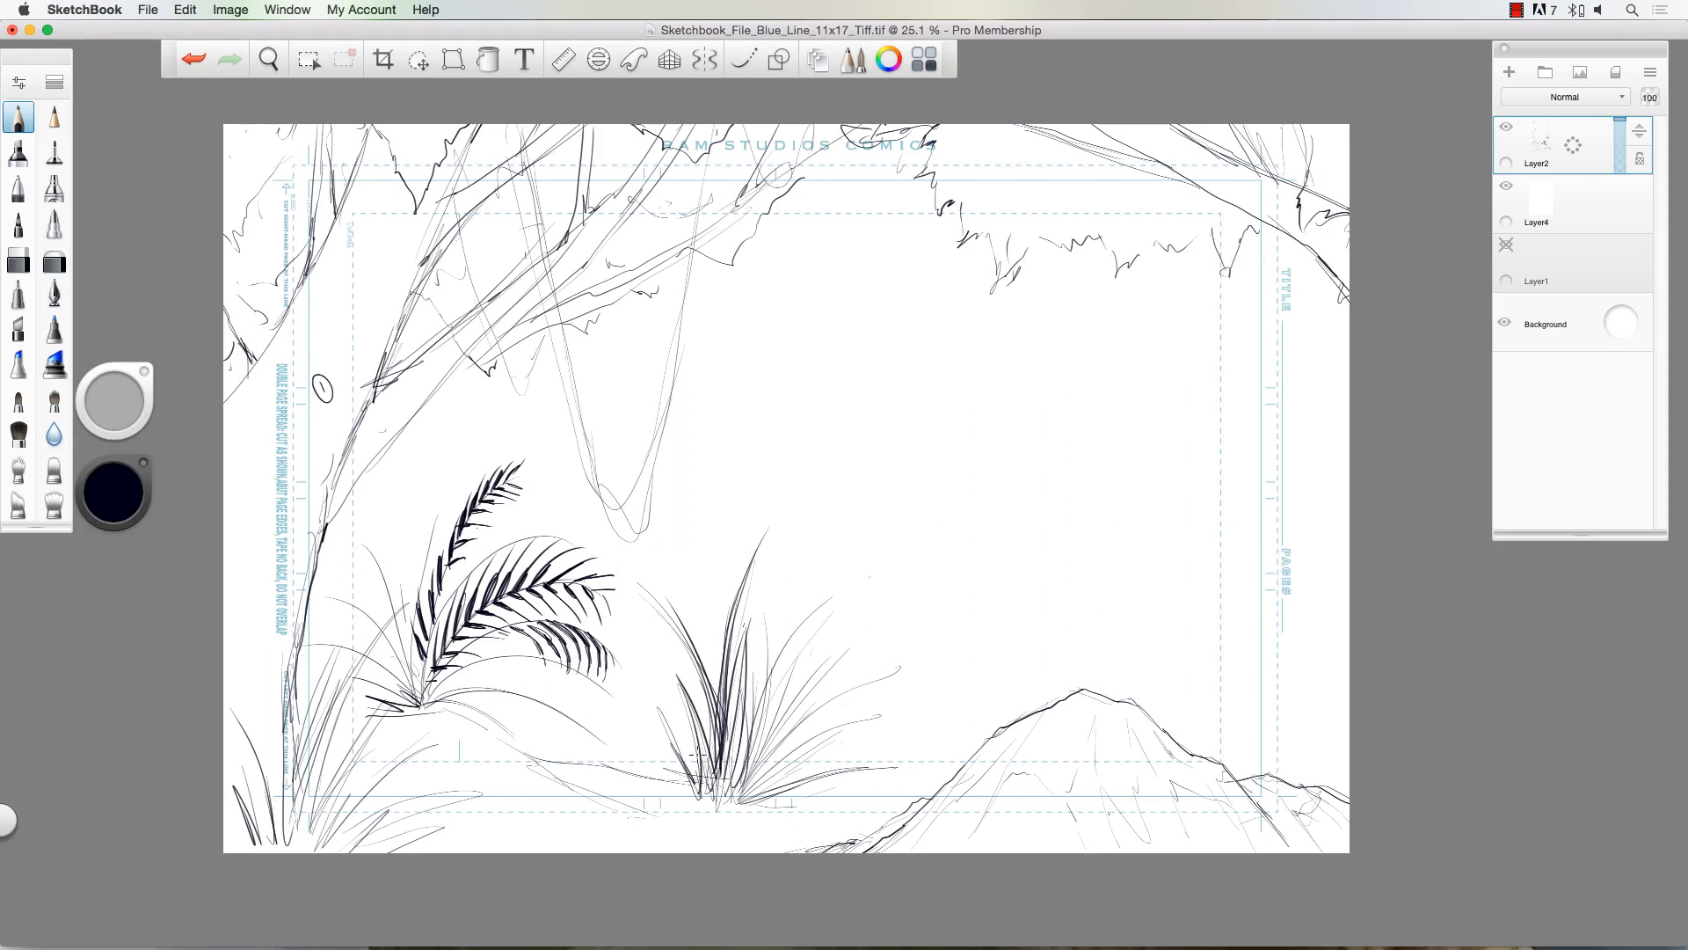
left_click_drag(661, 704, 700, 790)
mouse_move(651, 673)
left_mouse_down()
mouse_move(699, 792)
mouse_move(763, 624)
mouse_move(729, 791)
mouse_move(839, 594)
left_mouse_up()
left_click_drag(753, 767, 822, 615)
mouse_move(743, 789)
left_mouse_down()
mouse_move(811, 640)
mouse_move(800, 677)
left_mouse_up()
mouse_move(743, 800)
left_mouse_down()
mouse_move(793, 719)
mouse_move(875, 671)
left_mouse_up()
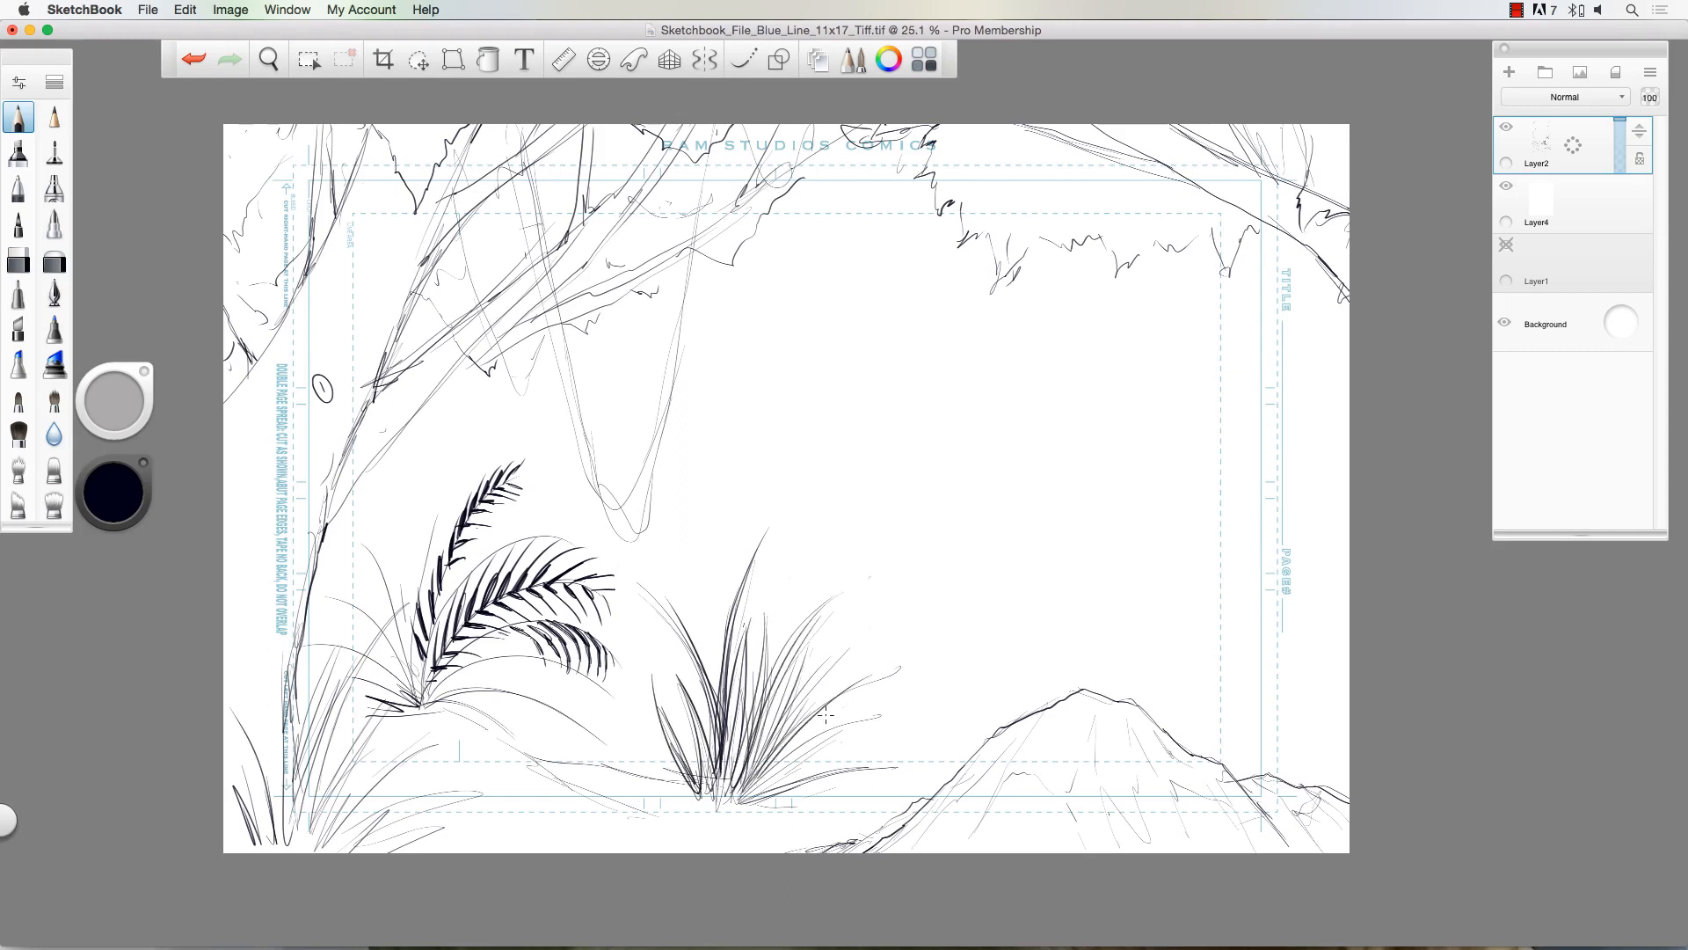
left_click_drag(783, 758, 878, 672)
mouse_move(745, 800)
left_mouse_down()
mouse_move(880, 721)
mouse_move(842, 745)
left_mouse_up()
mouse_move(860, 781)
left_mouse_down()
mouse_move(743, 808)
mouse_move(779, 799)
left_mouse_up()
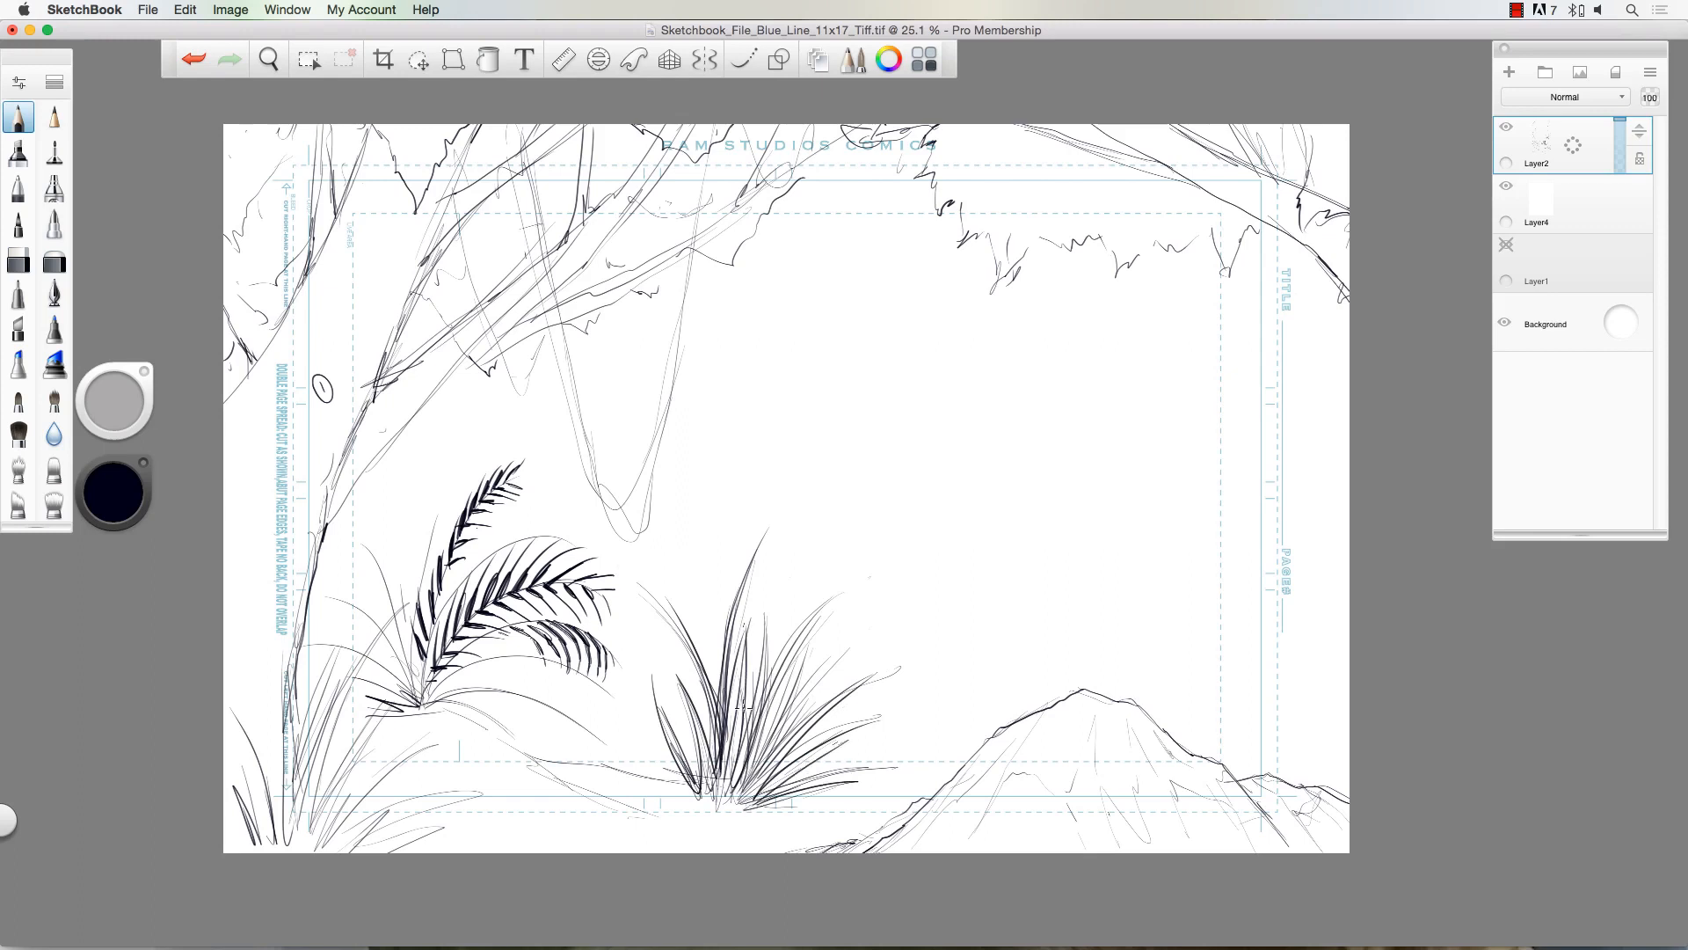
Step: Draw a broad-leaved plant with curling, veined leaves along the page's lower edge beneath the fern
mouse_move(523, 846)
left_mouse_down()
mouse_move(495, 741)
mouse_move(551, 853)
left_mouse_up()
left_click_drag(532, 777, 549, 833)
mouse_move(567, 776)
left_mouse_down()
mouse_move(605, 717)
mouse_move(579, 844)
mouse_move(585, 795)
mouse_move(587, 826)
mouse_move(663, 822)
left_mouse_up()
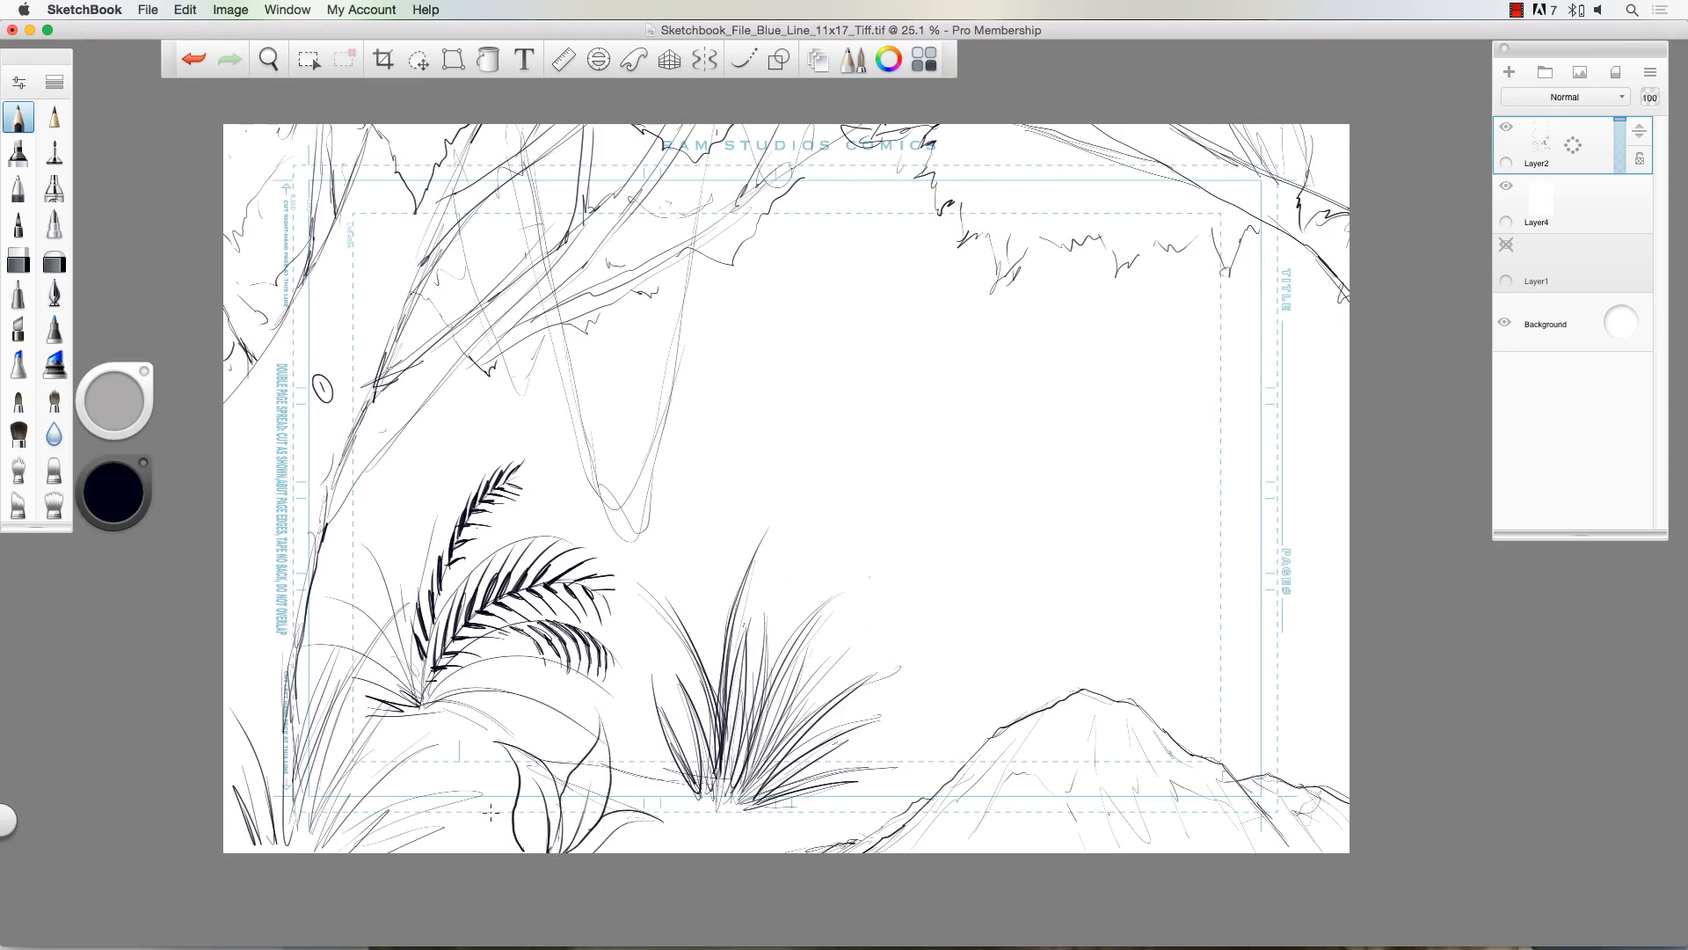
mouse_move(524, 842)
left_mouse_down()
mouse_move(463, 801)
mouse_move(429, 818)
left_mouse_up()
mouse_move(484, 850)
left_mouse_down()
mouse_move(443, 809)
mouse_move(466, 835)
mouse_move(524, 823)
mouse_move(523, 754)
left_mouse_up()
mouse_move(560, 842)
left_mouse_down()
mouse_move(573, 763)
mouse_move(563, 790)
mouse_move(510, 813)
mouse_move(538, 807)
mouse_move(523, 796)
left_mouse_up()
mouse_move(524, 774)
left_mouse_down()
mouse_move(546, 852)
mouse_move(576, 851)
left_mouse_up()
mouse_move(605, 823)
left_mouse_down()
mouse_move(587, 849)
mouse_move(656, 824)
left_mouse_up()
left_click_drag(621, 853, 684, 844)
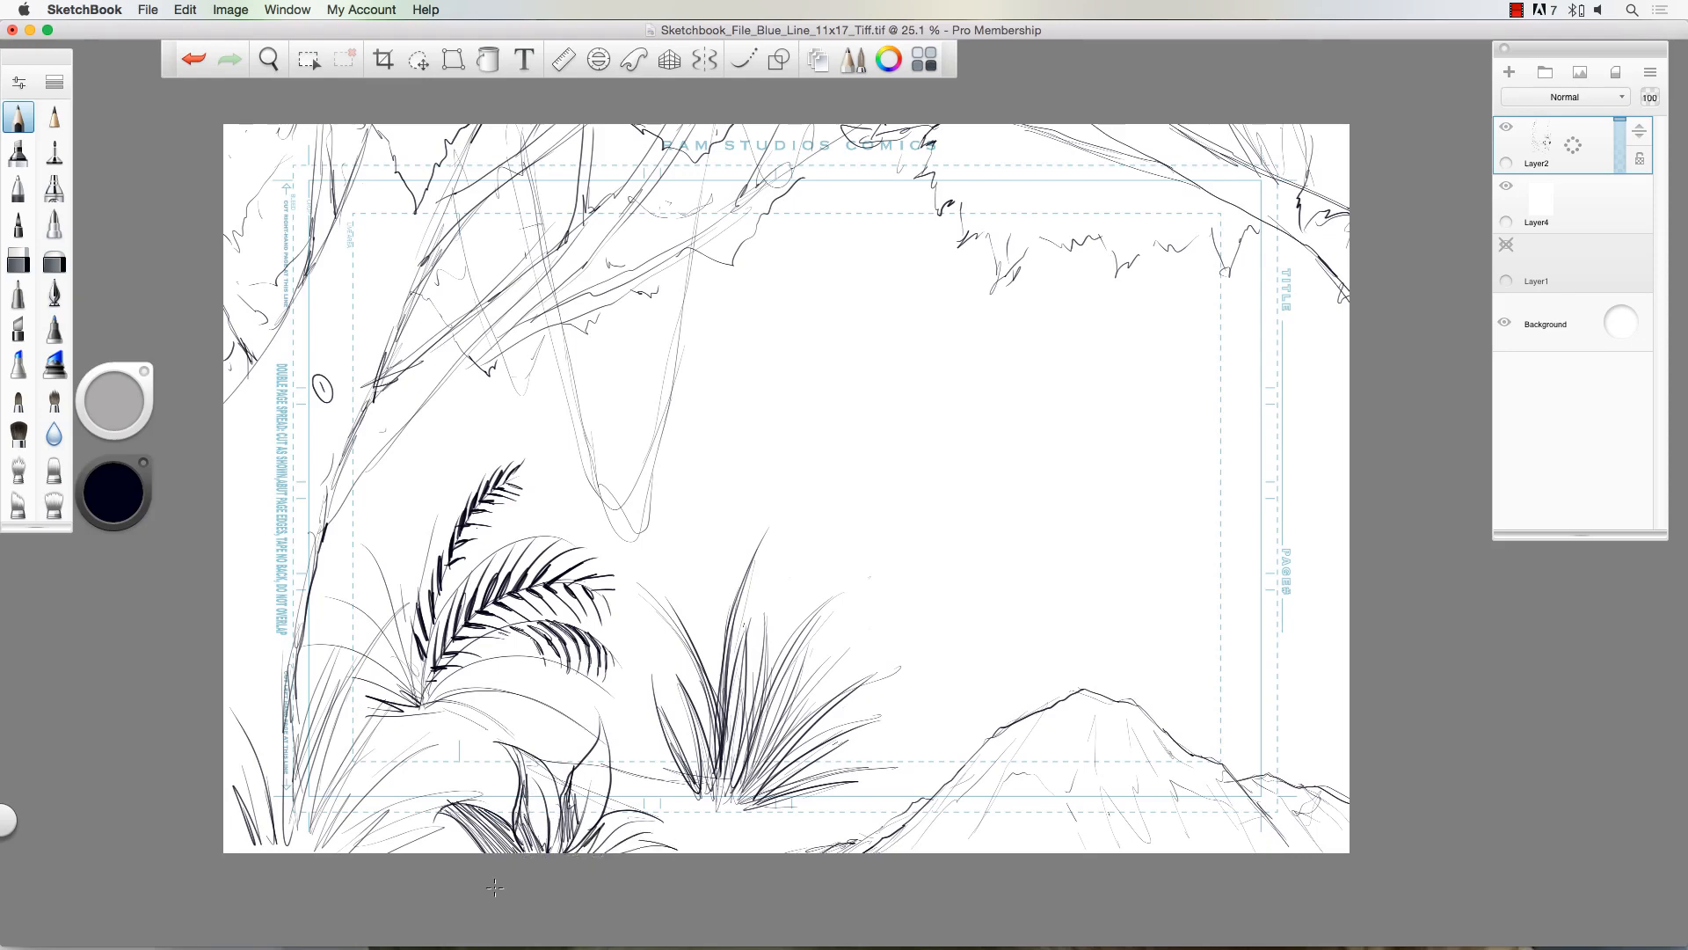
Step: Sketch a ground line from the grass tuft past the rocky hill, with a few blades near the page's right edge
mouse_move(684, 780)
left_mouse_down()
mouse_move(1159, 732)
mouse_move(1258, 744)
mouse_move(1295, 722)
left_mouse_up()
mouse_move(1289, 729)
left_mouse_down()
mouse_move(1349, 668)
mouse_move(1267, 607)
left_mouse_up()
mouse_move(1287, 644)
left_mouse_down()
mouse_move(1302, 680)
mouse_move(1309, 635)
left_mouse_up()
left_click_drag(1305, 714, 1319, 636)
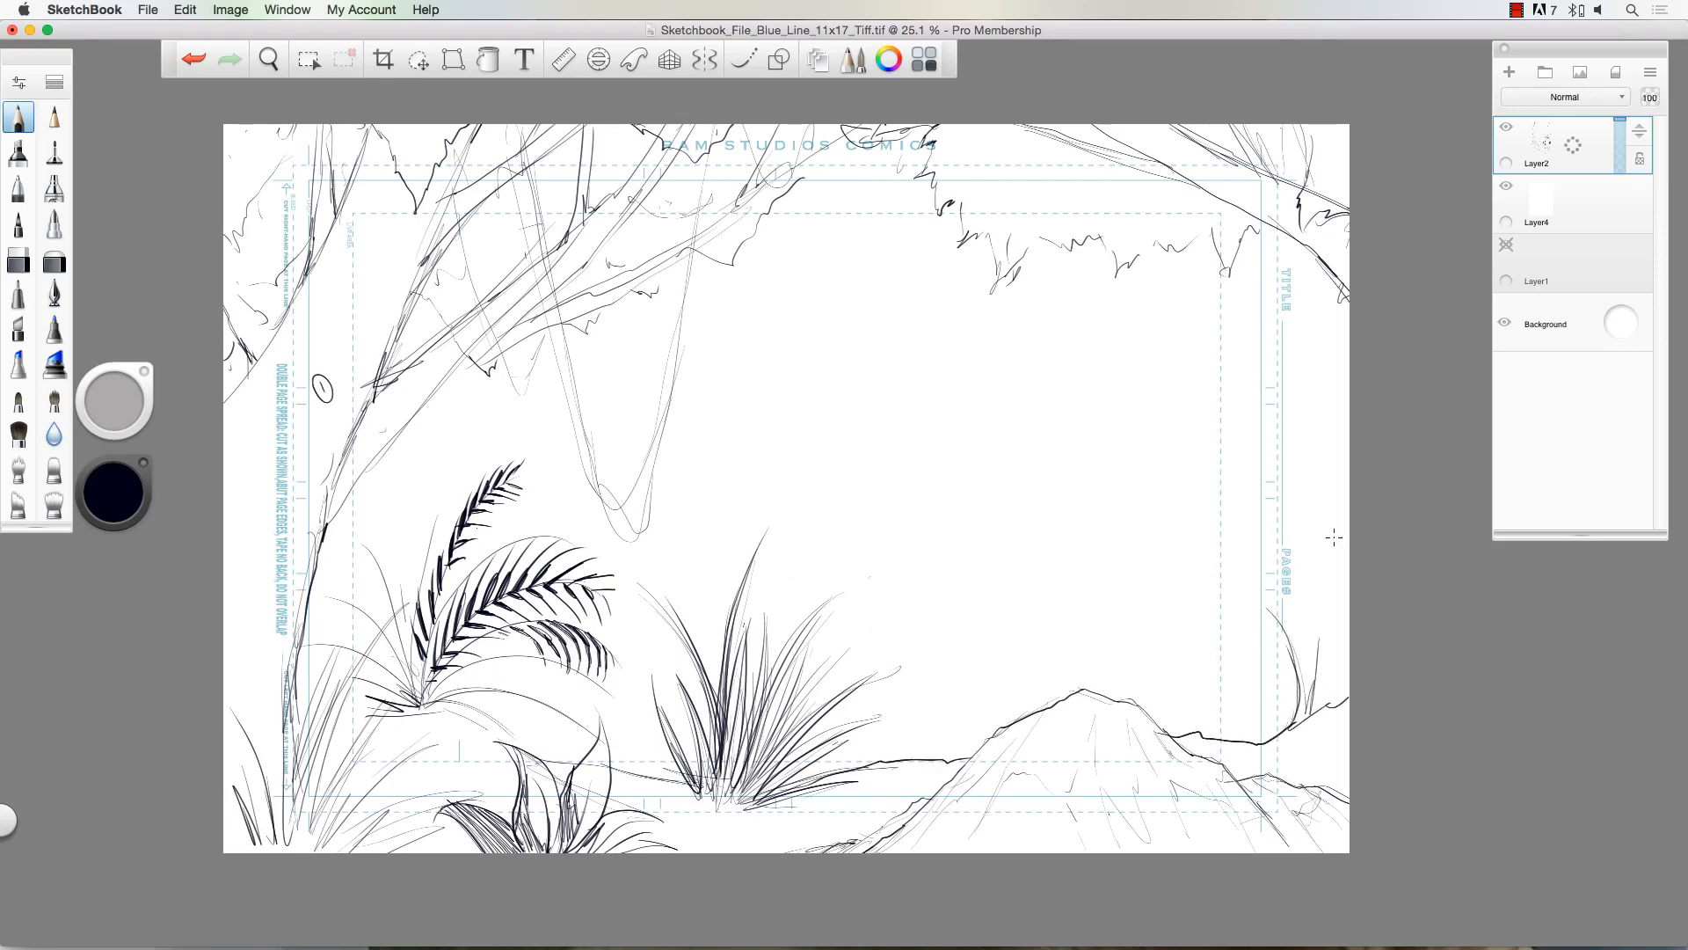
Step: Sketch a leaning tree trunk and long curving limbs rising behind the rocky hill to the canopy
left_click_drag(1183, 725, 1345, 403)
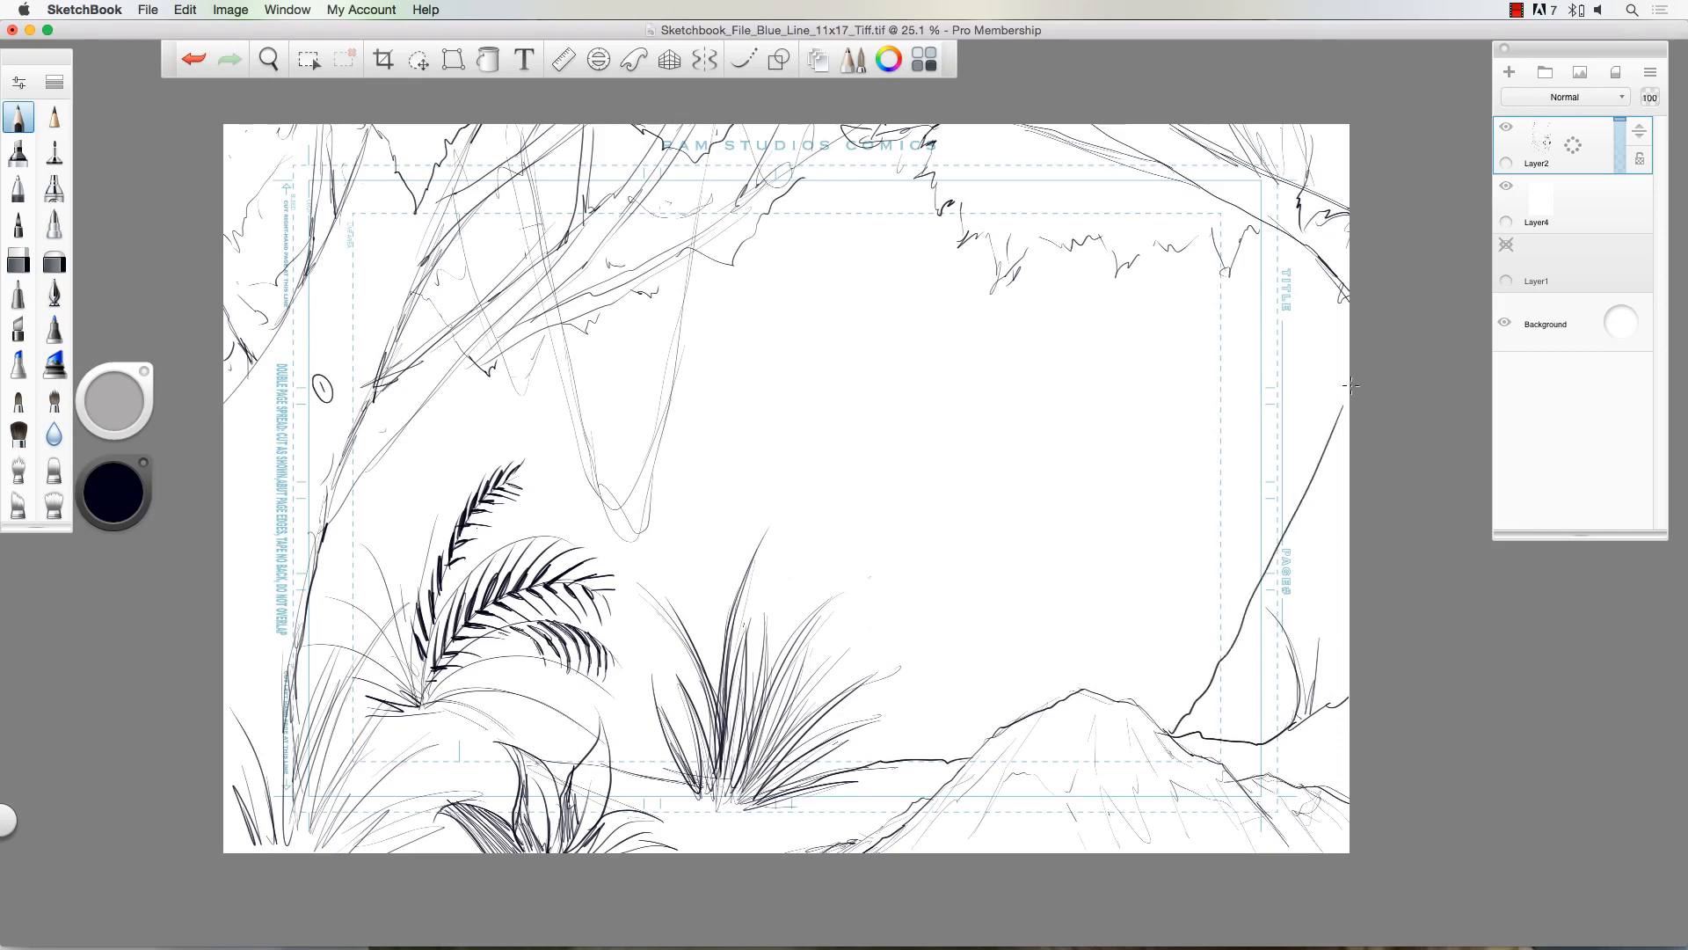
mouse_move(1297, 714)
left_mouse_down()
mouse_move(1348, 584)
mouse_move(1303, 686)
left_mouse_up()
mouse_move(1183, 730)
left_mouse_down()
mouse_move(1283, 549)
mouse_move(1349, 371)
left_mouse_up()
left_click_drag(1232, 659, 1263, 603)
left_click_drag(1175, 730, 1209, 684)
mouse_move(1183, 719)
left_mouse_down()
mouse_move(1265, 609)
mouse_move(1236, 648)
mouse_move(1286, 404)
left_mouse_up()
mouse_move(1308, 503)
left_mouse_down()
mouse_move(1288, 345)
mouse_move(1211, 222)
left_mouse_up()
left_click_drag(1303, 376, 1251, 226)
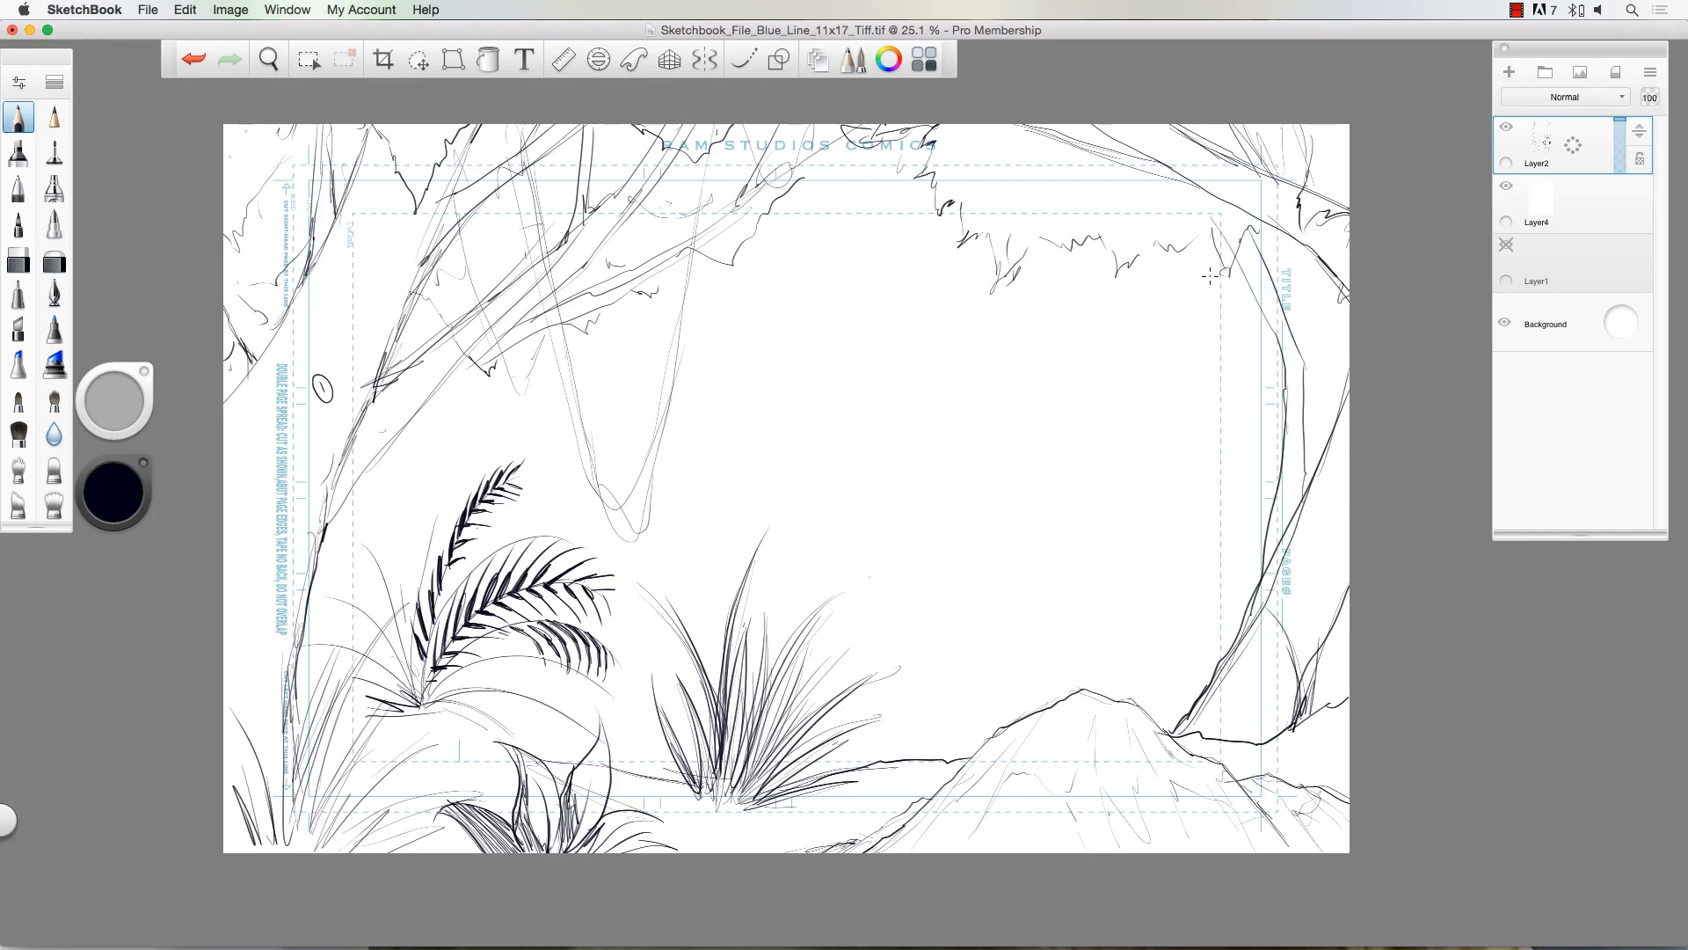
scroll(1209, 276, "down", 1)
left_click(1516, 11)
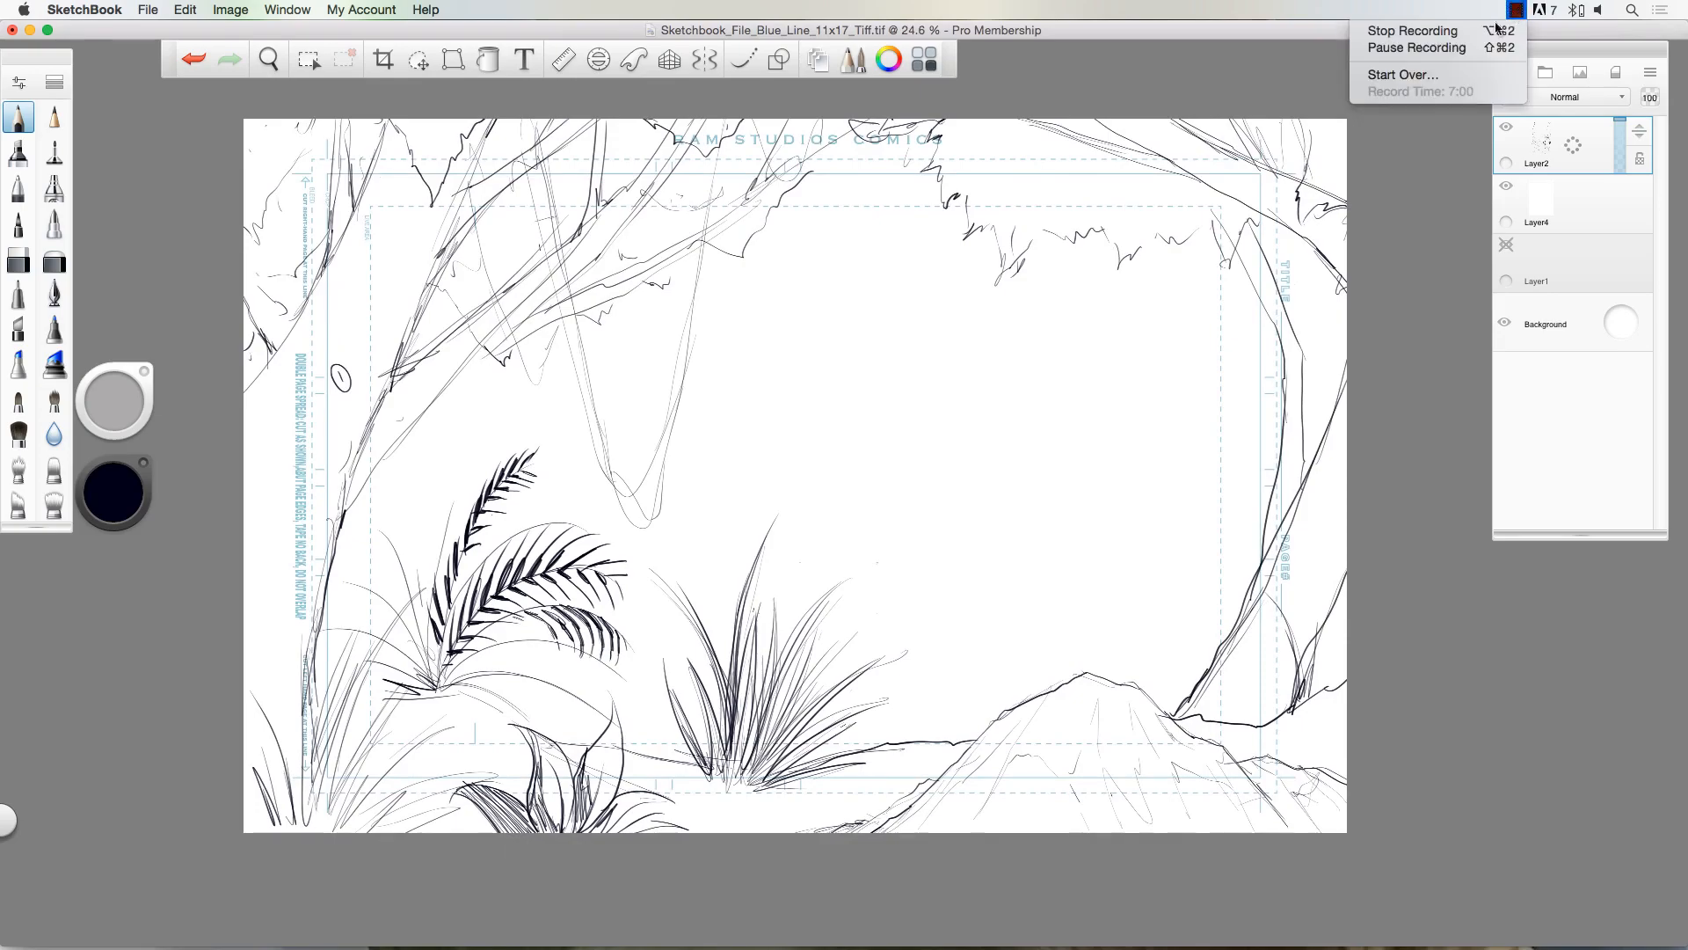
left_click(1490, 32)
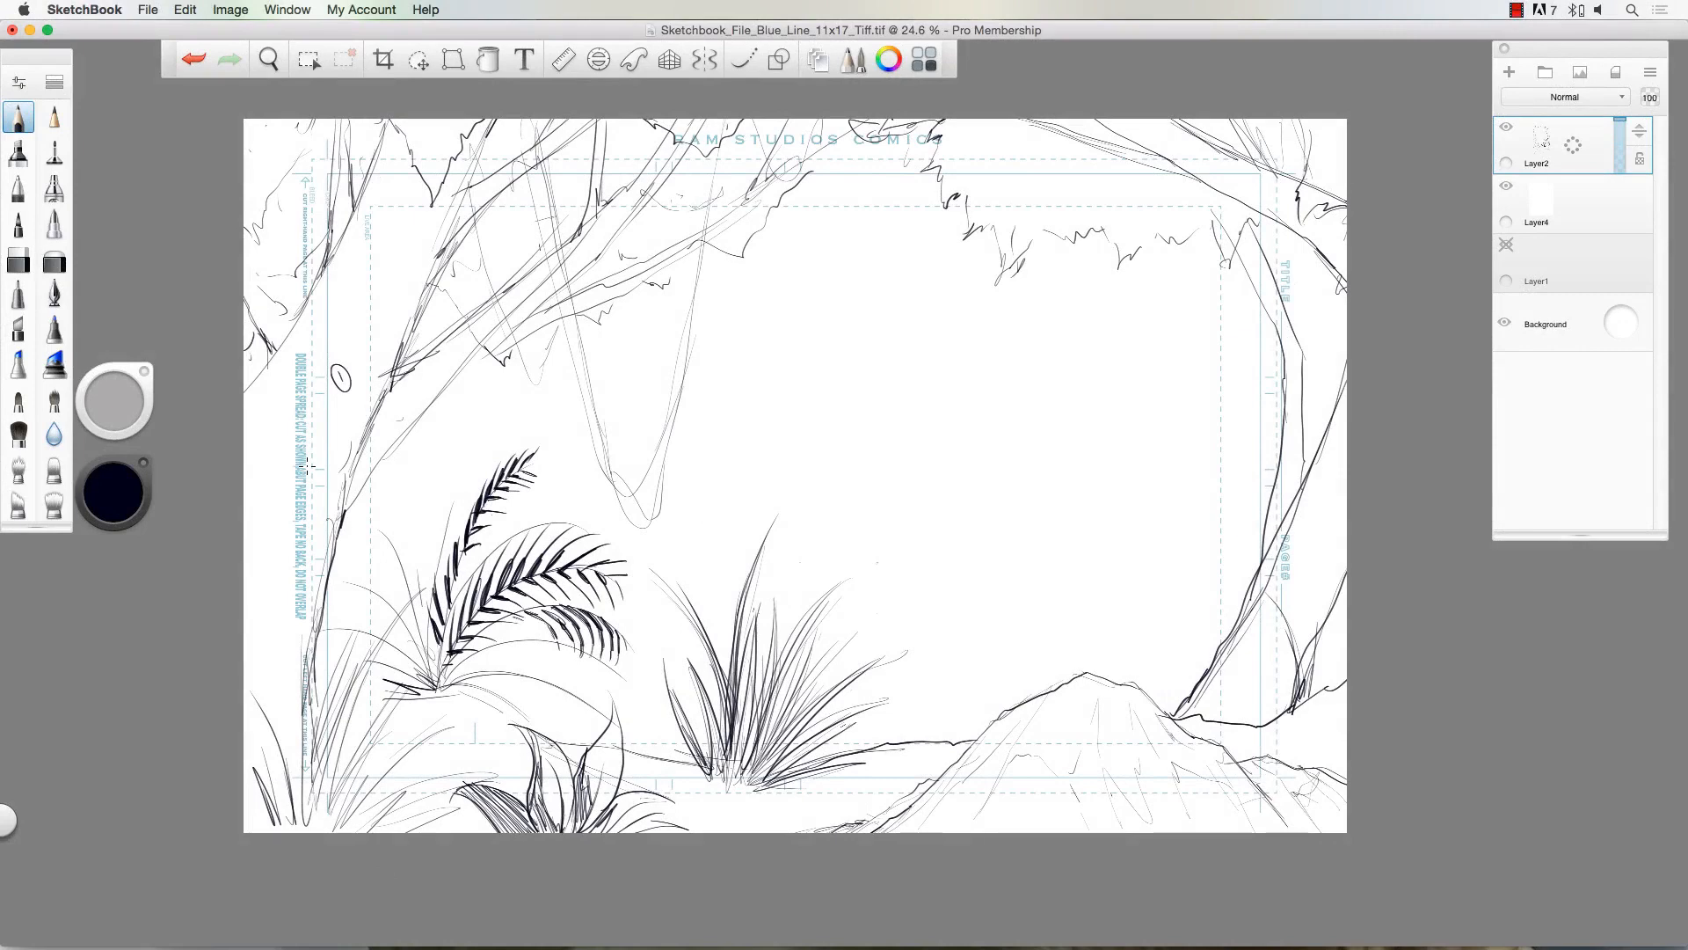
Step: Rename the drawing layer Foreground 1 and add a new layer directly beneath it
left_click_drag(1591, 159, 1640, 158)
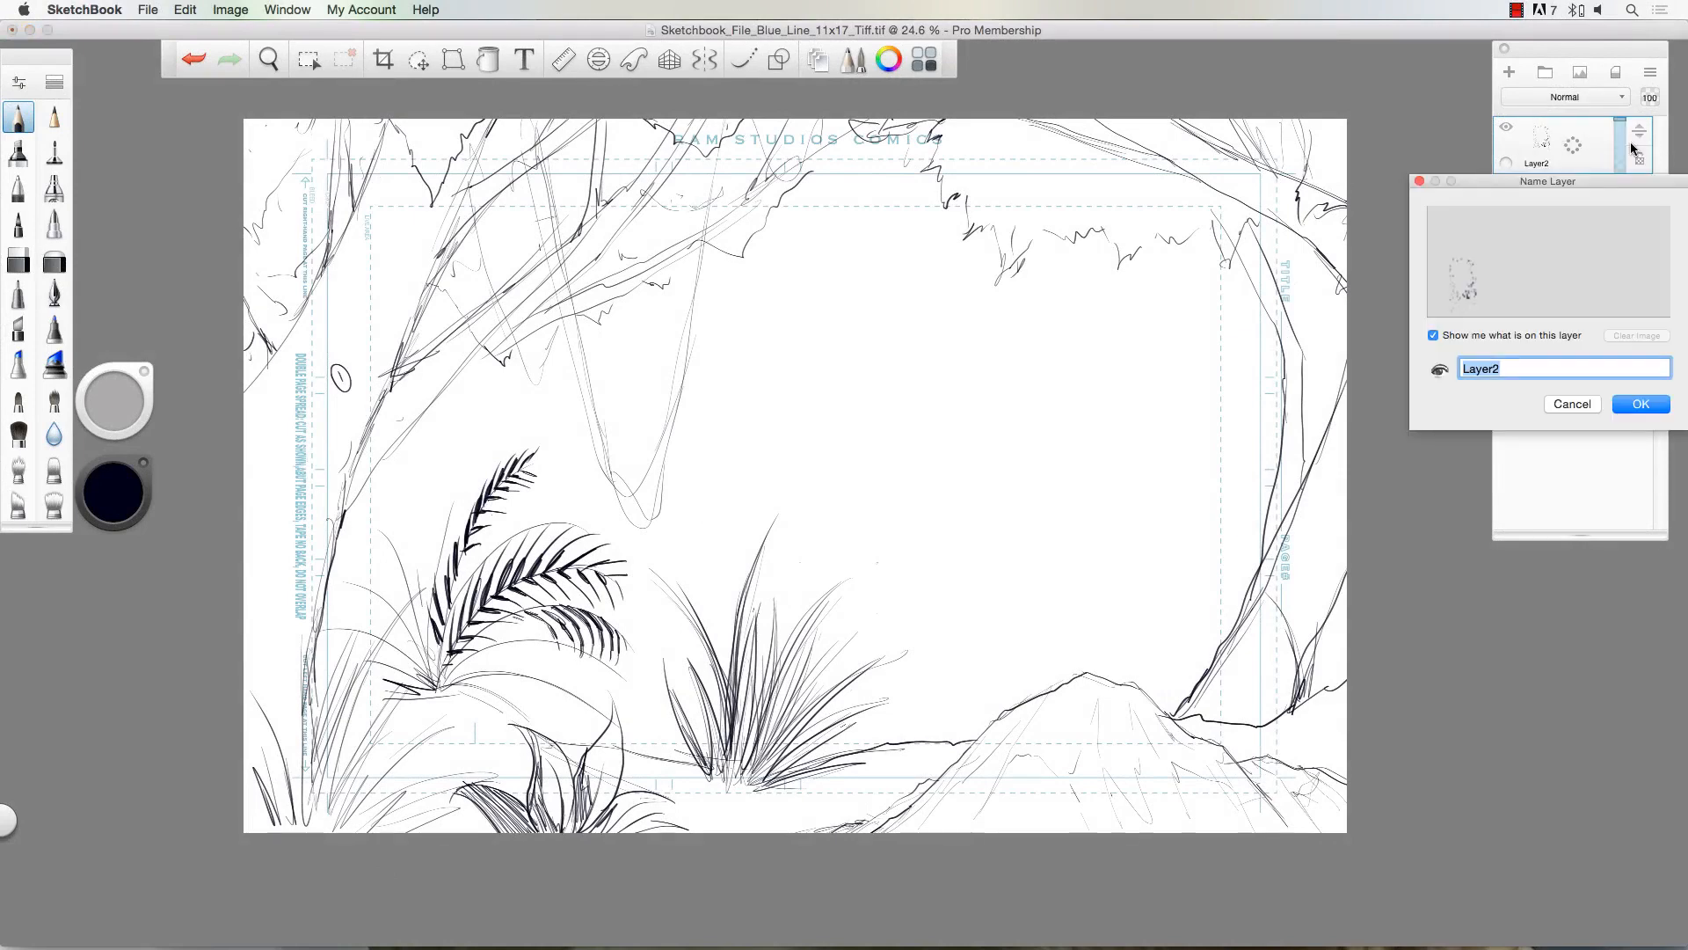
type("Foreground 1")
key("Return")
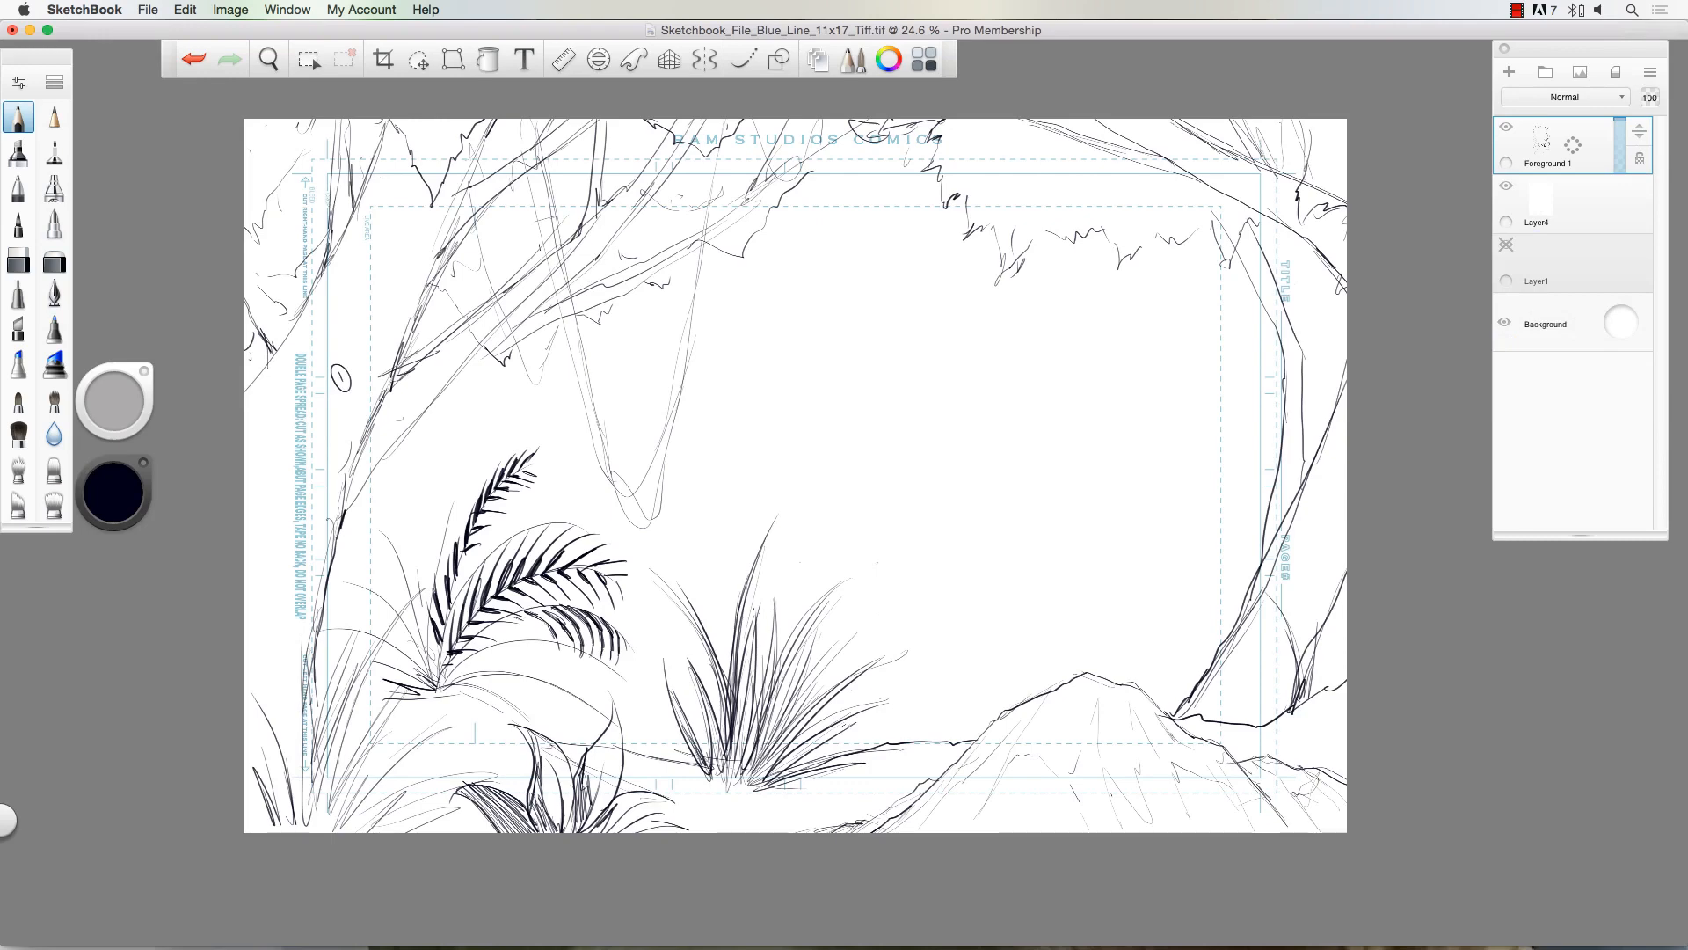
left_click(1509, 72)
left_click_drag(1637, 177, 1639, 208)
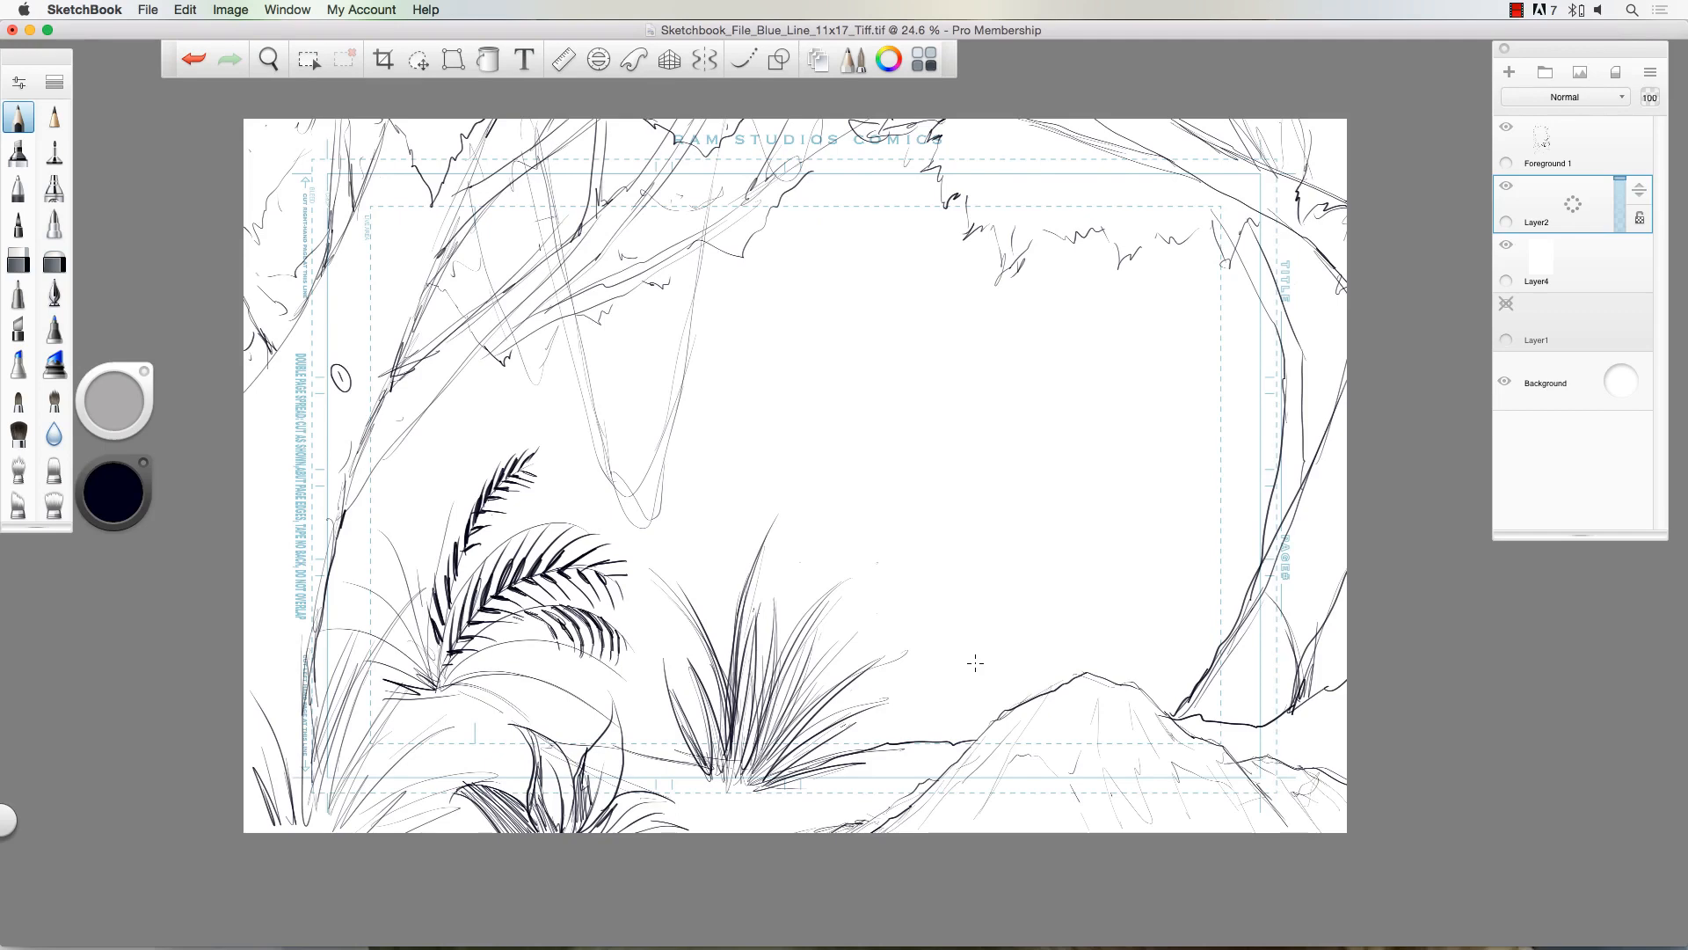
Step: Sketch light, uneven horizontal ground lines across the middle distance with the pencil
left_click(25, 122)
mouse_move(719, 553)
left_mouse_down()
mouse_move(1082, 587)
mouse_move(1139, 566)
left_mouse_up()
left_click_drag(965, 555, 1077, 553)
left_click_drag(839, 551, 1227, 497)
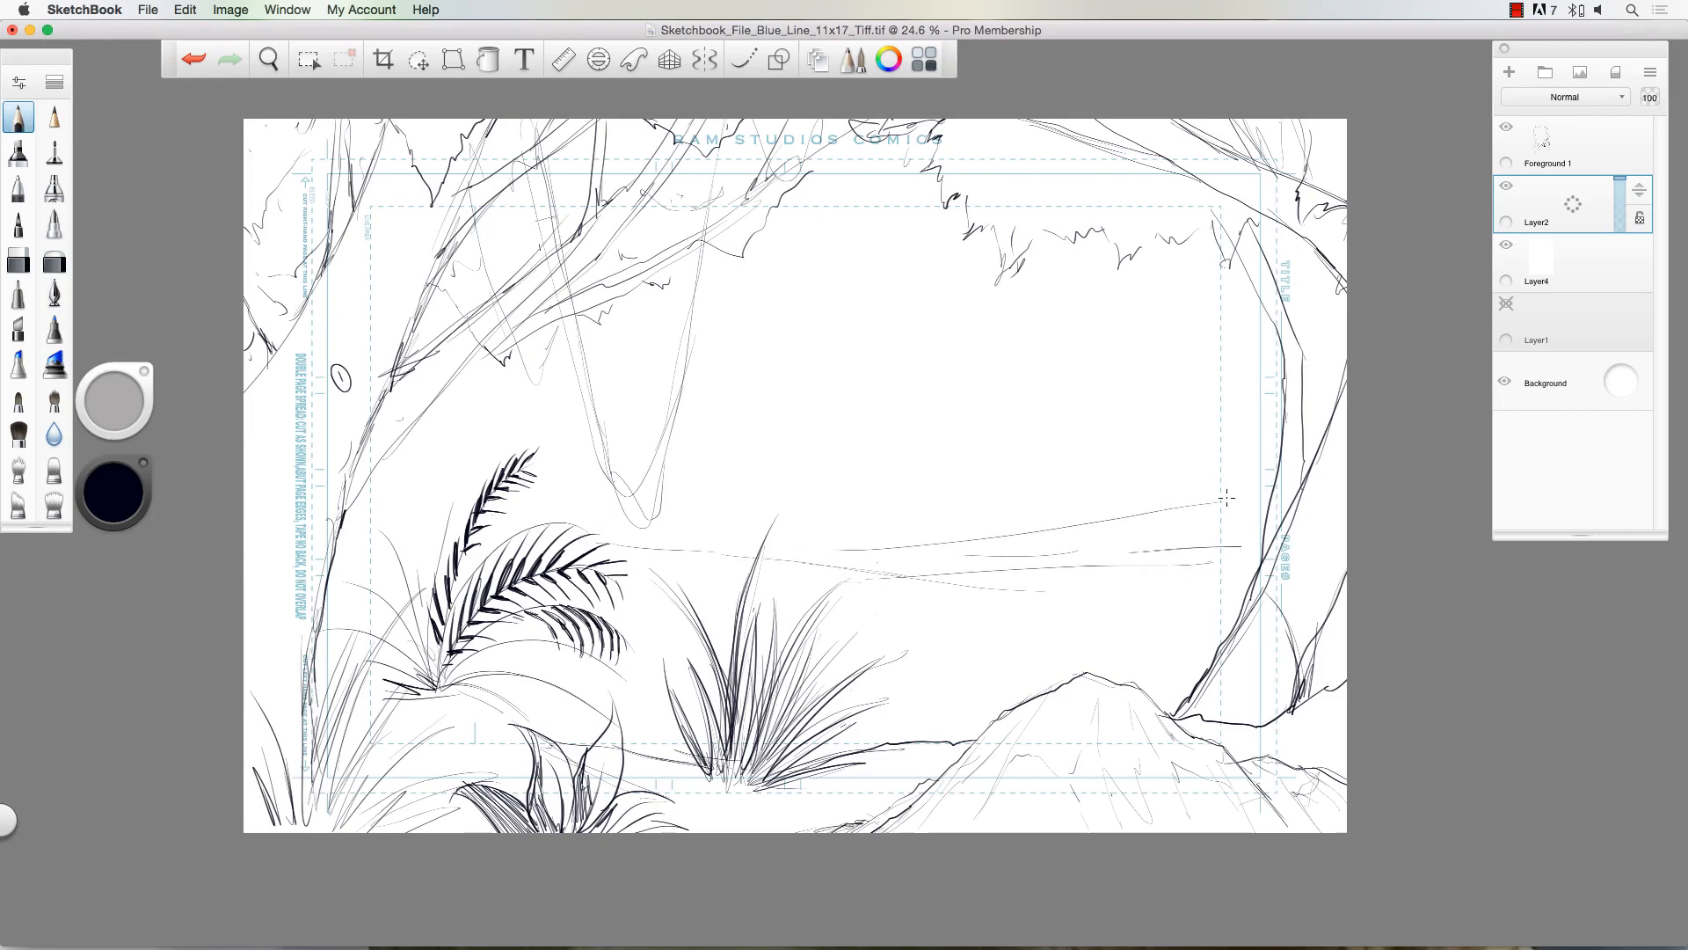
left_click_drag(1045, 525, 361, 513)
left_click_drag(896, 502, 956, 506)
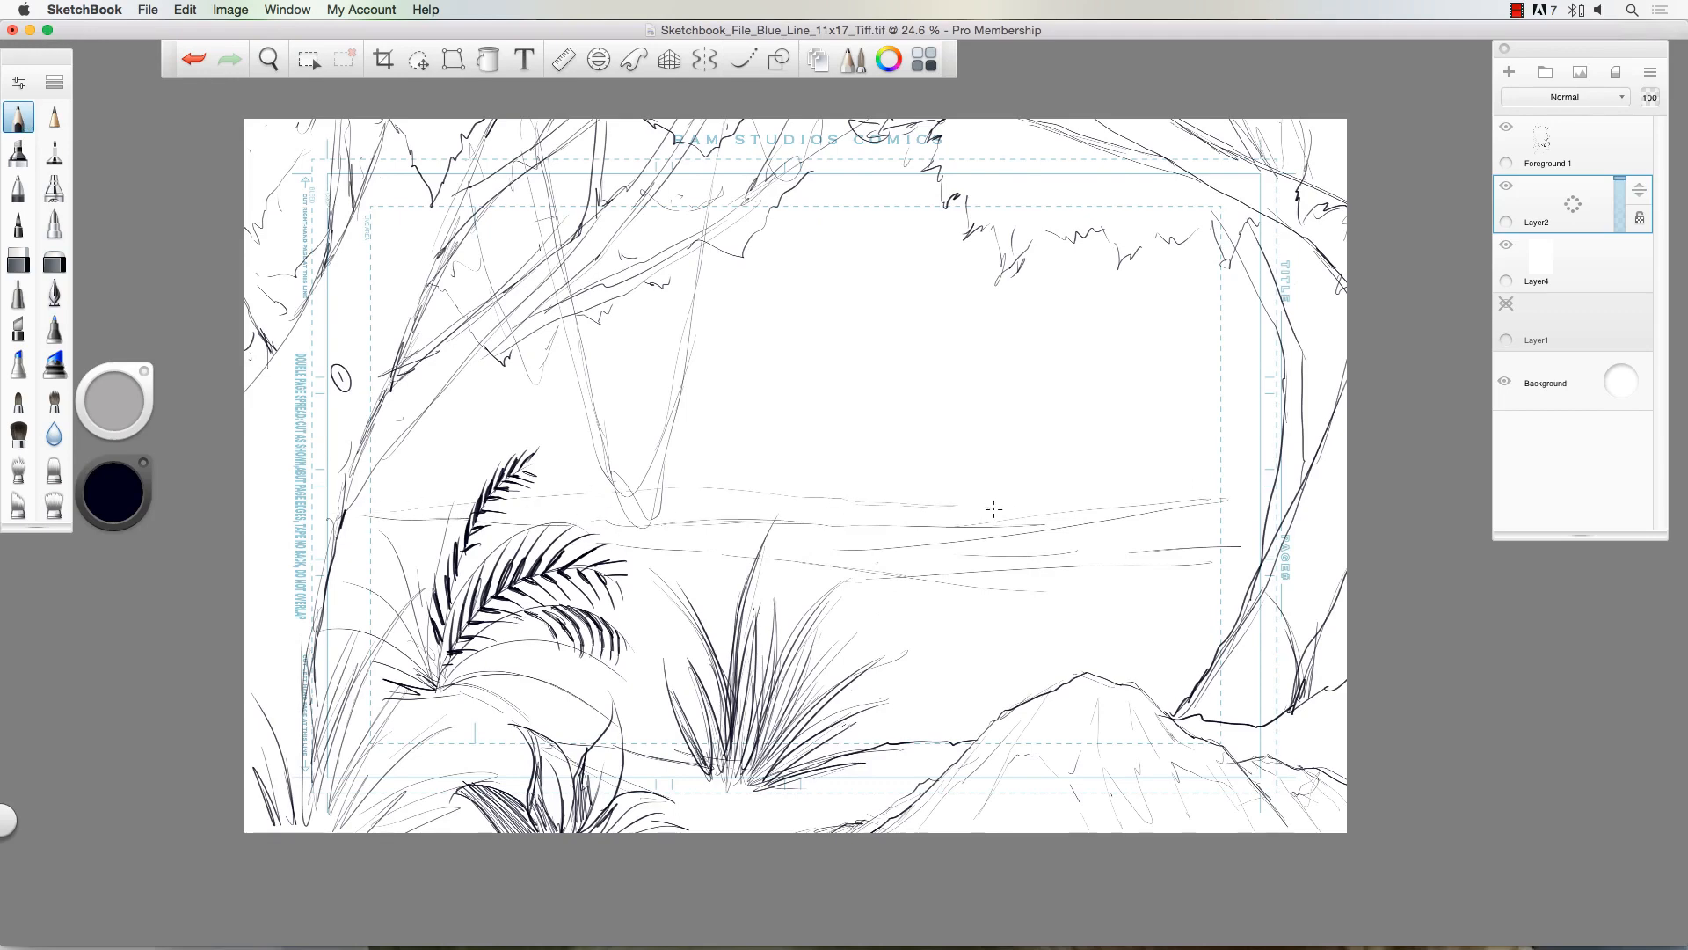
mouse_move(1099, 480)
left_mouse_down()
mouse_move(944, 463)
mouse_move(745, 490)
left_mouse_up()
mouse_move(1002, 451)
left_mouse_down()
mouse_move(774, 446)
mouse_move(607, 471)
left_mouse_up()
left_click_drag(479, 485, 387, 473)
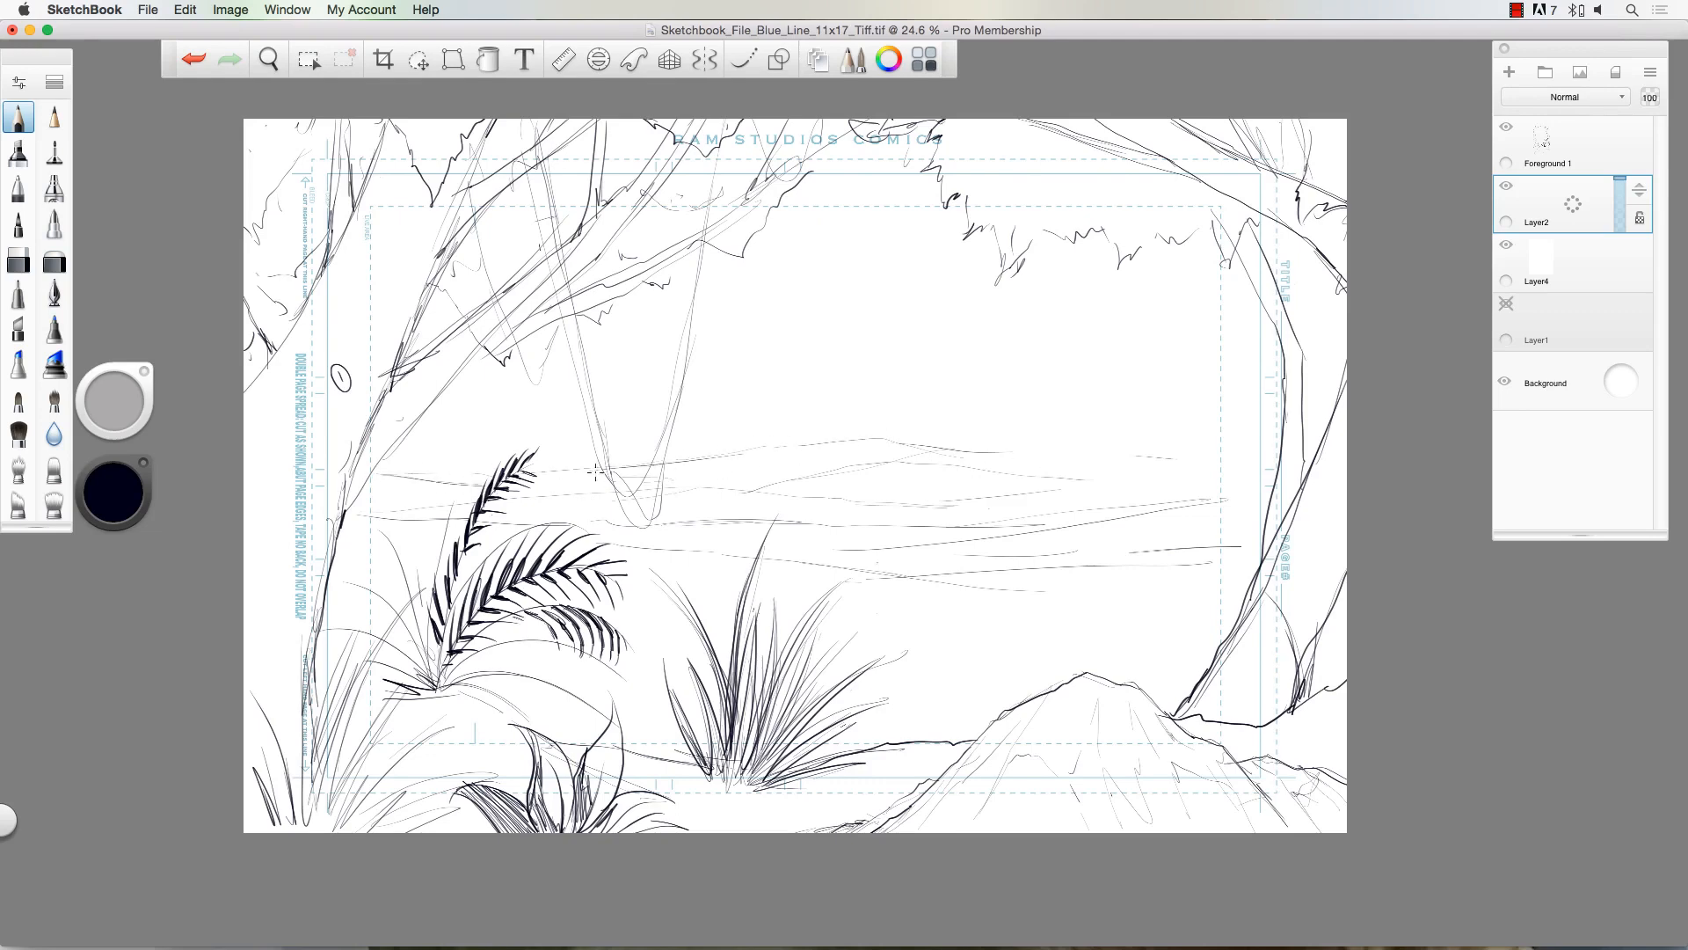
left_click_drag(672, 464, 538, 460)
mouse_move(1103, 631)
left_mouse_down()
mouse_move(964, 652)
mouse_move(984, 638)
left_mouse_up()
Step: Outline a leaning mid-ground tree trunk with branches reaching up and across into the canopy
mouse_move(1152, 517)
left_mouse_down()
mouse_move(1143, 536)
mouse_move(1147, 473)
mouse_move(1067, 344)
mouse_move(1150, 383)
mouse_move(1214, 502)
left_mouse_up()
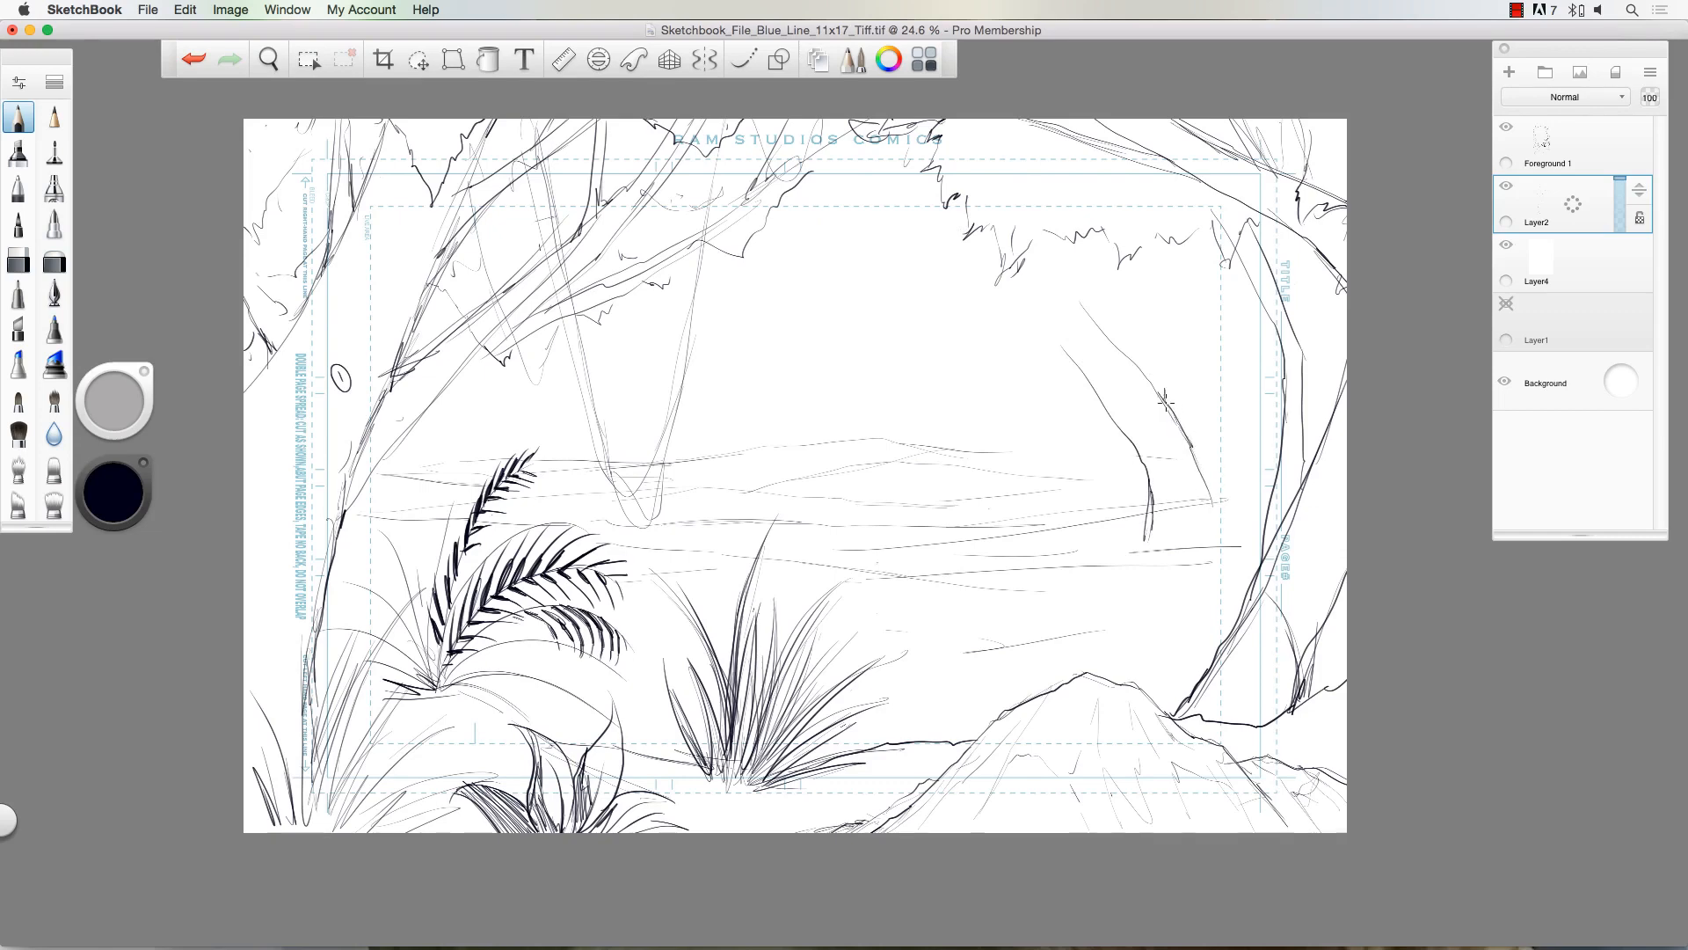
left_click_drag(1166, 402, 1169, 286)
left_click_drag(1224, 351, 1242, 498)
left_click_drag(1101, 326, 1036, 246)
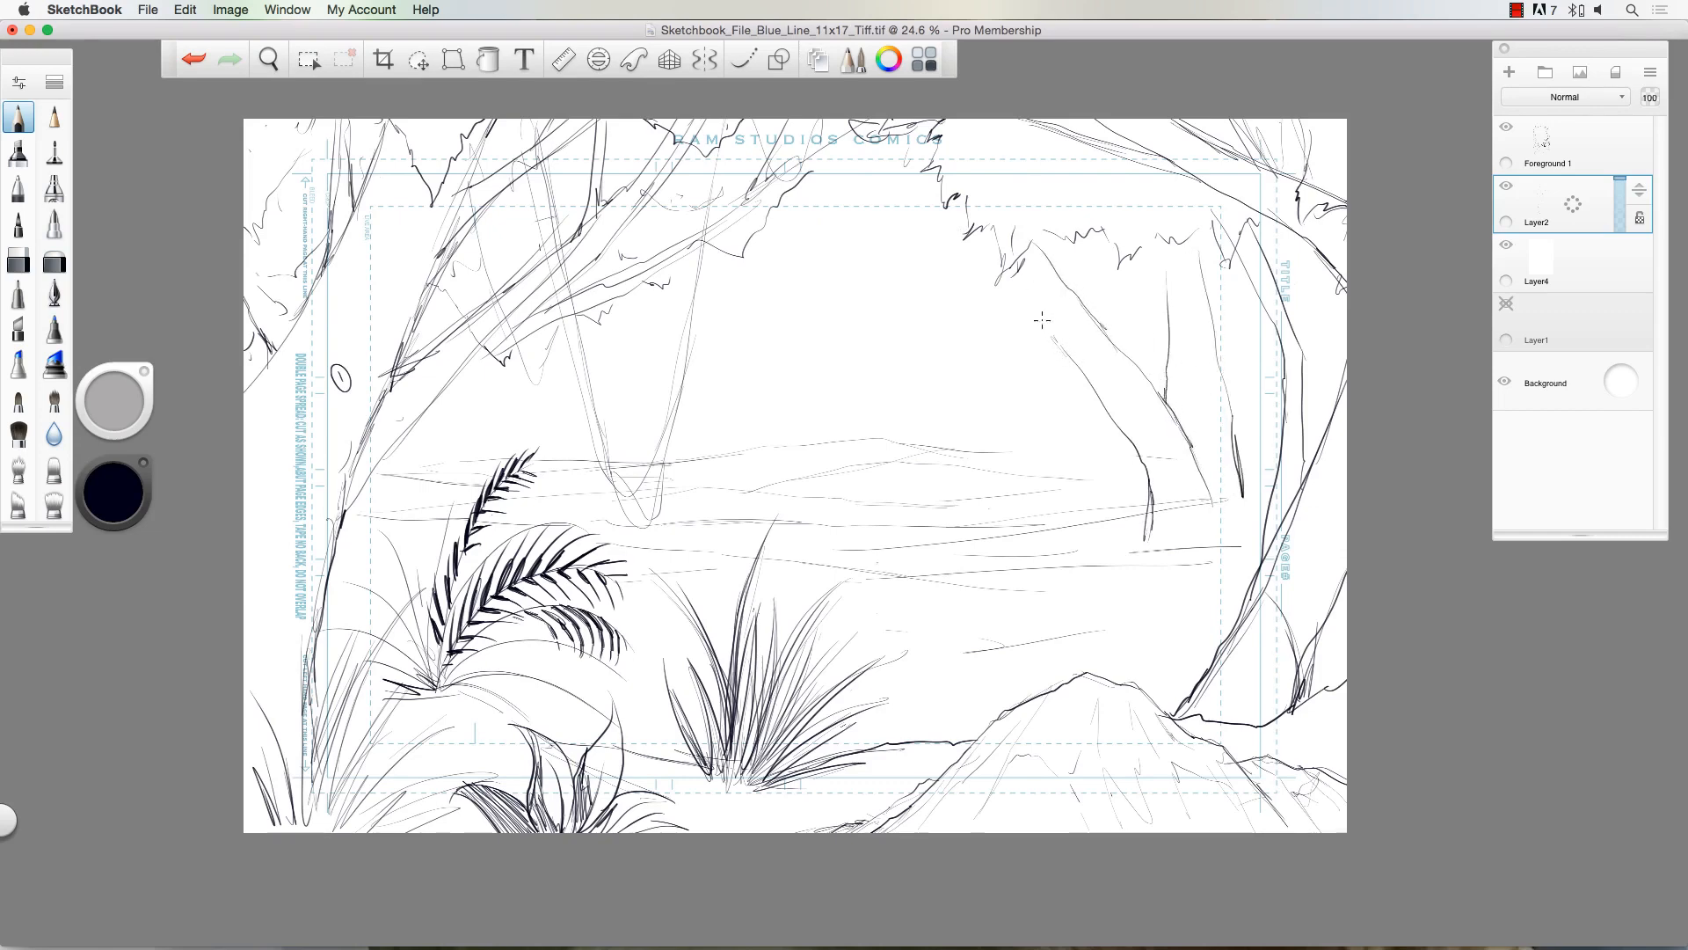
mouse_move(1042, 319)
left_mouse_down()
mouse_move(910, 207)
mouse_move(964, 218)
mouse_move(912, 176)
mouse_move(932, 209)
mouse_move(863, 176)
mouse_move(1048, 311)
mouse_move(1066, 229)
left_mouse_up()
mouse_move(1092, 324)
left_mouse_down()
mouse_move(1080, 231)
mouse_move(1095, 317)
mouse_move(1074, 256)
mouse_move(992, 283)
mouse_move(842, 224)
left_mouse_up()
mouse_move(974, 264)
left_mouse_down()
mouse_move(844, 218)
mouse_move(946, 247)
left_mouse_up()
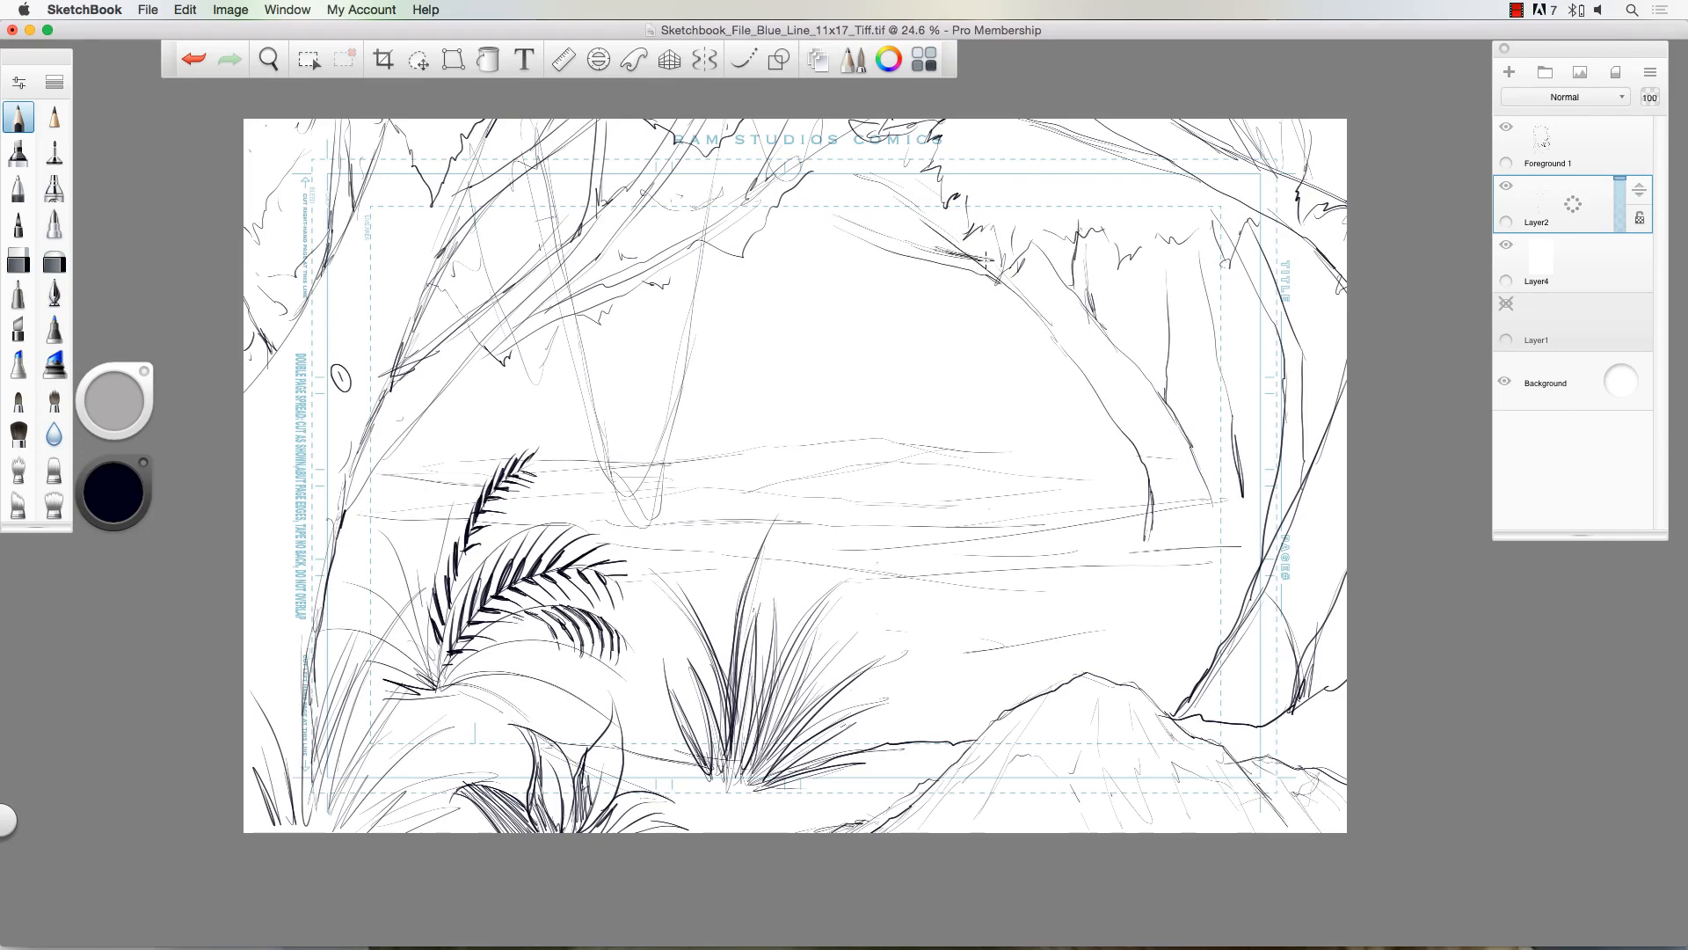
Step: Darken the mid-ground tree's forks and add upper limbs and thin trunks beside it
mouse_move(1027, 282)
left_mouse_down()
mouse_move(985, 261)
mouse_move(1011, 278)
left_mouse_up()
left_click_drag(829, 173, 872, 250)
left_click_drag(900, 184, 962, 238)
left_click_drag(1099, 322, 1086, 288)
left_click_drag(1162, 381, 1164, 250)
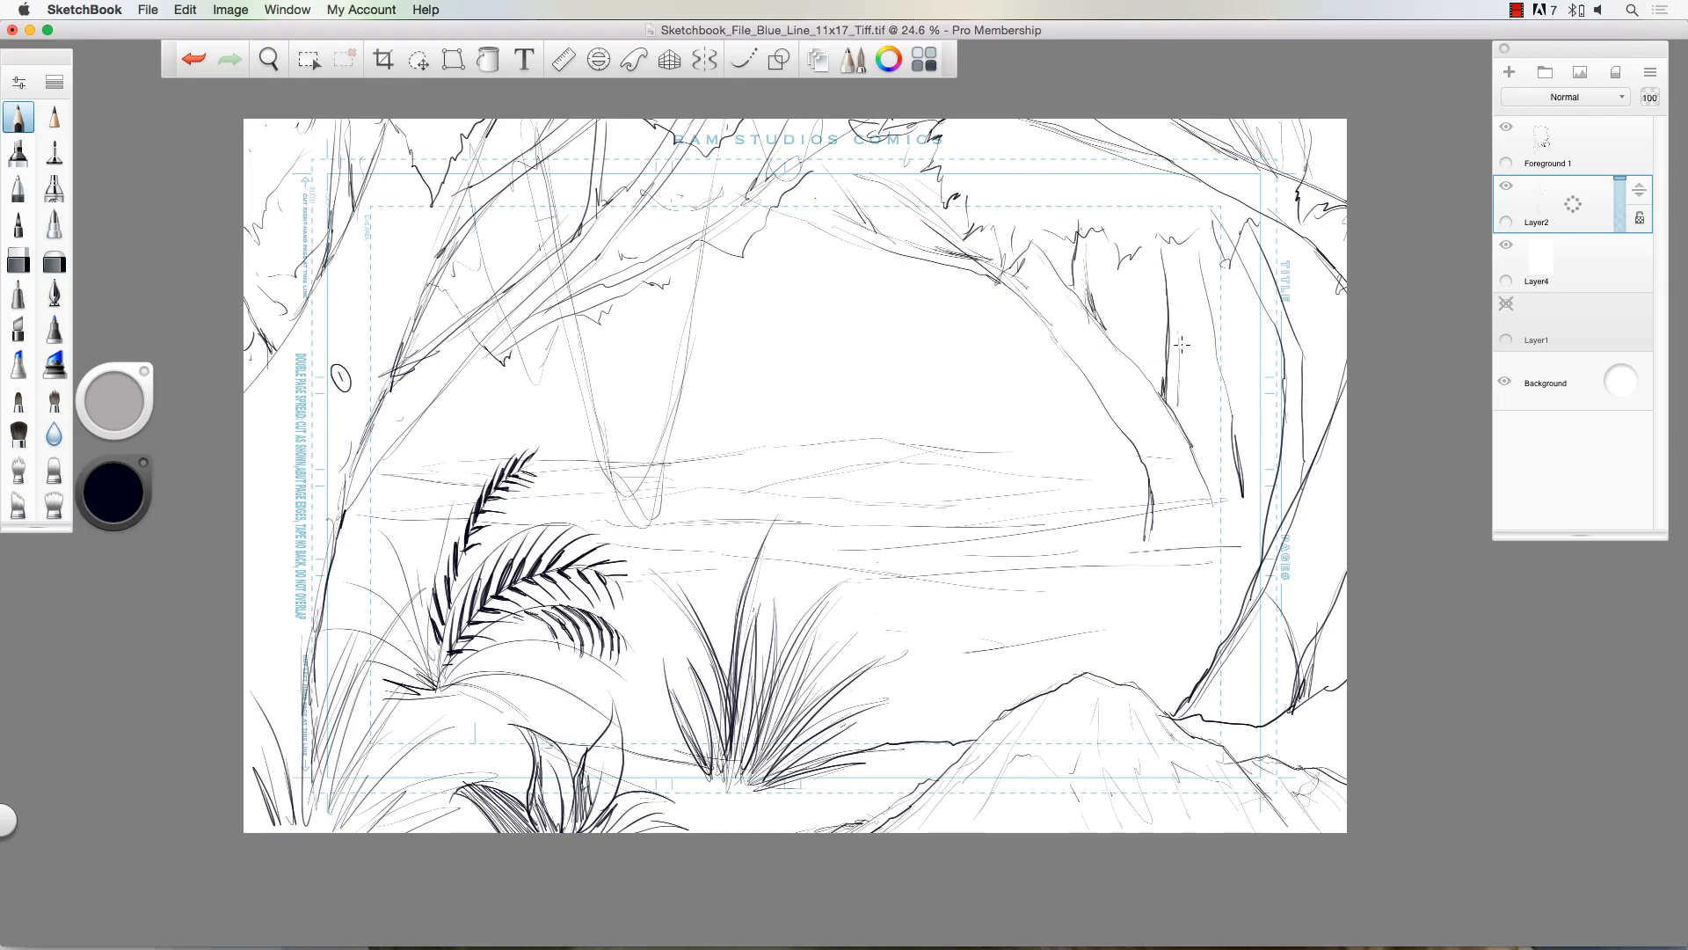
mouse_move(1188, 332)
left_mouse_down()
mouse_move(1201, 441)
mouse_move(1198, 281)
left_mouse_up()
left_click_drag(1234, 419, 1215, 295)
mouse_move(1231, 356)
left_mouse_down()
mouse_move(1222, 404)
mouse_move(1247, 284)
mouse_move(1216, 349)
left_mouse_up()
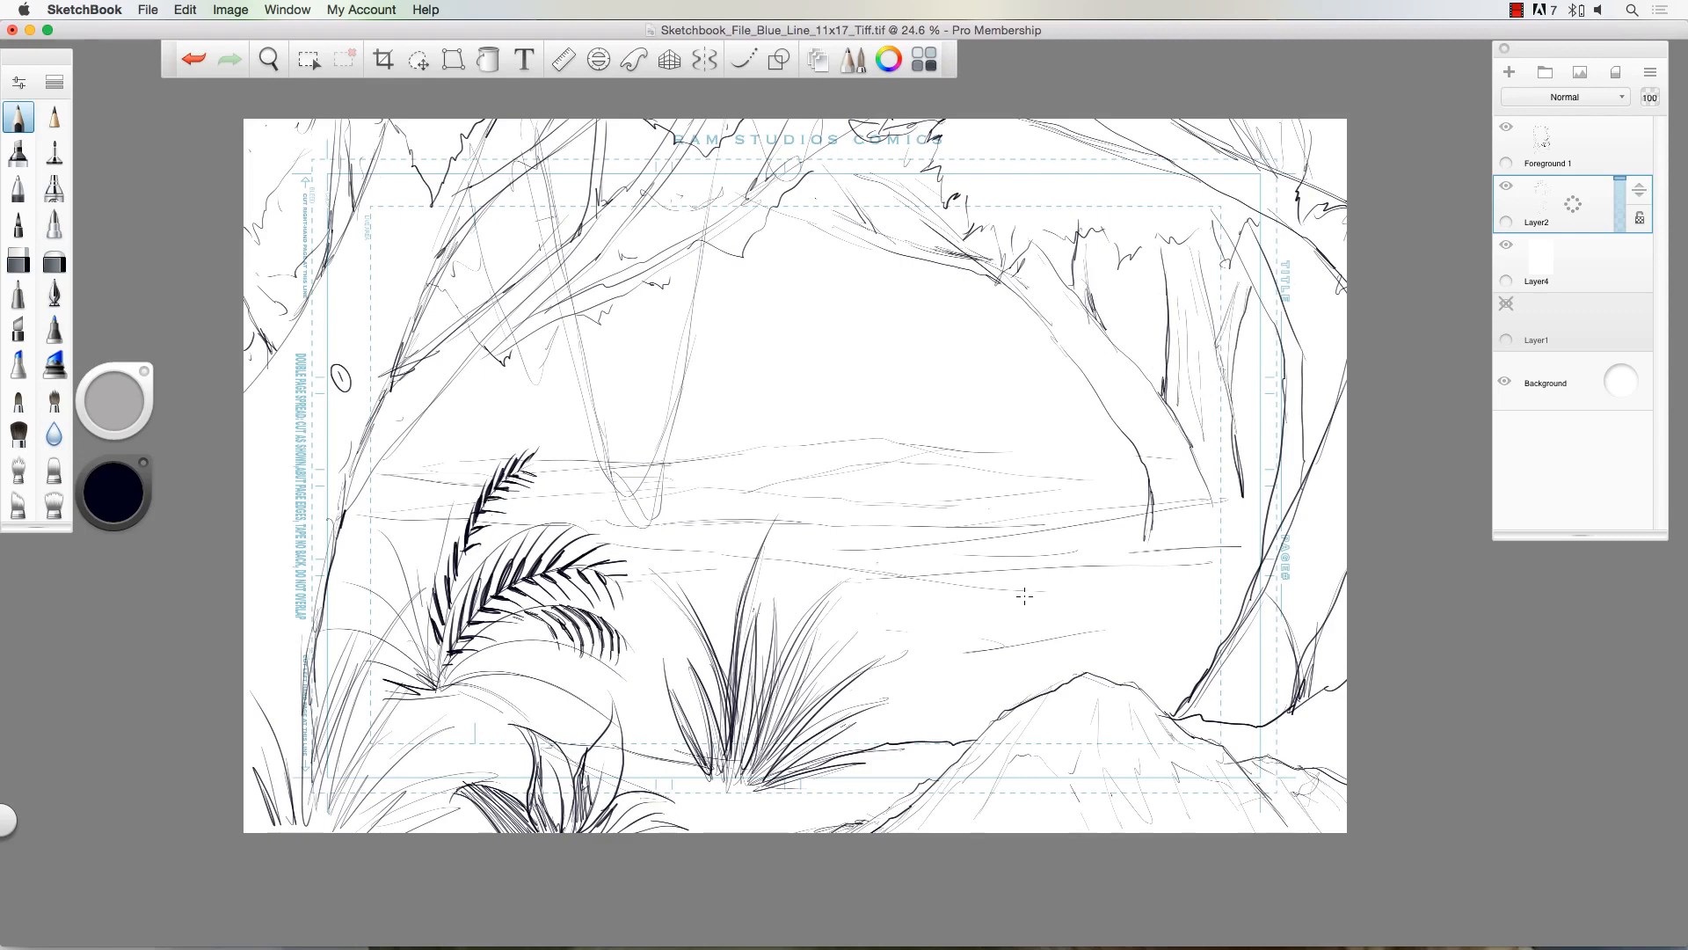
Step: Draw a small tuft of grass at the base of the mid-ground tree trunk
mouse_move(1145, 466)
left_mouse_down()
mouse_move(1143, 534)
mouse_move(1103, 454)
mouse_move(1139, 546)
mouse_move(1096, 493)
mouse_move(1153, 522)
left_mouse_up()
mouse_move(1153, 548)
left_mouse_down()
mouse_move(1162, 483)
mouse_move(1165, 521)
left_mouse_up()
left_click_drag(1156, 550, 1182, 528)
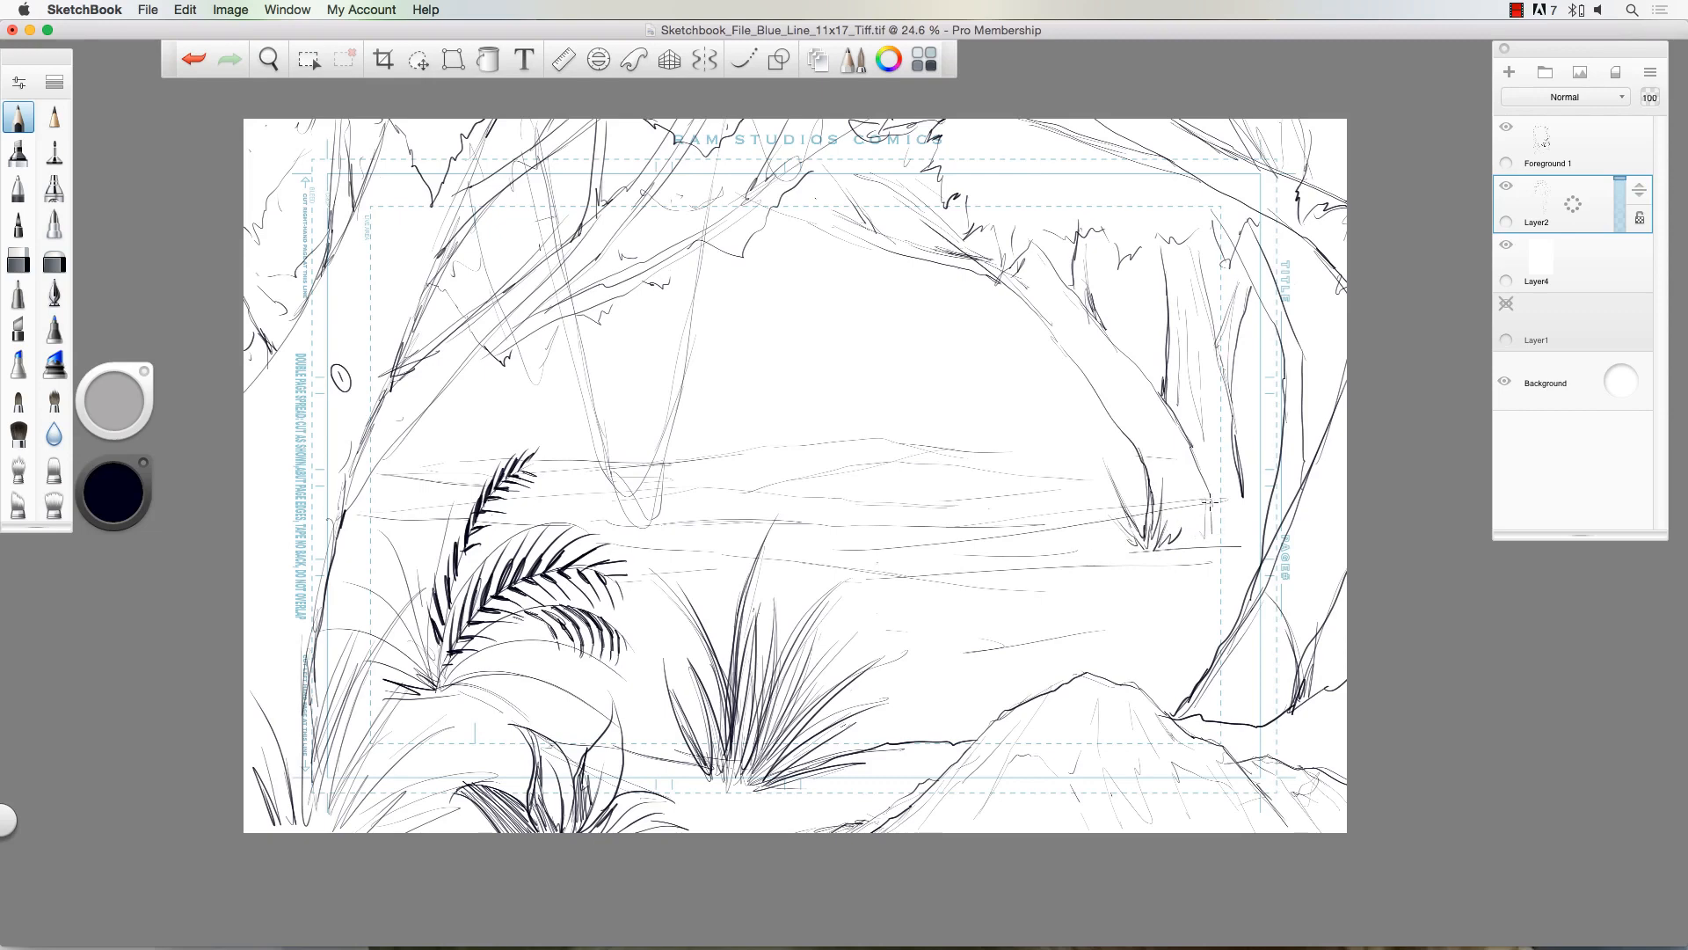
Step: Add light bark texture lines along the mid-ground tree's trunk, branch and neighbouring thin trunks
mouse_move(1170, 433)
left_mouse_down()
mouse_move(1192, 515)
mouse_move(1174, 506)
left_mouse_up()
left_click_drag(1102, 361, 1156, 441)
left_click_drag(857, 228, 876, 237)
left_click_drag(1188, 309, 1190, 369)
mouse_move(1208, 433)
left_mouse_down()
mouse_move(1213, 477)
mouse_move(1216, 376)
left_mouse_up()
left_click_drag(1178, 239, 1187, 365)
left_click_drag(1285, 464, 1269, 546)
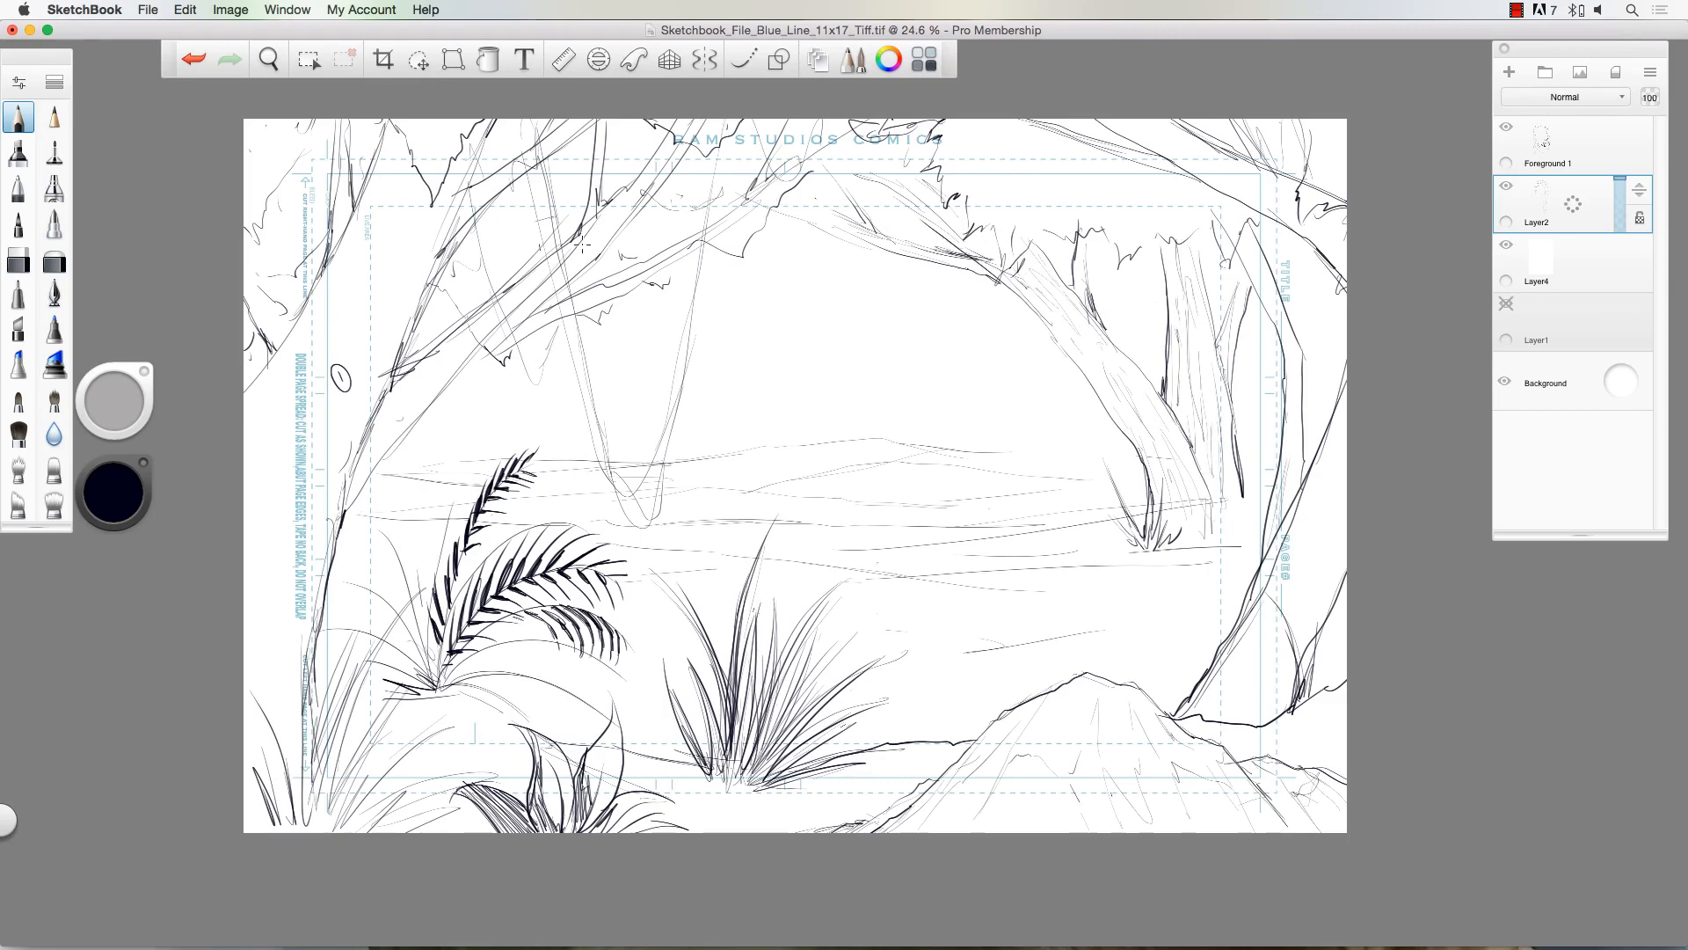
Step: Add a new layer beneath Foreground 1 and try a brush at size 41.0 beside the fern
left_click(1509, 72)
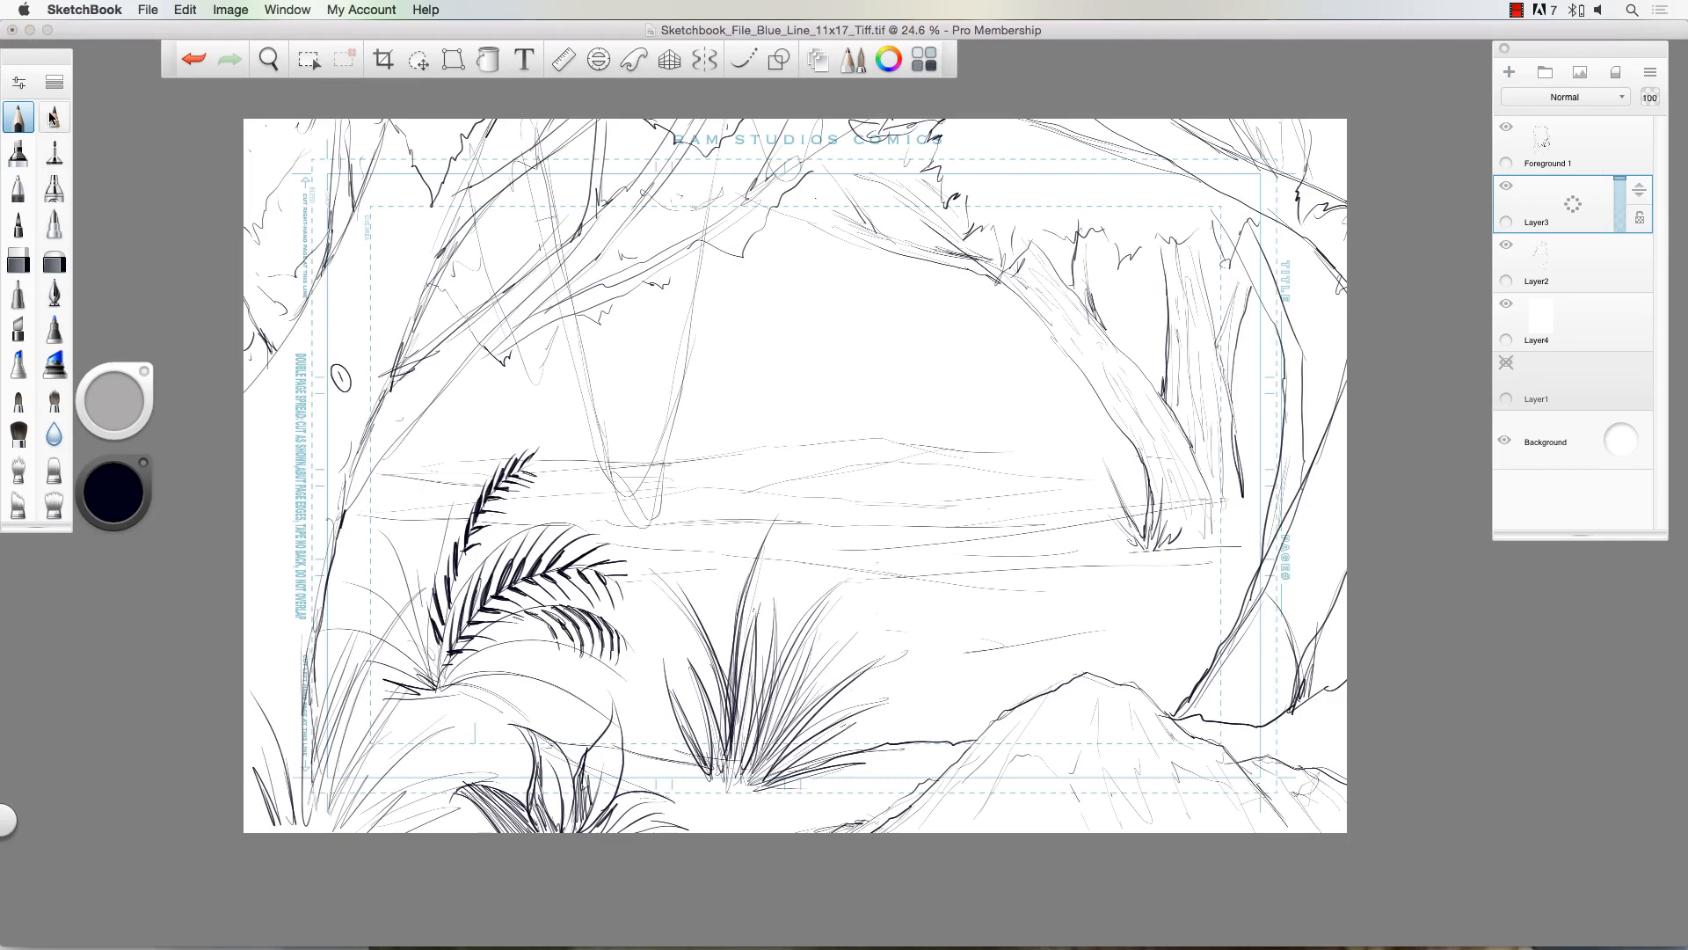
left_click(18, 152)
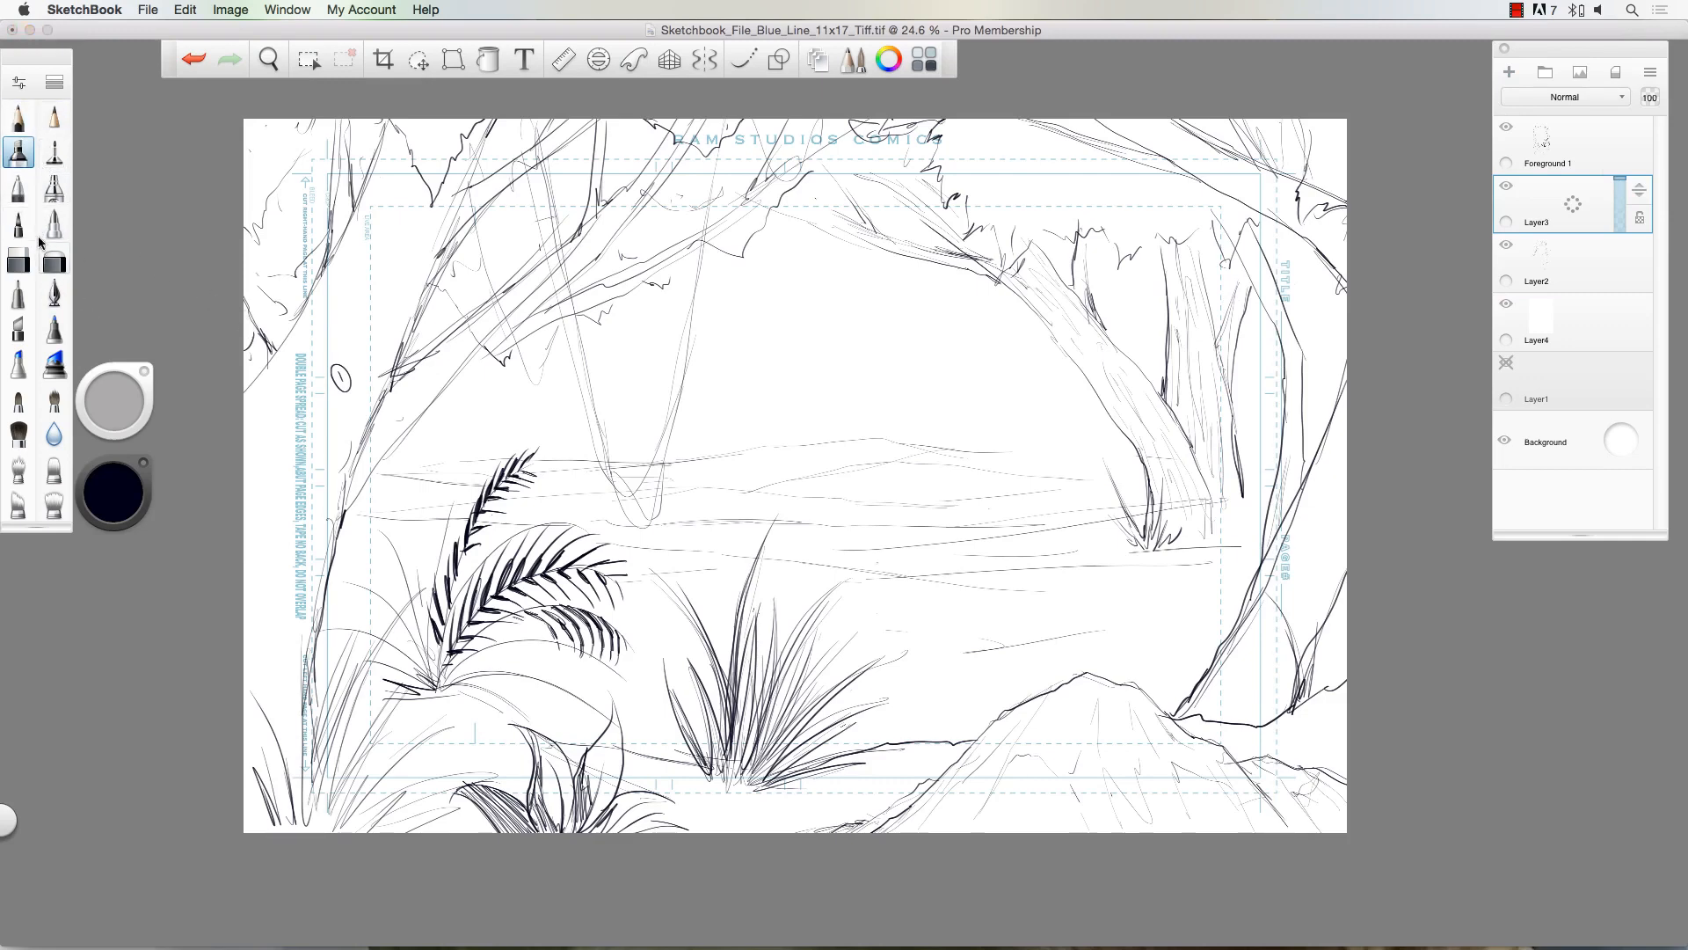
left_click(54, 152)
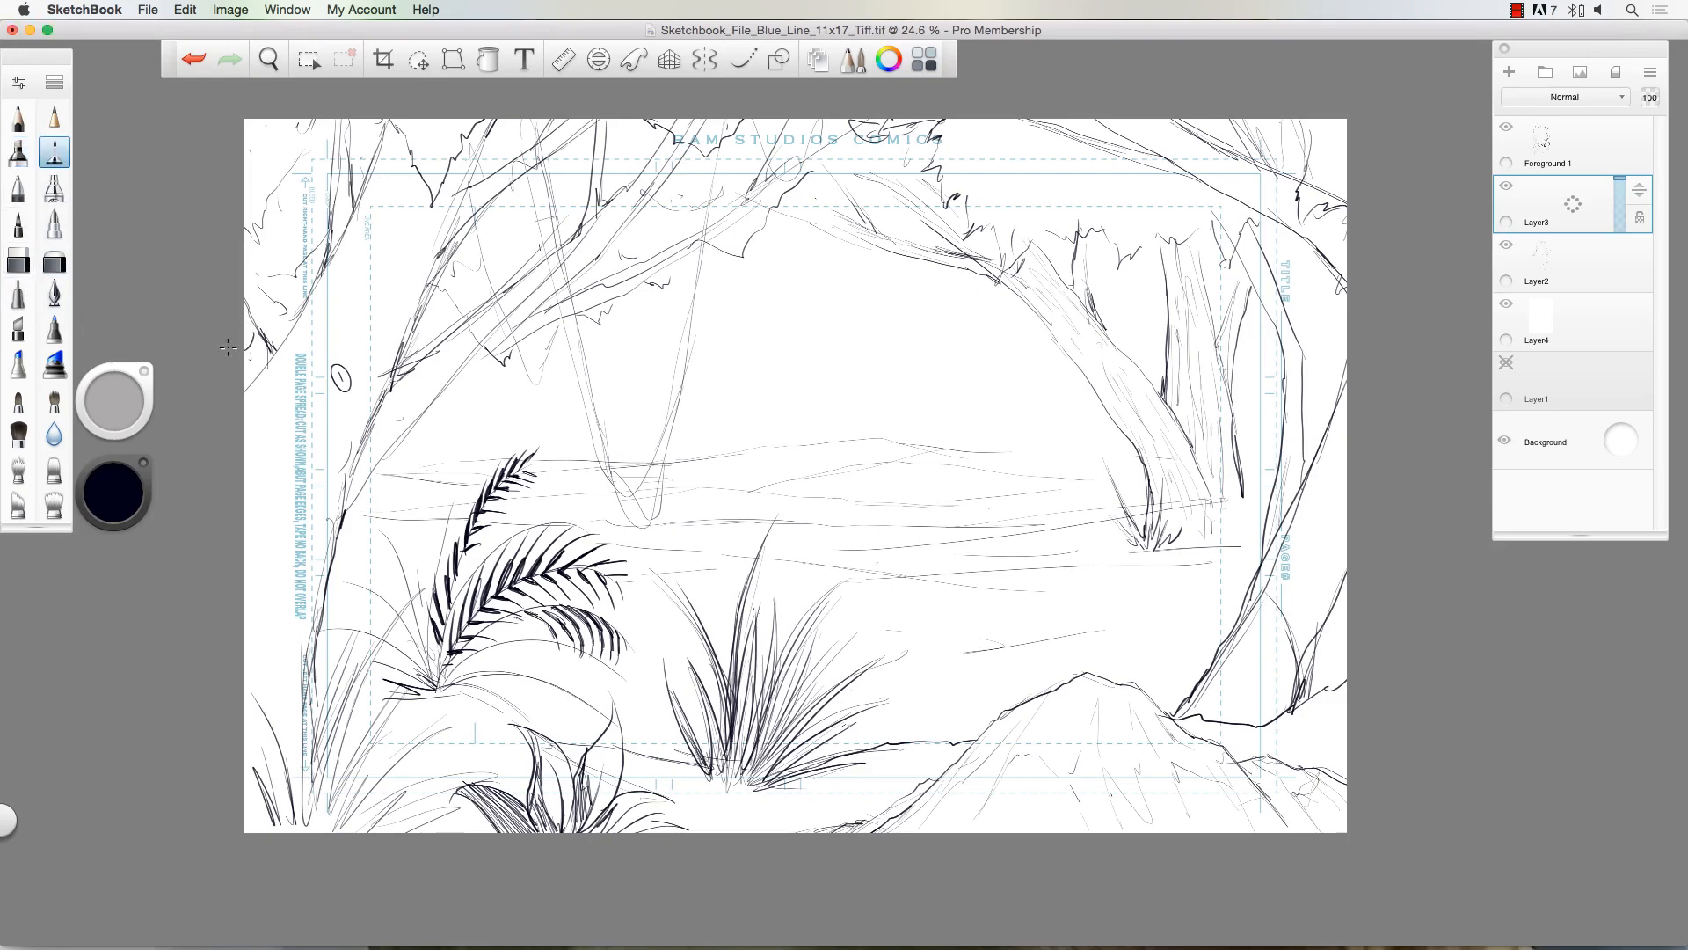
key("bracketright")
key("bracketright")
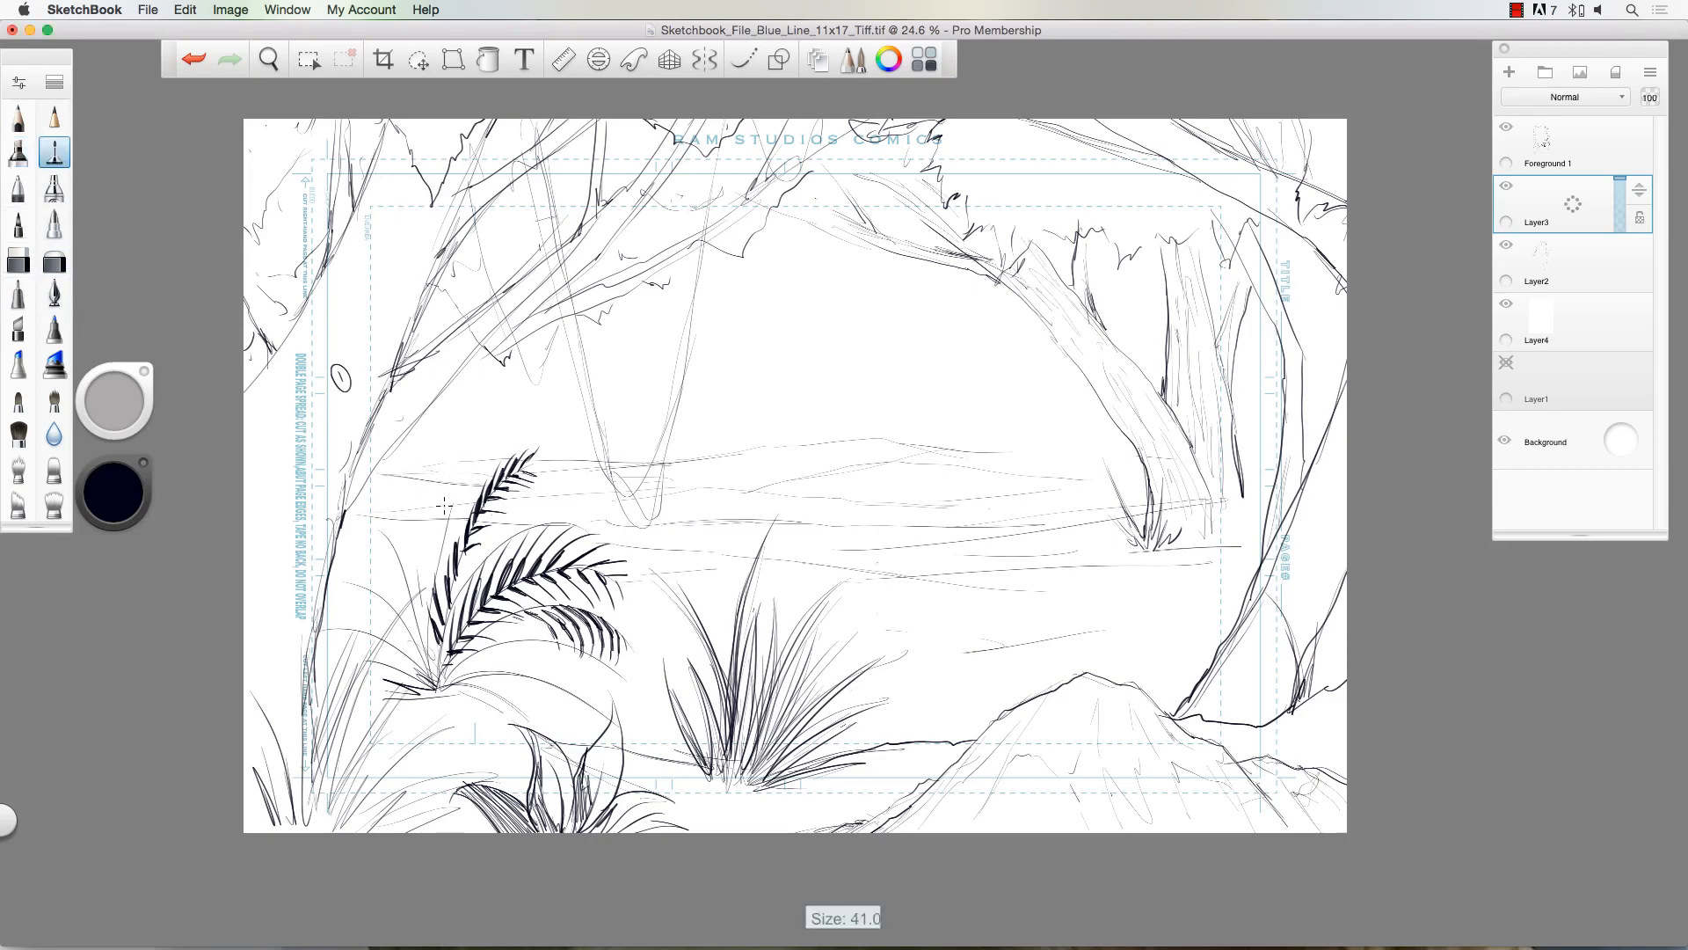
mouse_move(445, 507)
left_mouse_down()
mouse_move(464, 480)
mouse_move(444, 606)
left_mouse_up()
key("super+z")
Step: Switch to a broader brush, set its colour to medium gray, and undo the test strokes made around the fern
left_click(19, 153)
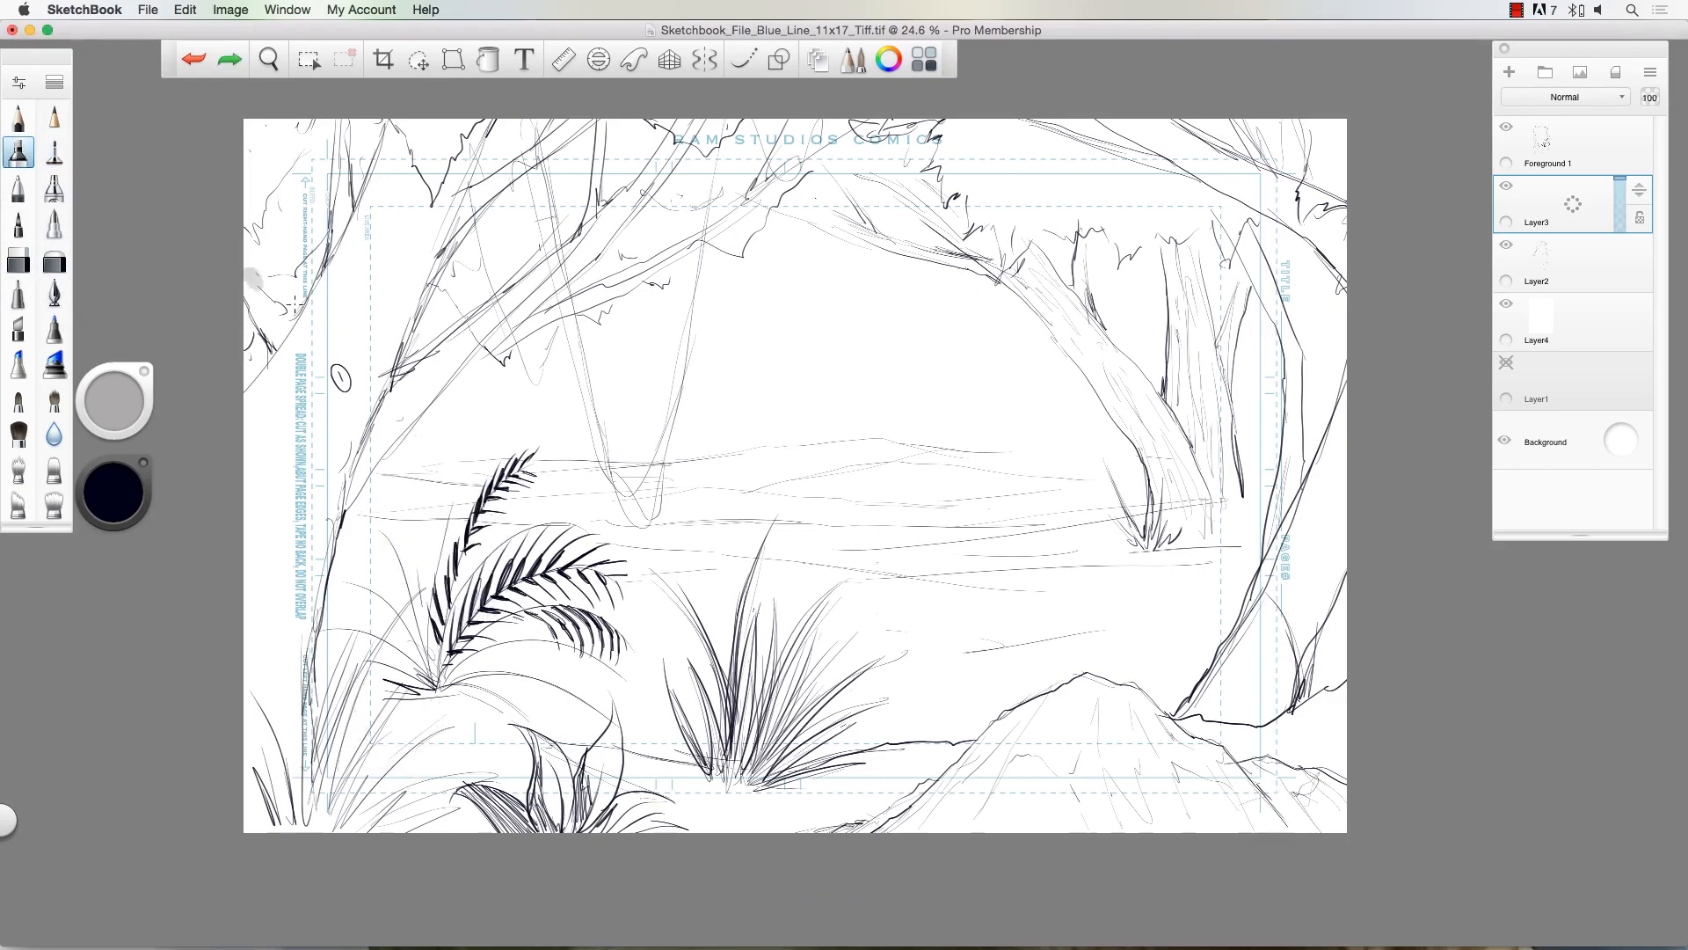
mouse_move(540, 437)
left_mouse_down()
mouse_move(584, 506)
mouse_move(497, 439)
left_mouse_up()
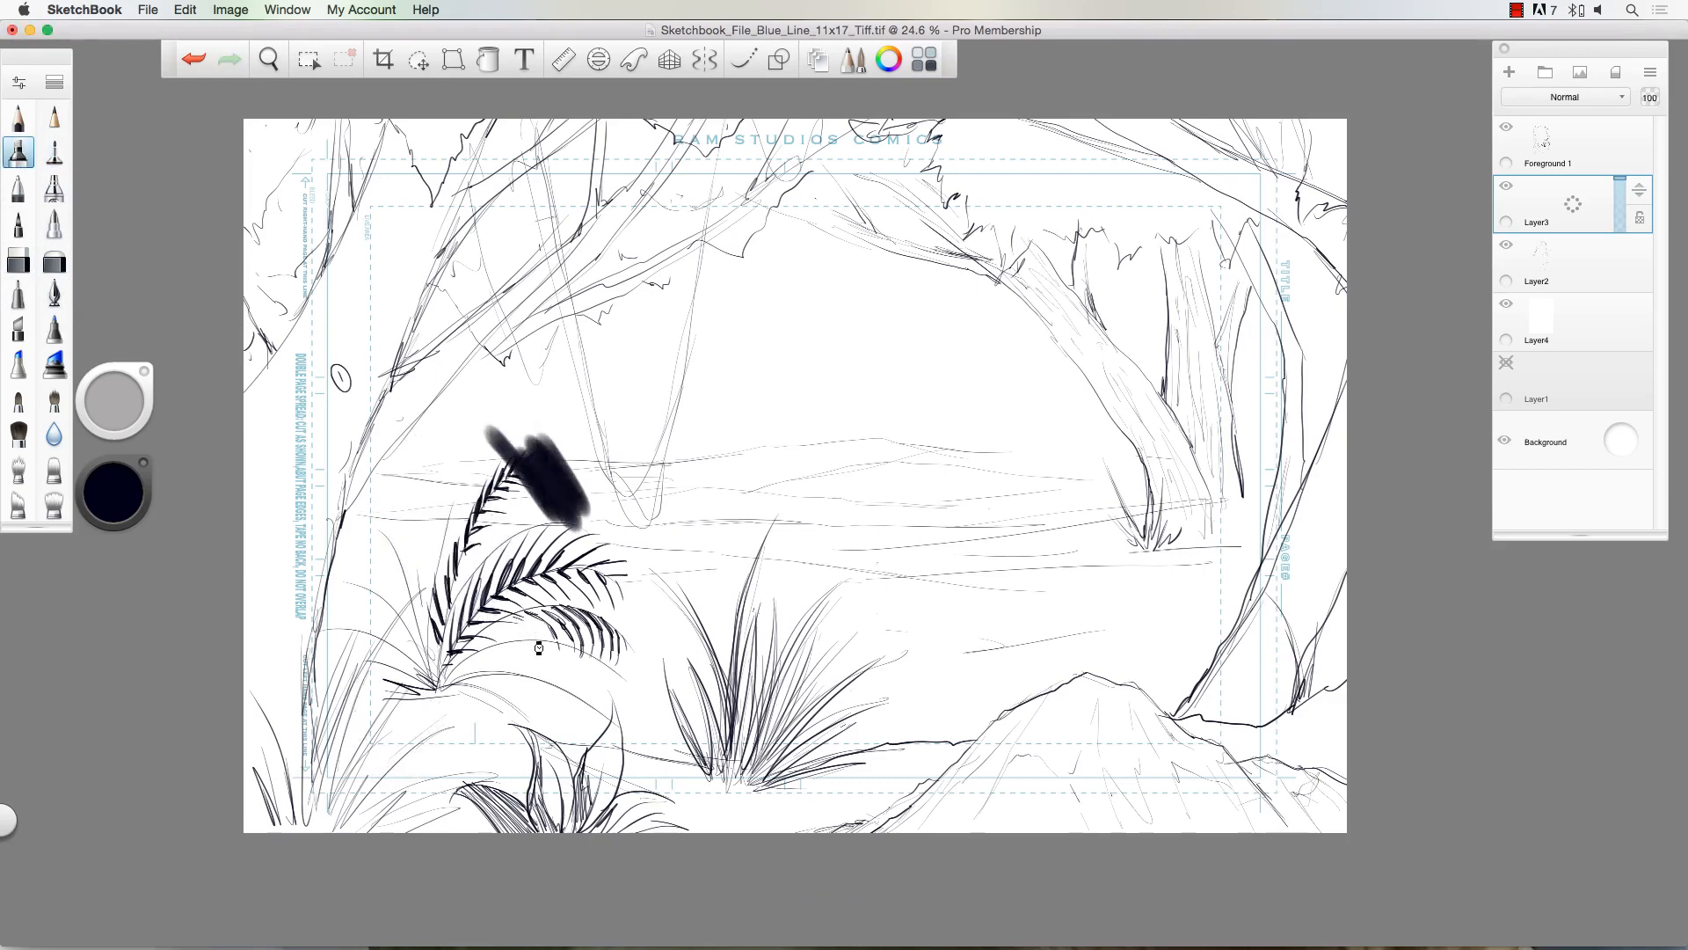
key("super+z")
left_click(132, 485)
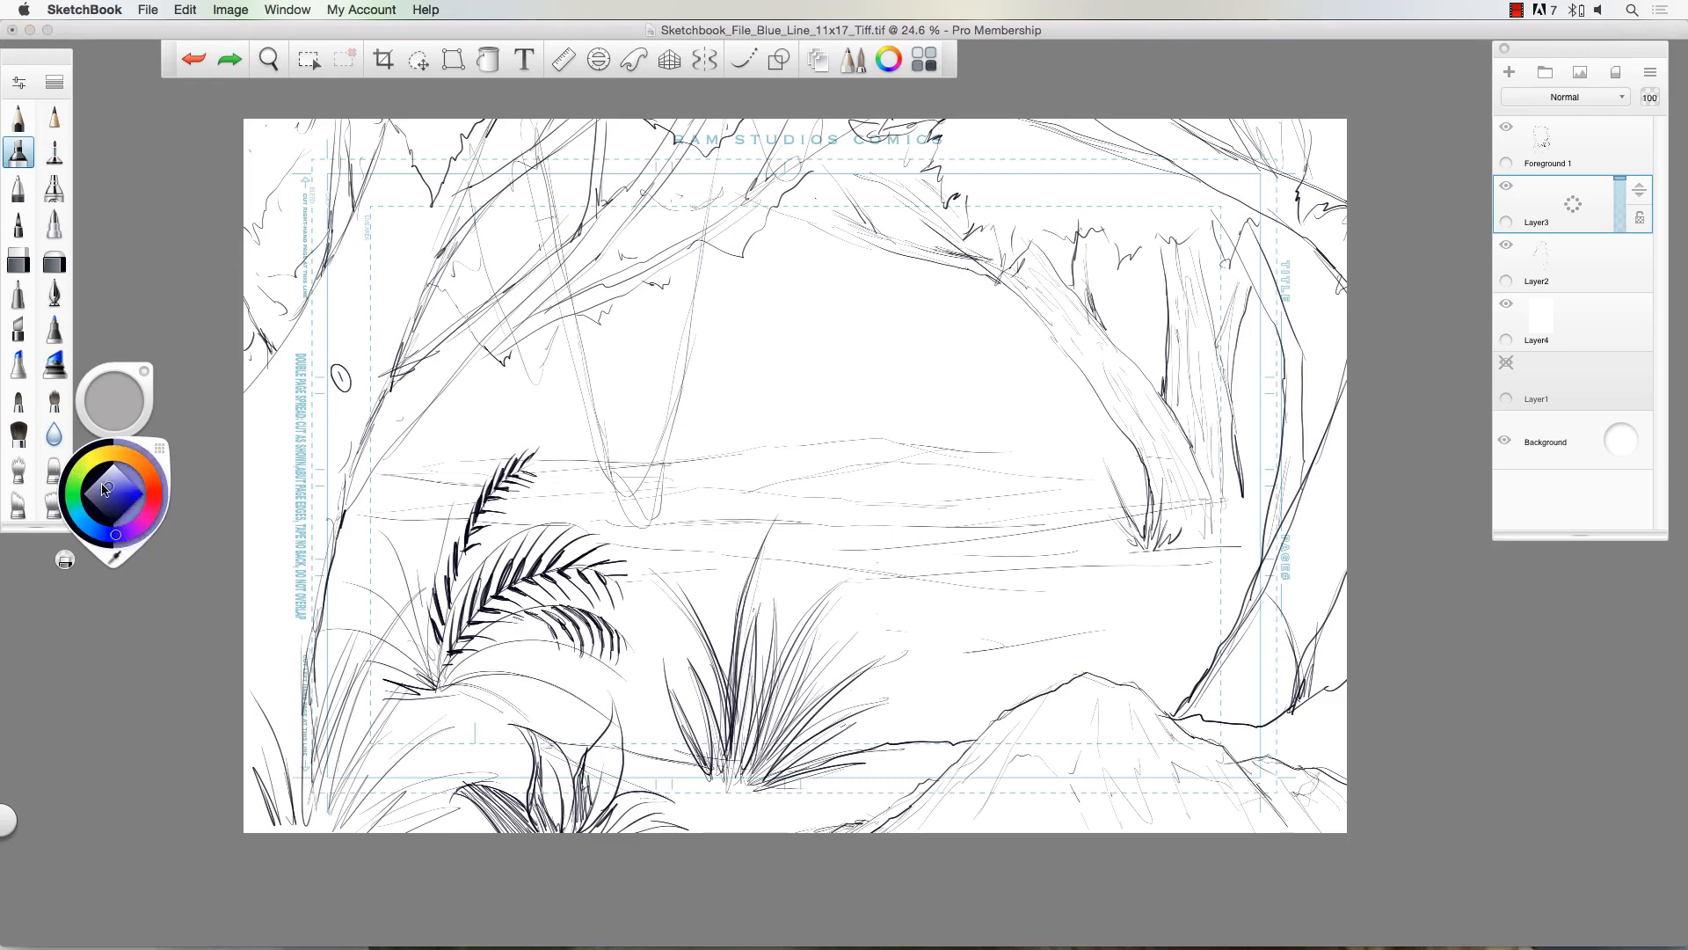
left_click_drag(99, 483, 92, 485)
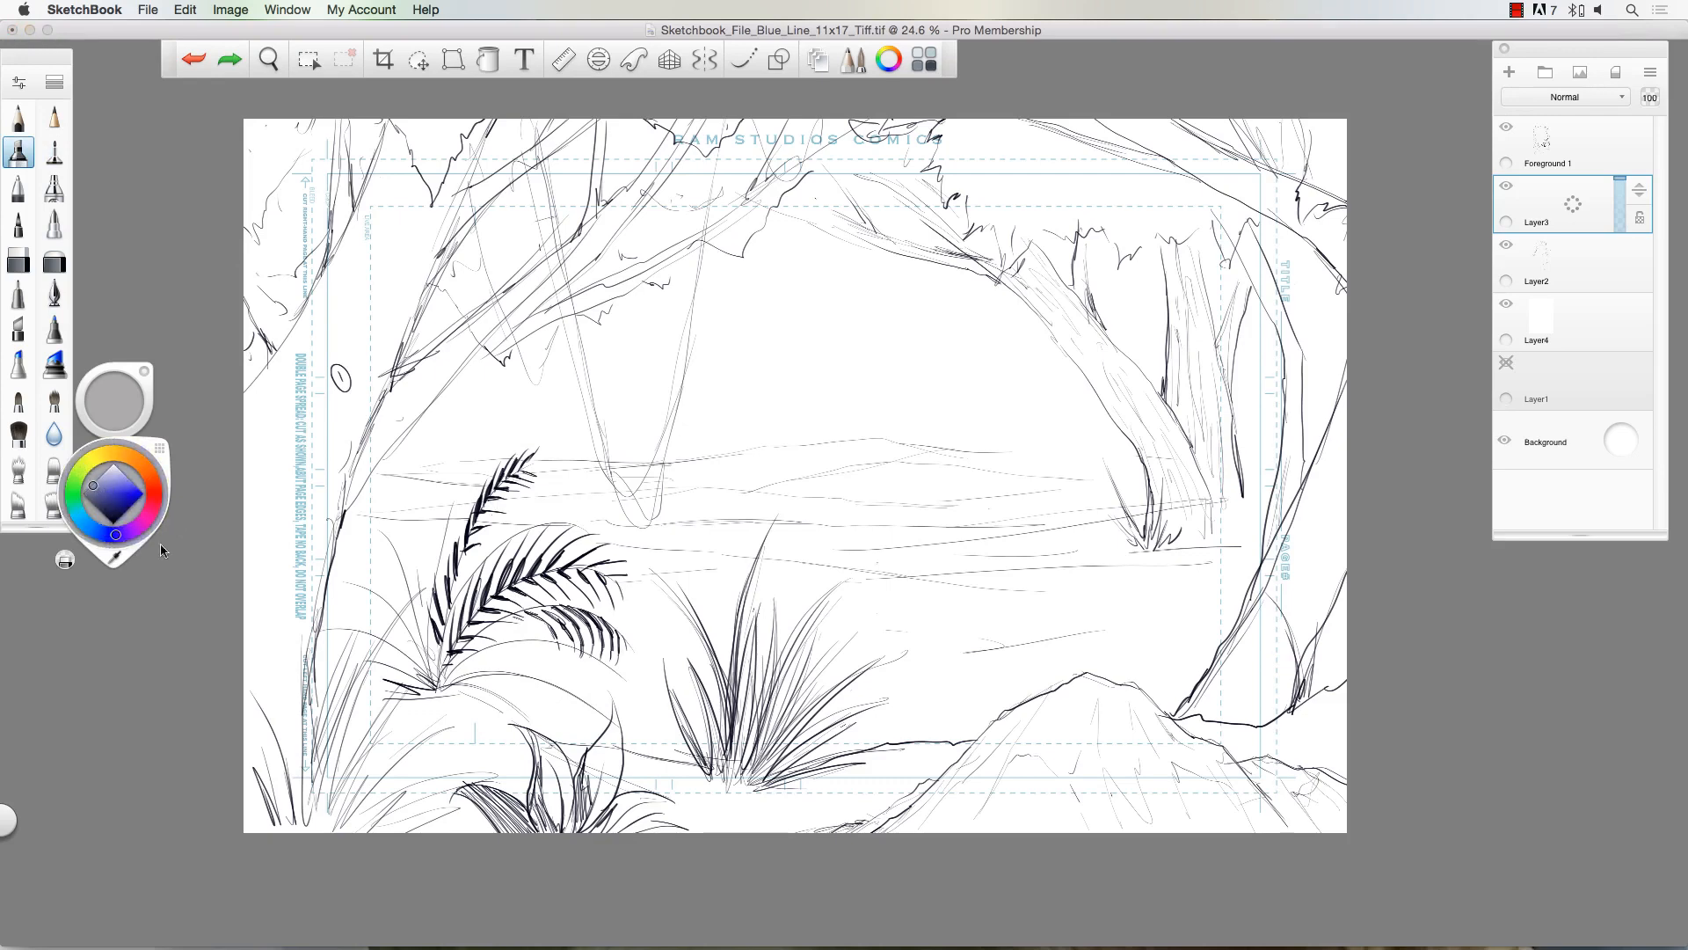
mouse_move(426, 577)
left_mouse_down()
mouse_move(412, 554)
mouse_move(422, 633)
mouse_move(356, 545)
left_mouse_up()
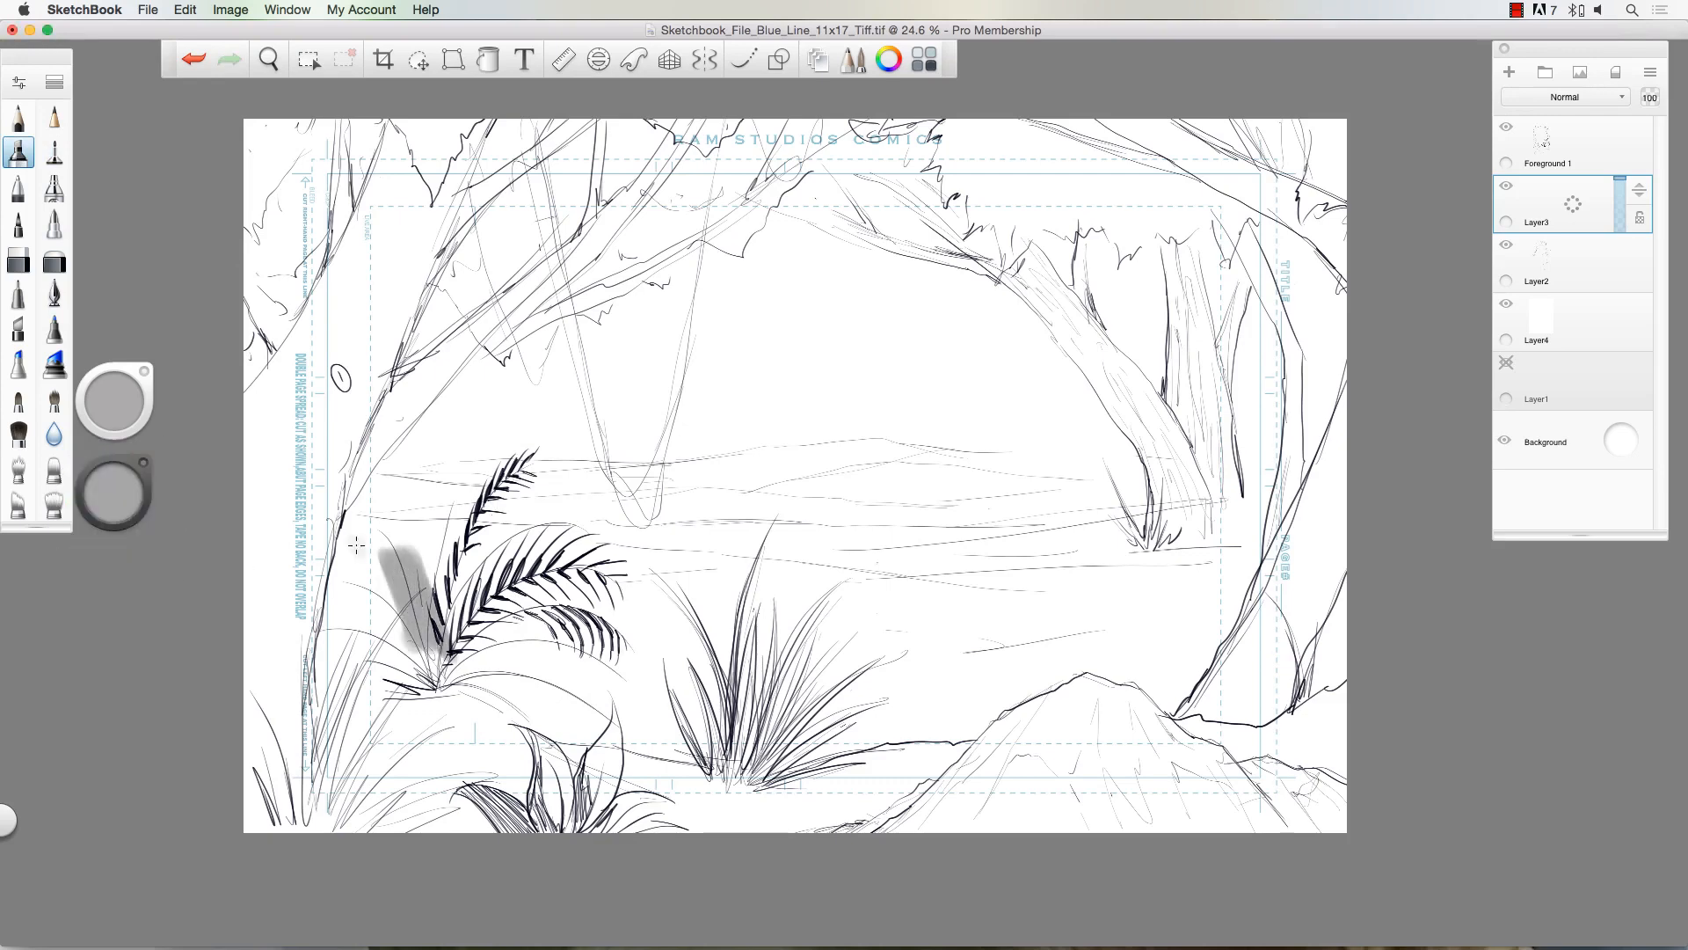
key("super+z")
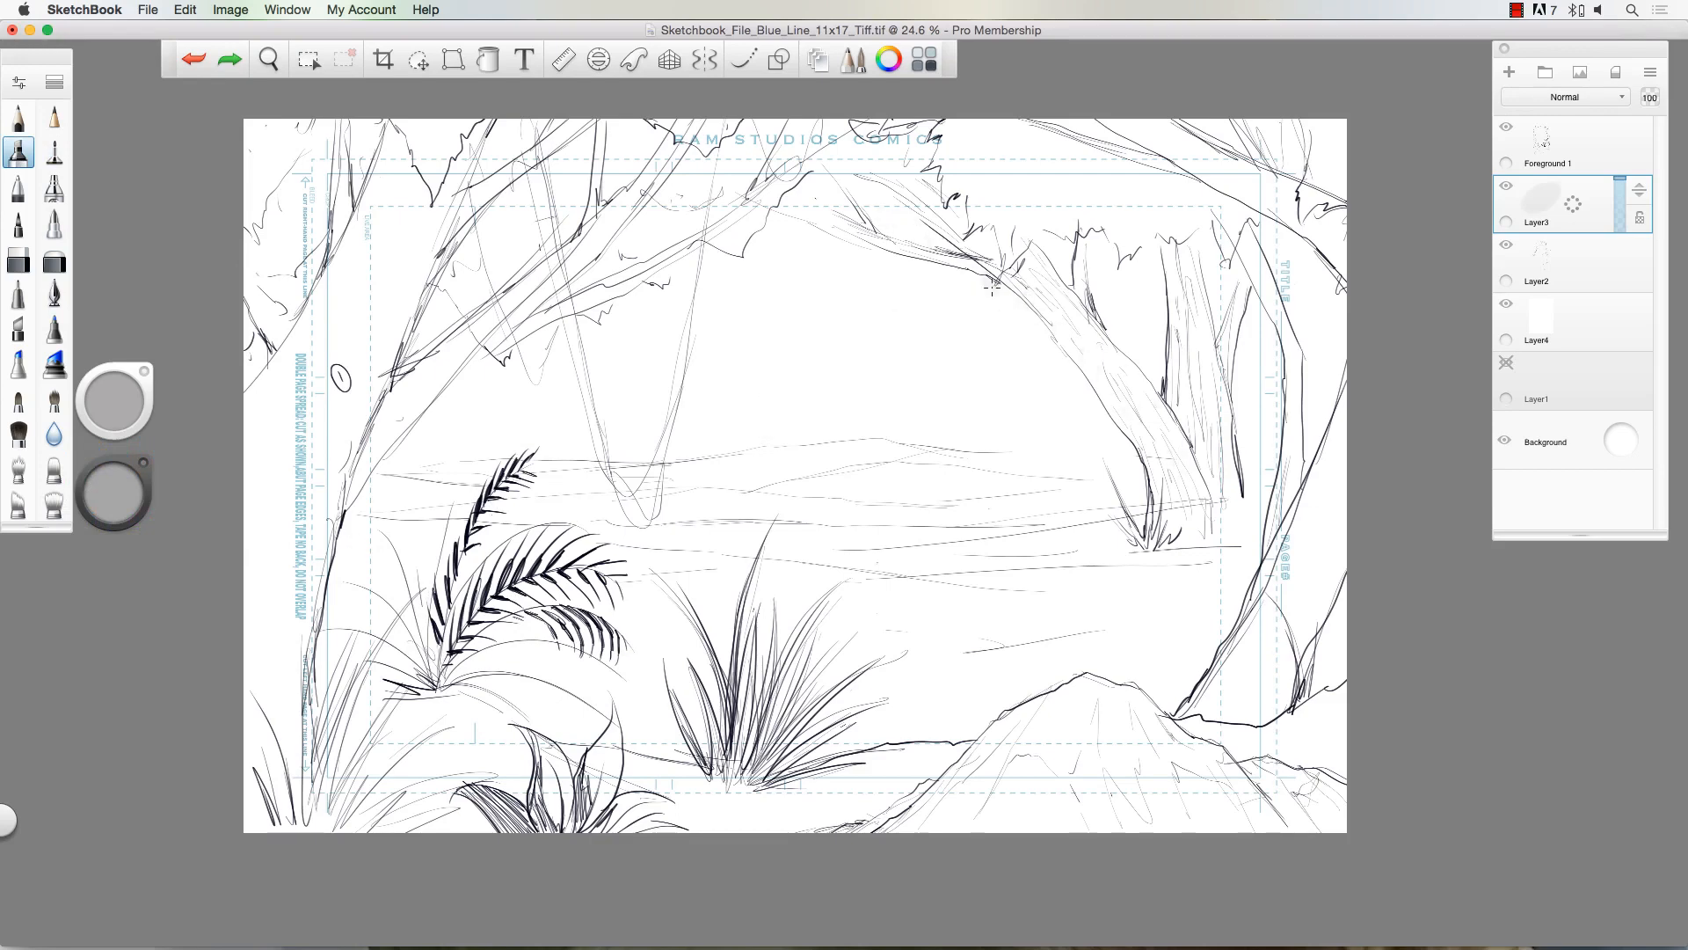
Step: Paint a large gray background tree with forked branches above the fern, using brush sizes from 70.0 down to 20.0
key("]")
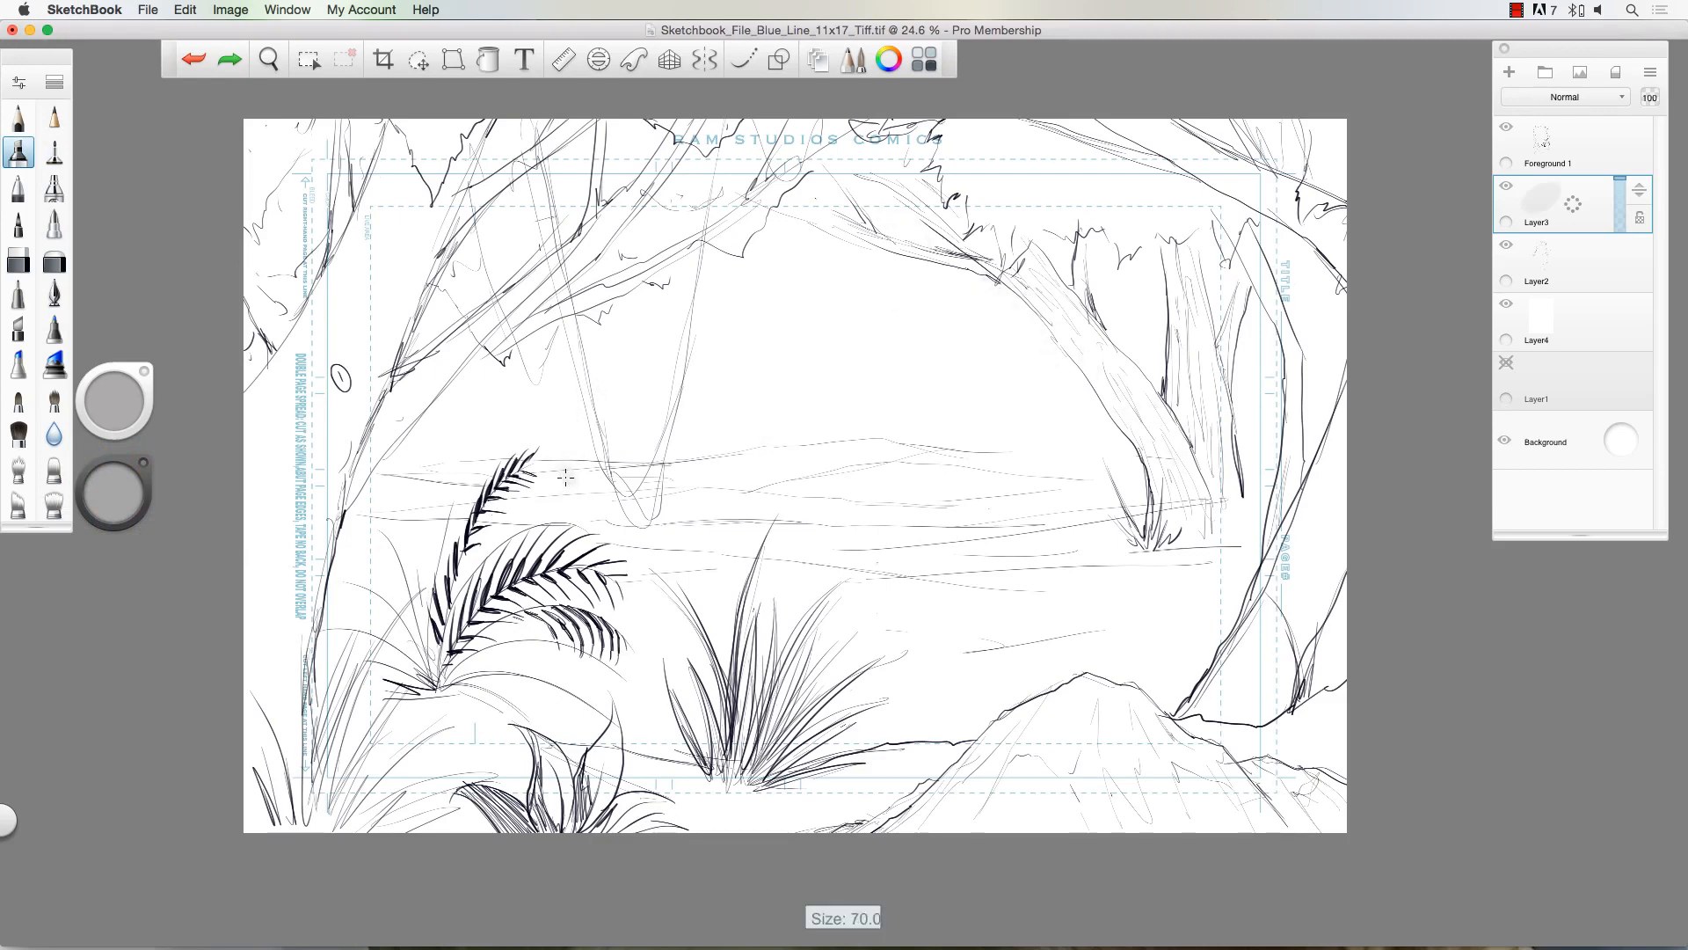
left_click_drag(559, 502, 633, 259)
mouse_move(625, 348)
left_mouse_down()
mouse_move(694, 264)
mouse_move(624, 343)
mouse_move(618, 324)
mouse_move(580, 396)
mouse_move(567, 176)
mouse_move(592, 370)
mouse_move(558, 422)
mouse_move(647, 167)
mouse_move(600, 463)
mouse_move(576, 515)
mouse_move(620, 404)
mouse_move(633, 290)
mouse_move(796, 171)
mouse_move(704, 246)
mouse_move(823, 237)
mouse_move(869, 163)
mouse_move(830, 220)
mouse_move(704, 299)
mouse_move(618, 257)
mouse_move(516, 148)
left_mouse_up()
key("[")
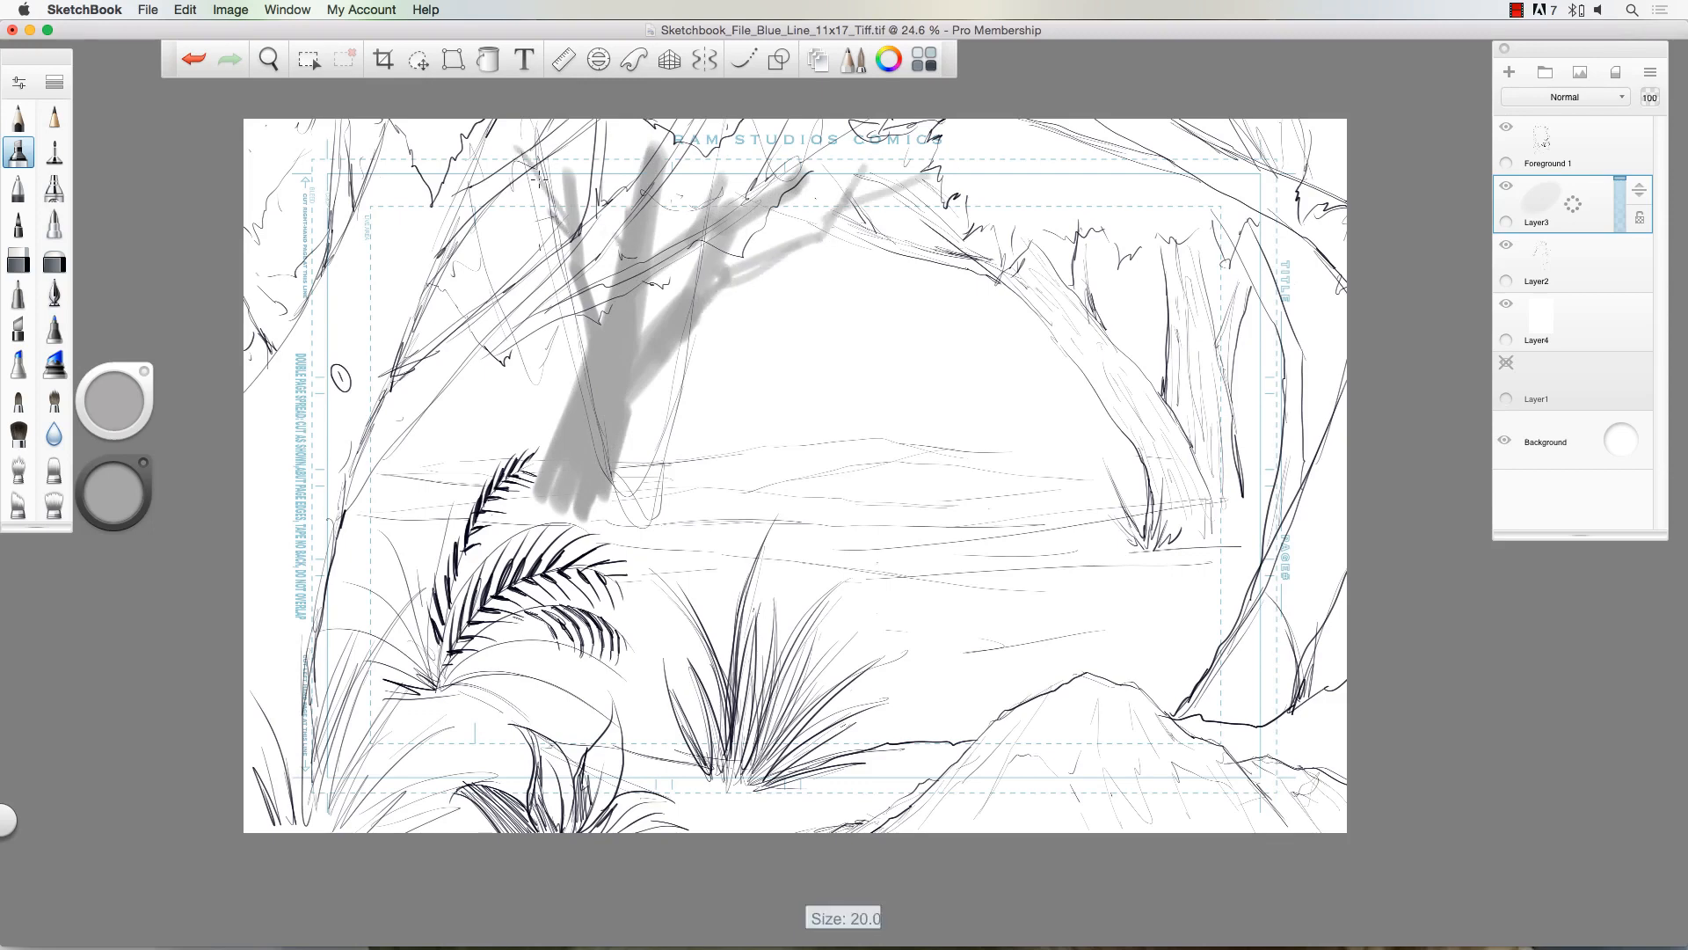
mouse_move(631, 407)
left_mouse_down()
mouse_move(614, 507)
mouse_move(589, 519)
left_mouse_up()
Step: Paint a second, thinner gray trunk and its outer limb on the left side of the large gray tree
key("]")
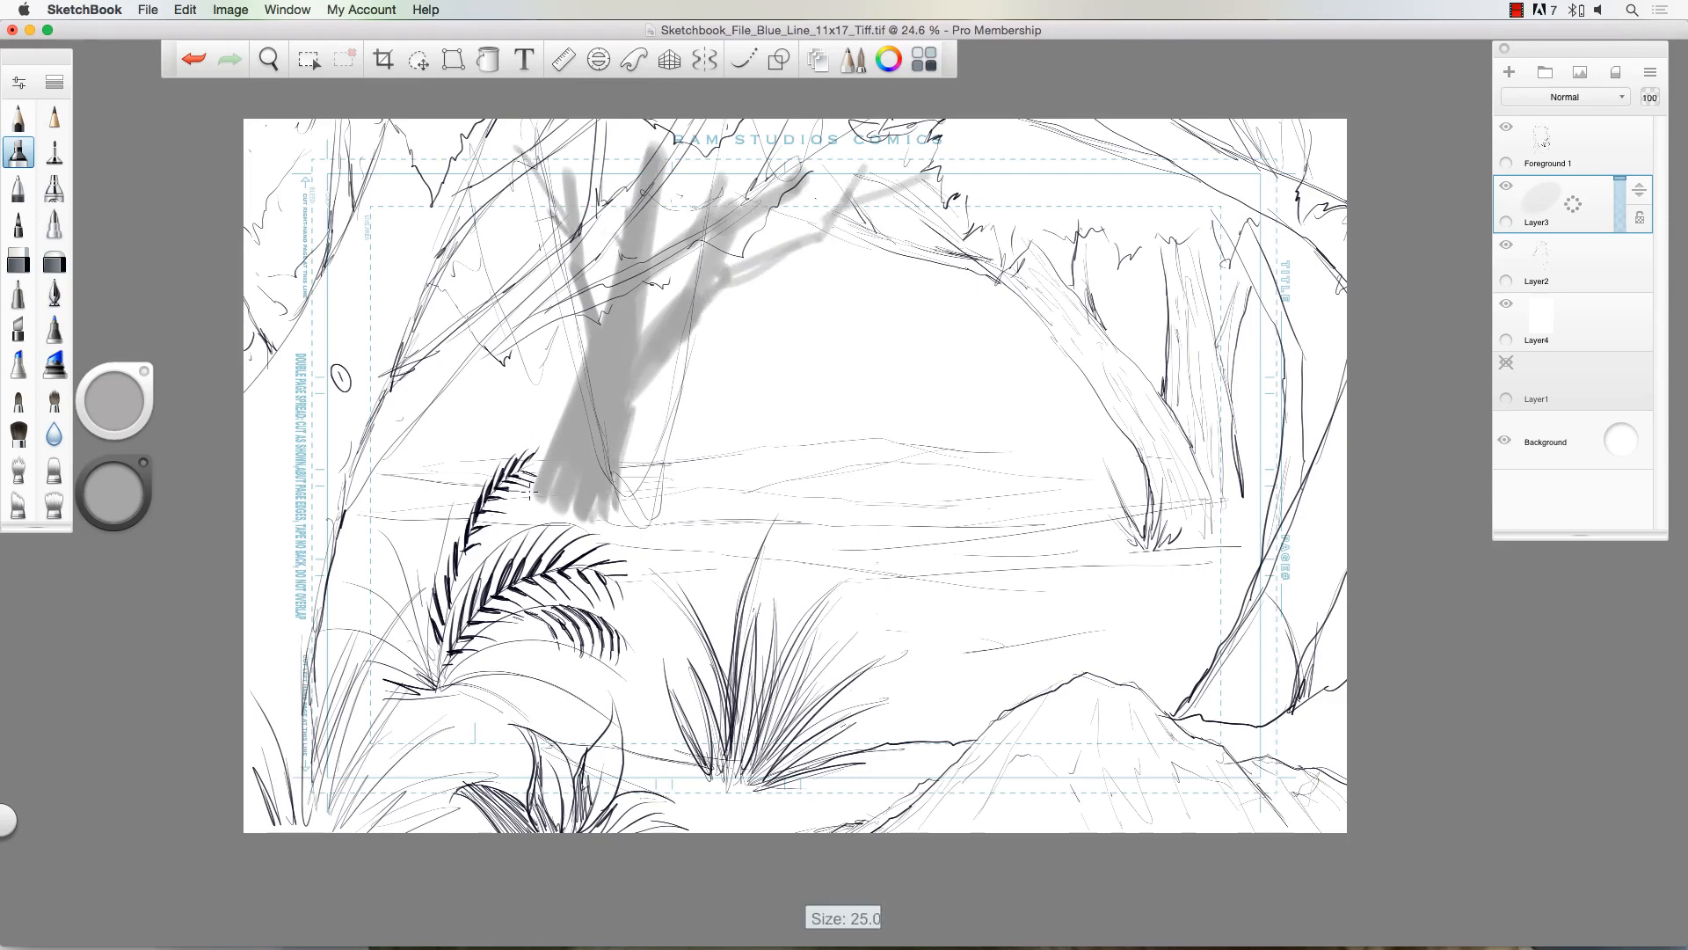
key("]")
mouse_move(540, 448)
left_mouse_down()
mouse_move(533, 491)
mouse_move(532, 365)
mouse_move(526, 510)
left_mouse_up()
key("bracketright")
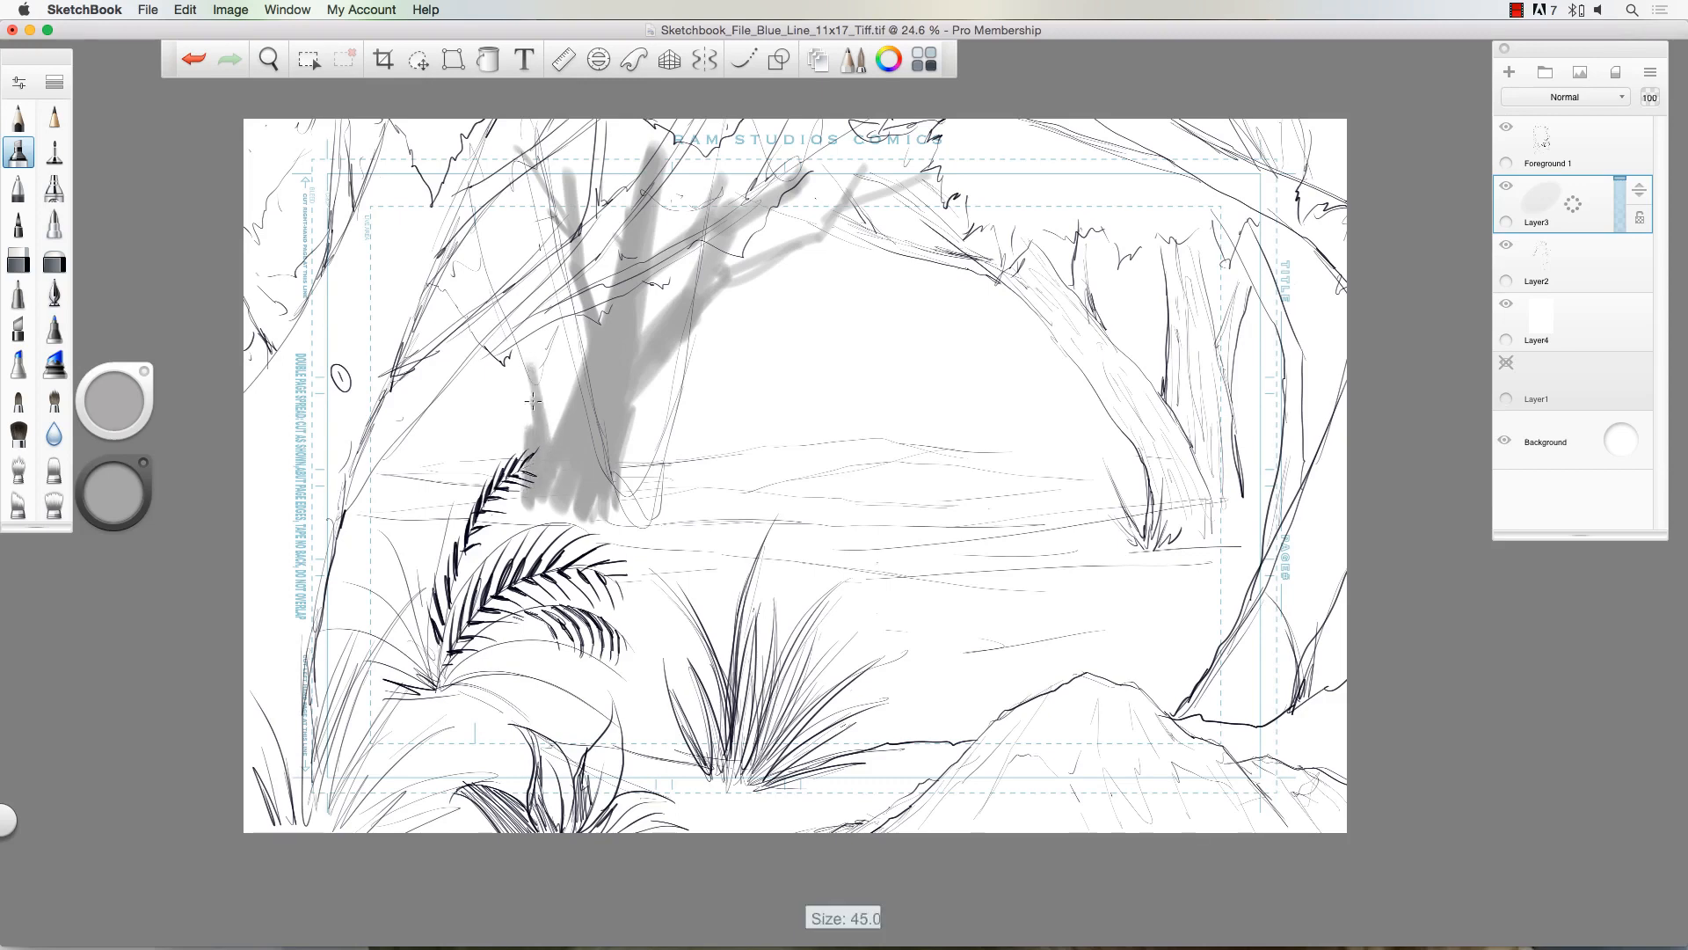
mouse_move(514, 351)
left_mouse_down()
mouse_move(531, 428)
mouse_move(508, 320)
left_mouse_up()
left_click_drag(526, 409, 509, 310)
mouse_move(513, 345)
left_mouse_down()
mouse_move(500, 303)
mouse_move(423, 238)
left_mouse_up()
Step: Add thinner upper branches to the second gray tree with a smaller brush
key("bracketleft")
key("bracketleft")
left_click_drag(495, 303, 469, 168)
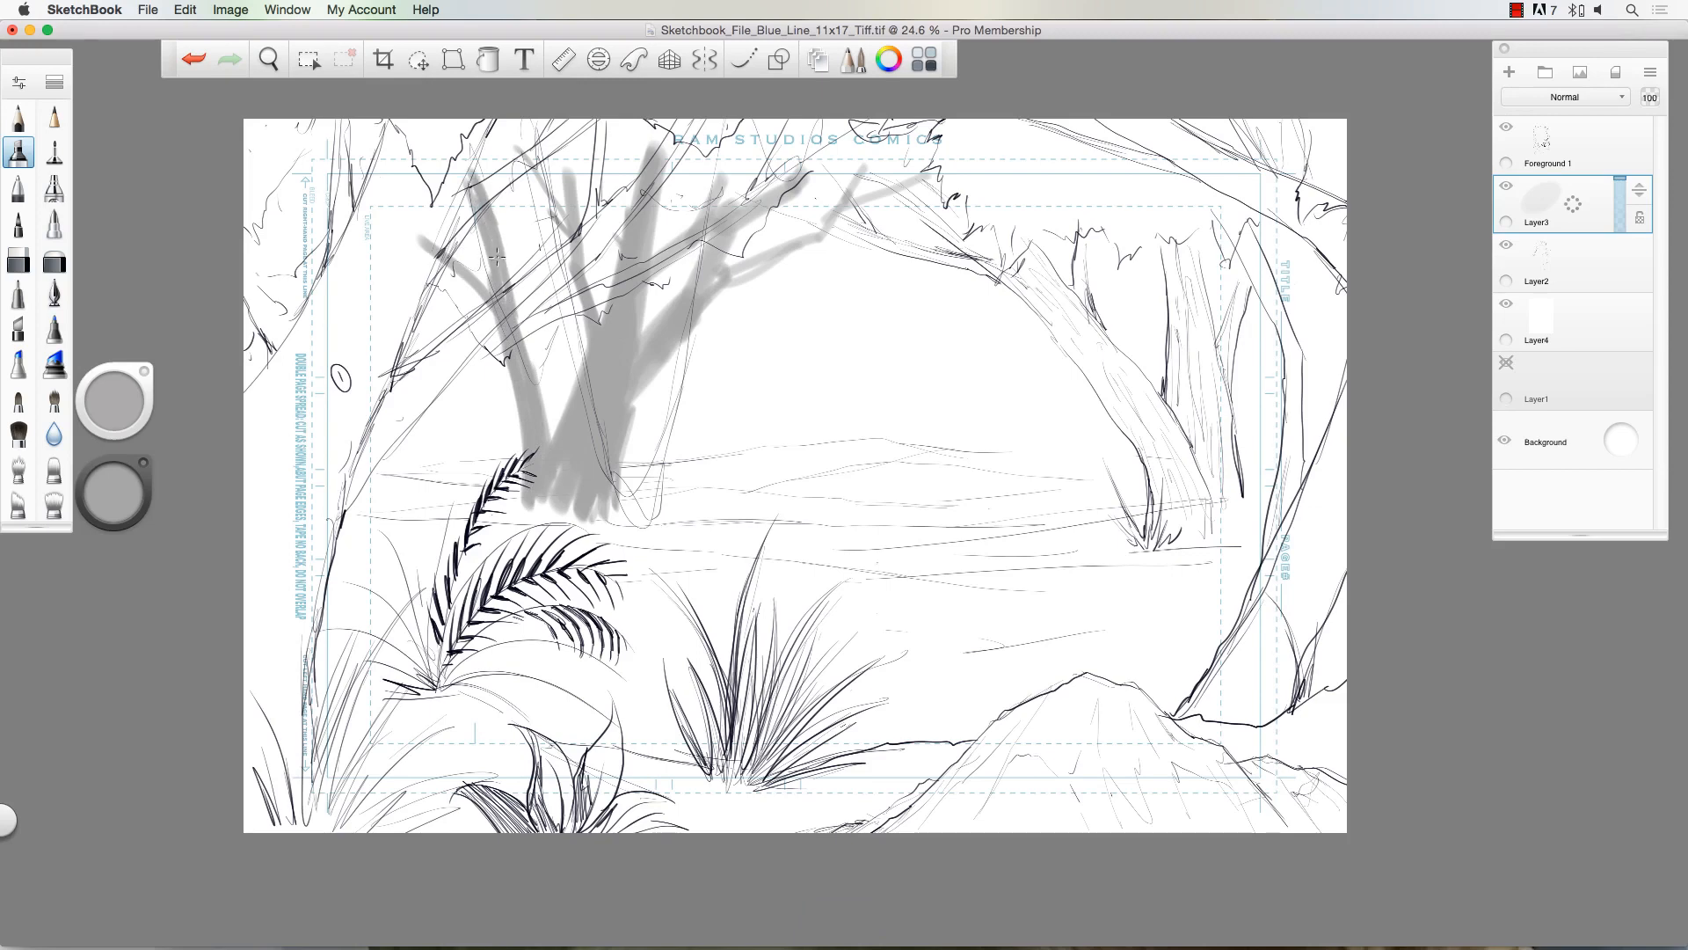
left_click_drag(510, 264, 540, 142)
key("bracketleft")
left_click_drag(512, 215, 500, 283)
Step: Brush a fan of gray fronds spreading outward from the base of the two gray trees, above the fern
mouse_move(610, 454)
left_mouse_down()
mouse_move(610, 507)
mouse_move(554, 505)
mouse_move(458, 426)
left_mouse_up()
key("bracketright")
key("bracketright")
mouse_move(513, 472)
left_mouse_down()
mouse_move(443, 392)
mouse_move(439, 352)
mouse_move(470, 376)
left_mouse_up()
mouse_move(520, 461)
left_mouse_down()
mouse_move(495, 369)
mouse_move(473, 429)
left_mouse_up()
left_click_drag(503, 466, 448, 436)
mouse_move(498, 448)
left_mouse_down()
mouse_move(422, 406)
mouse_move(444, 353)
left_mouse_up()
Step: Paint looping gray vines hanging from the large gray tree's right-hand branches and scribble foliage at the branch tip
mouse_move(659, 192)
left_mouse_down()
mouse_move(704, 354)
mouse_move(802, 182)
mouse_move(753, 381)
mouse_move(651, 195)
left_mouse_up()
left_click_drag(728, 193, 794, 325)
mouse_move(860, 188)
left_mouse_down()
mouse_move(802, 339)
mouse_move(826, 298)
left_mouse_up()
left_click_drag(726, 208, 784, 336)
left_click_drag(650, 207, 720, 366)
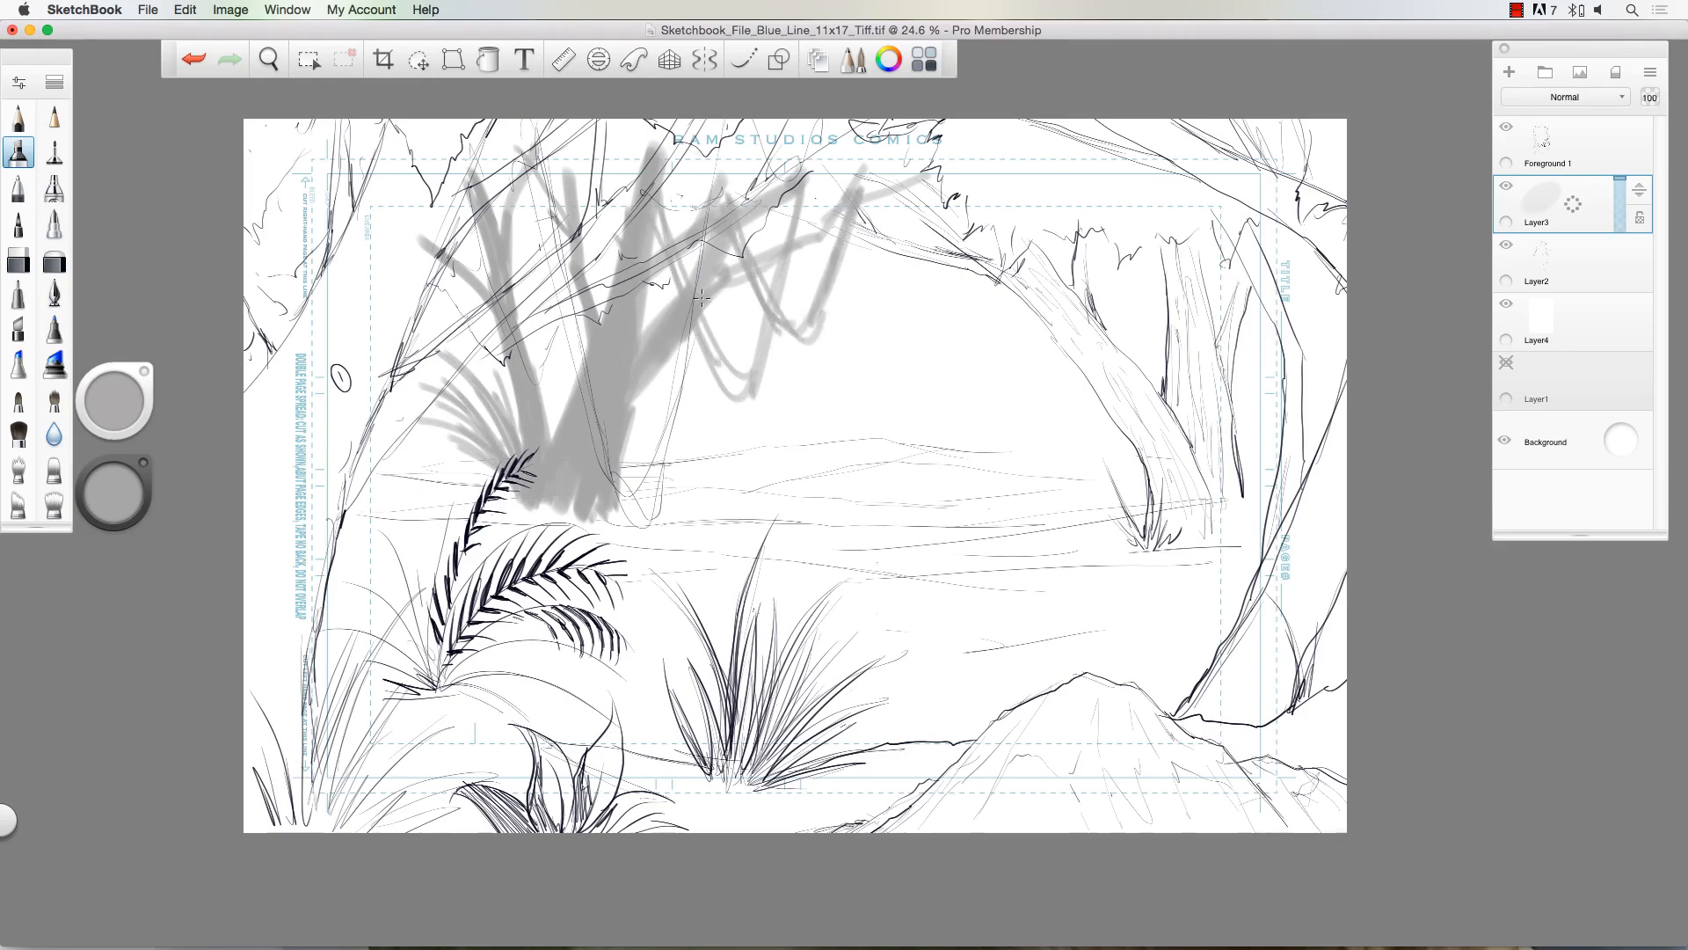
mouse_move(873, 181)
left_mouse_down()
mouse_move(857, 236)
mouse_move(879, 176)
mouse_move(913, 183)
left_mouse_up()
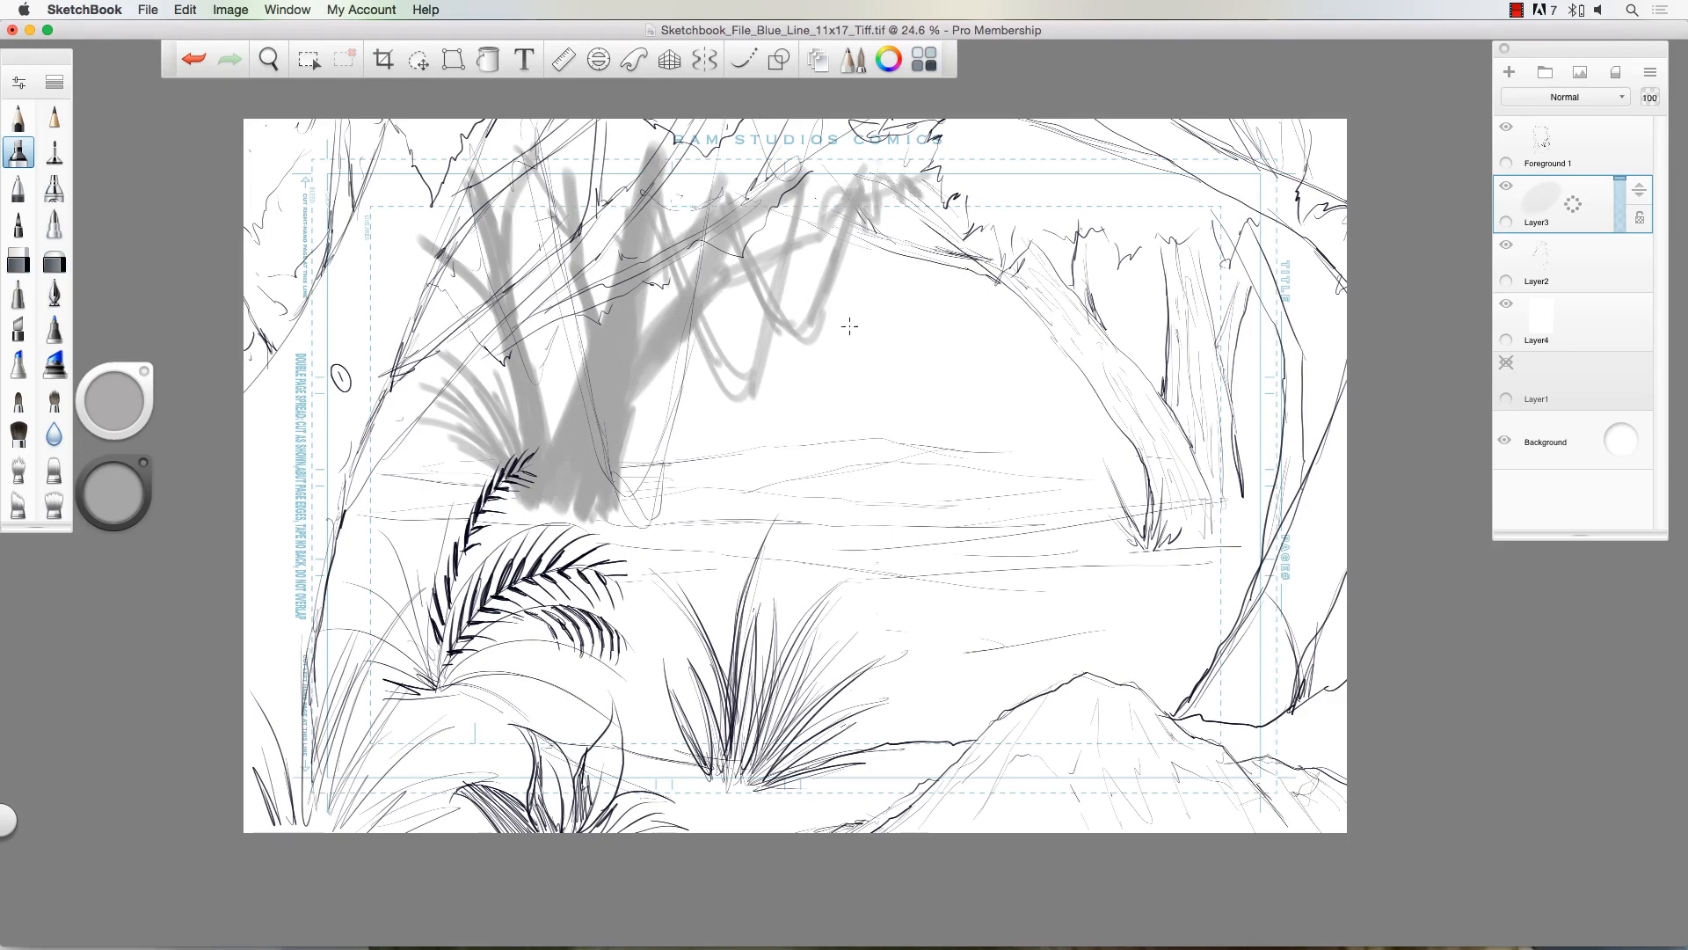
Step: Paint two adjoining gray trees with forked upper branches just left of the mid-ground tree
mouse_move(1028, 403)
left_mouse_down()
mouse_move(1019, 492)
mouse_move(1042, 365)
mouse_move(1050, 497)
mouse_move(1003, 299)
mouse_move(1020, 391)
mouse_move(942, 233)
left_mouse_up()
mouse_move(1008, 320)
left_mouse_down()
mouse_move(1037, 429)
mouse_move(1069, 365)
mouse_move(1066, 403)
left_mouse_up()
mouse_move(1110, 327)
left_mouse_down()
mouse_move(1143, 256)
mouse_move(1057, 414)
mouse_move(1051, 515)
left_mouse_up()
mouse_move(1062, 444)
left_mouse_down()
mouse_move(1053, 496)
mouse_move(1030, 508)
mouse_move(1032, 480)
mouse_move(992, 520)
mouse_move(989, 442)
left_mouse_up()
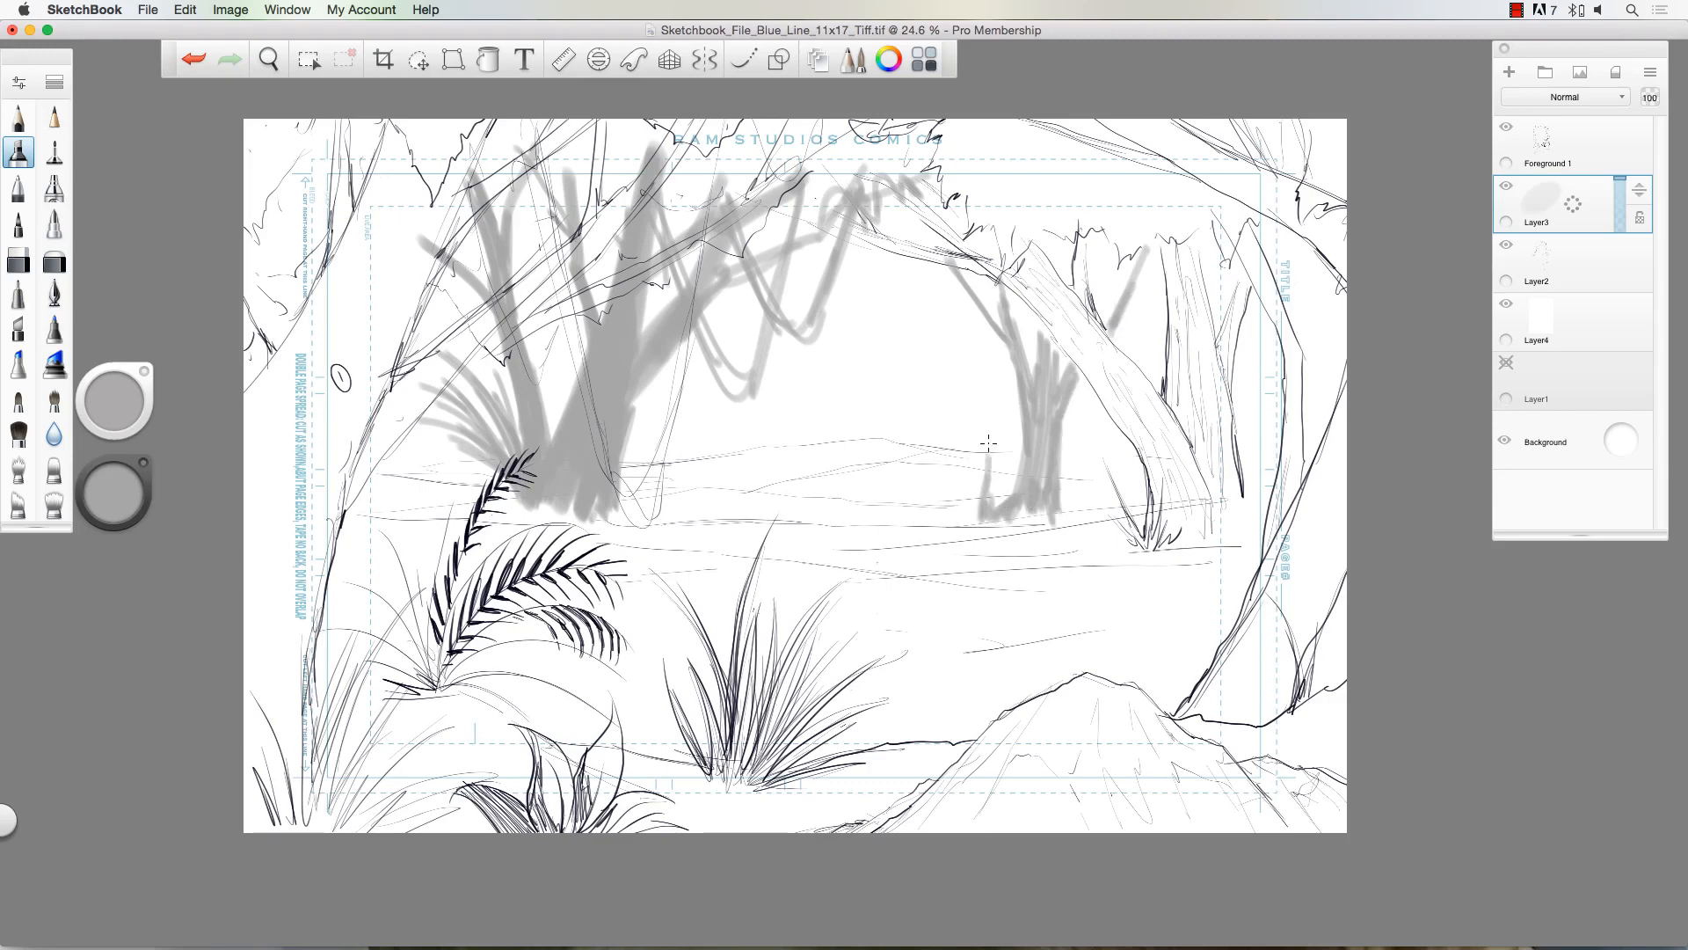
left_click_drag(991, 510, 973, 403)
mouse_move(974, 403)
left_mouse_down()
mouse_move(992, 471)
mouse_move(974, 399)
mouse_move(992, 380)
mouse_move(996, 283)
left_mouse_up()
mouse_move(934, 332)
left_mouse_down()
mouse_move(984, 401)
mouse_move(928, 319)
mouse_move(940, 330)
mouse_move(937, 239)
mouse_move(922, 319)
mouse_move(941, 323)
mouse_move(903, 295)
mouse_move(877, 231)
mouse_move(983, 389)
mouse_move(1003, 499)
mouse_move(988, 364)
mouse_move(982, 489)
left_mouse_up()
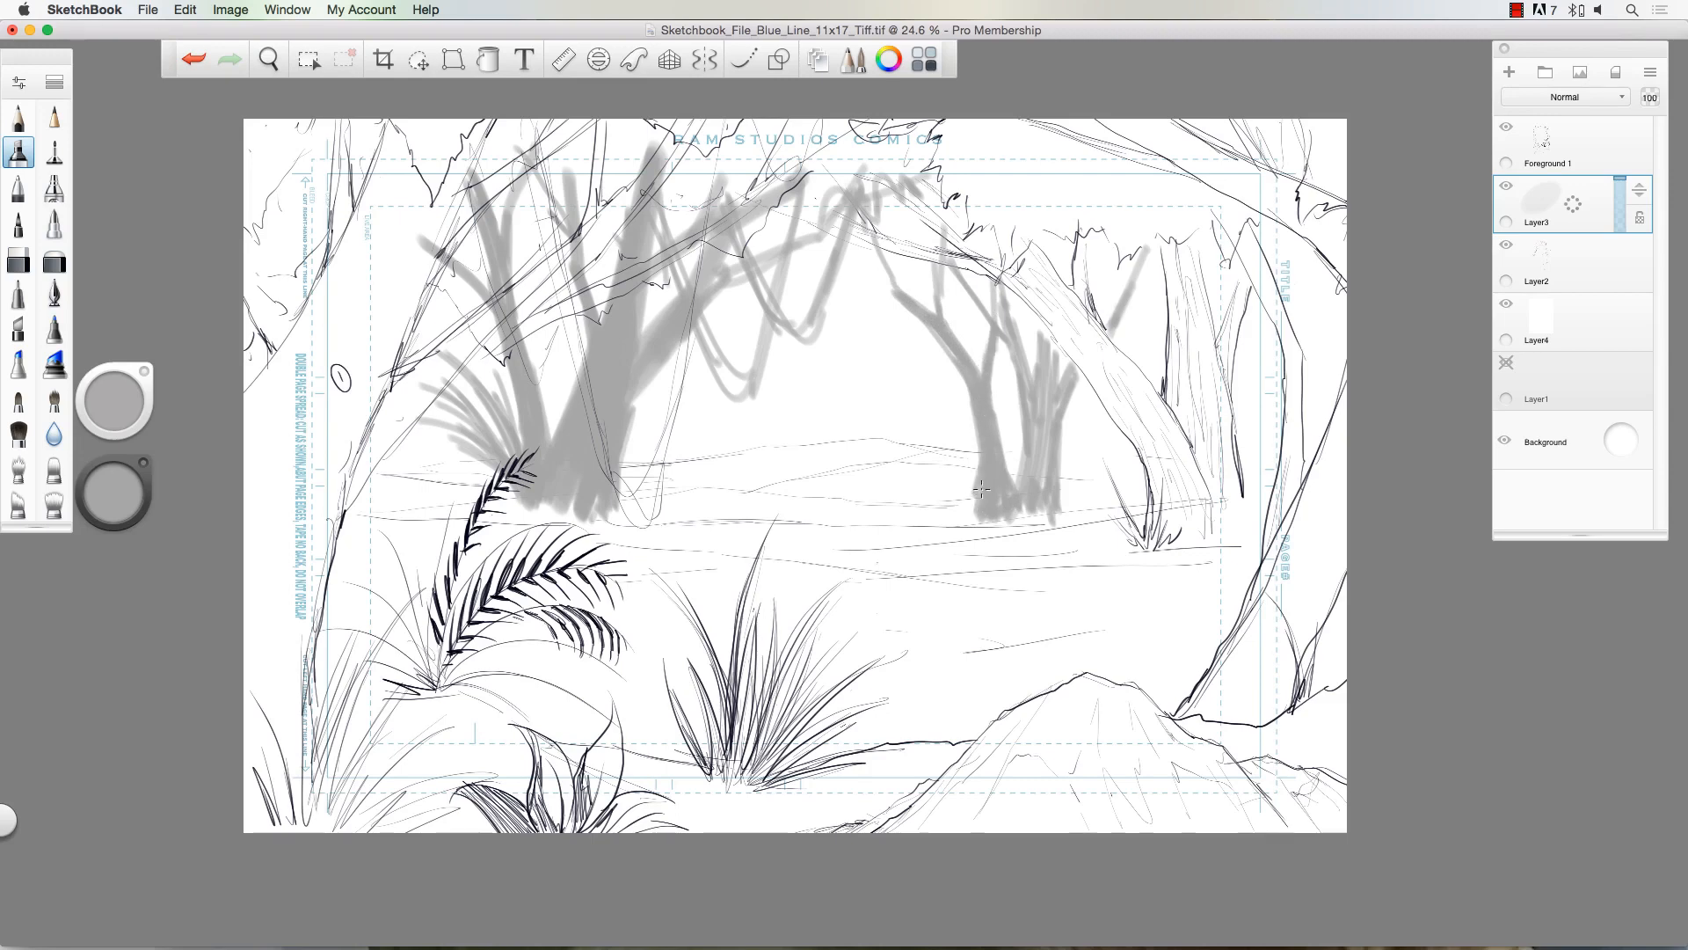
Step: Widen the base of the large gray tree and add a leaning stem and extra fronds to its far left
left_click_drag(626, 390, 633, 520)
mouse_move(407, 445)
left_mouse_down()
mouse_move(393, 493)
mouse_move(437, 407)
mouse_move(459, 290)
mouse_move(605, 133)
left_mouse_up()
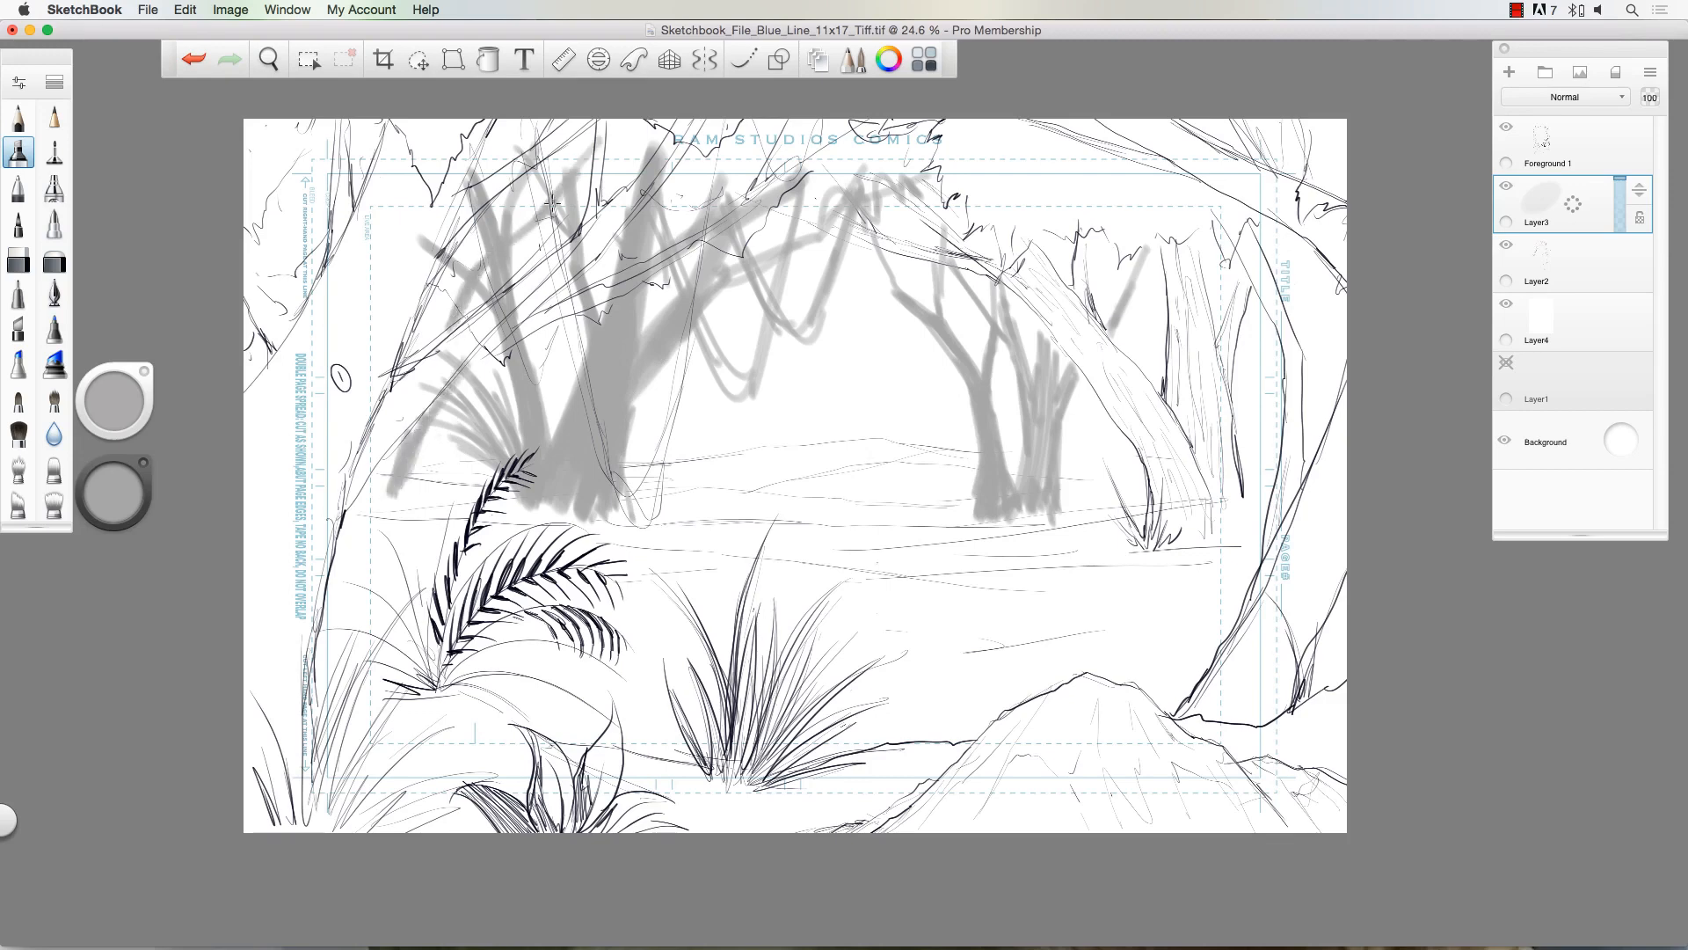
left_click_drag(559, 204, 449, 334)
mouse_move(451, 431)
left_mouse_down()
mouse_move(566, 325)
mouse_move(427, 470)
left_mouse_up()
left_click_drag(501, 391, 553, 309)
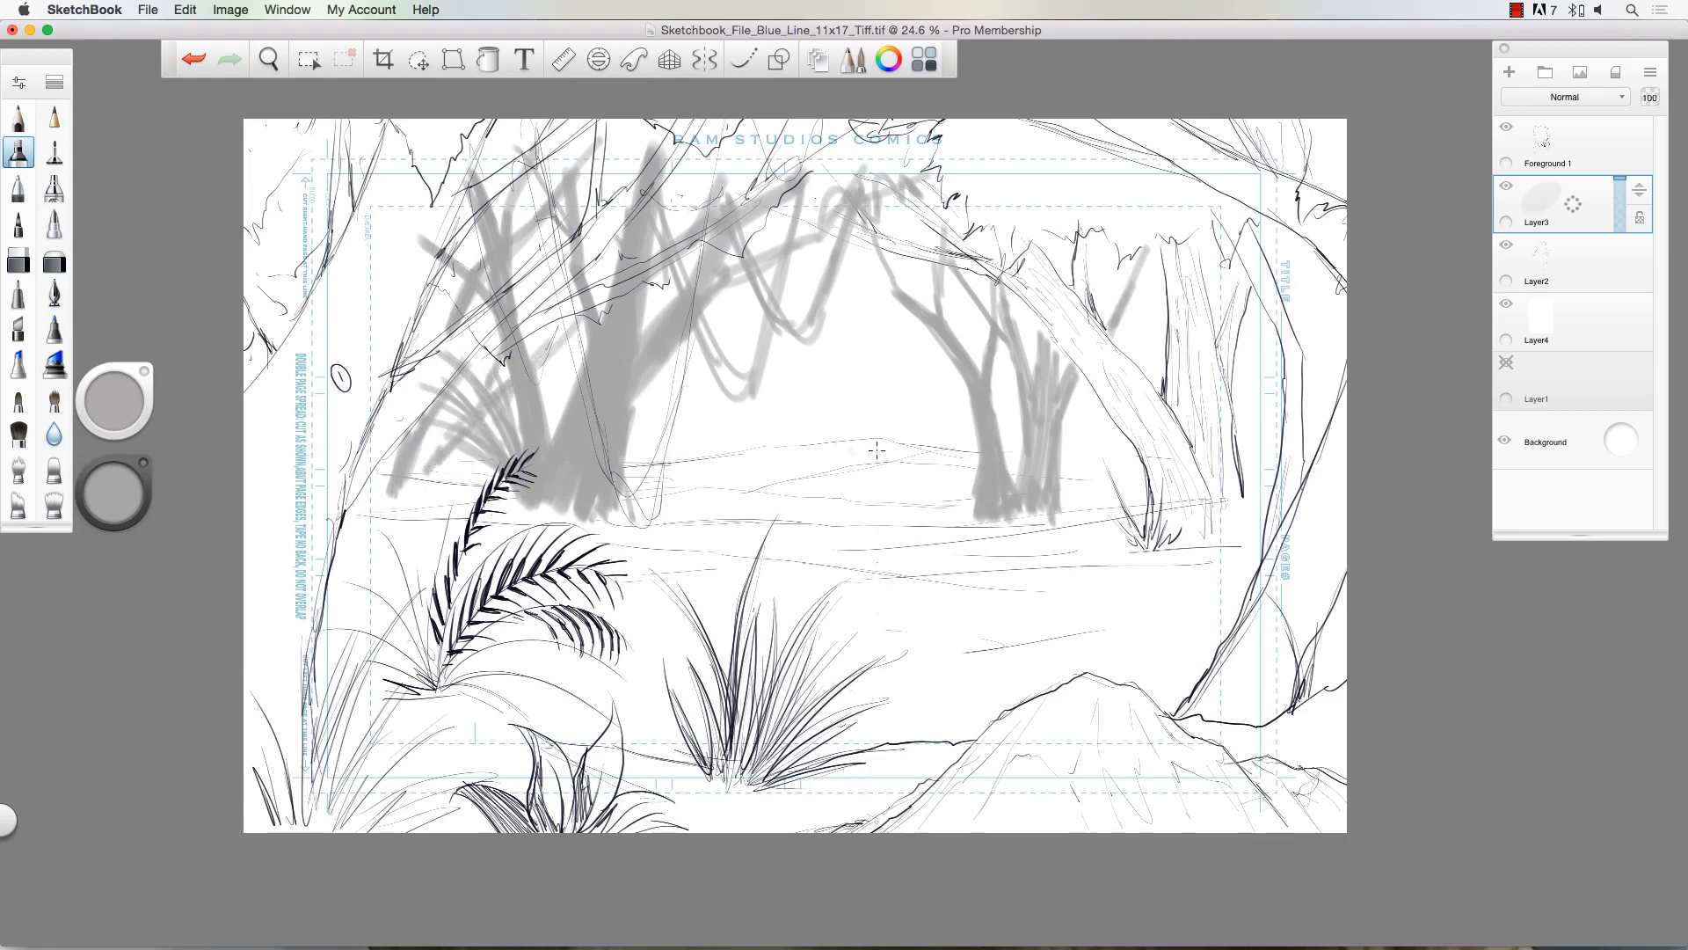
Step: Paint another gray tree with spreading branches and a widened base on the left of the right-hand tree group
mouse_move(919, 494)
left_mouse_down()
mouse_move(942, 356)
mouse_move(936, 369)
mouse_move(910, 277)
mouse_move(910, 206)
left_mouse_up()
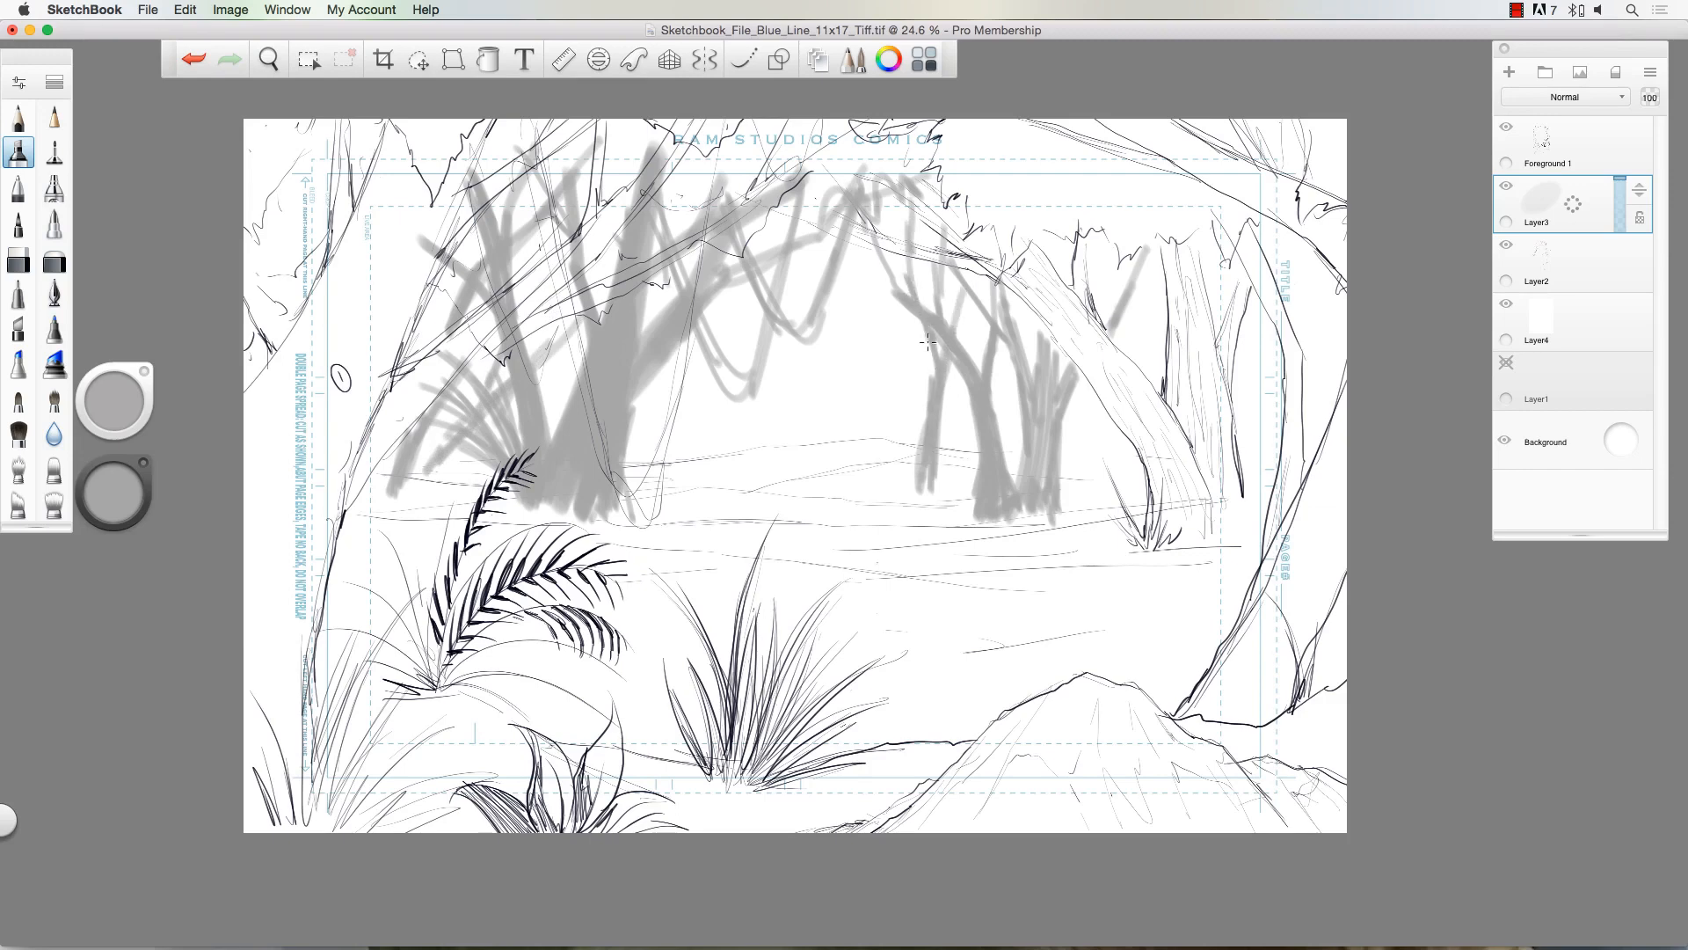
left_click_drag(928, 338, 914, 492)
left_click_drag(918, 430, 925, 501)
mouse_move(923, 395)
left_mouse_down()
mouse_move(938, 407)
mouse_move(1013, 287)
left_mouse_up()
left_click_drag(925, 369, 852, 261)
left_click_drag(928, 378, 906, 496)
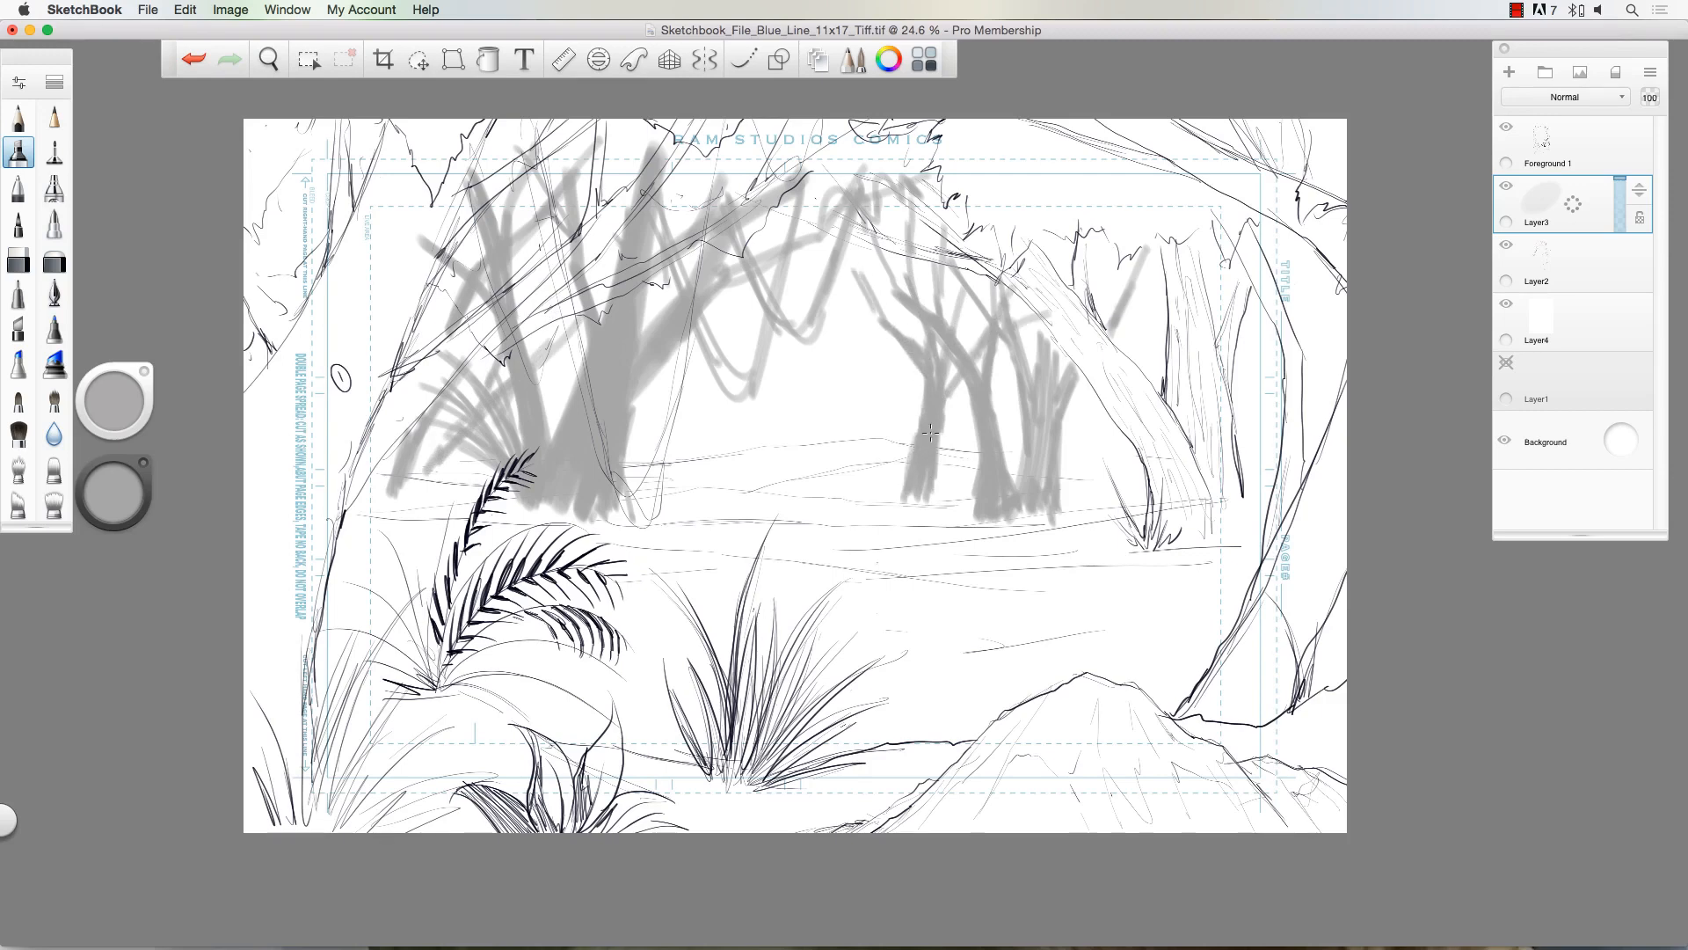
mouse_move(933, 431)
left_mouse_down()
mouse_move(931, 501)
mouse_move(902, 503)
left_mouse_up()
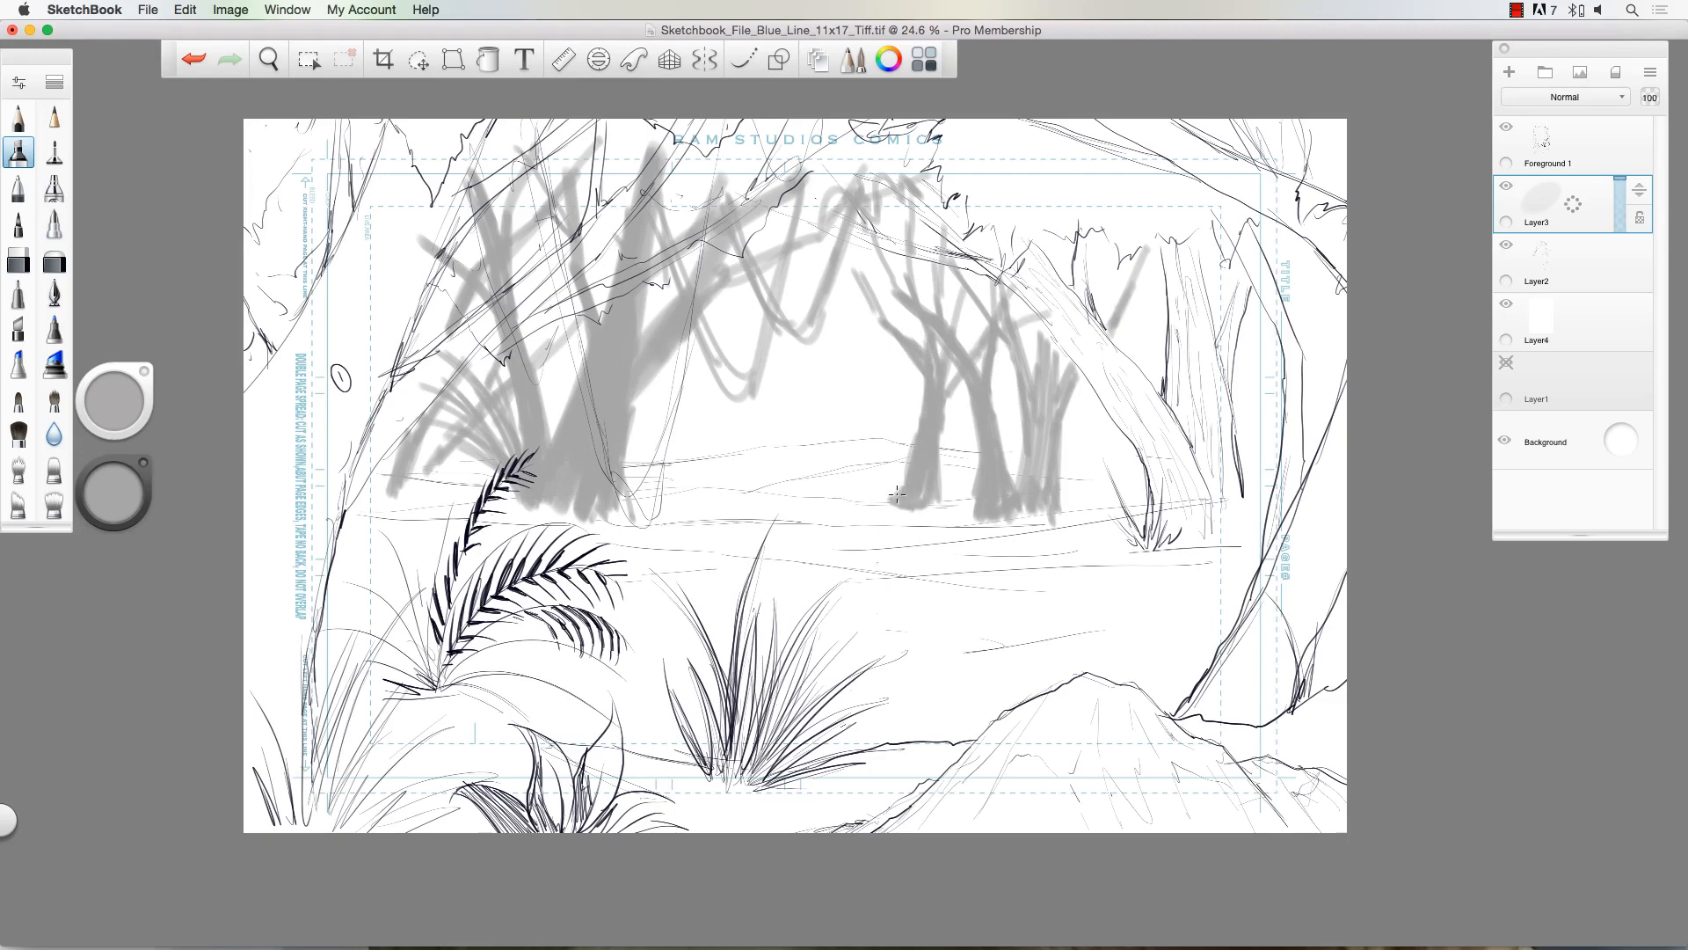
Step: Paint a small distant gray tree with forked branches right of the large gray tree, plus a thin trunk between them
left_click_drag(726, 456, 710, 494)
left_click_drag(723, 418, 712, 494)
left_click_drag(726, 359, 719, 488)
mouse_move(729, 413)
left_mouse_down()
mouse_move(733, 489)
mouse_move(719, 332)
mouse_move(717, 450)
mouse_move(708, 343)
mouse_move(743, 464)
mouse_move(733, 432)
left_mouse_up()
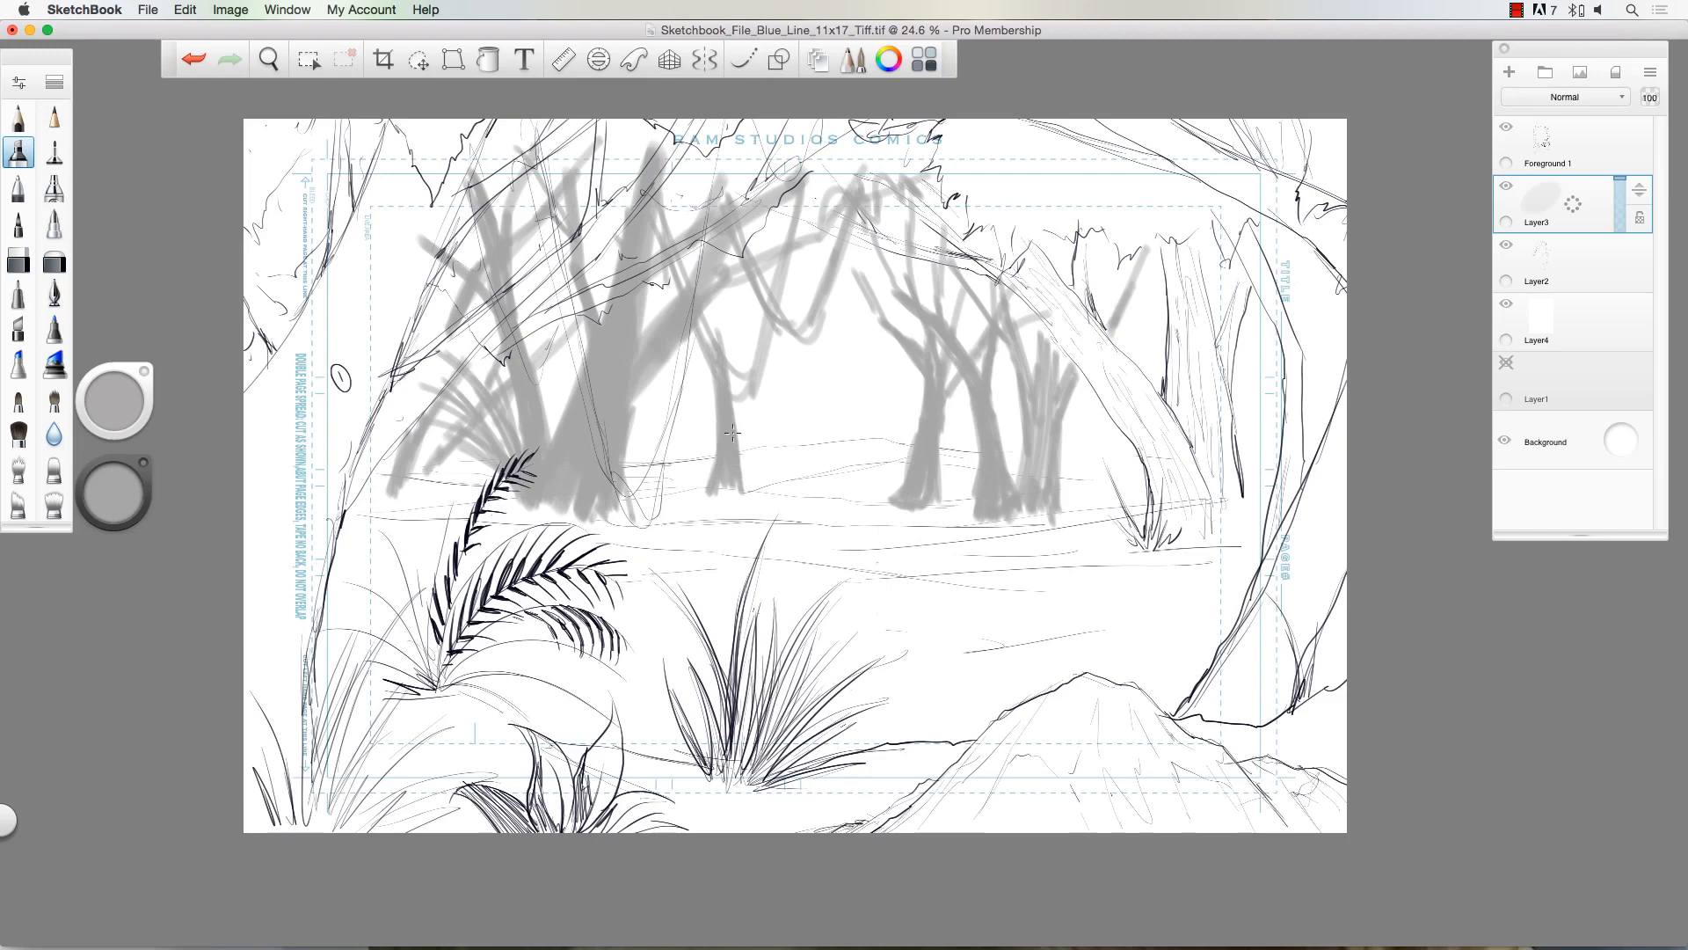
mouse_move(742, 357)
left_mouse_down()
mouse_move(792, 232)
mouse_move(749, 331)
mouse_move(747, 285)
mouse_move(745, 370)
left_mouse_up()
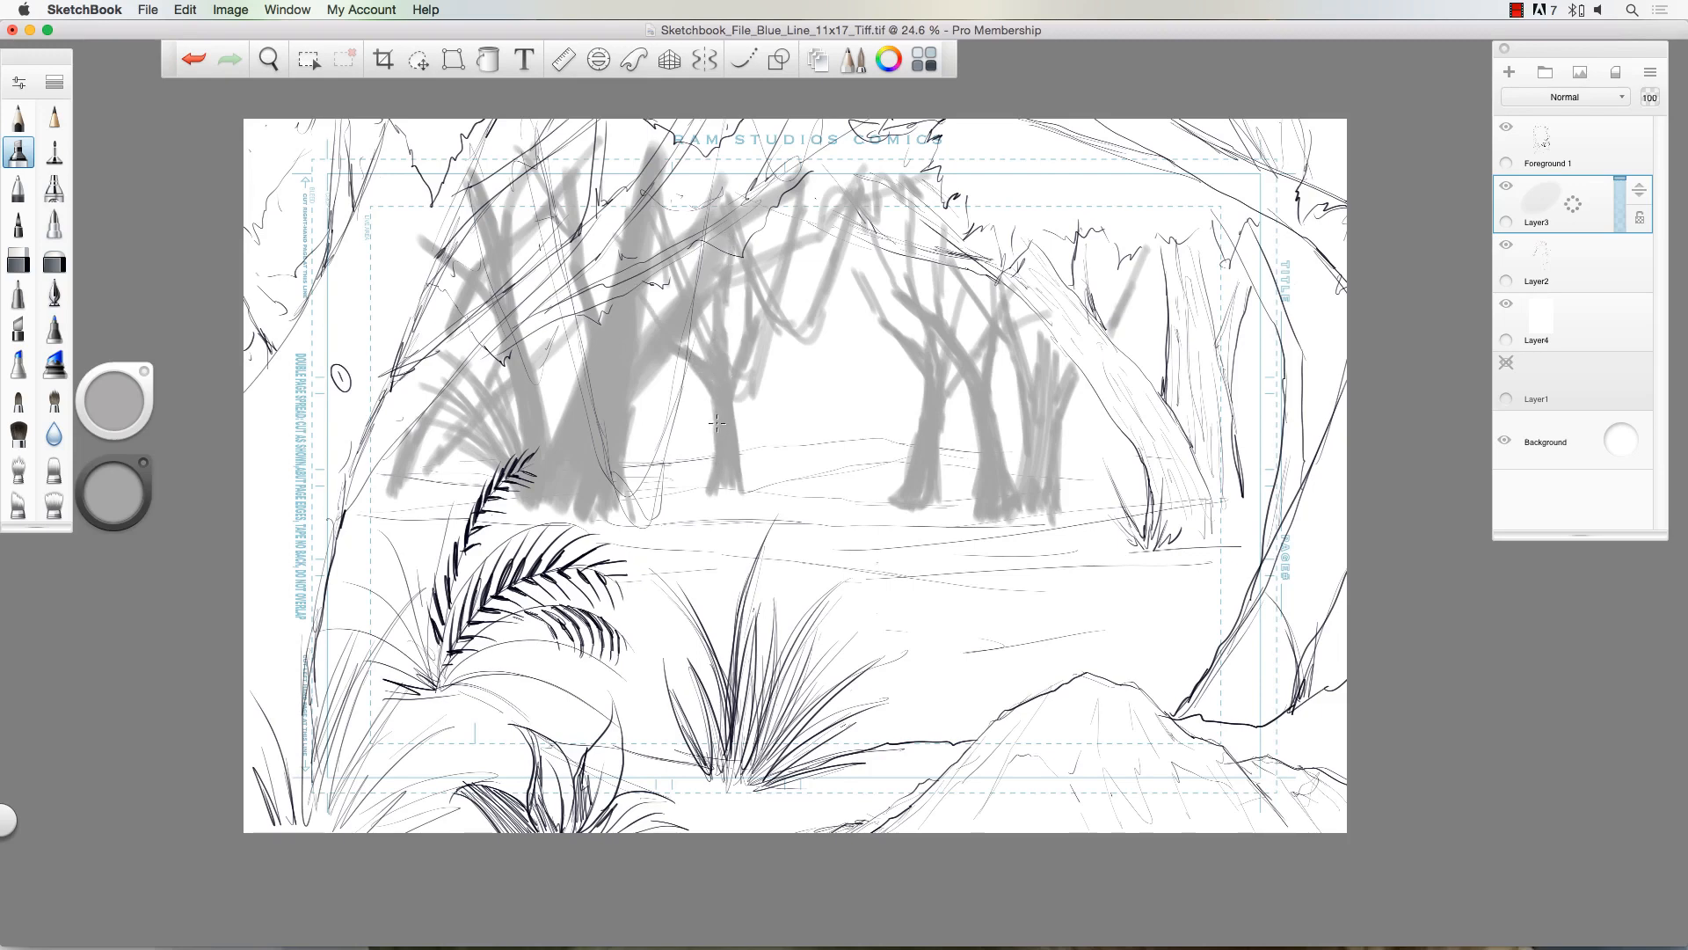
mouse_move(655, 488)
left_mouse_down()
mouse_move(681, 369)
mouse_move(659, 389)
mouse_move(710, 301)
left_mouse_up()
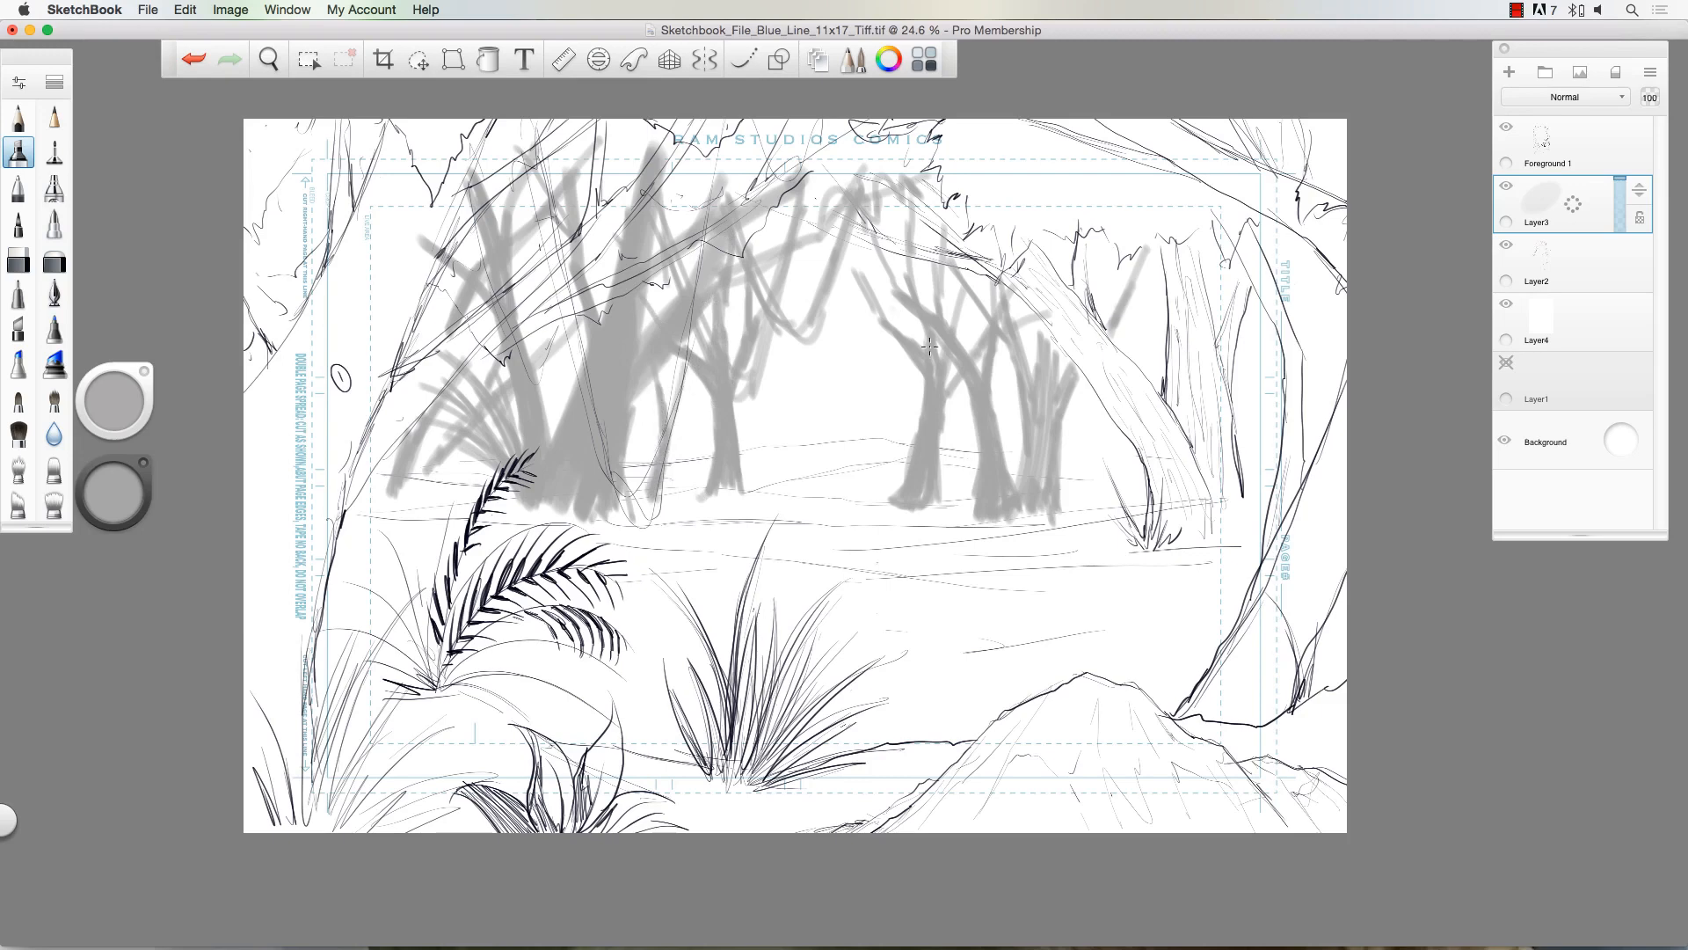
Step: Paint leaning gray trunks behind the curved mid-ground tree and short branch strokes near the right page edge
key("]")
mouse_move(1068, 503)
left_mouse_down()
mouse_move(1111, 426)
mouse_move(1082, 510)
mouse_move(1120, 451)
mouse_move(1118, 432)
mouse_move(1095, 459)
mouse_move(1106, 429)
mouse_move(1096, 504)
mouse_move(1109, 491)
mouse_move(1134, 368)
mouse_move(1156, 349)
mouse_move(1133, 358)
mouse_move(1168, 324)
mouse_move(1137, 343)
mouse_move(1115, 268)
left_mouse_up()
left_click_drag(1096, 456, 1091, 361)
left_click_drag(1228, 389, 1277, 337)
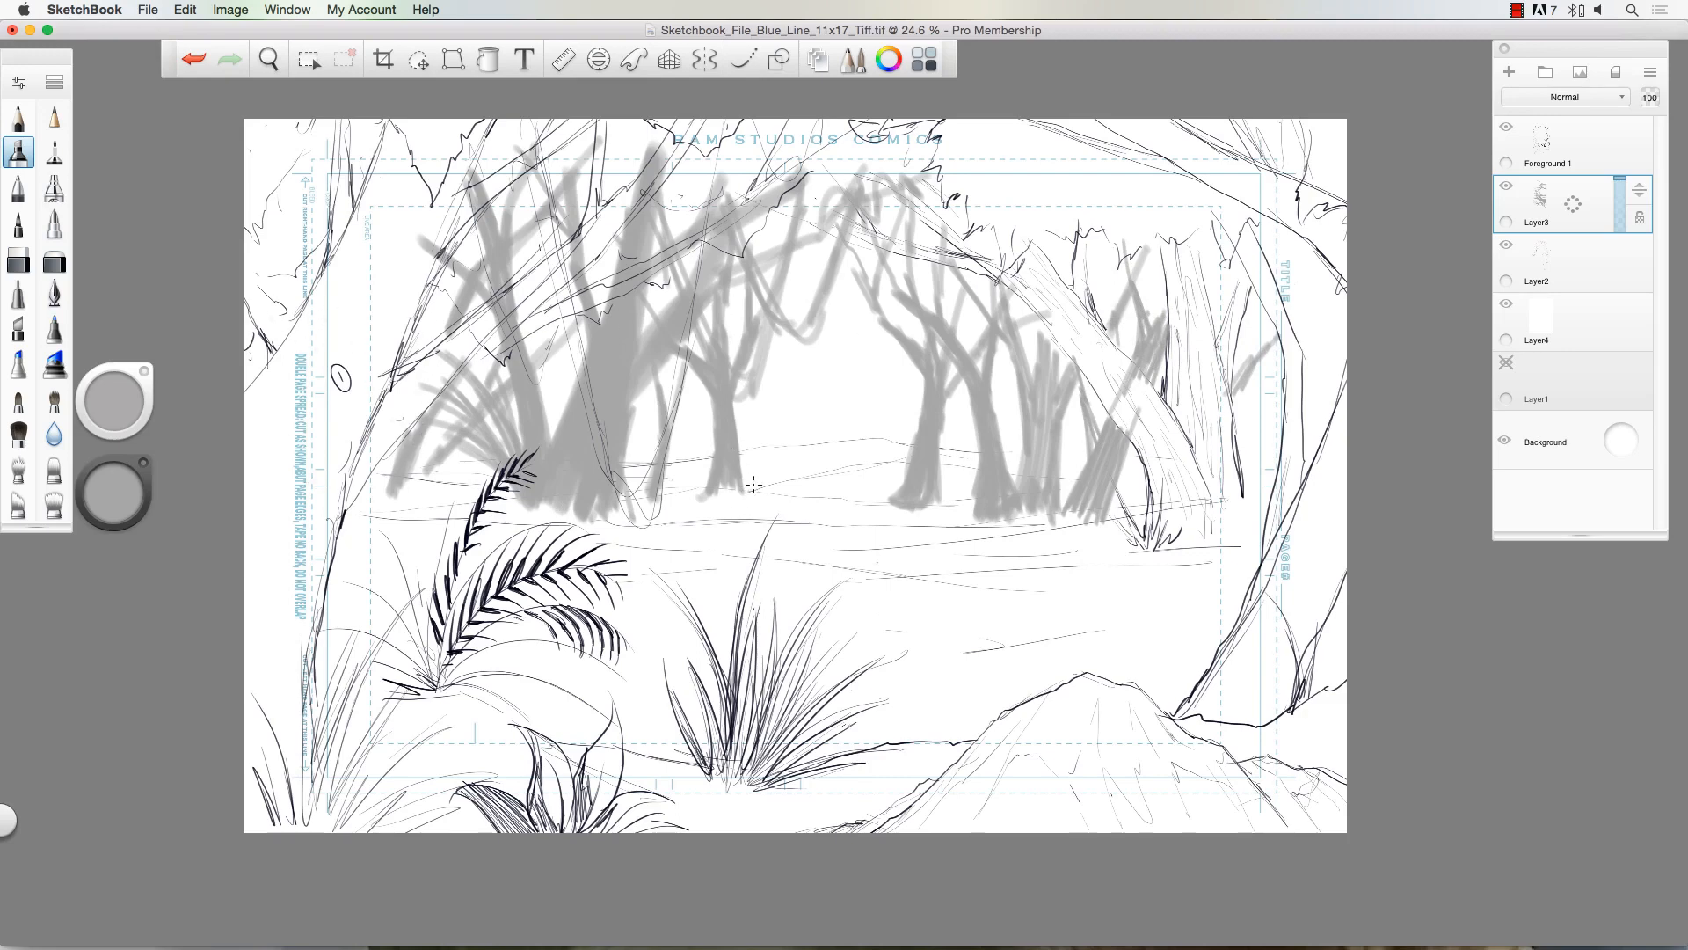
Step: Paint a gray bush with arching fronds at the base of the leftmost tree in the right-hand group
key("[")
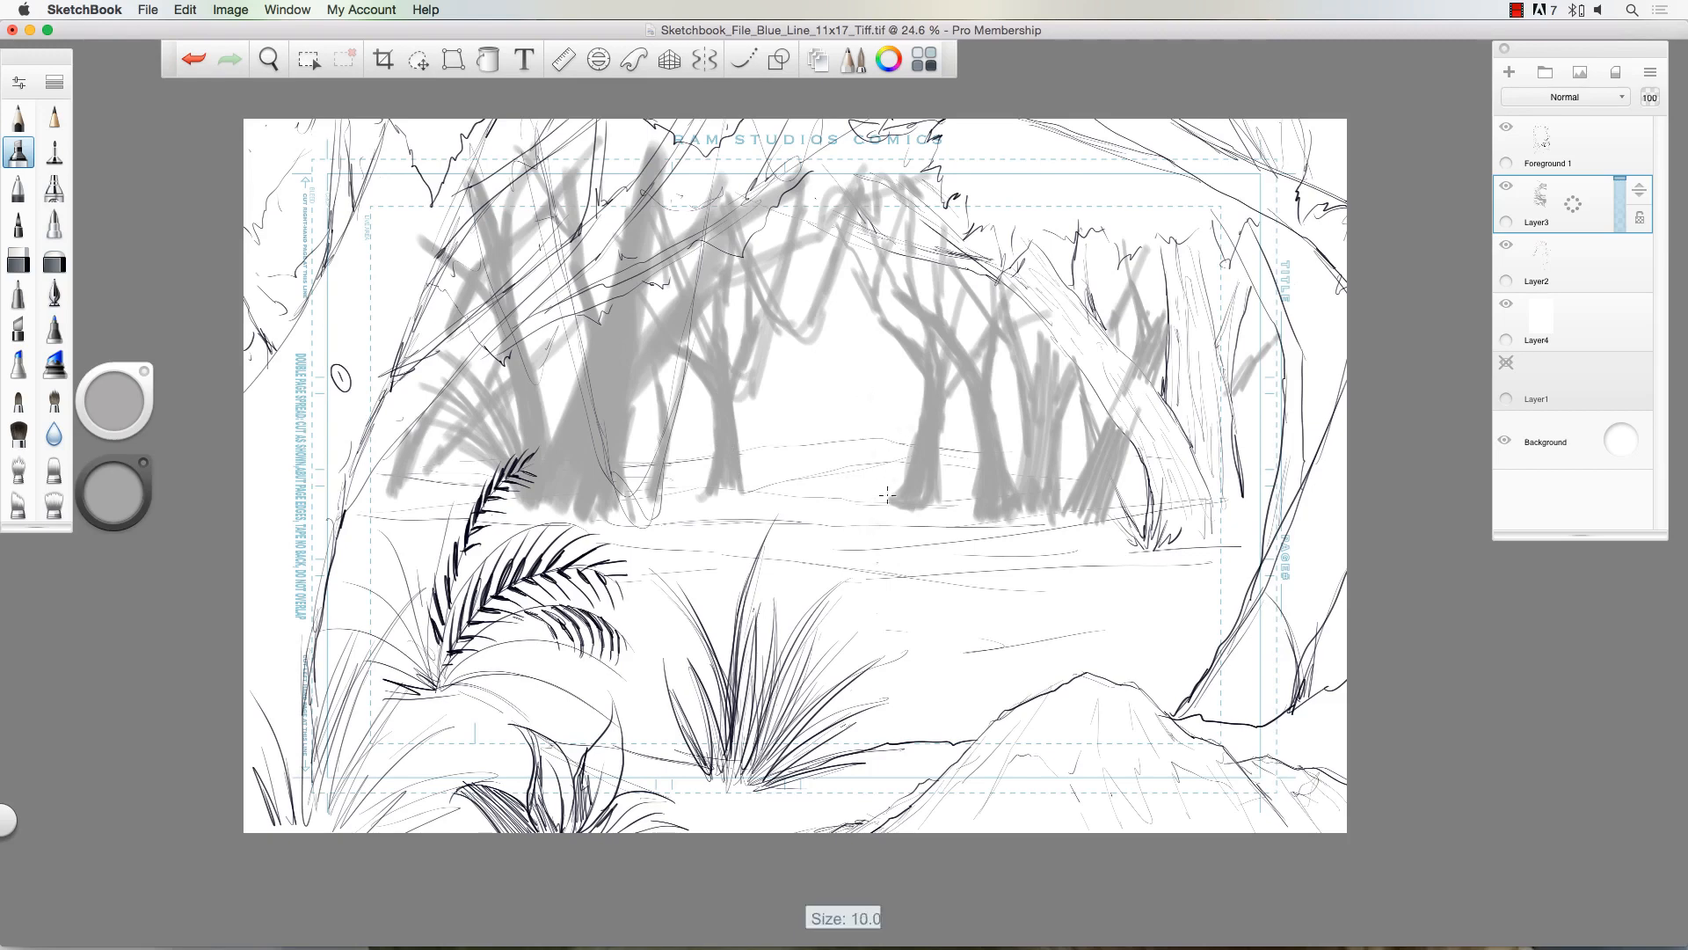
mouse_move(884, 504)
left_mouse_down()
mouse_move(870, 470)
mouse_move(829, 456)
mouse_move(863, 452)
mouse_move(818, 429)
mouse_move(837, 431)
mouse_move(814, 482)
mouse_move(886, 452)
mouse_move(872, 434)
mouse_move(905, 420)
mouse_move(911, 447)
mouse_move(967, 445)
left_mouse_up()
key("]")
key("]")
key("]")
key("[")
key("]")
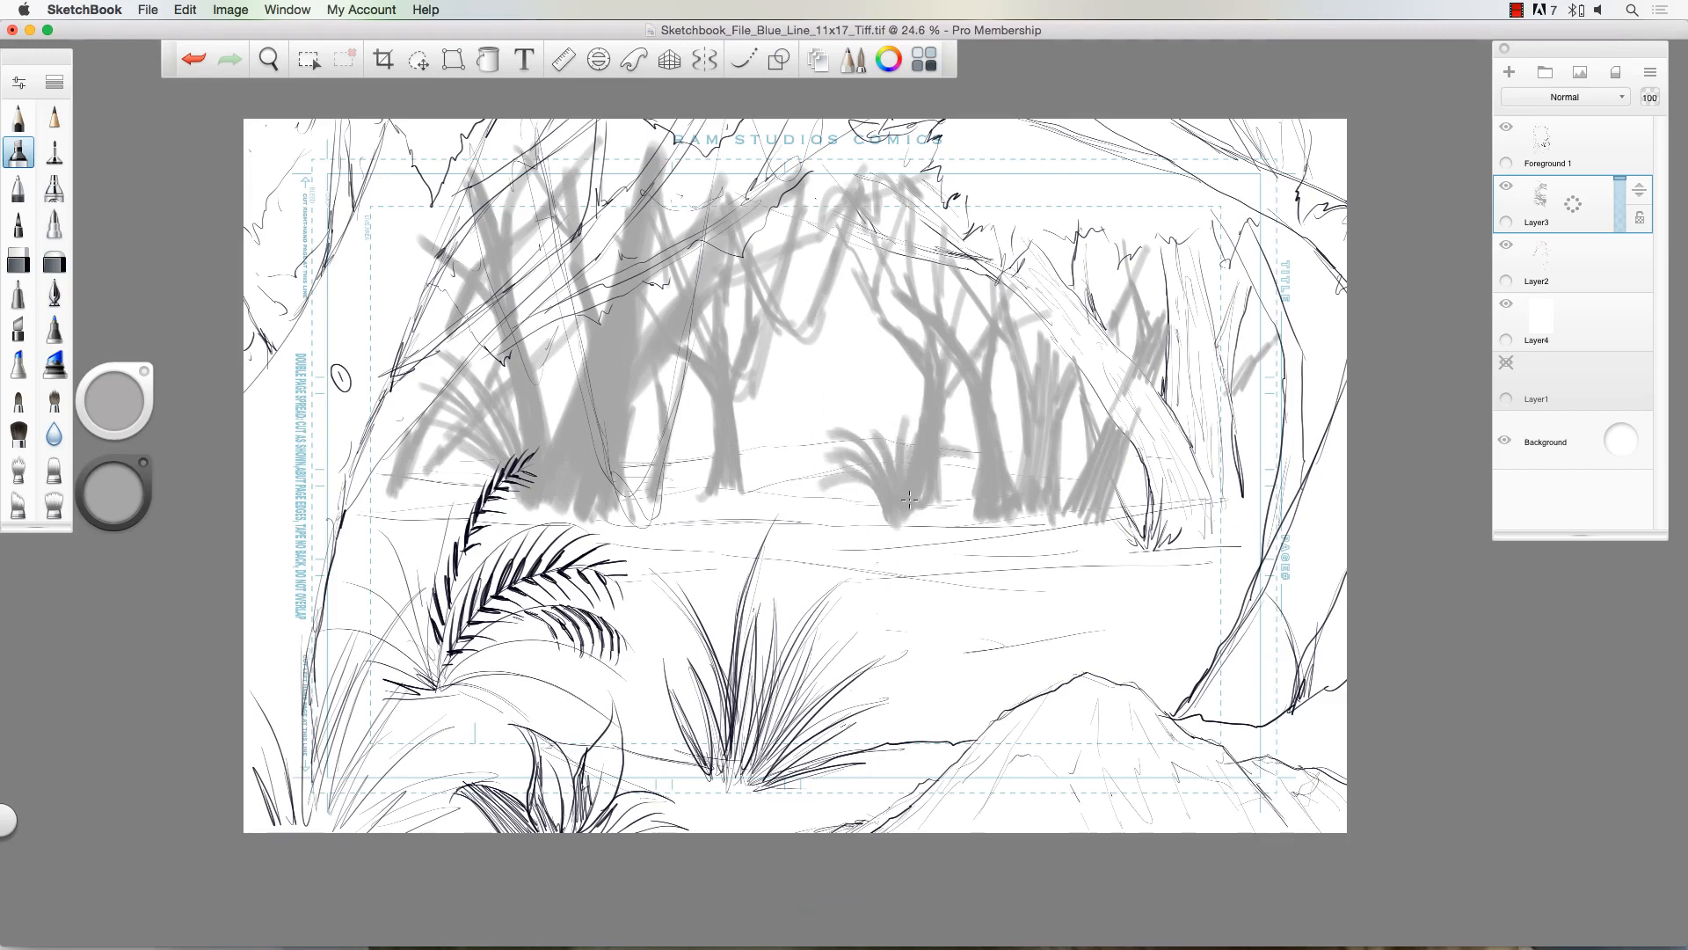
left_click_drag(904, 519, 968, 467)
left_click_drag(905, 513, 974, 508)
left_click_drag(934, 503, 973, 494)
Step: Add low drooping fronds and thin upright fronds to the gray bush at brush size 20.0
key("[")
key("[")
key("[")
mouse_move(888, 529)
left_mouse_down()
mouse_move(930, 514)
mouse_move(962, 532)
mouse_move(843, 513)
left_mouse_up()
left_click_drag(882, 459, 864, 405)
left_click_drag(888, 455, 871, 387)
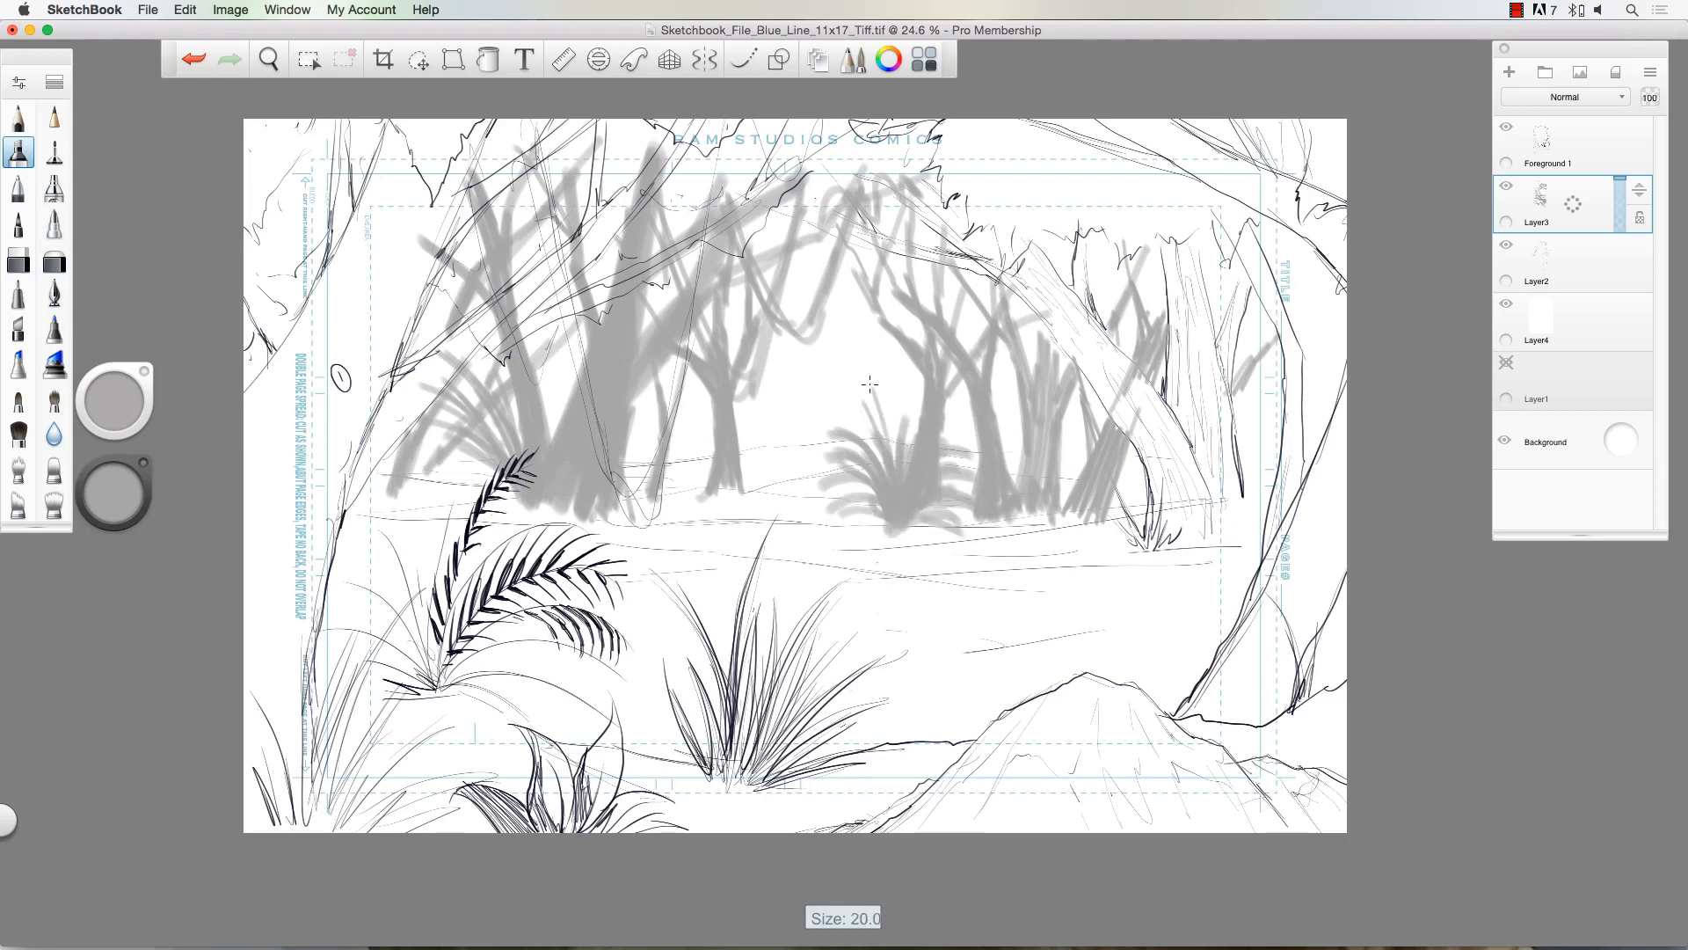
left_click_drag(897, 446, 899, 386)
left_click_drag(905, 452, 910, 352)
Step: Fill out the gray bush with more fine fronds along its sides, top and base
key("[")
key("[")
mouse_move(946, 446)
left_mouse_down()
mouse_move(977, 433)
mouse_move(846, 375)
left_mouse_up()
key("]")
key("]")
mouse_move(894, 453)
left_mouse_down()
mouse_move(809, 393)
mouse_move(830, 414)
mouse_move(790, 455)
mouse_move(804, 473)
left_mouse_up()
mouse_move(941, 483)
left_mouse_down()
mouse_move(976, 476)
mouse_move(974, 419)
left_mouse_up()
mouse_move(940, 433)
left_mouse_down()
mouse_move(974, 420)
mouse_move(915, 368)
left_mouse_up()
key("[")
key("[")
left_click_drag(892, 443, 919, 383)
left_click_drag(893, 519, 853, 536)
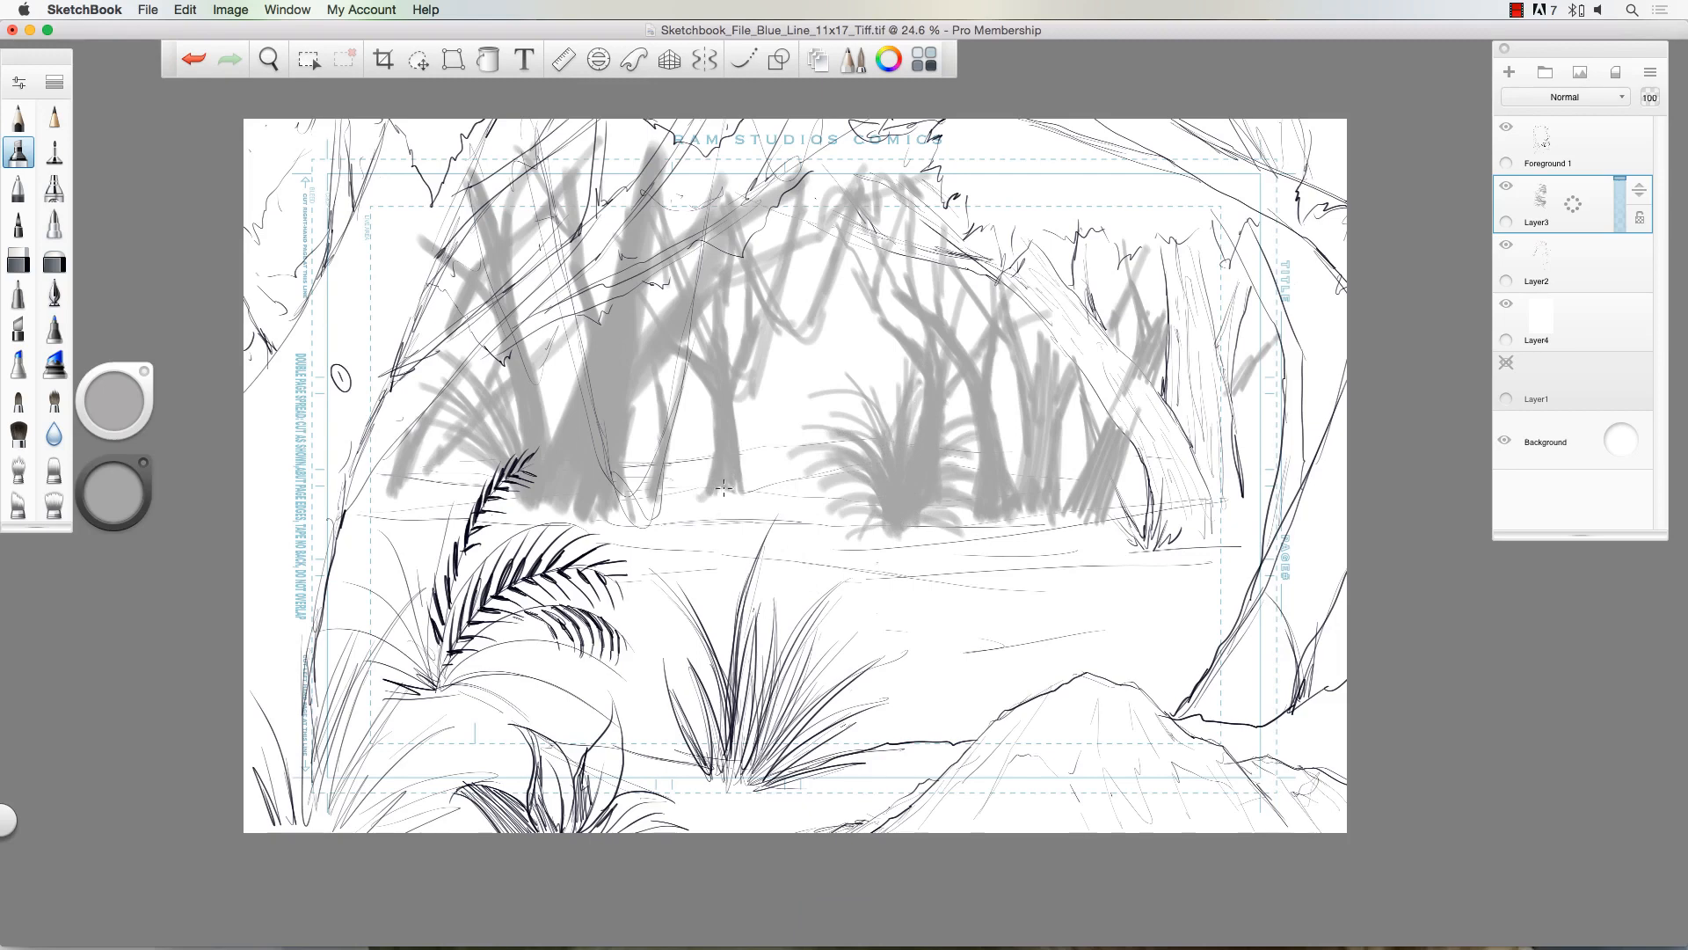
Step: Draw fine gray grass blades around the base of the small distant tree
key("[")
key("[")
mouse_move(747, 492)
left_mouse_down()
mouse_move(762, 457)
mouse_move(694, 468)
left_mouse_up()
key("bracketright")
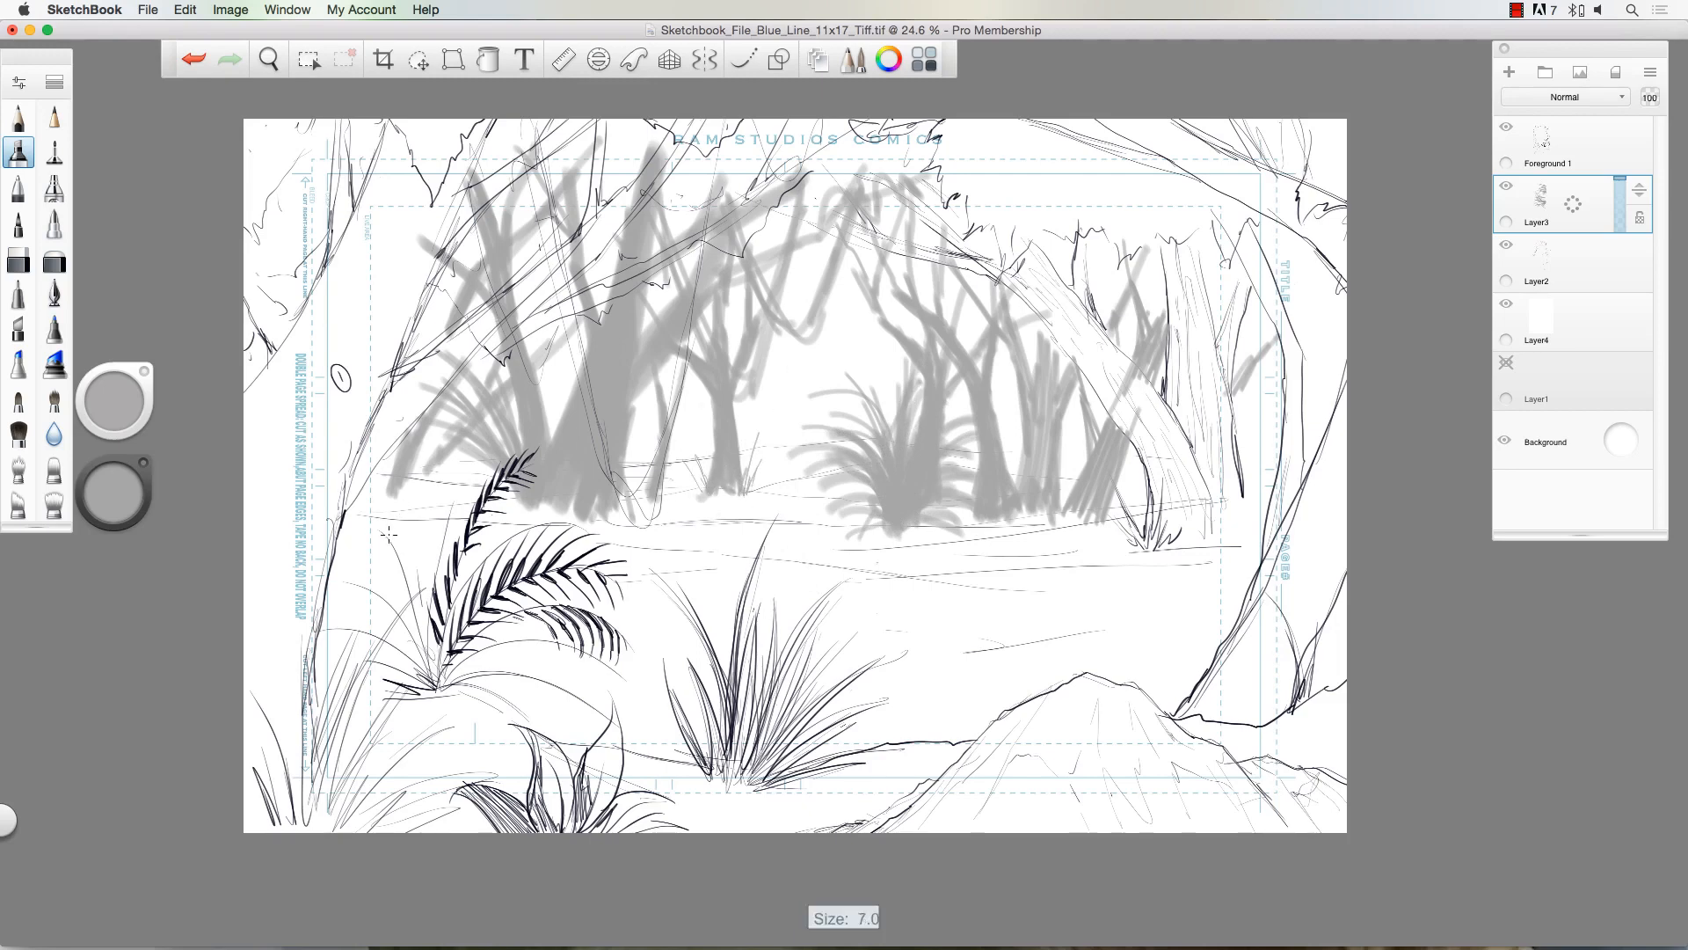
Step: Brush gray grass patches behind the fern, right of the mid-ground tree's base, and between the small tree and the bush
mouse_move(401, 524)
left_mouse_down()
mouse_move(420, 546)
mouse_move(349, 535)
mouse_move(456, 550)
mouse_move(409, 567)
mouse_move(350, 544)
mouse_move(444, 506)
mouse_move(431, 576)
mouse_move(503, 526)
mouse_move(478, 560)
left_mouse_up()
key("bracketright")
key("bracketright")
key("bracketright")
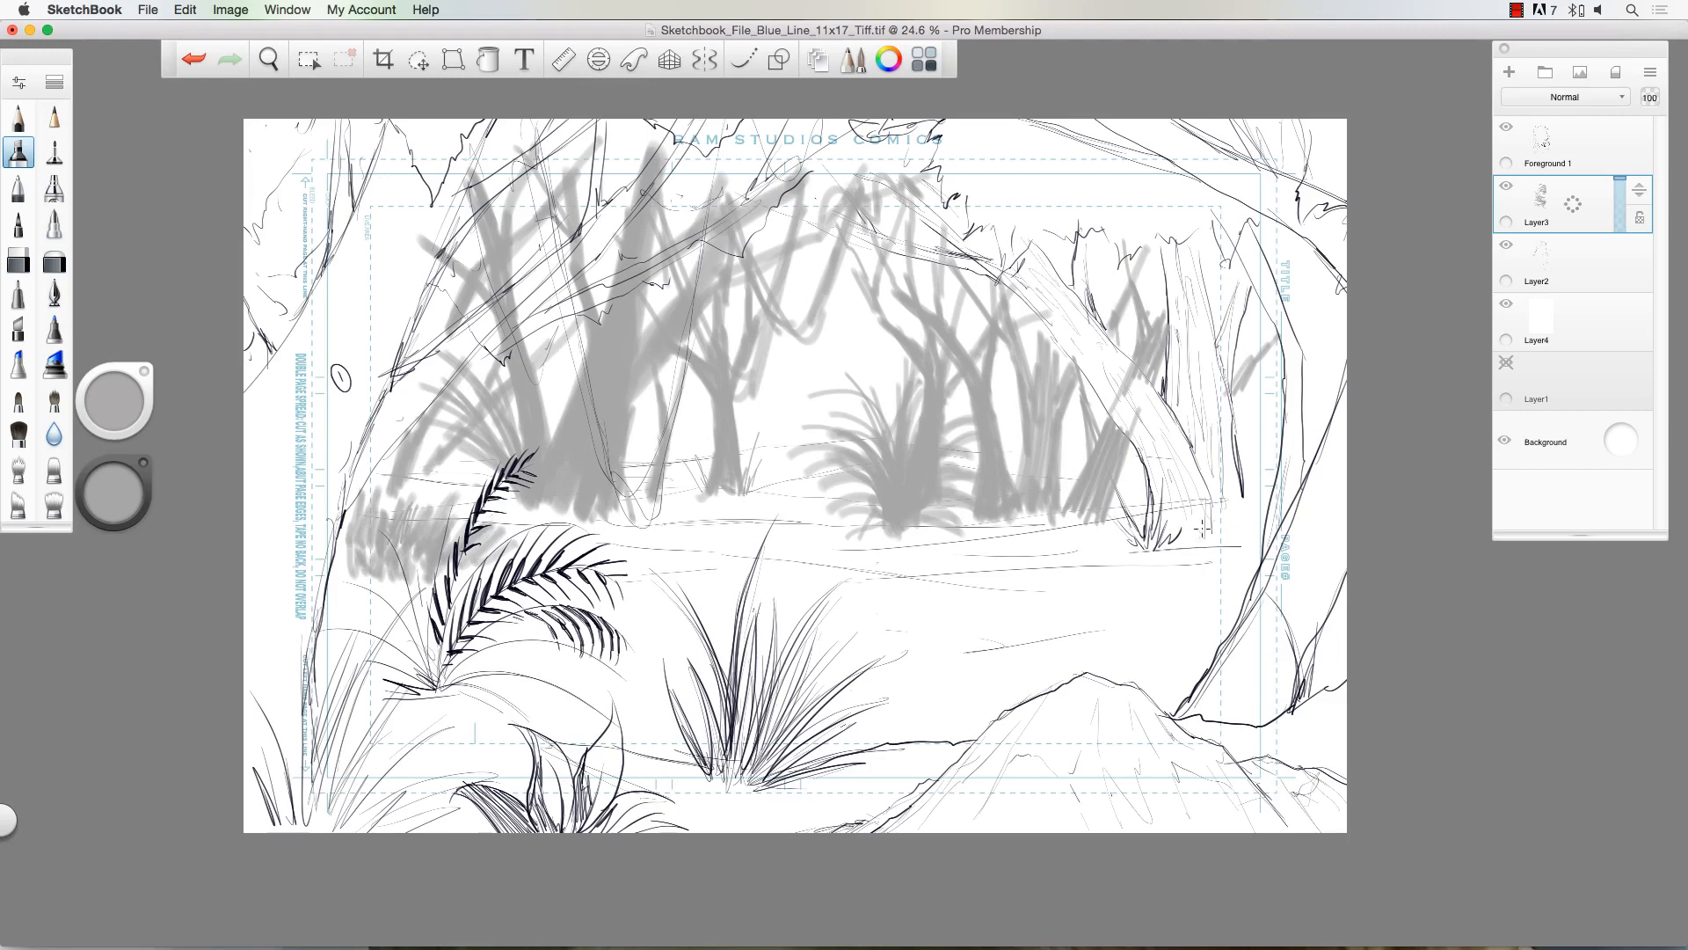
left_click_drag(1202, 527, 1253, 540)
mouse_move(809, 482)
left_mouse_down()
mouse_move(791, 512)
mouse_move(818, 505)
mouse_move(782, 519)
mouse_move(763, 493)
mouse_move(708, 514)
left_mouse_up()
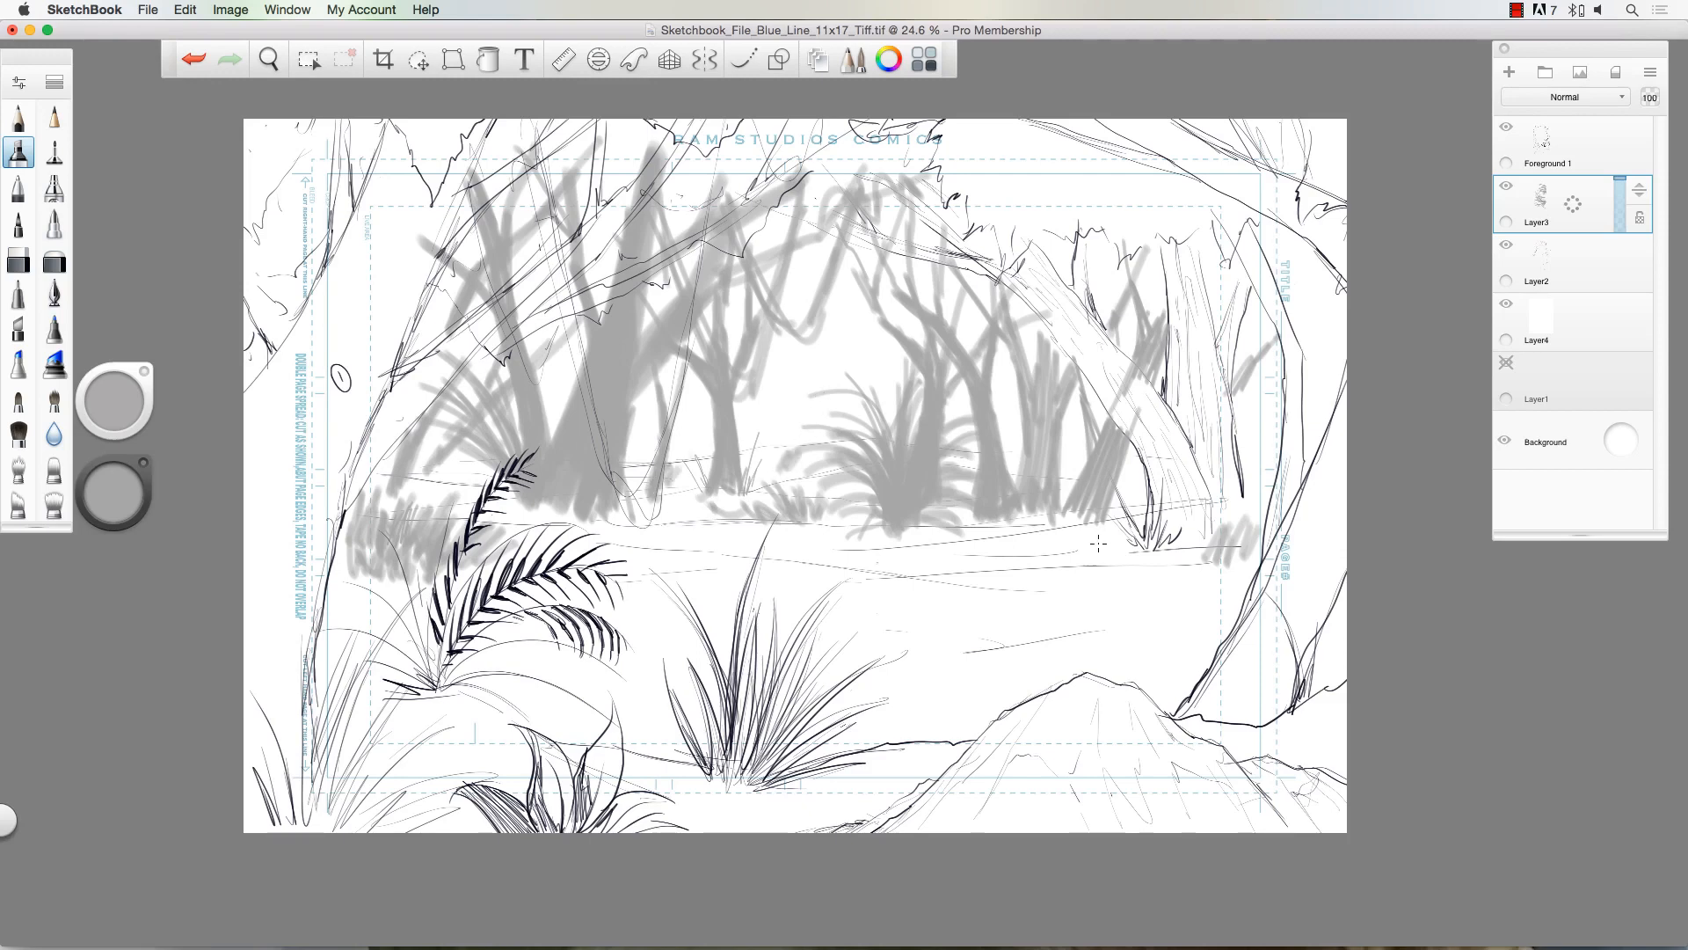
Step: Outline a rippled gray pool above the rocky hill and begin a clump of reeds at its upper edge
mouse_move(1053, 572)
left_mouse_down()
mouse_move(866, 582)
mouse_move(958, 601)
mouse_move(1016, 639)
mouse_move(1212, 615)
mouse_move(1143, 582)
mouse_move(938, 576)
mouse_move(1165, 573)
mouse_move(1156, 626)
mouse_move(1134, 637)
mouse_move(1253, 605)
left_mouse_up()
key("bracketleft")
left_click_drag(1045, 611, 1028, 515)
mouse_move(1043, 608)
left_mouse_down()
mouse_move(1046, 540)
mouse_move(1066, 550)
mouse_move(1047, 529)
left_mouse_up()
key("bracketleft")
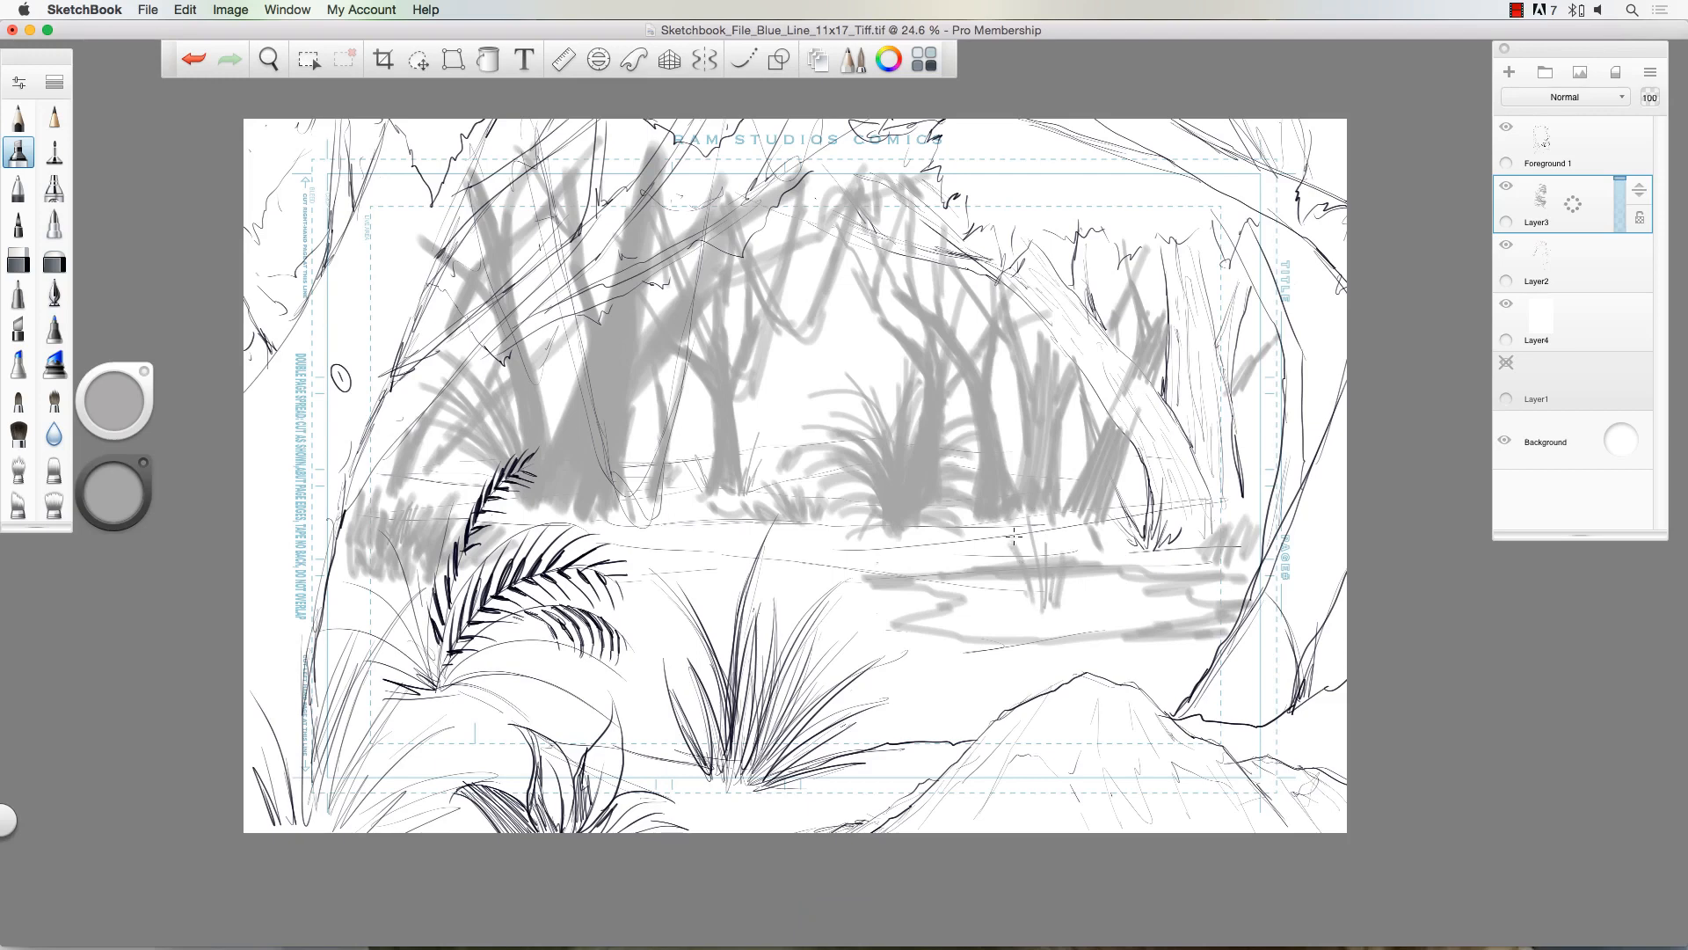
Step: Extend the reeds at the pool and outline an irregular gray shape between the fern and the large grass clump
left_click_drag(1039, 611, 1035, 494)
left_click_drag(971, 594, 961, 573)
key("bracketleft")
mouse_move(626, 567)
left_mouse_down()
mouse_move(668, 533)
mouse_move(699, 585)
mouse_move(618, 580)
mouse_move(663, 607)
mouse_move(699, 591)
left_mouse_up()
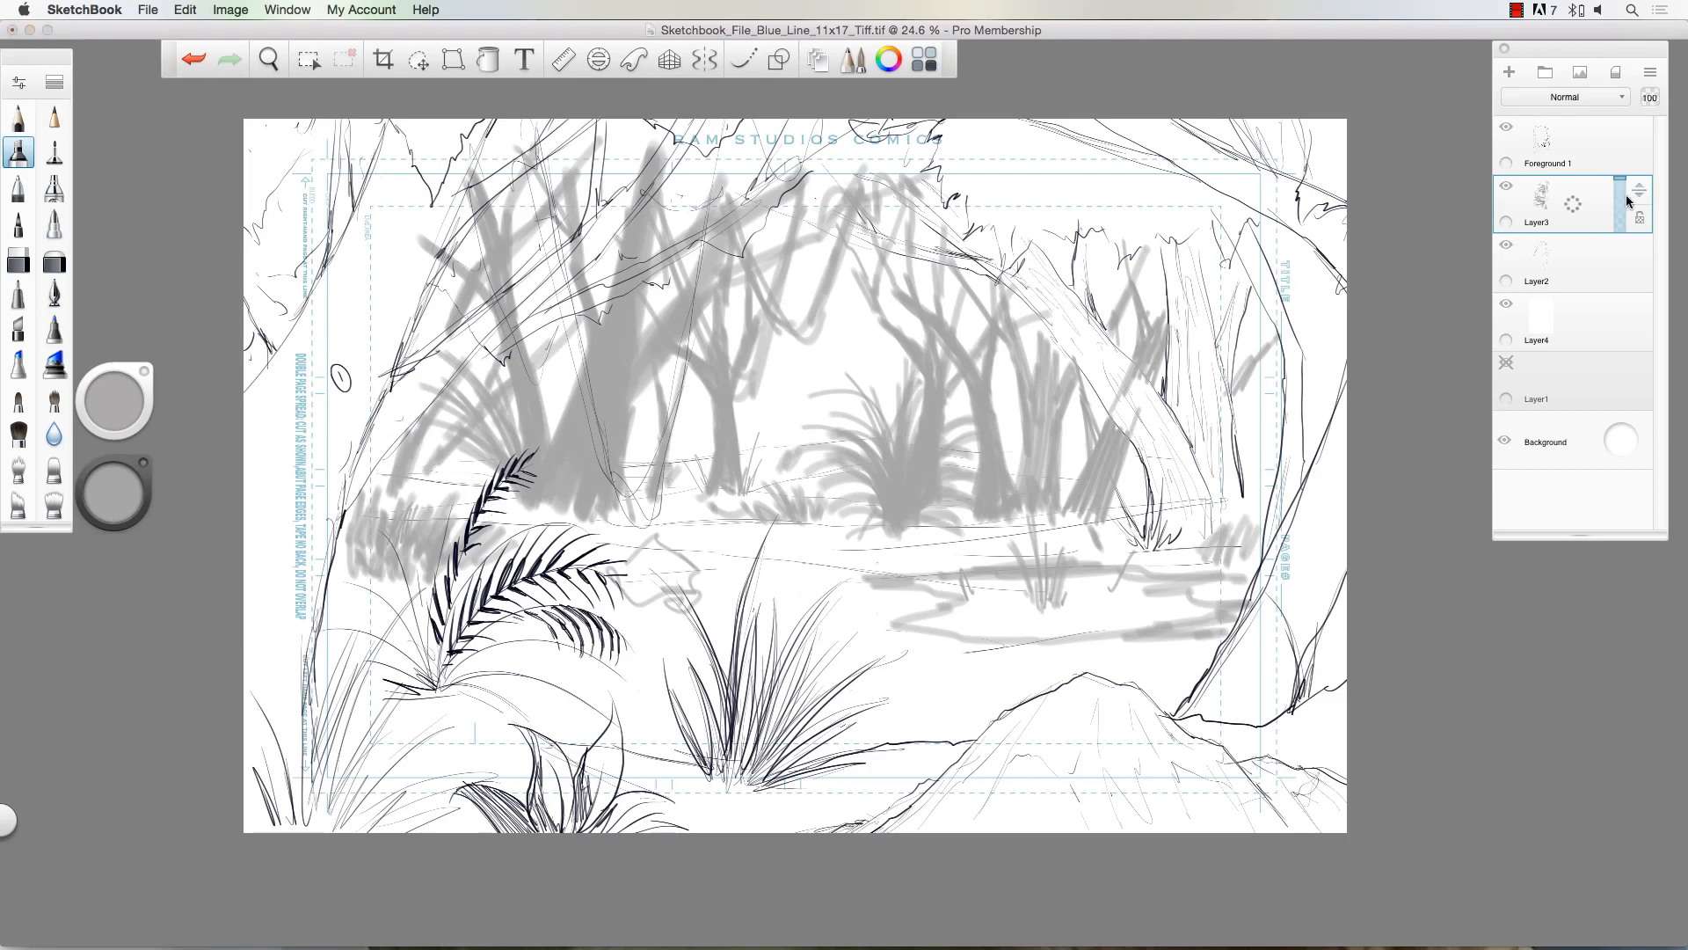
Step: Lower the opacity of Layer3 to 68
left_click_drag(1622, 200, 1622, 195)
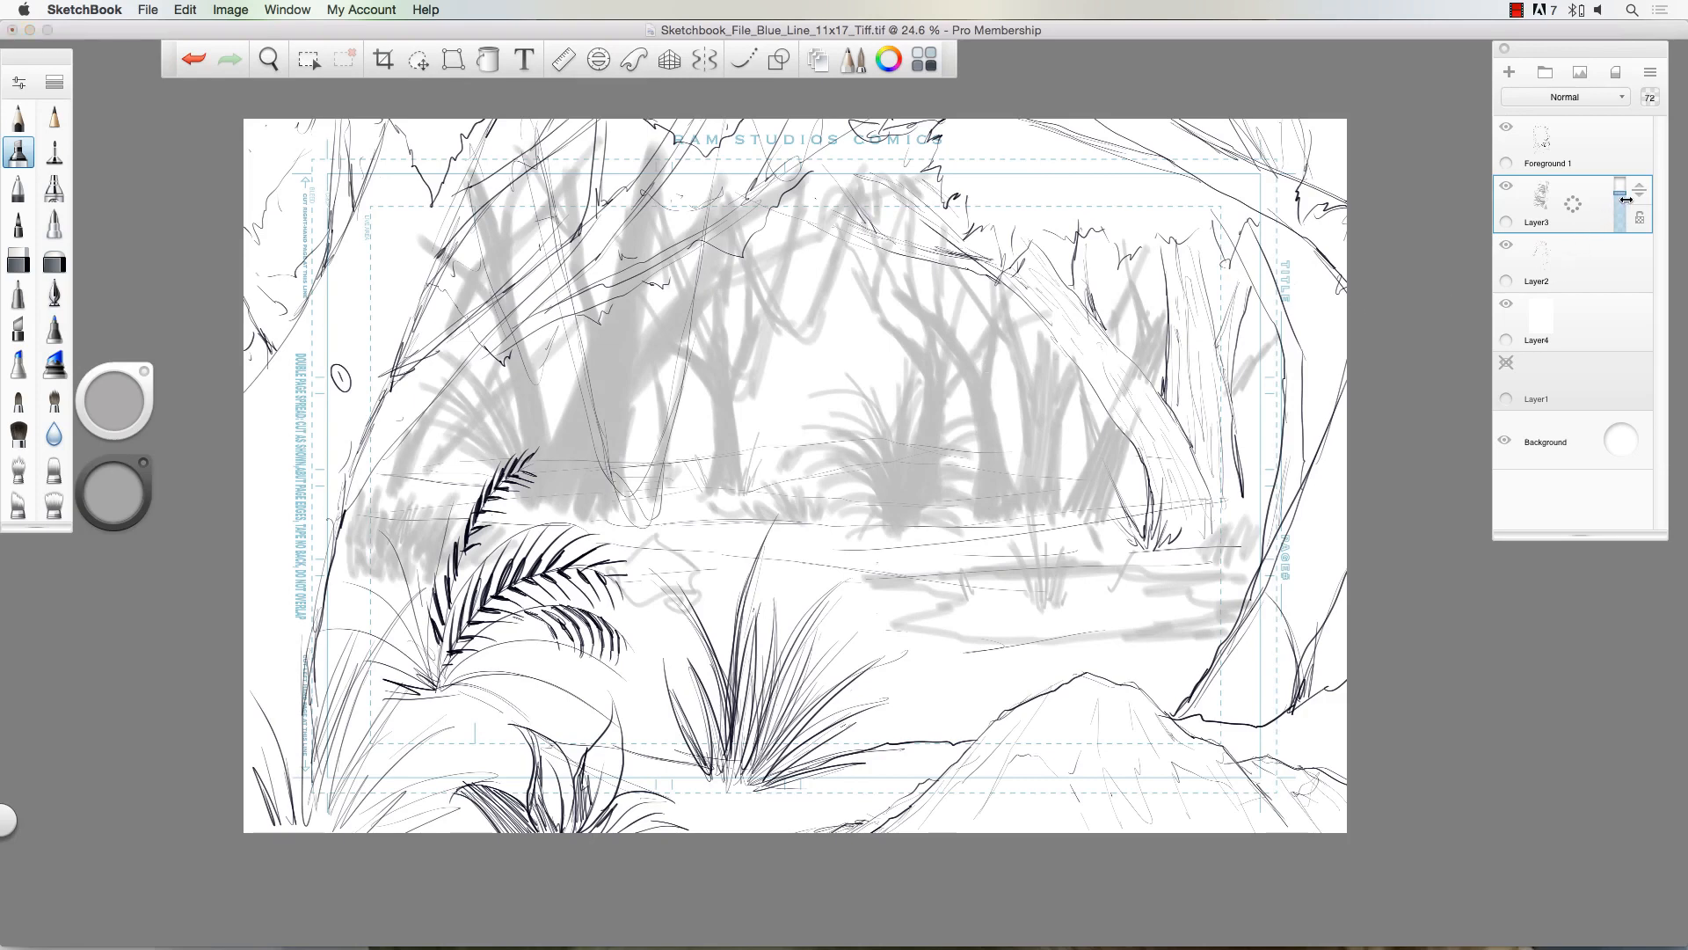
left_click_drag(1620, 193, 1622, 200)
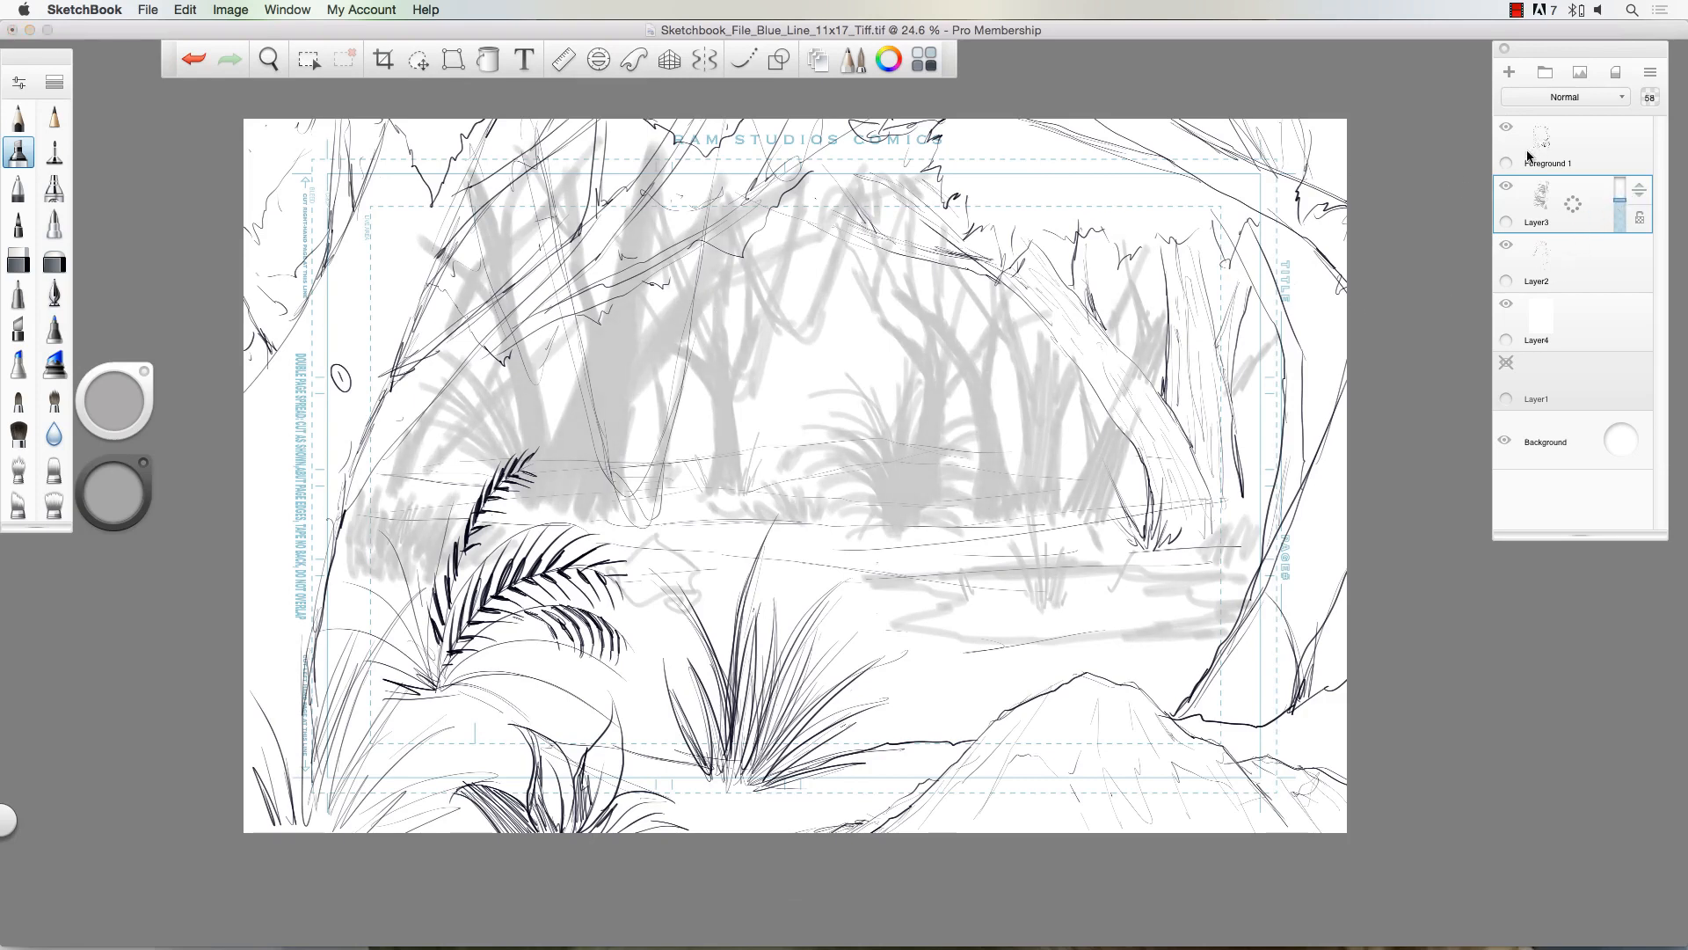
Step: Move Layer2 above Layer3 in the layer stack and toggle its visibility to check what it contains
left_click(1612, 148)
left_click(1600, 213)
left_click(1590, 276)
left_click(1623, 203)
left_click_drag(1642, 198, 1621, 280)
left_click_drag(1627, 279, 1591, 210)
left_click(1507, 190)
left_click(1506, 188)
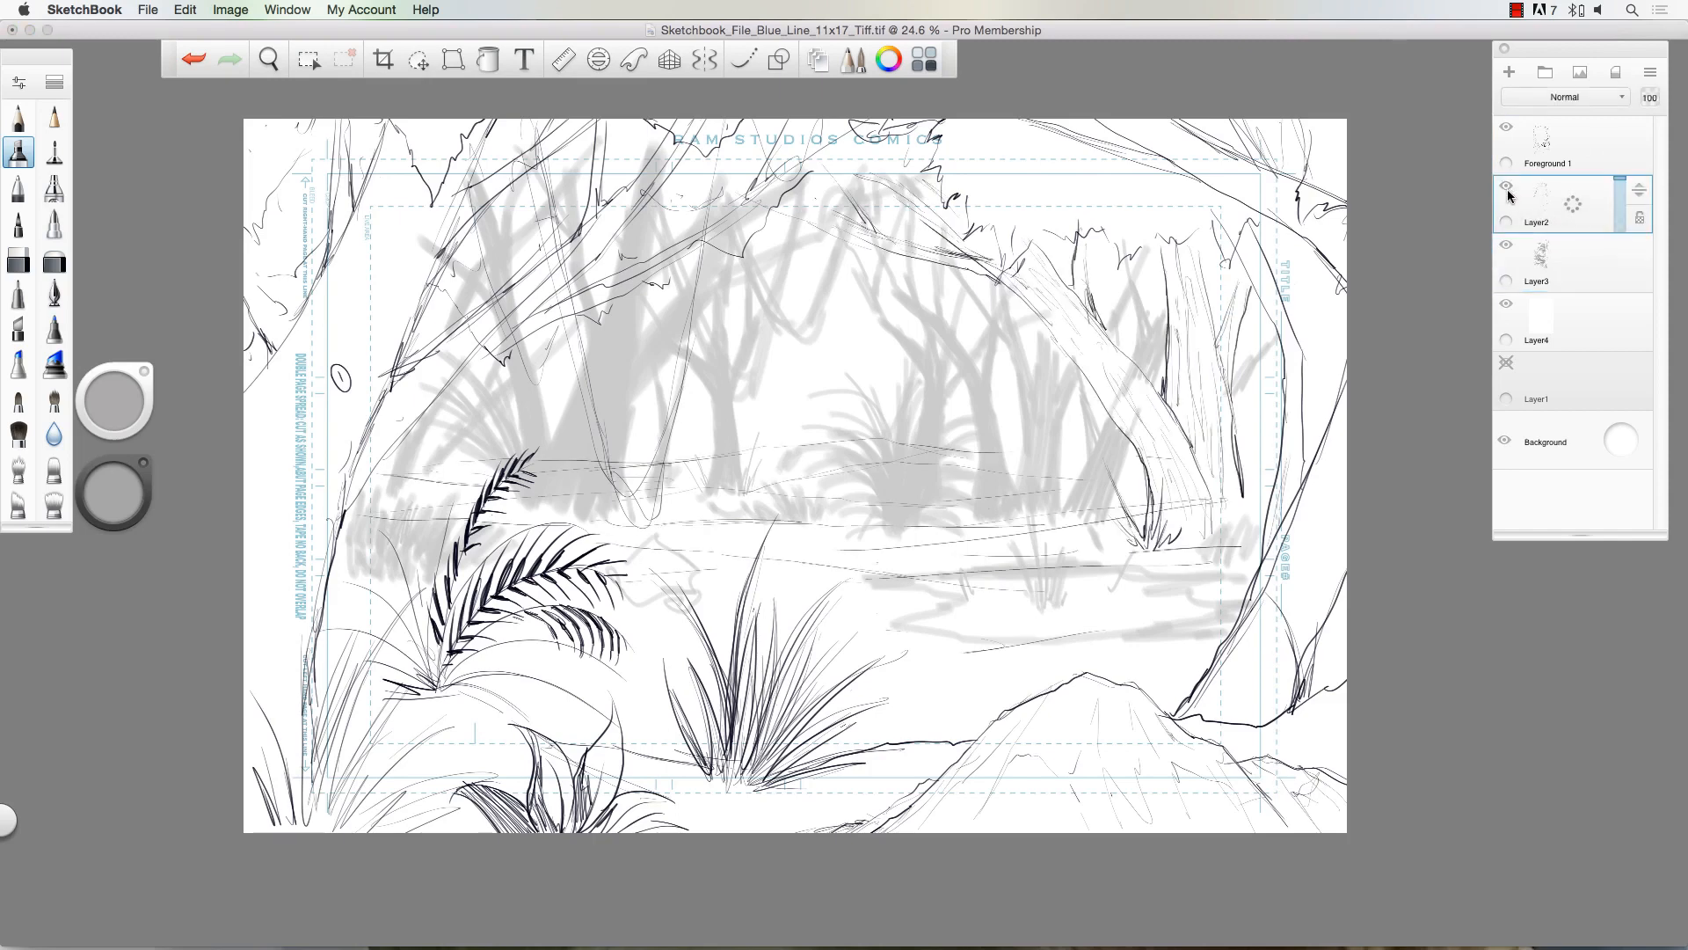
Step: Pencil thin contour lines along the trunk and branches of the small gray mid-ground tree on Layer2
left_click(18, 117)
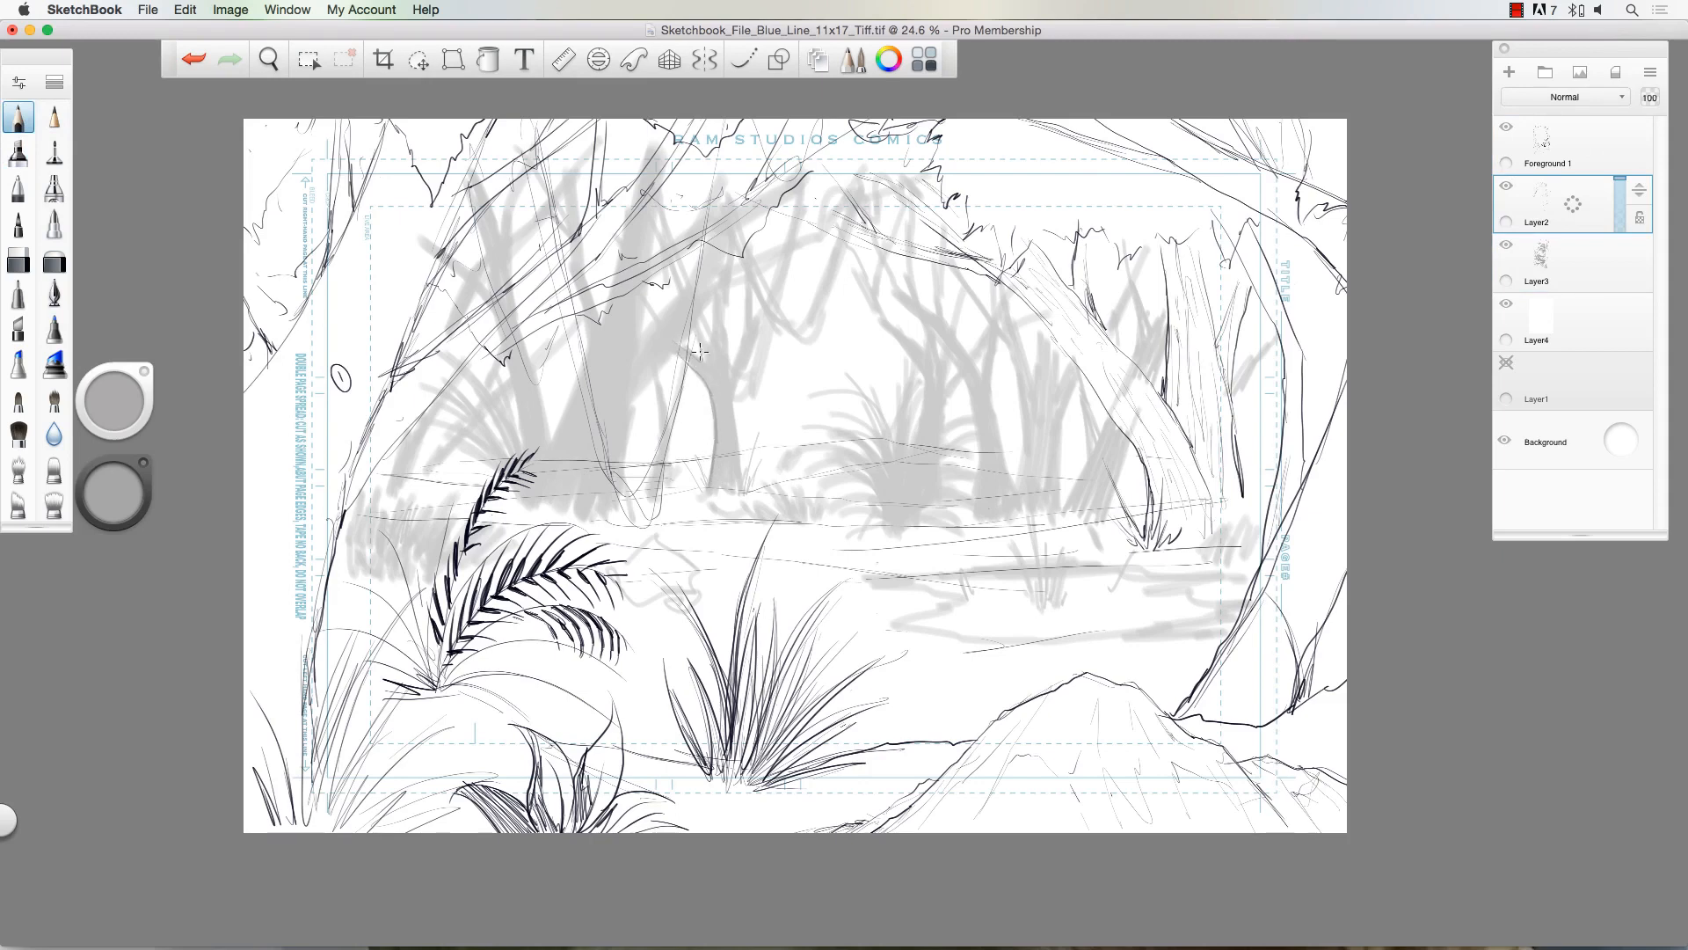
left_click_drag(736, 385, 751, 473)
mouse_move(738, 378)
left_mouse_down()
mouse_move(783, 271)
mouse_move(745, 228)
left_mouse_up()
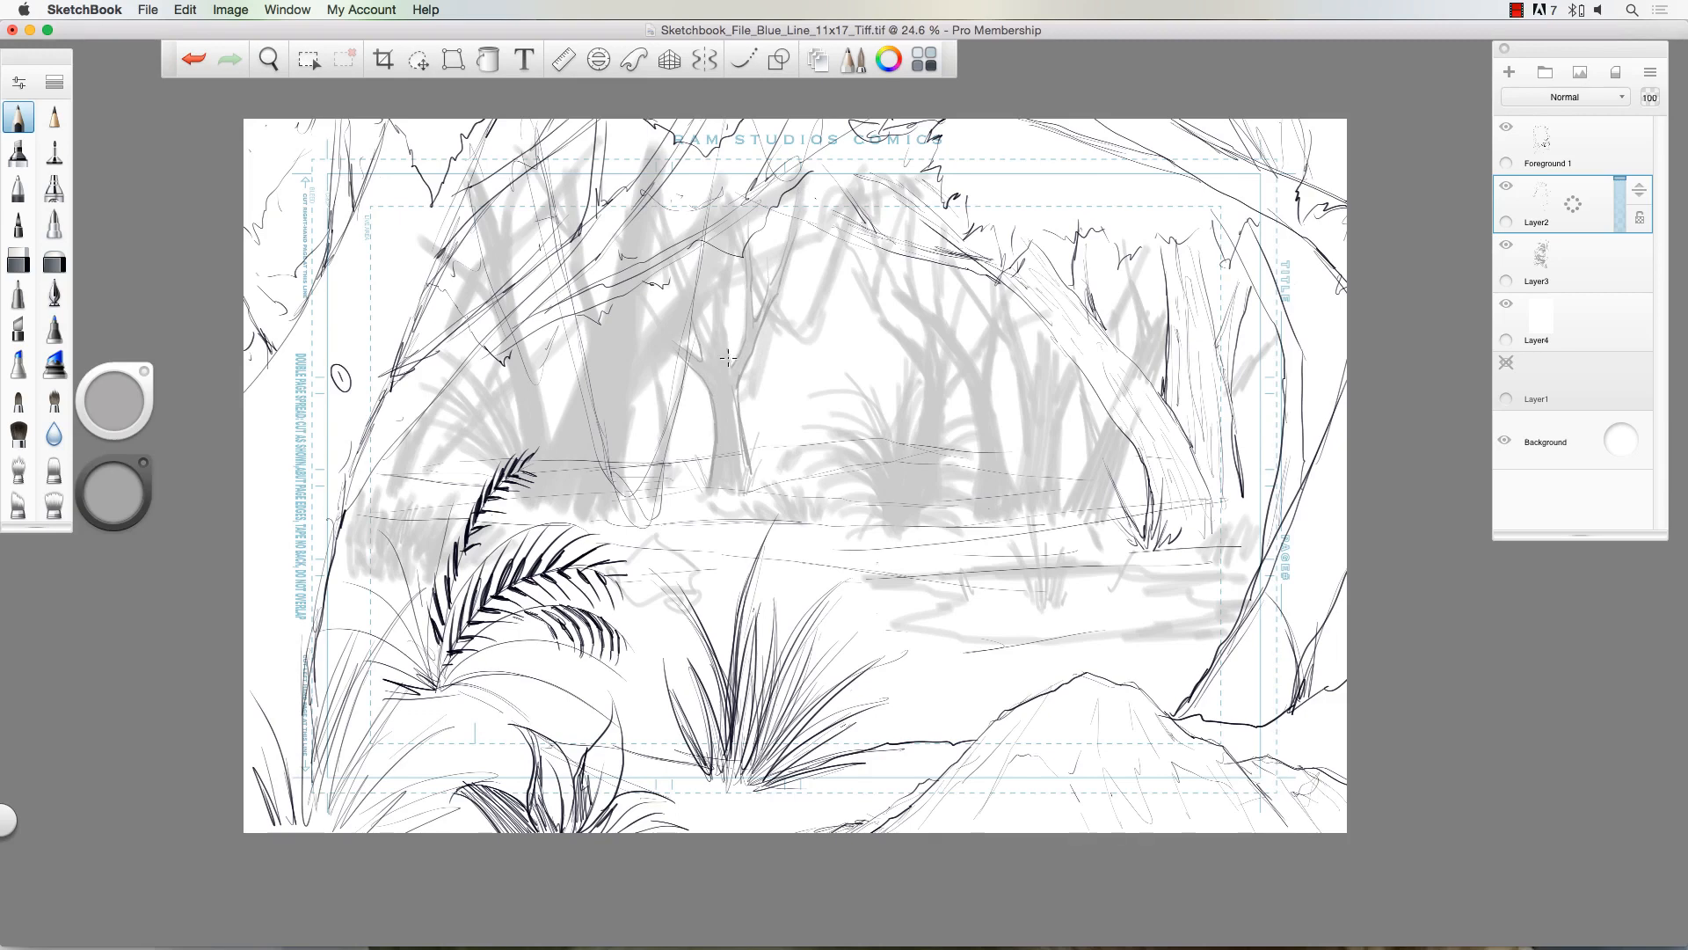
left_click_drag(724, 345, 727, 262)
left_click_drag(640, 342, 707, 233)
Step: Toggle Layer2's visibility as a check and pencil contour lines along the trunk and branches of the large gray tree
left_click(1506, 188)
left_click(1506, 187)
left_click(25, 131)
mouse_move(654, 379)
left_mouse_down()
mouse_move(628, 424)
mouse_move(620, 508)
left_mouse_up()
mouse_move(570, 413)
left_mouse_down()
mouse_move(586, 299)
mouse_move(601, 319)
mouse_move(646, 167)
mouse_move(650, 350)
left_mouse_up()
left_click_drag(573, 260, 560, 193)
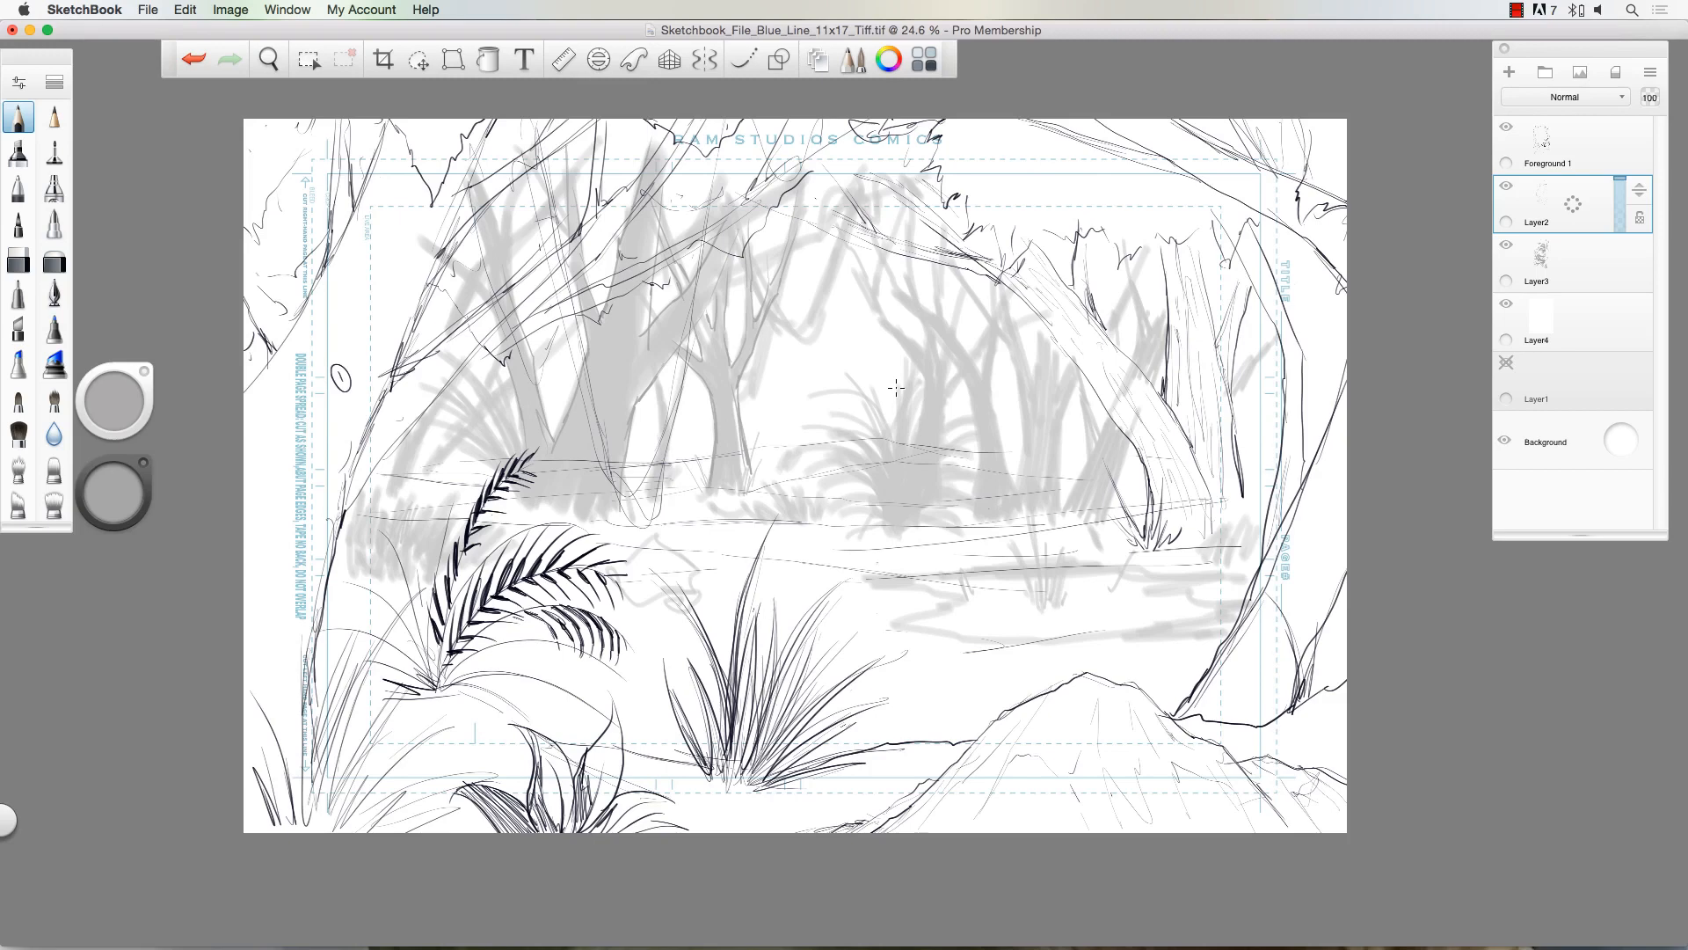
Step: Pencil a cluster of rocks over the irregular gray shape between the fern and the large grass clump
scroll(896, 387, "left", 3)
scroll(892, 386, "right", 2)
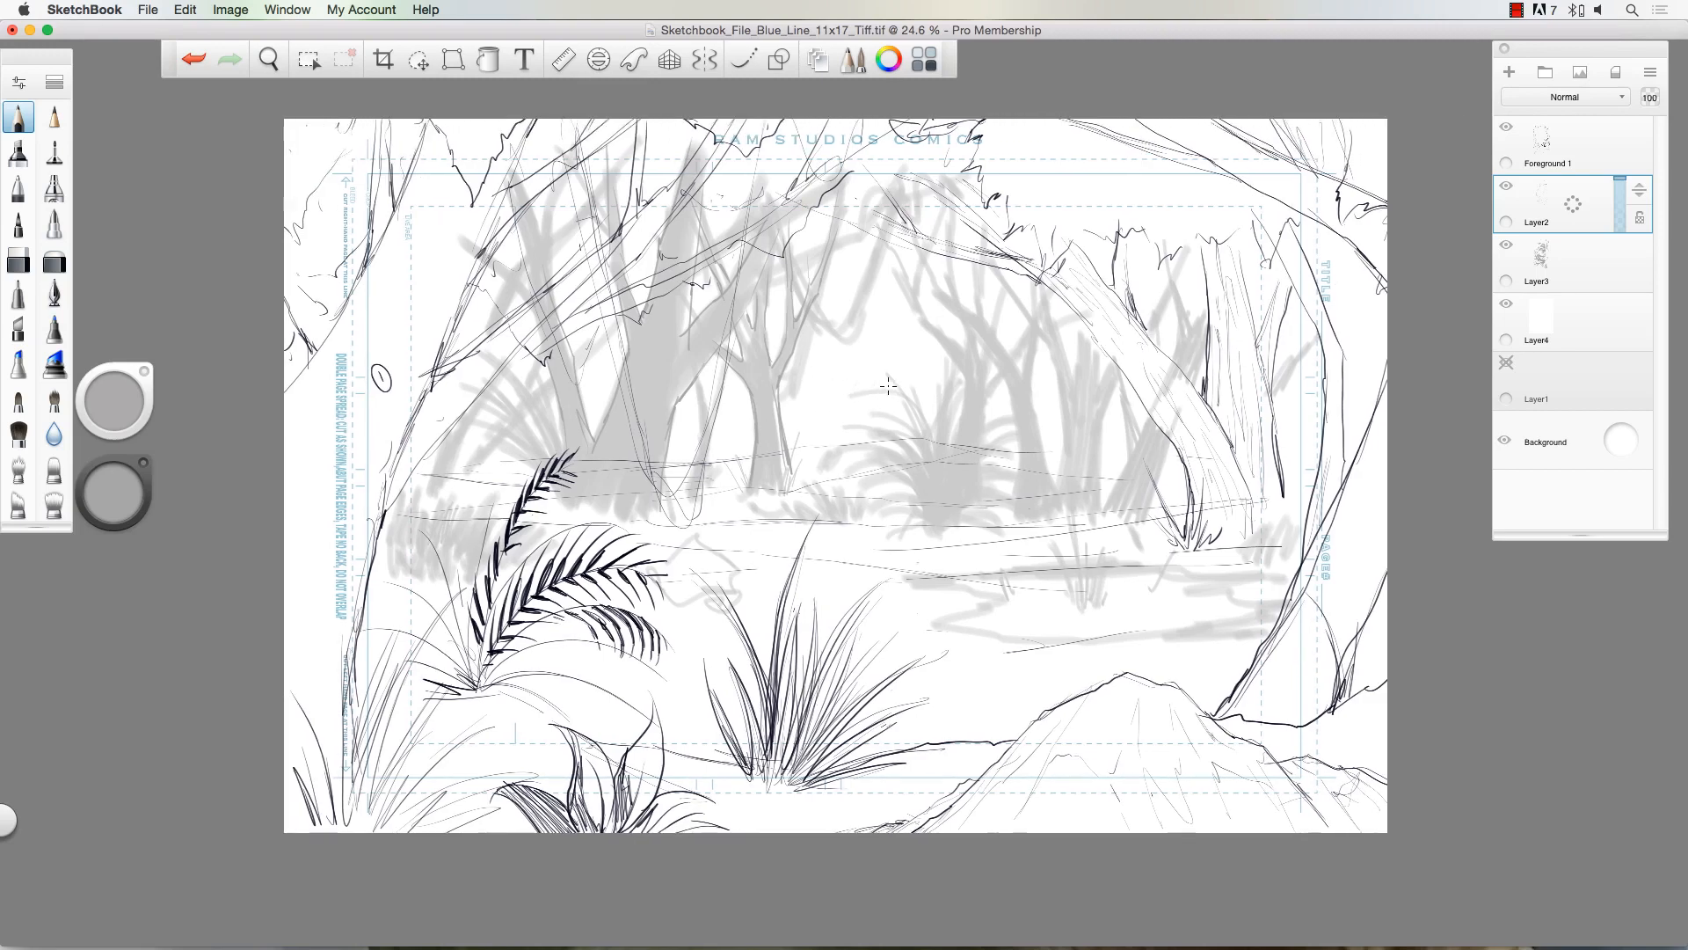
scroll(888, 386, "right", 1)
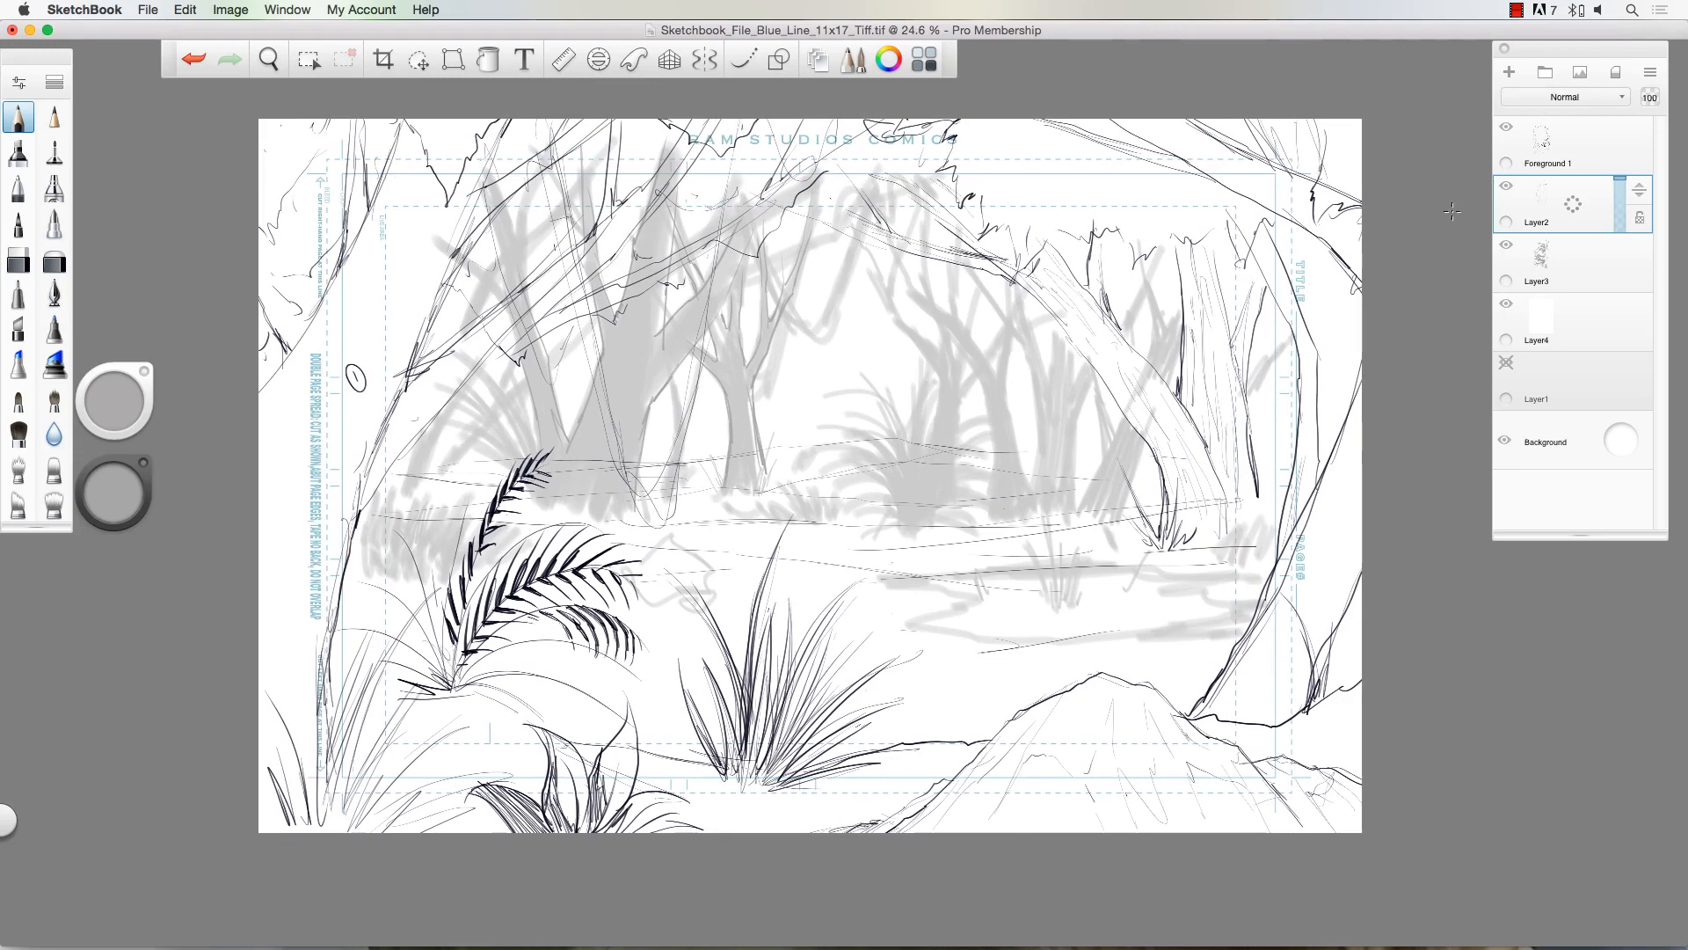
scroll(1123, 340, "right", 2)
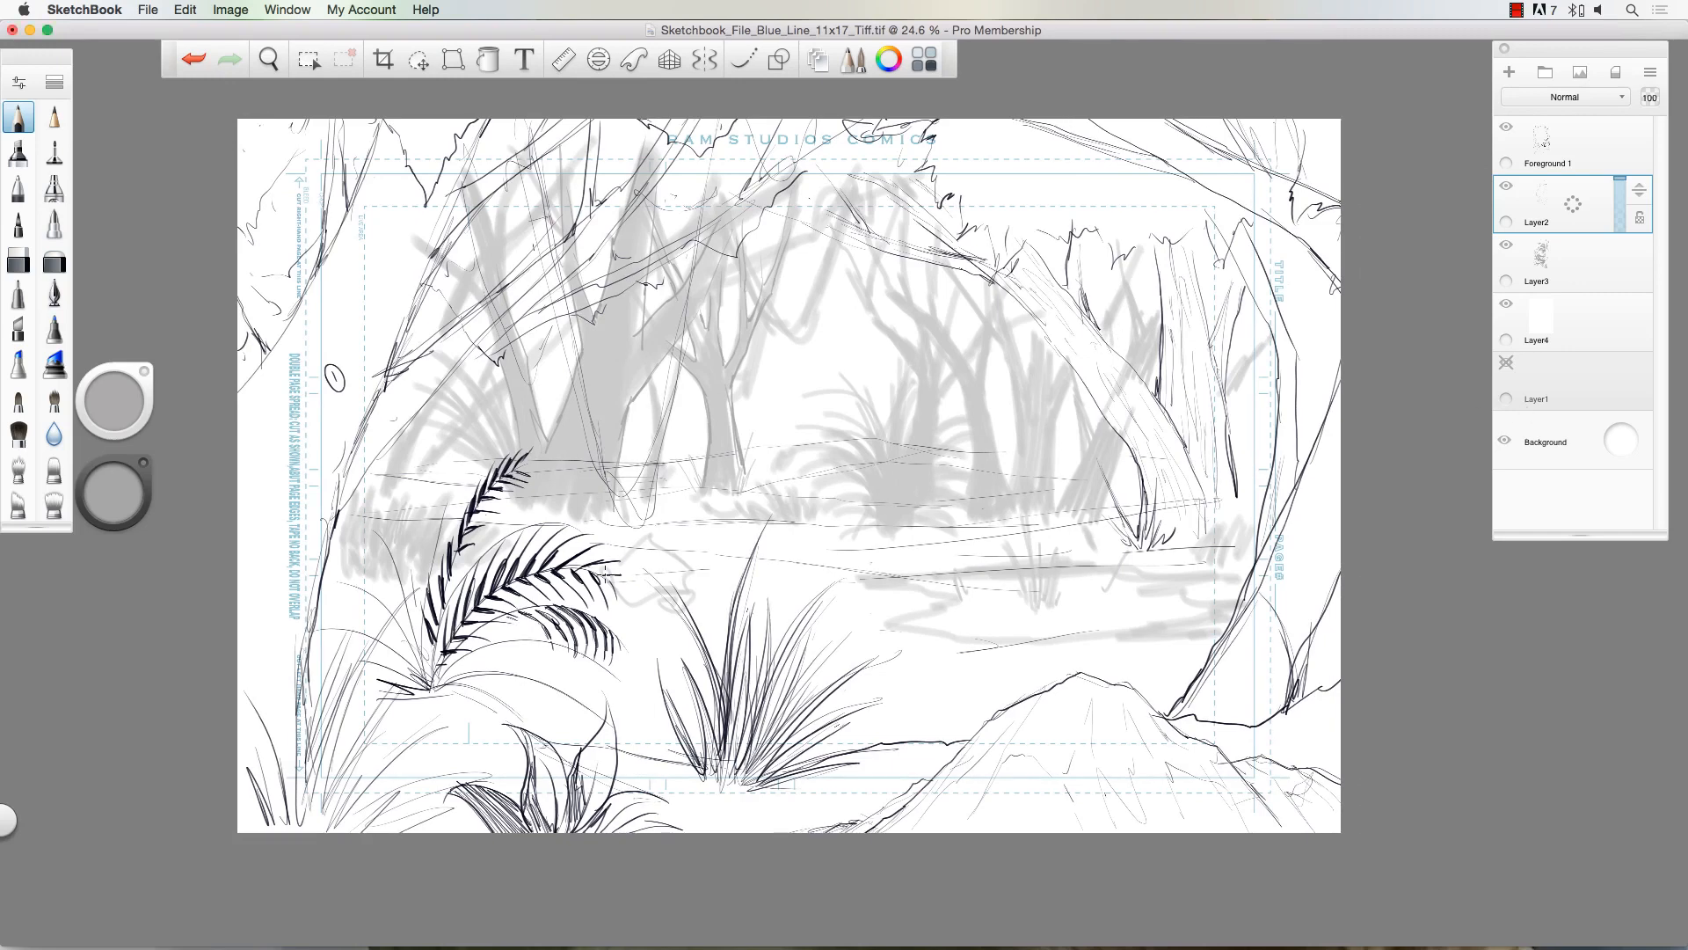
mouse_move(598, 581)
left_mouse_down()
mouse_move(641, 537)
mouse_move(672, 540)
mouse_move(714, 593)
mouse_move(616, 601)
left_mouse_up()
left_click_drag(721, 593, 738, 585)
Step: Add a new layer with a gray oval head between the small tree and the bush, and move it above Foreground 1
left_click(1506, 73)
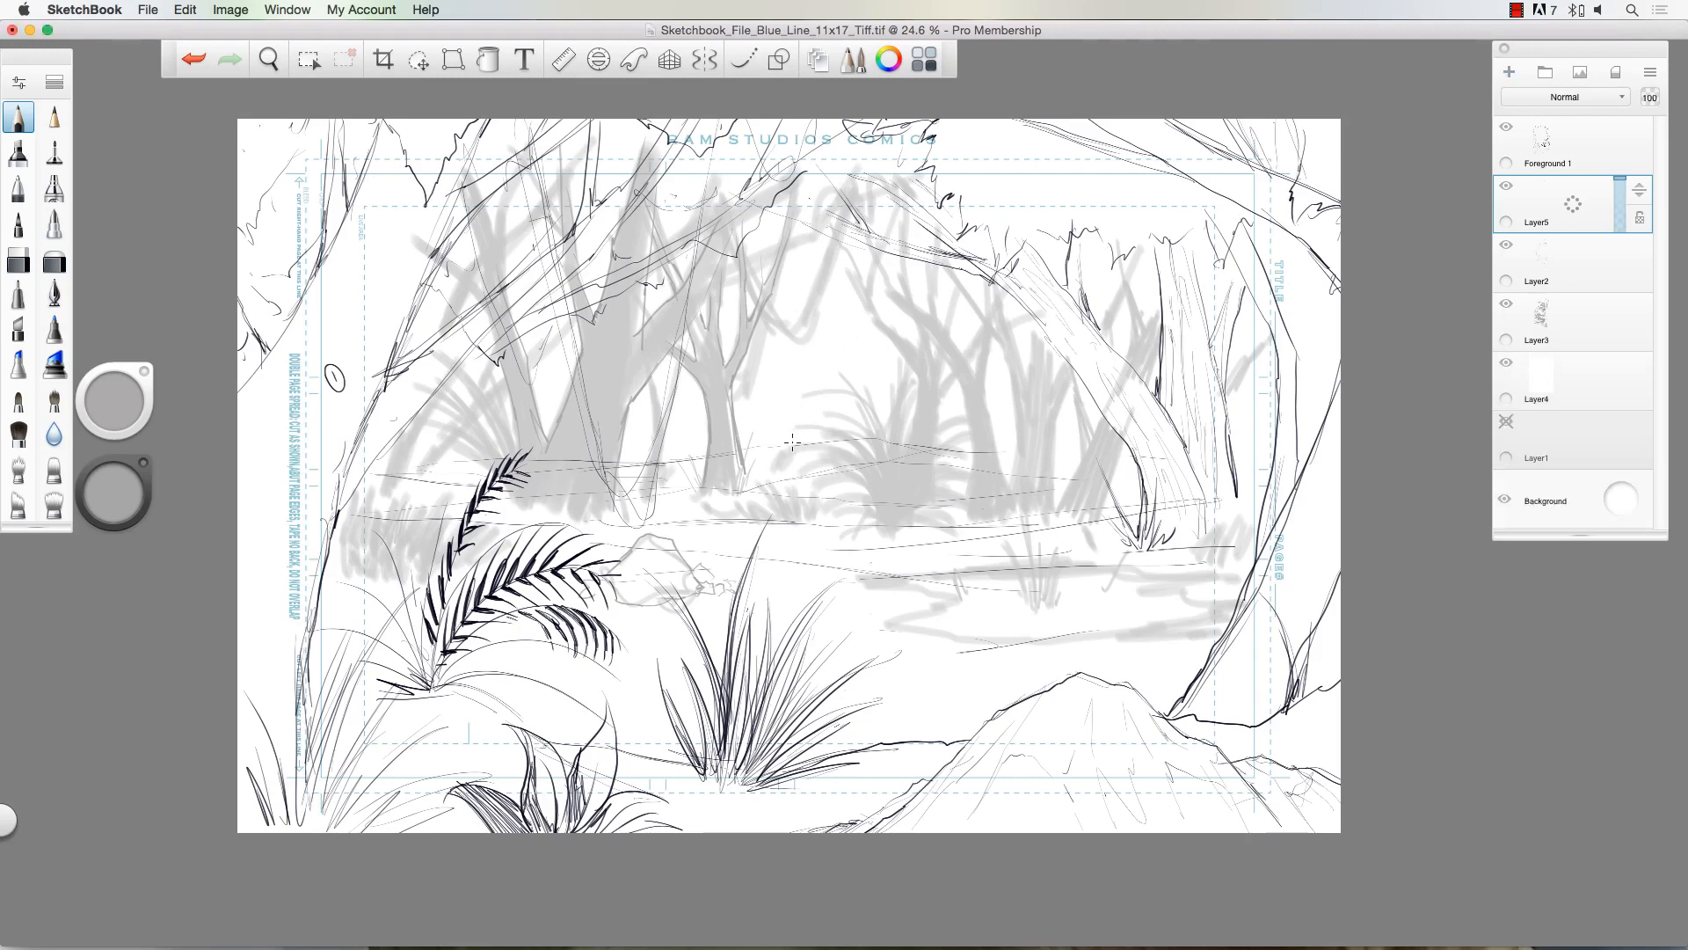
mouse_move(792, 442)
left_mouse_down()
mouse_move(802, 454)
mouse_move(803, 415)
left_mouse_up()
left_click(54, 117)
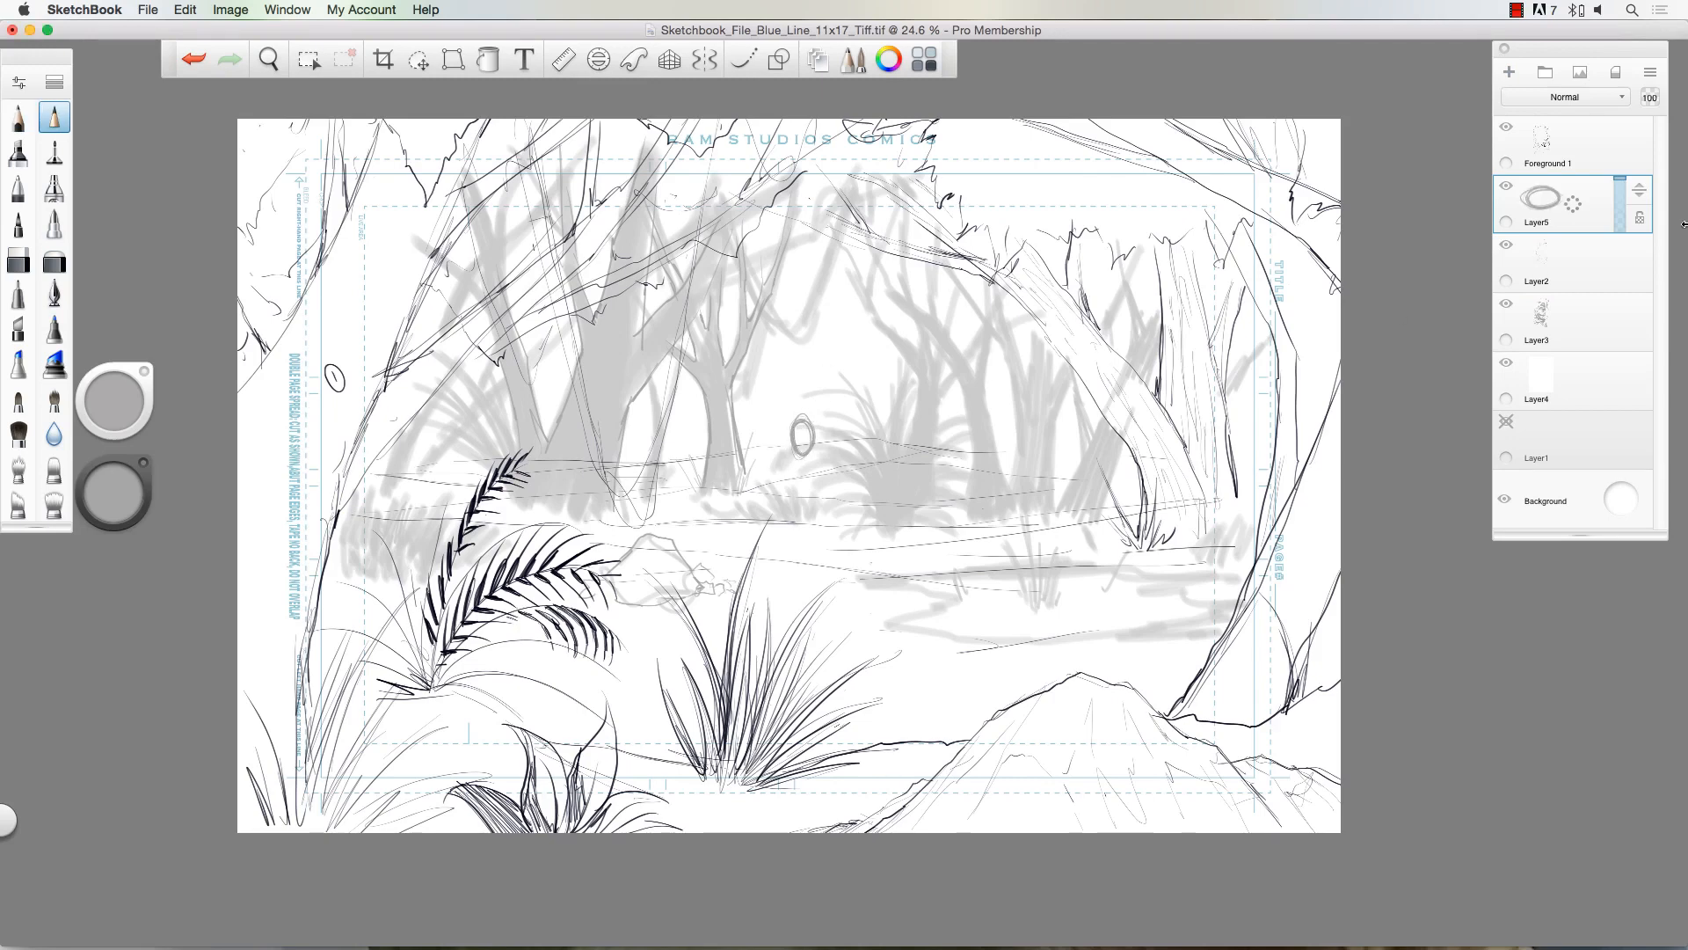
left_click_drag(1639, 190, 1638, 142)
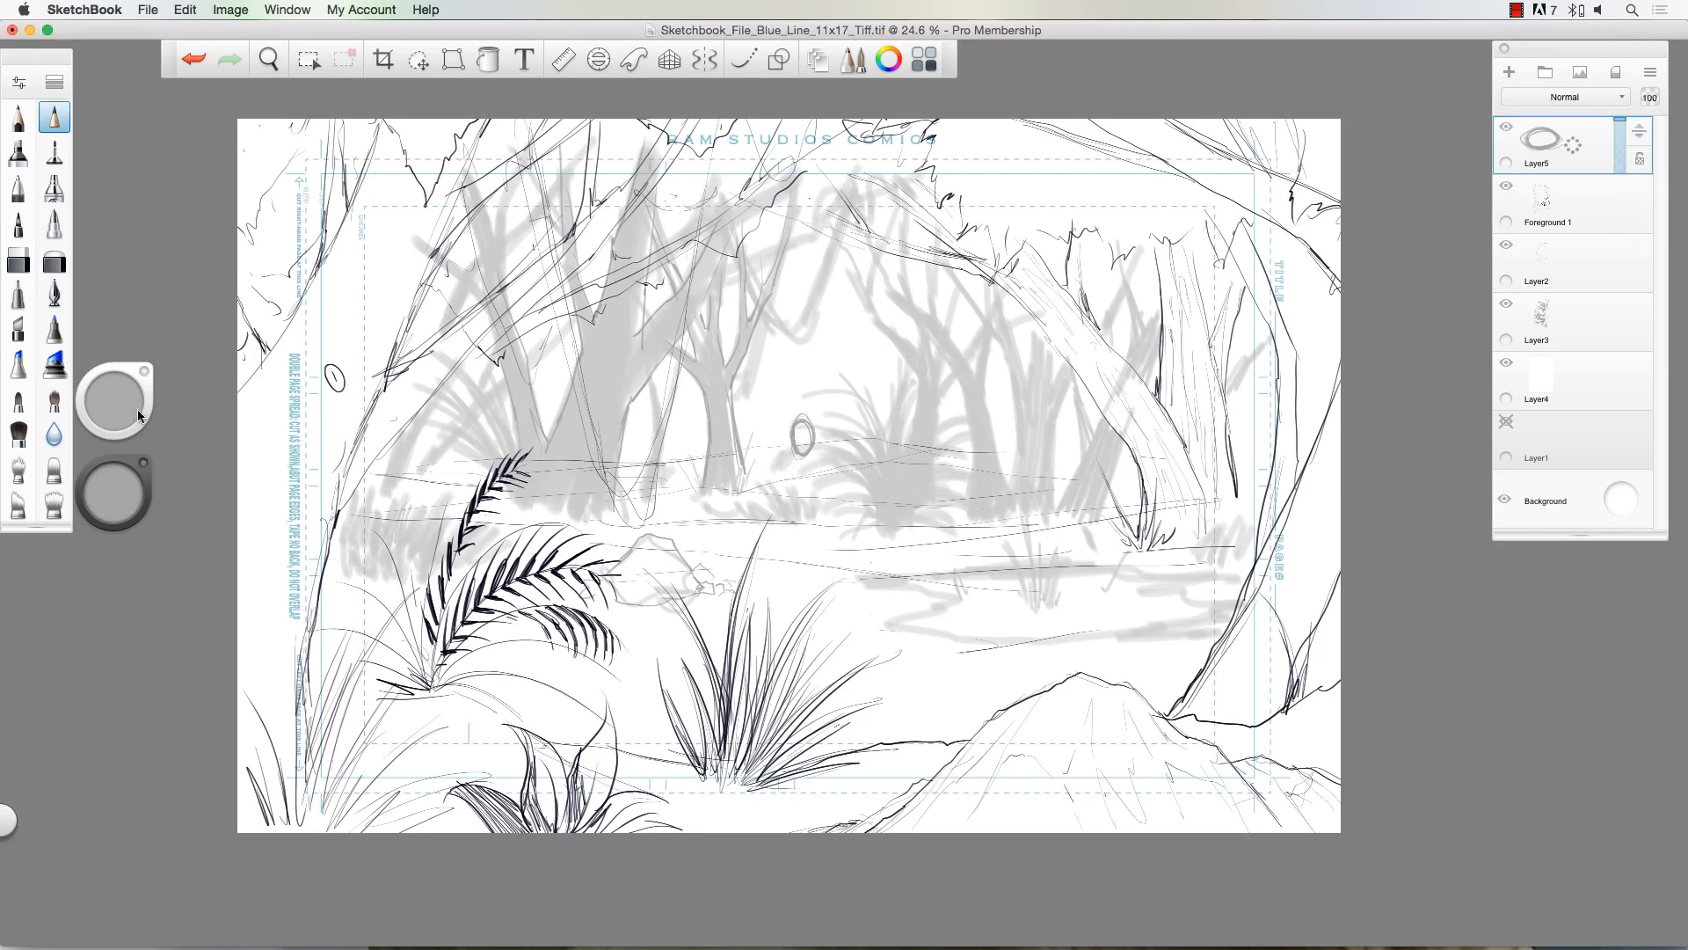
Step: Sketch a standing figure's head, torso, raised arms and upper legs in dark navy pencil around the oval
left_click(126, 496)
left_click(18, 117)
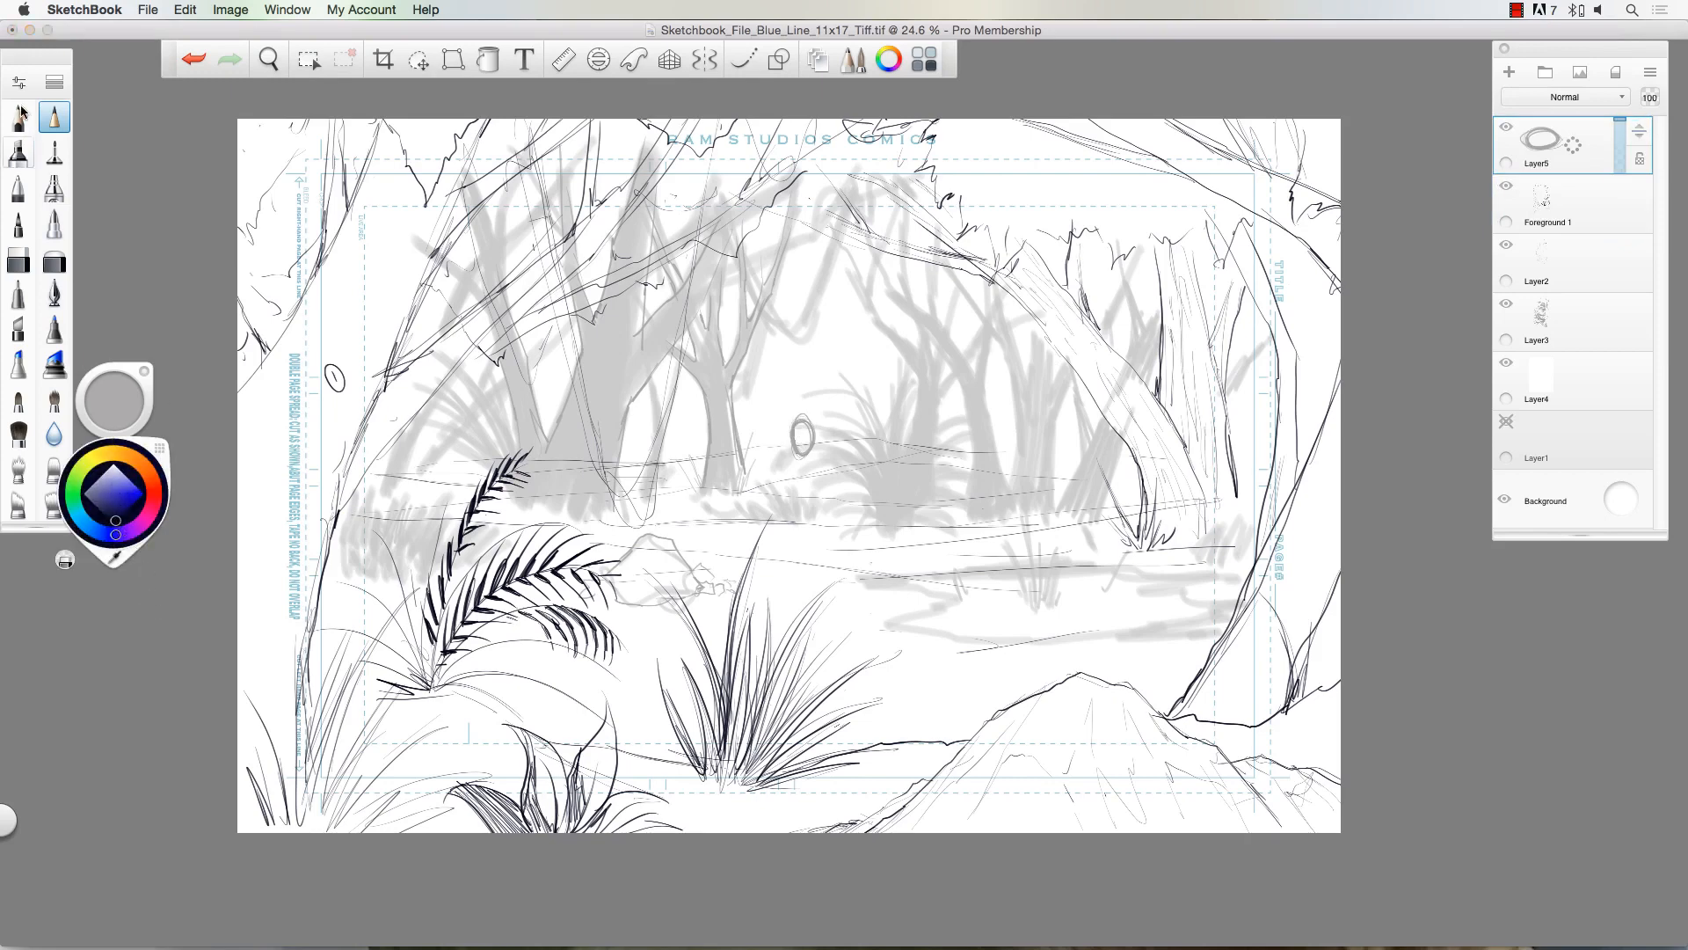
mouse_move(802, 418)
left_mouse_down()
mouse_move(789, 455)
mouse_move(814, 425)
mouse_move(805, 466)
mouse_move(791, 467)
mouse_move(834, 458)
mouse_move(773, 465)
mouse_move(804, 528)
mouse_move(837, 466)
mouse_move(866, 479)
mouse_move(879, 451)
left_mouse_up()
mouse_move(761, 479)
left_mouse_down()
mouse_move(740, 491)
mouse_move(718, 458)
mouse_move(747, 486)
mouse_move(775, 469)
mouse_move(798, 532)
mouse_move(837, 470)
mouse_move(783, 535)
mouse_move(826, 529)
mouse_move(836, 575)
mouse_move(809, 558)
left_mouse_up()
mouse_move(788, 540)
left_mouse_down()
mouse_move(839, 593)
mouse_move(833, 560)
mouse_move(842, 604)
mouse_move(785, 545)
mouse_move(778, 605)
mouse_move(816, 574)
mouse_move(843, 604)
mouse_move(857, 682)
left_mouse_up()
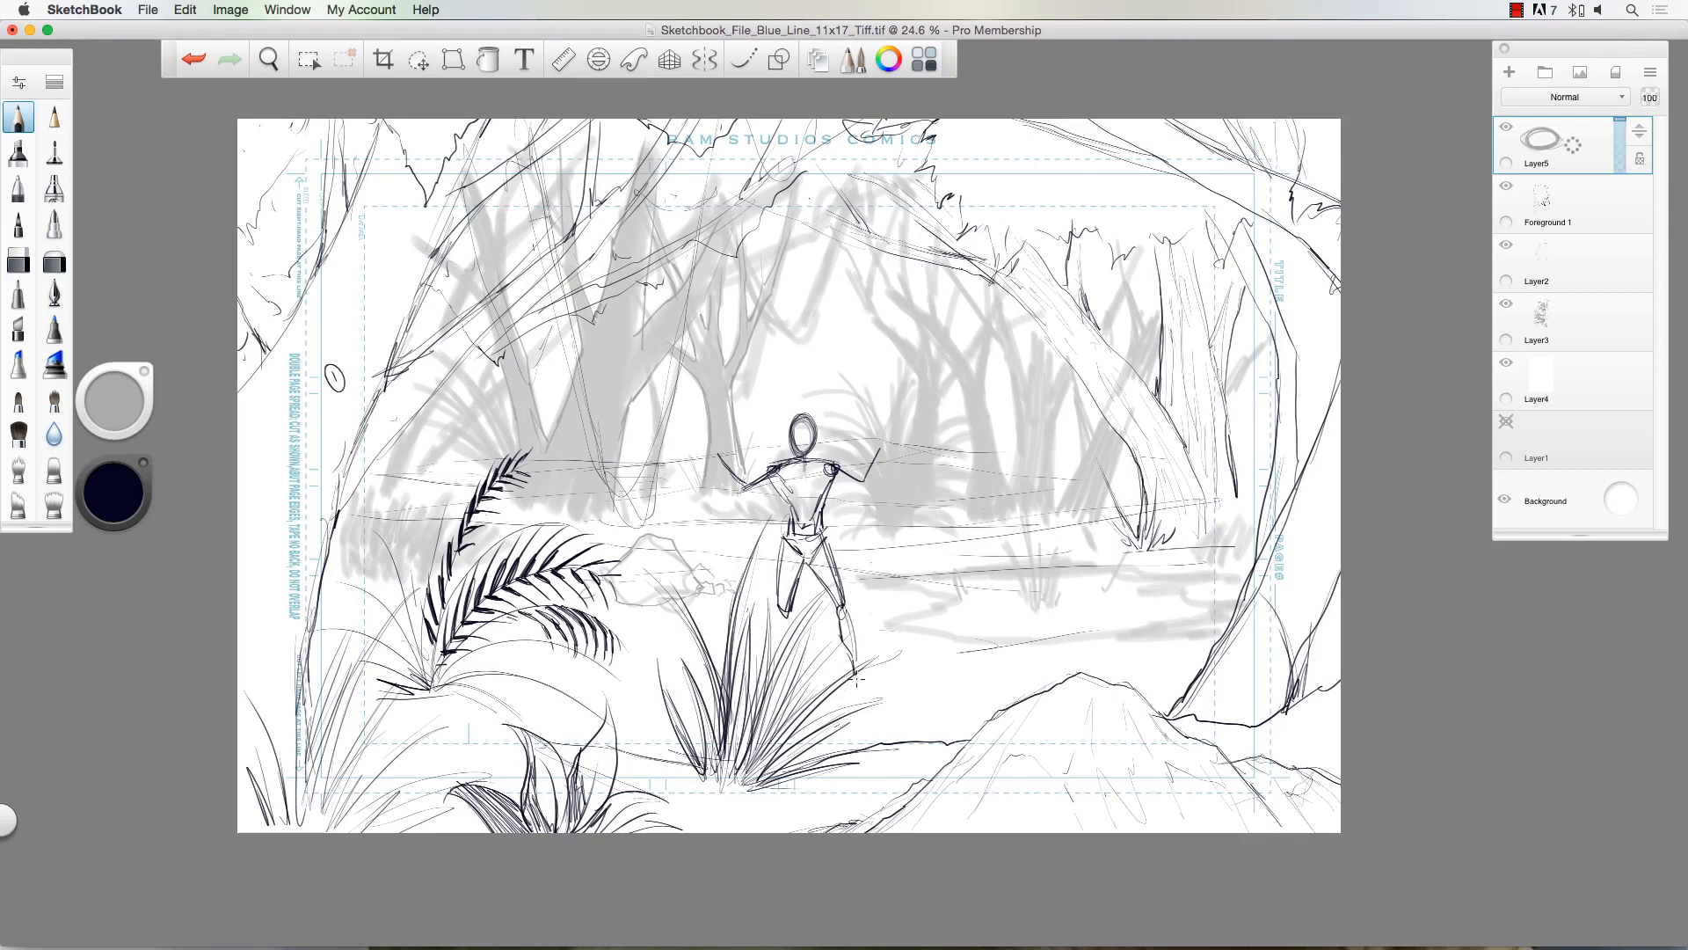
Step: Complete the figure's lower legs and forearms, and add open hands and bare feet
left_click_drag(845, 609, 858, 679)
left_click_drag(785, 601, 784, 684)
mouse_move(779, 502)
left_mouse_down()
mouse_move(833, 454)
mouse_move(864, 478)
mouse_move(879, 454)
mouse_move(864, 491)
mouse_move(759, 461)
mouse_move(738, 494)
mouse_move(721, 450)
left_mouse_up()
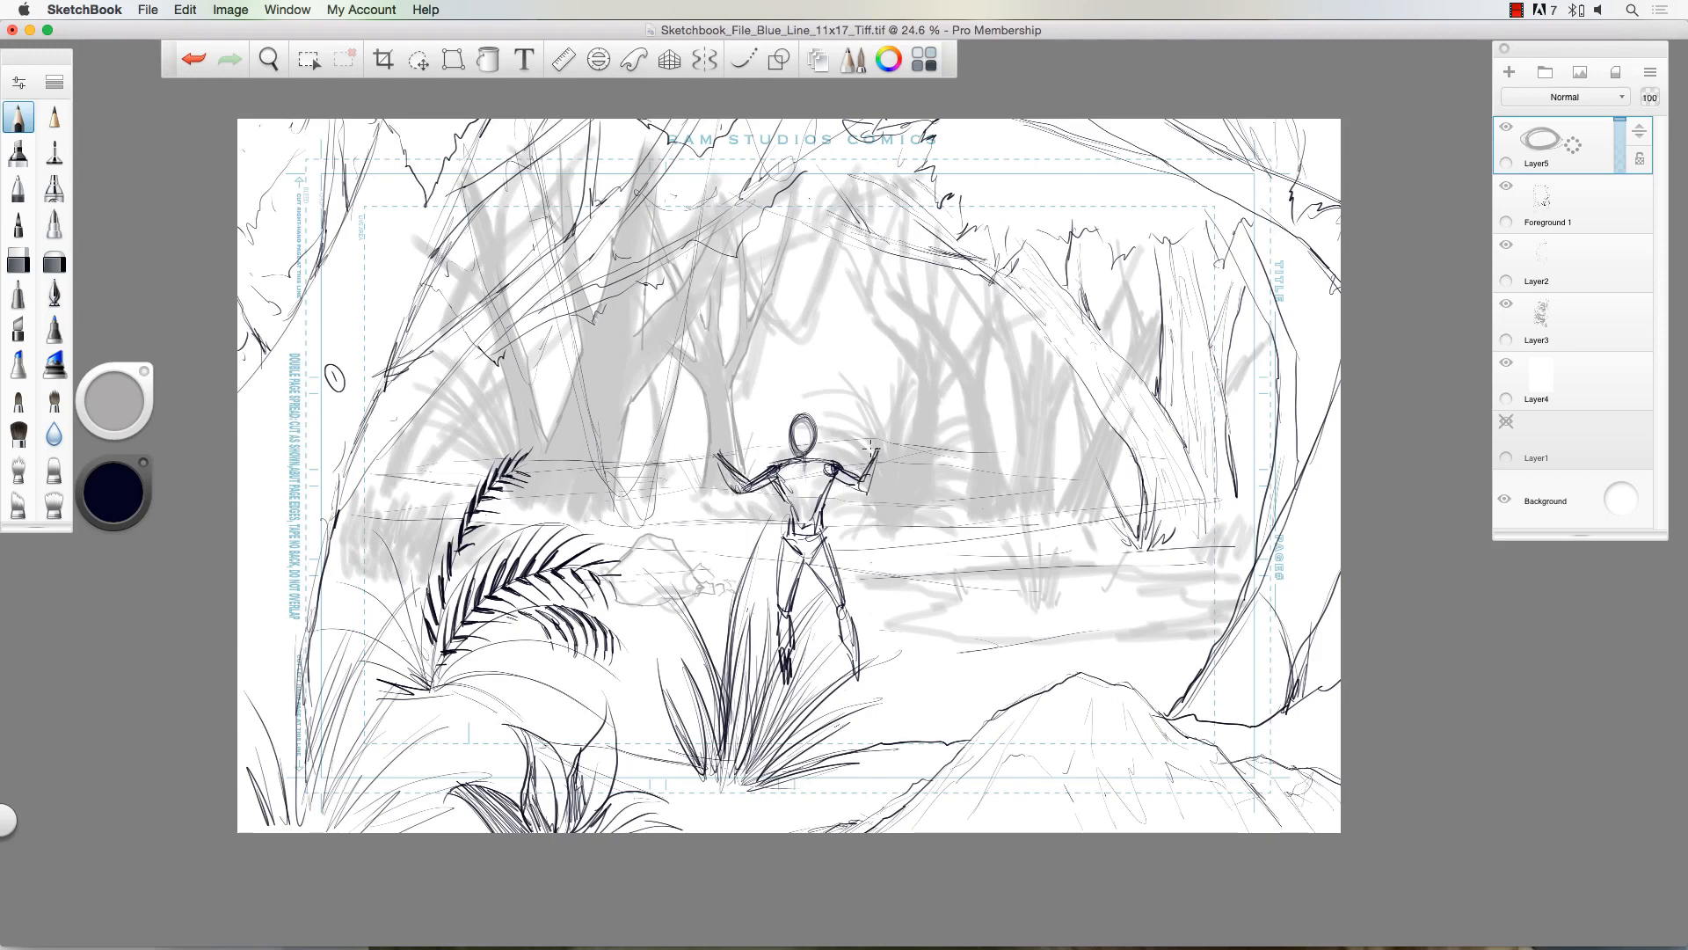
left_click_drag(871, 444, 890, 447)
mouse_move(728, 444)
left_mouse_down()
mouse_move(686, 453)
mouse_move(696, 466)
left_mouse_up()
mouse_move(793, 429)
left_mouse_down()
mouse_move(818, 467)
mouse_move(783, 490)
mouse_move(817, 491)
mouse_move(796, 545)
mouse_move(830, 561)
left_mouse_up()
left_click_drag(821, 523, 840, 589)
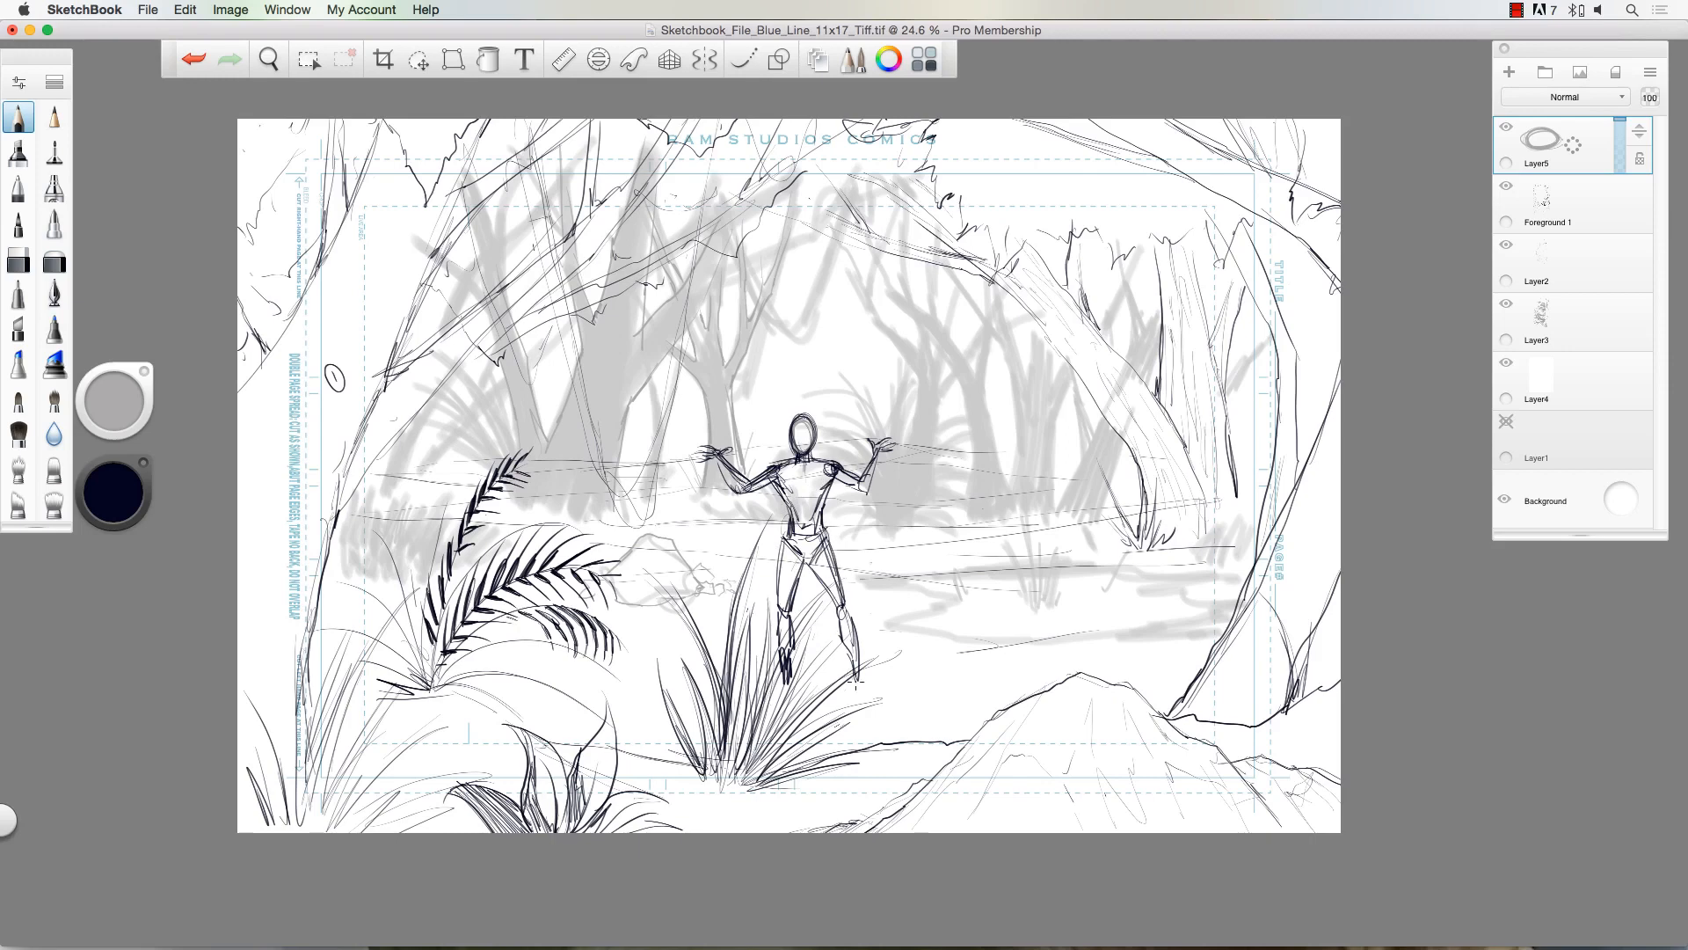
left_click_drag(863, 673, 880, 703)
left_click_drag(774, 677, 791, 712)
Step: Draw the figure's face and spiky hair and dress it in baggy shorts with circle patterns
left_click_drag(790, 526, 782, 552)
mouse_move(784, 529)
left_mouse_down()
mouse_move(779, 557)
mouse_move(783, 544)
left_mouse_up()
left_click_drag(799, 424, 810, 436)
mouse_move(794, 437)
left_mouse_down()
mouse_move(807, 446)
mouse_move(793, 409)
mouse_move(811, 410)
mouse_move(785, 445)
mouse_move(862, 485)
left_mouse_up()
mouse_move(763, 473)
left_mouse_down()
mouse_move(743, 491)
mouse_move(830, 532)
mouse_move(777, 584)
mouse_move(806, 601)
mouse_move(767, 610)
mouse_move(814, 603)
left_mouse_up()
mouse_move(812, 566)
left_mouse_down()
mouse_move(831, 608)
mouse_move(862, 588)
left_mouse_up()
mouse_move(827, 530)
left_mouse_down()
mouse_move(859, 594)
mouse_move(828, 549)
mouse_move(837, 571)
mouse_move(783, 557)
mouse_move(803, 590)
left_mouse_up()
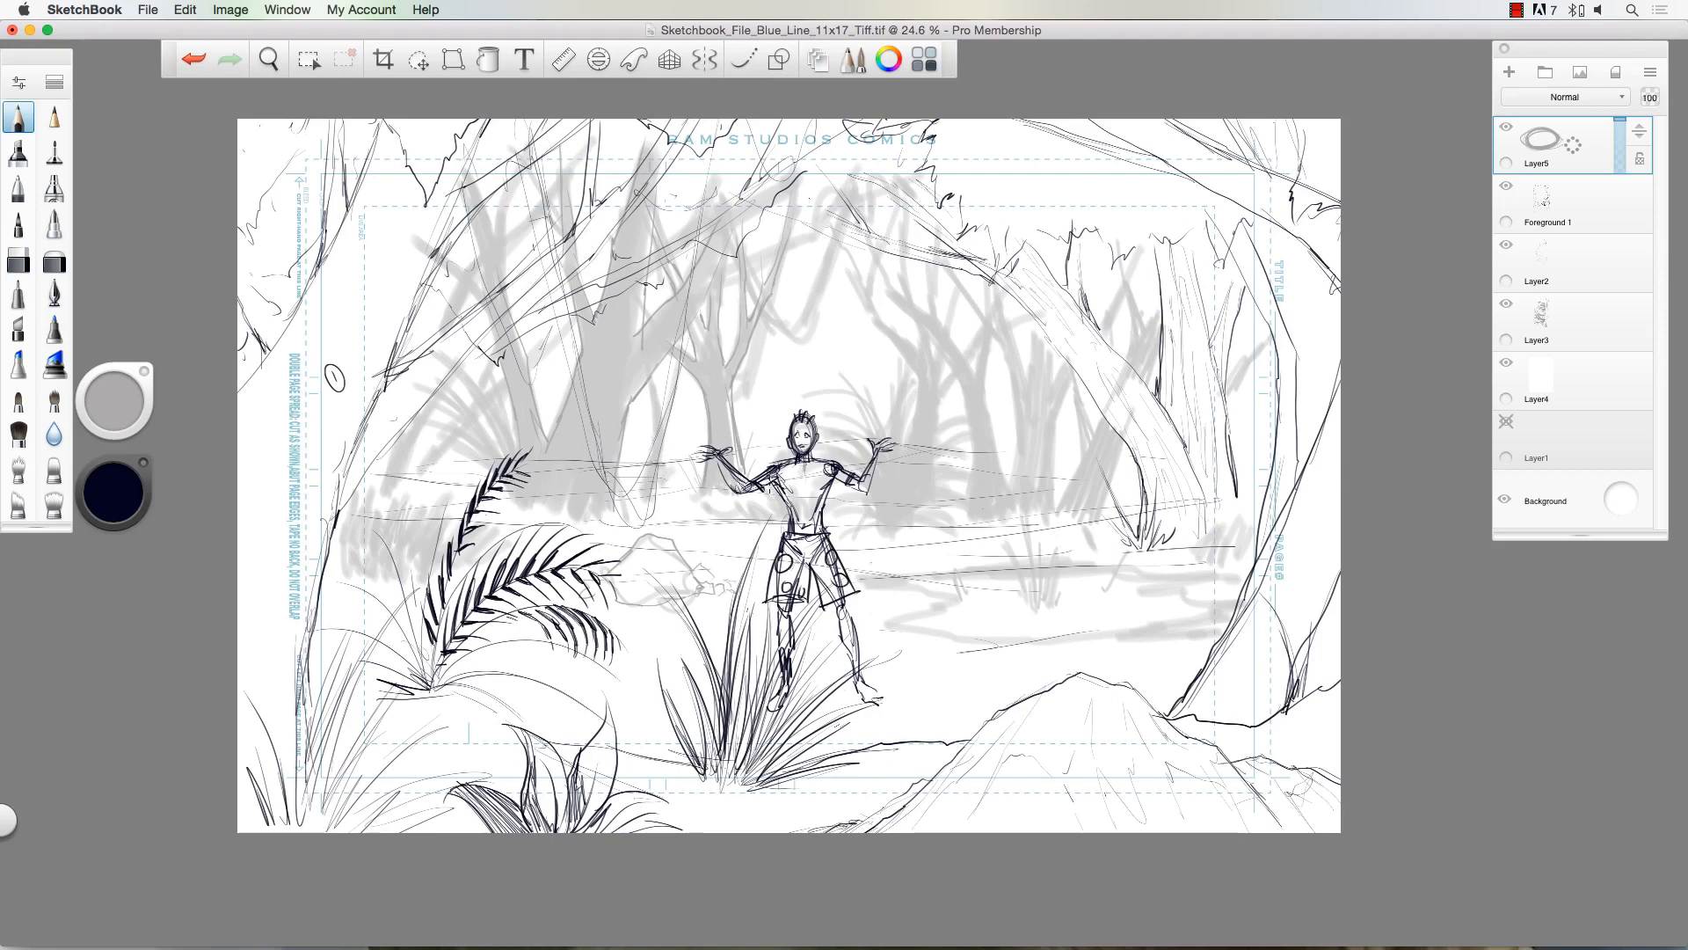
Step: Add a short-sleeved V-neck shirt to the figure and touch up the head and shorts
mouse_move(772, 480)
left_mouse_down()
mouse_move(779, 519)
mouse_move(823, 517)
left_mouse_up()
left_click_drag(815, 513, 835, 520)
mouse_move(776, 515)
left_mouse_down()
mouse_move(800, 520)
mouse_move(833, 478)
mouse_move(800, 487)
mouse_move(823, 463)
mouse_move(853, 484)
mouse_move(755, 483)
left_mouse_up()
left_click_drag(758, 480, 778, 519)
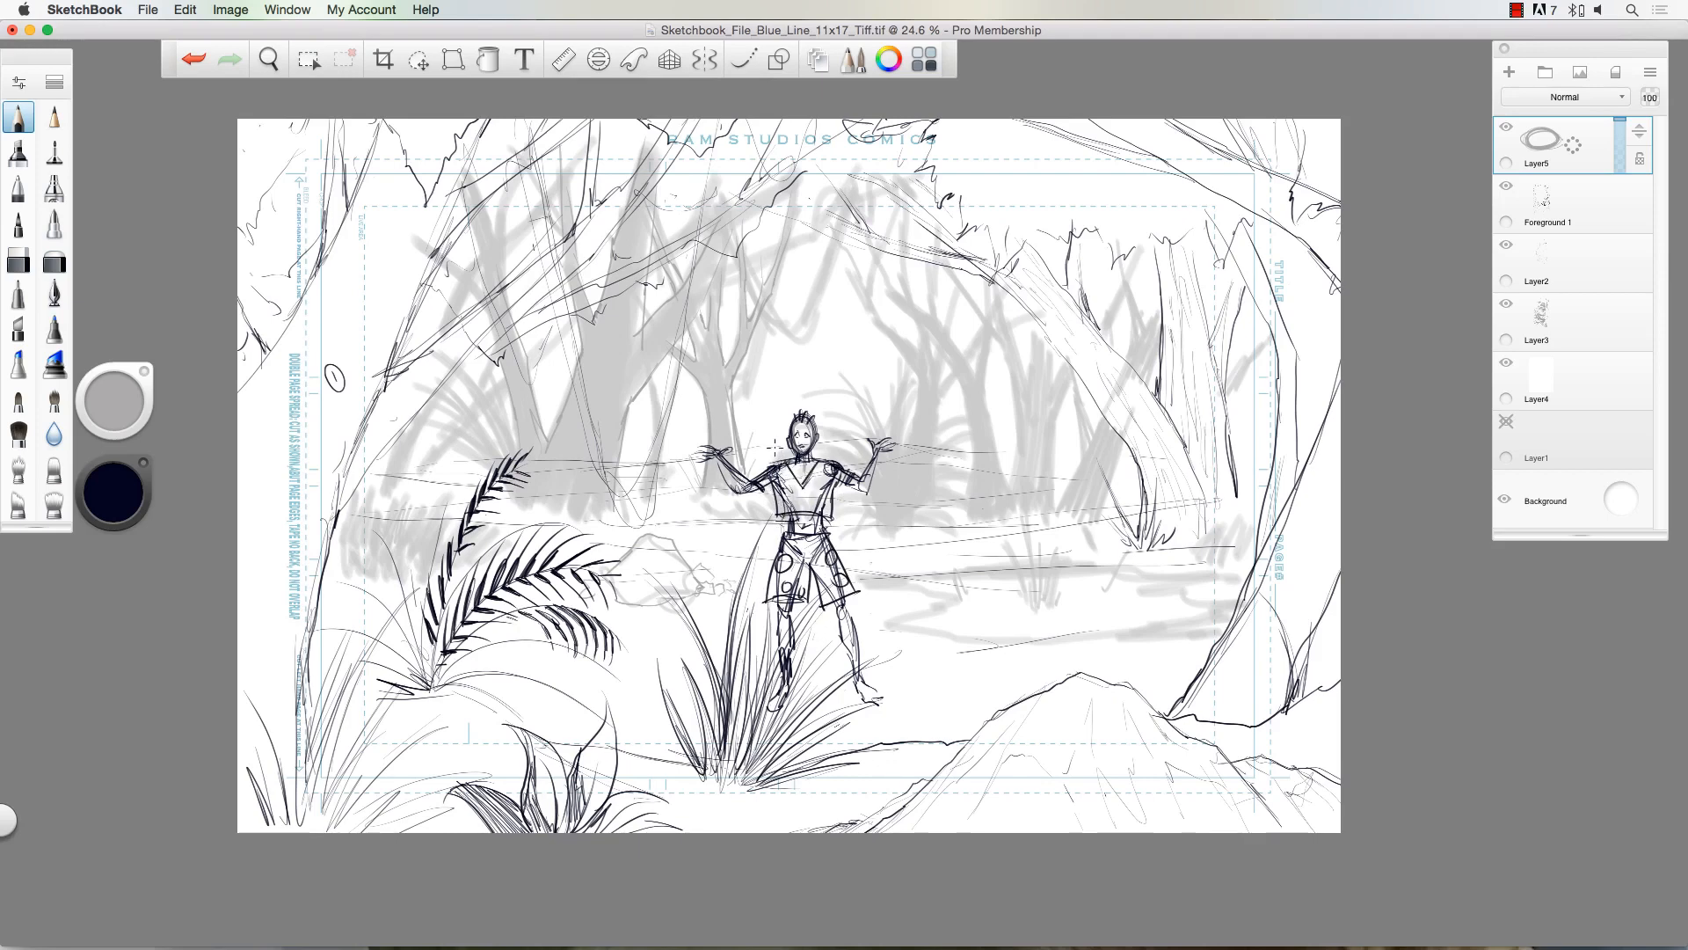
mouse_move(782, 440)
left_mouse_down()
mouse_move(812, 402)
mouse_move(822, 430)
left_mouse_up()
left_click_drag(770, 582, 772, 591)
Step: Rescale and shift the figure so it stands beside the large grass clump, and lower Layer5's opacity to 68
left_click(417, 65)
left_click_drag(575, 268, 678, 346)
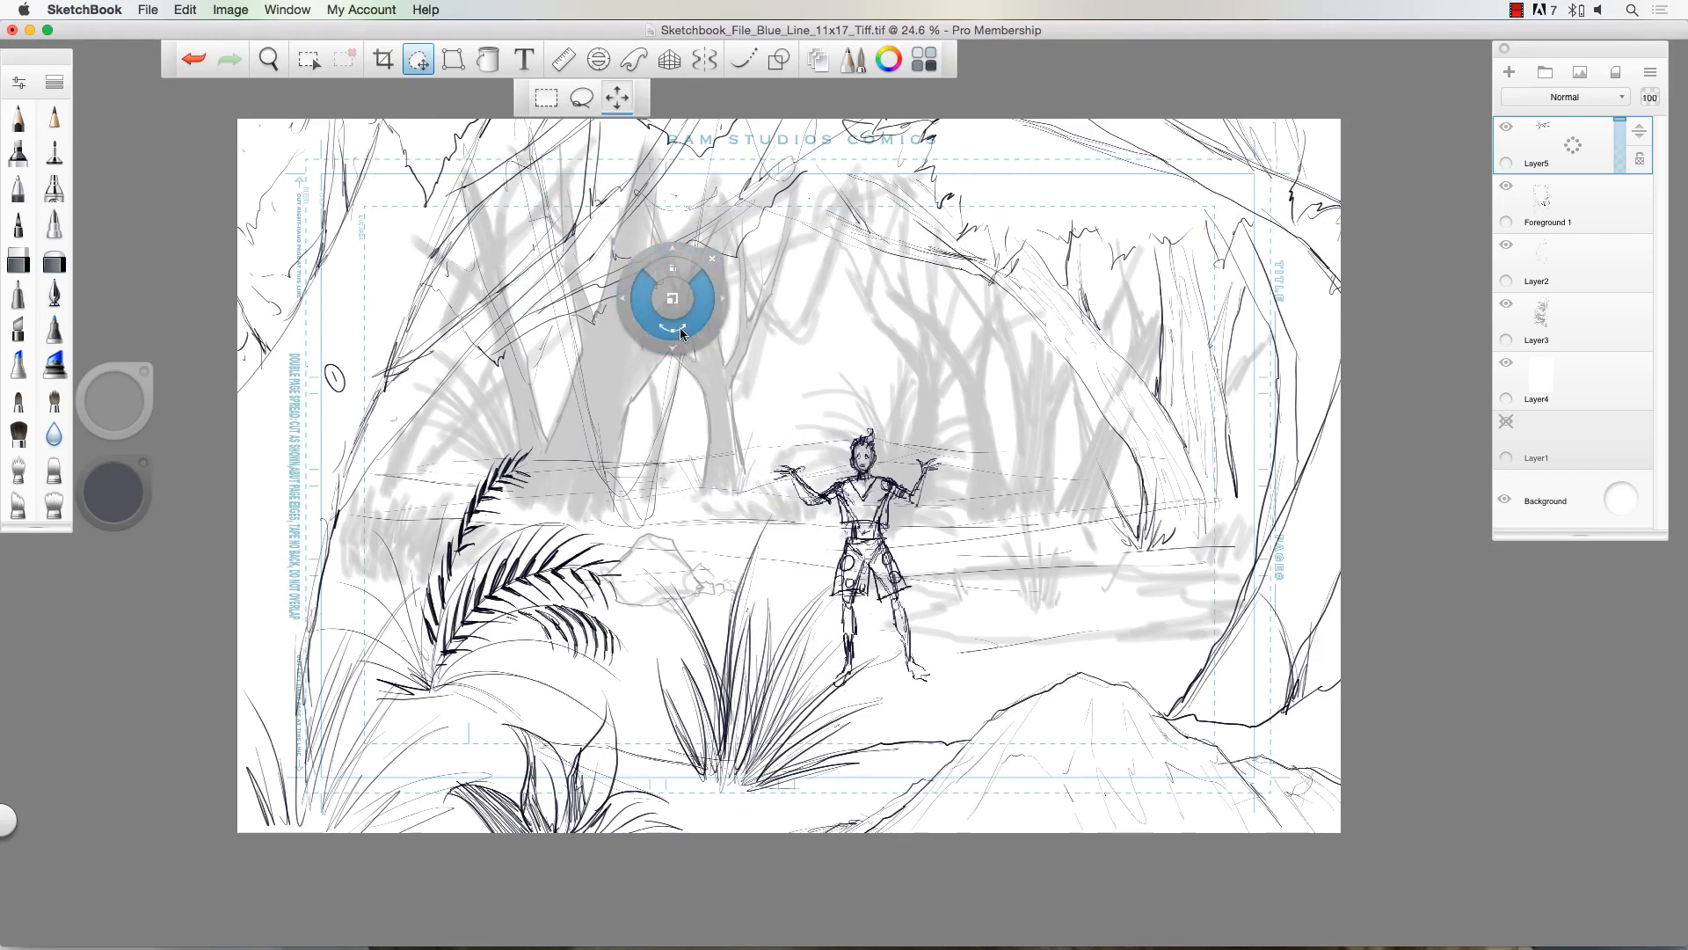
left_click_drag(677, 303, 528, 167)
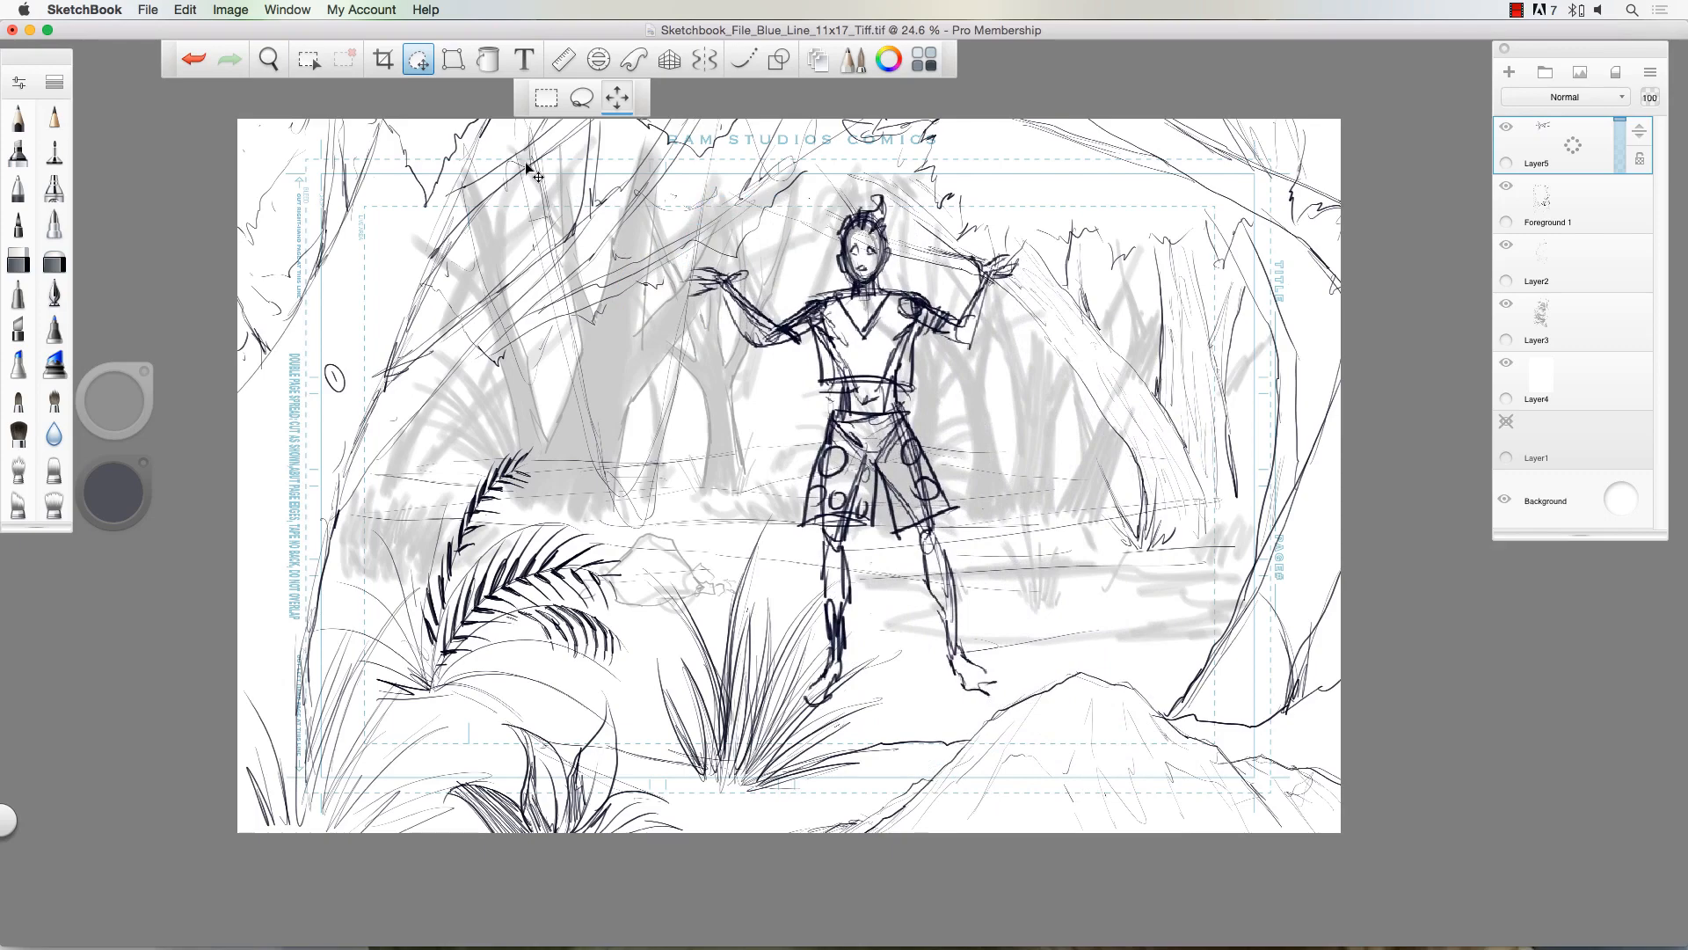
left_click_drag(528, 167, 671, 324)
left_click_drag(728, 384, 688, 312)
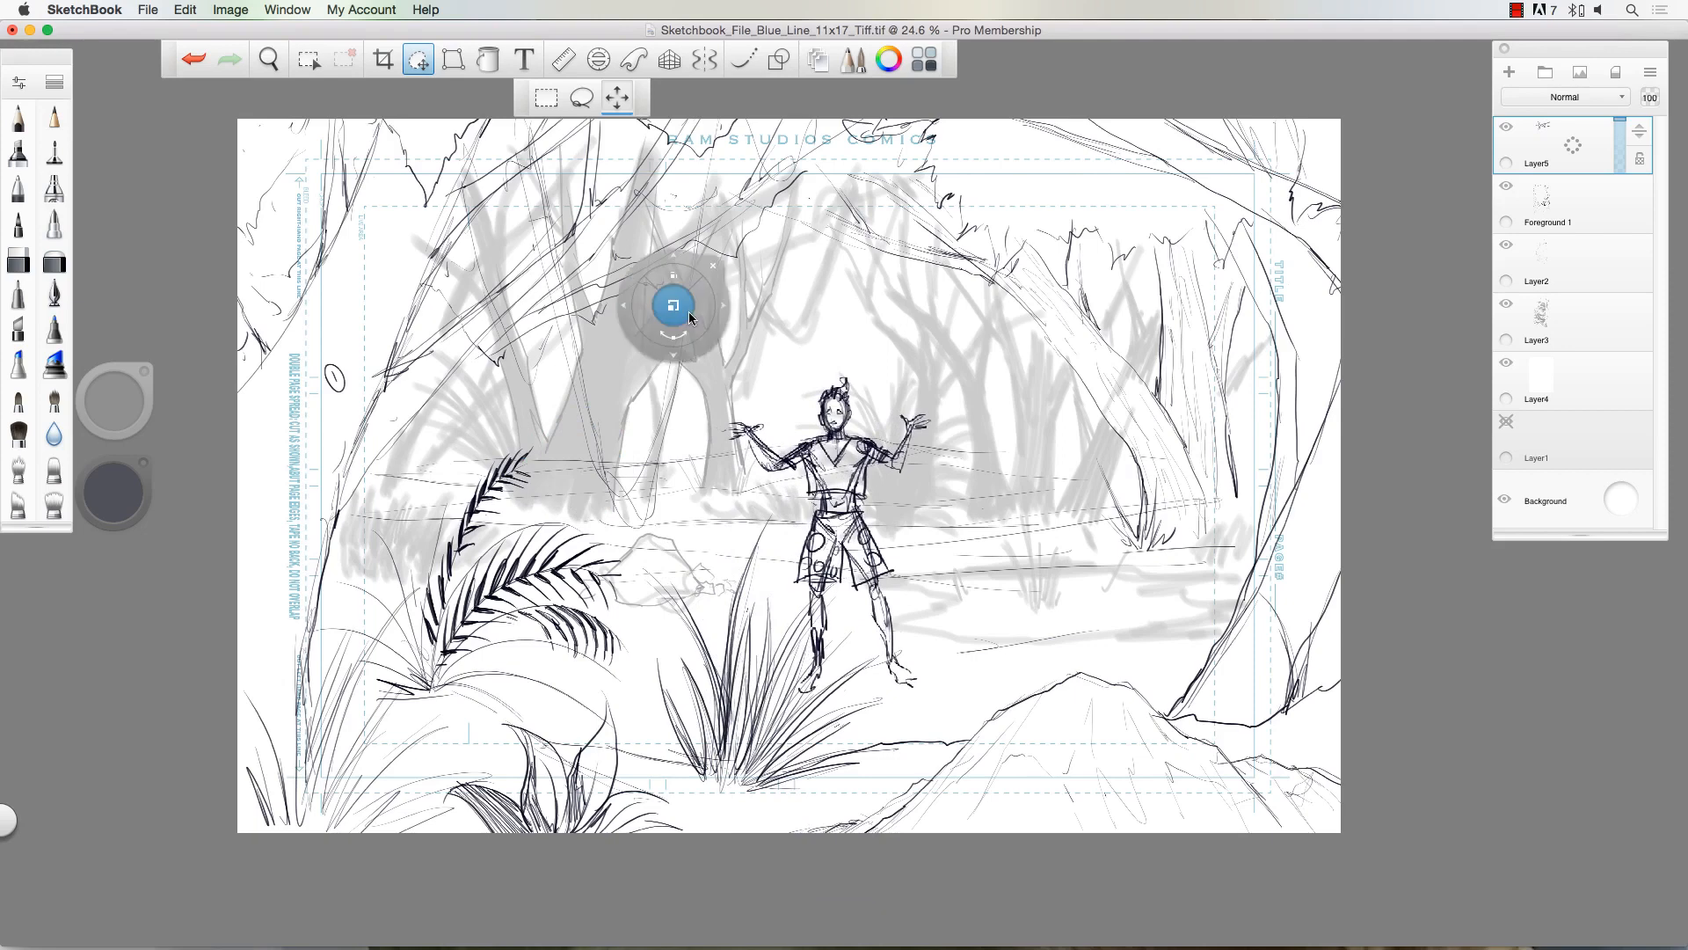
key("Return")
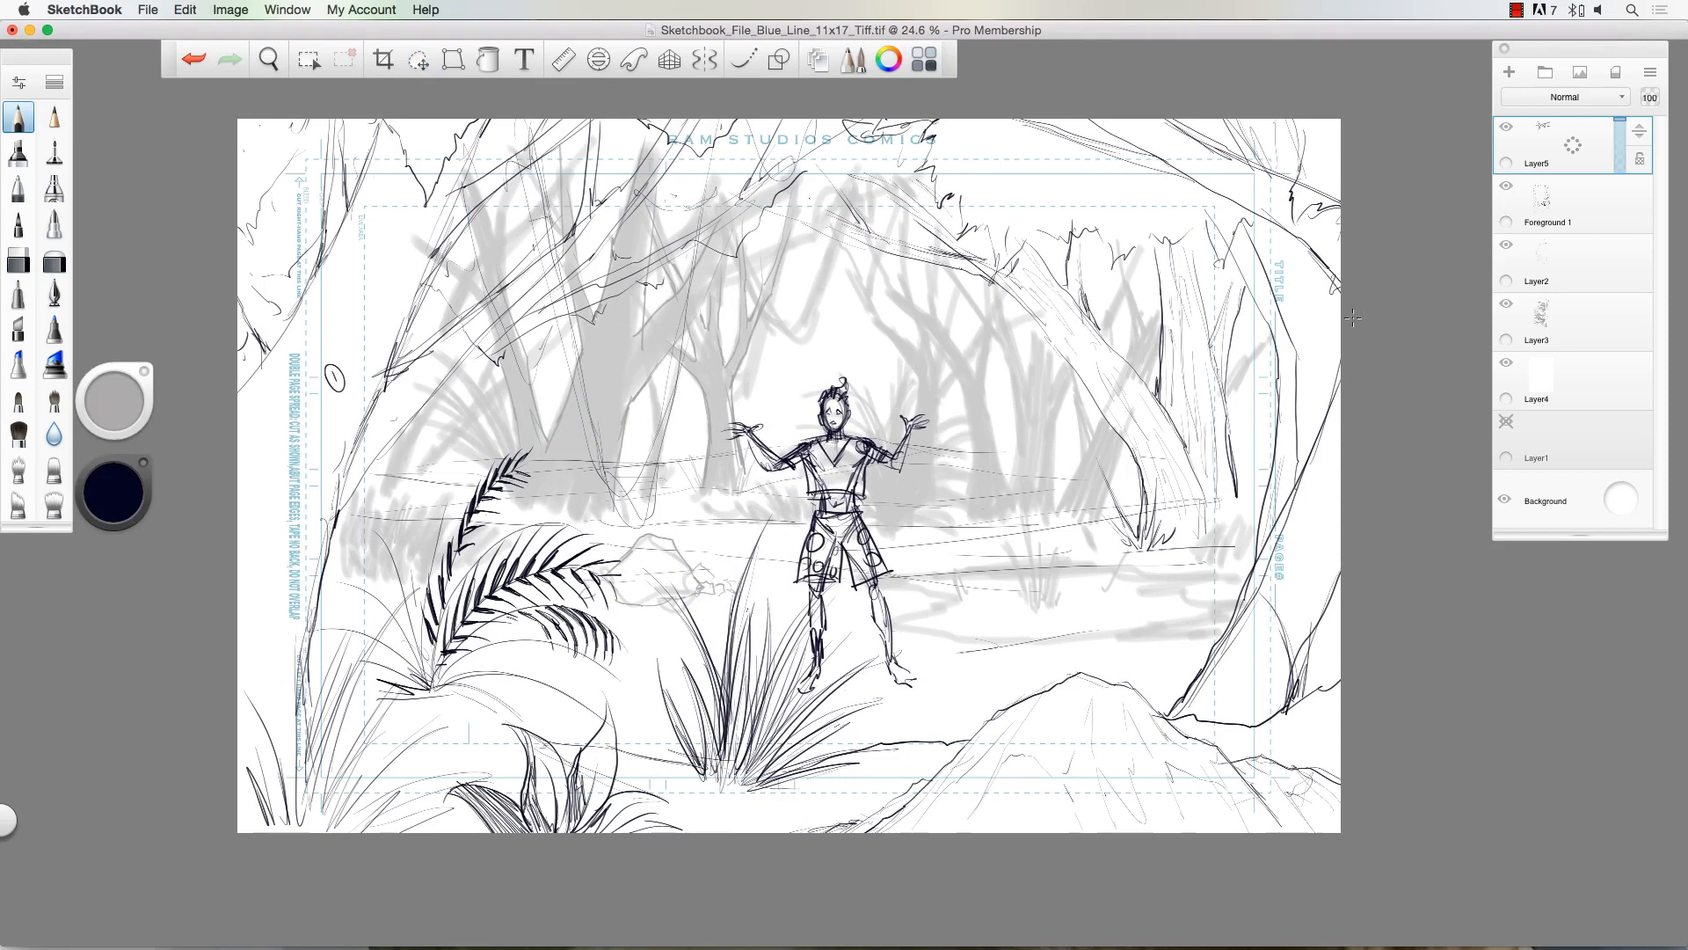
left_click_drag(1620, 132, 1620, 143)
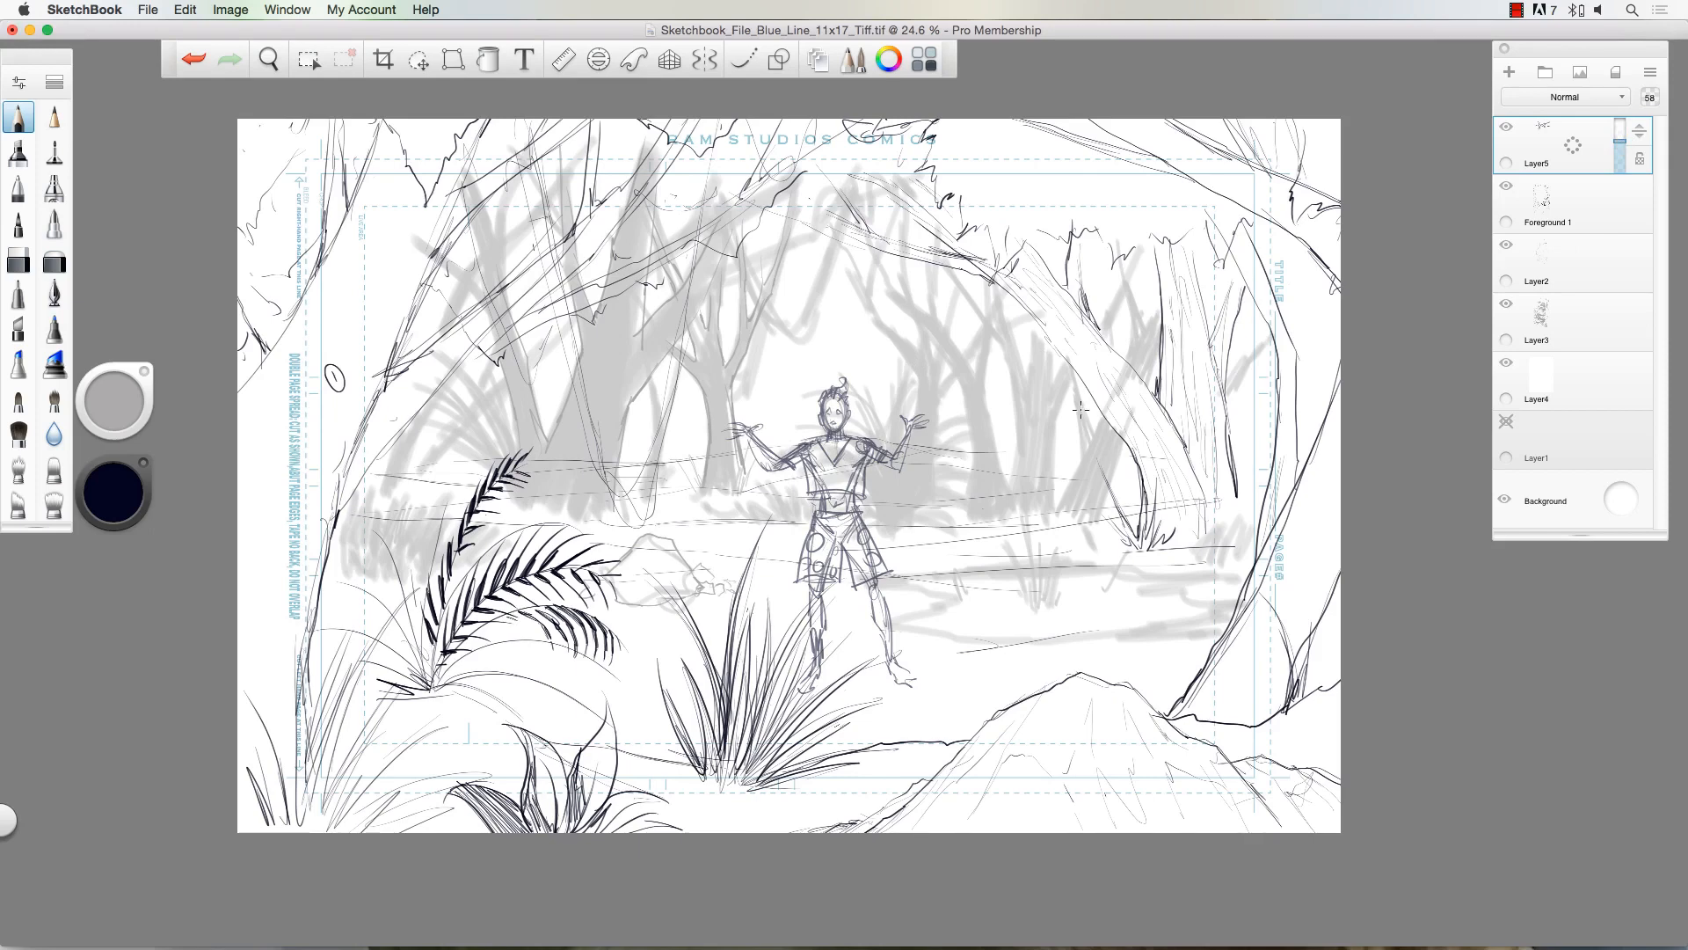
Step: Add a new top layer and draw a broken horizon line behind the figure and between the gray trees
left_click(1509, 72)
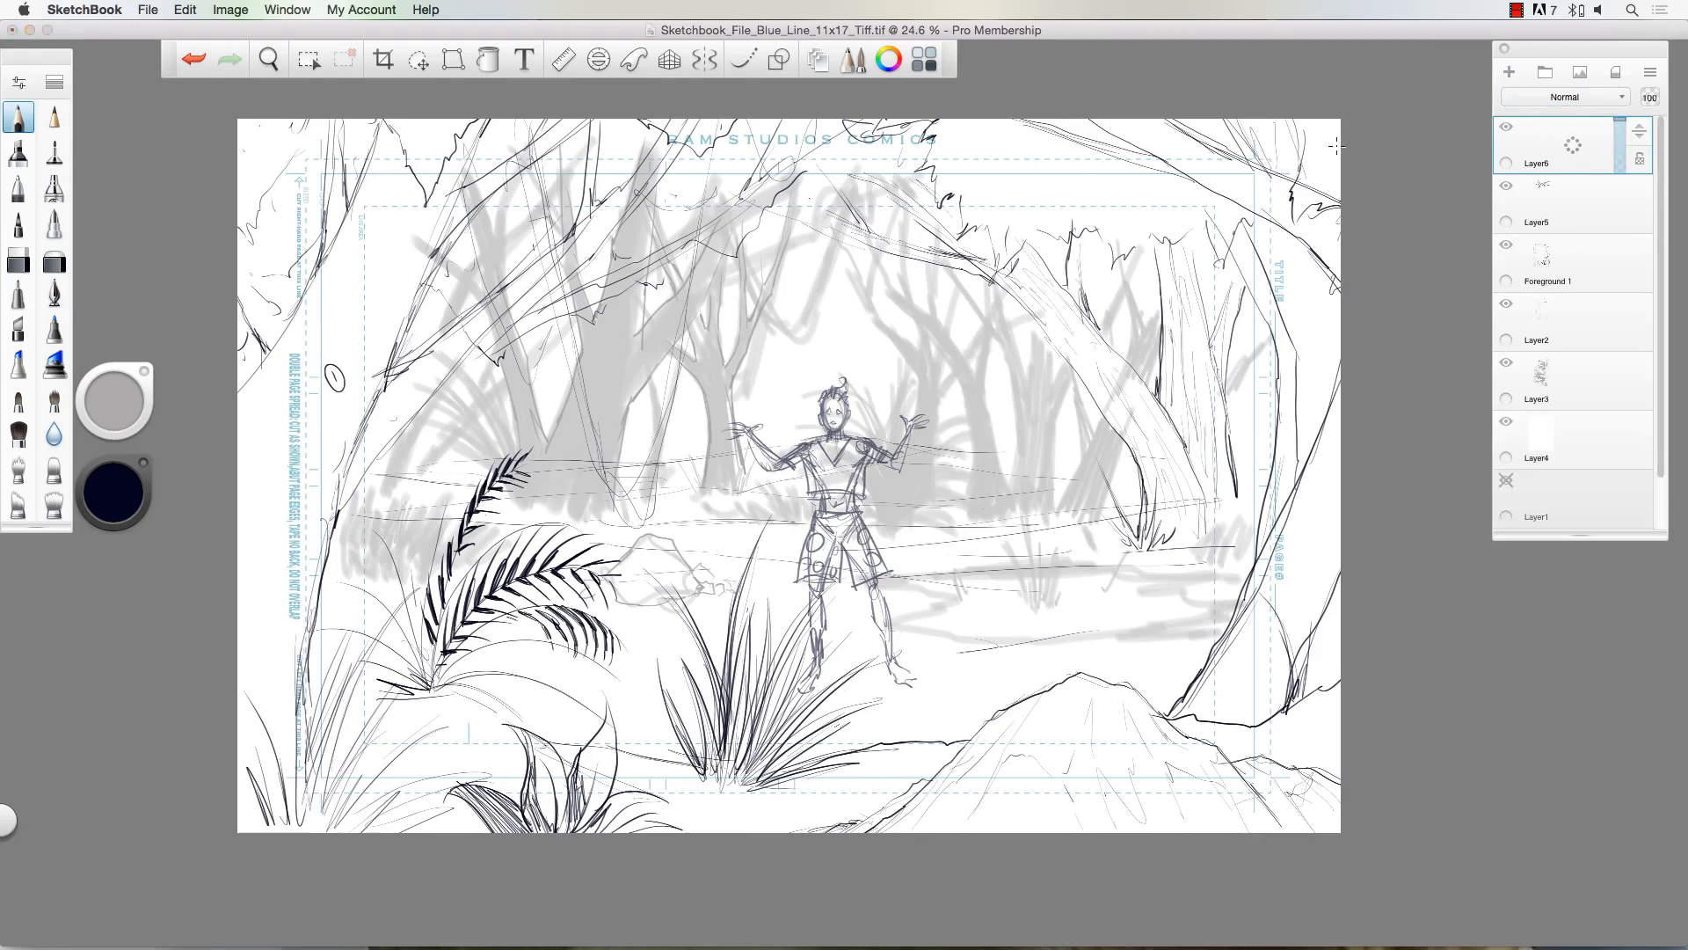
left_click(894, 232)
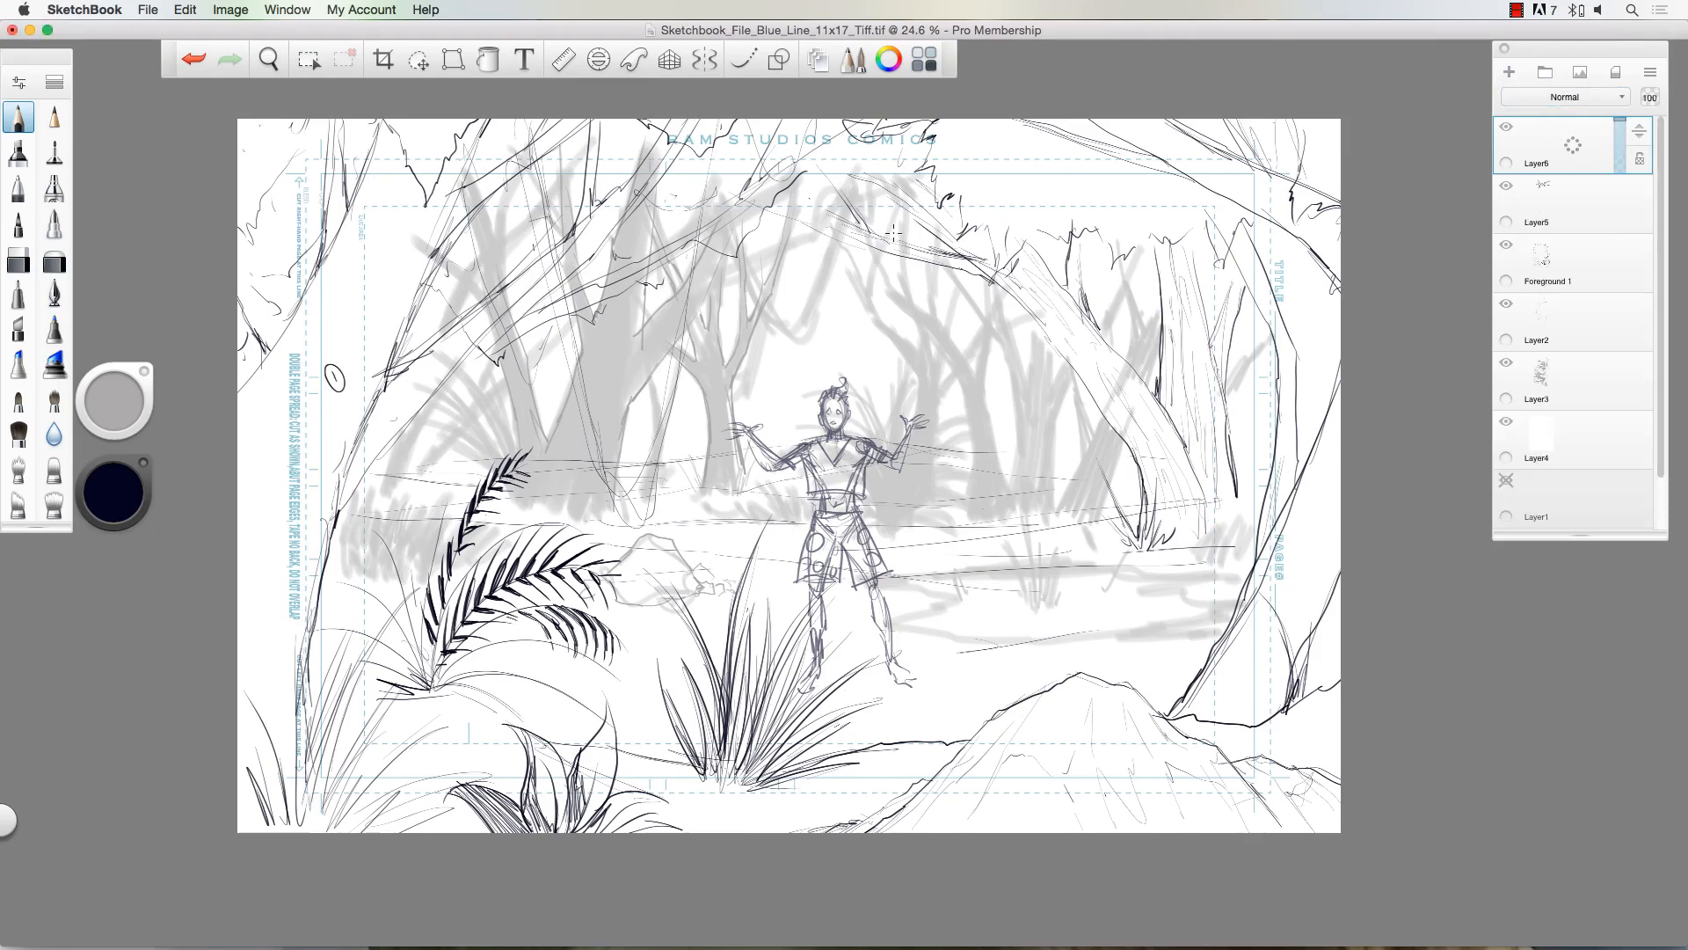
left_click(54, 119)
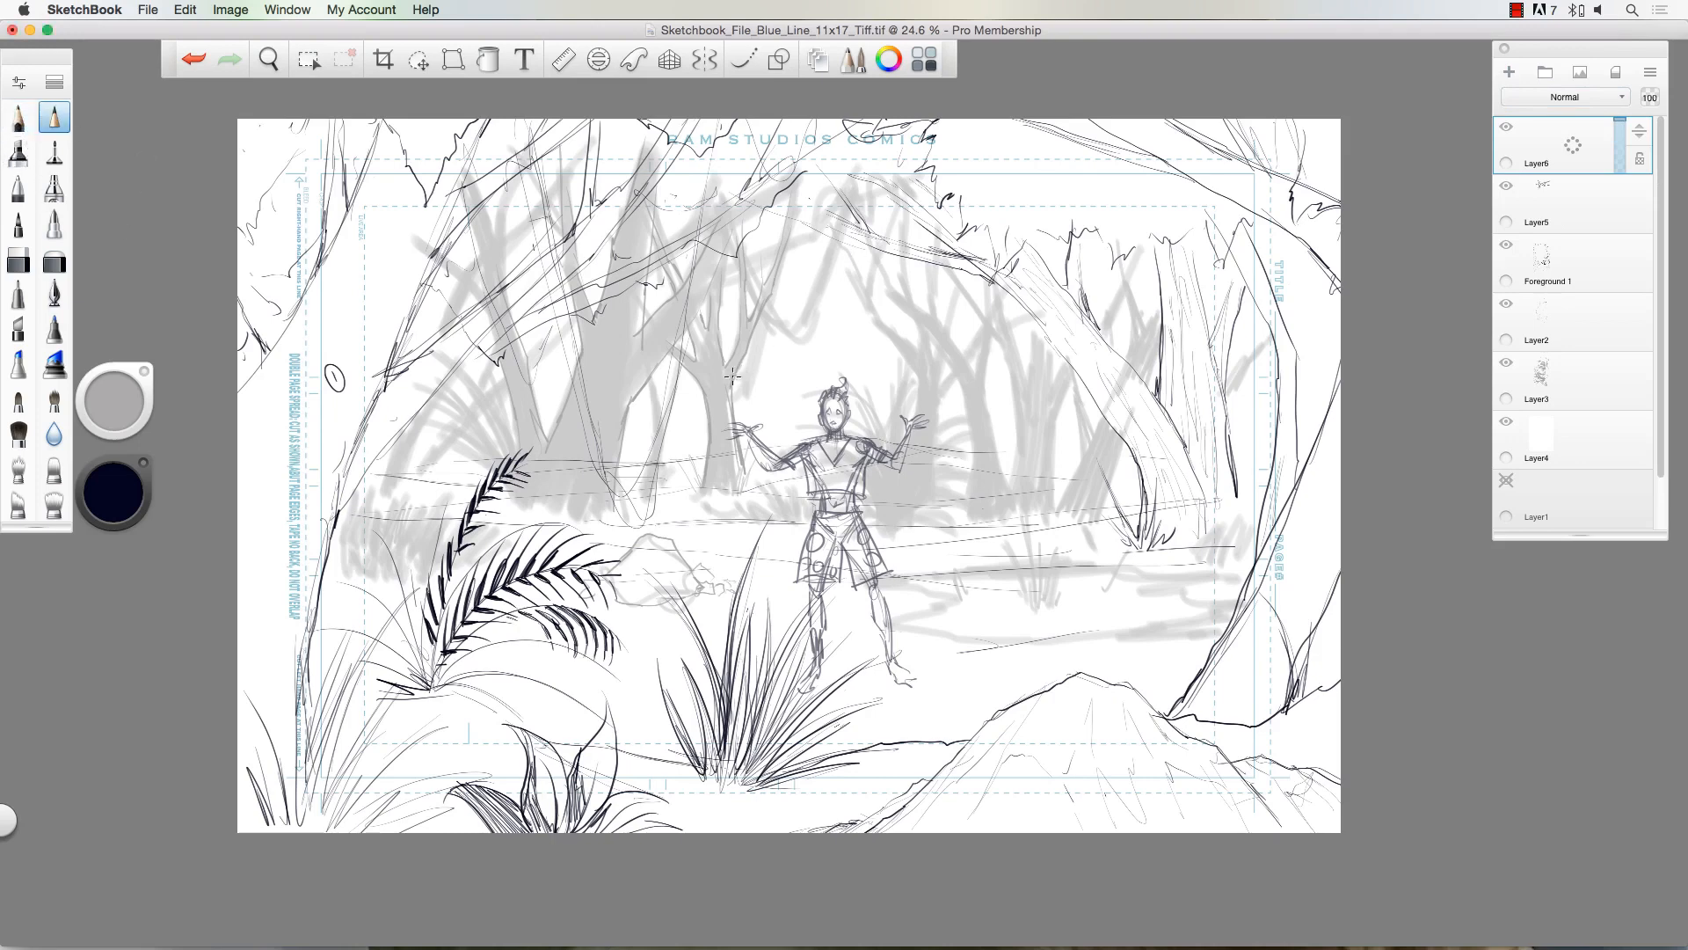
mouse_move(736, 376)
left_mouse_down()
mouse_move(781, 358)
mouse_move(900, 384)
mouse_move(842, 367)
mouse_move(1008, 370)
left_mouse_up()
left_click_drag(540, 376, 562, 373)
left_click_drag(444, 376, 488, 371)
Step: Shift the horizon line slightly upward with the Transform tool
left_click(419, 59)
left_click_drag(495, 303, 500, 292)
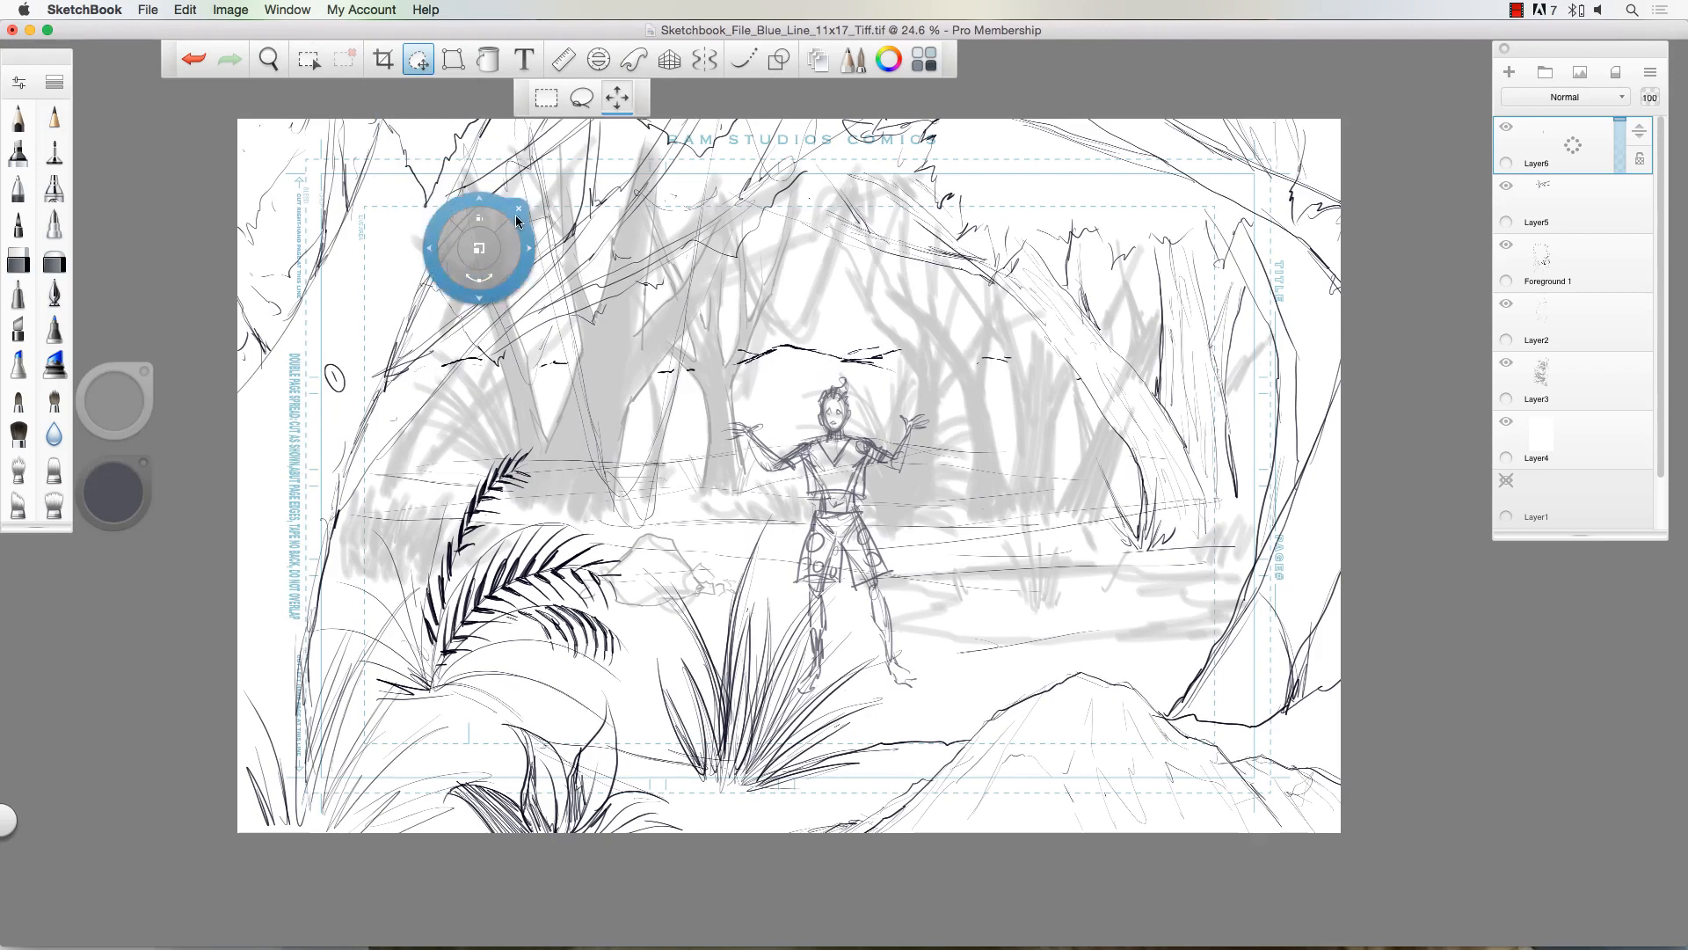
key("b")
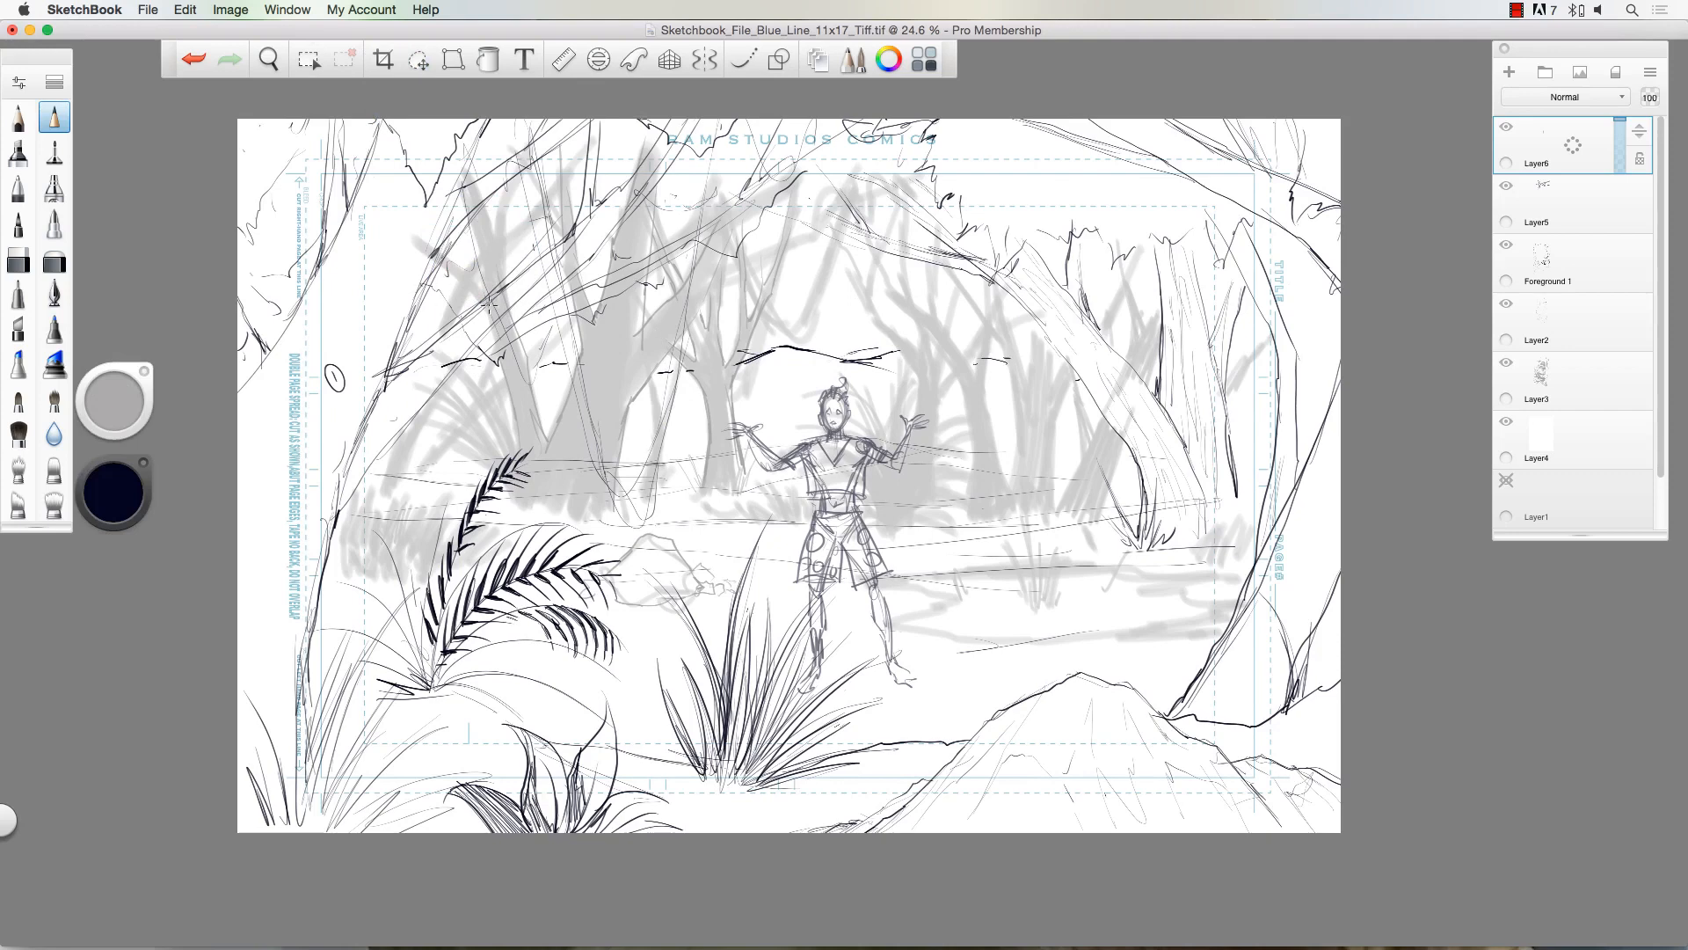
Step: Draw a large curved arc above the horizon line and wavy foliage edges just beneath it, over the figure's head
left_click_drag(849, 356, 889, 345)
mouse_move(844, 346)
left_mouse_down()
mouse_move(852, 303)
mouse_move(822, 264)
left_mouse_up()
left_click_drag(851, 349, 842, 290)
mouse_move(747, 426)
left_mouse_down()
mouse_move(761, 381)
mouse_move(745, 372)
mouse_move(768, 365)
mouse_move(817, 373)
mouse_move(757, 381)
mouse_move(780, 401)
mouse_move(741, 381)
mouse_move(781, 400)
mouse_move(885, 383)
left_mouse_up()
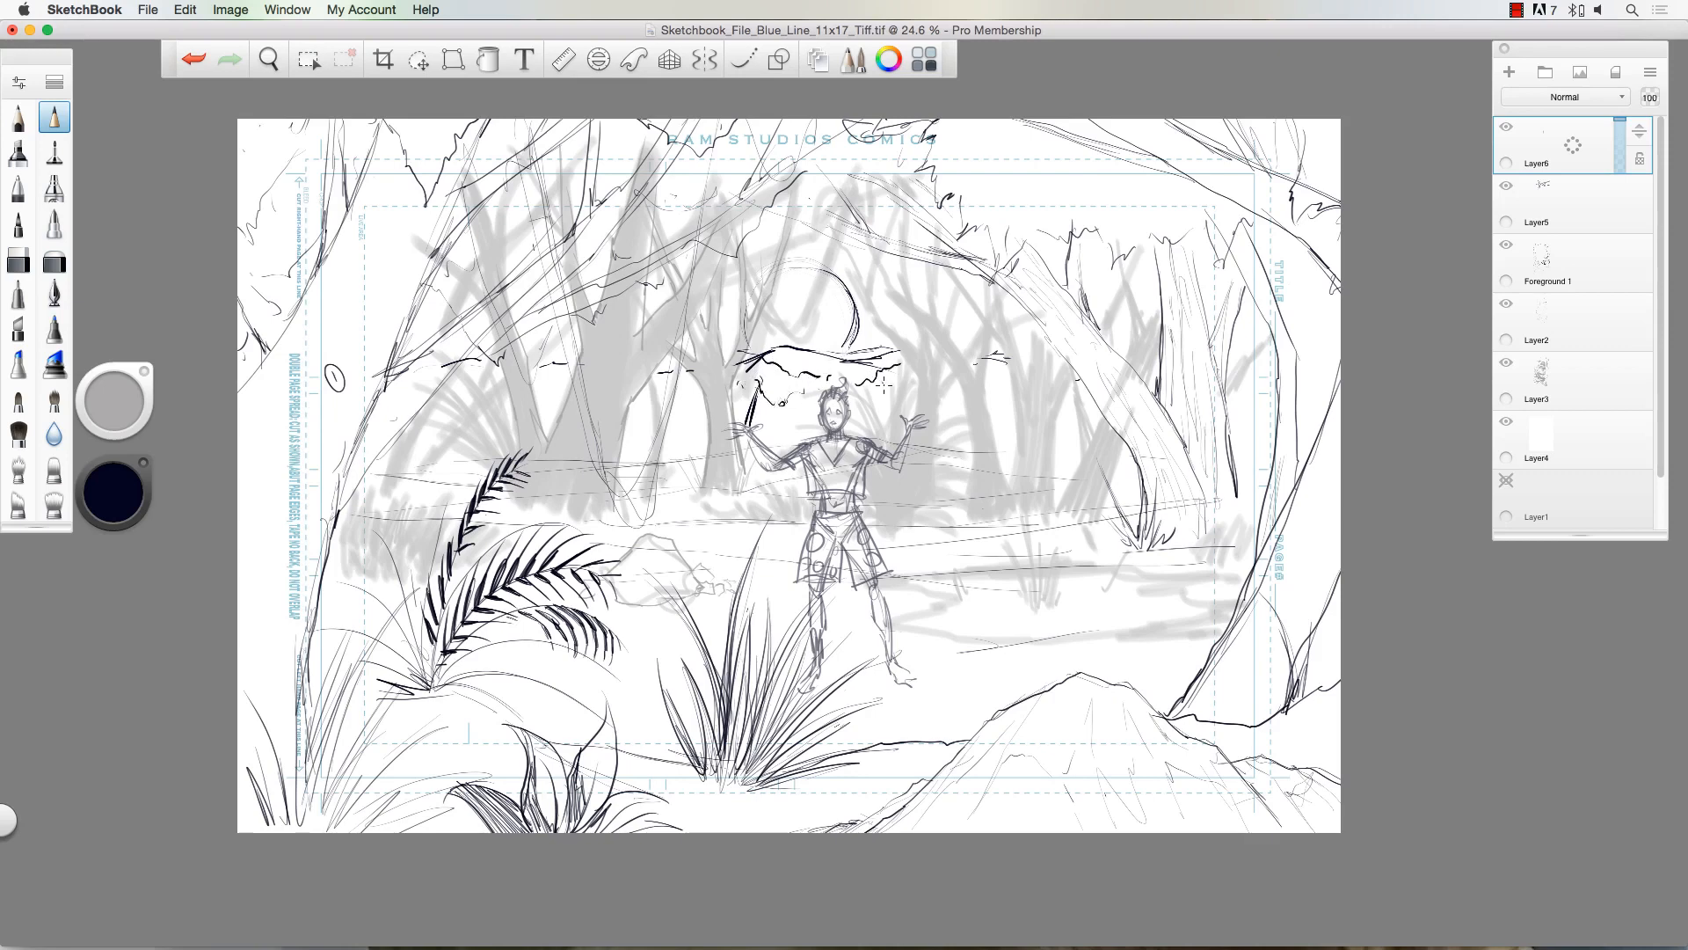
Step: Draw small dark distant tree trunks below the horizon line, beside the figure and in the gaps between the trees
mouse_move(774, 391)
left_mouse_down()
mouse_move(789, 446)
mouse_move(765, 429)
mouse_move(782, 424)
mouse_move(740, 411)
left_mouse_up()
left_click_drag(754, 378, 735, 397)
left_click_drag(795, 396, 776, 457)
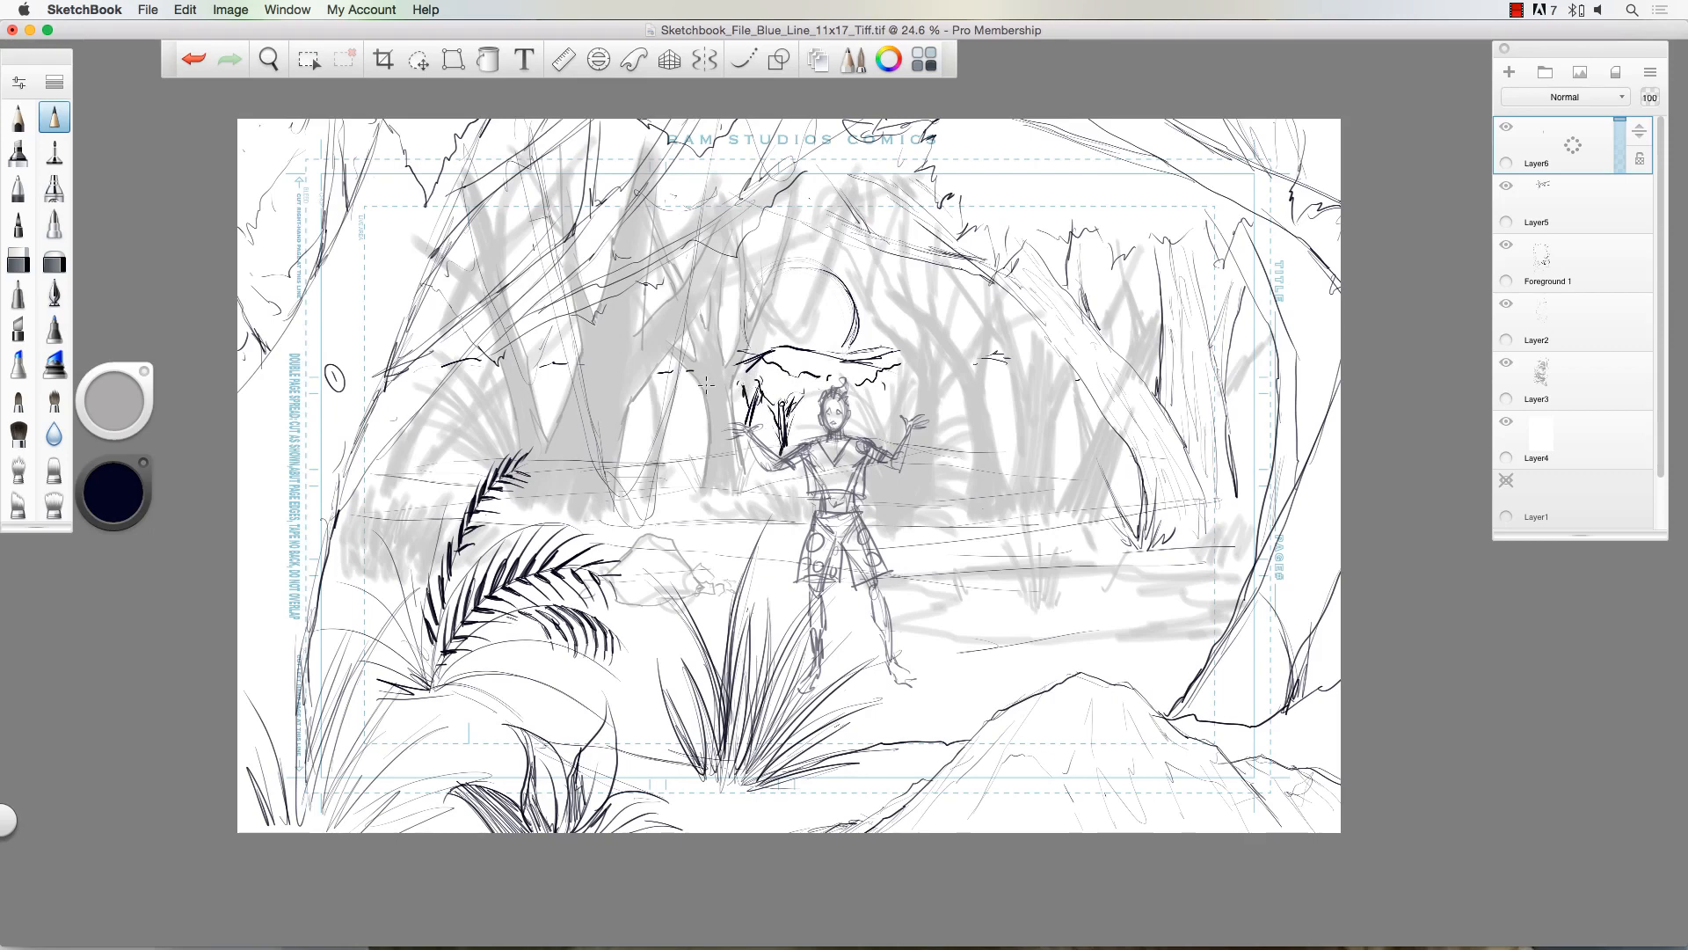
mouse_move(700, 398)
left_mouse_down()
mouse_move(684, 457)
mouse_move(696, 431)
mouse_move(672, 405)
mouse_move(670, 458)
left_mouse_up()
left_click_drag(642, 420, 637, 450)
left_click_drag(556, 397, 546, 426)
mouse_move(998, 389)
left_mouse_down()
mouse_move(996, 433)
mouse_move(1005, 406)
mouse_move(1007, 426)
mouse_move(1085, 414)
left_mouse_up()
mouse_move(1243, 403)
left_mouse_down()
mouse_move(1240, 443)
mouse_move(1296, 414)
left_mouse_up()
left_click_drag(1235, 341, 1318, 401)
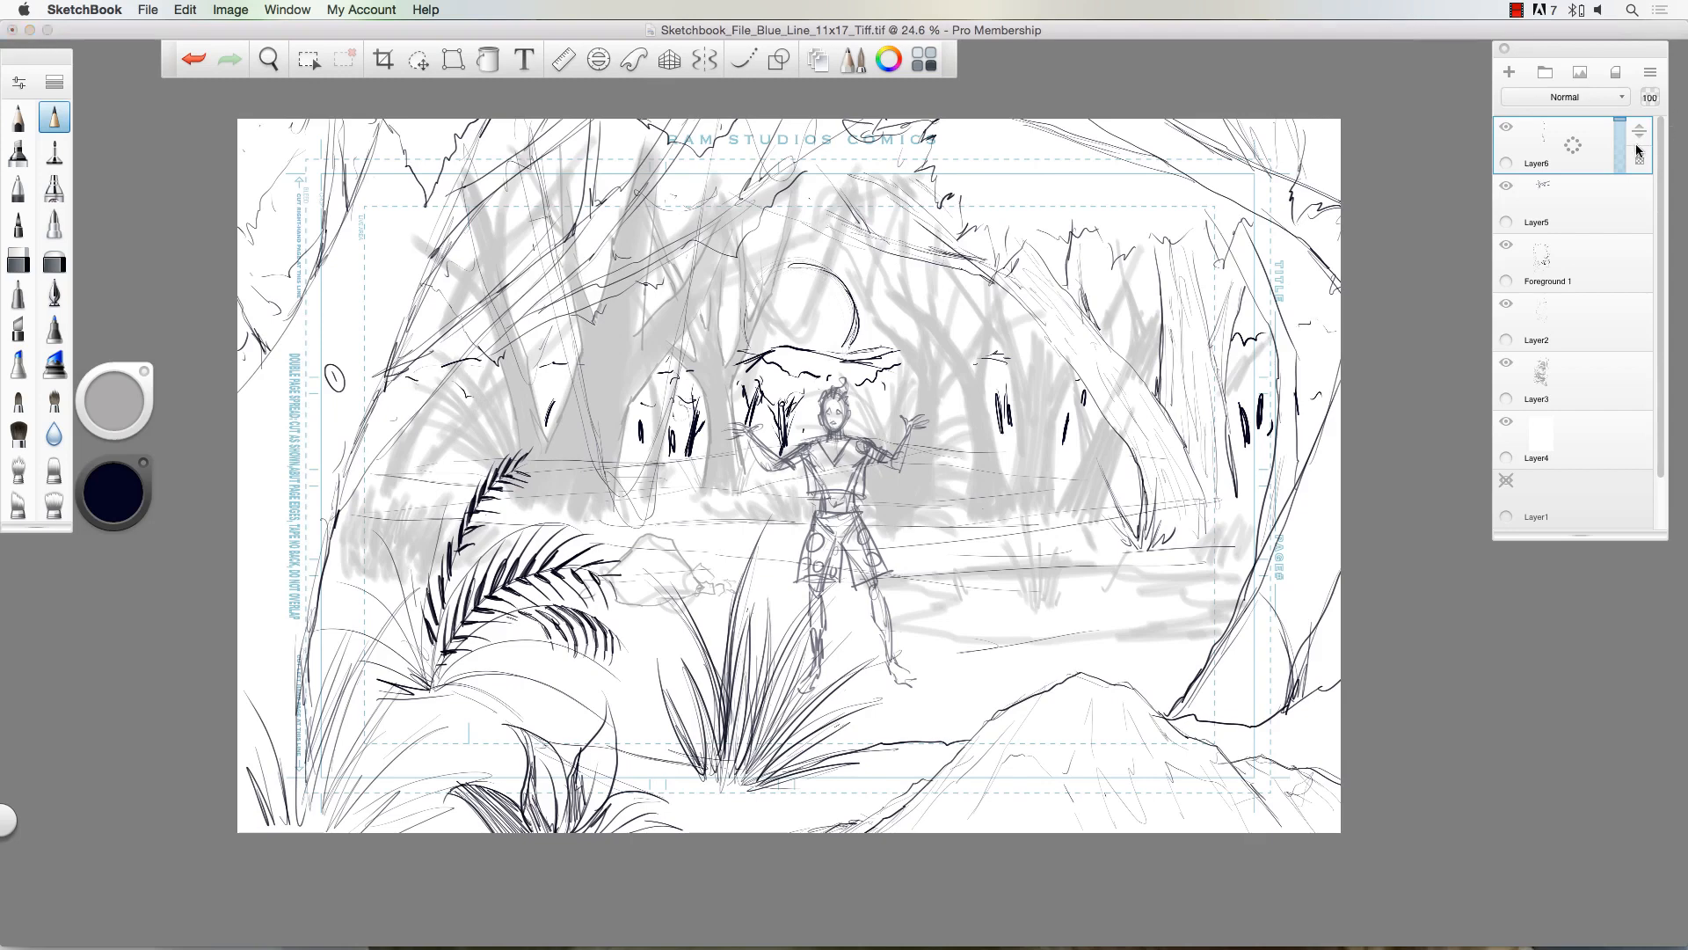
Step: Lower Layer6's opacity to 31 and rename the layer Background
left_click_drag(1622, 145, 1622, 160)
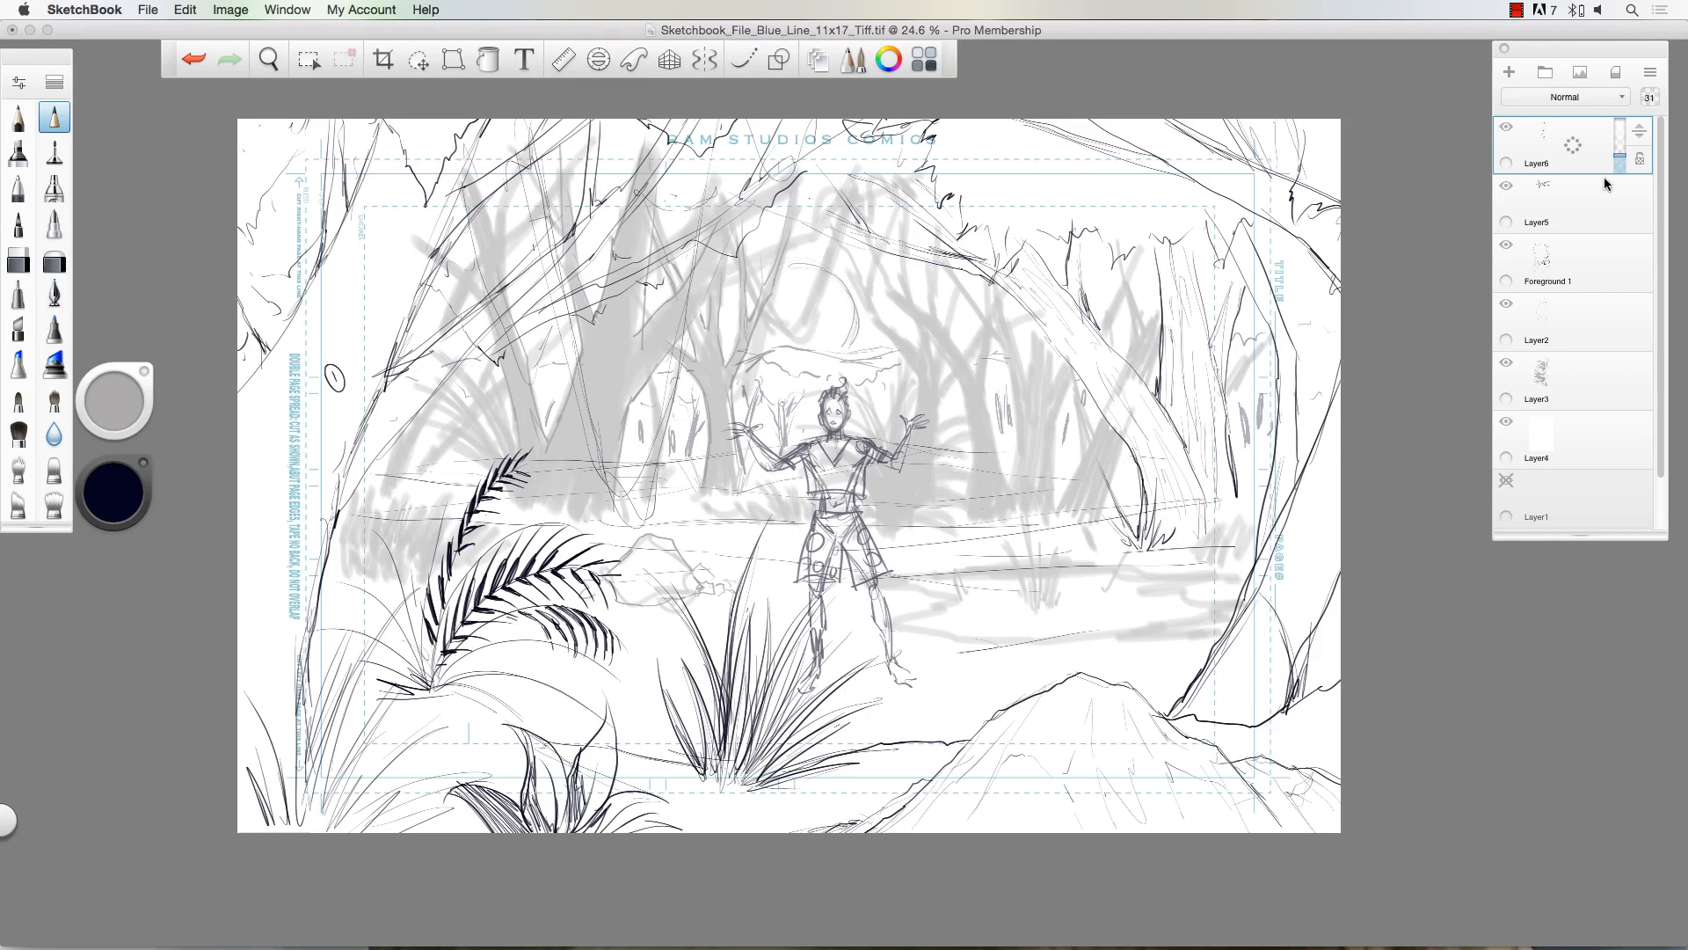
left_click(1593, 163)
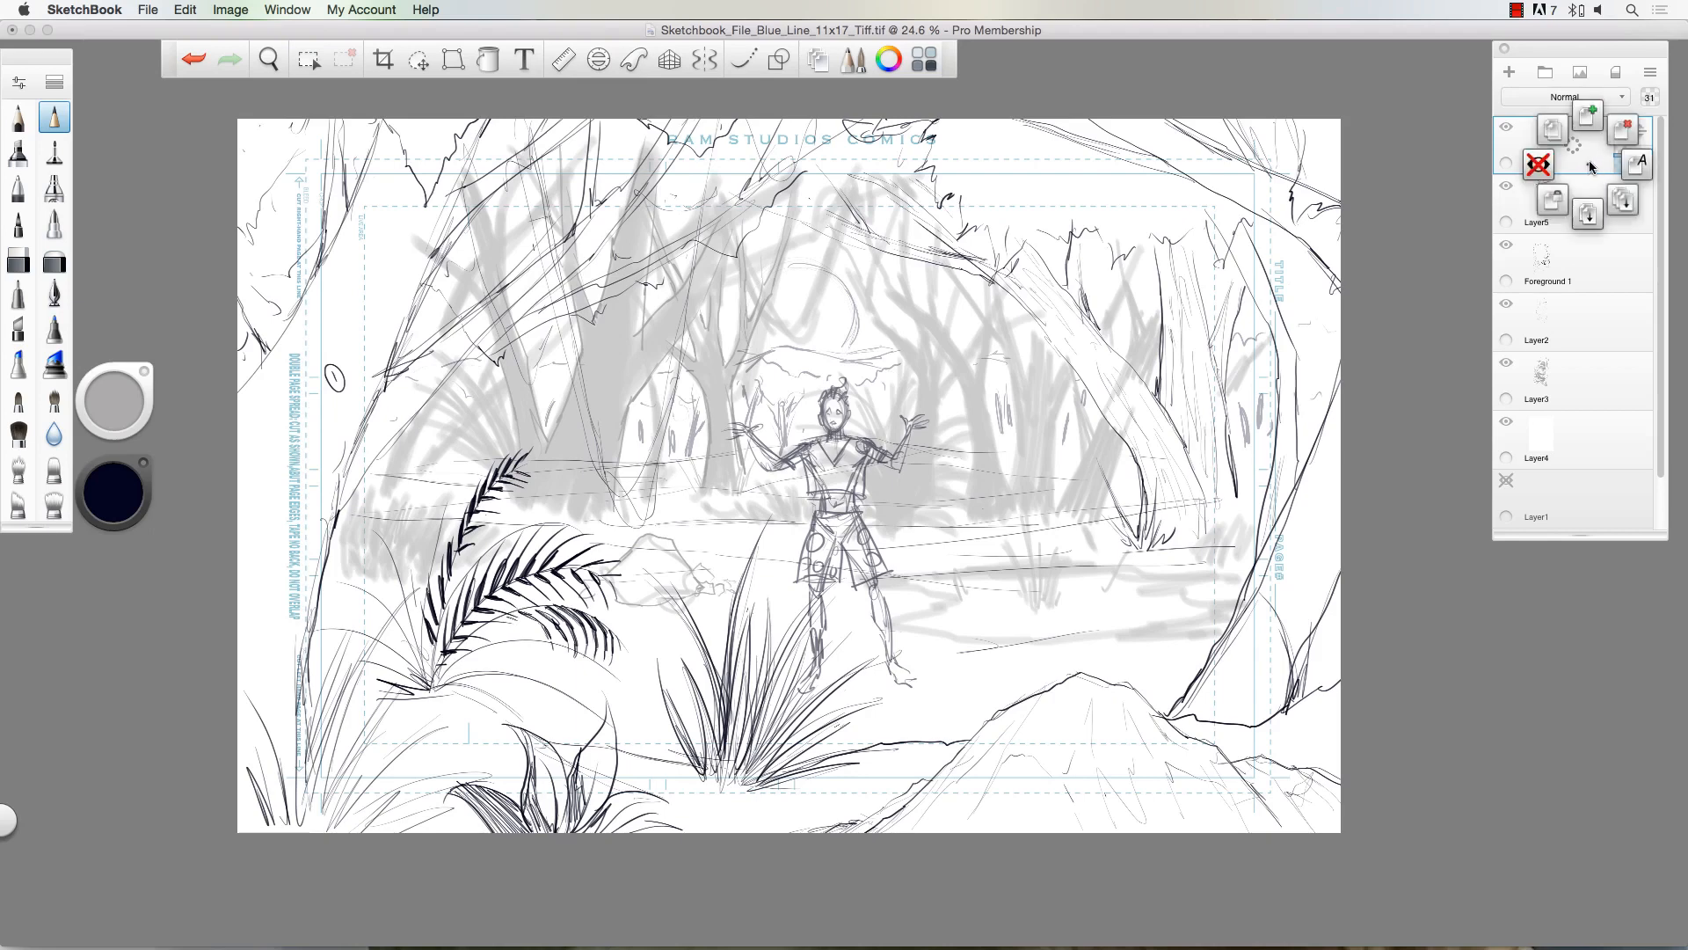
left_click(1629, 161)
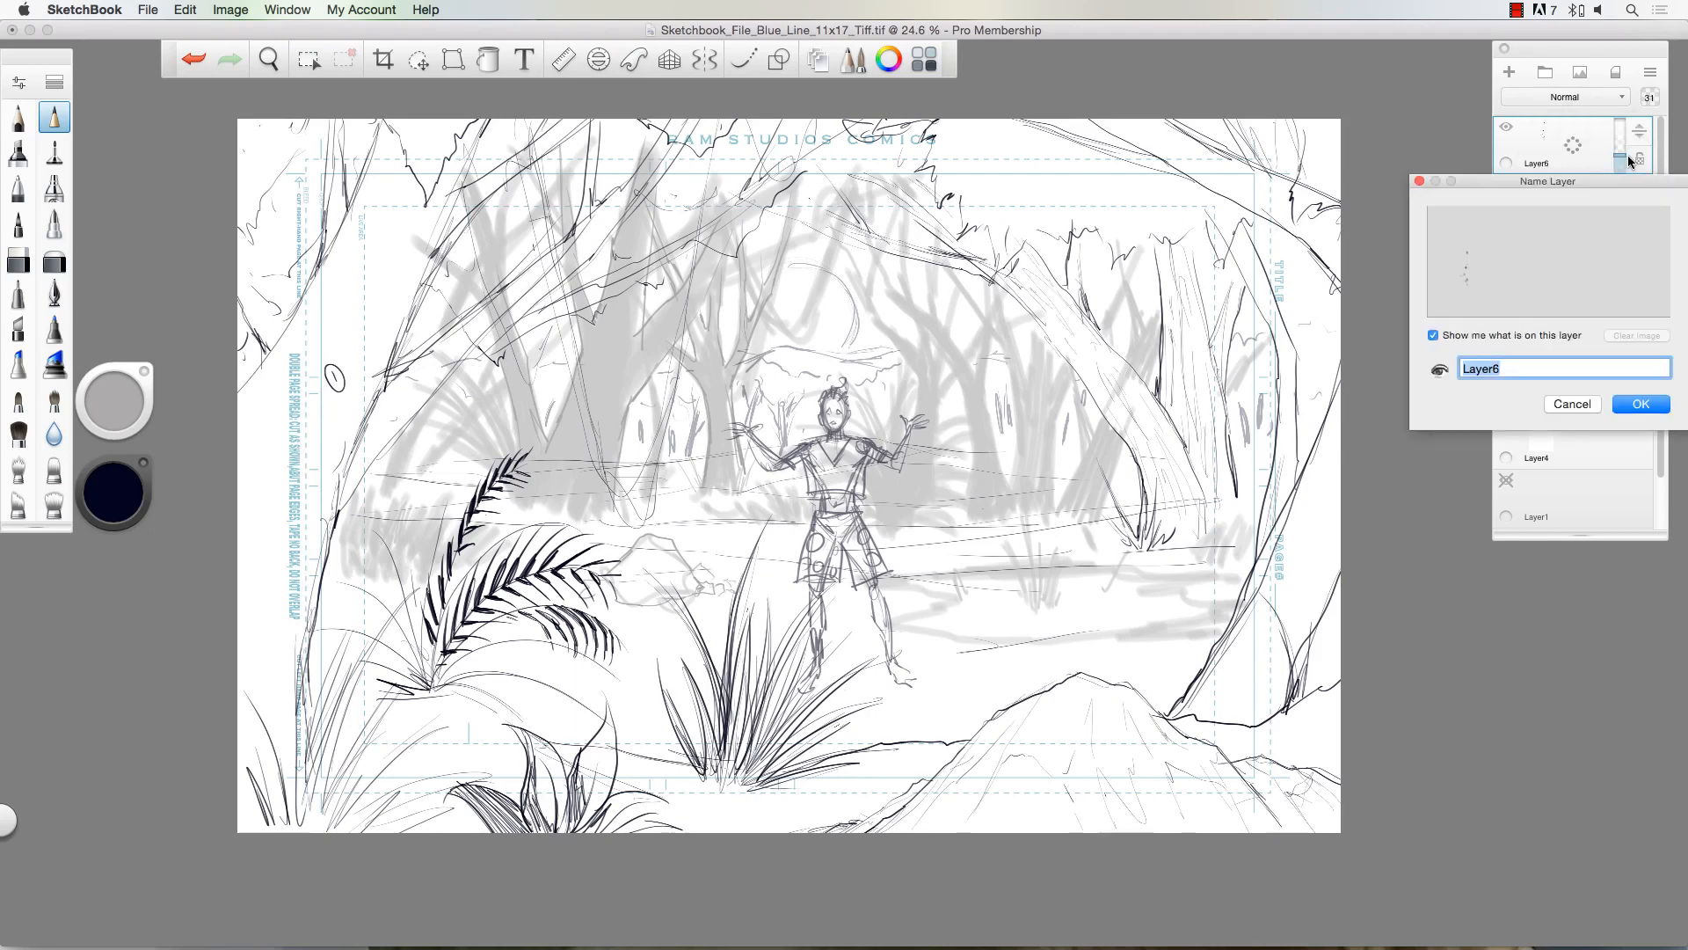
type("Background")
key("Return")
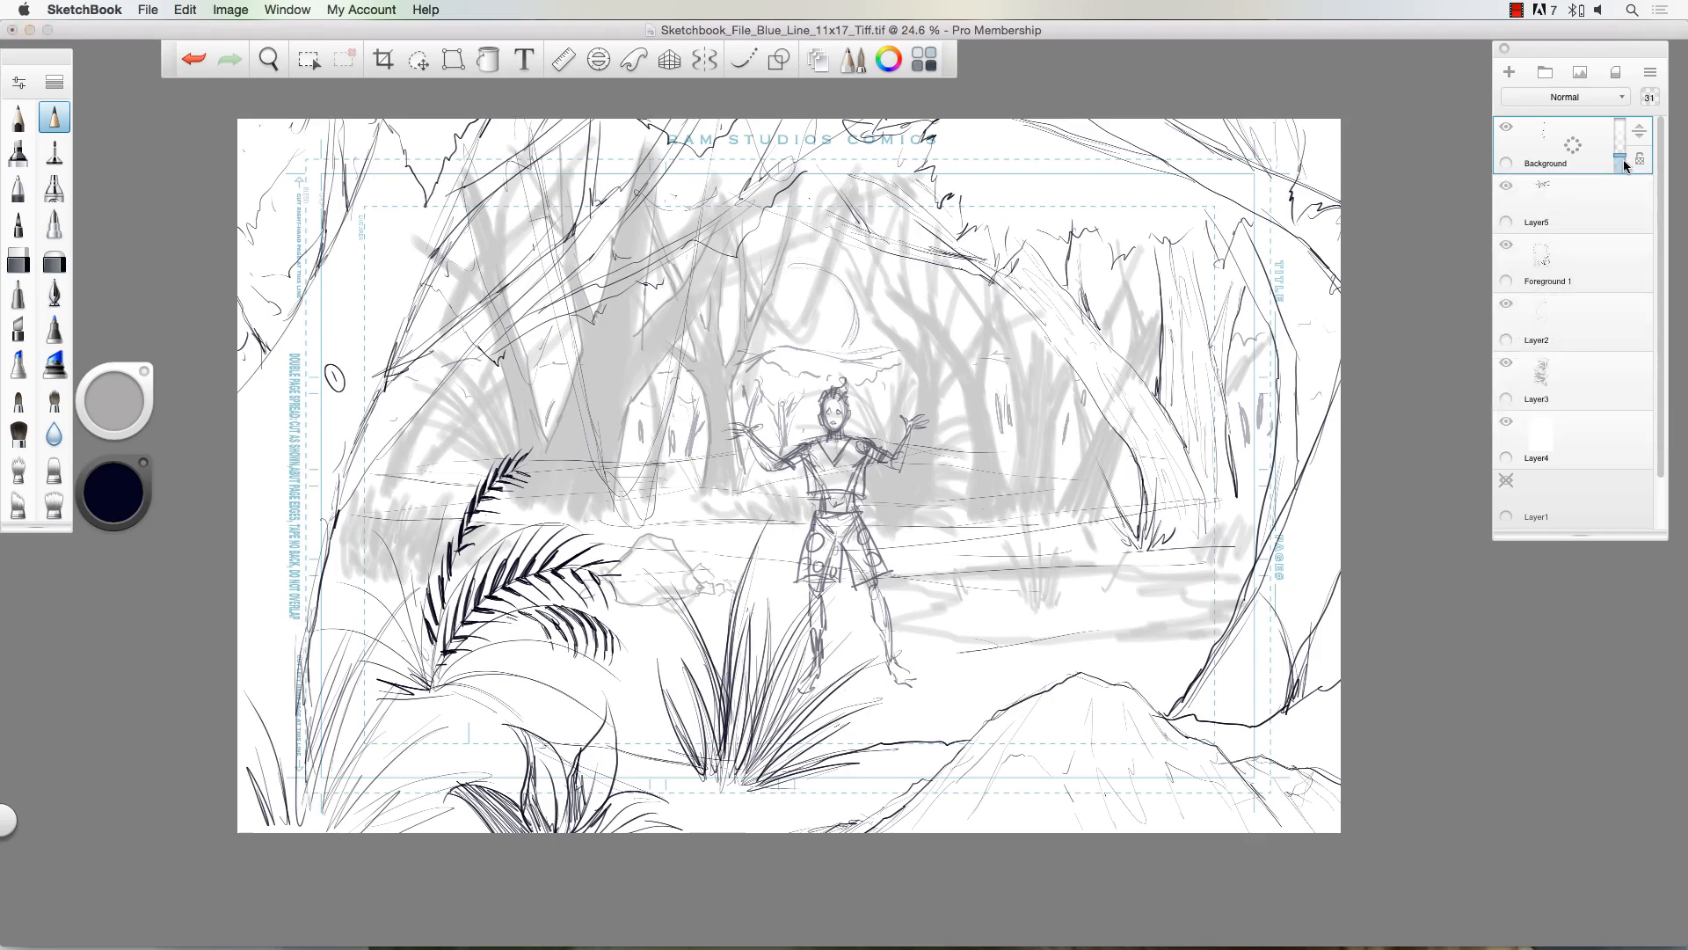
Step: Rename the Background layer as Background 3
double_click(1594, 164)
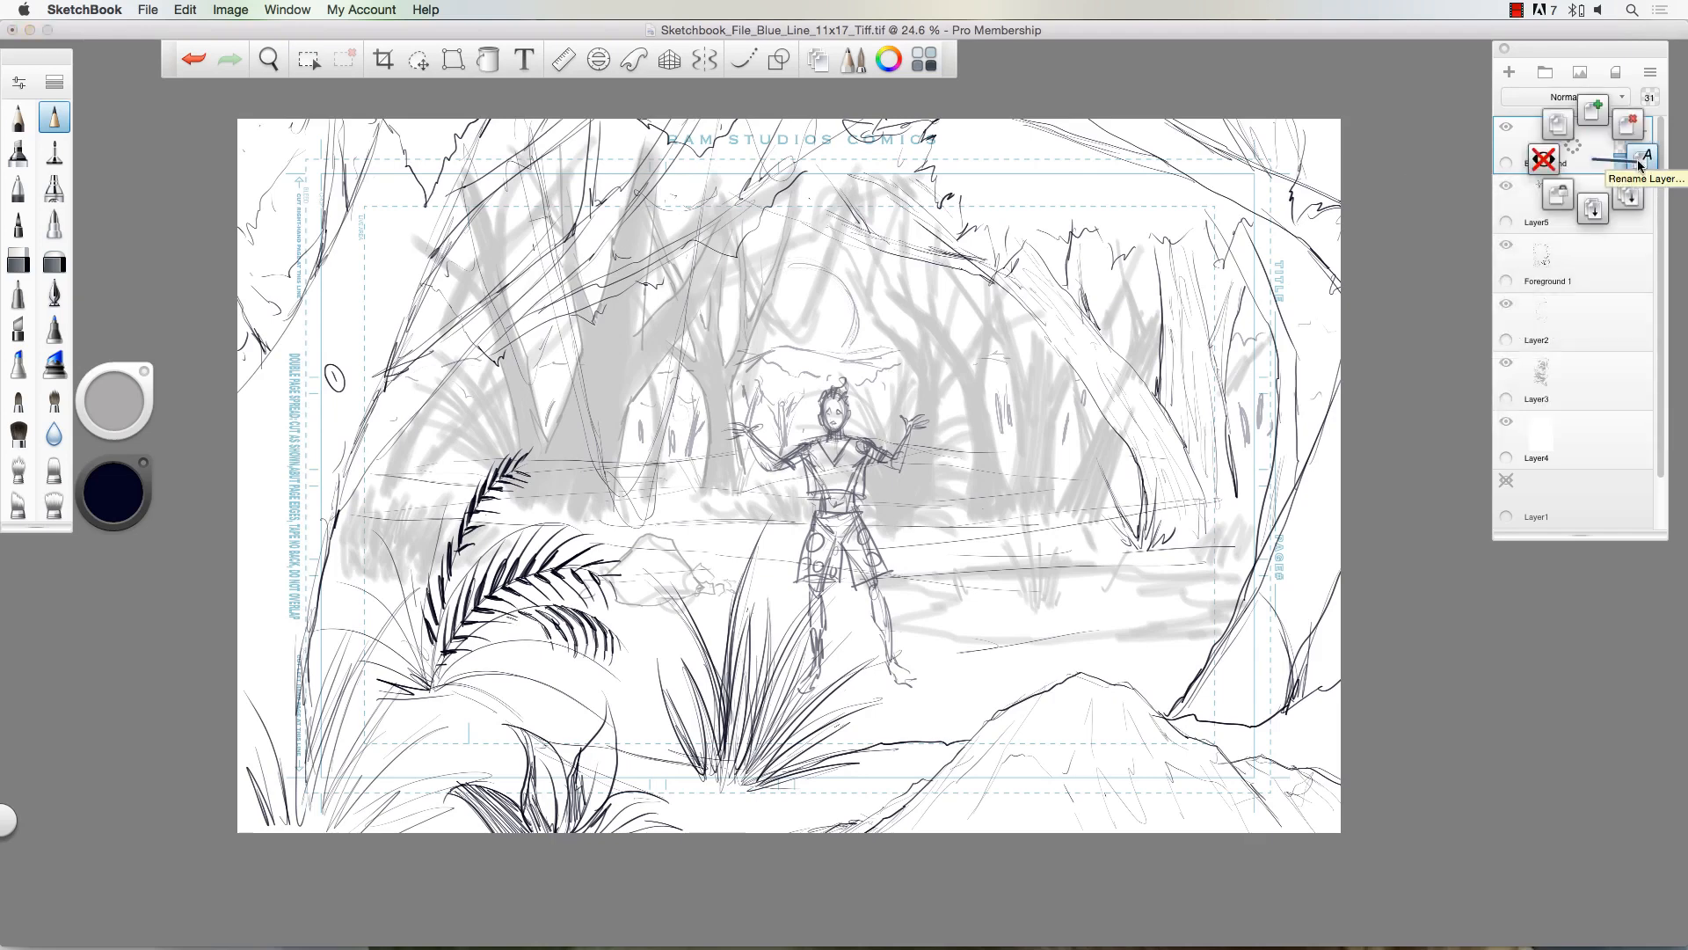
key("Right")
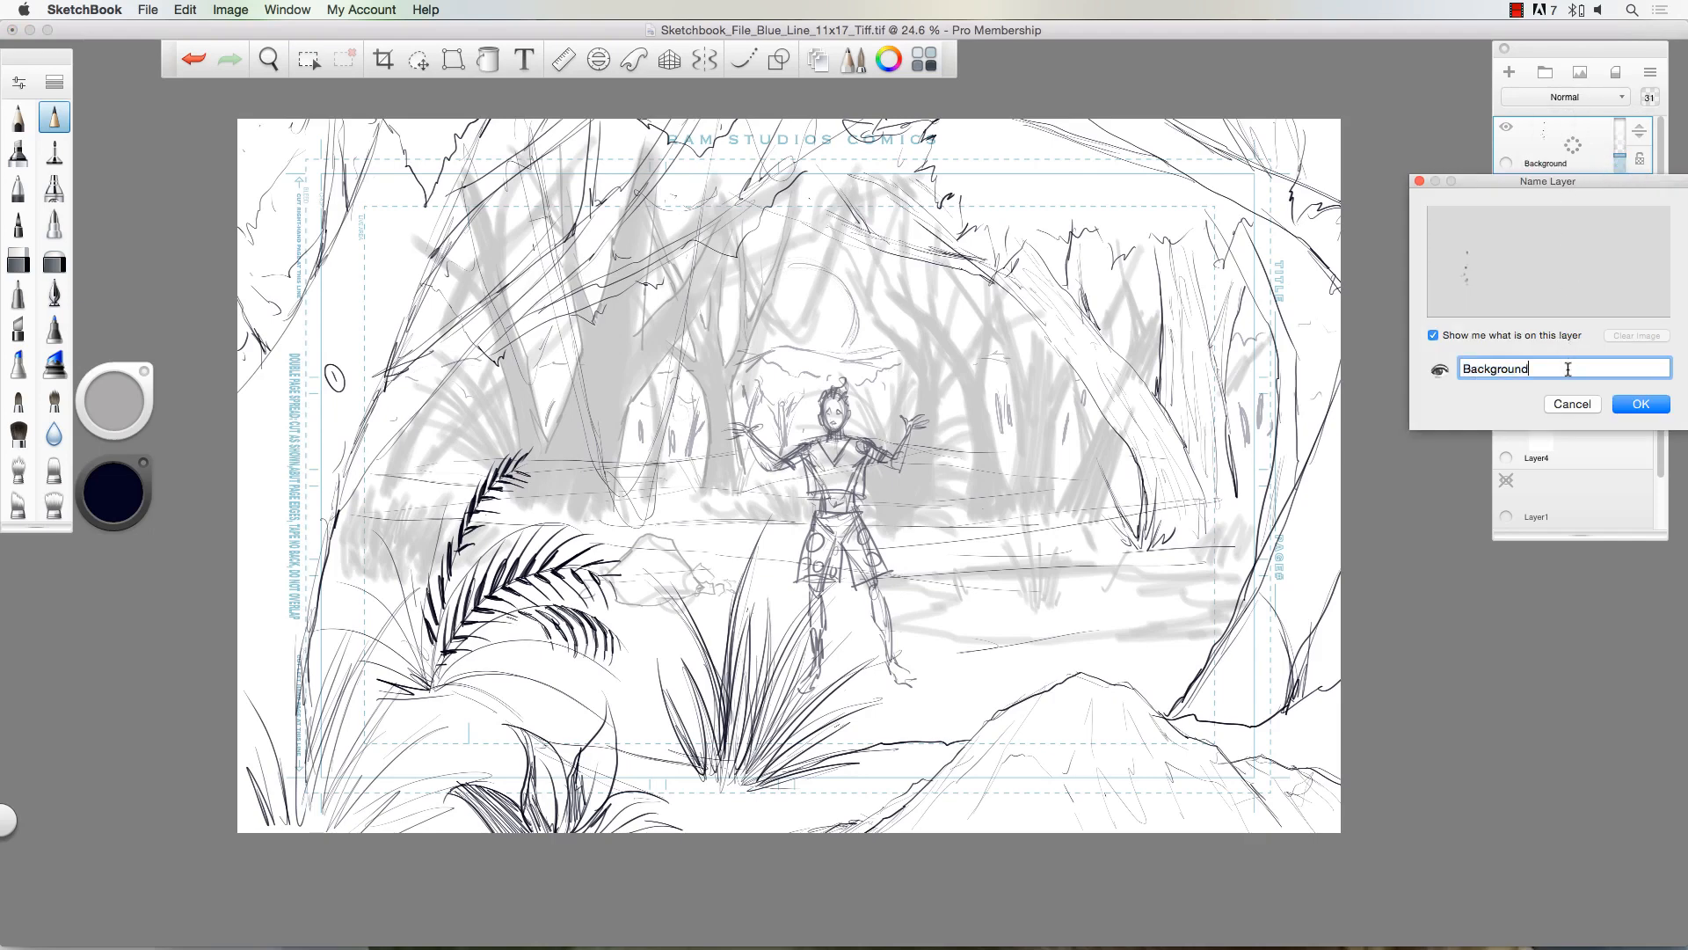
type("3")
key("Return")
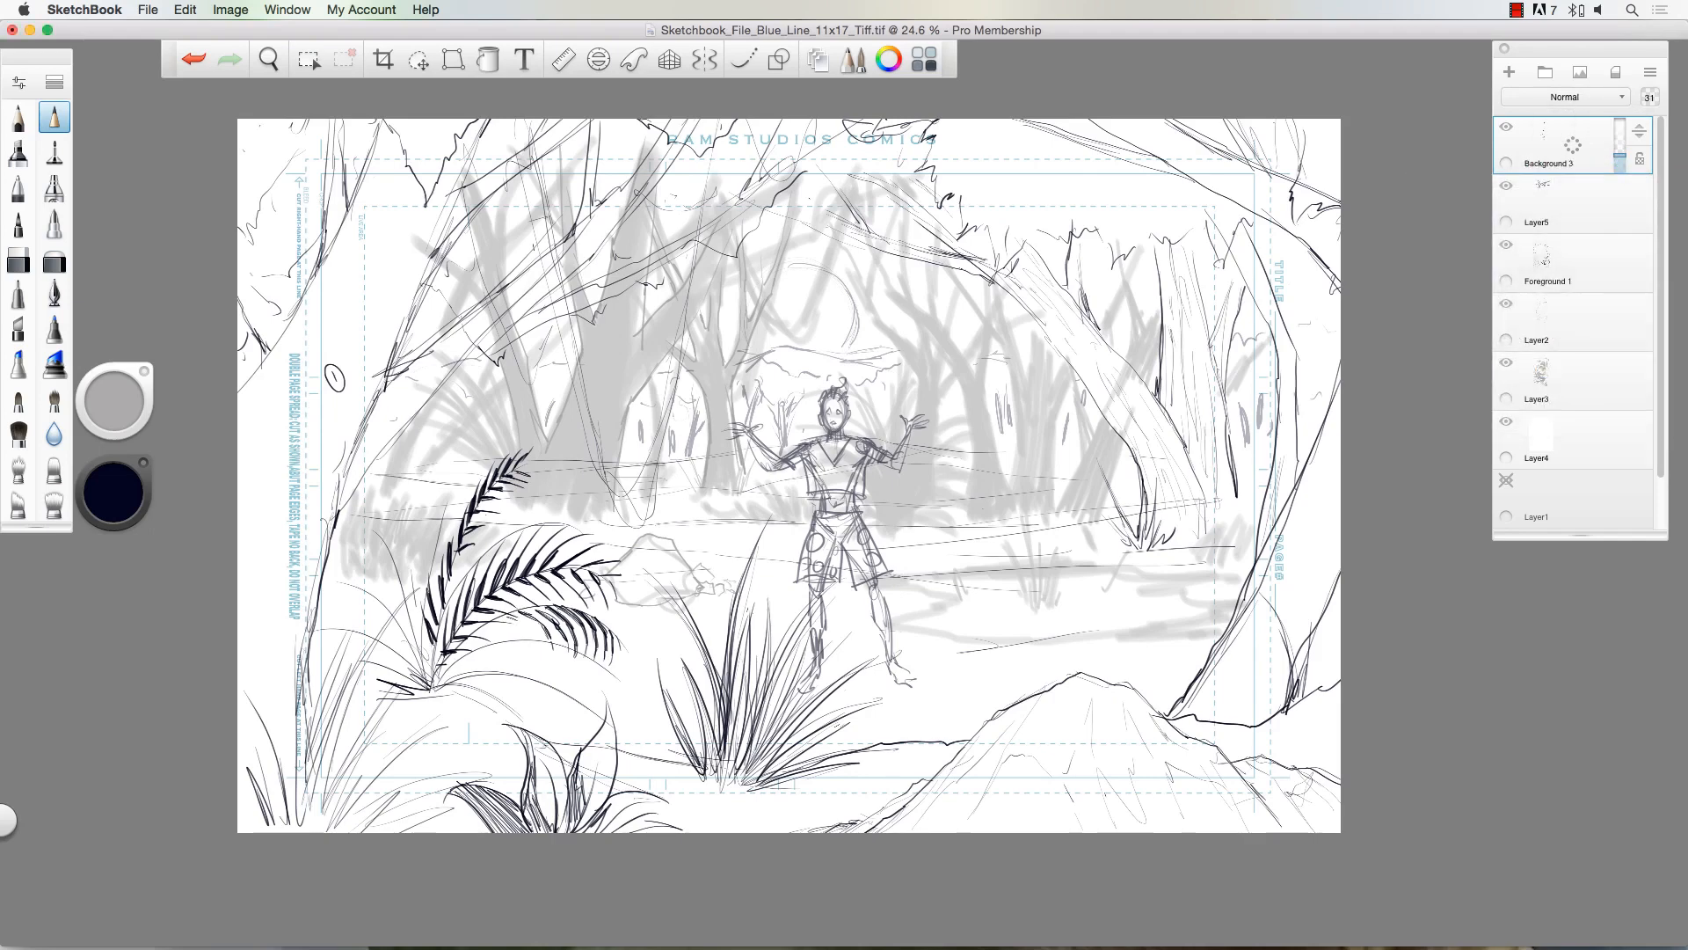
Step: Hide and show Layer5, Foreground 1, Layer2 and Layer3 in turn to check what each one contains
left_click(1506, 186)
left_click(1506, 187)
left_click(1506, 246)
left_click(1506, 246)
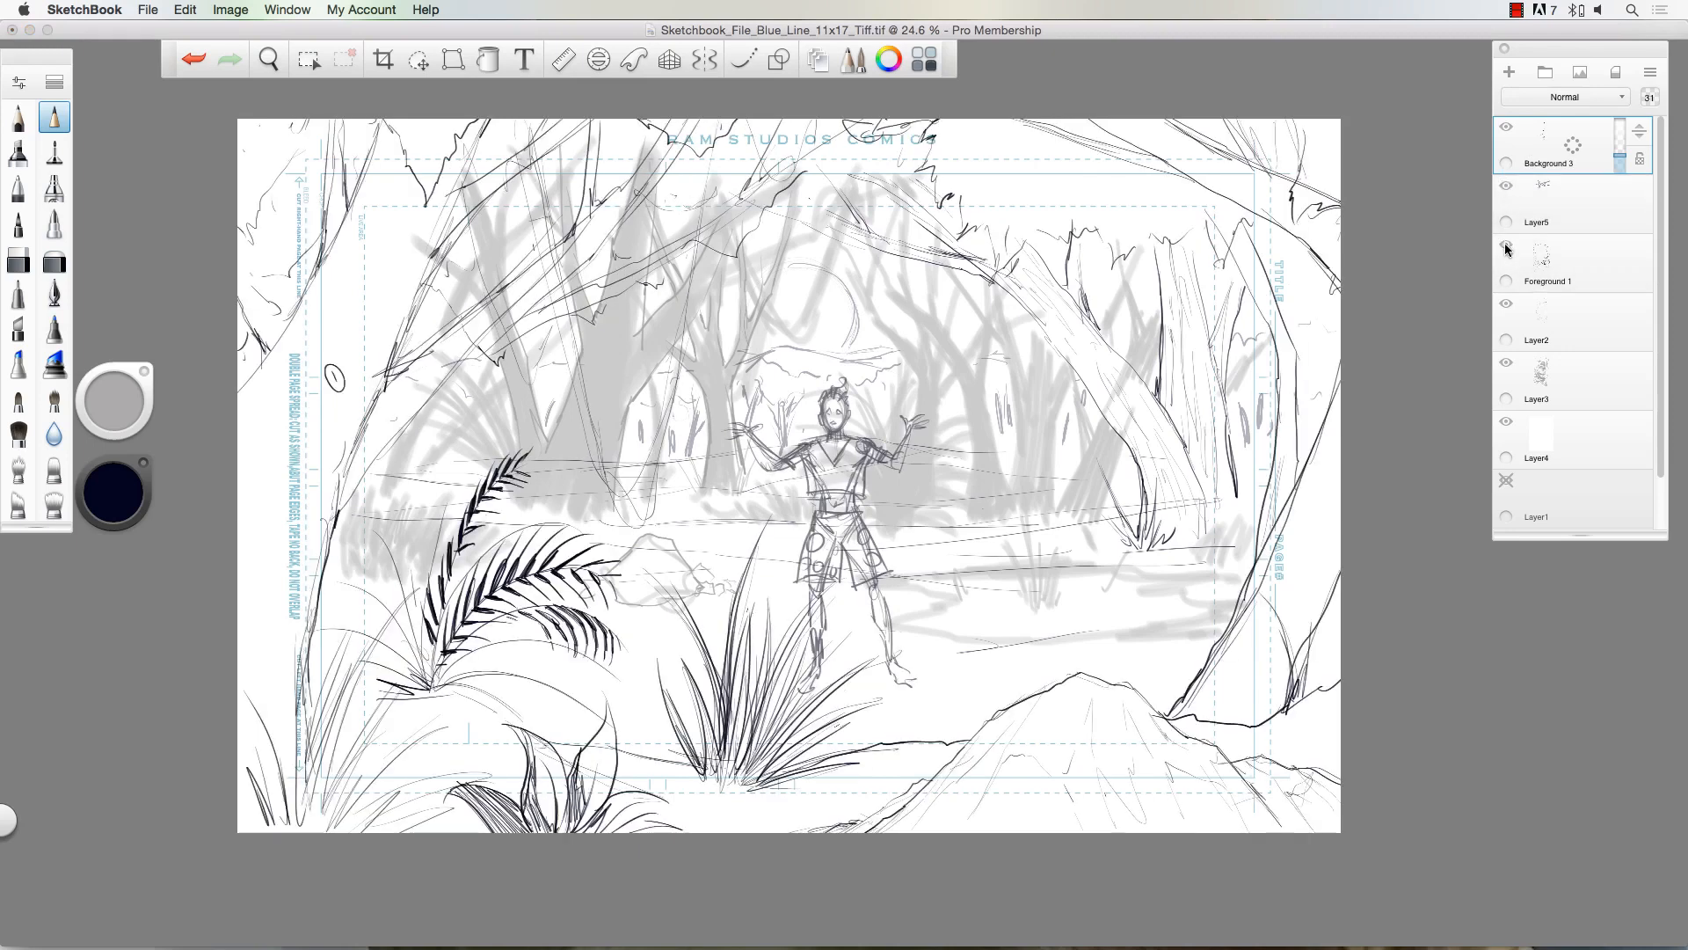
left_click(1506, 304)
left_click(1506, 305)
left_click(1506, 304)
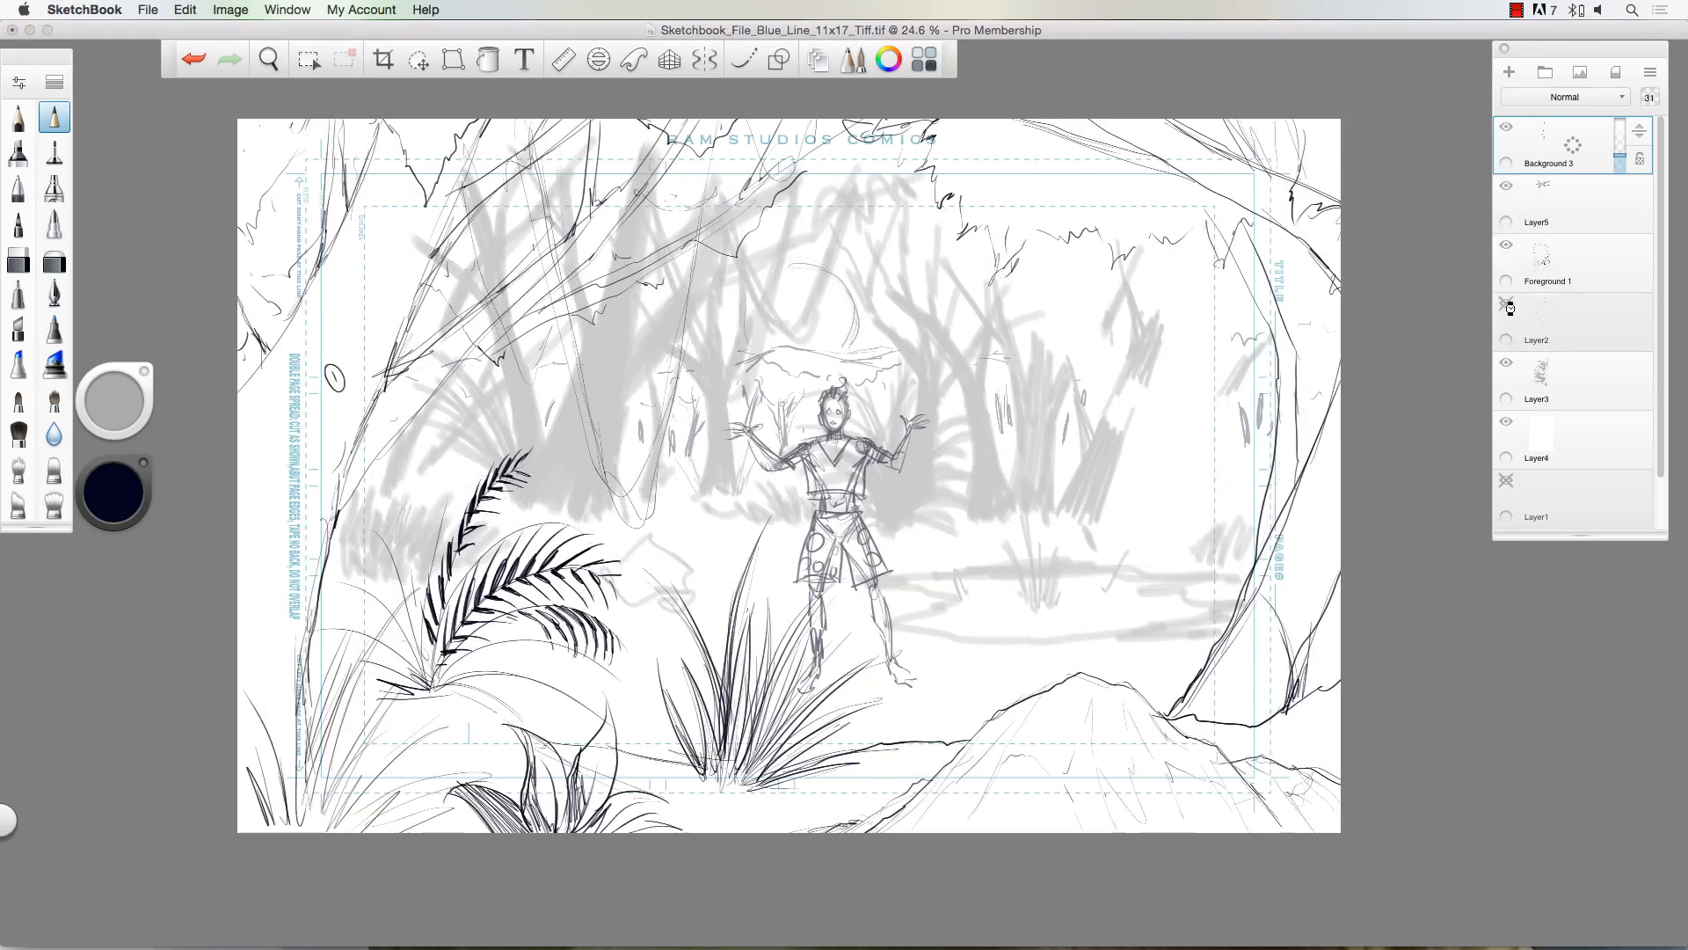
left_click(1508, 306)
left_click(1502, 365)
left_click(1502, 365)
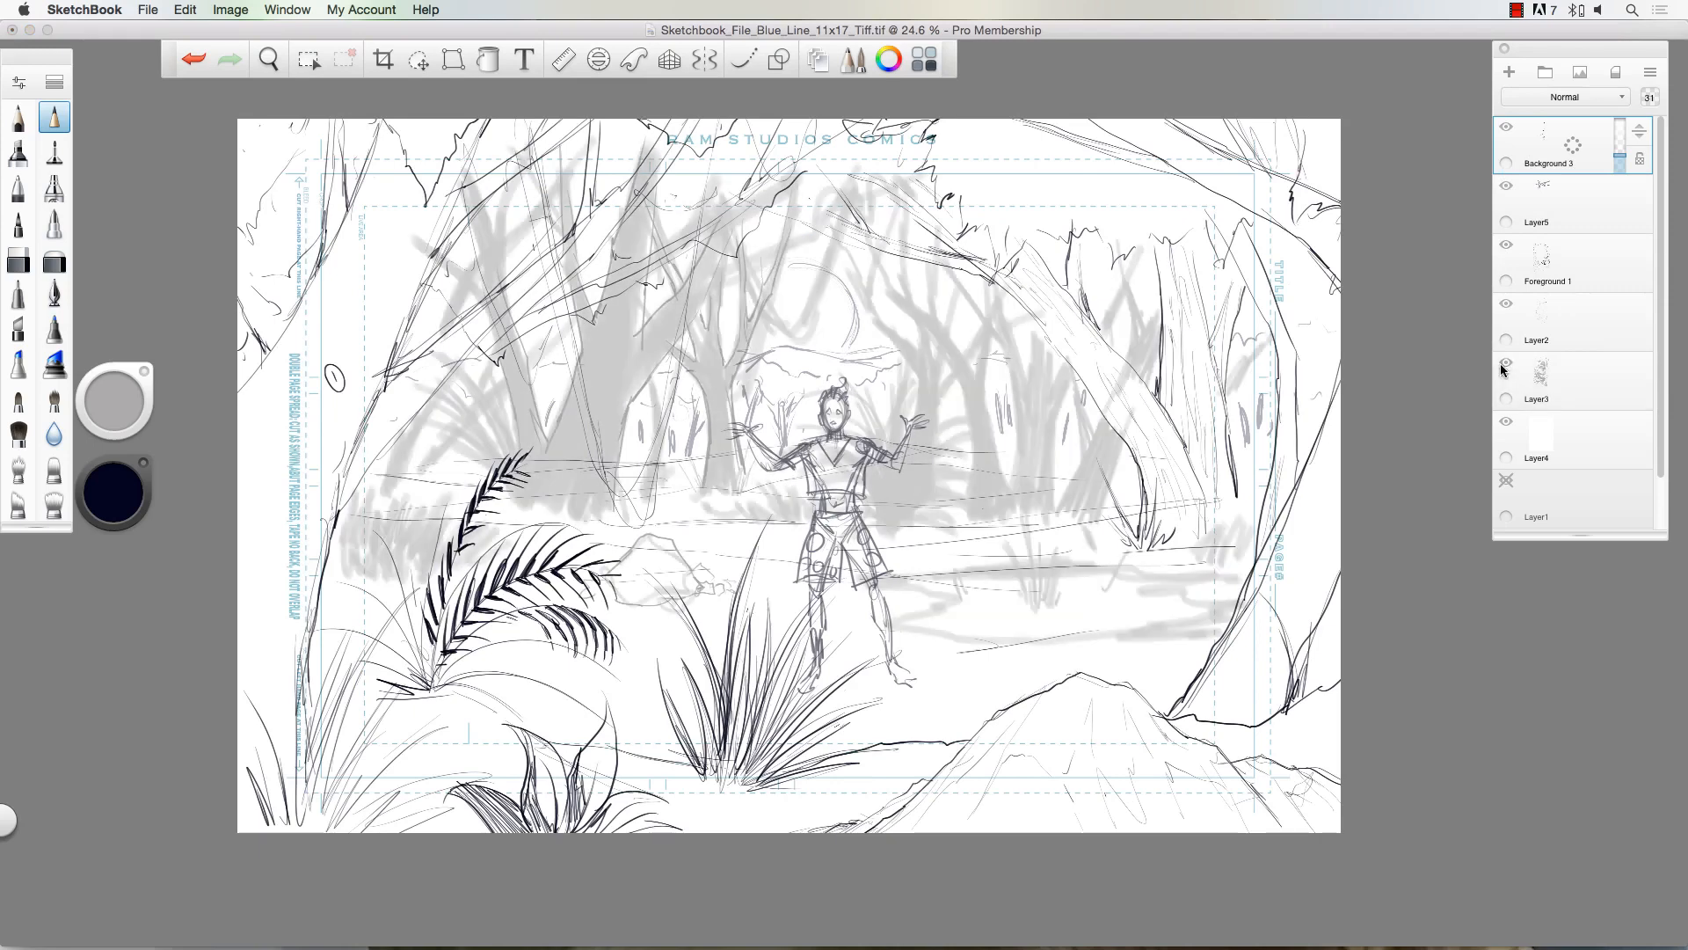
Step: On Layer2, outline the forked gray tree just beside the figure's raised hand on the left with the pencil
left_click(1567, 367)
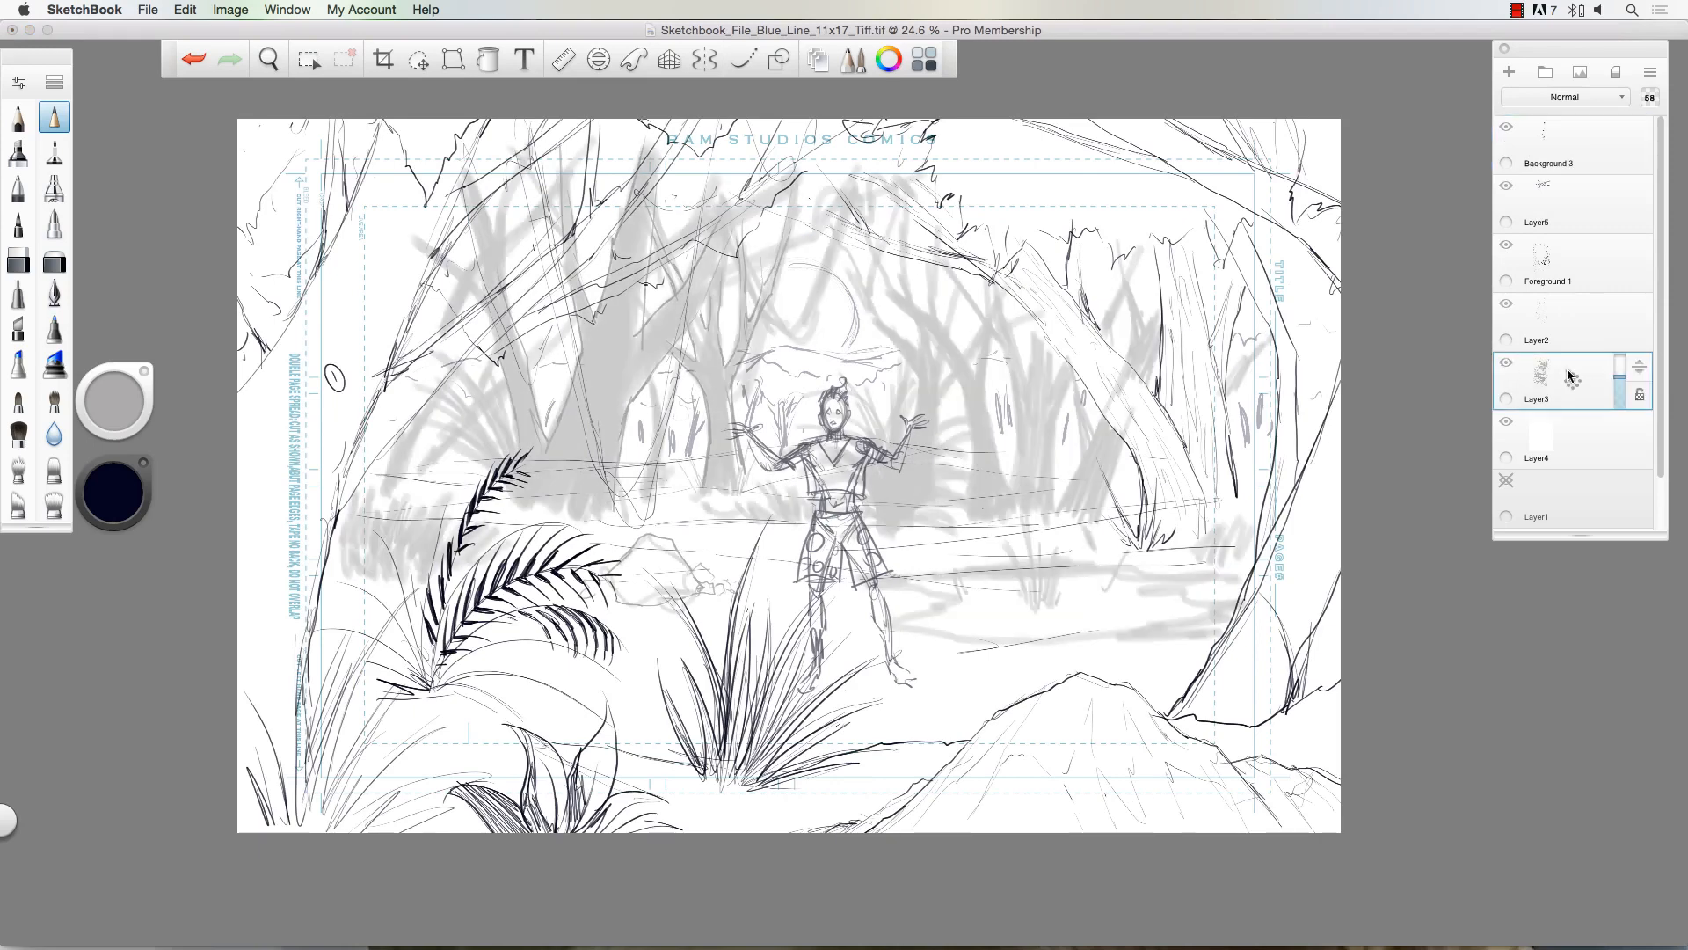
left_click(1570, 326)
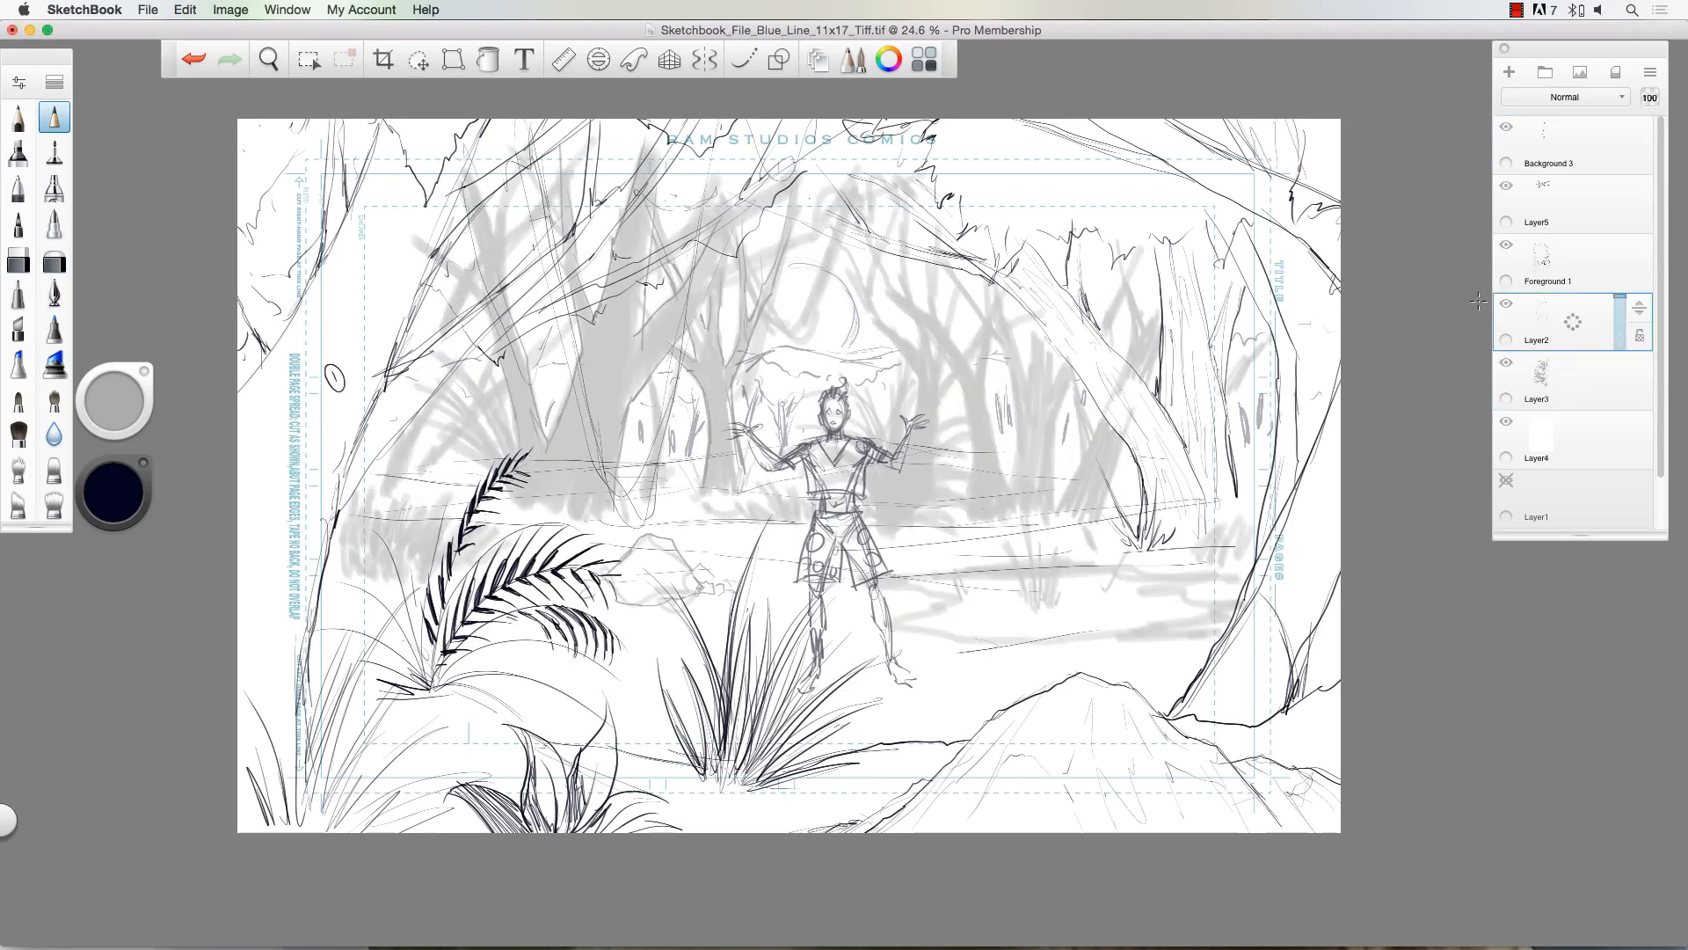
left_click(1507, 304)
left_click(1507, 304)
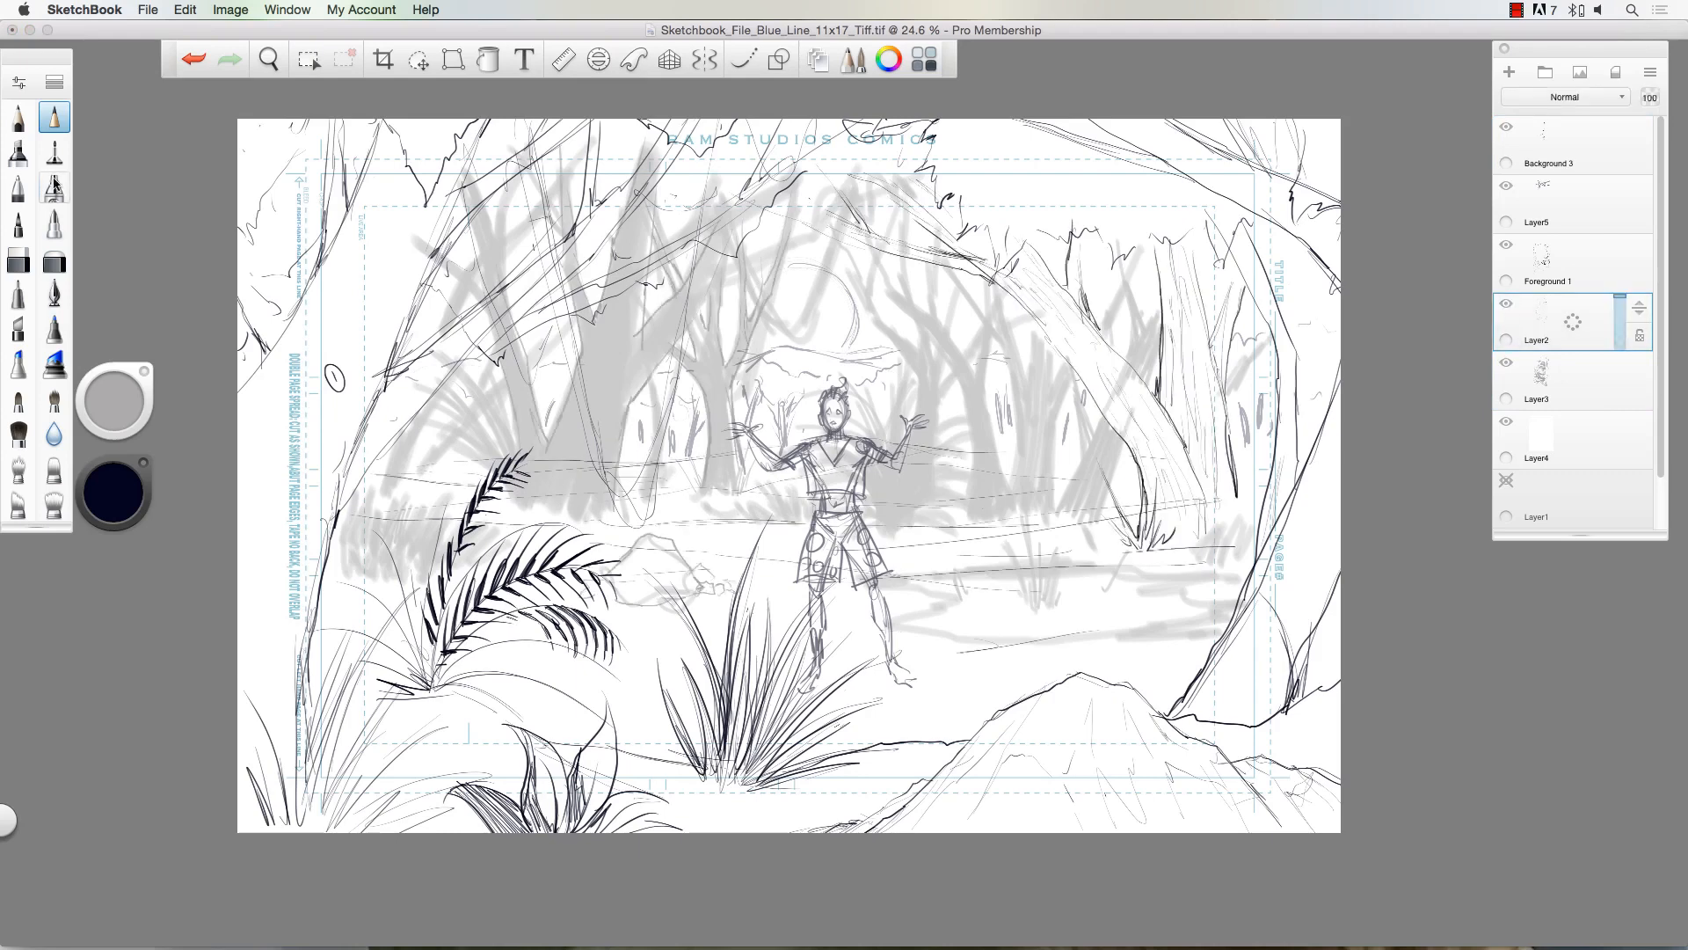
left_click(19, 117)
mouse_move(736, 249)
left_mouse_down()
mouse_move(727, 370)
mouse_move(754, 321)
mouse_move(733, 389)
mouse_move(797, 196)
mouse_move(764, 289)
mouse_move(754, 239)
mouse_move(753, 318)
left_mouse_up()
mouse_move(747, 411)
left_mouse_down()
mouse_move(702, 426)
mouse_move(703, 480)
mouse_move(703, 398)
mouse_move(667, 337)
mouse_move(687, 361)
mouse_move(688, 323)
left_mouse_up()
mouse_move(702, 311)
left_mouse_down()
mouse_move(706, 329)
mouse_move(712, 296)
mouse_move(714, 378)
left_mouse_up()
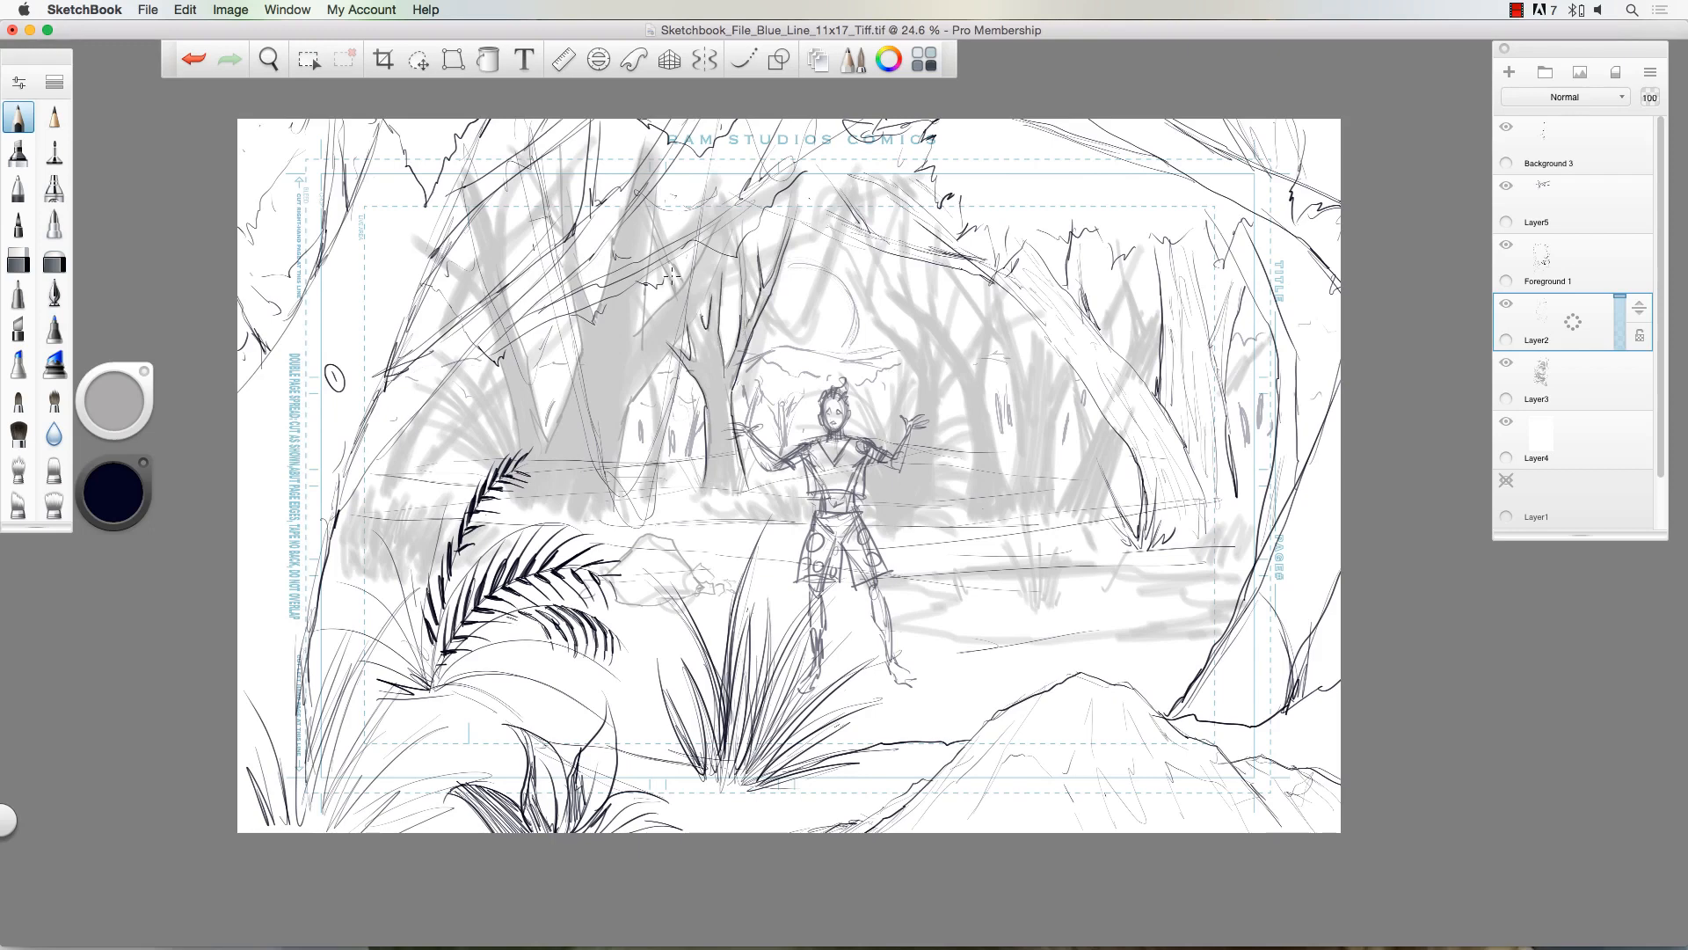
Step: Outline the trunks and branches of the large gray trees farther left of the figure on Layer2
mouse_move(723, 255)
left_mouse_down()
mouse_move(624, 413)
mouse_move(616, 483)
left_mouse_up()
mouse_move(647, 274)
left_mouse_down()
mouse_move(661, 306)
mouse_move(641, 326)
mouse_move(712, 244)
mouse_move(633, 274)
mouse_move(644, 297)
mouse_move(665, 173)
left_mouse_up()
mouse_move(614, 244)
left_mouse_down()
mouse_move(583, 341)
mouse_move(594, 312)
mouse_move(566, 174)
mouse_move(579, 354)
mouse_move(549, 446)
left_mouse_up()
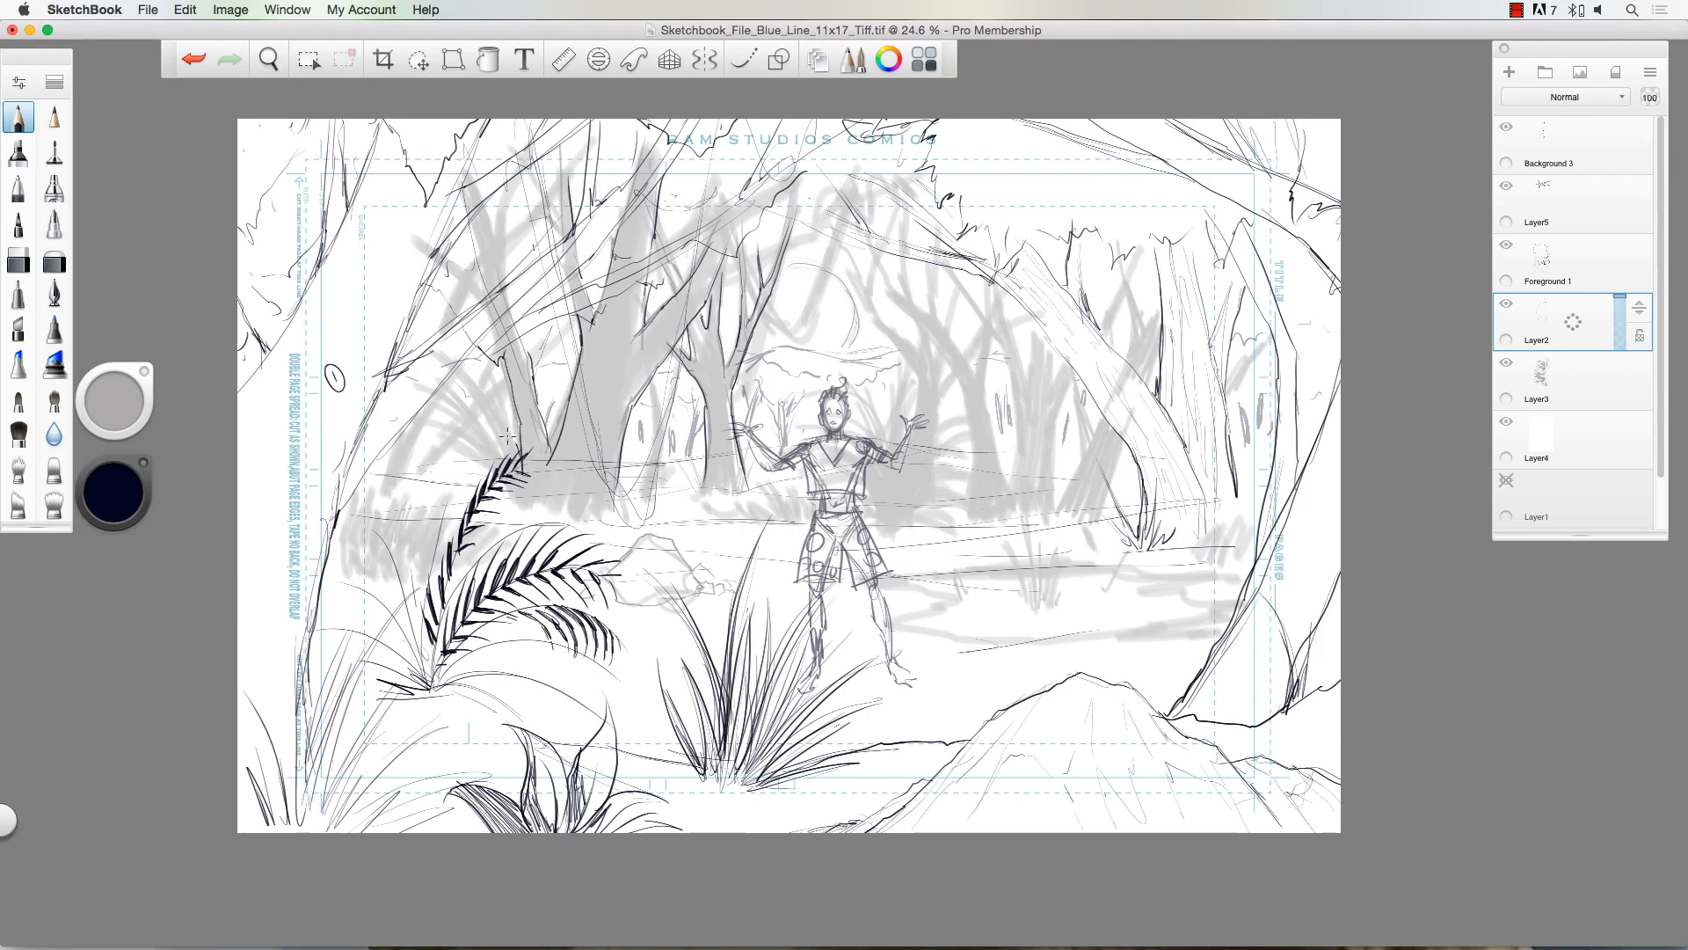
Step: Sketch grass blades and leafy strokes around the bases of the large trees behind the fern
mouse_move(519, 455)
left_mouse_down()
mouse_move(472, 393)
mouse_move(501, 448)
mouse_move(439, 417)
left_mouse_up()
mouse_move(507, 470)
left_mouse_down()
mouse_move(474, 440)
mouse_move(486, 461)
left_mouse_up()
left_click_drag(494, 486, 475, 467)
mouse_move(615, 492)
left_mouse_down()
mouse_move(635, 457)
mouse_move(668, 489)
left_mouse_up()
left_click_drag(635, 516, 671, 503)
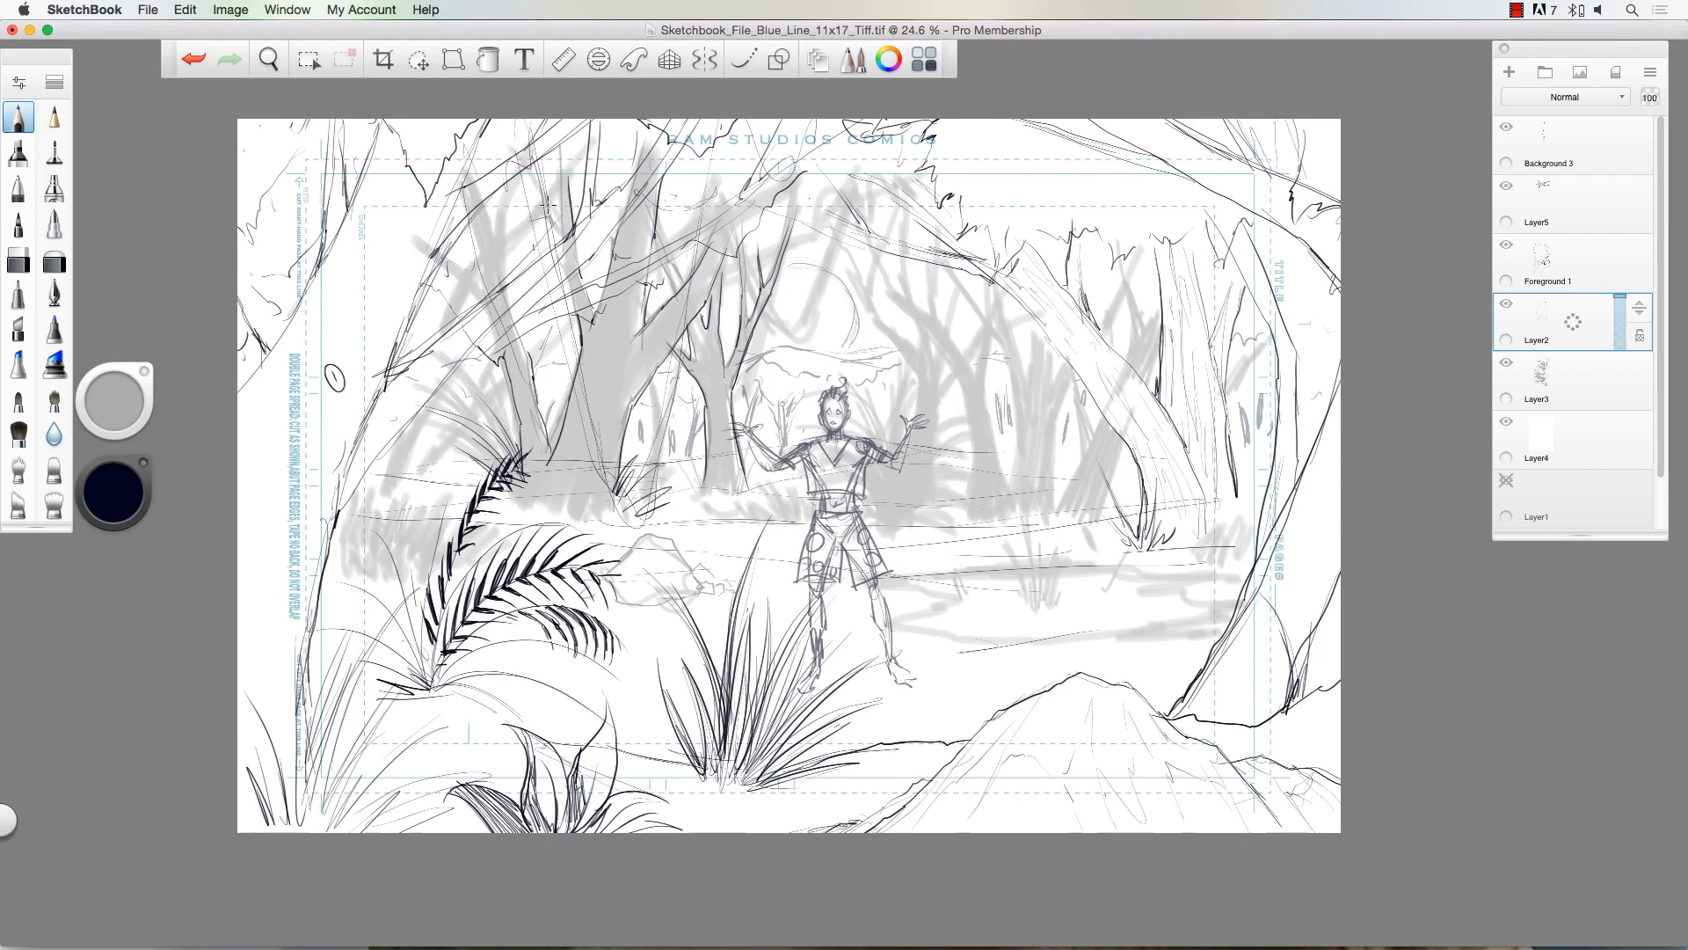
Step: Outline the upper branches and forks of the leaning tree above the fern
left_click_drag(564, 239, 563, 167)
left_click_drag(467, 227, 493, 304)
left_click_drag(525, 213, 482, 291)
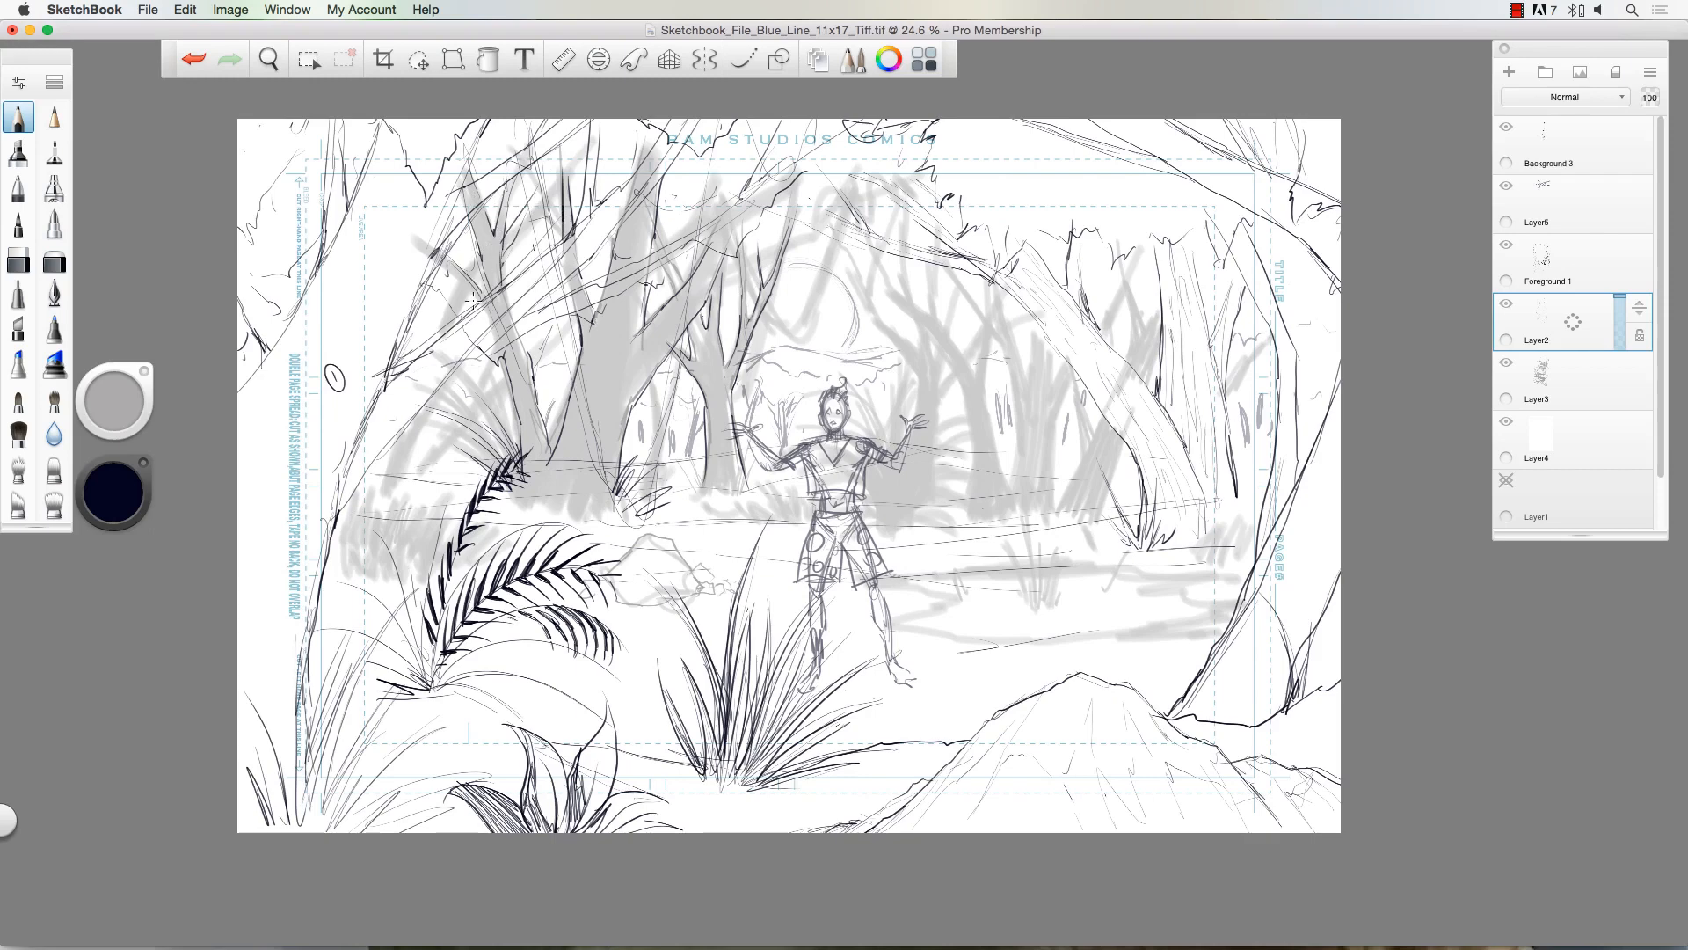
Step: Add short grass strokes along the far-left ground and long leaf blades behind the fern
mouse_move(354, 529)
left_mouse_down()
mouse_move(406, 491)
mouse_move(432, 525)
mouse_move(496, 512)
mouse_move(543, 526)
mouse_move(345, 567)
left_mouse_up()
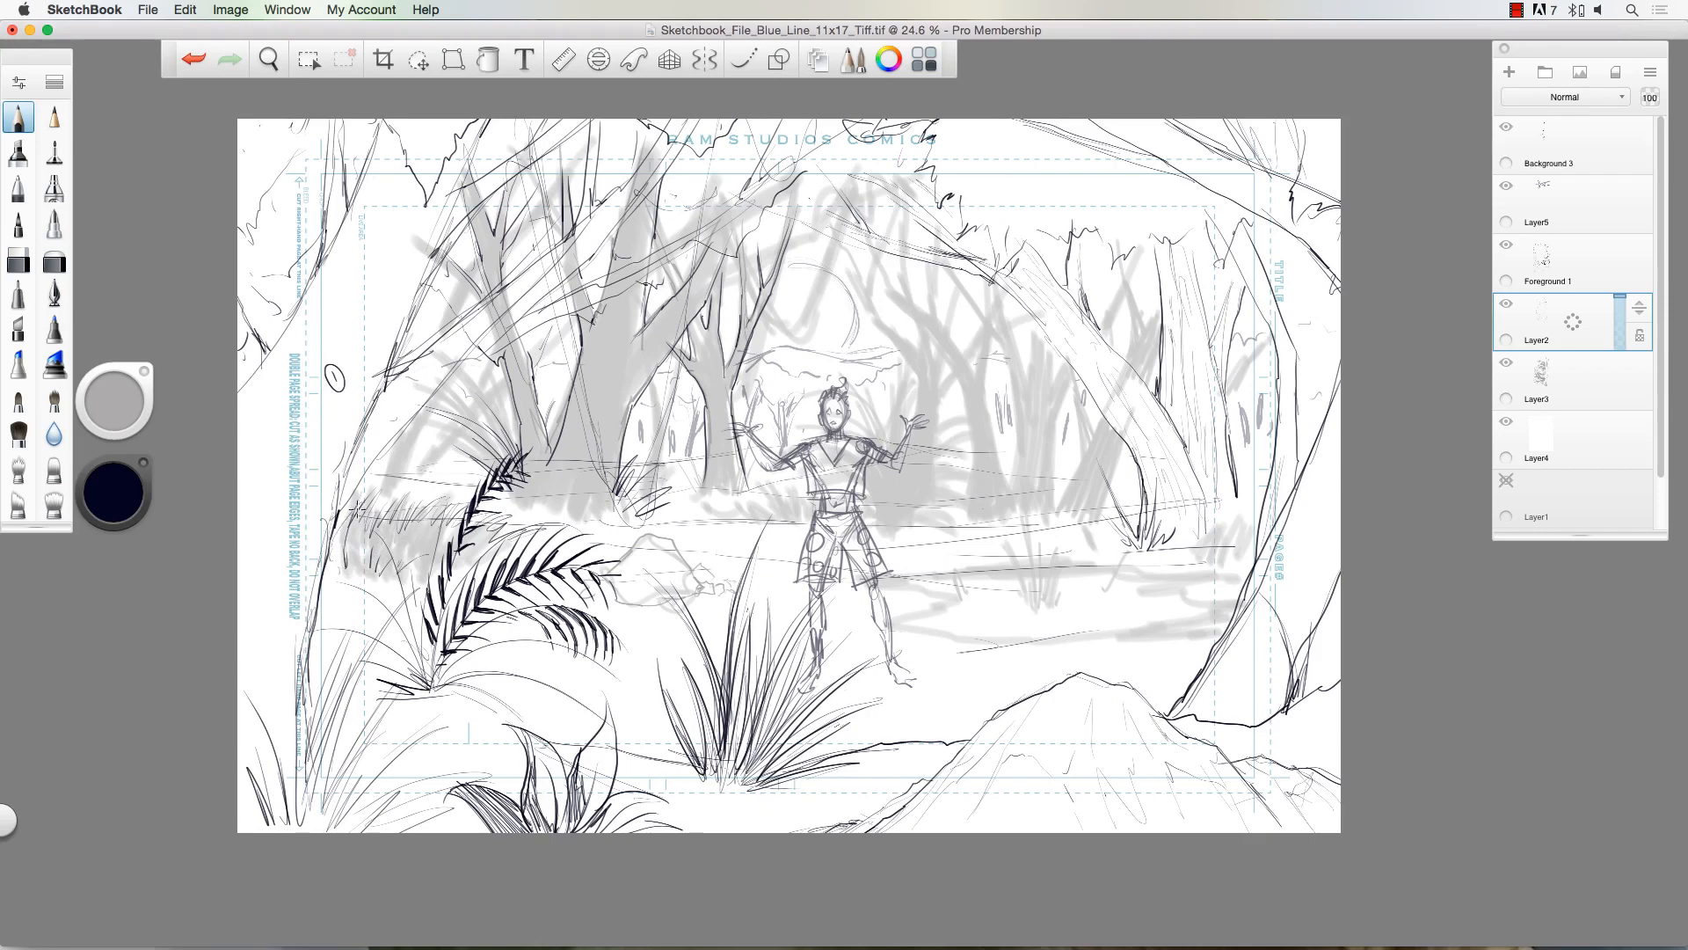
mouse_move(406, 431)
left_mouse_down()
mouse_move(398, 466)
mouse_move(421, 468)
mouse_move(454, 412)
left_mouse_up()
mouse_move(438, 476)
left_mouse_down()
mouse_move(496, 343)
mouse_move(473, 391)
mouse_move(552, 337)
left_mouse_up()
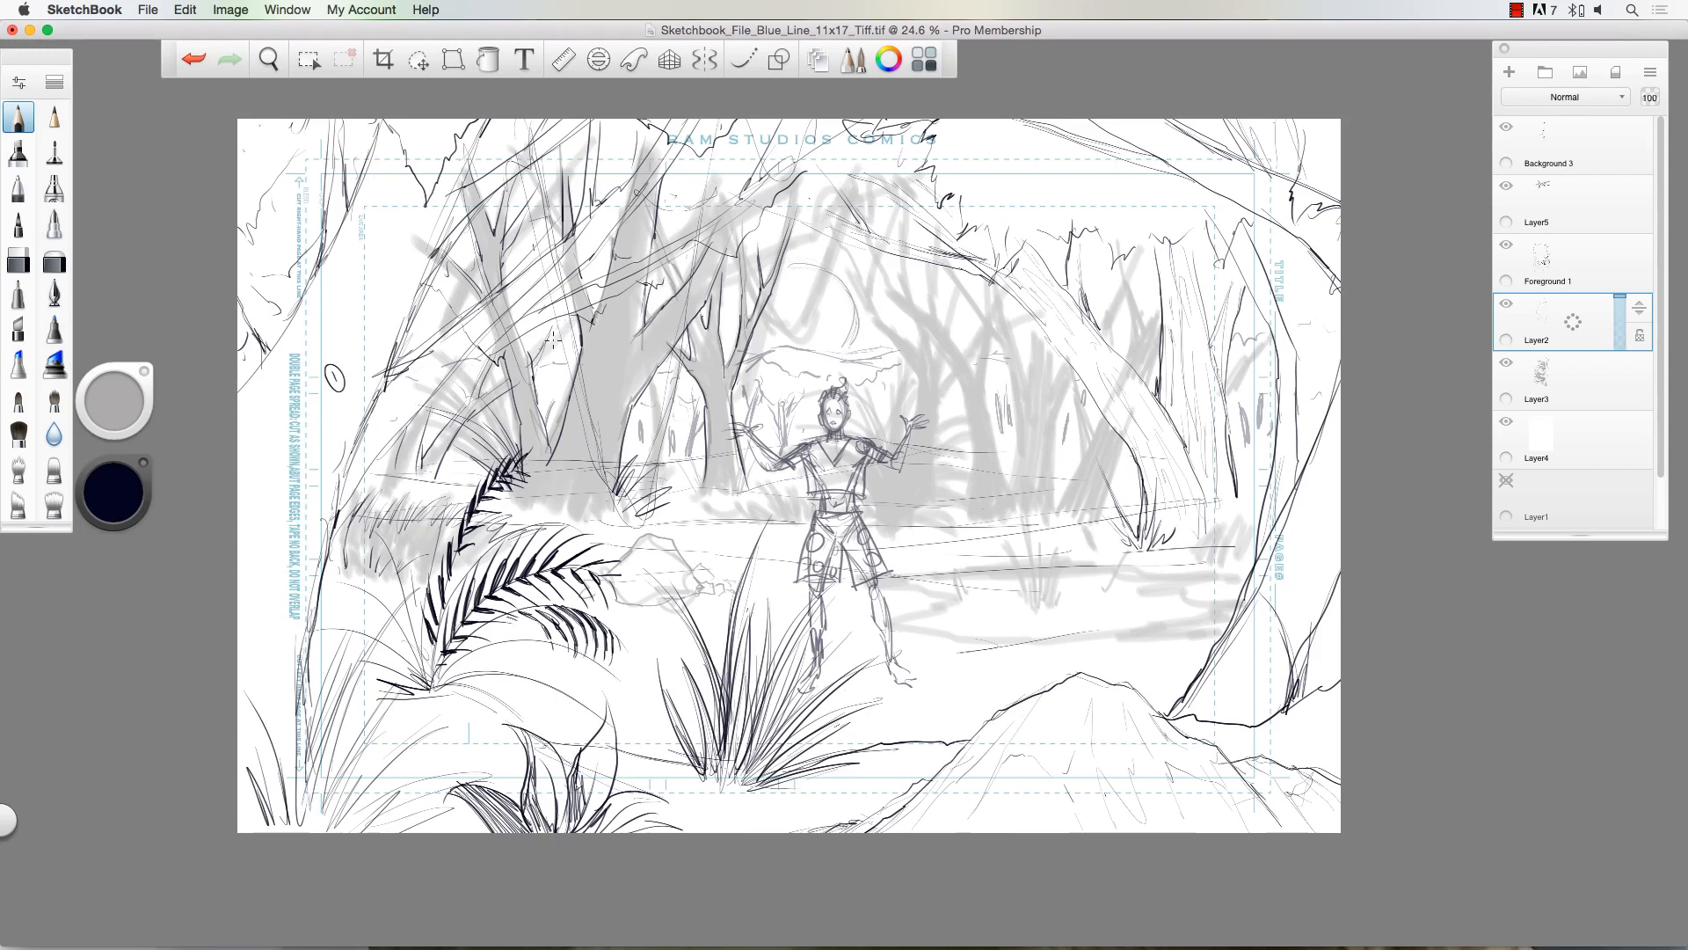
Step: Outline the gray mid-ground trees to the right of the figure, including their forks and branches
mouse_move(638, 444)
left_mouse_down()
mouse_move(642, 398)
mouse_move(640, 431)
mouse_move(672, 425)
left_mouse_up()
mouse_move(966, 506)
left_mouse_down()
mouse_move(955, 377)
mouse_move(922, 331)
mouse_move(968, 370)
mouse_move(985, 322)
mouse_move(1013, 486)
mouse_move(1011, 455)
left_mouse_up()
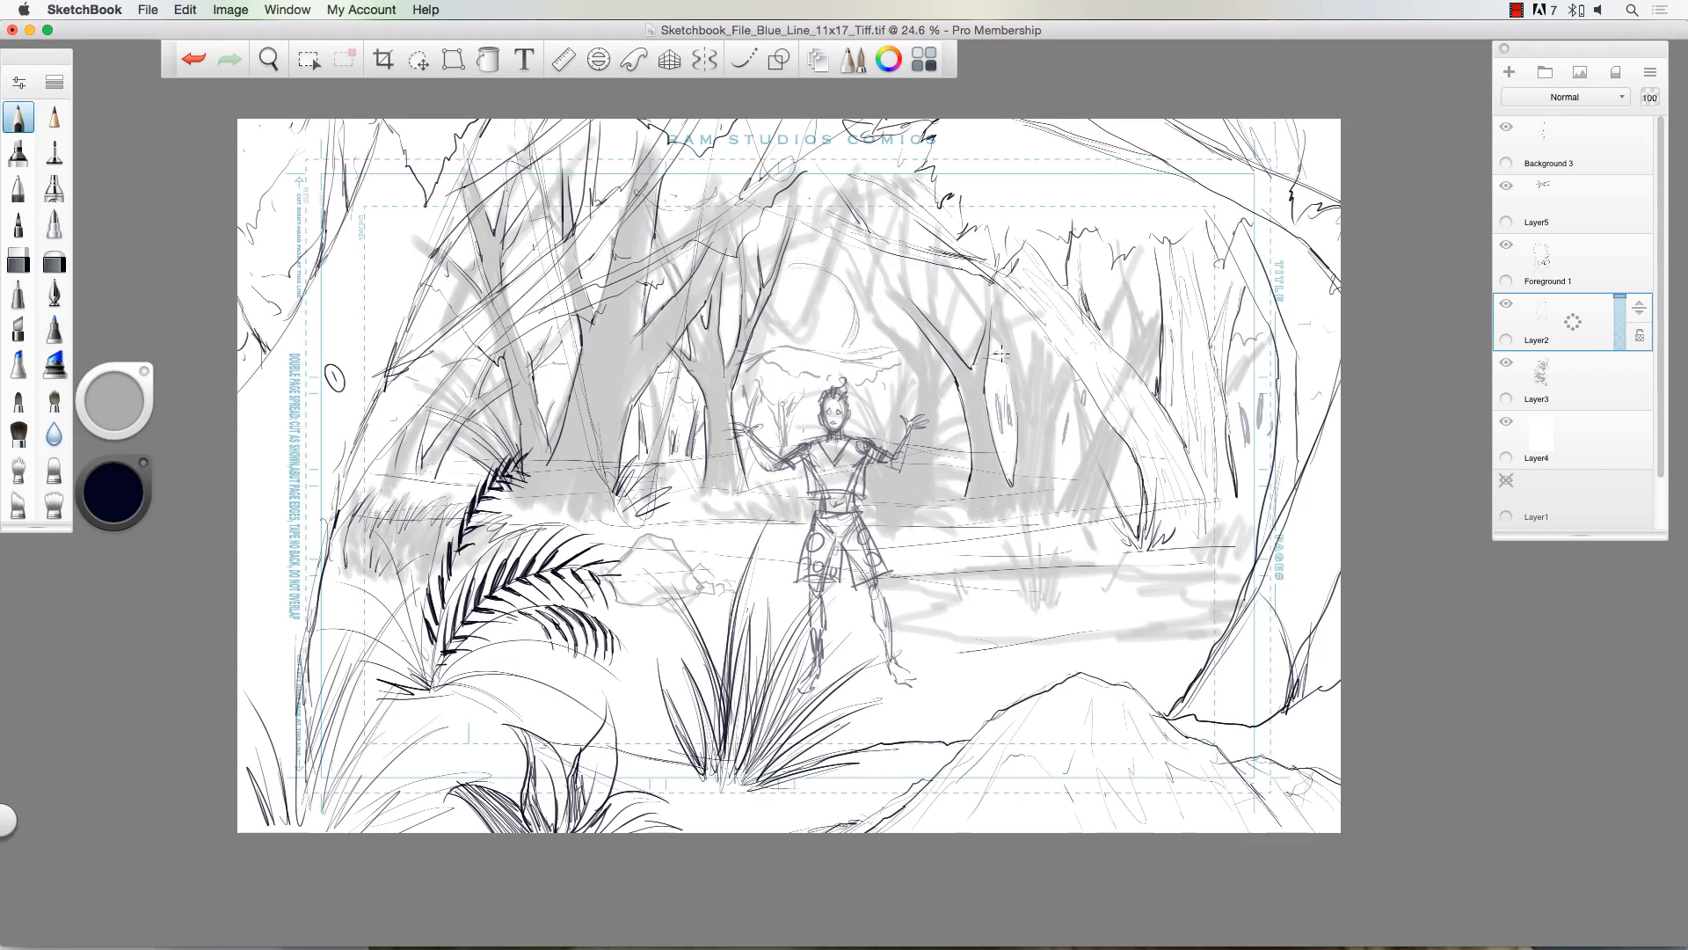
mouse_move(1009, 364)
left_mouse_down()
mouse_move(1001, 289)
mouse_move(1024, 375)
mouse_move(1031, 352)
mouse_move(1066, 376)
mouse_move(1064, 486)
mouse_move(1095, 432)
mouse_move(1120, 439)
mouse_move(1102, 502)
mouse_move(1061, 349)
mouse_move(1119, 333)
mouse_move(1124, 362)
mouse_move(1130, 276)
mouse_move(1148, 365)
left_mouse_up()
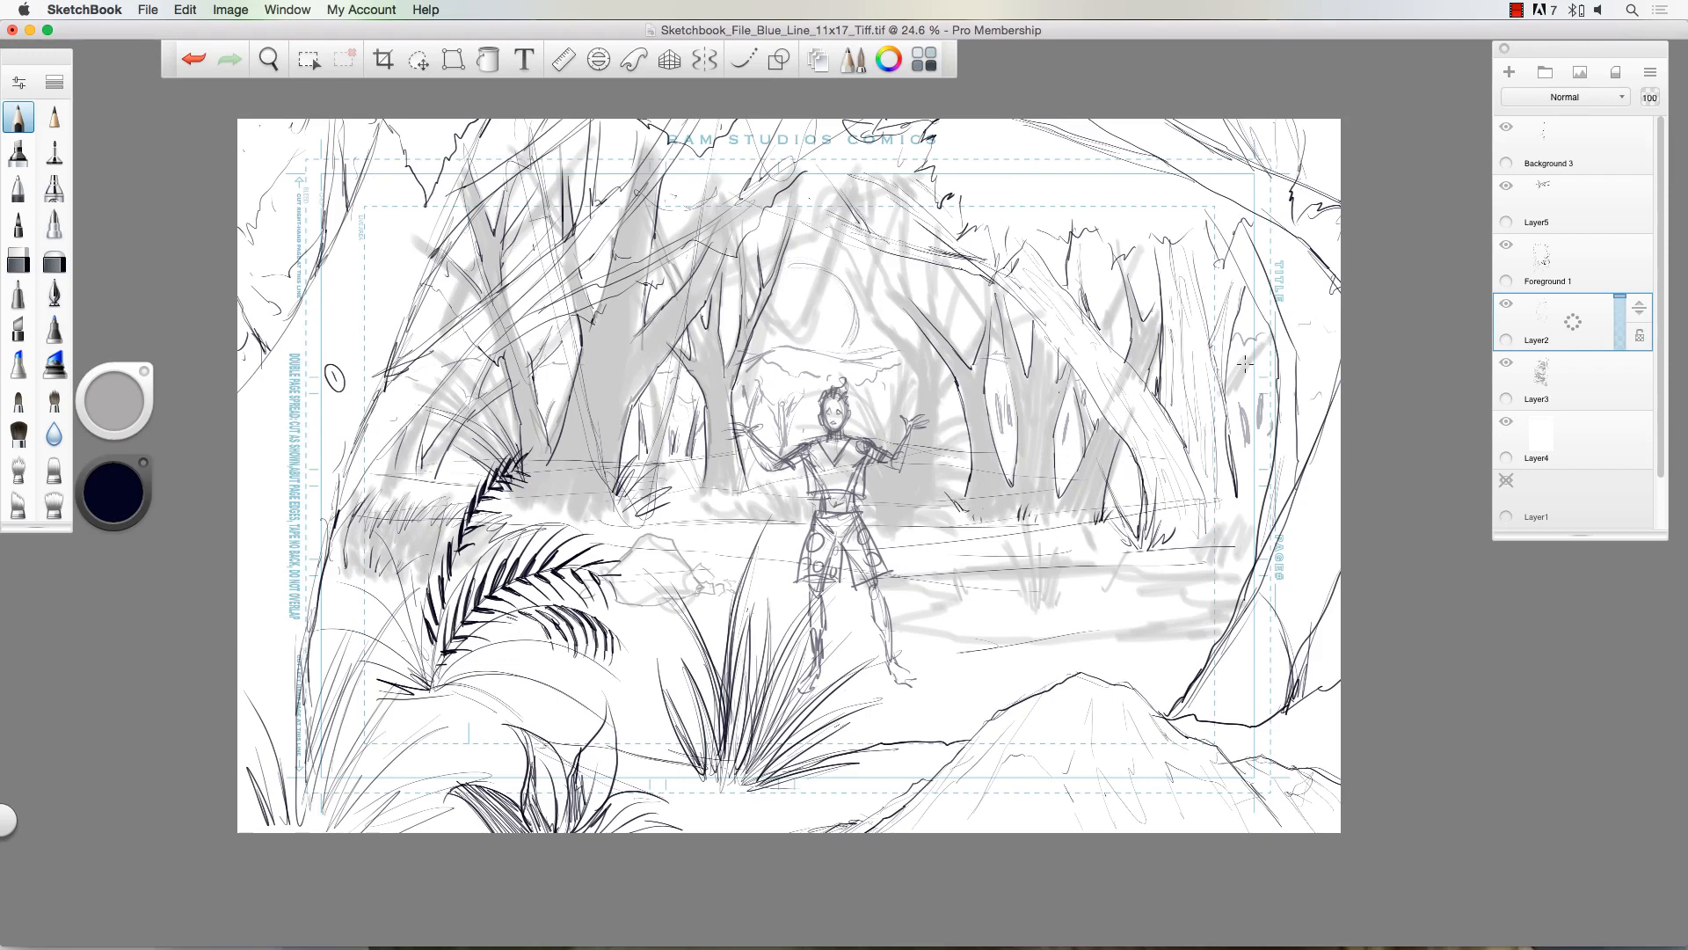
mouse_move(1234, 366)
left_mouse_down()
mouse_move(1266, 342)
mouse_move(1219, 402)
left_mouse_up()
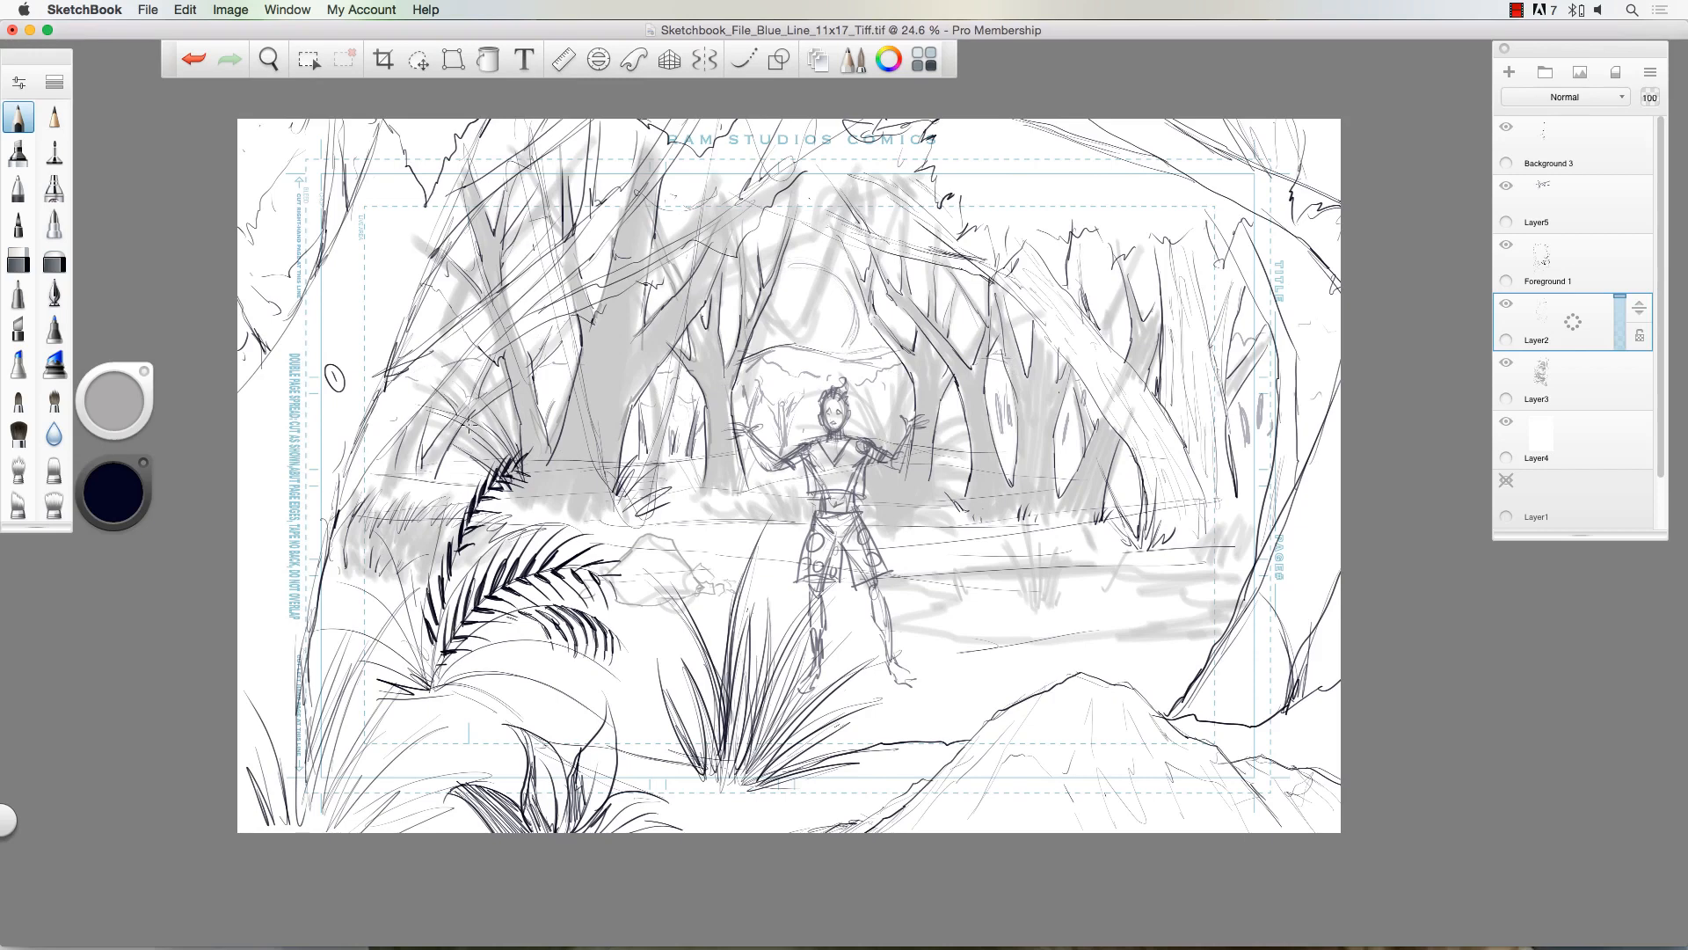
Step: Draw a leafy plant at the tree base just behind the figure's right side
mouse_move(942, 511)
left_mouse_down()
mouse_move(922, 478)
mouse_move(900, 508)
mouse_move(965, 484)
mouse_move(912, 522)
mouse_move(888, 507)
mouse_move(863, 416)
left_mouse_up()
mouse_move(897, 482)
left_mouse_down()
mouse_move(891, 390)
mouse_move(901, 424)
mouse_move(970, 432)
mouse_move(961, 460)
left_mouse_up()
left_click_drag(906, 503, 872, 479)
mouse_move(915, 526)
left_mouse_down()
mouse_move(957, 492)
mouse_move(958, 509)
left_mouse_up()
Step: Draw the pond's edge lines and grass tufts in and beside the water to the right of the figure
mouse_move(1031, 603)
left_mouse_down()
mouse_move(1025, 523)
mouse_move(1064, 553)
mouse_move(901, 581)
mouse_move(893, 609)
mouse_move(971, 634)
mouse_move(1247, 624)
left_mouse_up()
left_click_drag(1134, 565, 1236, 597)
mouse_move(1207, 535)
left_mouse_down()
mouse_move(1201, 554)
mouse_move(1215, 526)
left_mouse_up()
mouse_move(1213, 559)
left_mouse_down()
mouse_move(1236, 517)
mouse_move(1242, 540)
left_mouse_up()
left_click_drag(1231, 559, 1251, 547)
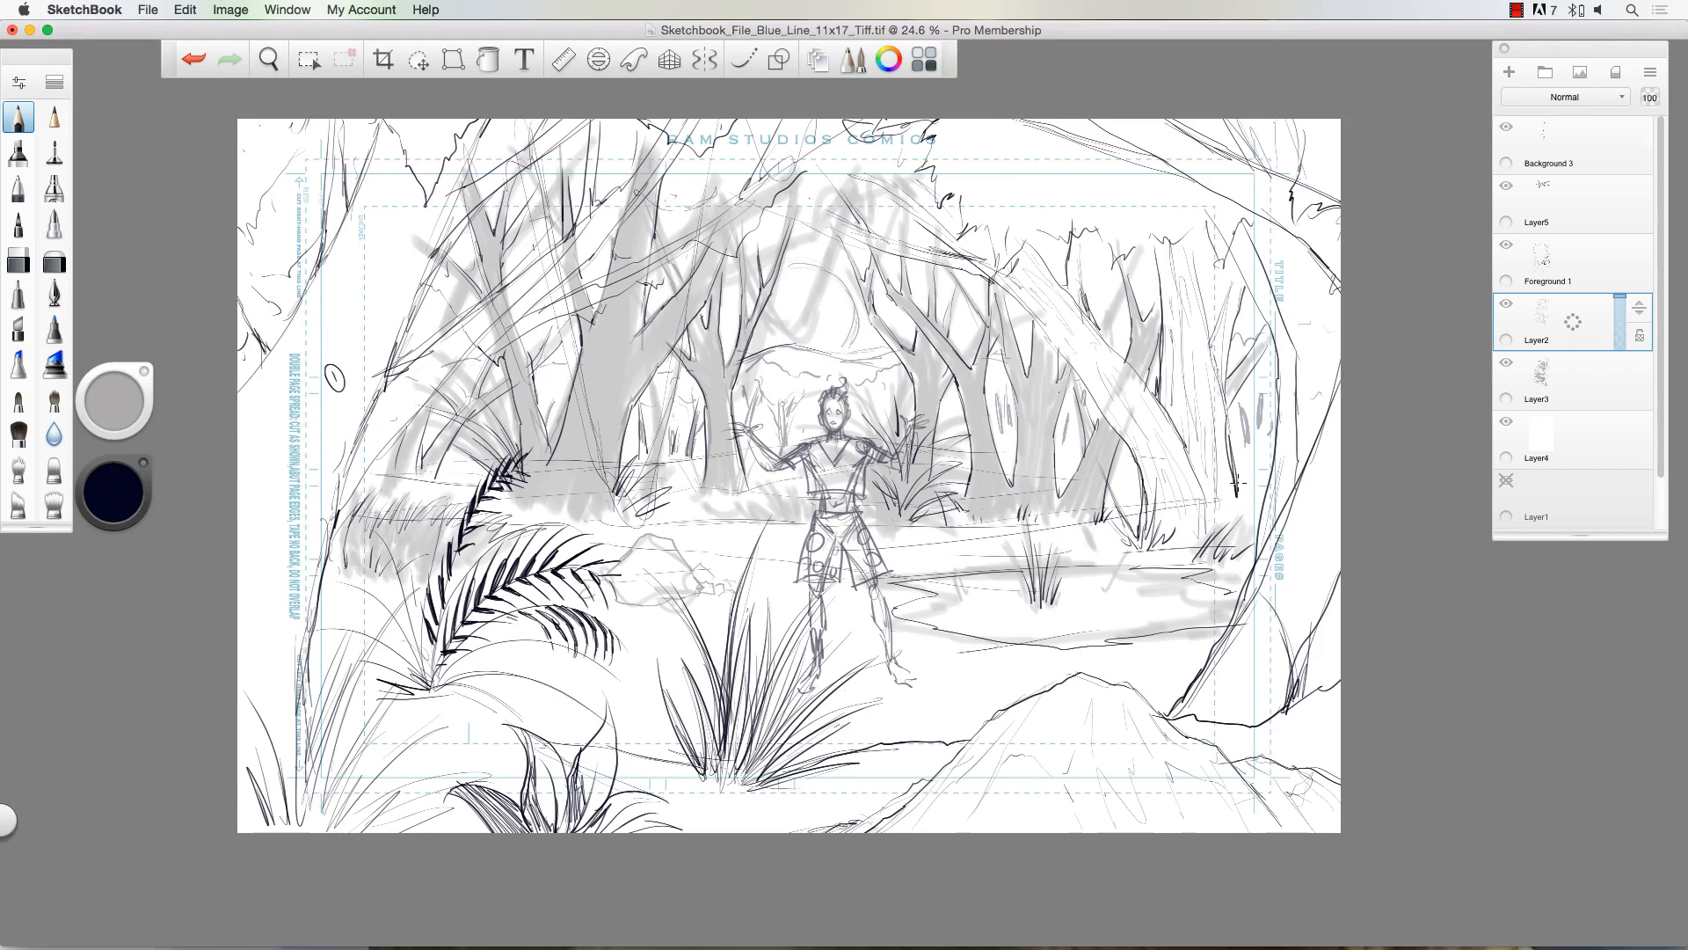
Step: Hide the gray Layer3 and toggle Layer2 off and on to check the mid-ground line work
left_click(1506, 366)
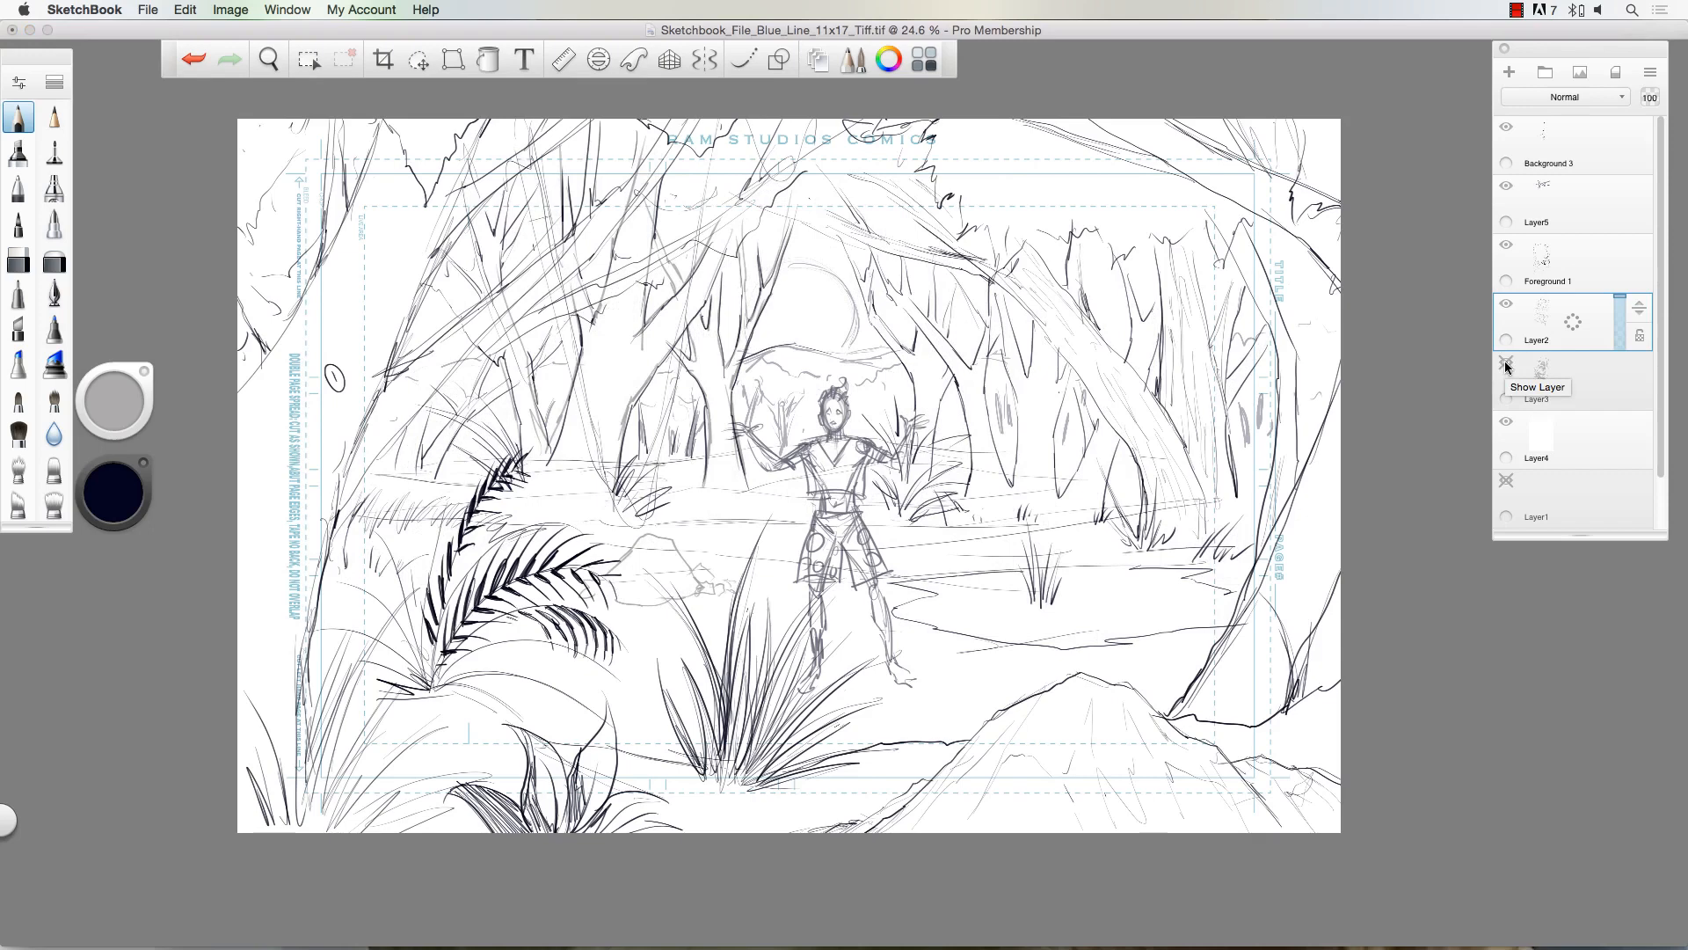
left_click(1505, 308)
left_click(1504, 309)
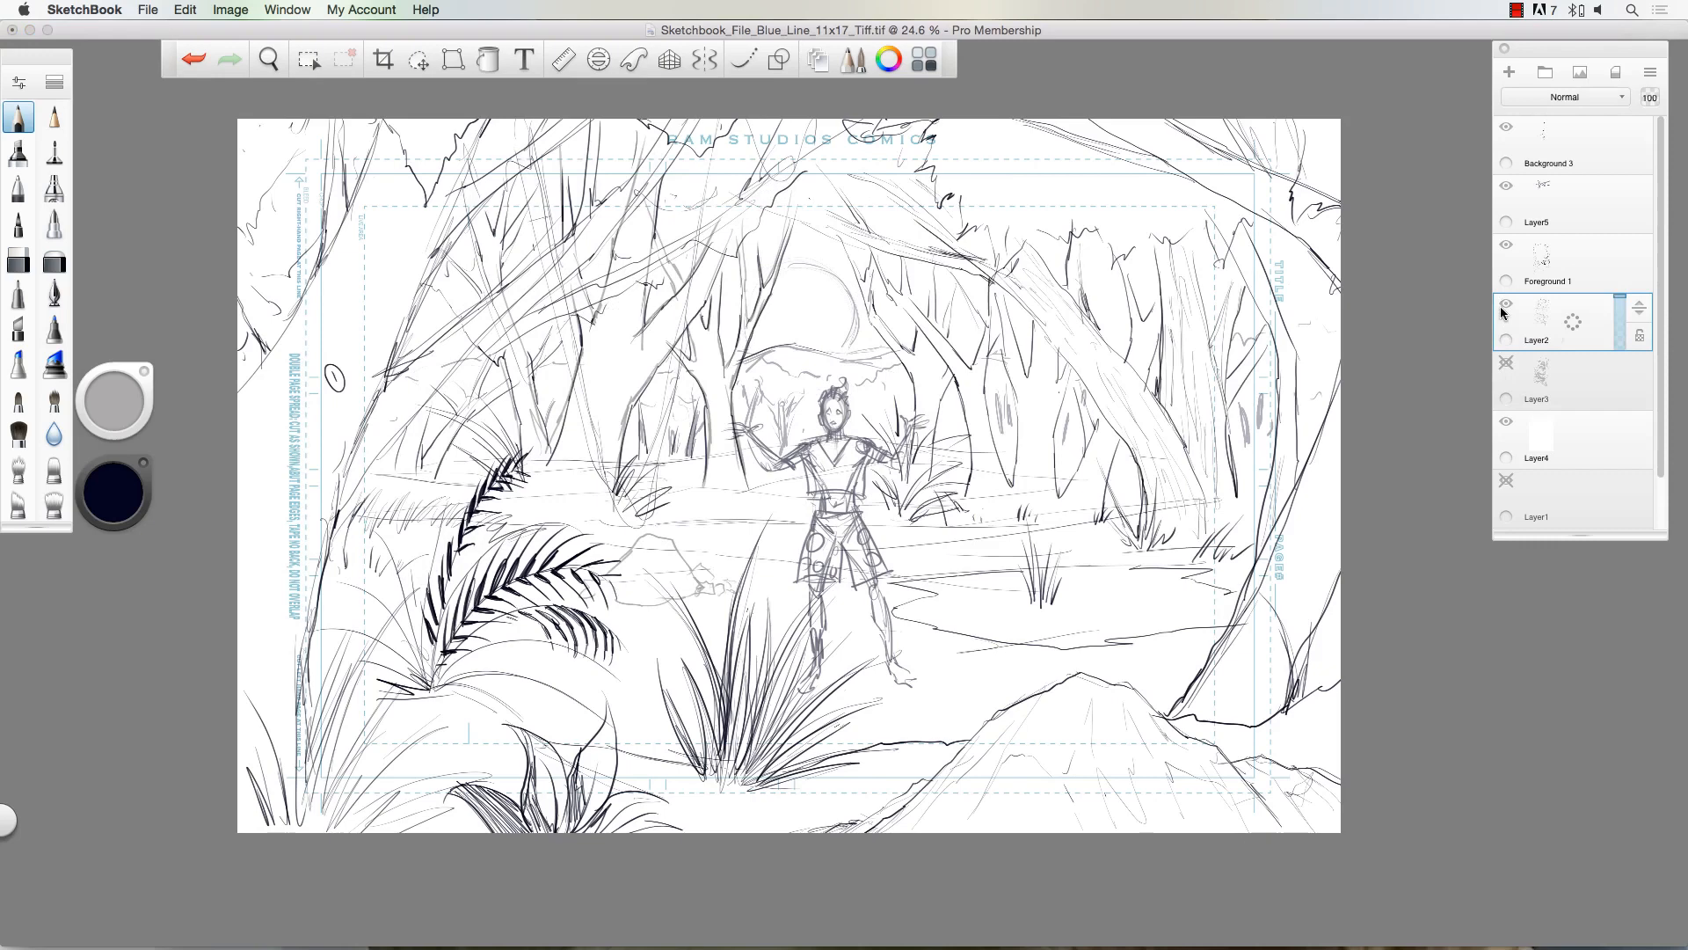
Step: Rename Layer2 as Mid Ground 2
left_click(1599, 324)
left_click(1639, 318)
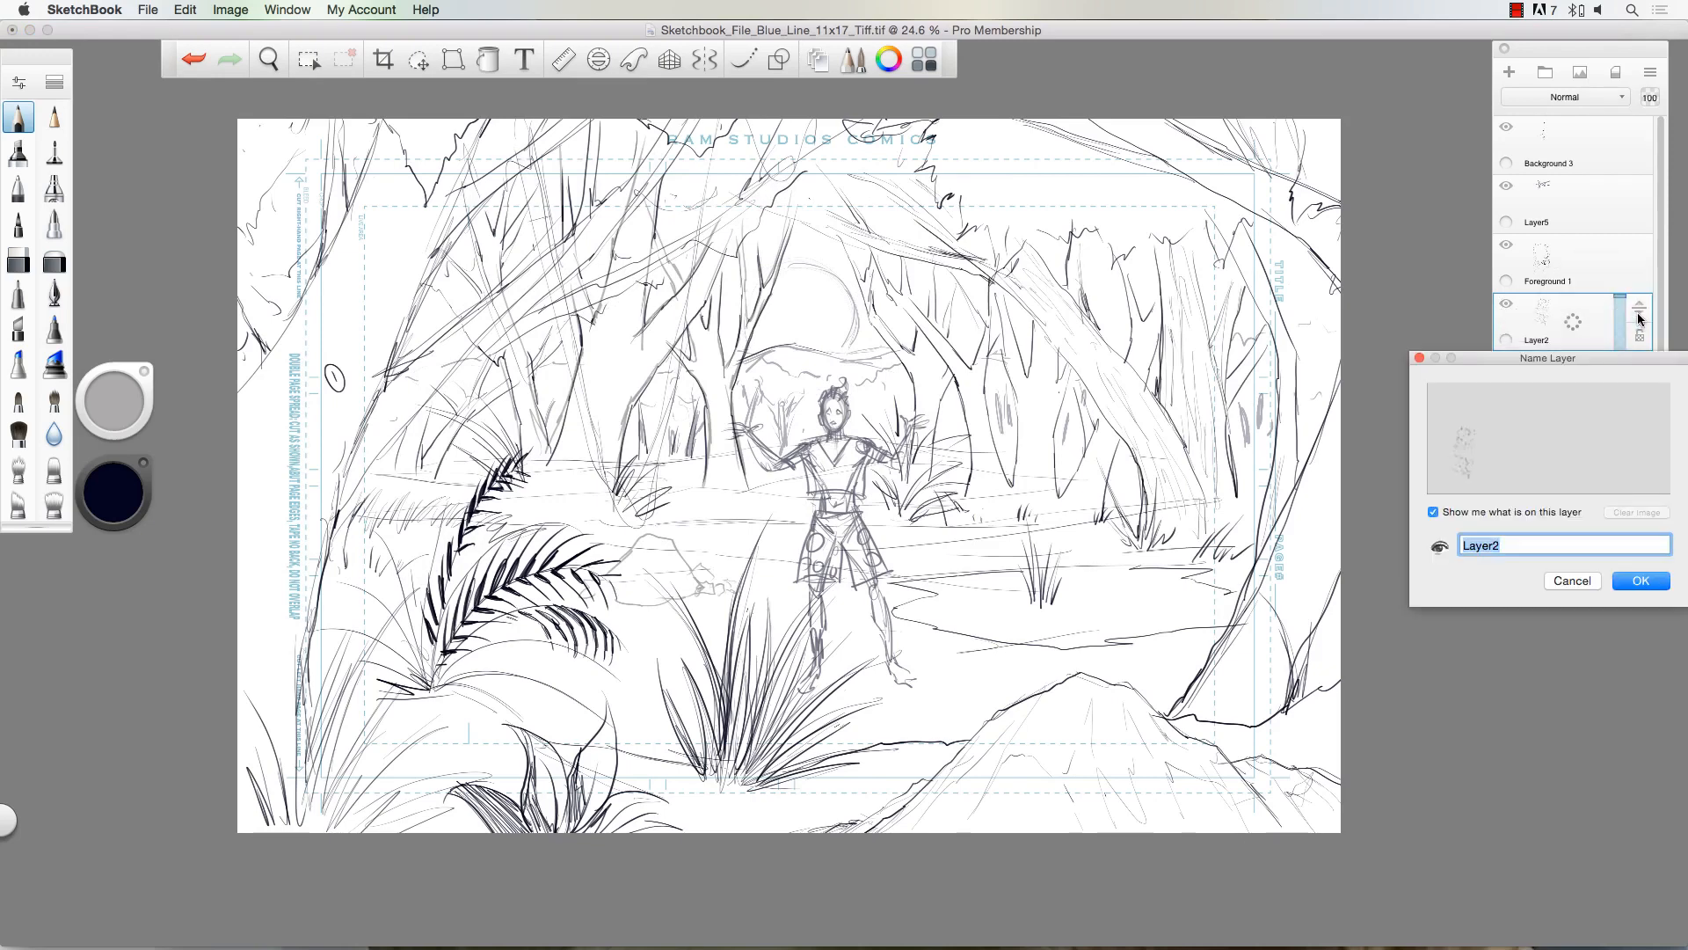
type("Mid Ground")
key("Return")
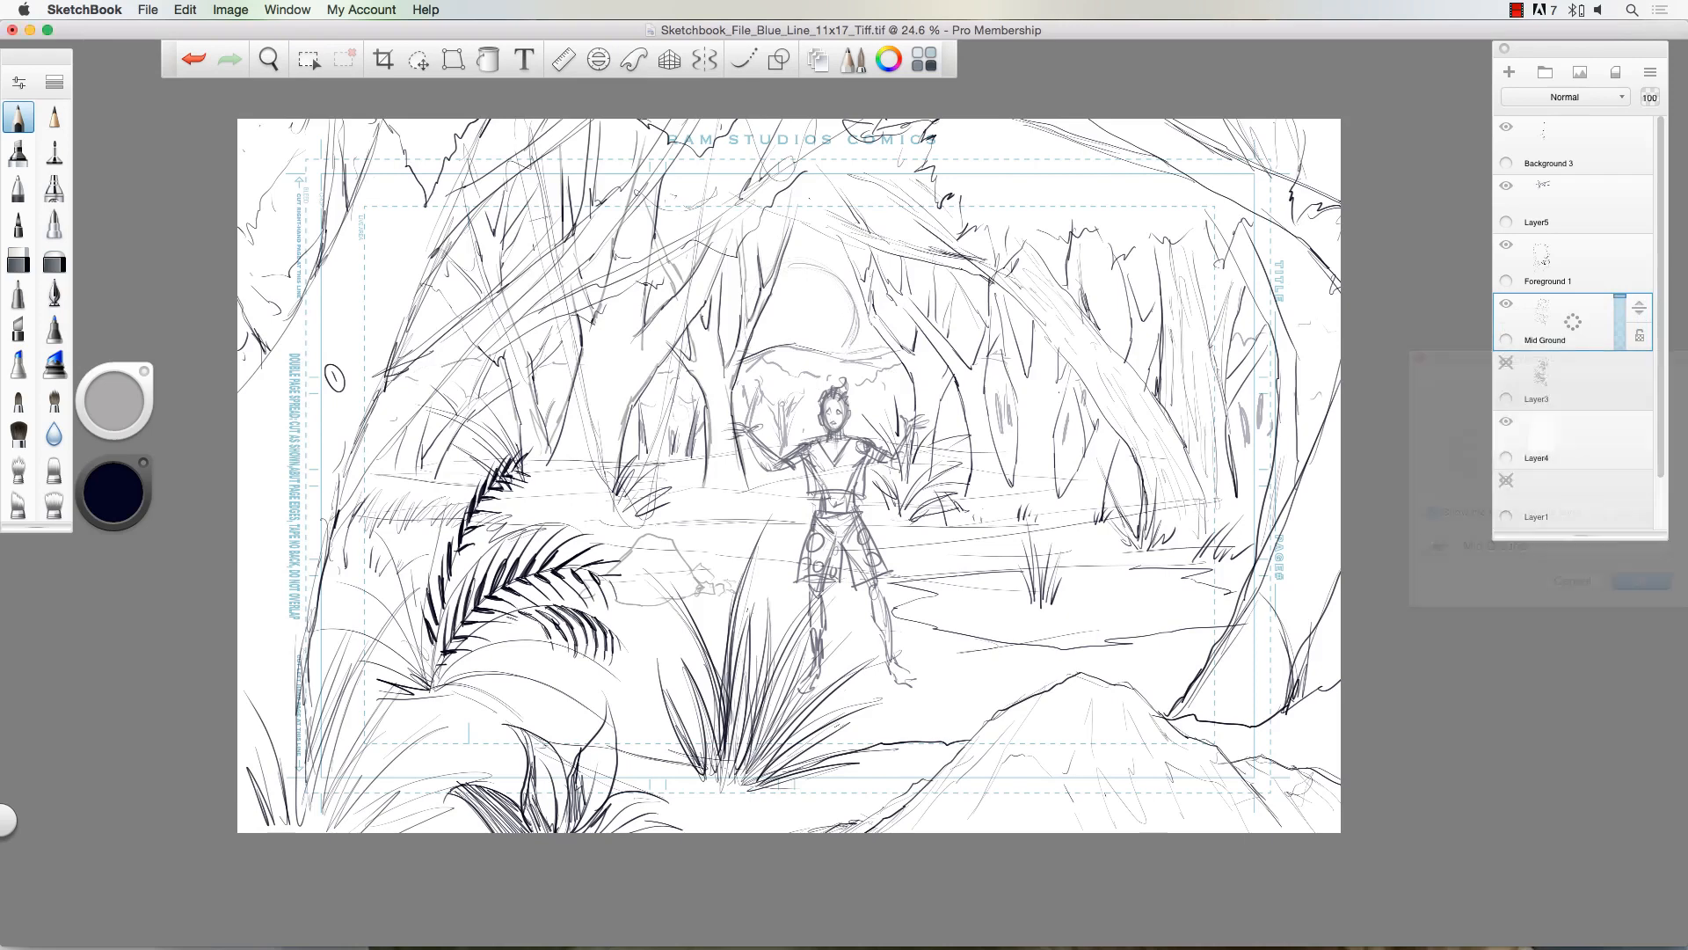
left_click(1622, 332)
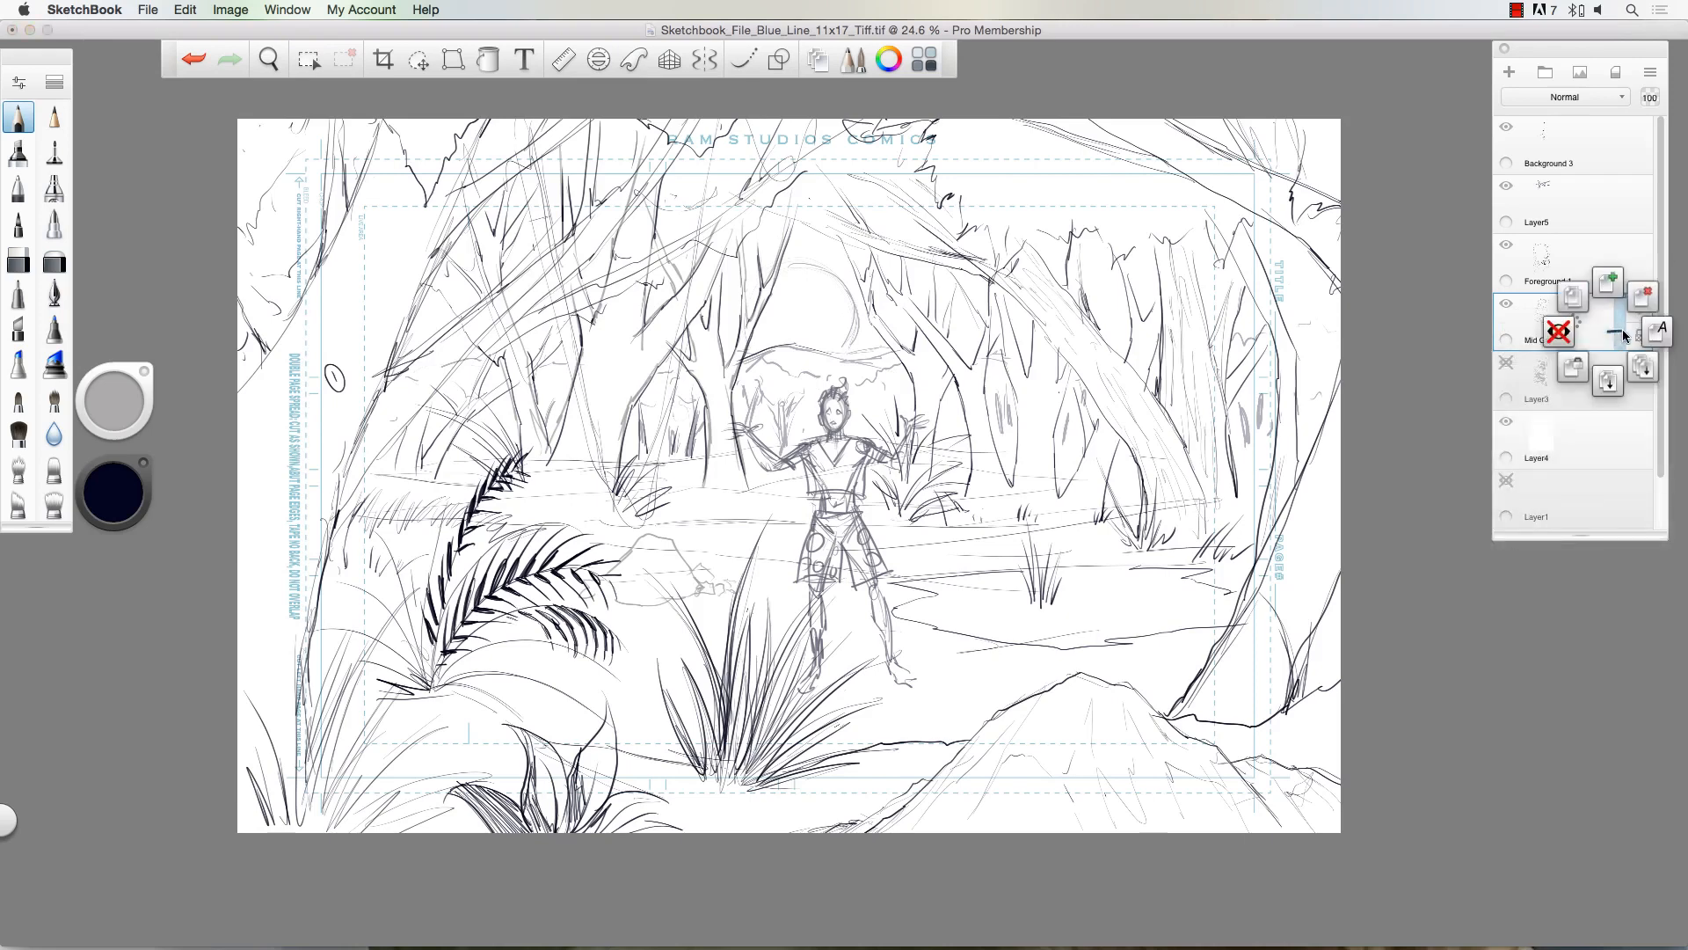
left_click(1656, 331)
left_click(1550, 545)
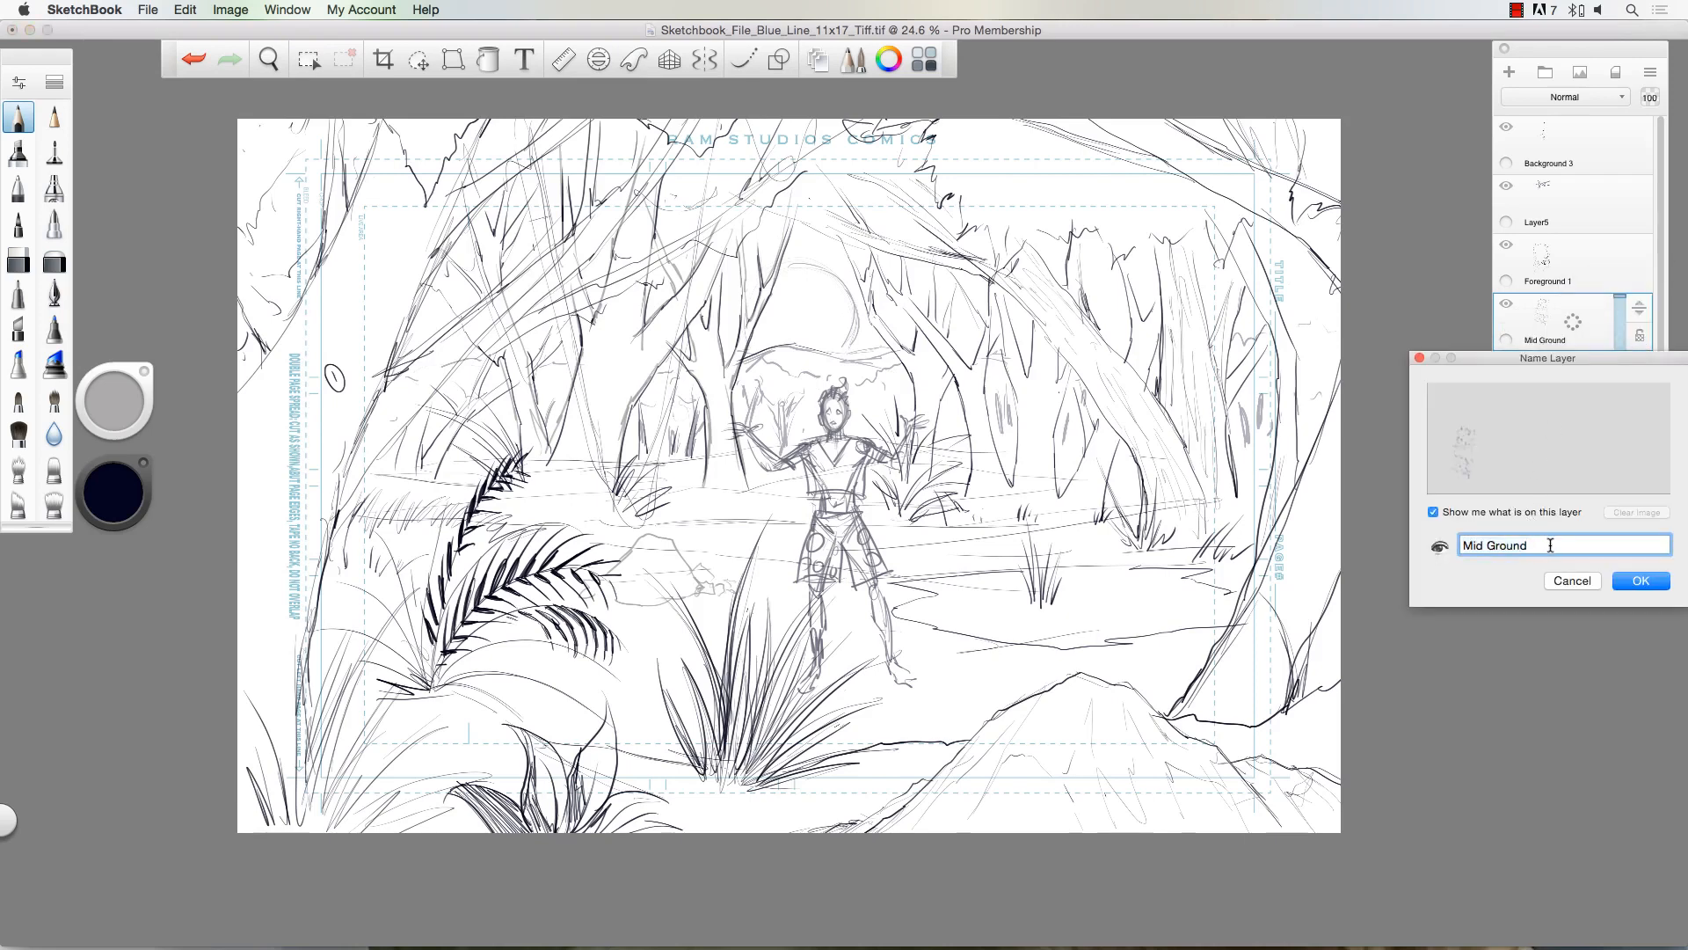
type("2")
key("Return")
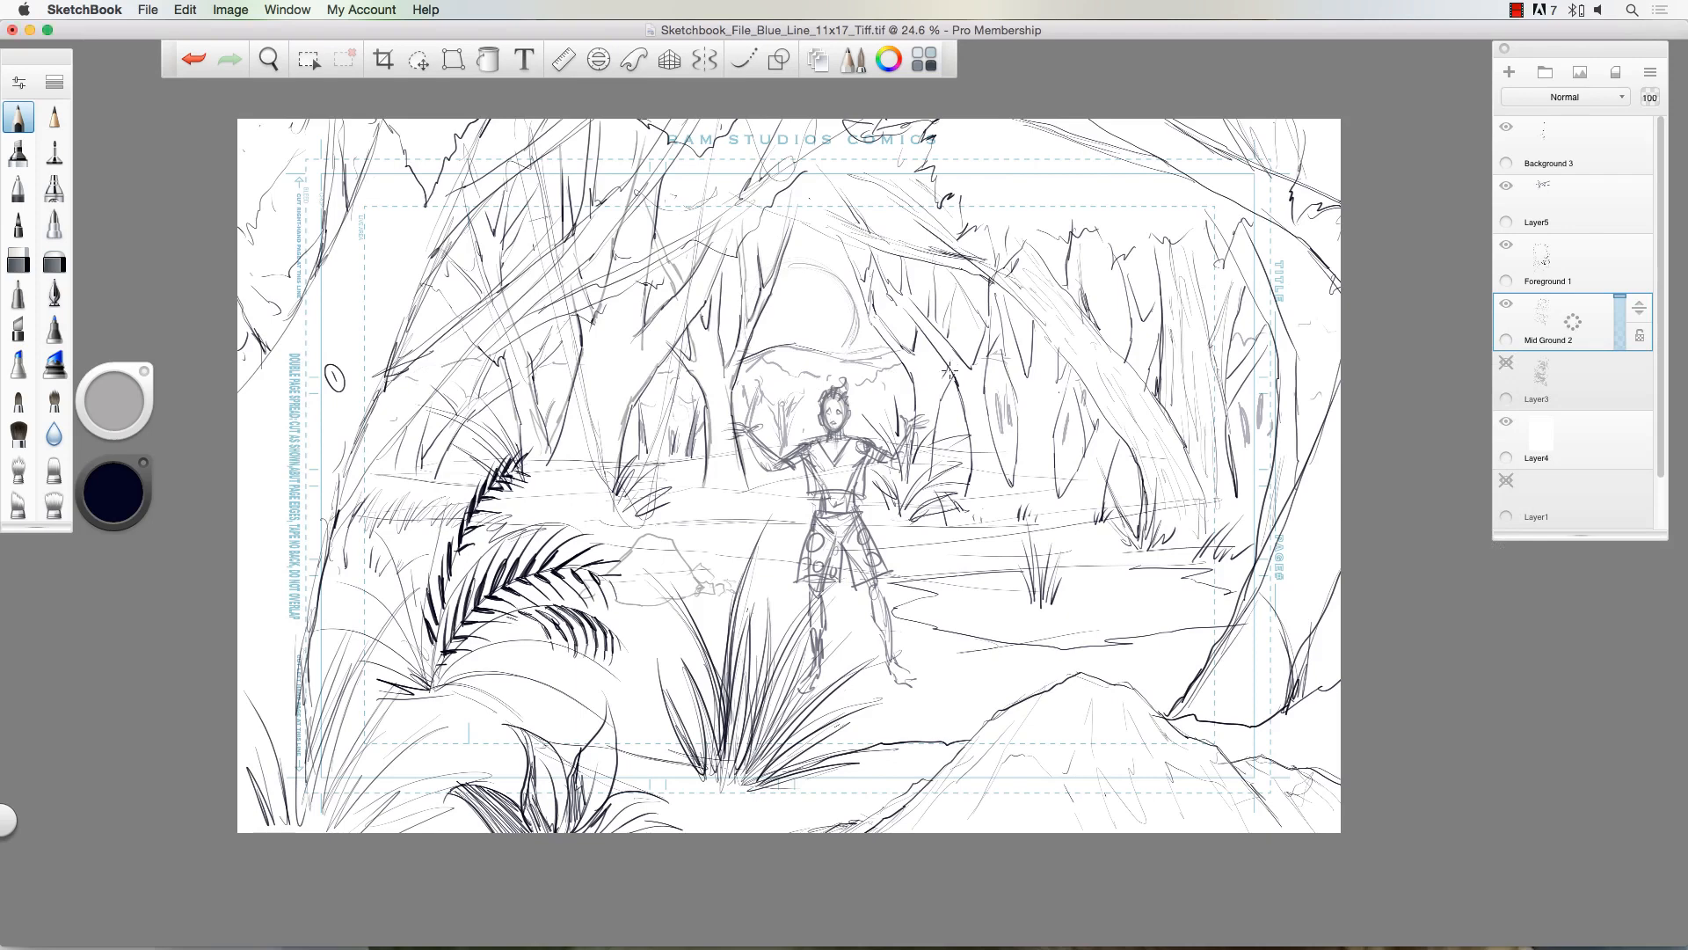
Step: Draw a circled 2 among the mid-ground trees and a circled 3 above the figure on the Background 3 layer
left_click_drag(1039, 411, 1028, 421)
left_click(1577, 159)
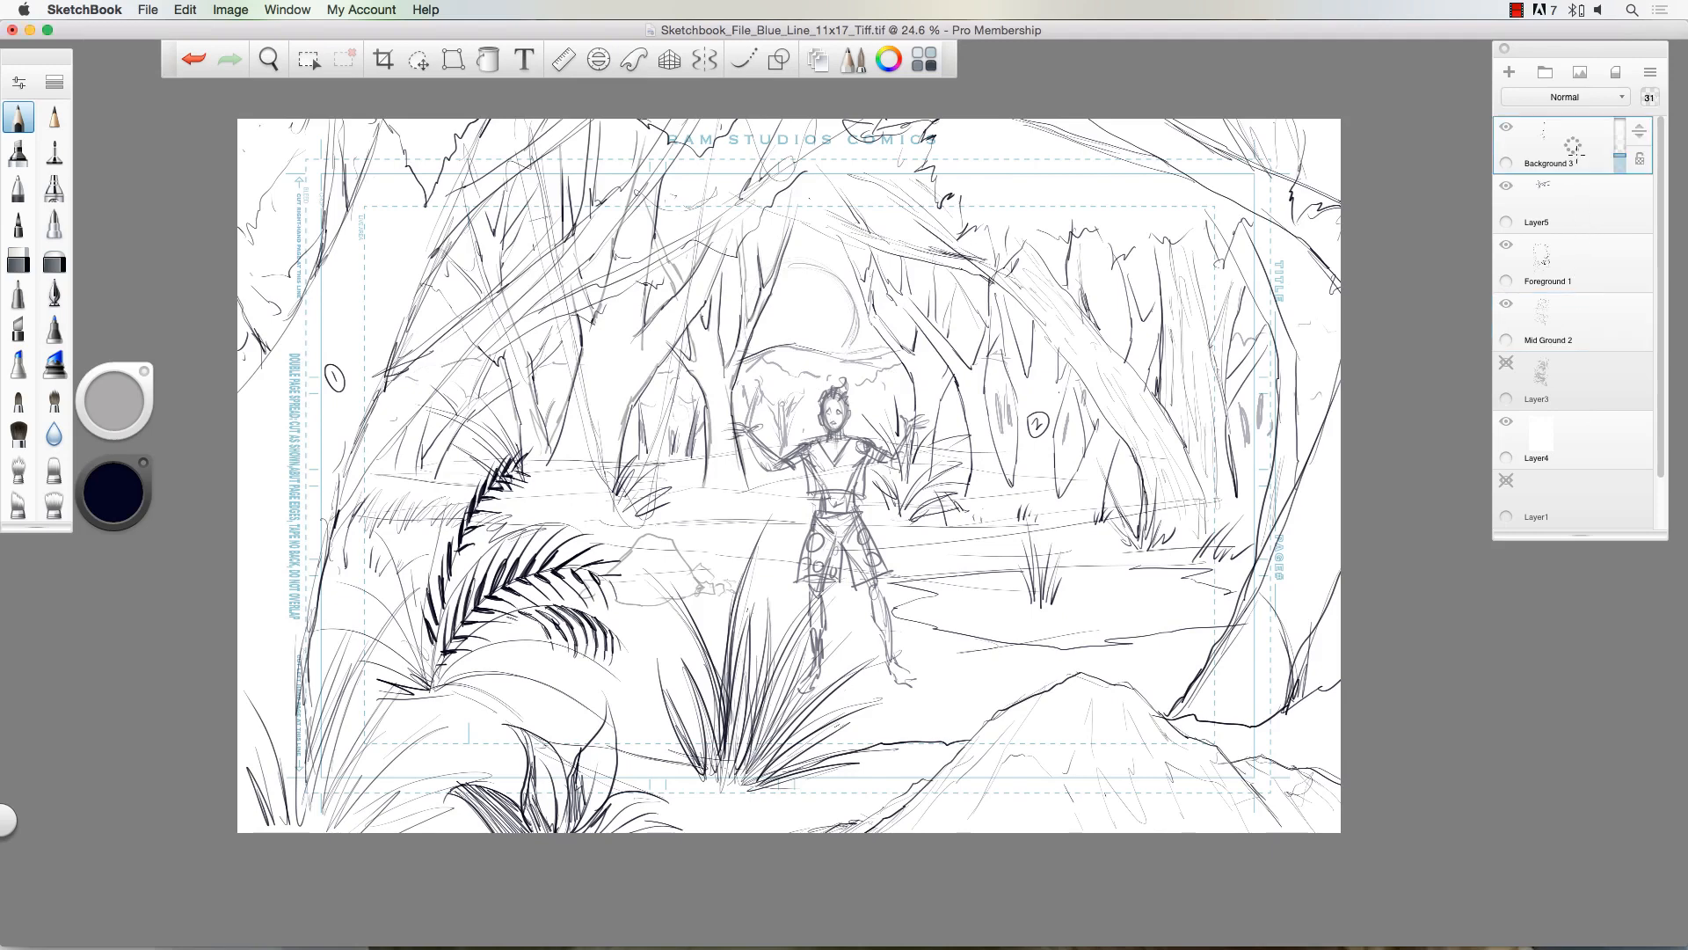
left_click_drag(801, 357, 796, 339)
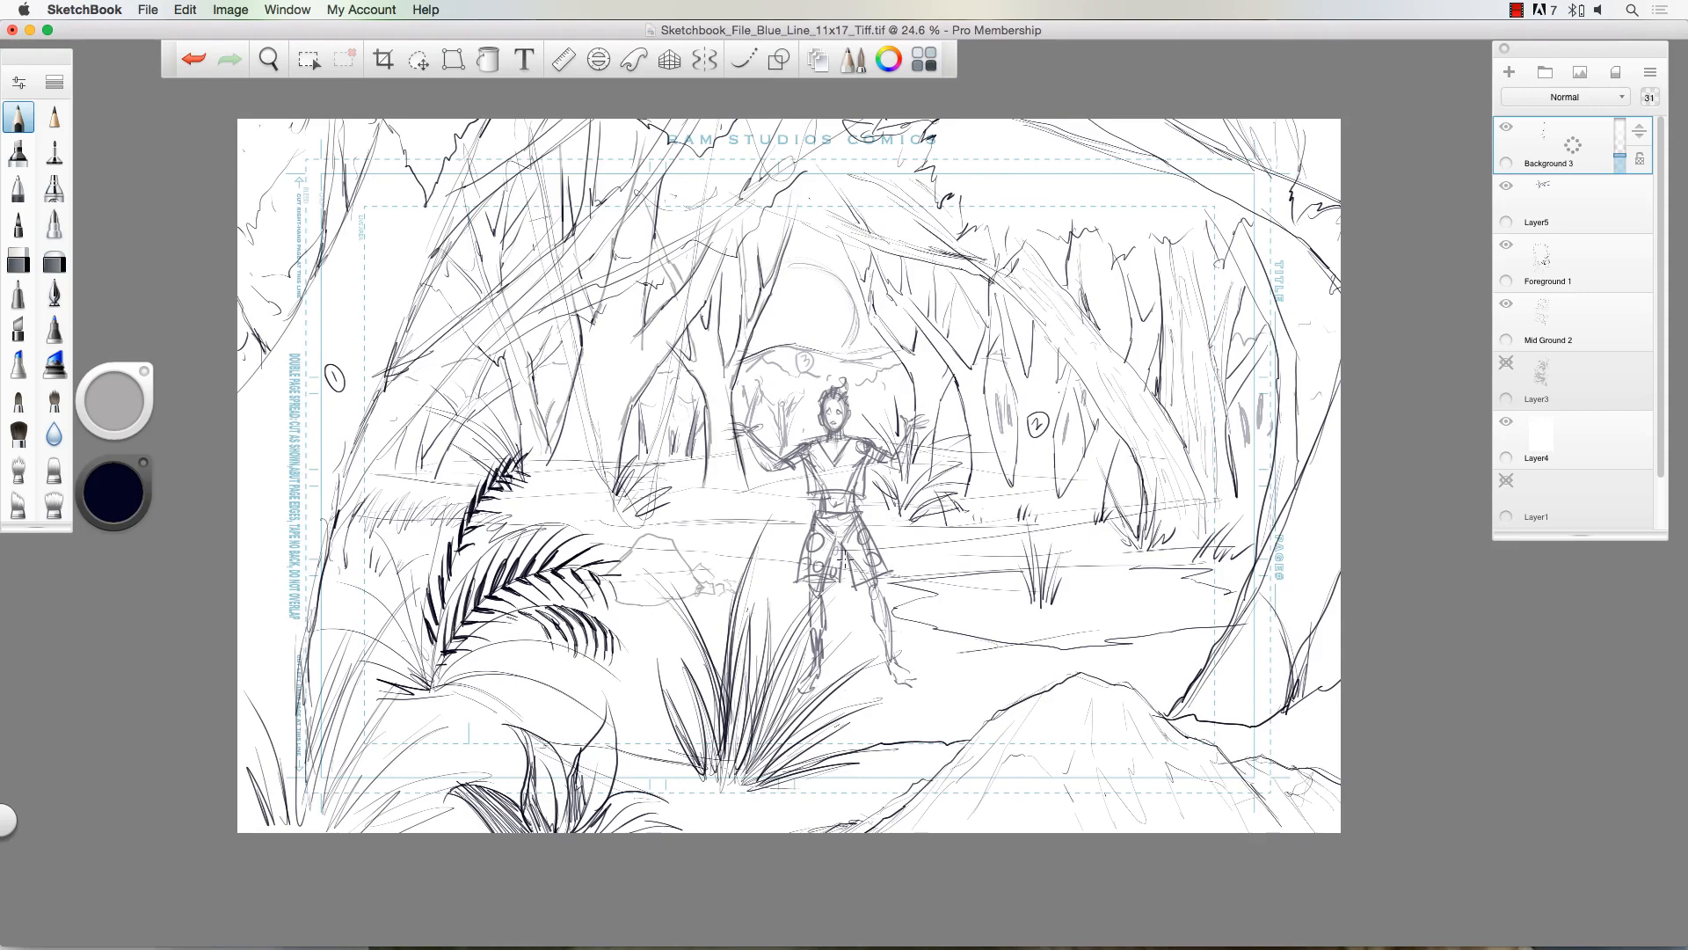
Step: Add a new layer directly above Layer3
key("space")
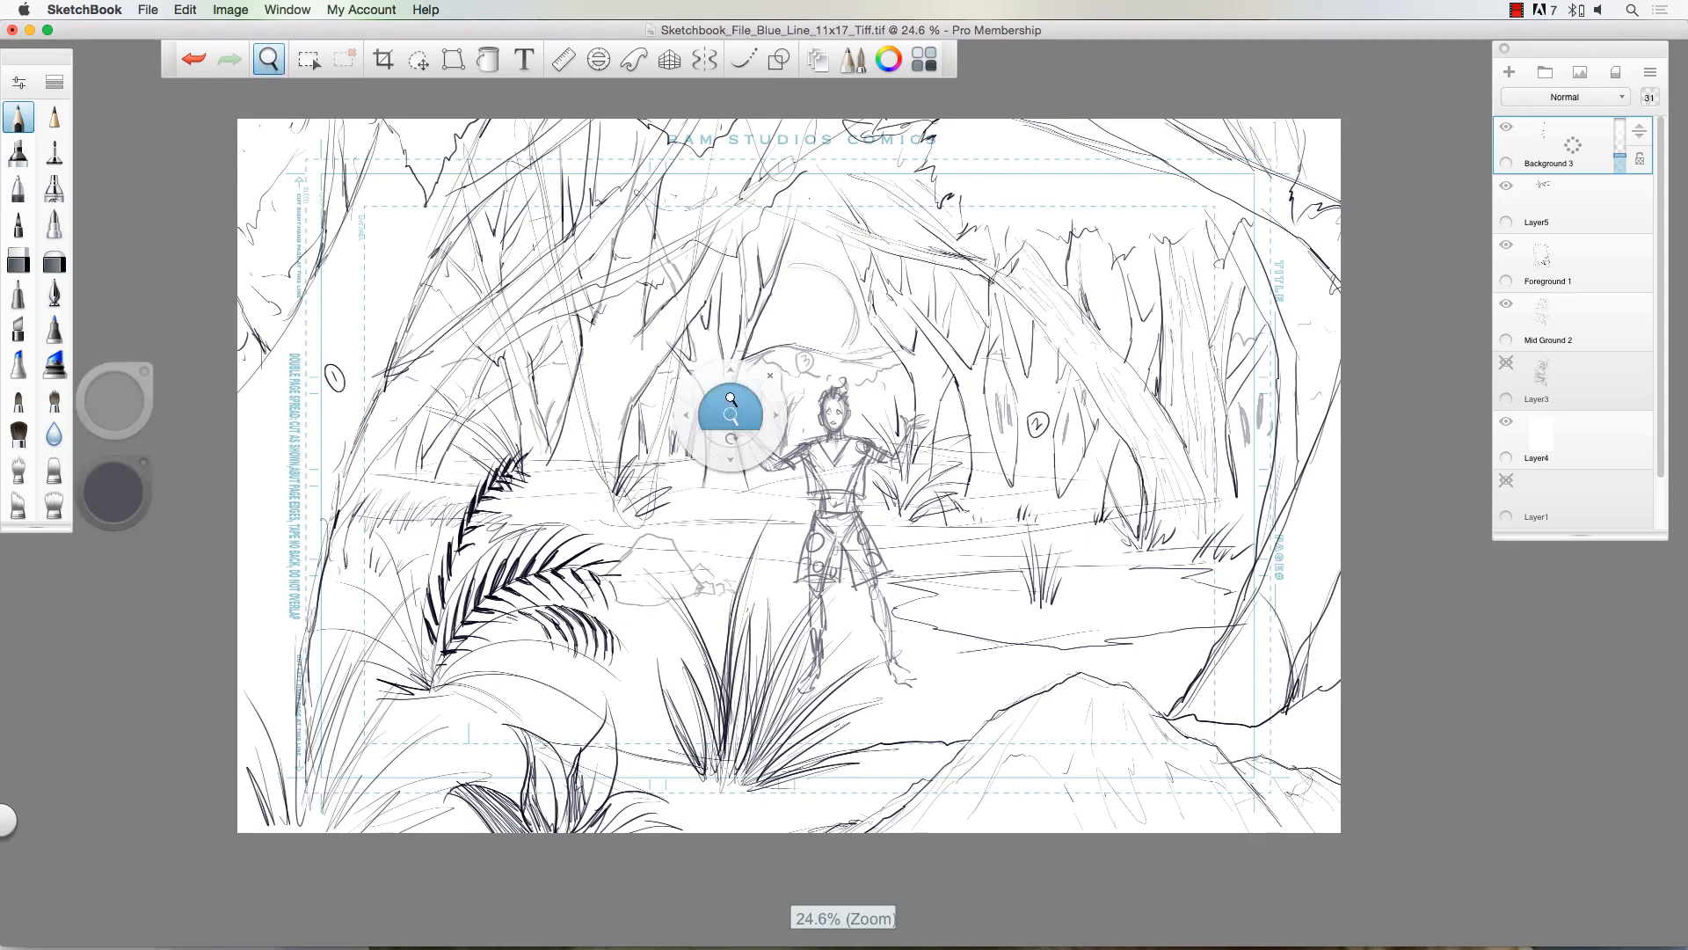
mouse_move(731, 403)
left_mouse_down()
mouse_move(711, 430)
mouse_move(753, 380)
left_mouse_up()
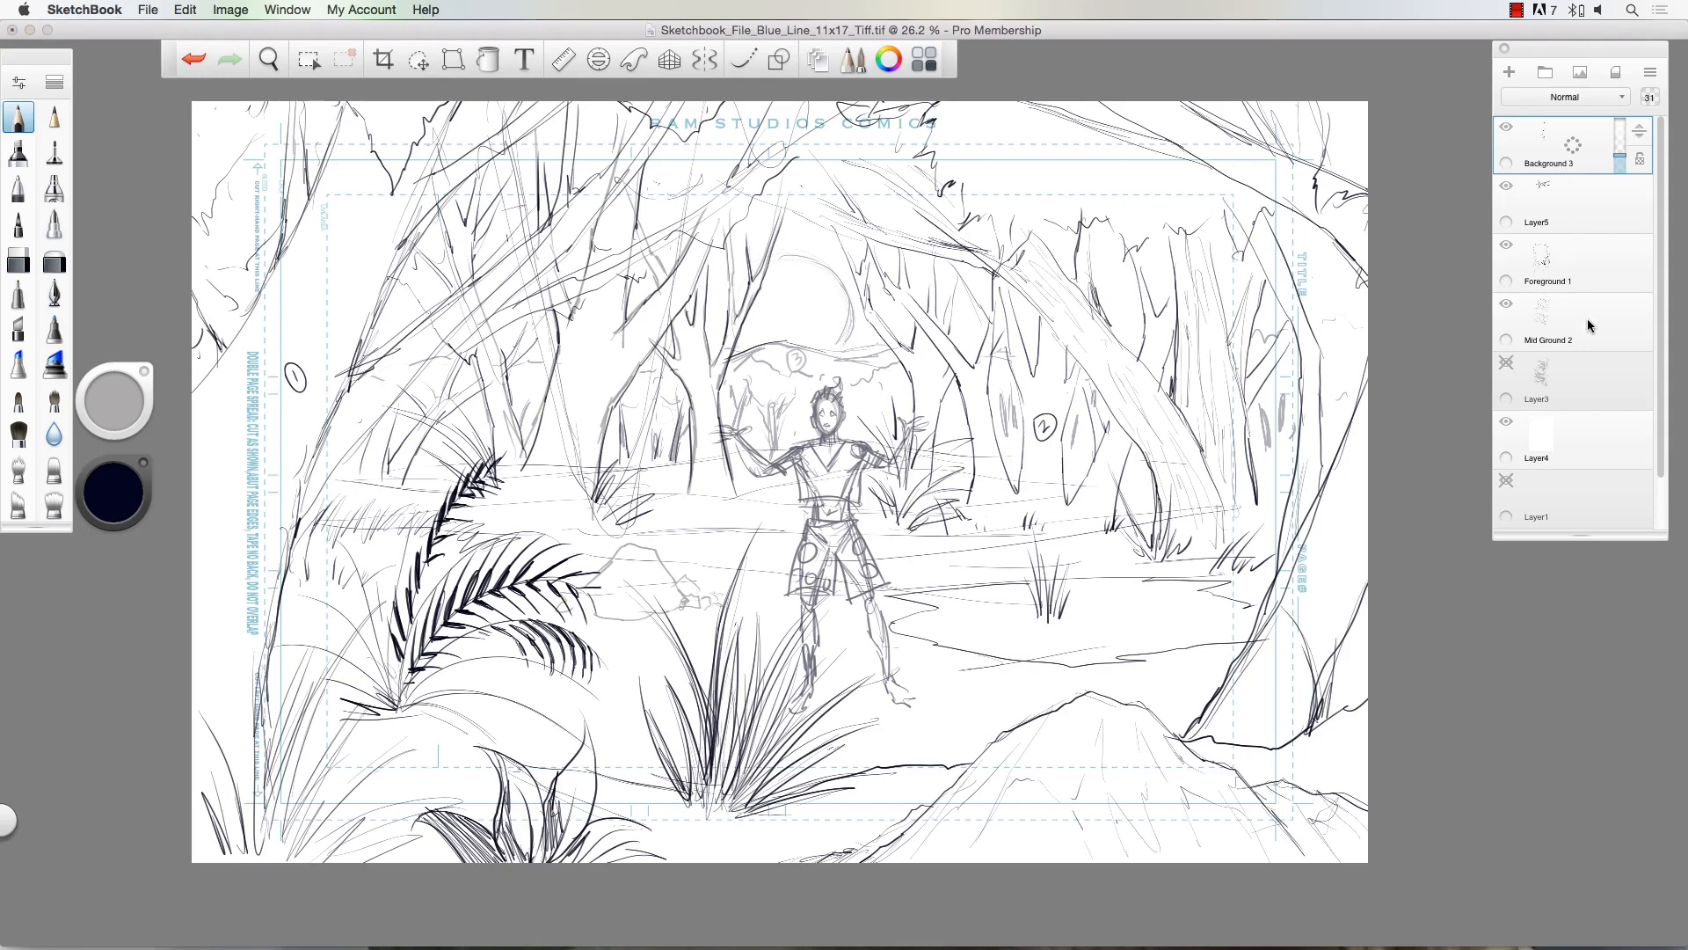
left_click(1591, 368)
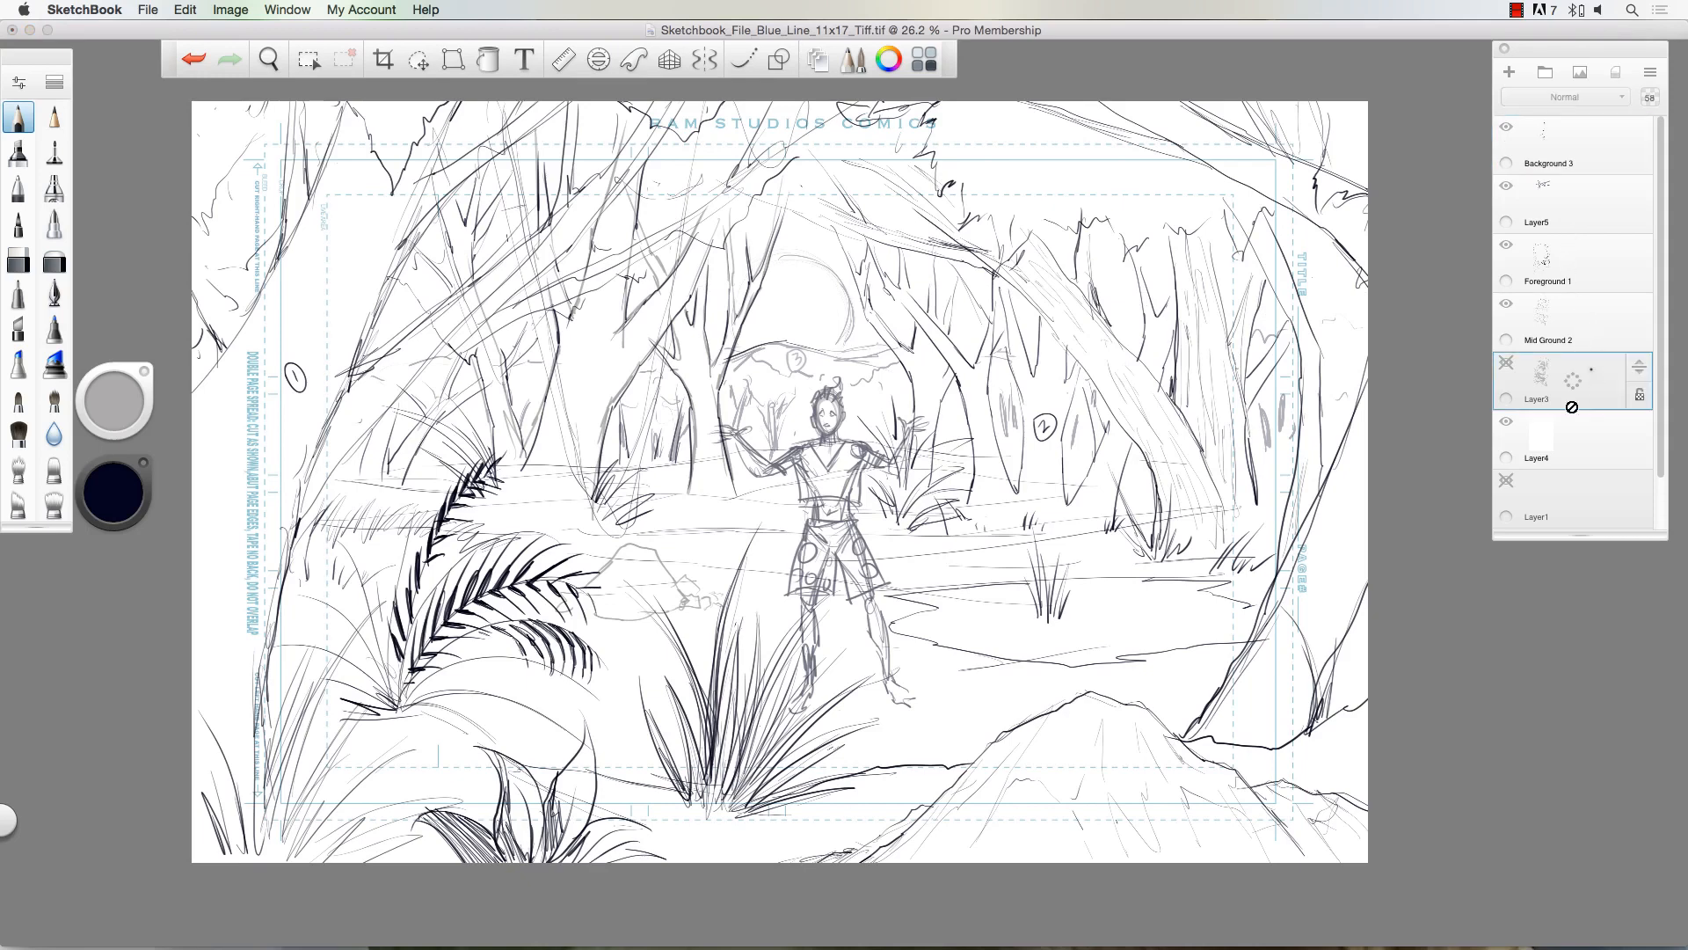
left_click(1510, 74)
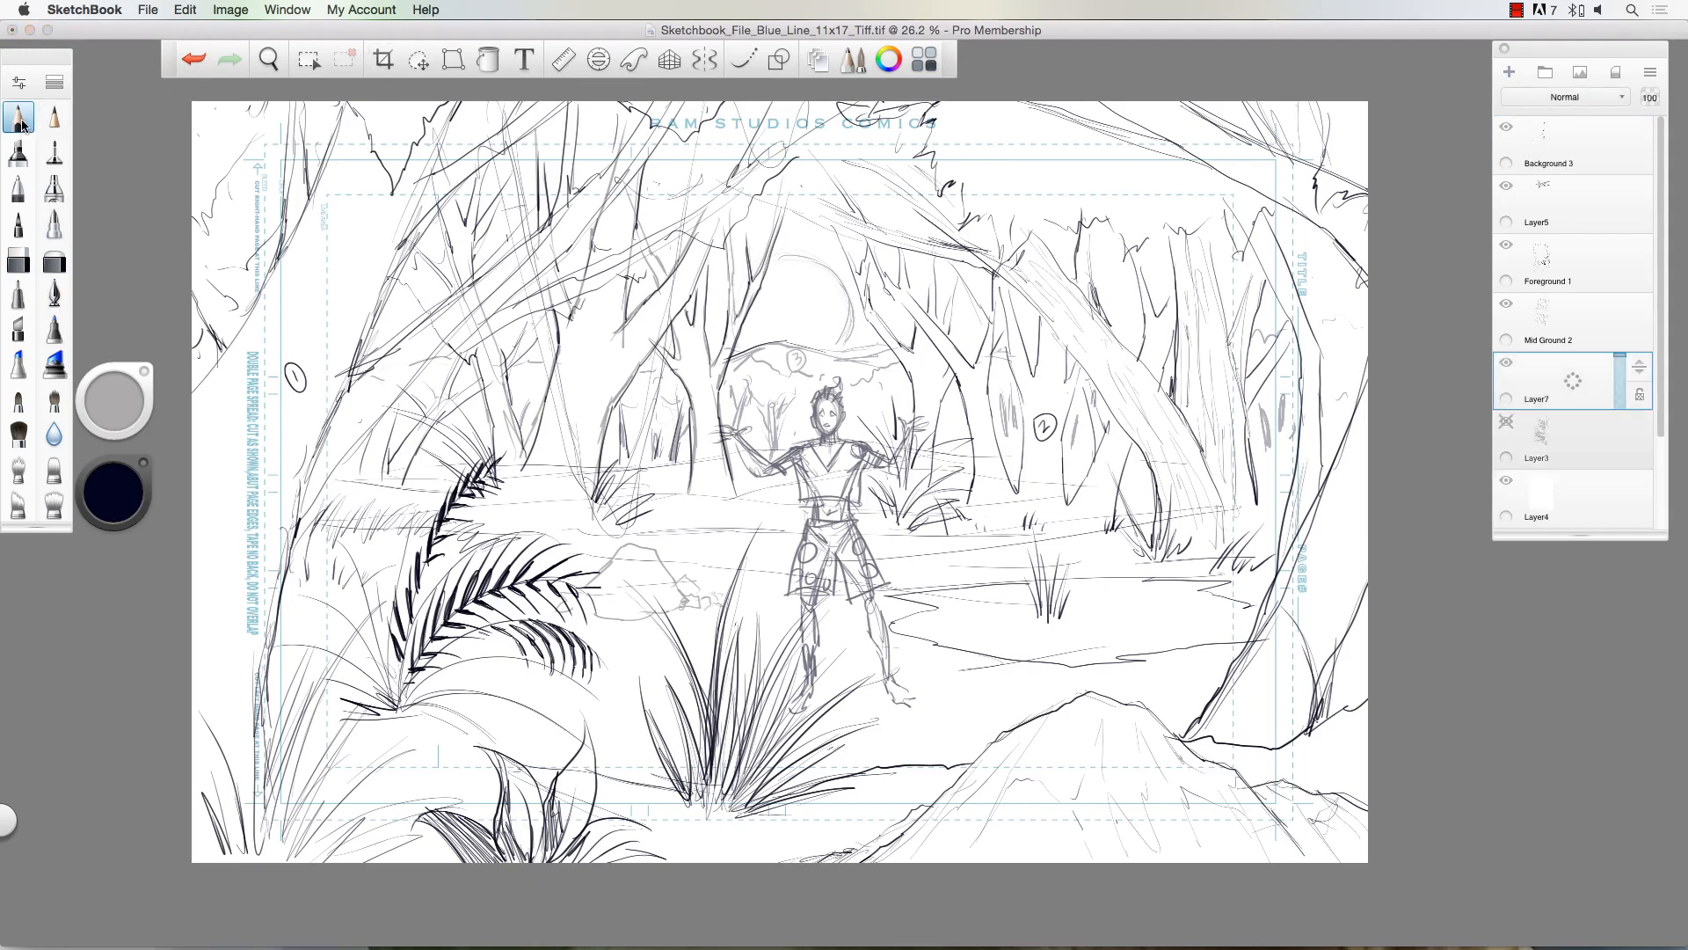
key("]")
key("]")
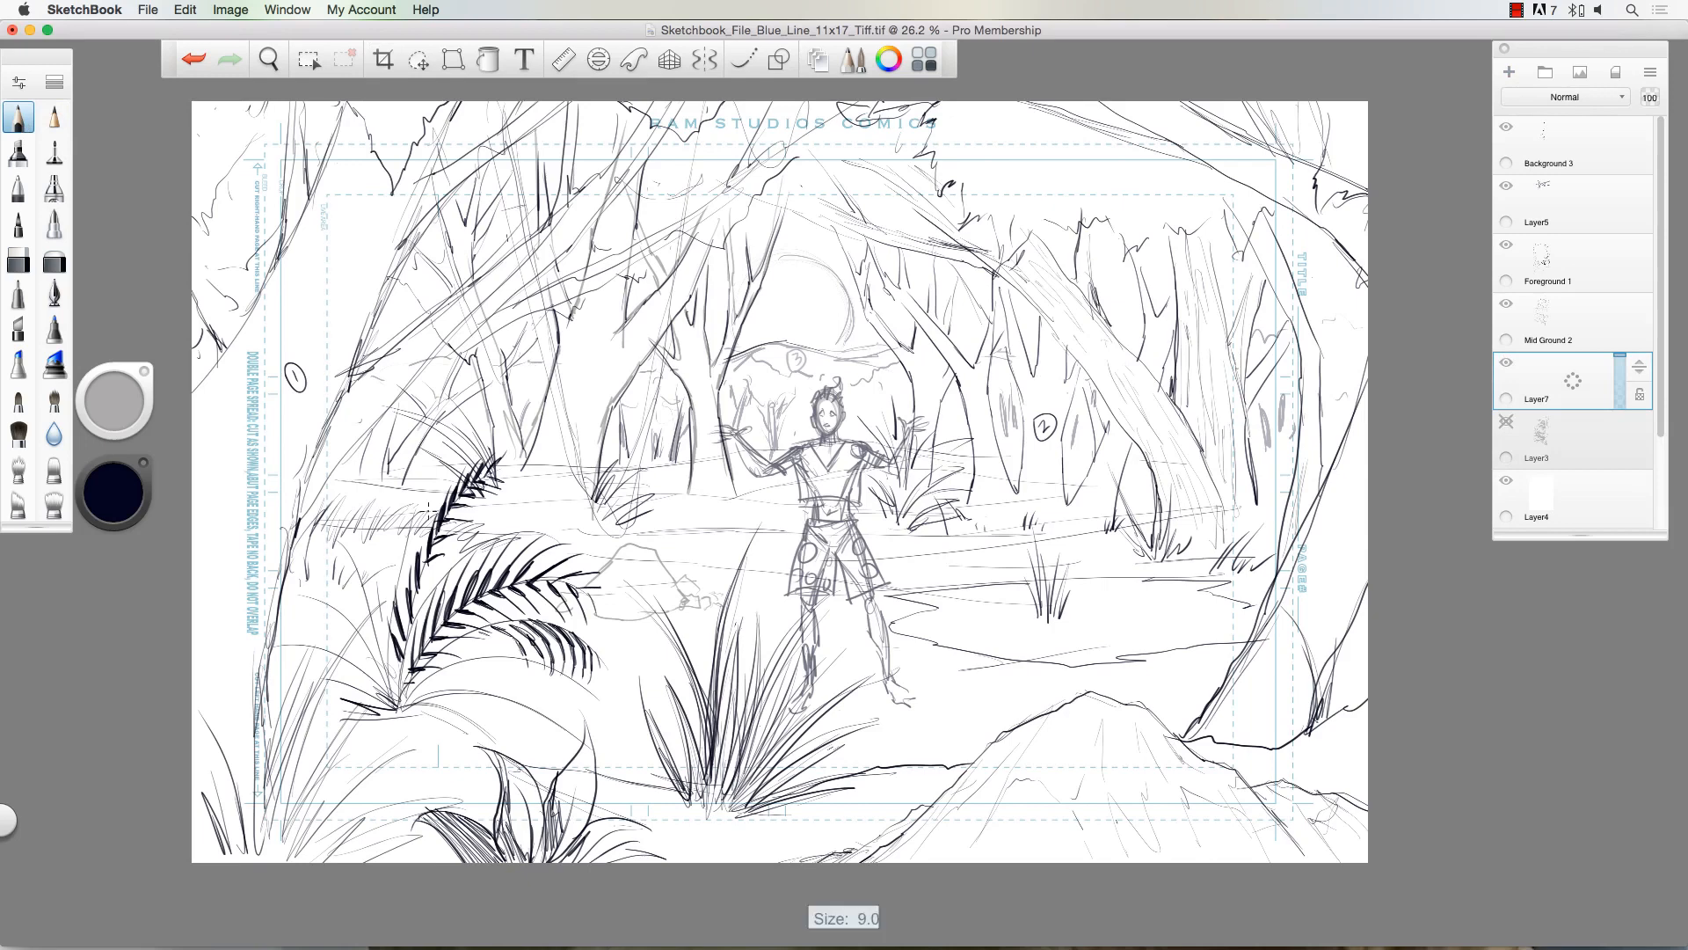
left_click_drag(266, 469, 239, 607)
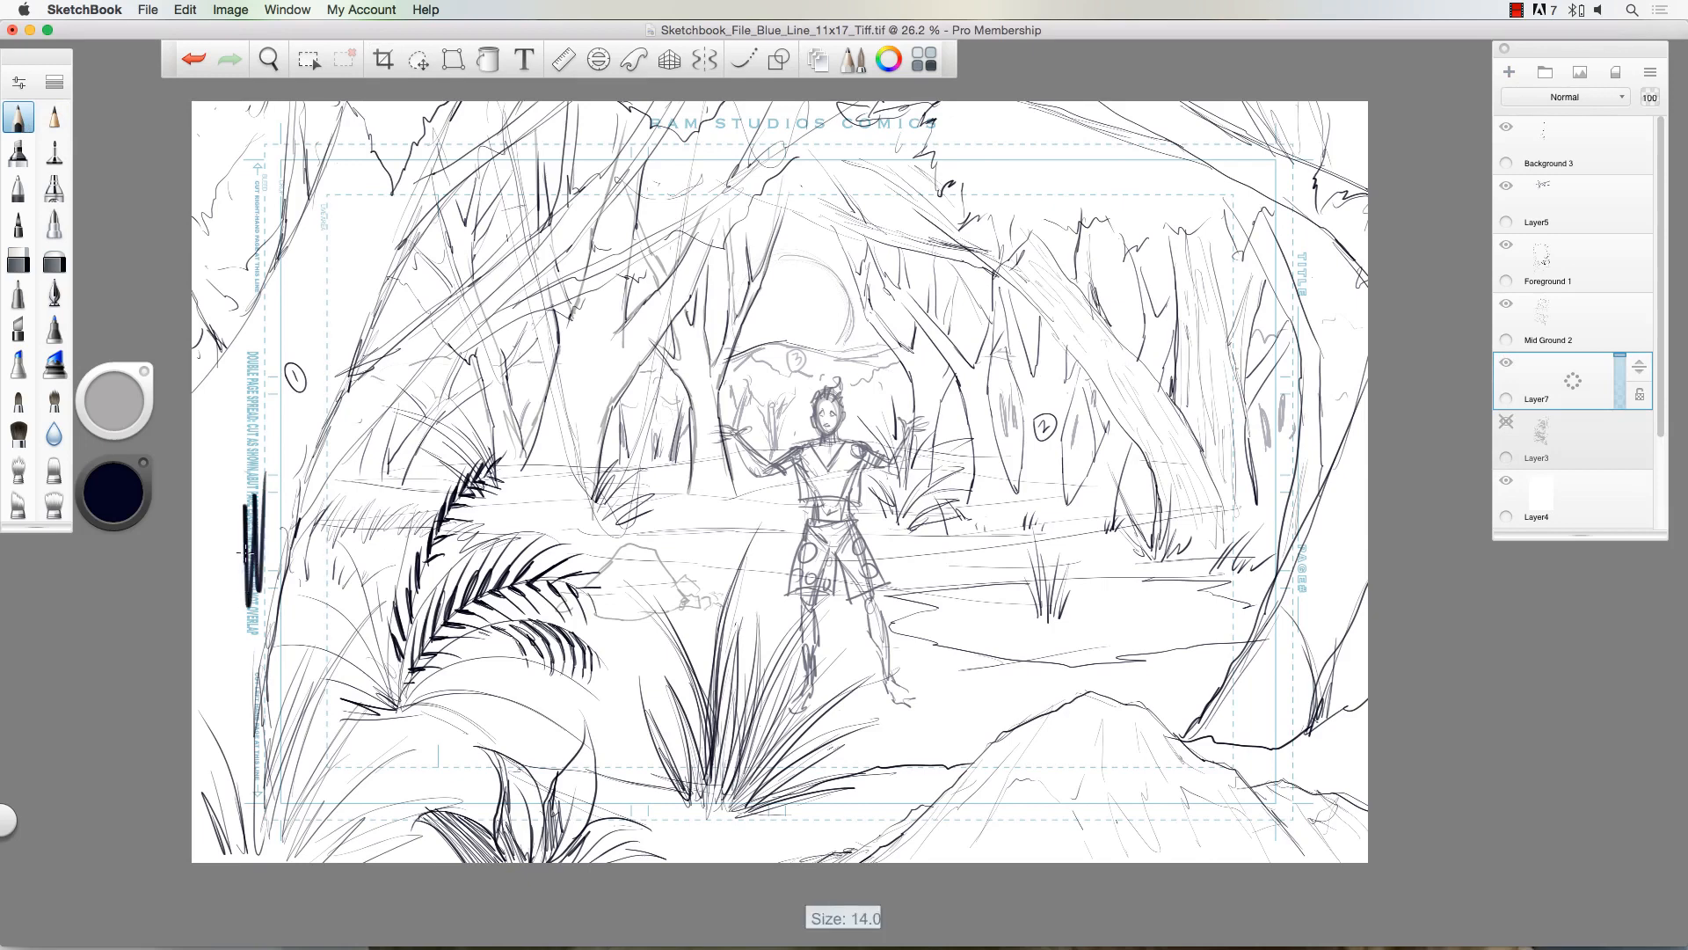
key("ctrl+z")
Step: Switch to the neighbouring pencil brush and enlarge it beyond size 50, testing its width in the page margin and undoing the strokes
left_click(54, 117)
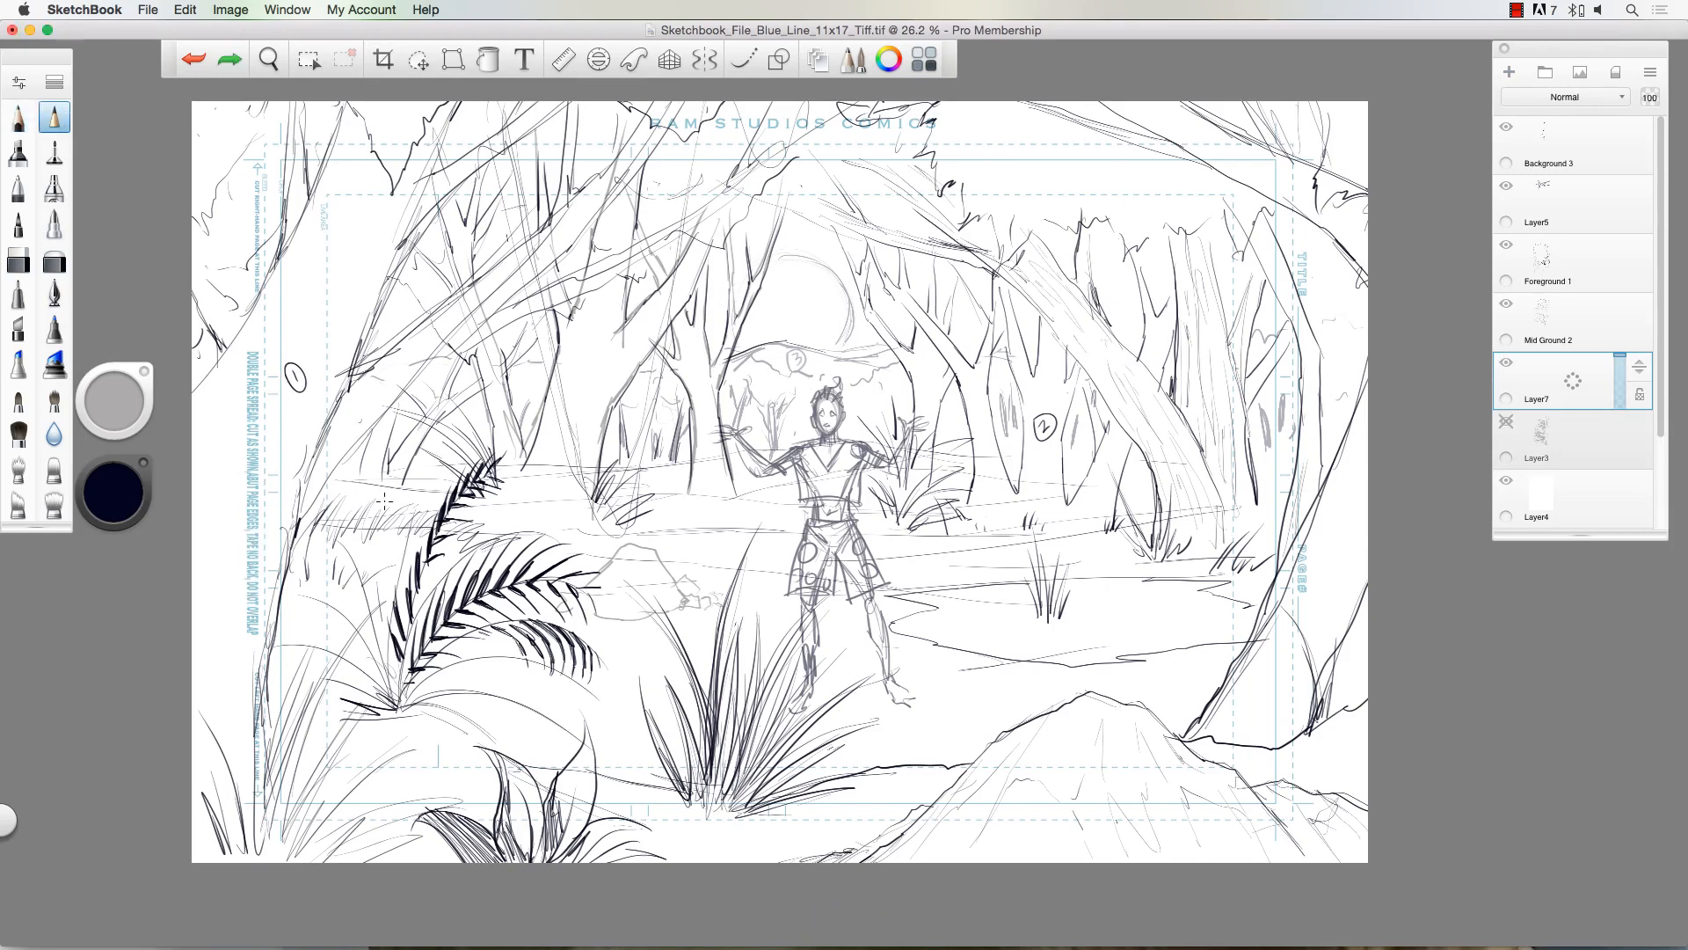
key("]")
key("]")
key("]")
key("]")
left_click_drag(244, 626, 246, 527)
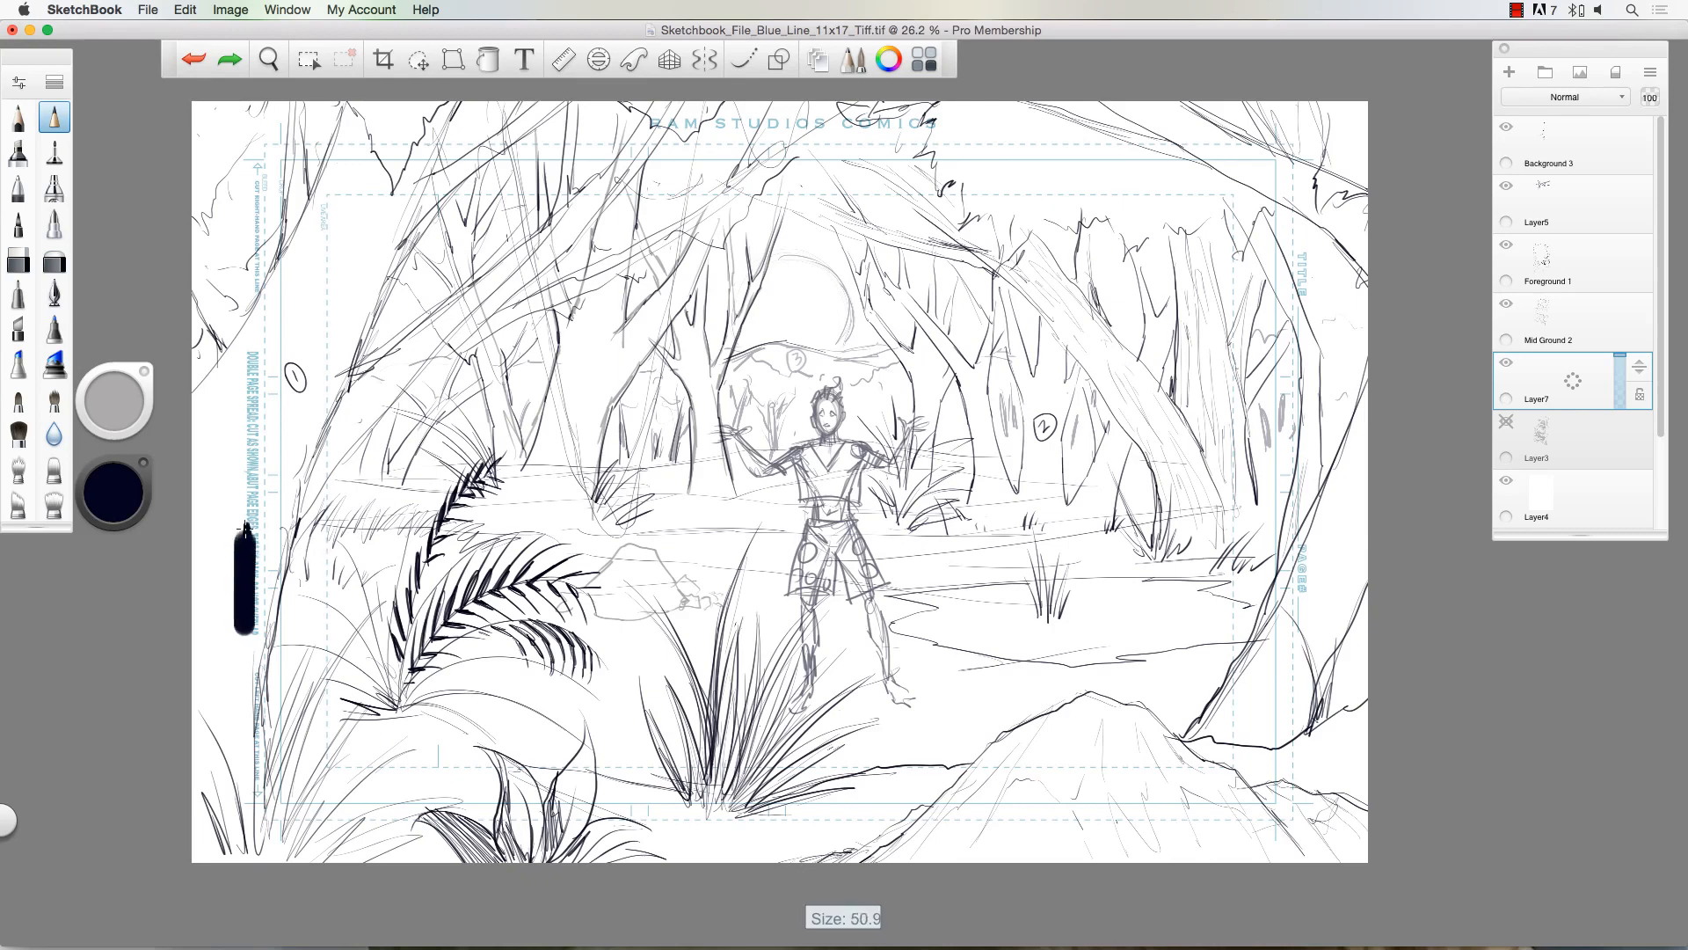
key("ctrl+z")
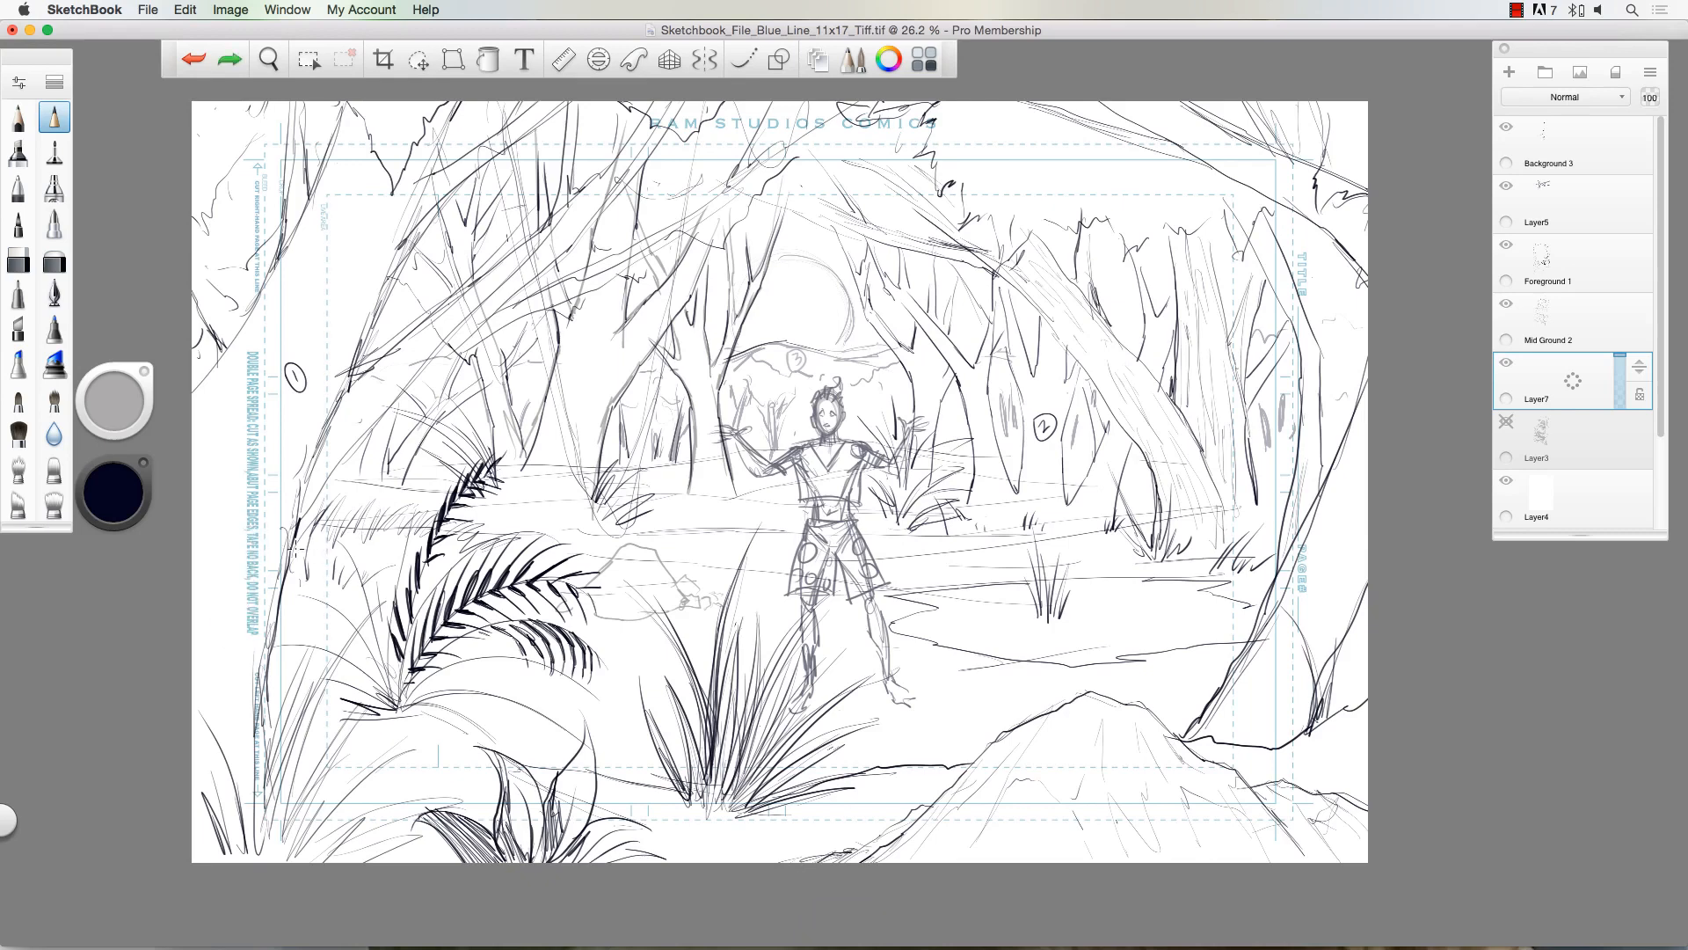
key("]")
mouse_move(239, 519)
left_mouse_down()
mouse_move(233, 607)
mouse_move(227, 573)
left_mouse_up()
key("ctrl+z")
Step: Set the brush colour to light gray, test it with a stroke at the page's edge and undo the stroke
left_click(124, 492)
left_click_drag(109, 497, 92, 486)
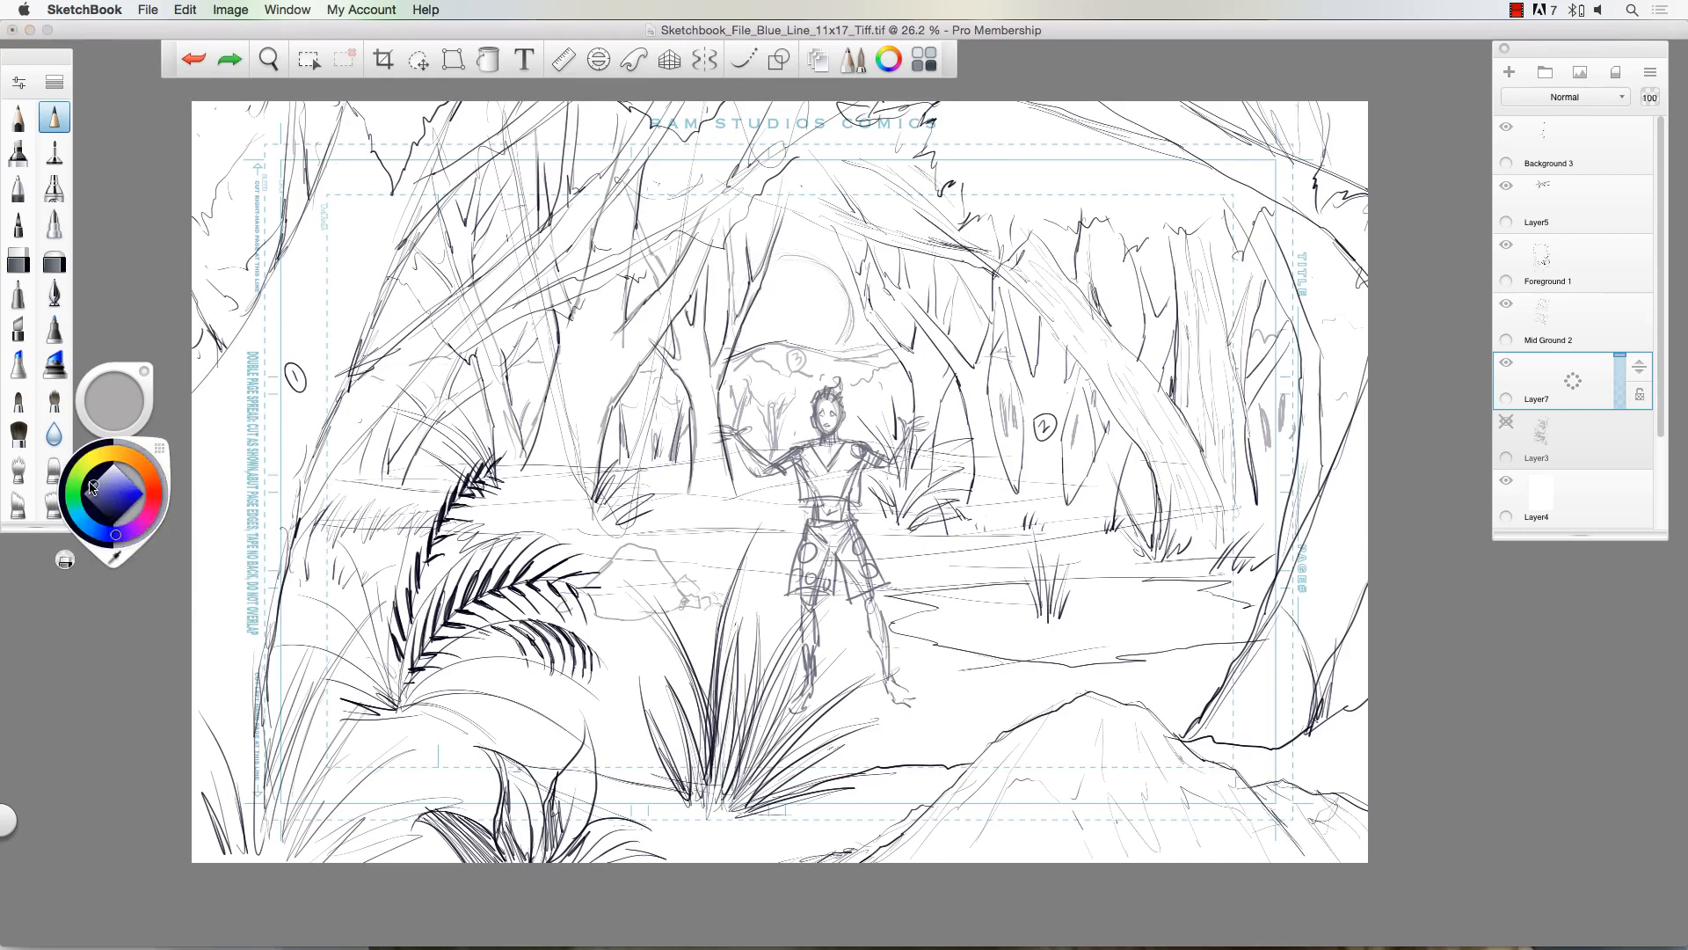
mouse_move(200, 580)
left_mouse_down()
mouse_move(216, 690)
mouse_move(199, 580)
left_mouse_up()
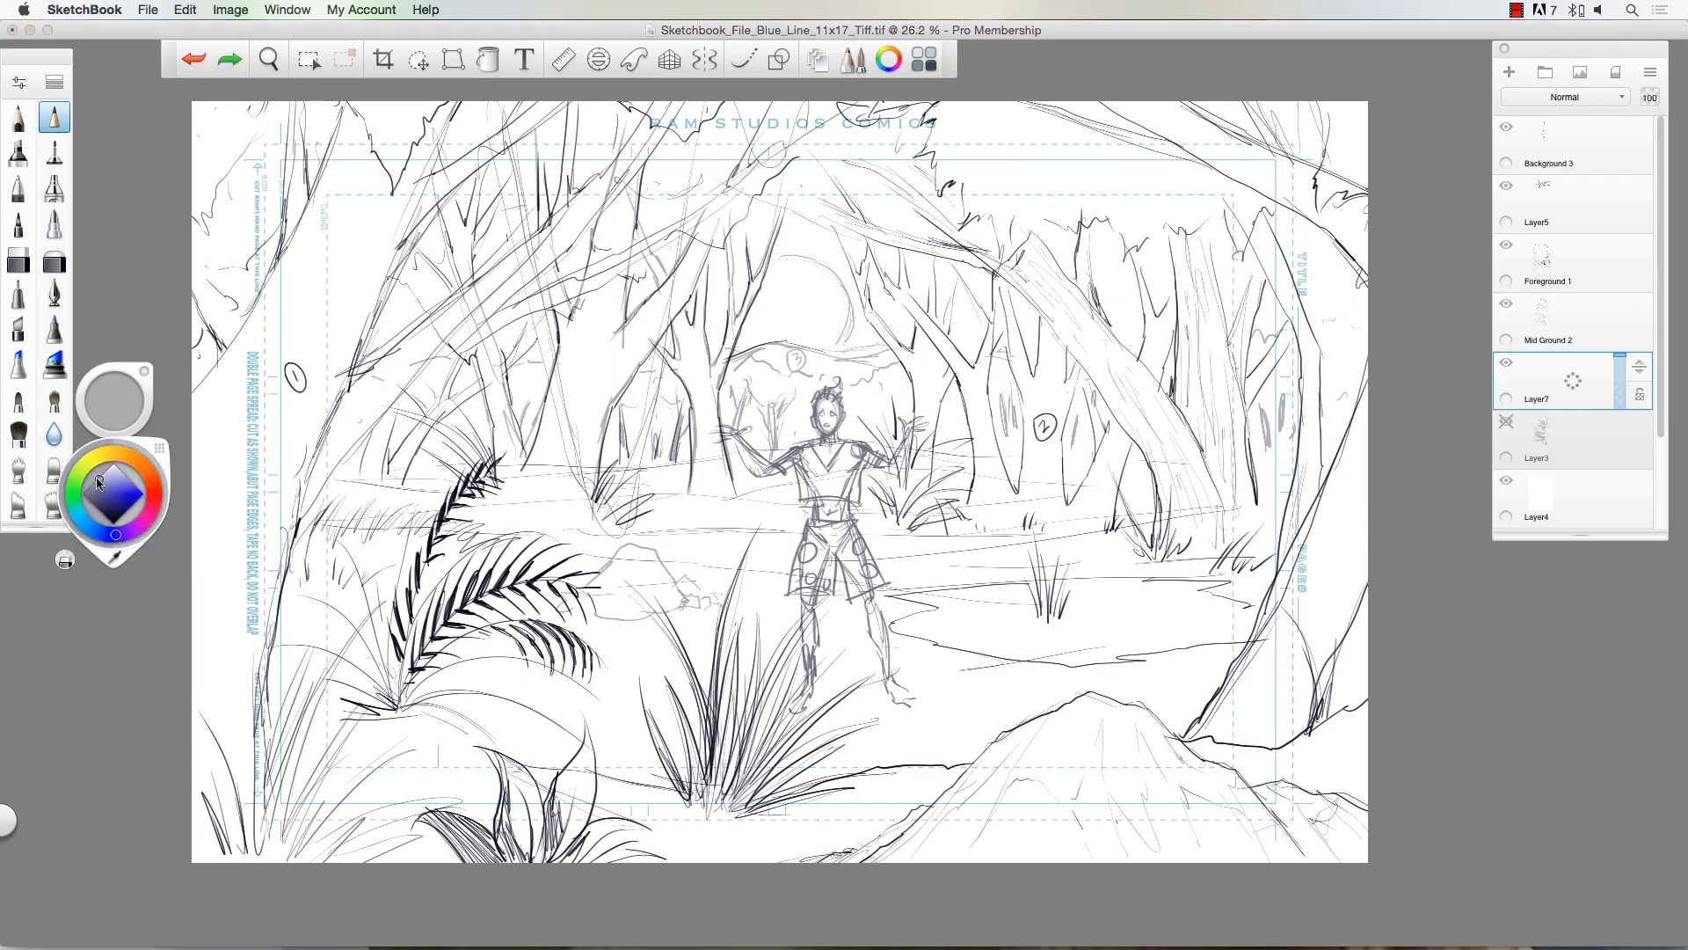
left_click_drag(214, 585, 216, 667)
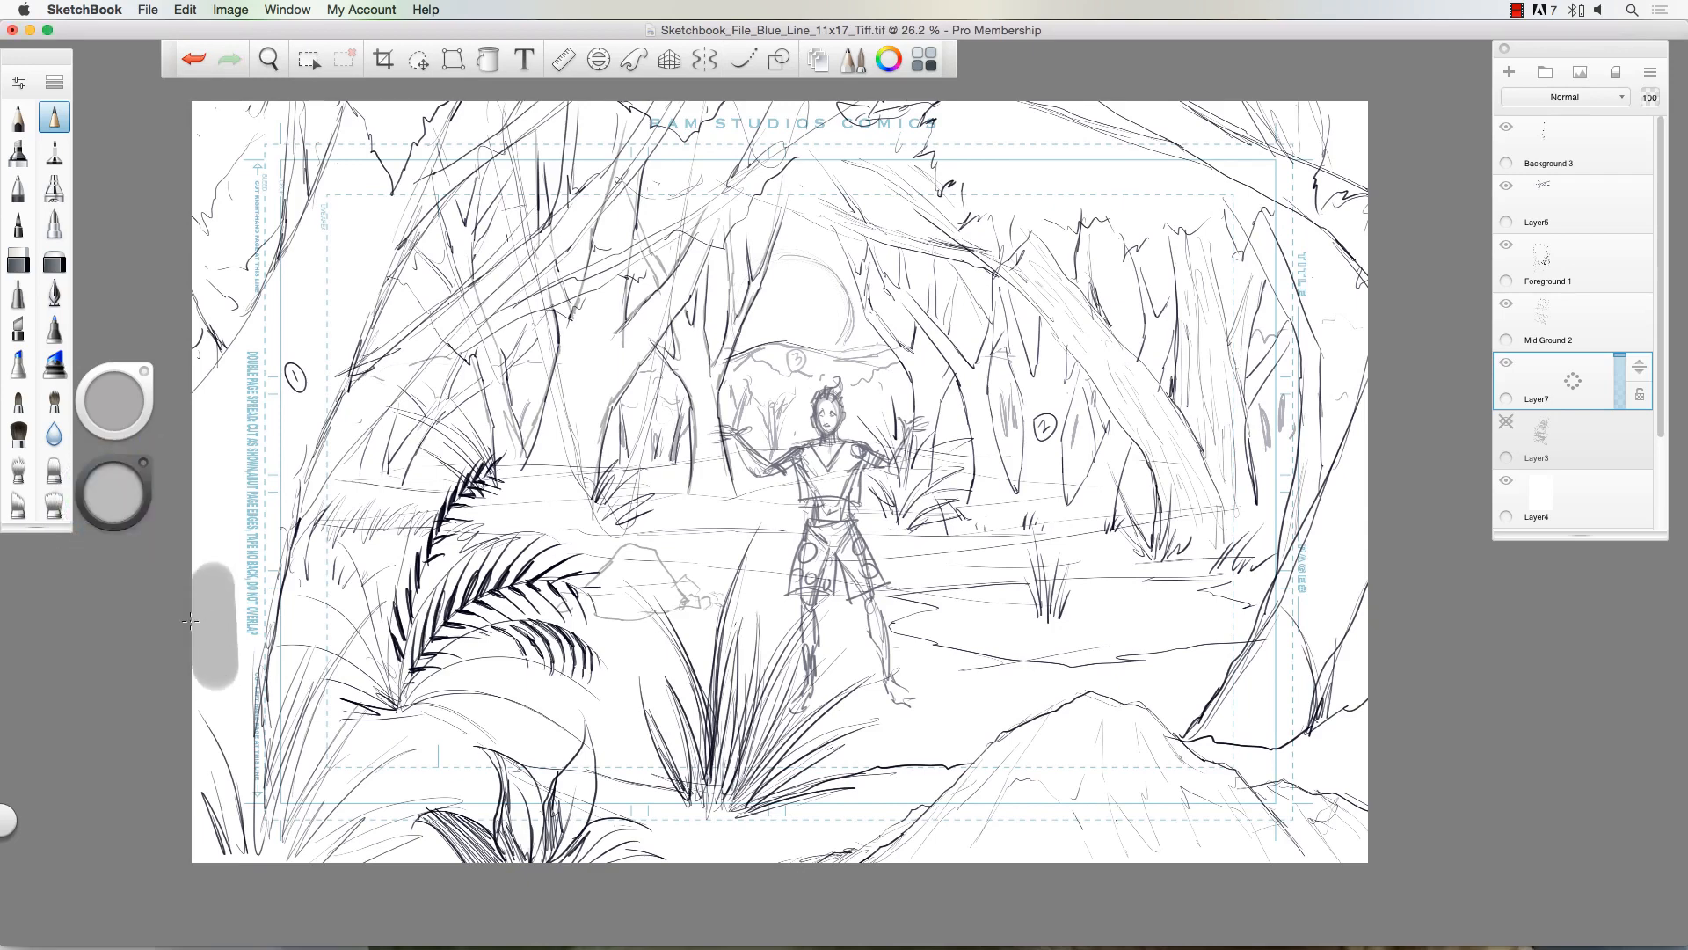
key("super+z")
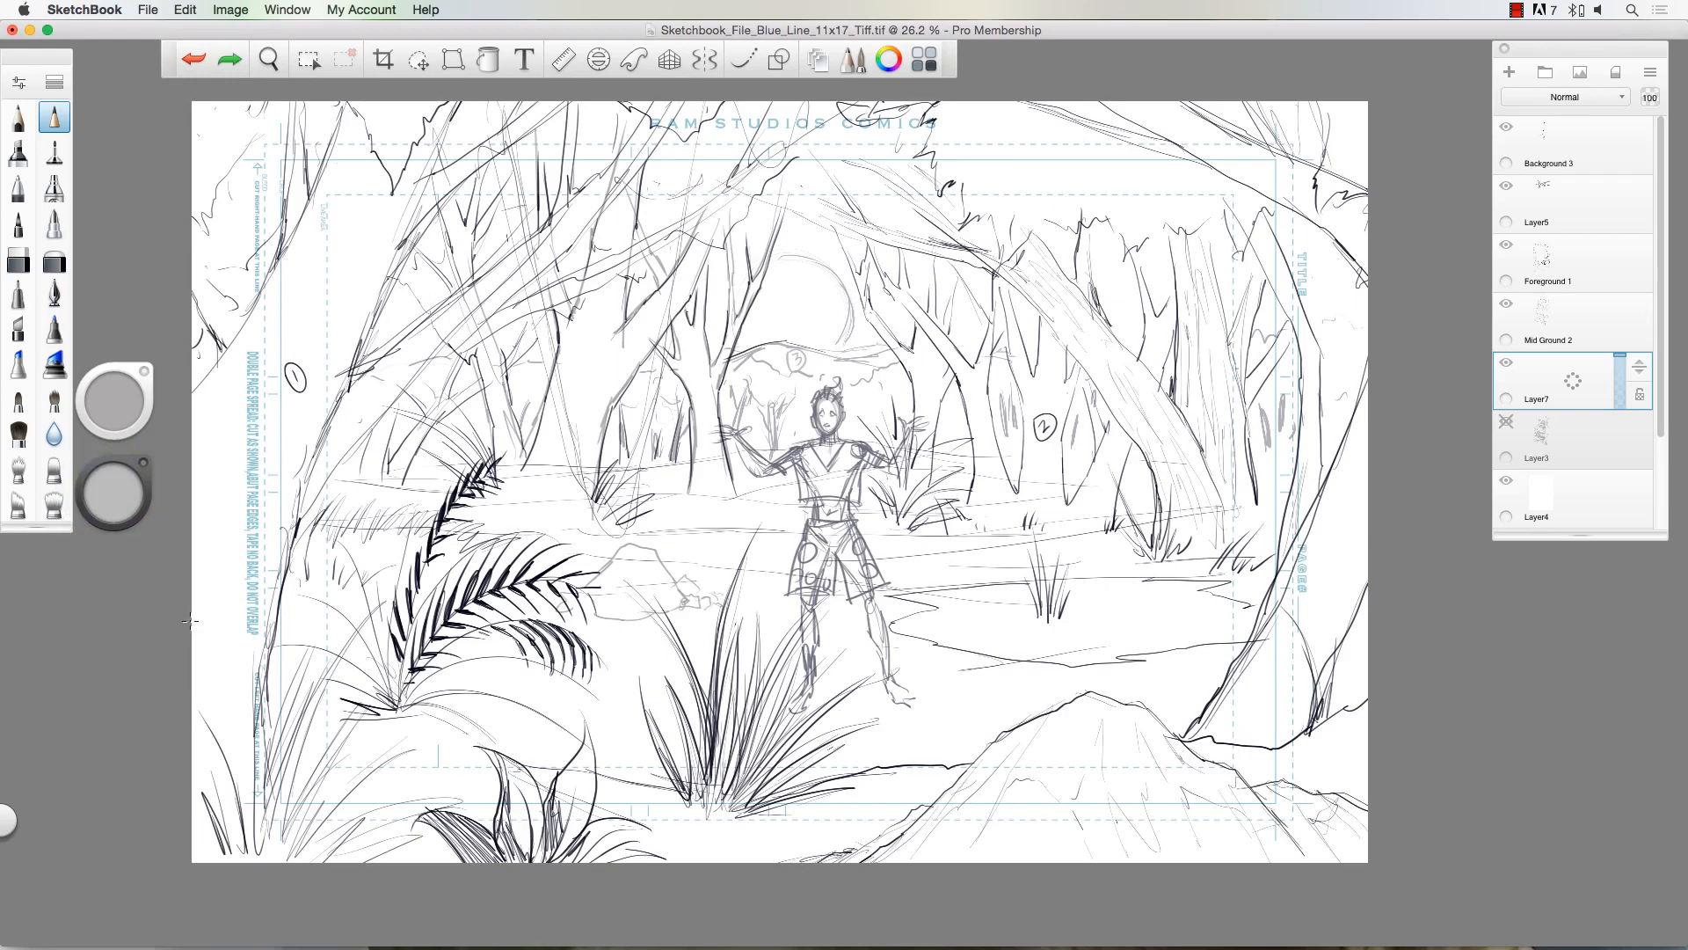
left_click_drag(184, 466, 365, 130)
left_click_drag(316, 243, 316, 246)
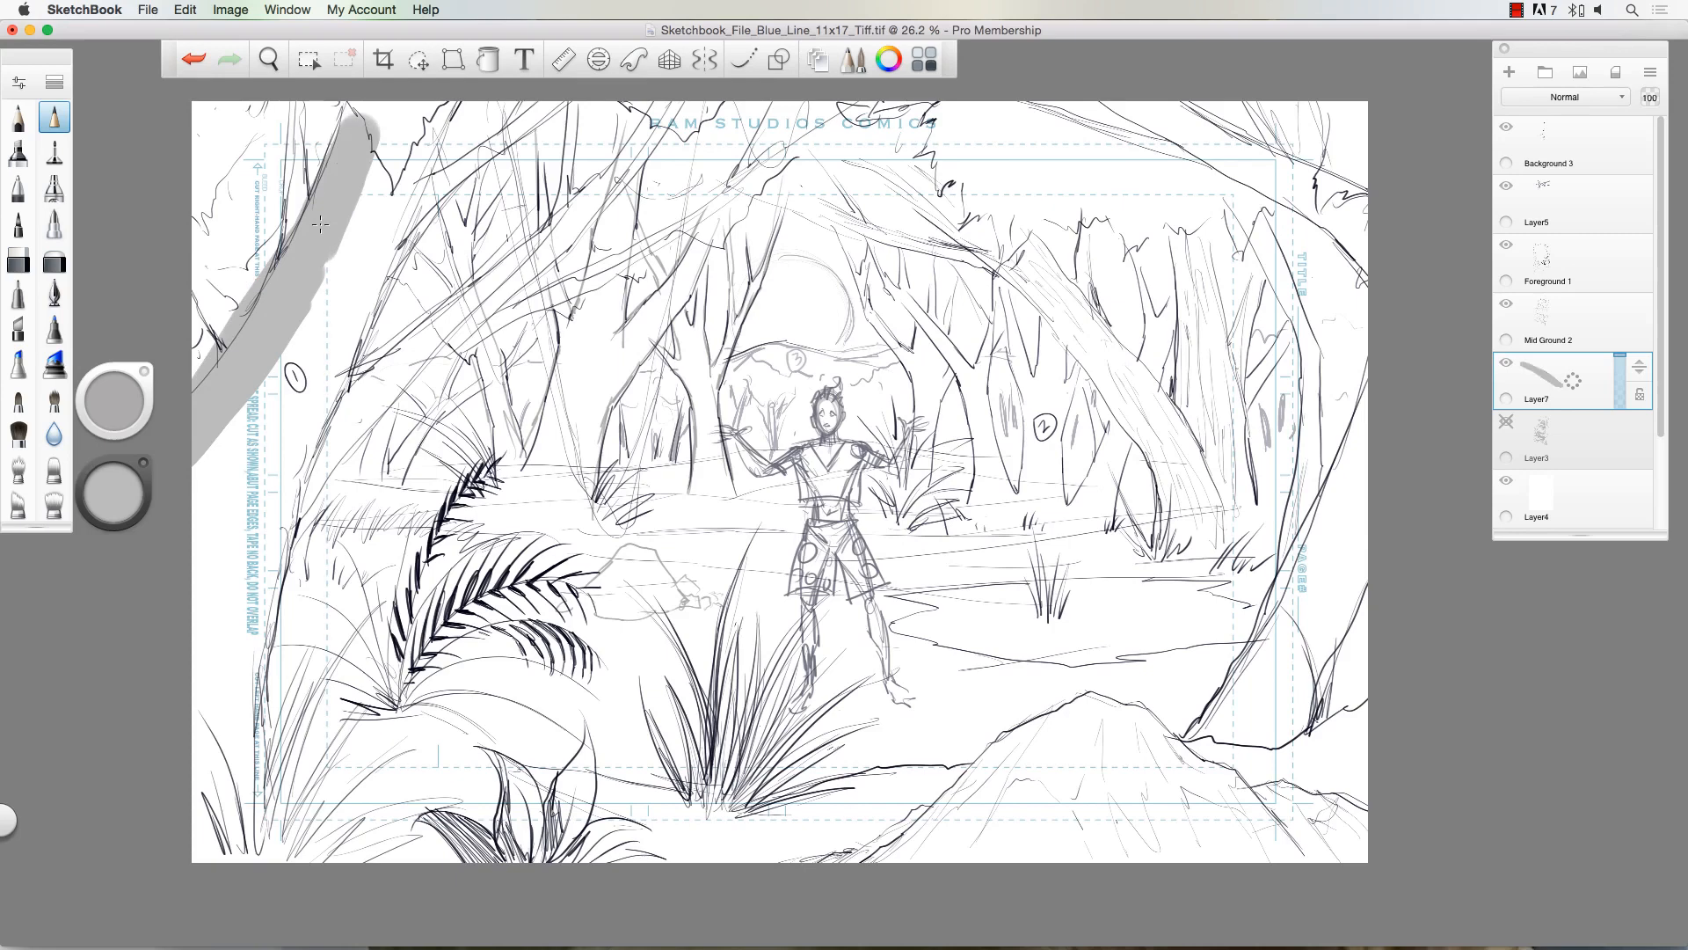
key("super+z")
key("super+z")
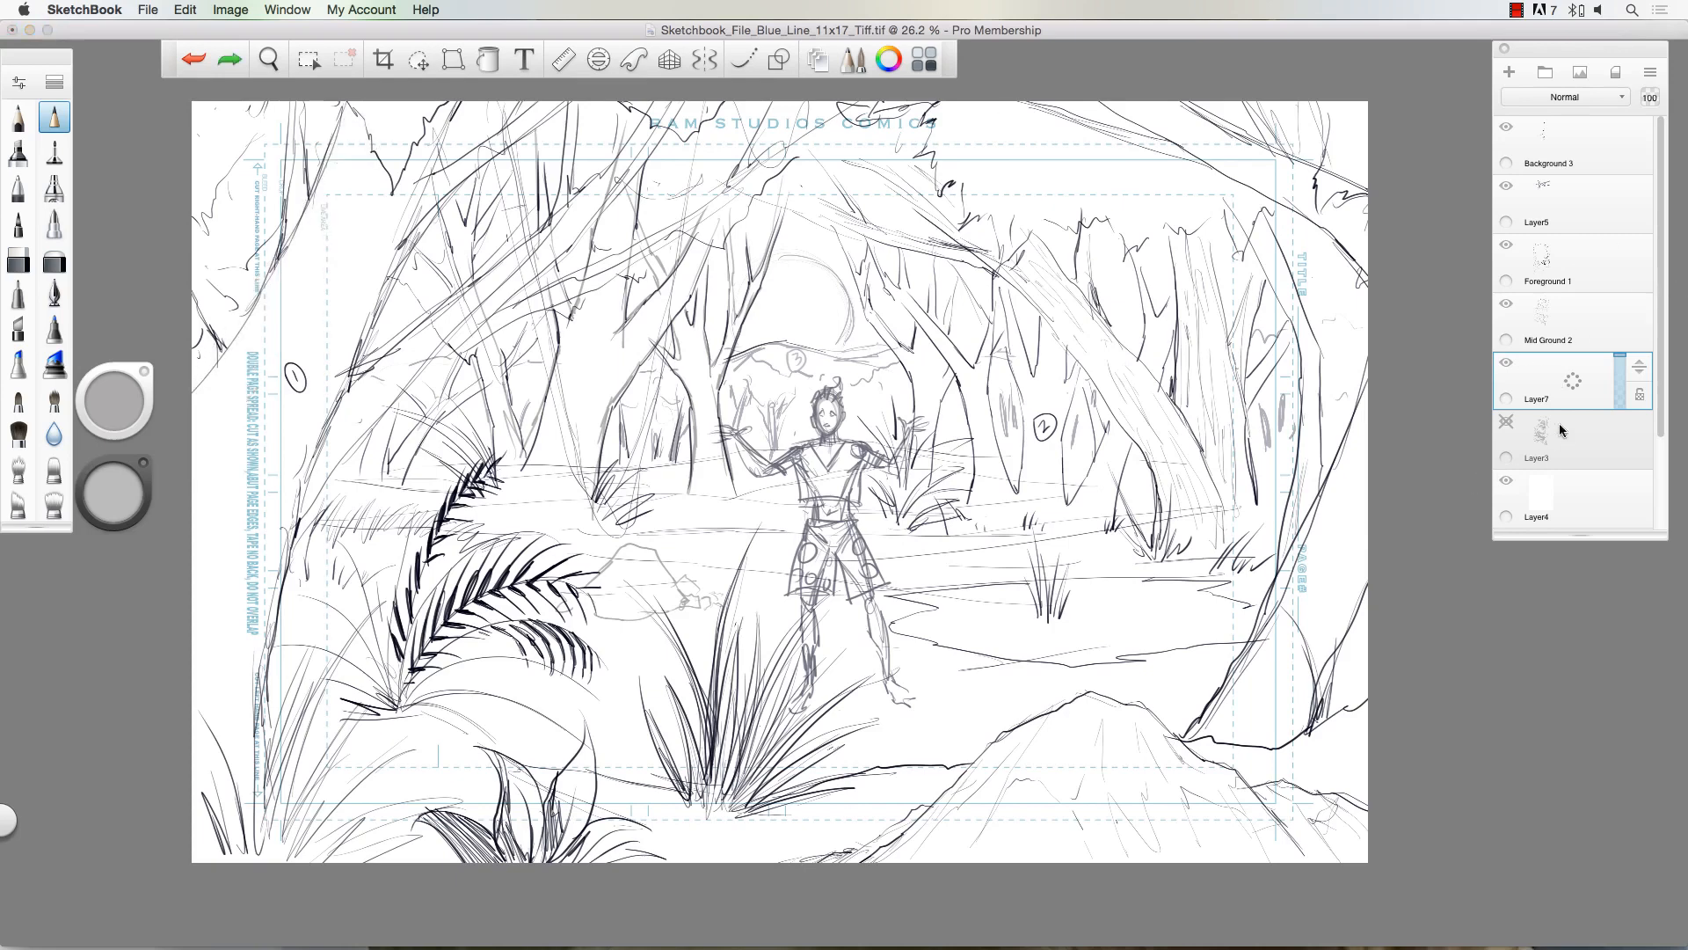
Step: Rename Layer7 as Shadows
left_click_drag(1559, 395, 1610, 398)
type("Shadows")
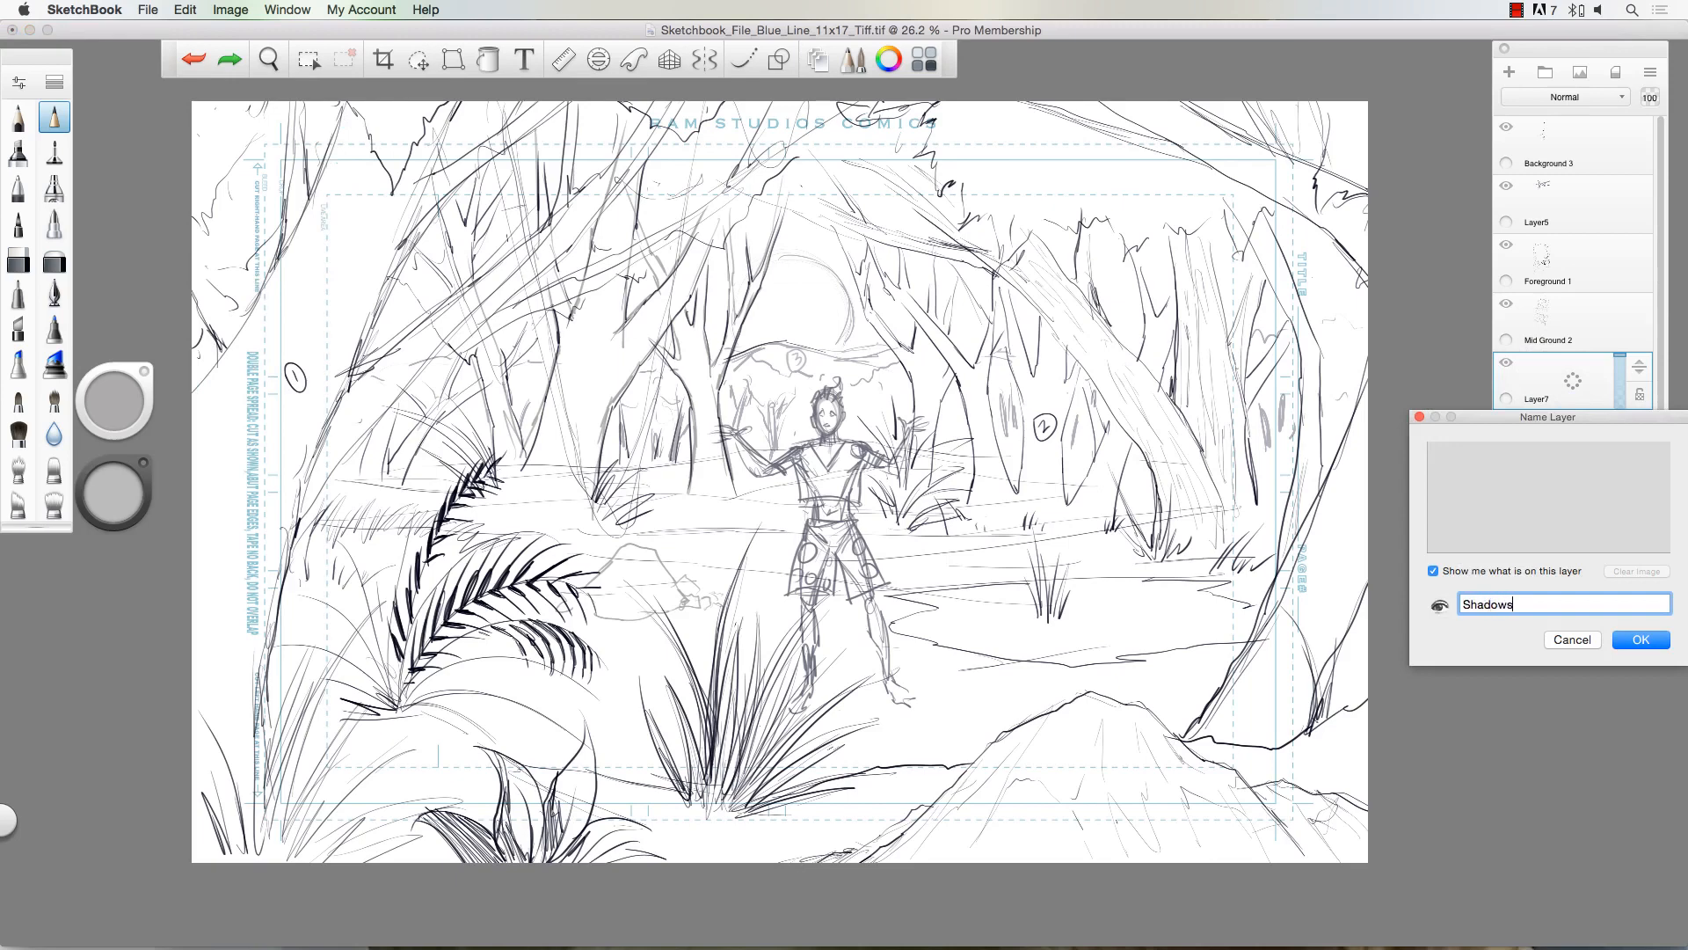
key("Return")
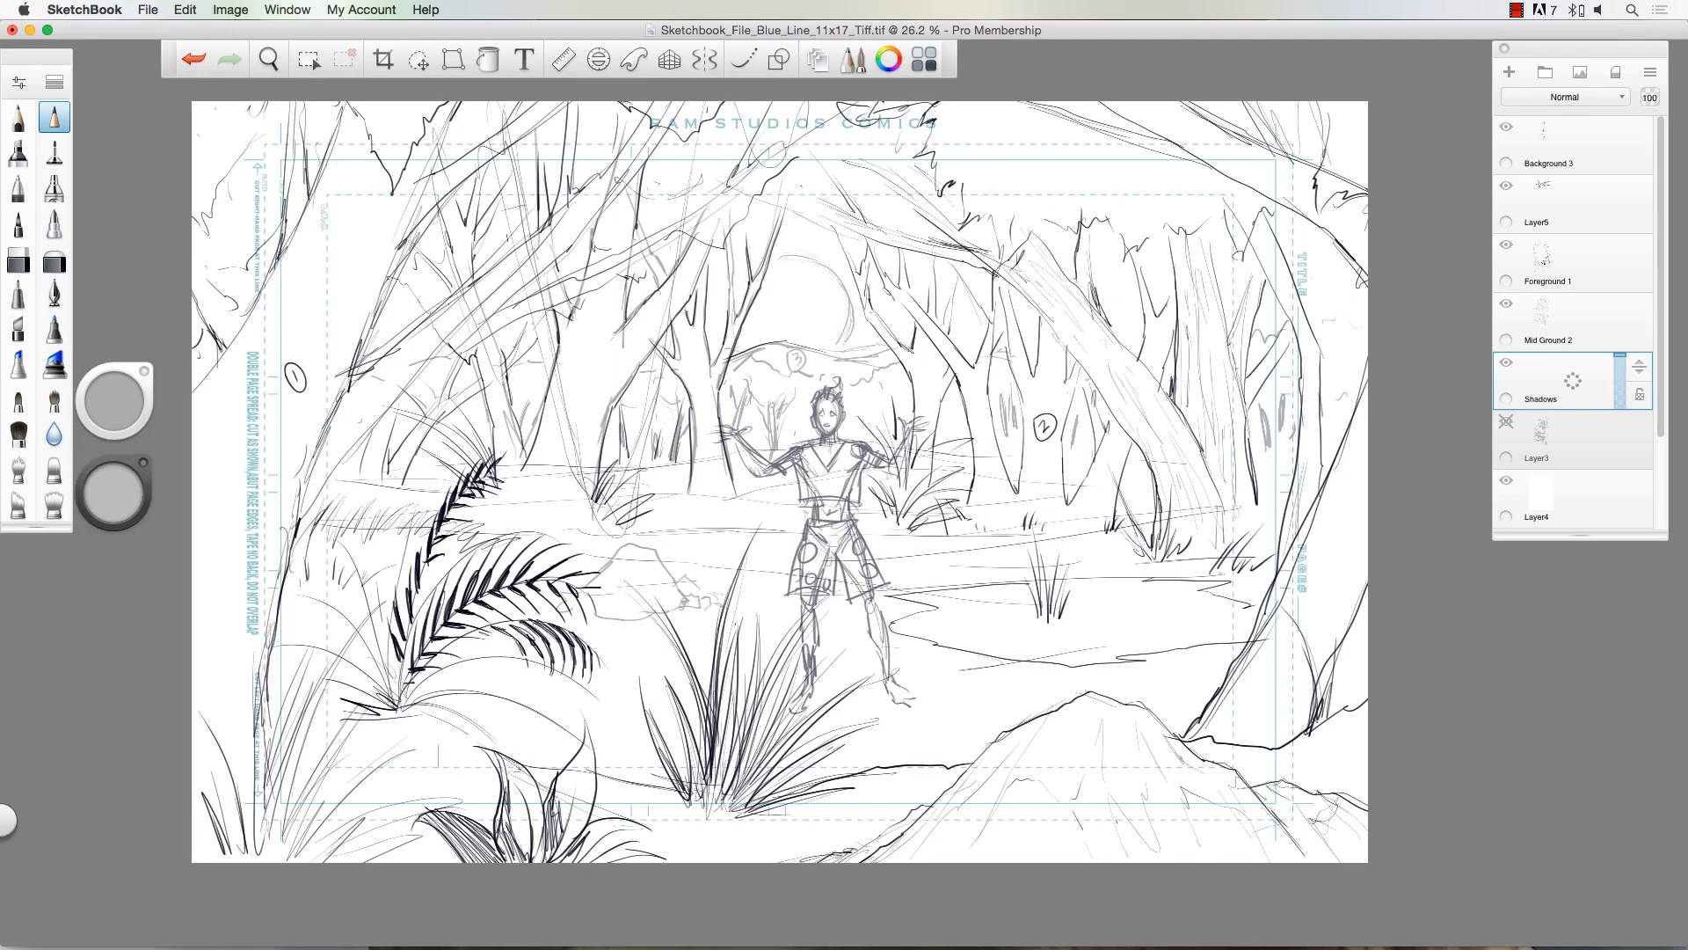
left_click_drag(795, 305, 814, 316)
key("super+z")
mouse_move(195, 549)
left_mouse_down()
mouse_move(262, 395)
mouse_move(216, 450)
mouse_move(215, 396)
mouse_move(355, 147)
mouse_move(299, 333)
mouse_move(344, 236)
mouse_move(195, 560)
mouse_move(171, 670)
left_mouse_up()
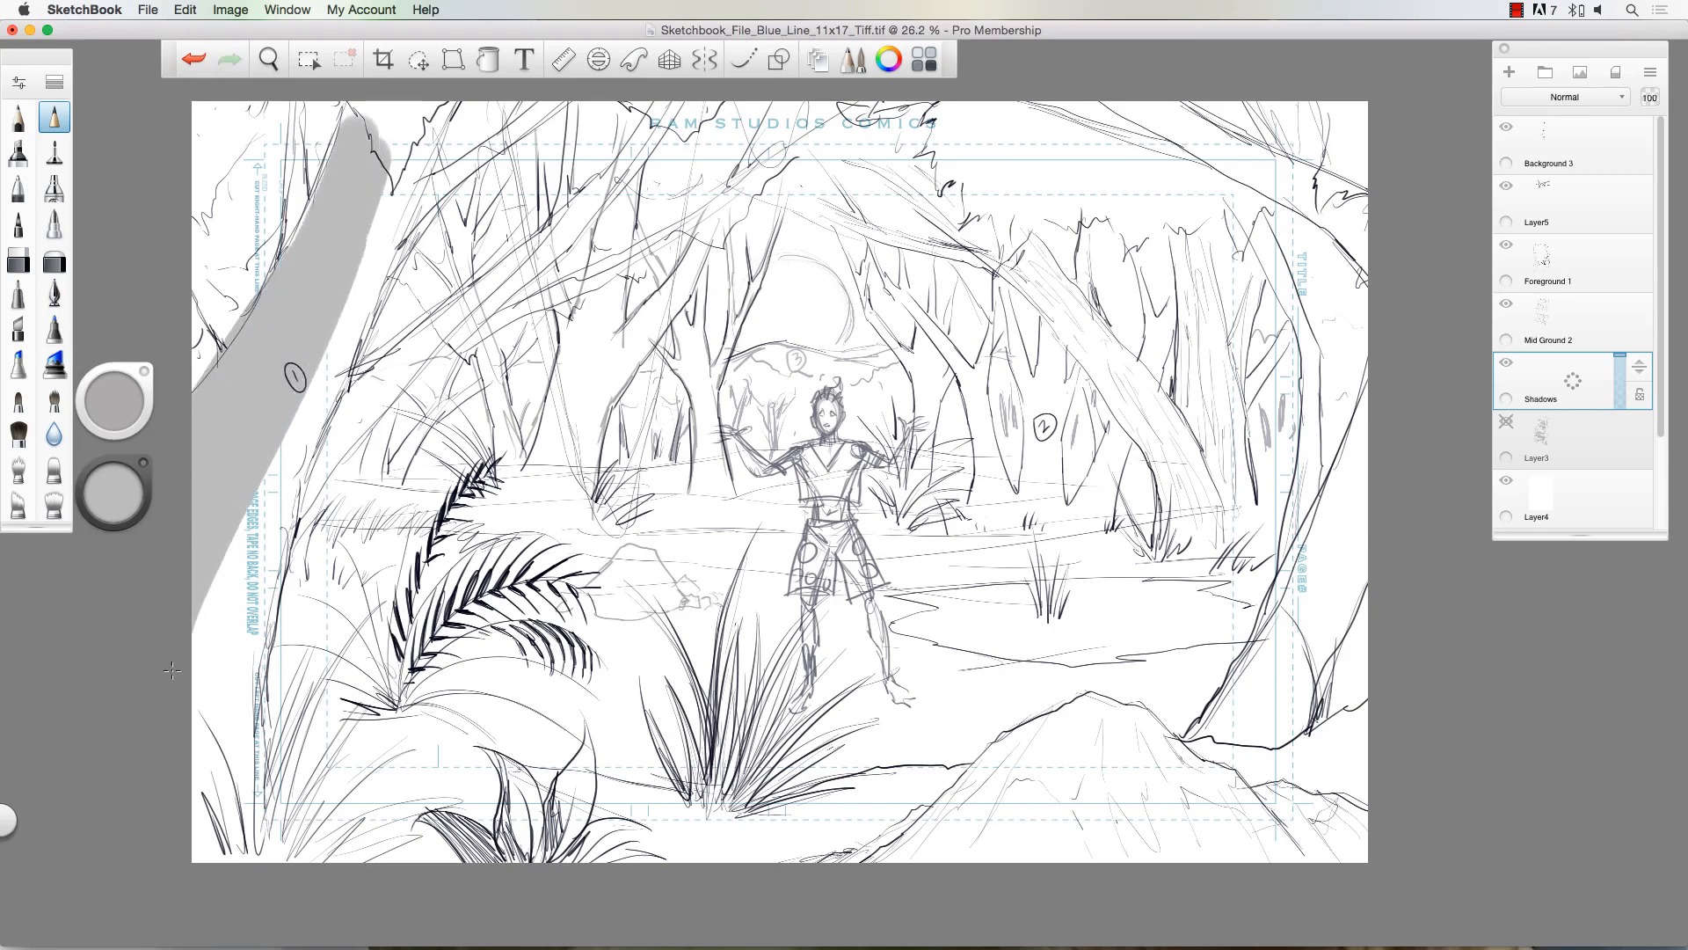
left_click_drag(532, 486, 614, 200)
mouse_move(615, 347)
left_mouse_down()
mouse_move(677, 290)
mouse_move(714, 220)
left_mouse_up()
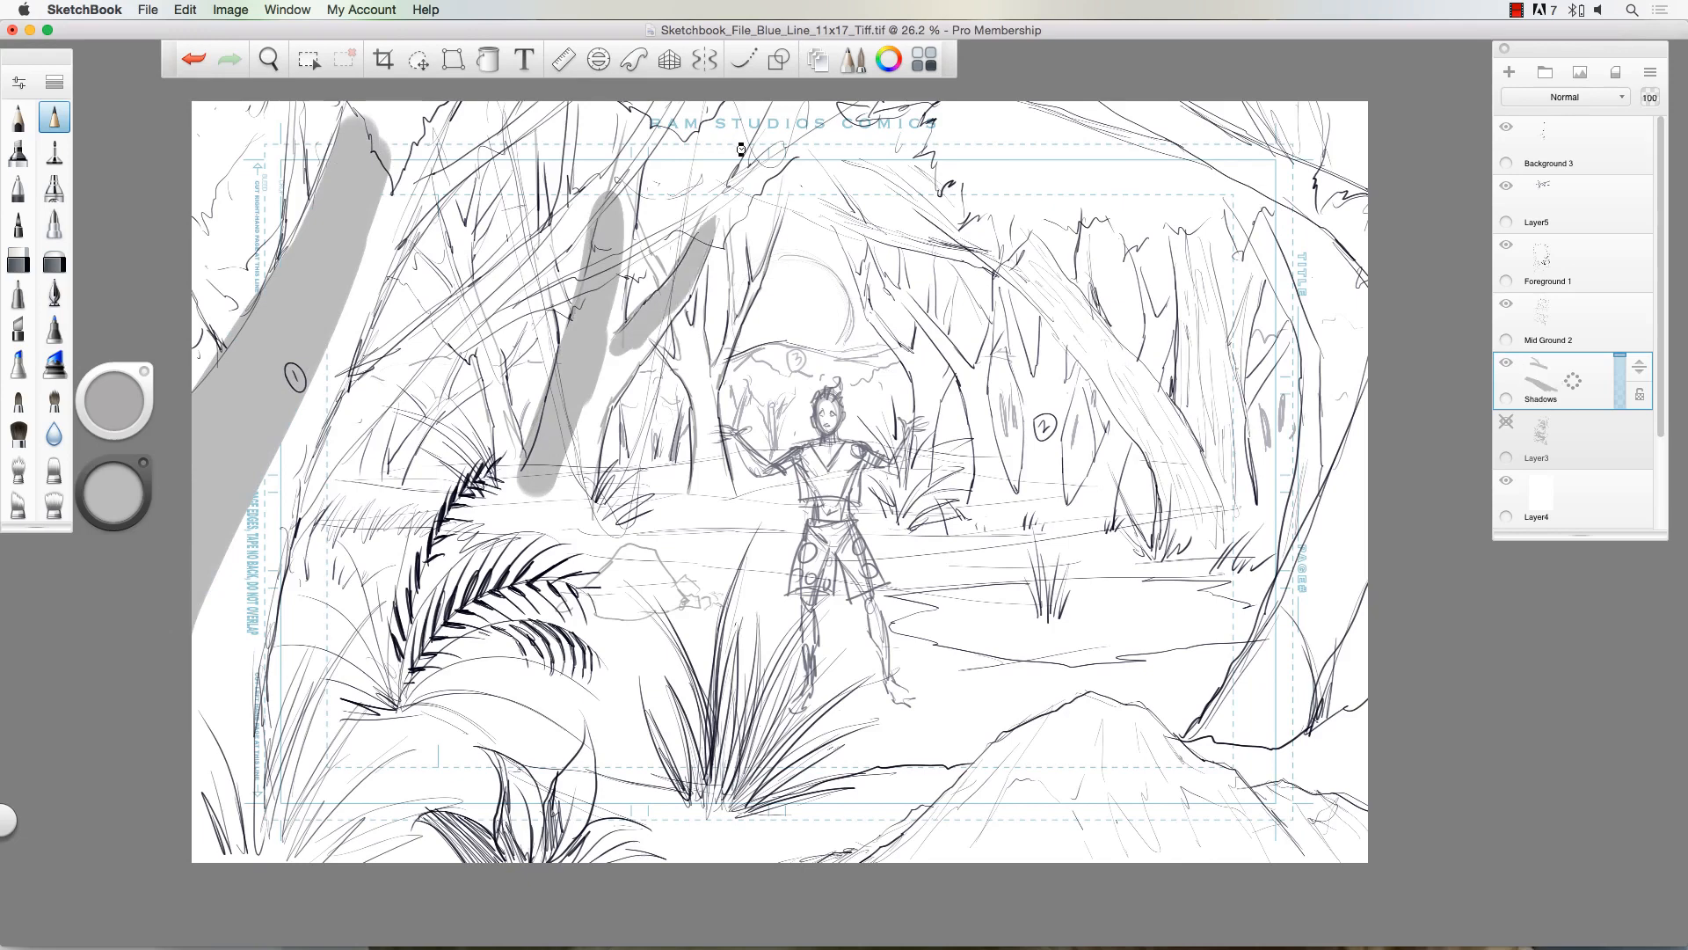
key("super+z")
key("super+z")
key("super+z")
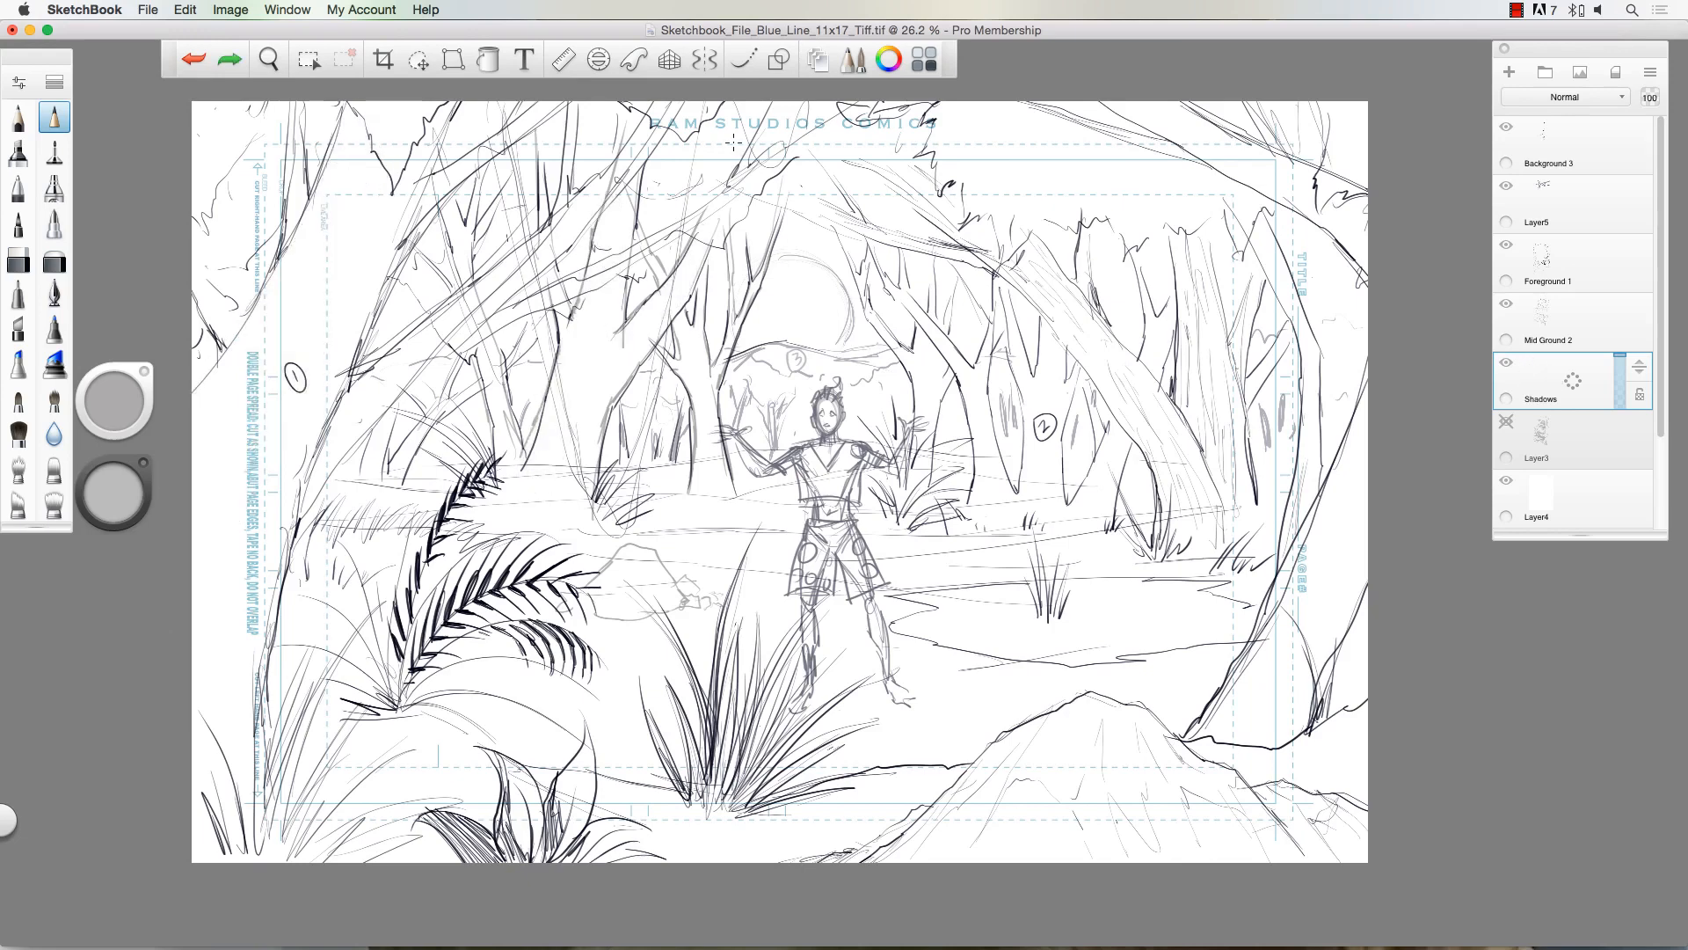
mouse_move(195, 445)
left_mouse_down()
mouse_move(244, 356)
mouse_move(192, 418)
mouse_move(297, 260)
mouse_move(356, 123)
left_mouse_up()
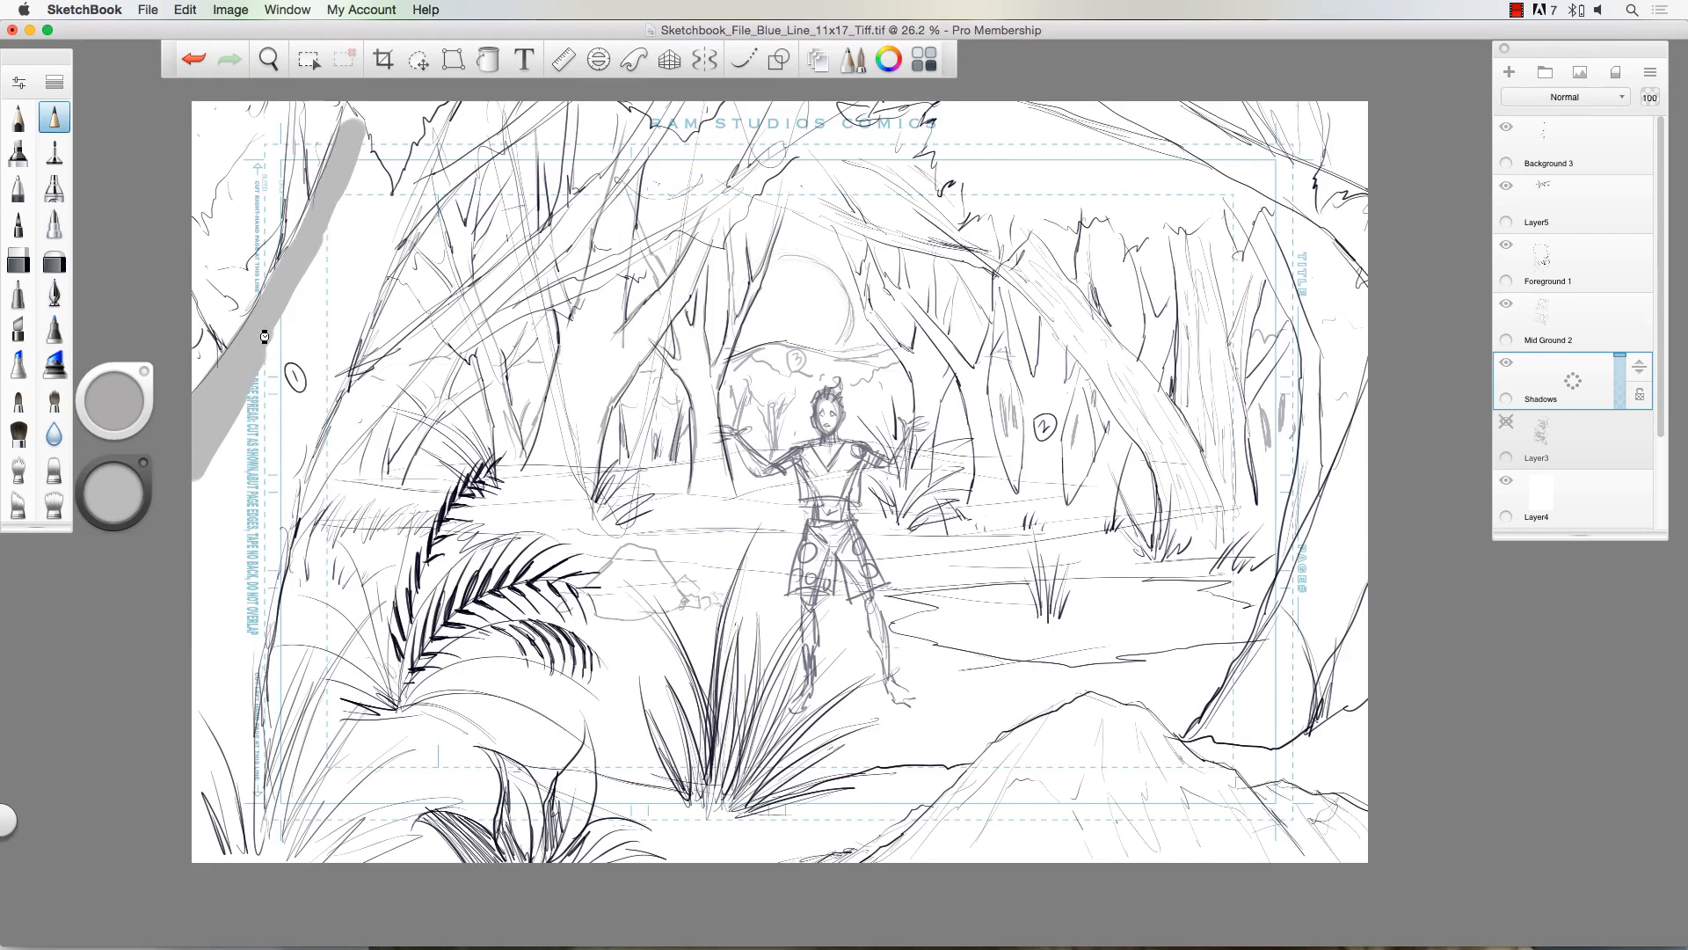
key("super+z")
mouse_move(195, 474)
left_mouse_down()
mouse_move(251, 368)
mouse_move(186, 468)
mouse_move(254, 399)
mouse_move(190, 558)
mouse_move(321, 292)
mouse_move(339, 242)
mouse_move(264, 359)
mouse_move(364, 152)
mouse_move(195, 650)
left_mouse_up()
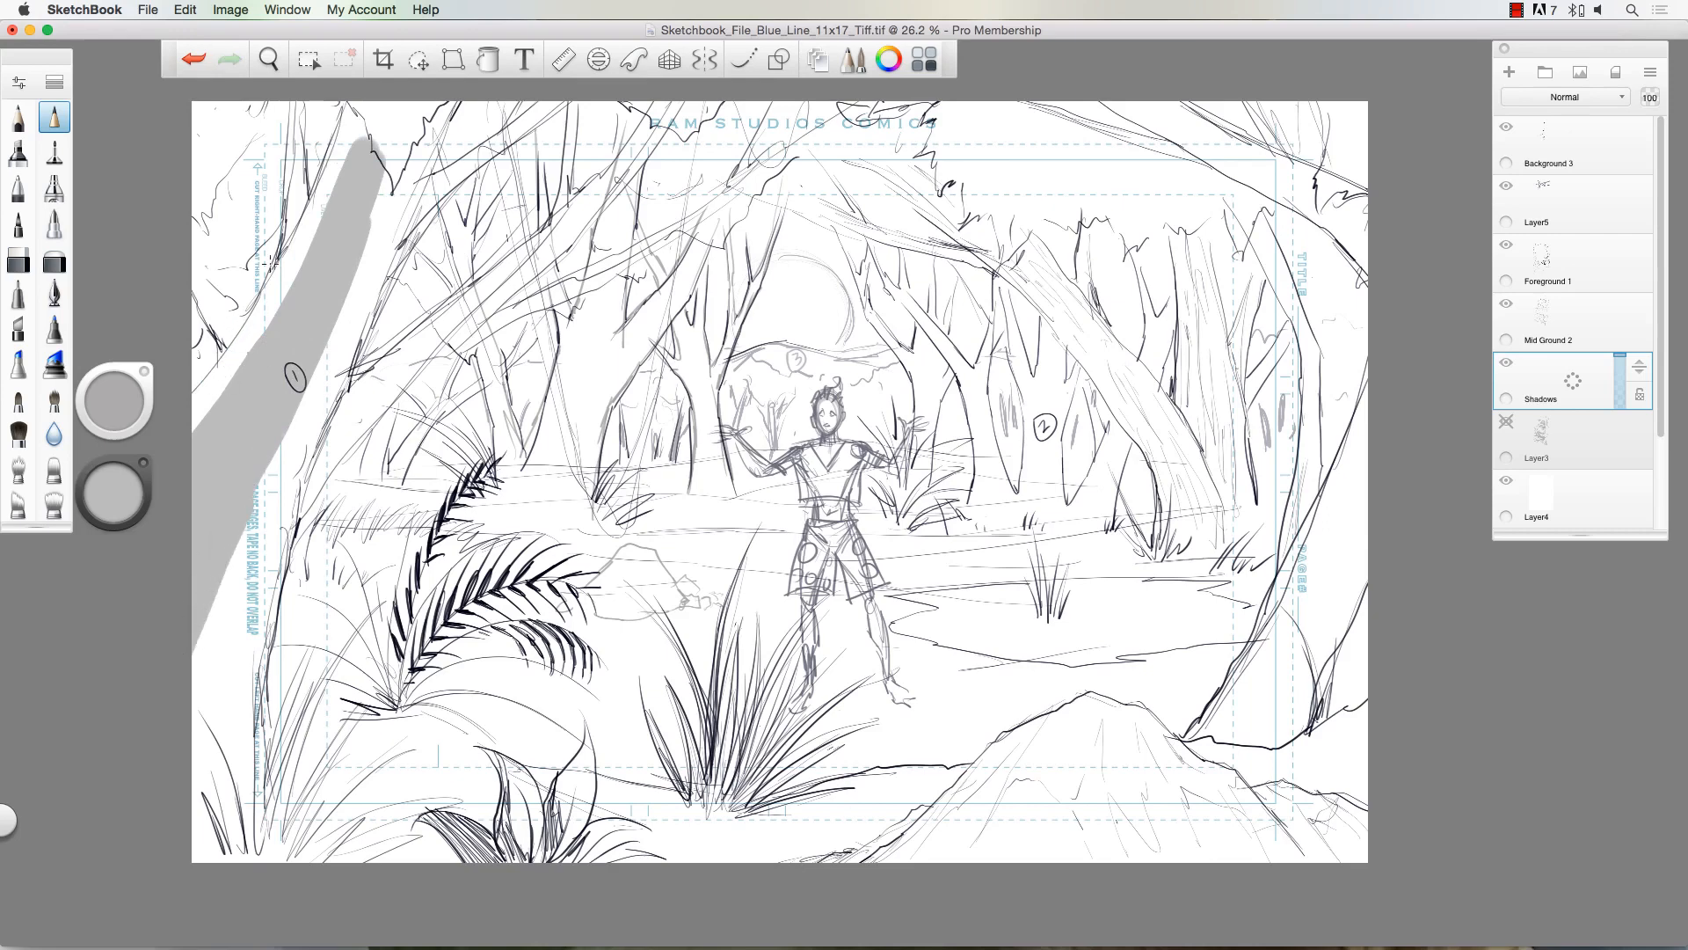
Step: Reduce the brush size to 55.9 and undo the gray strokes on the foreground tree trunk
key("[")
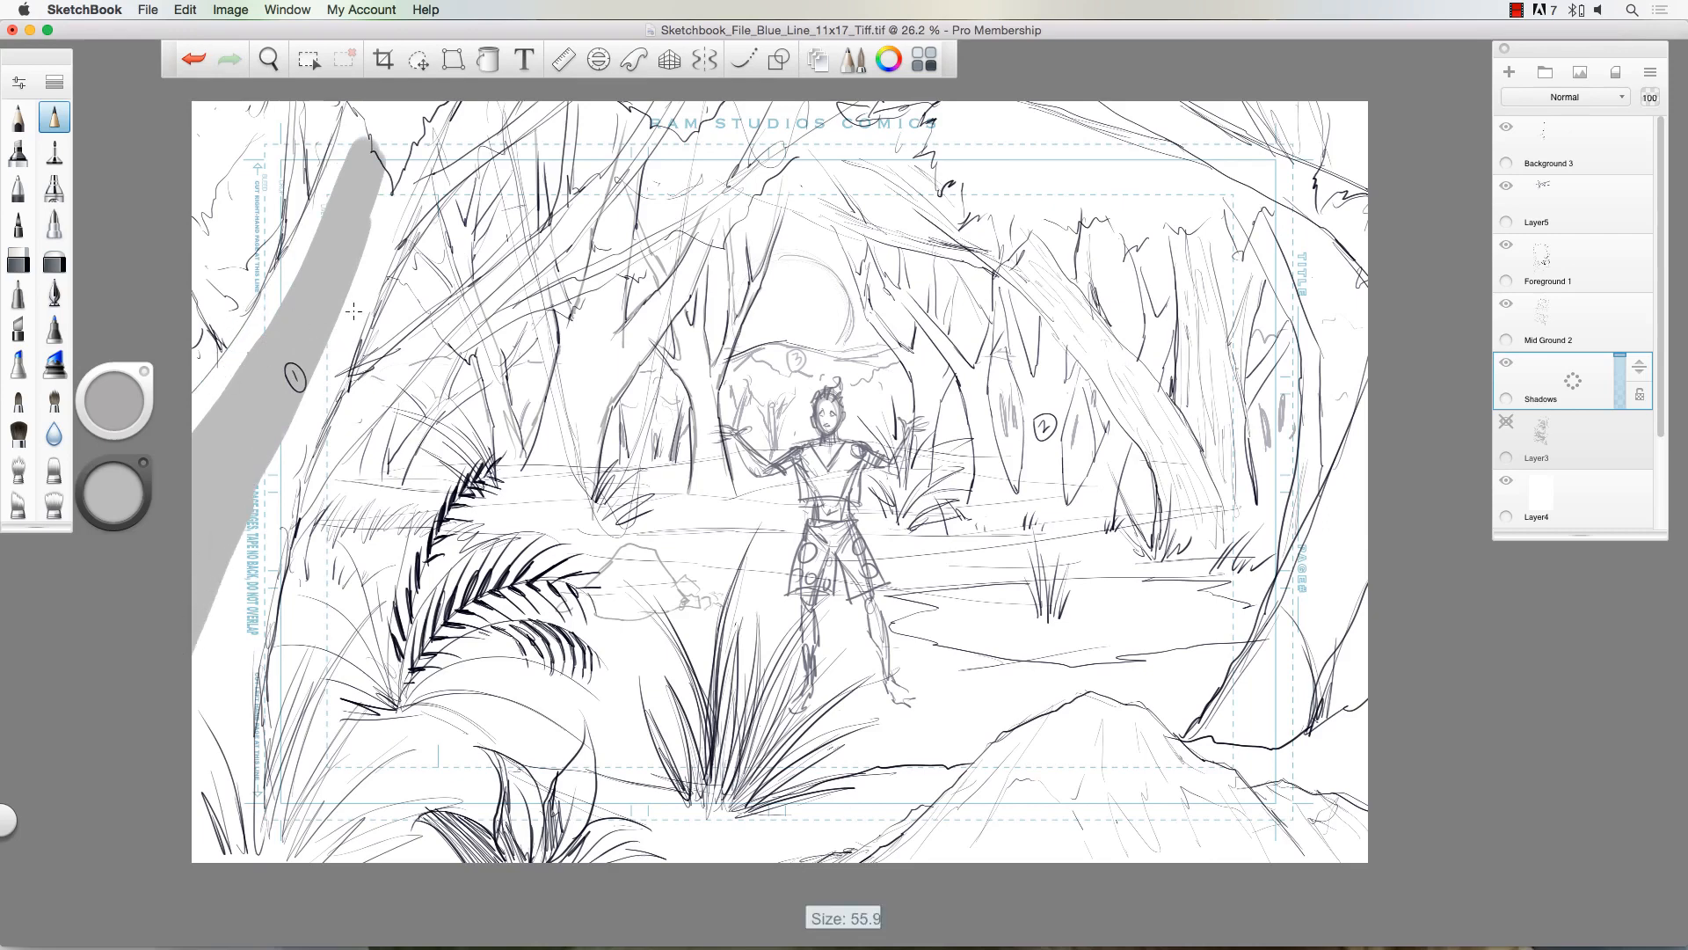
left_click_drag(354, 311, 351, 339)
left_click_drag(278, 283, 261, 290)
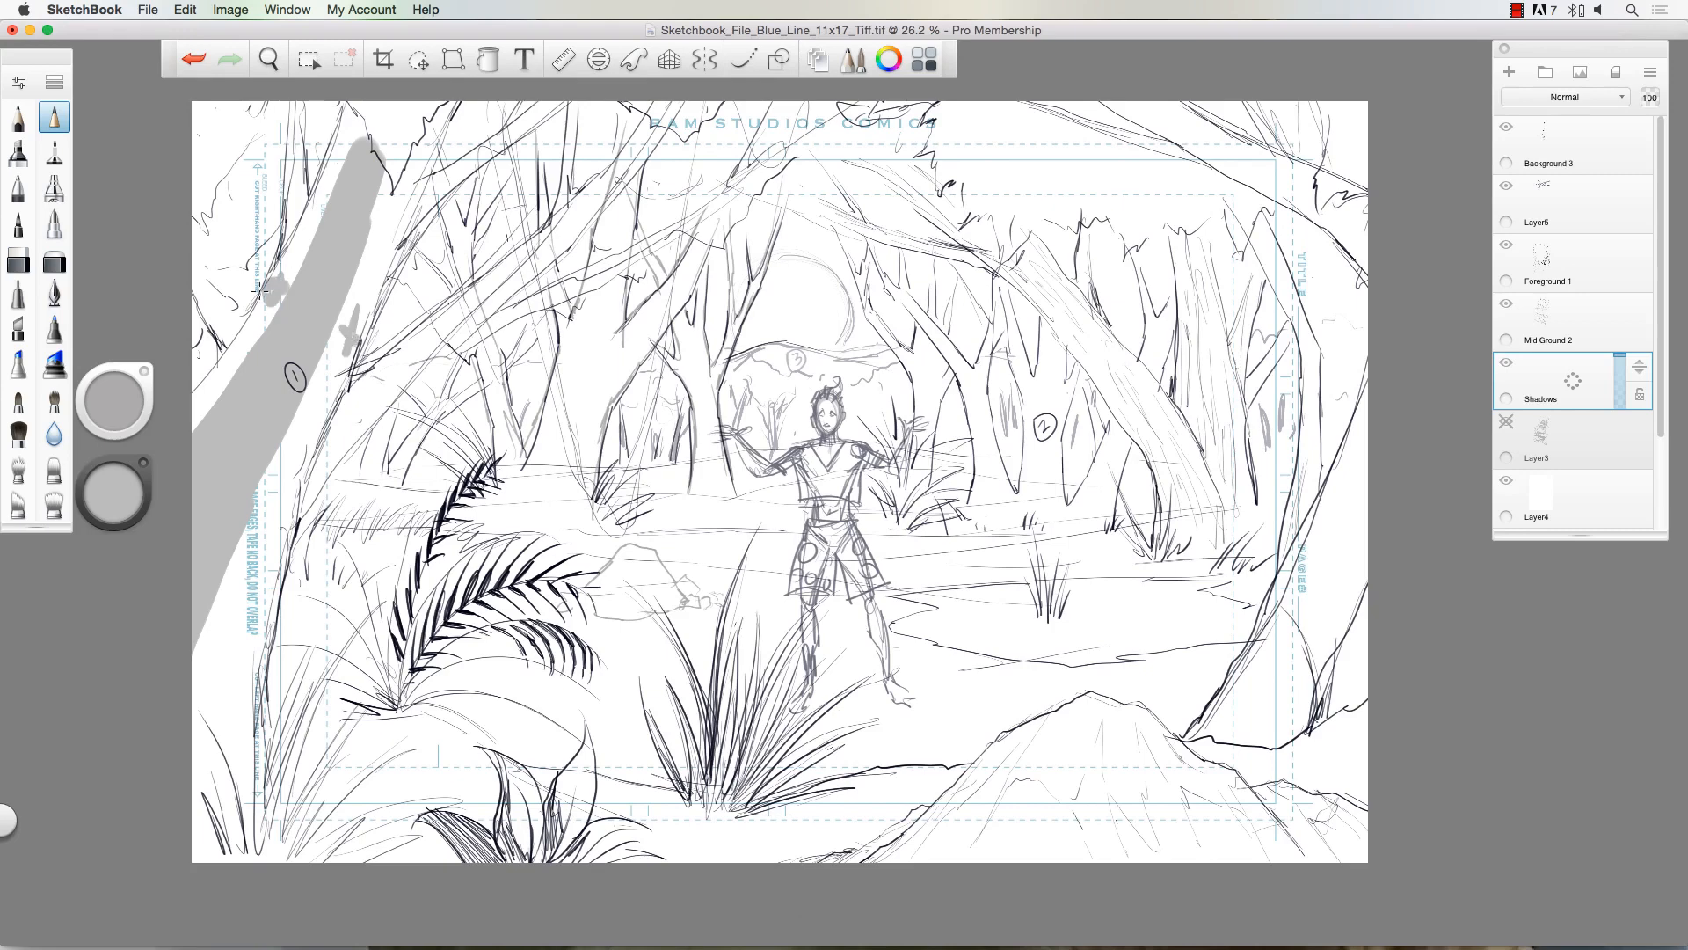
key("super+z")
key("super+z")
key("super+z")
Step: Shade the large foreground tree trunk marked 1 in light gray on the Shadows layer, with streaky bark strokes along its inner edge
mouse_move(200, 444)
left_mouse_down()
mouse_move(296, 313)
mouse_move(203, 430)
mouse_move(365, 140)
mouse_move(249, 426)
mouse_move(289, 332)
mouse_move(186, 503)
mouse_move(202, 508)
mouse_move(192, 561)
mouse_move(218, 513)
mouse_move(187, 691)
mouse_move(200, 793)
left_mouse_up()
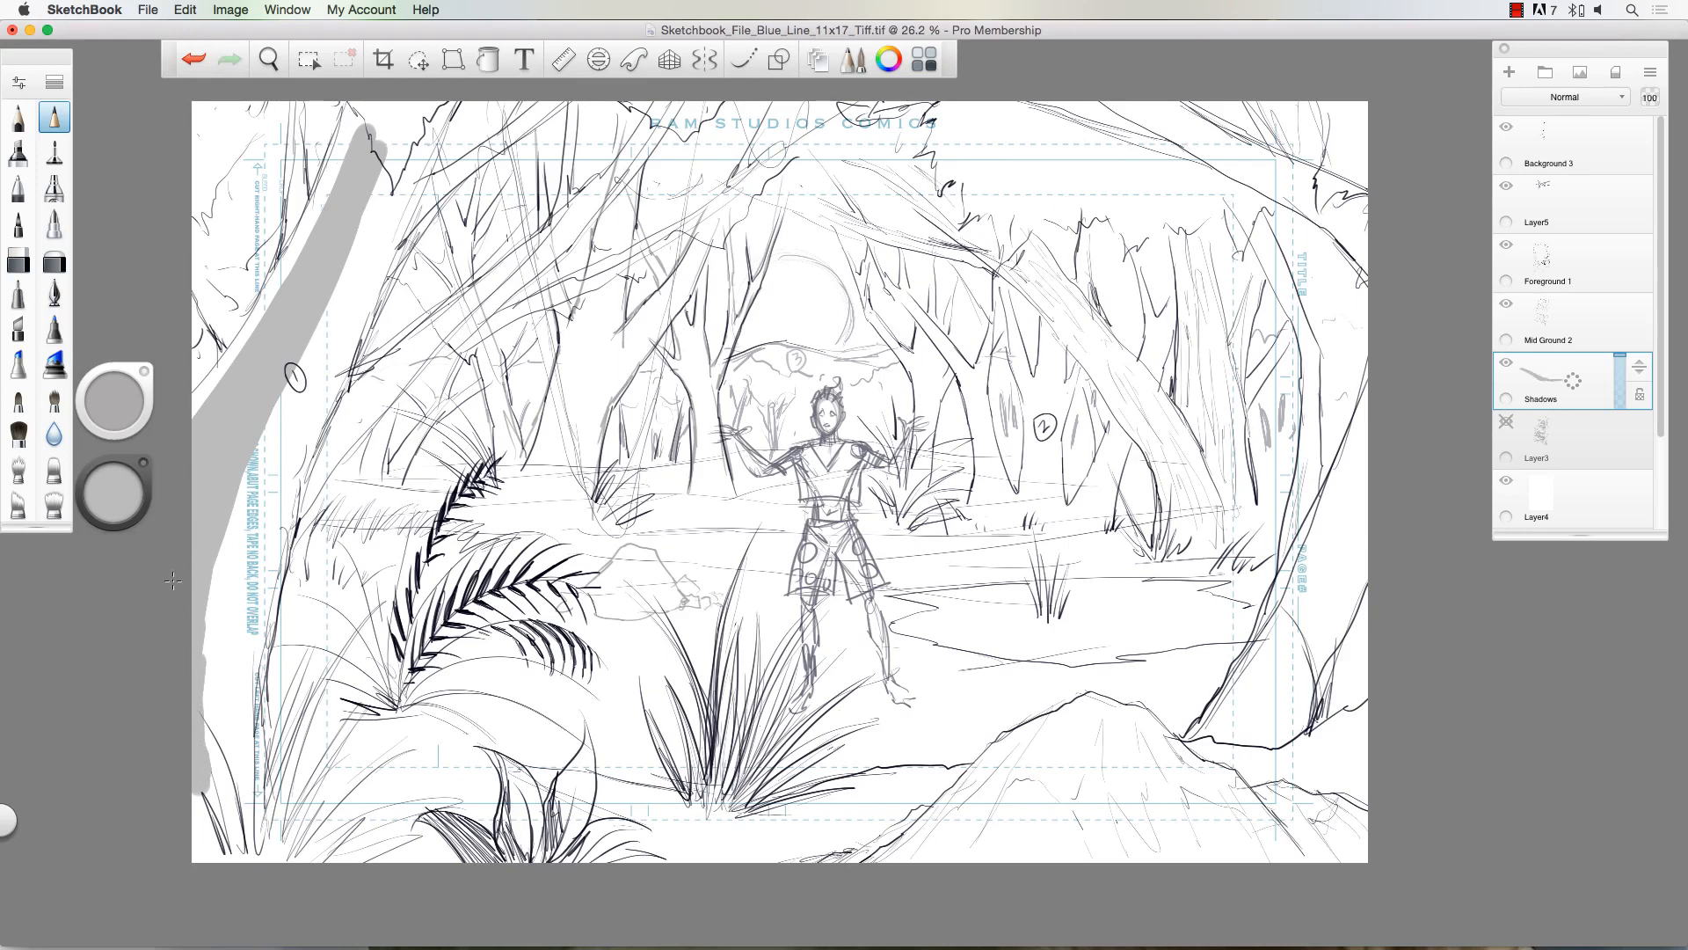
mouse_move(211, 564)
left_mouse_down()
mouse_move(211, 604)
mouse_move(238, 488)
mouse_move(227, 580)
mouse_move(252, 456)
mouse_move(273, 408)
mouse_move(261, 489)
mouse_move(347, 270)
mouse_move(255, 484)
left_mouse_up()
left_click_drag(345, 271, 368, 201)
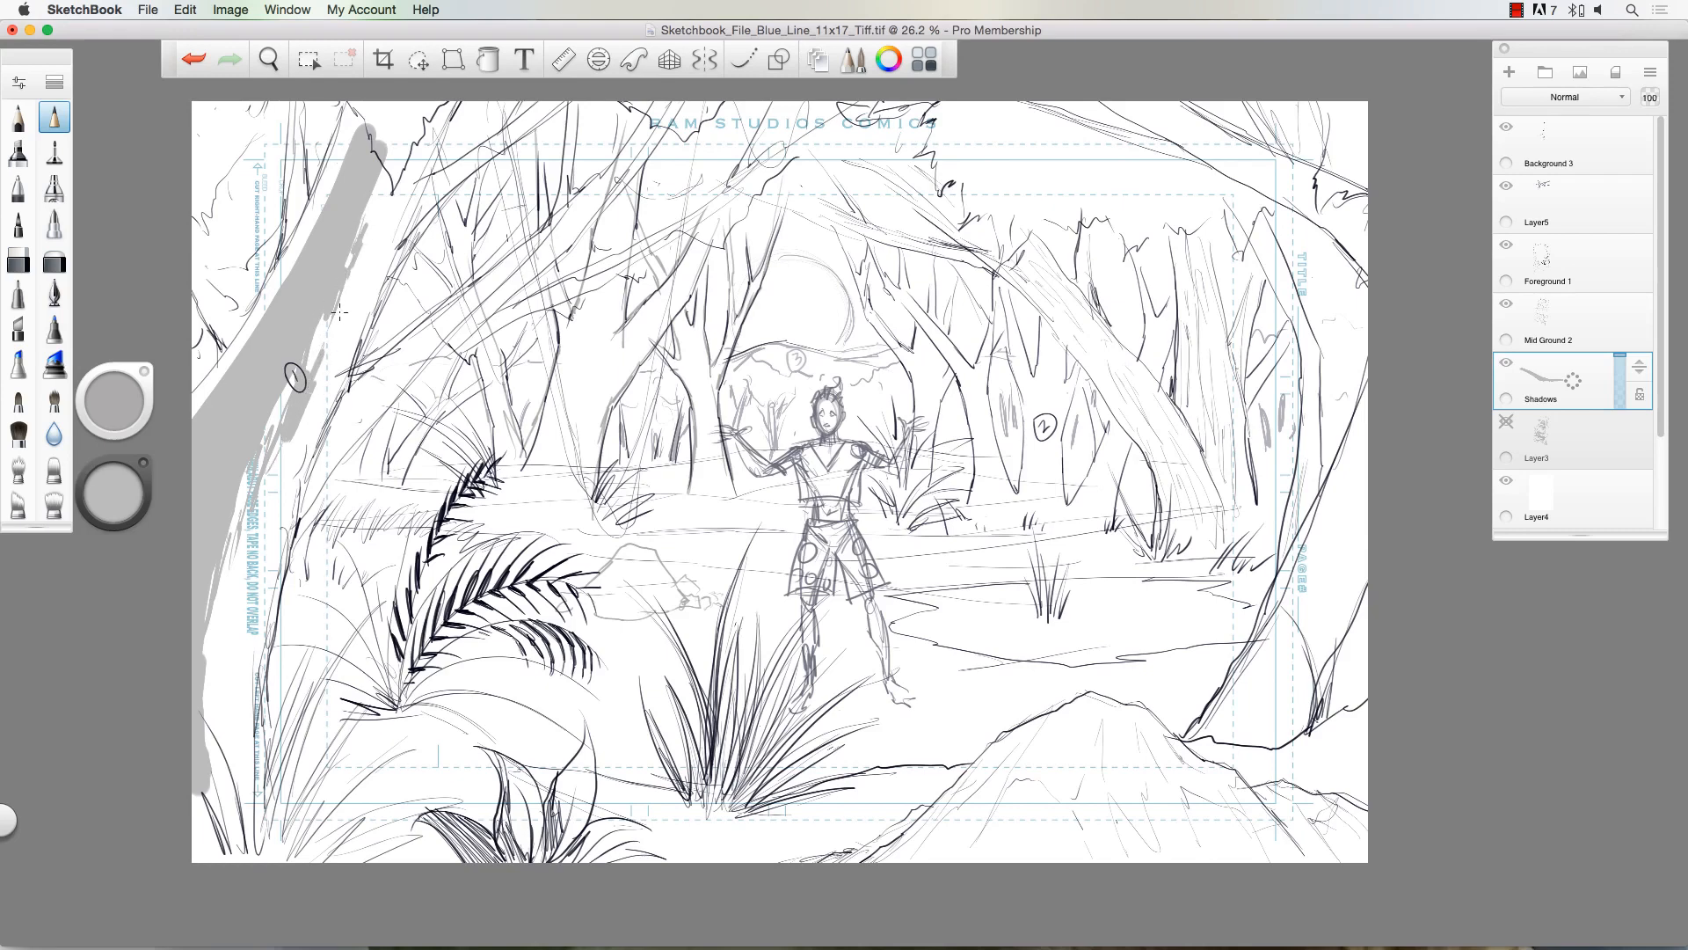
mouse_move(340, 311)
left_mouse_down()
mouse_move(300, 349)
mouse_move(227, 560)
mouse_move(240, 543)
mouse_move(208, 650)
mouse_move(208, 723)
mouse_move(239, 603)
mouse_move(208, 757)
left_mouse_up()
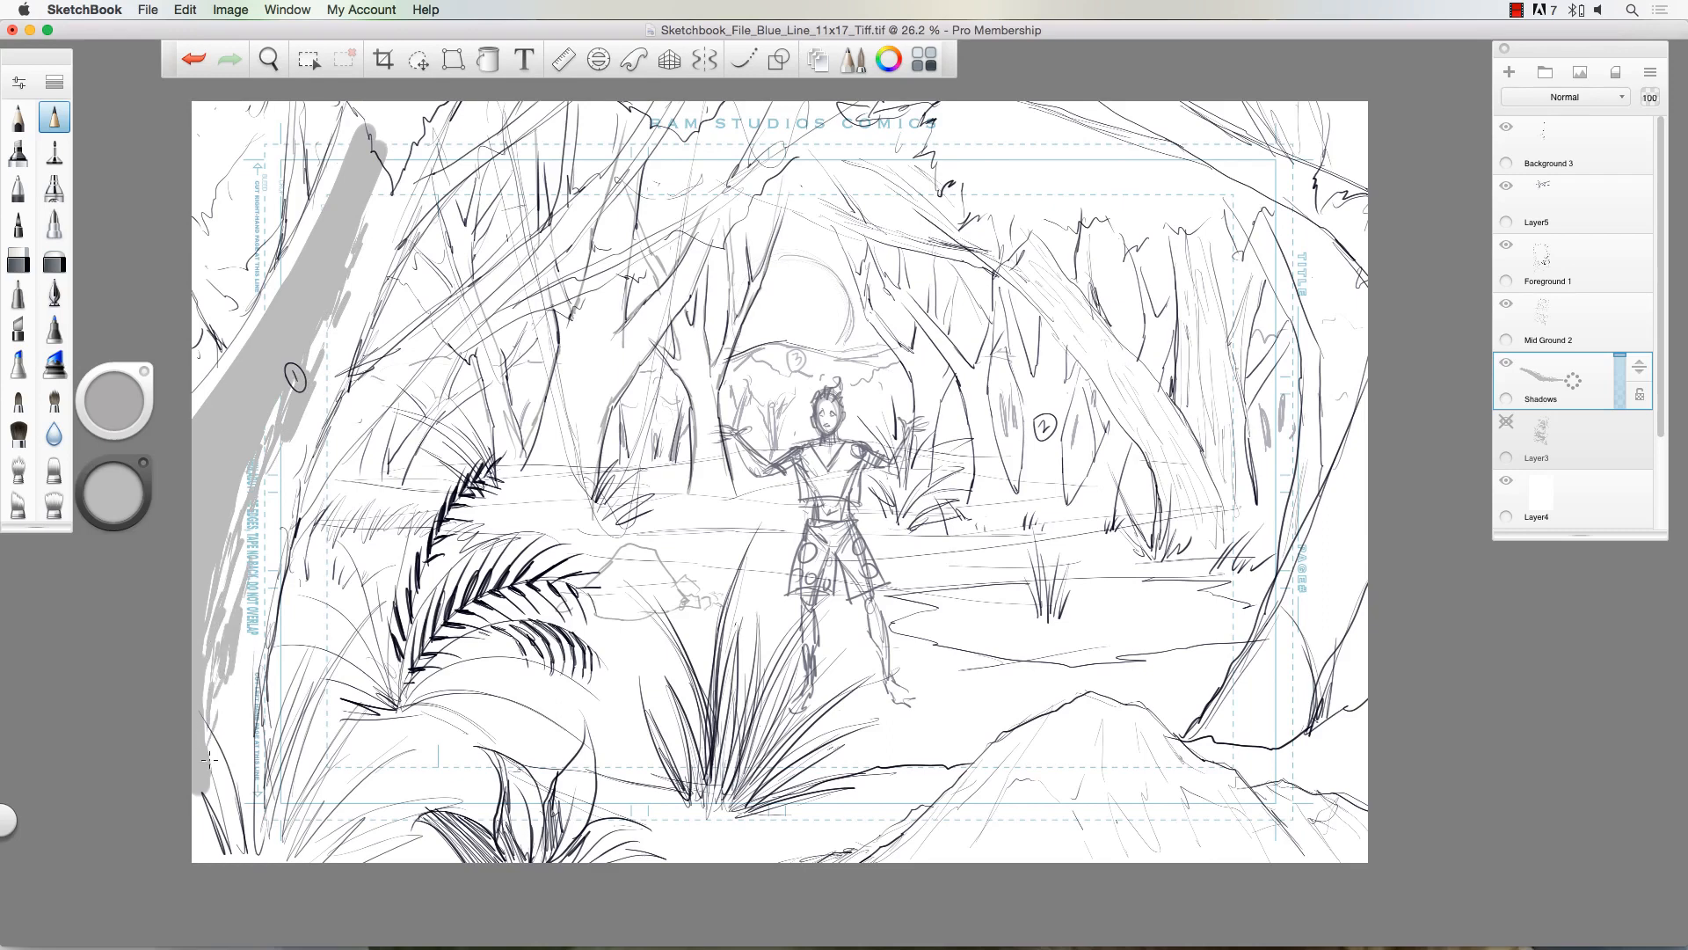
Step: Shade the leaning tree behind the foreground trunk and the small branches on the trunk's outer side
mouse_move(275, 501)
left_mouse_down()
mouse_move(303, 493)
mouse_move(370, 378)
mouse_move(329, 461)
left_mouse_up()
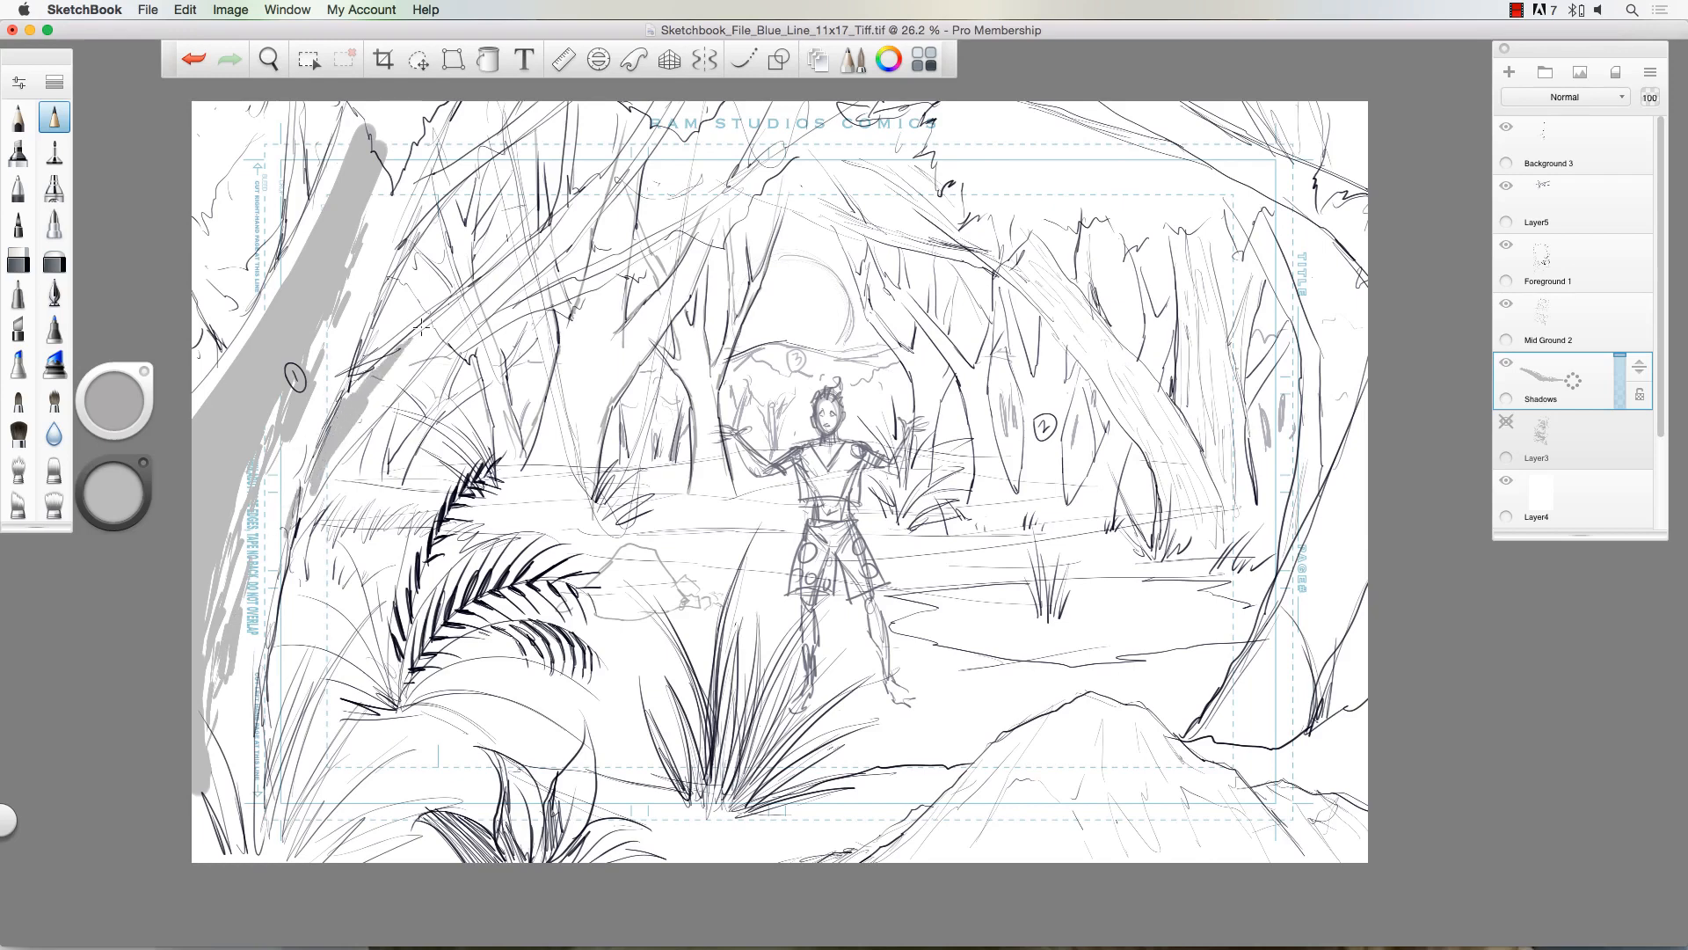
left_click_drag(374, 388, 503, 257)
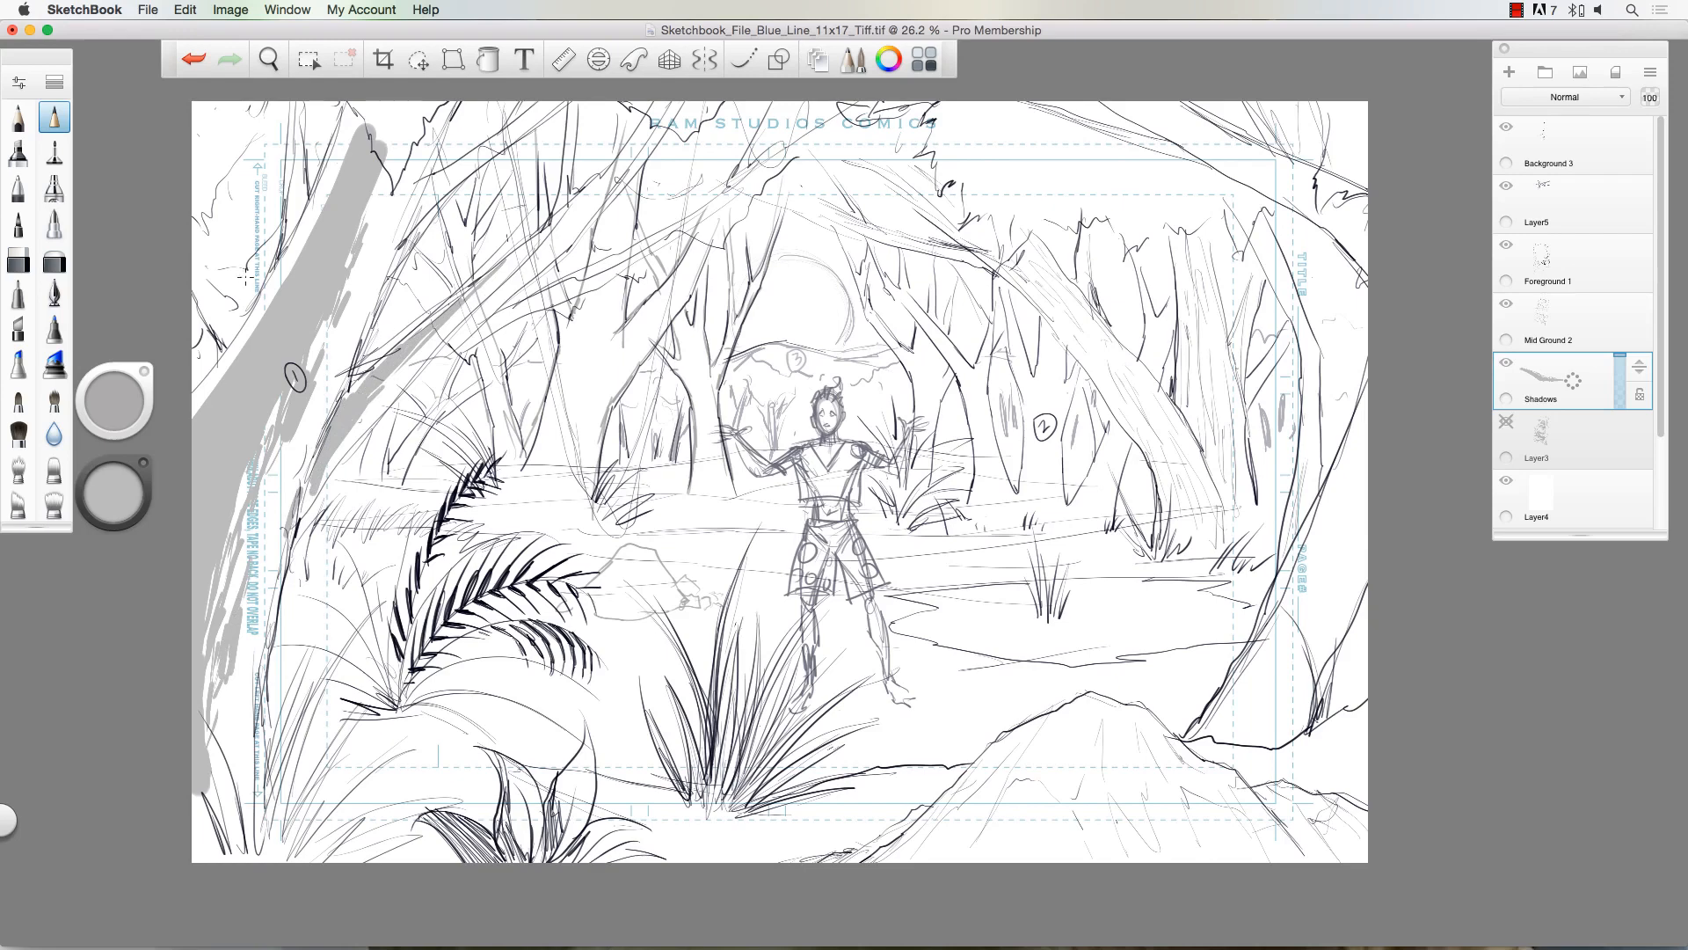
left_click_drag(235, 342, 197, 282)
left_click_drag(296, 235, 293, 143)
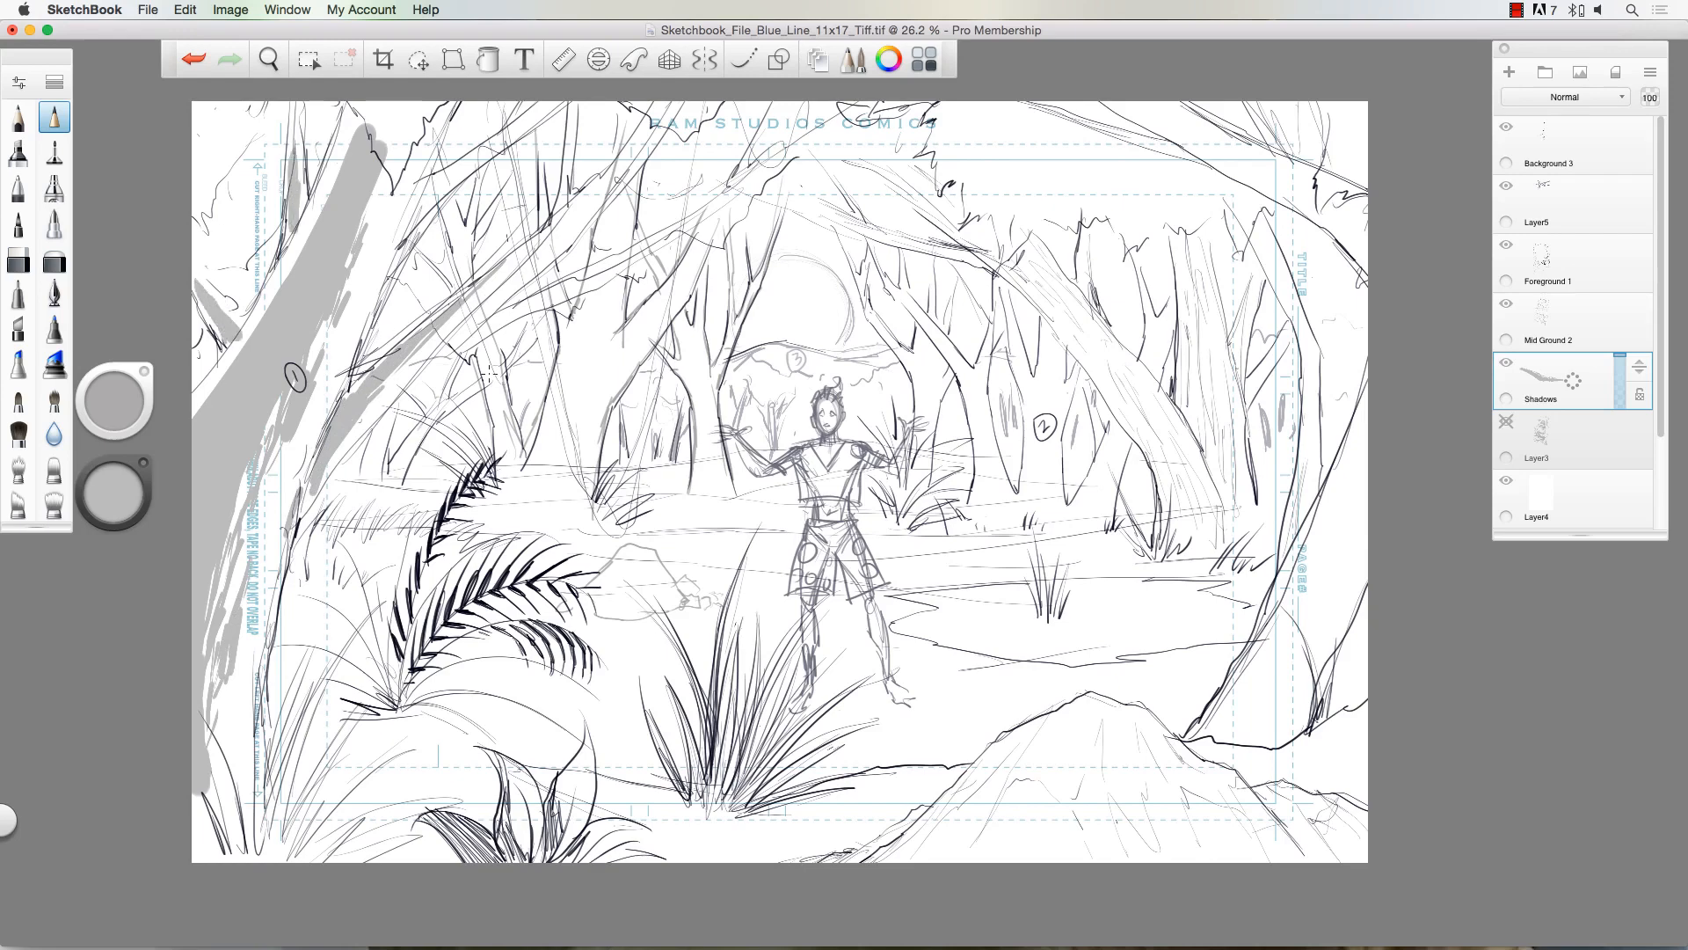
Step: Shade the forked mid-ground tree and the thin trunk beside it, just left of the figure
mouse_move(576, 356)
left_mouse_down()
mouse_move(544, 437)
mouse_move(603, 287)
mouse_move(582, 384)
mouse_move(627, 335)
mouse_move(565, 410)
mouse_move(580, 398)
mouse_move(574, 457)
mouse_move(671, 290)
mouse_move(601, 264)
mouse_move(622, 193)
left_mouse_up()
left_click_drag(636, 113, 614, 152)
mouse_move(694, 373)
left_mouse_down()
mouse_move(682, 334)
mouse_move(707, 475)
mouse_move(704, 403)
left_mouse_up()
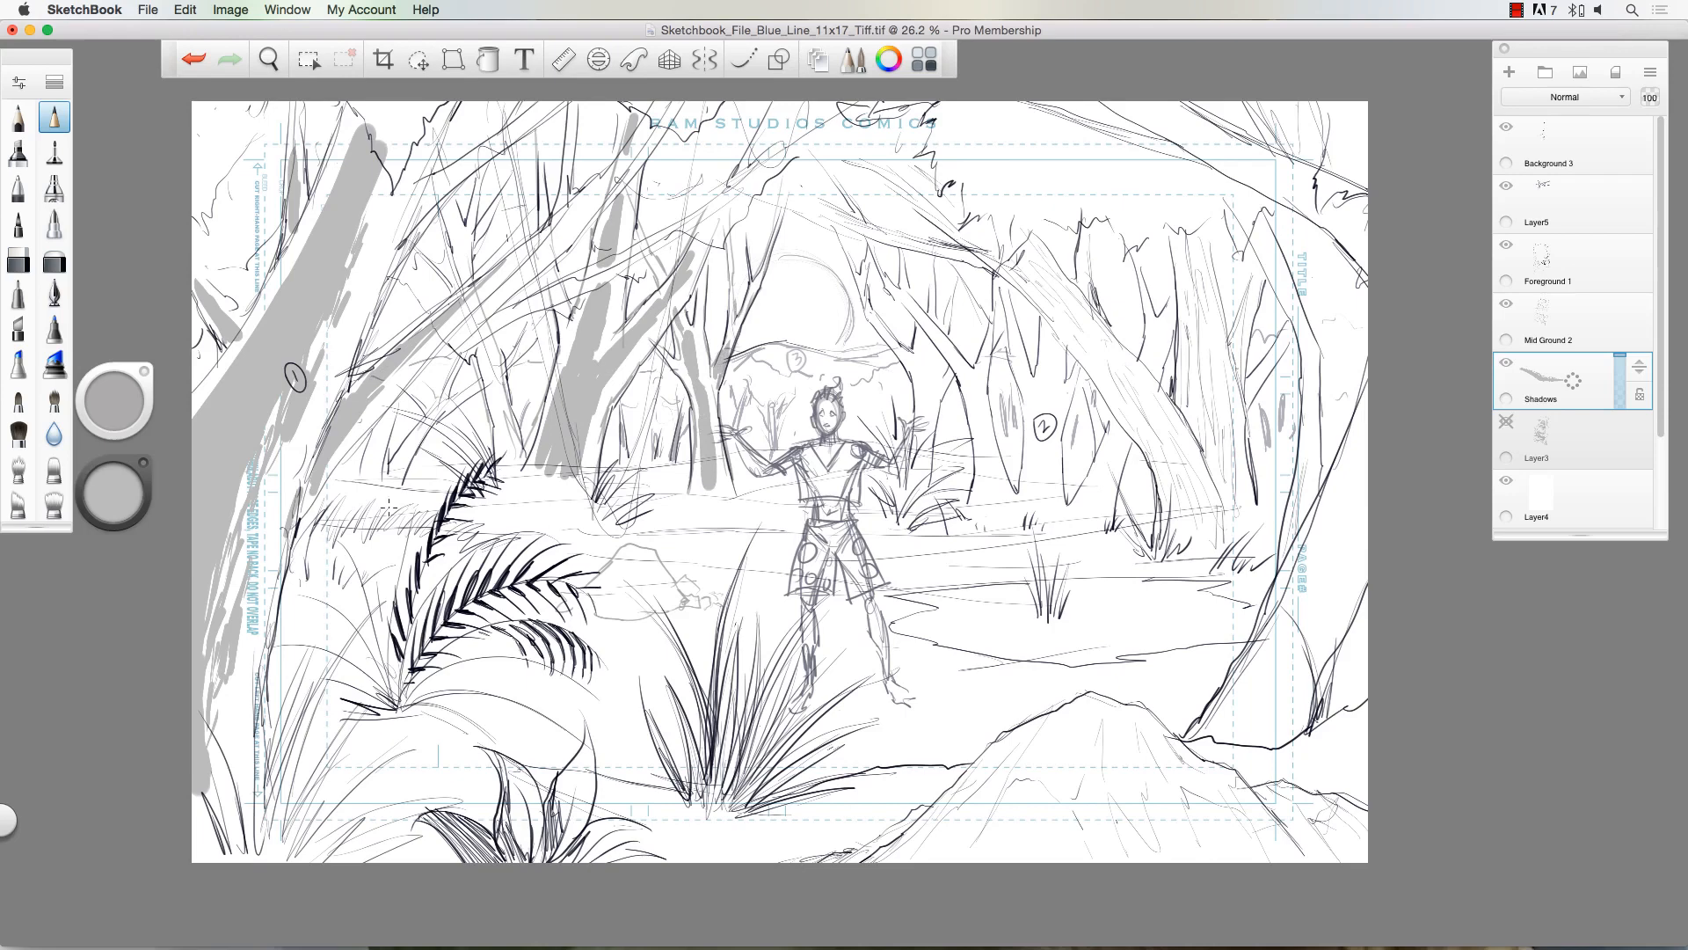
Step: Shade the leaves of the broad-leaved foreground plant and the blades of the grass clump in the page's lower-left corner
mouse_move(488, 846)
left_mouse_down()
mouse_move(453, 822)
mouse_move(509, 804)
mouse_move(527, 856)
mouse_move(497, 762)
left_mouse_up()
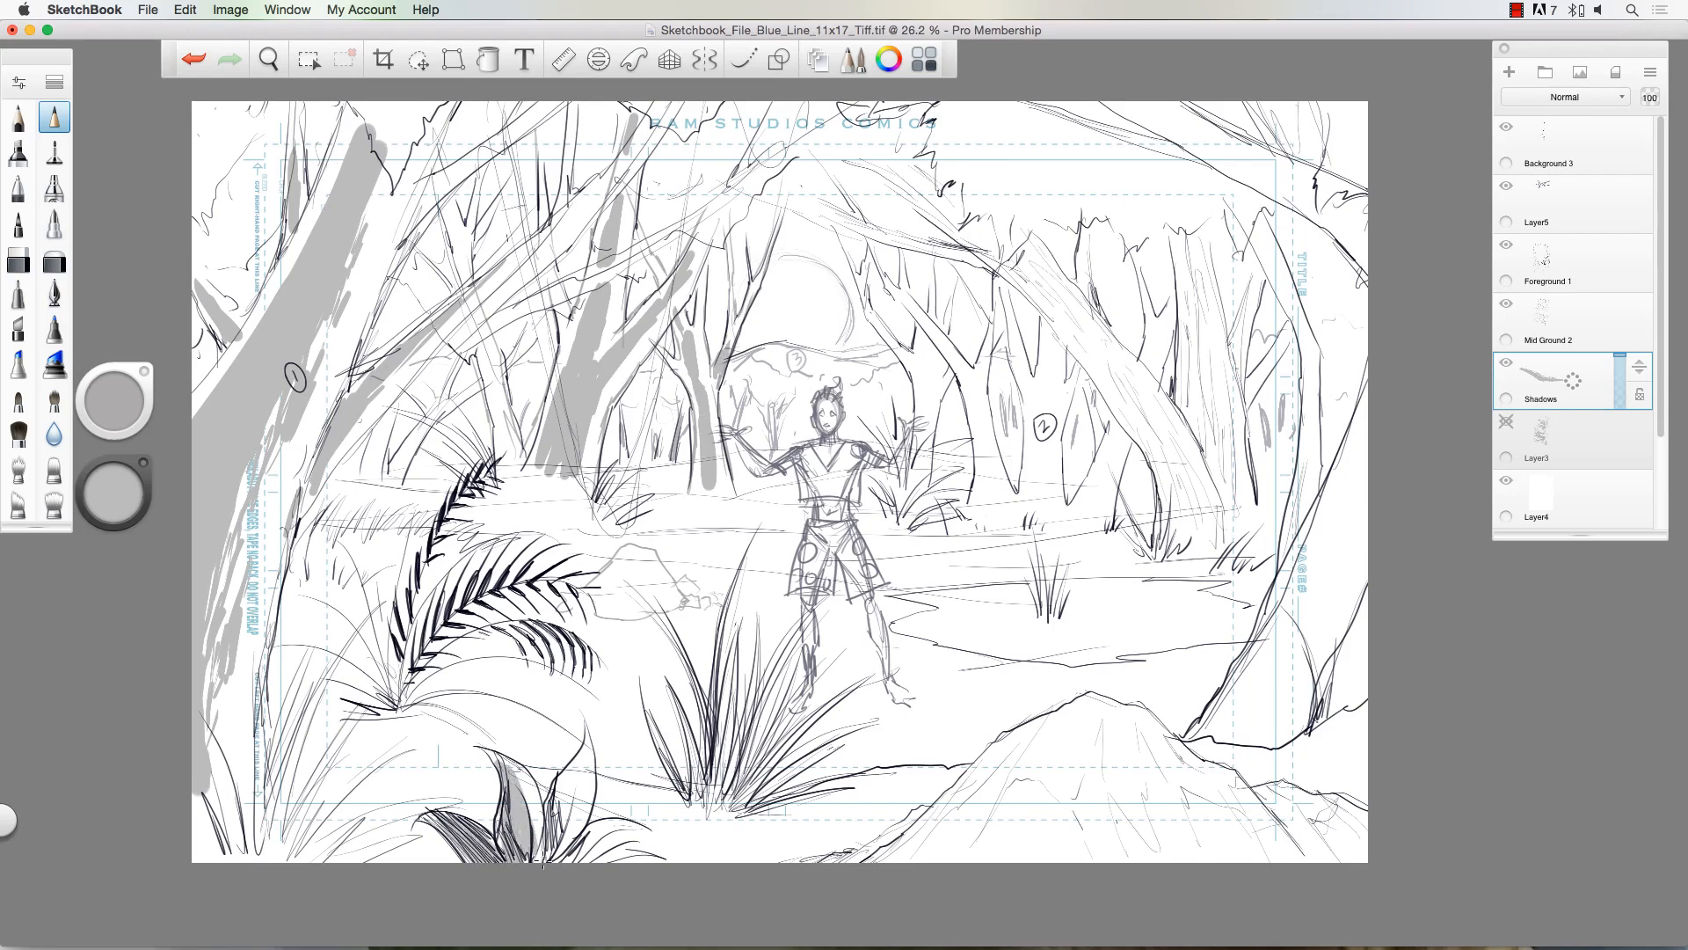
mouse_move(554, 866)
left_mouse_down()
mouse_move(564, 791)
mouse_move(558, 869)
mouse_move(604, 830)
mouse_move(575, 869)
left_mouse_up()
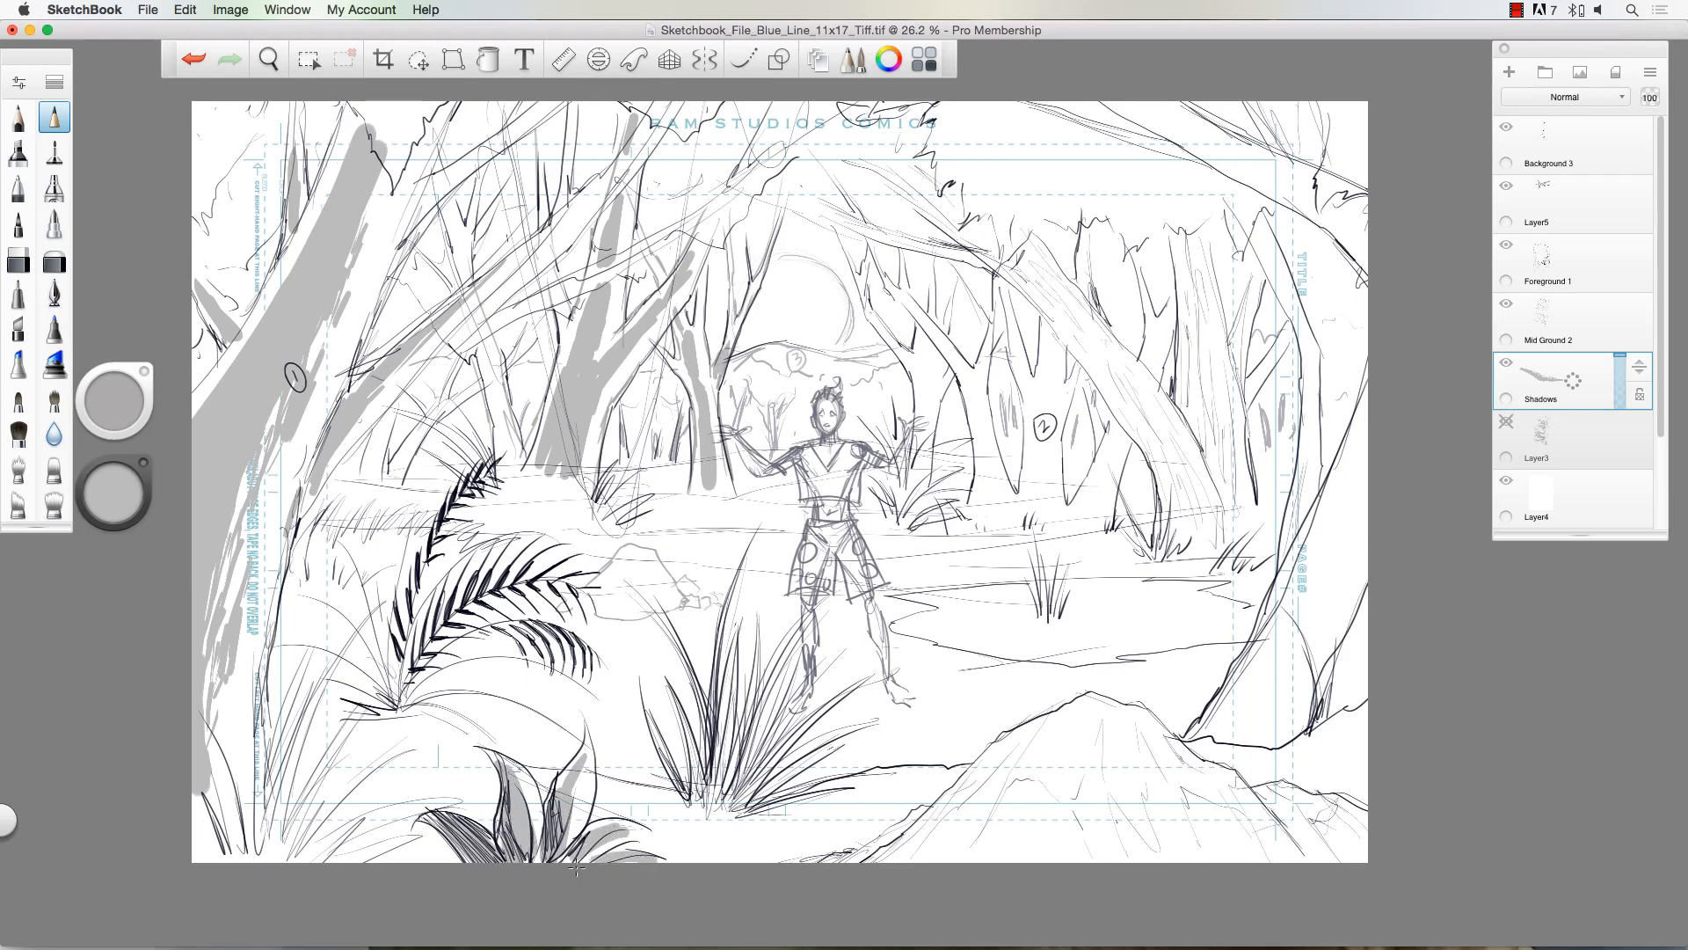
mouse_move(276, 837)
left_mouse_down()
mouse_move(295, 739)
mouse_move(278, 874)
mouse_move(337, 639)
mouse_move(277, 875)
mouse_move(347, 713)
mouse_move(308, 816)
mouse_move(345, 807)
left_mouse_up()
mouse_move(312, 862)
left_mouse_down()
mouse_move(361, 787)
mouse_move(440, 822)
left_mouse_up()
mouse_move(255, 862)
left_mouse_down()
mouse_move(246, 777)
mouse_move(206, 725)
left_mouse_up()
left_click_drag(242, 865, 204, 793)
mouse_move(220, 863)
left_mouse_down()
mouse_move(245, 834)
mouse_move(211, 725)
left_mouse_up()
left_click_drag(227, 860, 190, 819)
mouse_move(289, 841)
left_mouse_down()
mouse_move(268, 710)
mouse_move(299, 669)
left_mouse_up()
left_click_drag(334, 862, 403, 810)
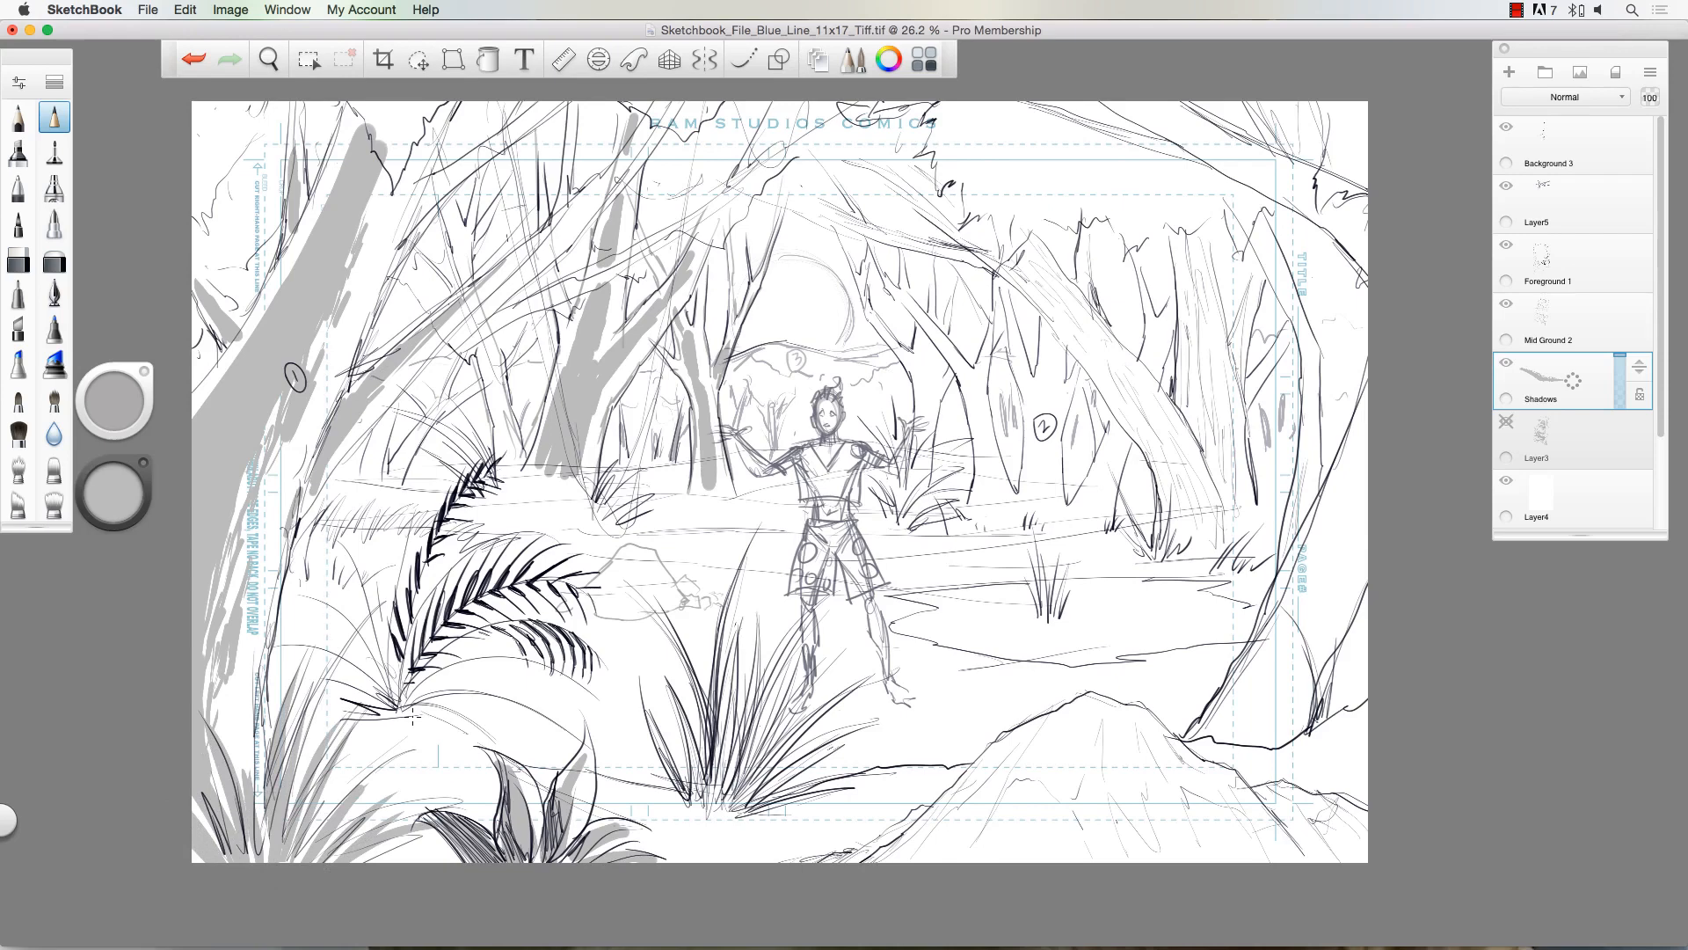
Step: Shade the foreground mound with gray strokes running down from its peak and along its right-hand slope
mouse_move(1009, 802)
left_mouse_down()
mouse_move(1025, 861)
mouse_move(1064, 861)
left_mouse_up()
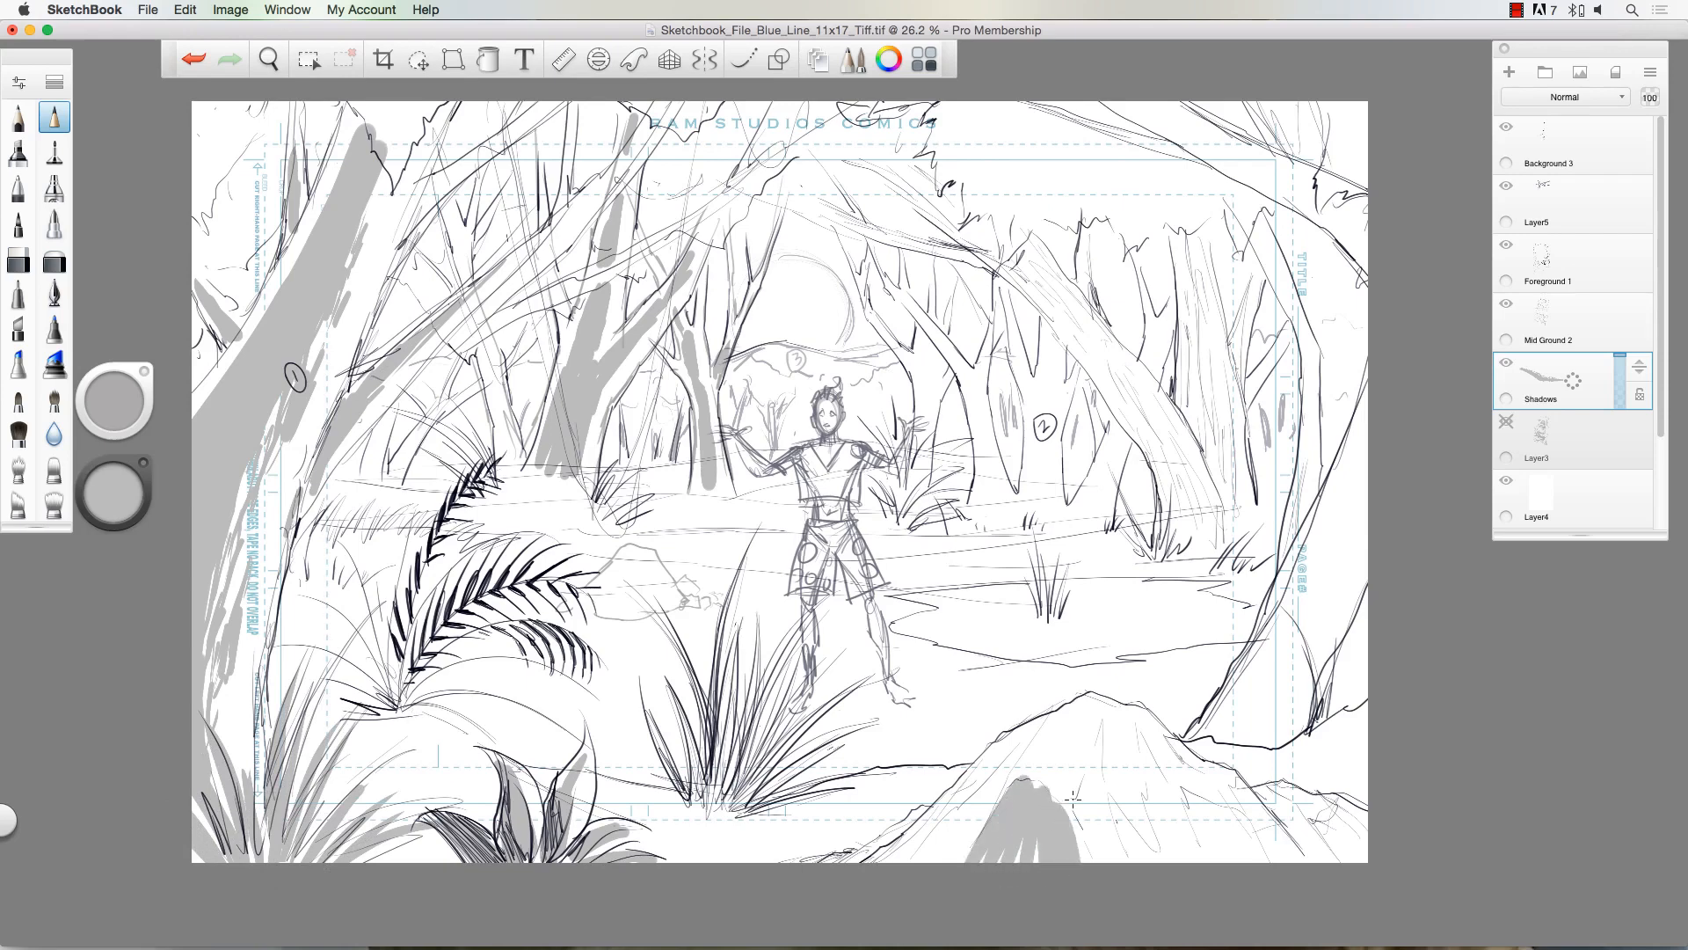
mouse_move(1074, 778)
left_mouse_down()
mouse_move(1099, 860)
mouse_move(1064, 822)
mouse_move(1104, 722)
left_mouse_up()
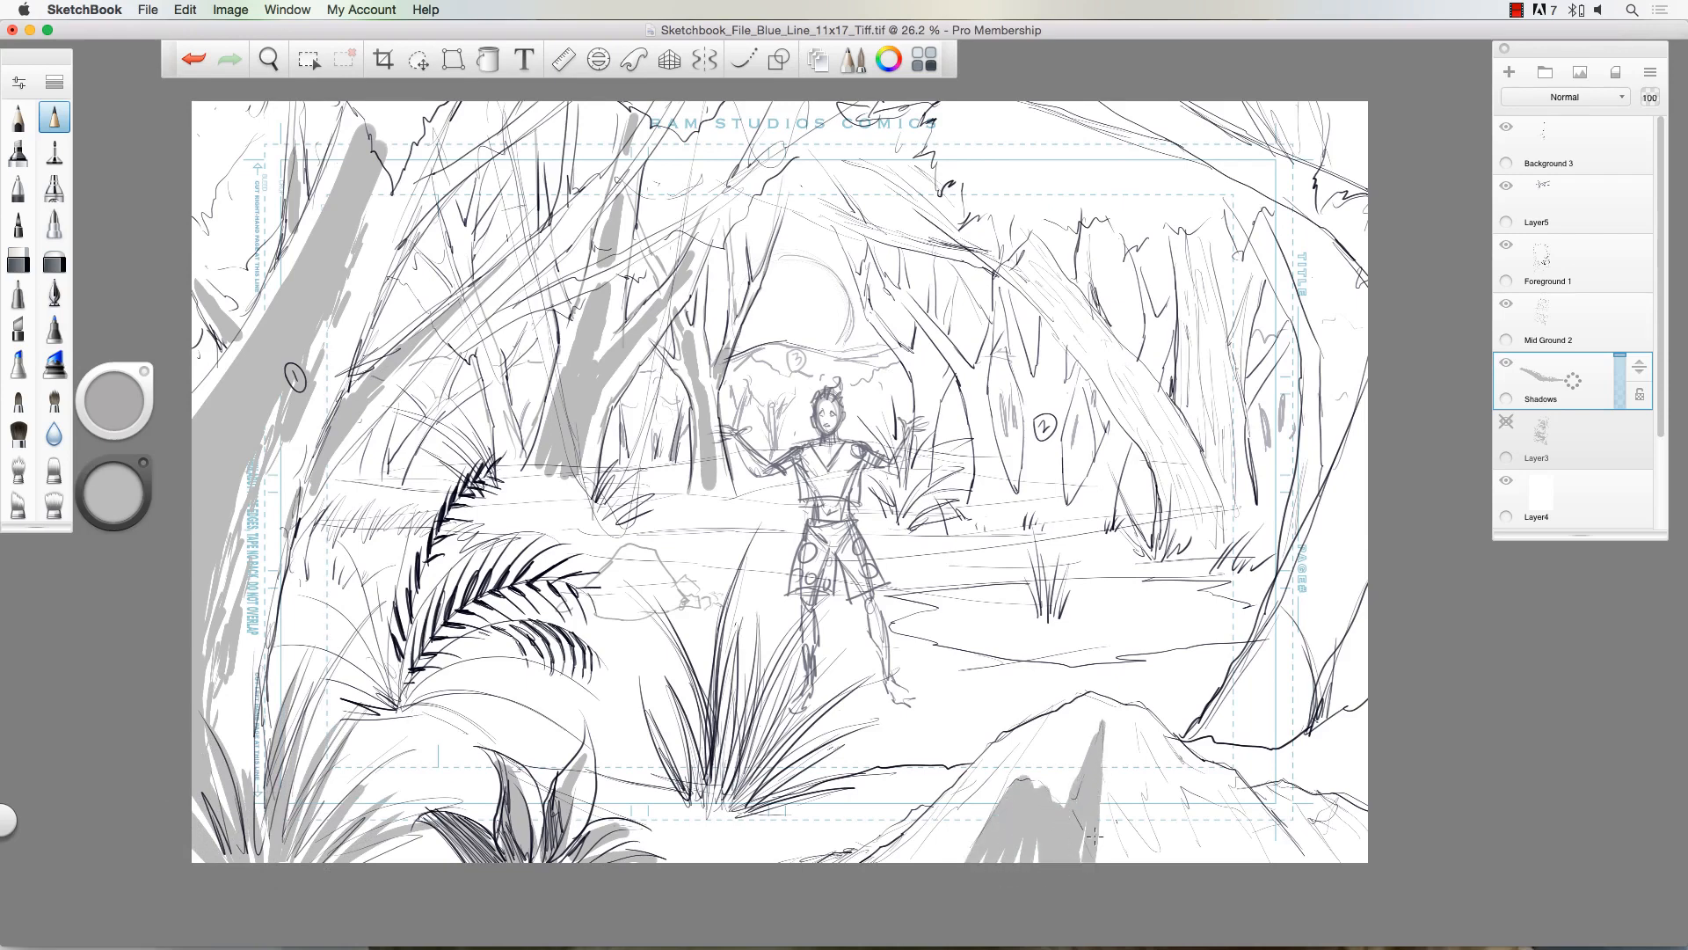
mouse_move(1095, 810)
left_mouse_down()
mouse_move(1104, 863)
mouse_move(1121, 792)
mouse_move(1154, 881)
mouse_move(1138, 862)
mouse_move(1174, 870)
left_mouse_up()
mouse_move(1183, 804)
left_mouse_down()
mouse_move(1161, 861)
mouse_move(1208, 870)
mouse_move(1159, 771)
mouse_move(1179, 809)
left_mouse_up()
mouse_move(1229, 862)
left_mouse_down()
mouse_move(1194, 797)
mouse_move(1259, 862)
mouse_move(1230, 827)
left_mouse_up()
mouse_move(962, 836)
left_mouse_down()
mouse_move(932, 866)
mouse_move(980, 804)
mouse_move(919, 857)
mouse_move(1007, 761)
mouse_move(901, 860)
mouse_move(986, 774)
mouse_move(1061, 733)
left_mouse_up()
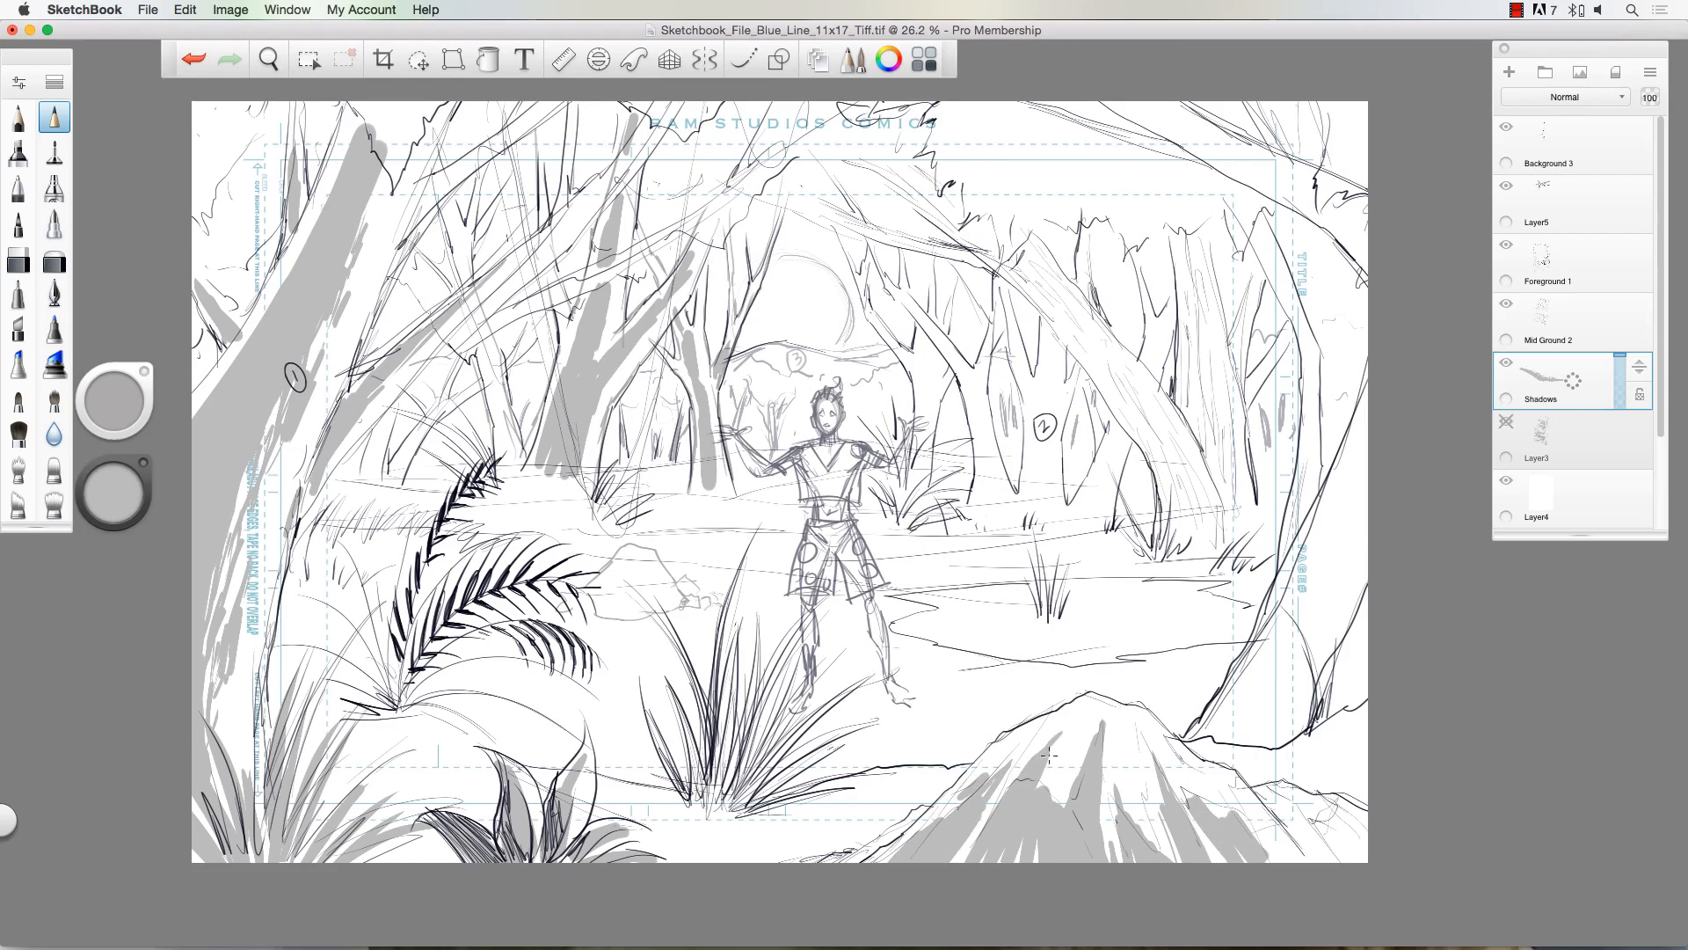
left_click_drag(1051, 798, 1057, 772)
mouse_move(1147, 822)
left_mouse_down()
mouse_move(1147, 746)
mouse_move(1229, 807)
left_mouse_up()
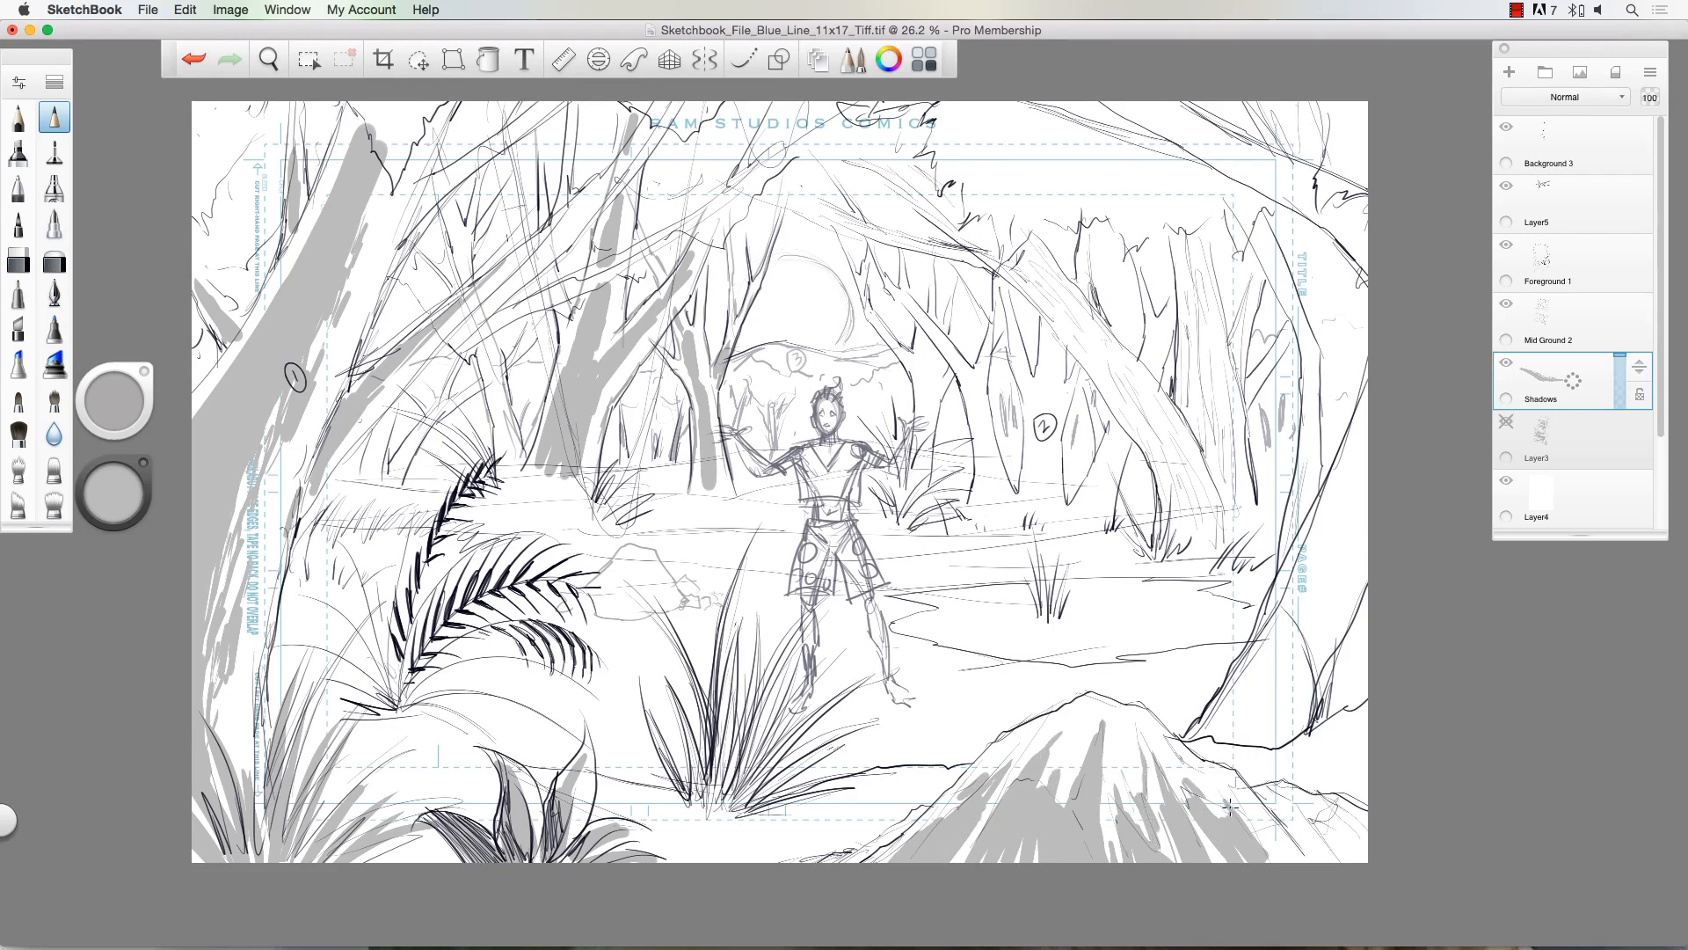
mouse_move(1173, 757)
left_mouse_down()
mouse_move(1310, 858)
mouse_move(1315, 842)
mouse_move(1362, 847)
left_mouse_up()
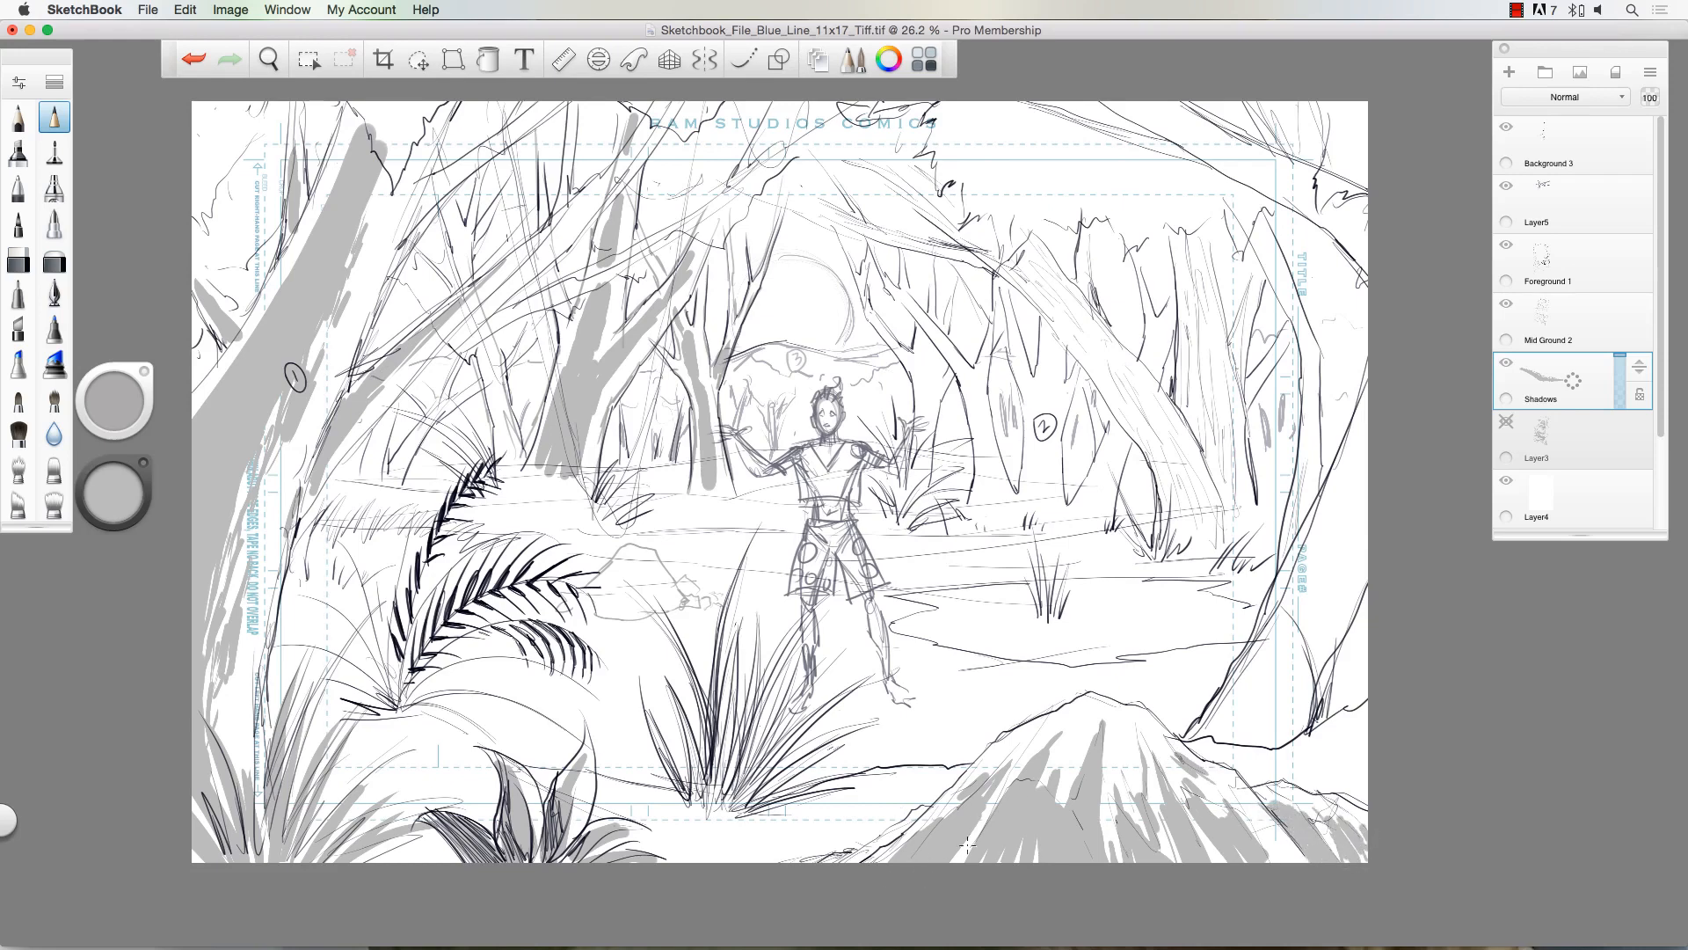
Step: Shade the ground beside the mound, the grass clump in front of the figure and the rock behind that clump
left_click_drag(974, 835, 955, 860)
mouse_move(792, 839)
left_mouse_down()
mouse_move(651, 842)
mouse_move(888, 822)
mouse_move(642, 827)
mouse_move(919, 796)
left_mouse_up()
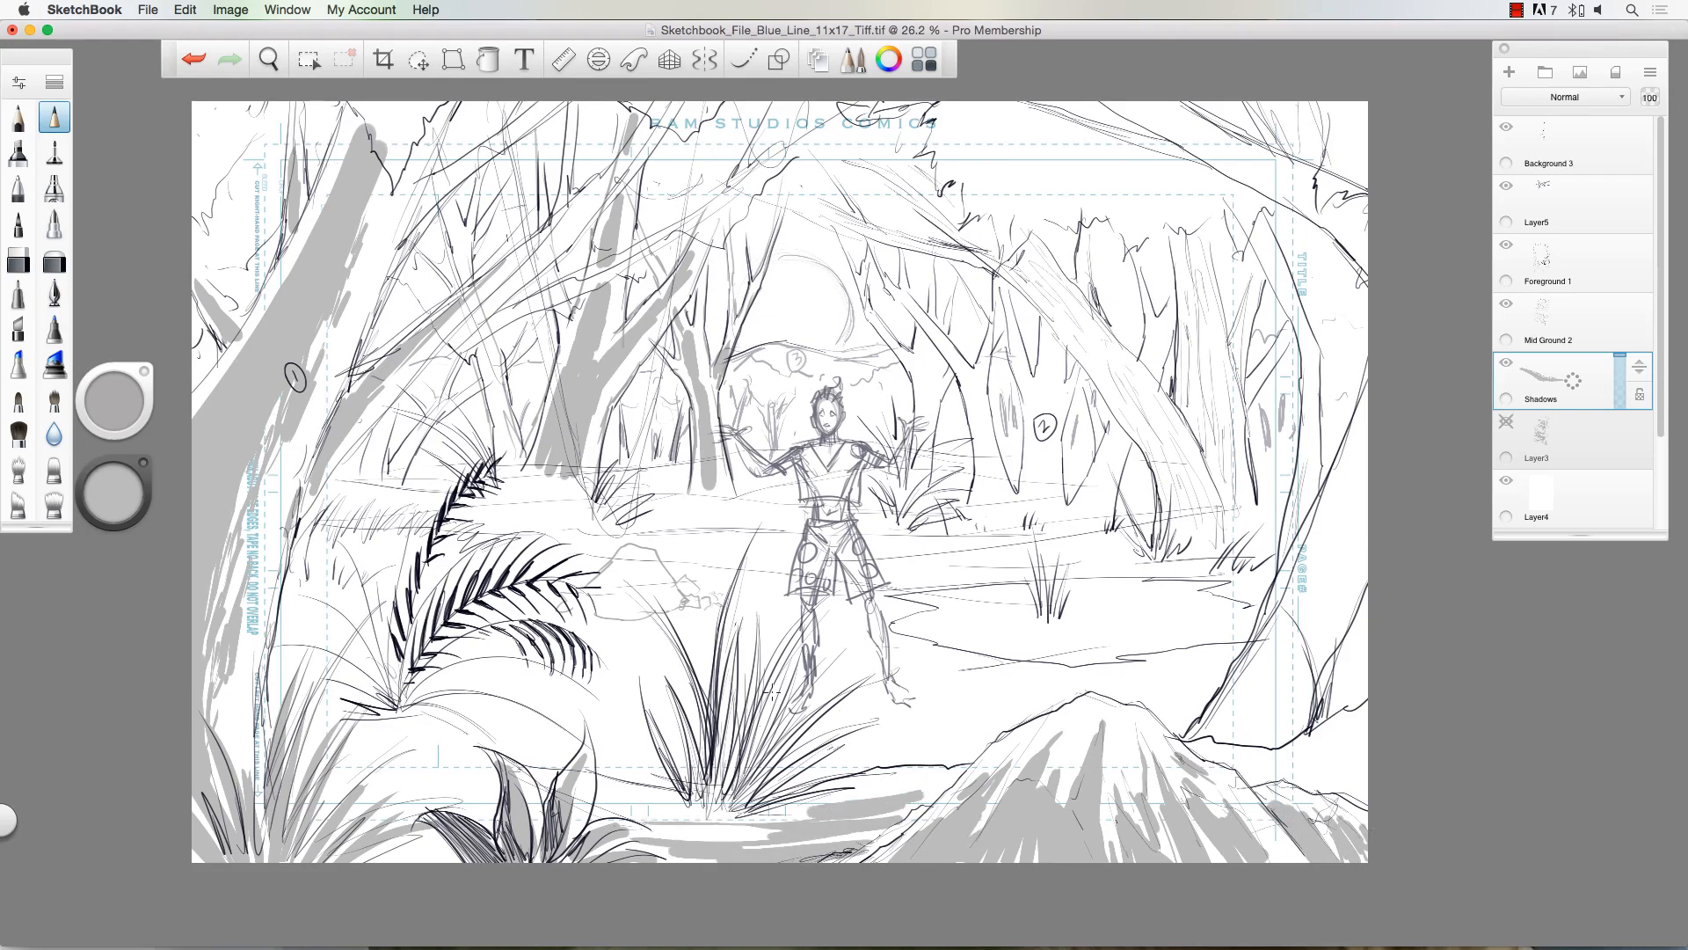
mouse_move(712, 796)
left_mouse_down()
mouse_move(760, 715)
mouse_move(750, 675)
mouse_move(714, 735)
mouse_move(774, 730)
mouse_move(673, 730)
mouse_move(655, 708)
left_mouse_up()
mouse_move(635, 586)
left_mouse_down()
mouse_move(611, 591)
mouse_move(638, 615)
mouse_move(643, 602)
left_mouse_up()
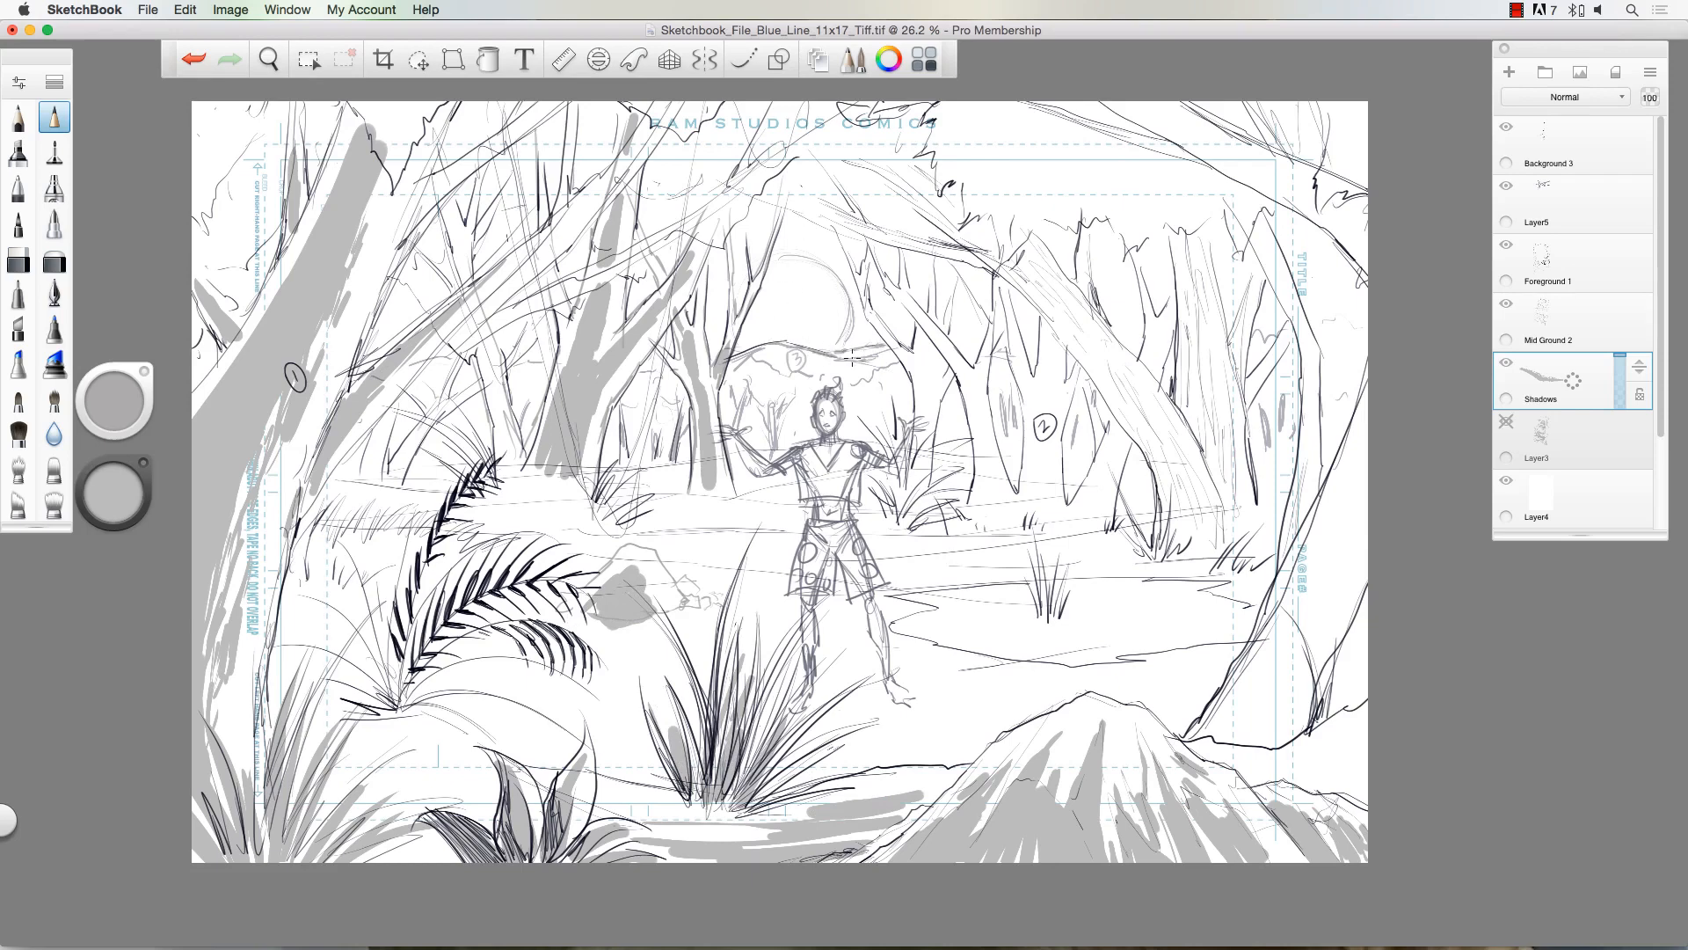
Step: Shade the moon's right edge and the mid-ground tree trunks between the figure and the large leaning tree
mouse_move(851, 339)
left_mouse_down()
mouse_move(842, 291)
mouse_move(798, 253)
left_mouse_up()
mouse_move(989, 476)
left_mouse_down()
mouse_move(986, 440)
mouse_move(994, 497)
mouse_move(987, 352)
mouse_move(968, 371)
left_mouse_up()
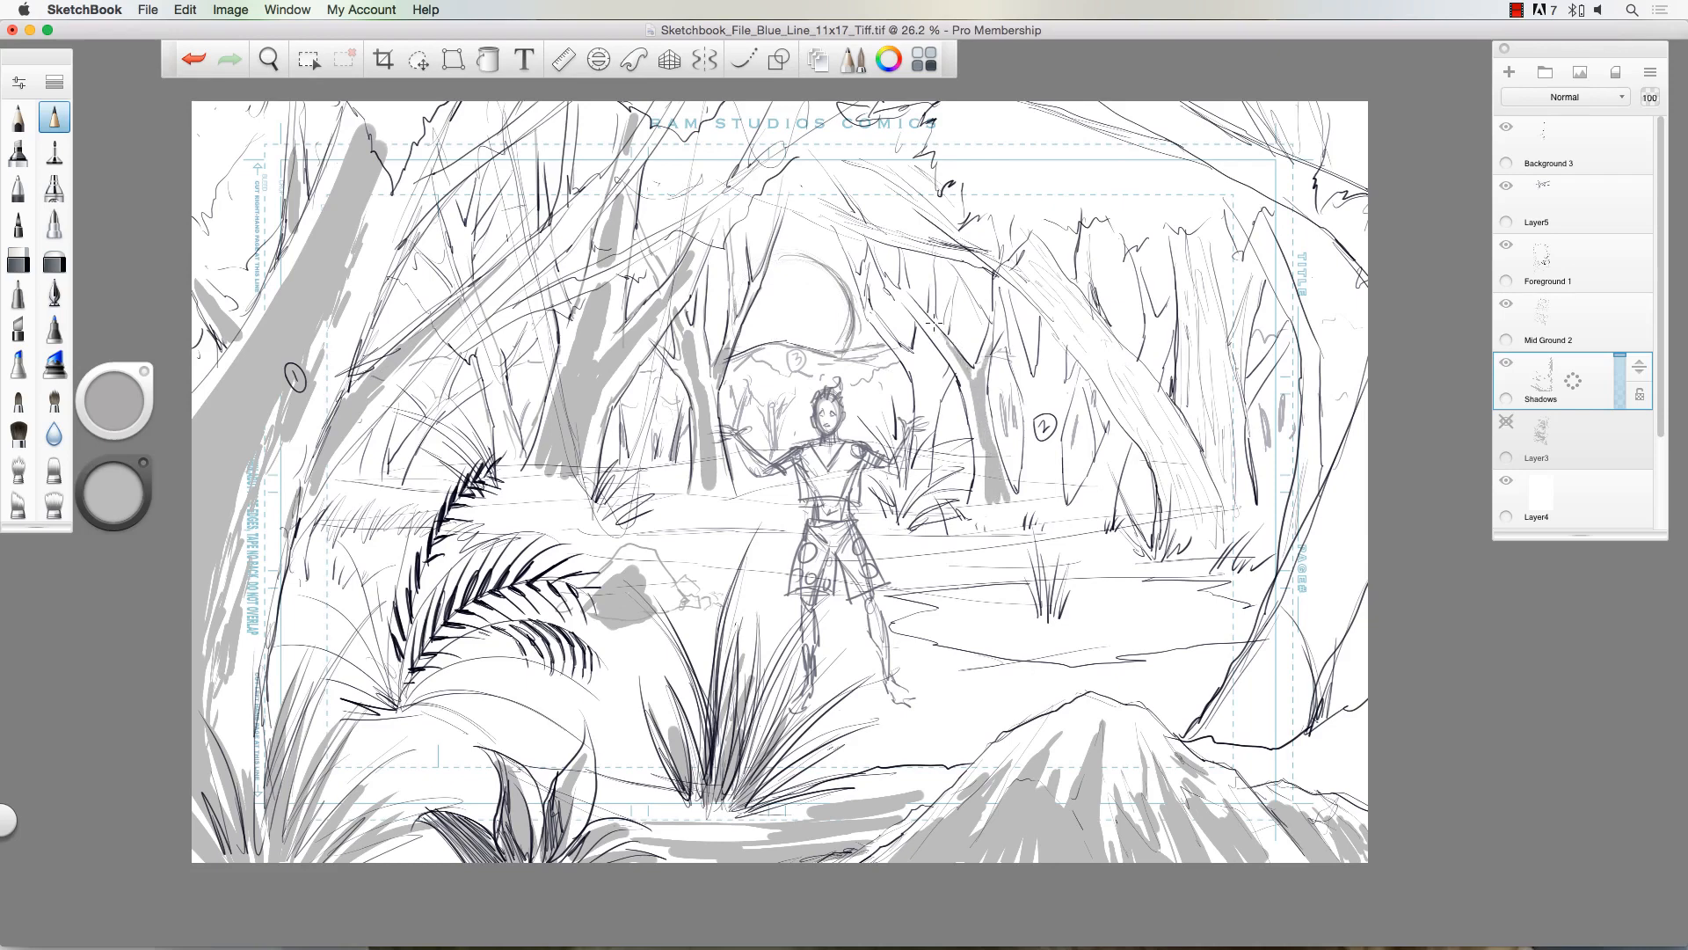
mouse_move(1050, 431)
left_mouse_down()
mouse_move(1046, 494)
mouse_move(1061, 341)
mouse_move(1035, 389)
mouse_move(1017, 348)
left_mouse_up()
left_click_drag(1042, 379, 1055, 361)
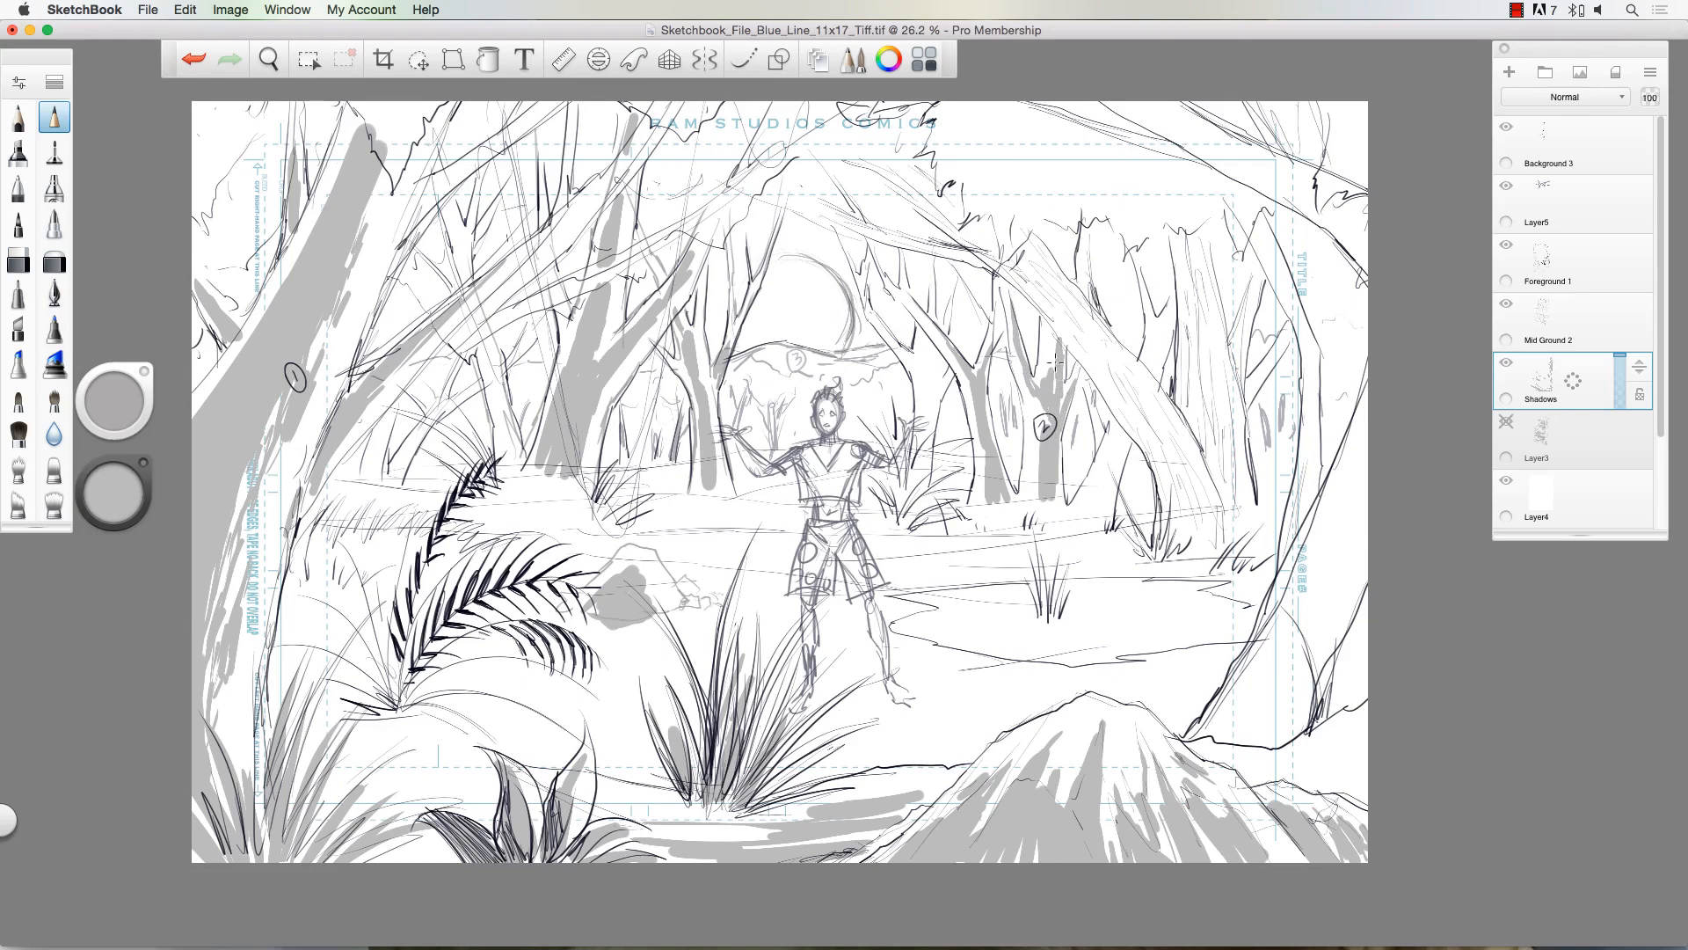
left_click_drag(1099, 498, 1122, 439)
left_click_drag(1159, 374, 1171, 321)
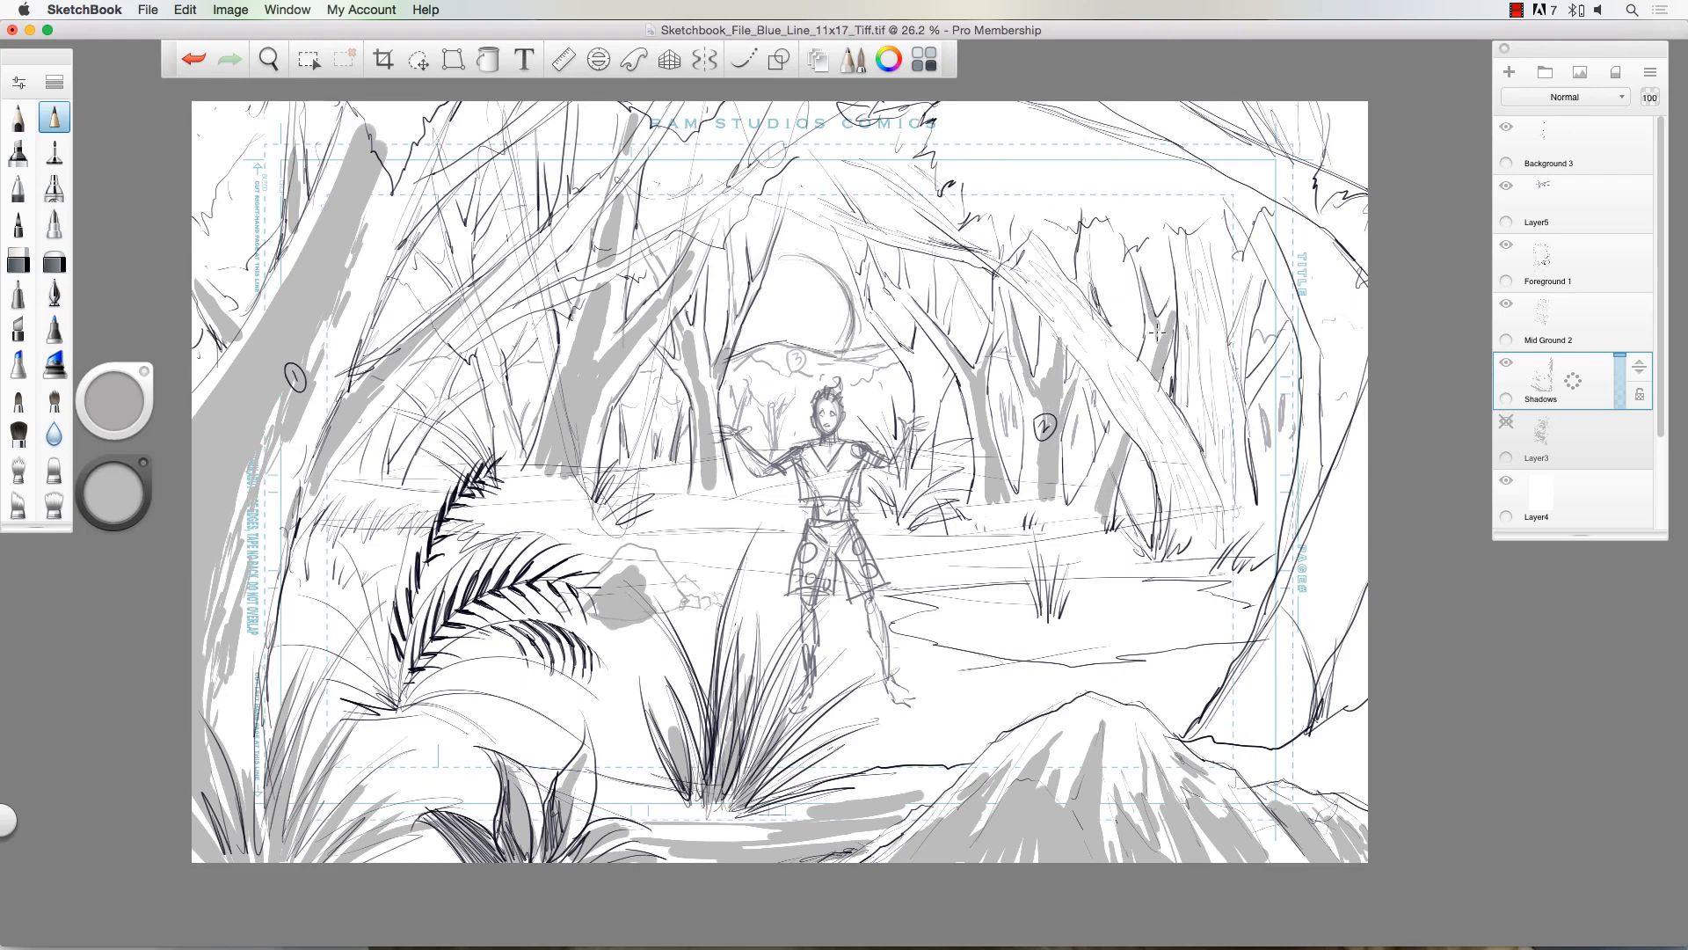
left_click_drag(1159, 341, 1157, 341)
Step: Shade the large leaning mid-ground tree to the figure's right and the thin trunks behind it
mouse_move(1196, 541)
left_mouse_down()
mouse_move(1160, 407)
mouse_move(1143, 383)
mouse_move(1173, 447)
mouse_move(1125, 369)
mouse_move(1146, 389)
mouse_move(1031, 256)
mouse_move(1127, 391)
left_mouse_up()
mouse_move(1172, 450)
left_mouse_down()
mouse_move(1177, 541)
mouse_move(1159, 448)
mouse_move(1157, 463)
mouse_move(1121, 404)
left_mouse_up()
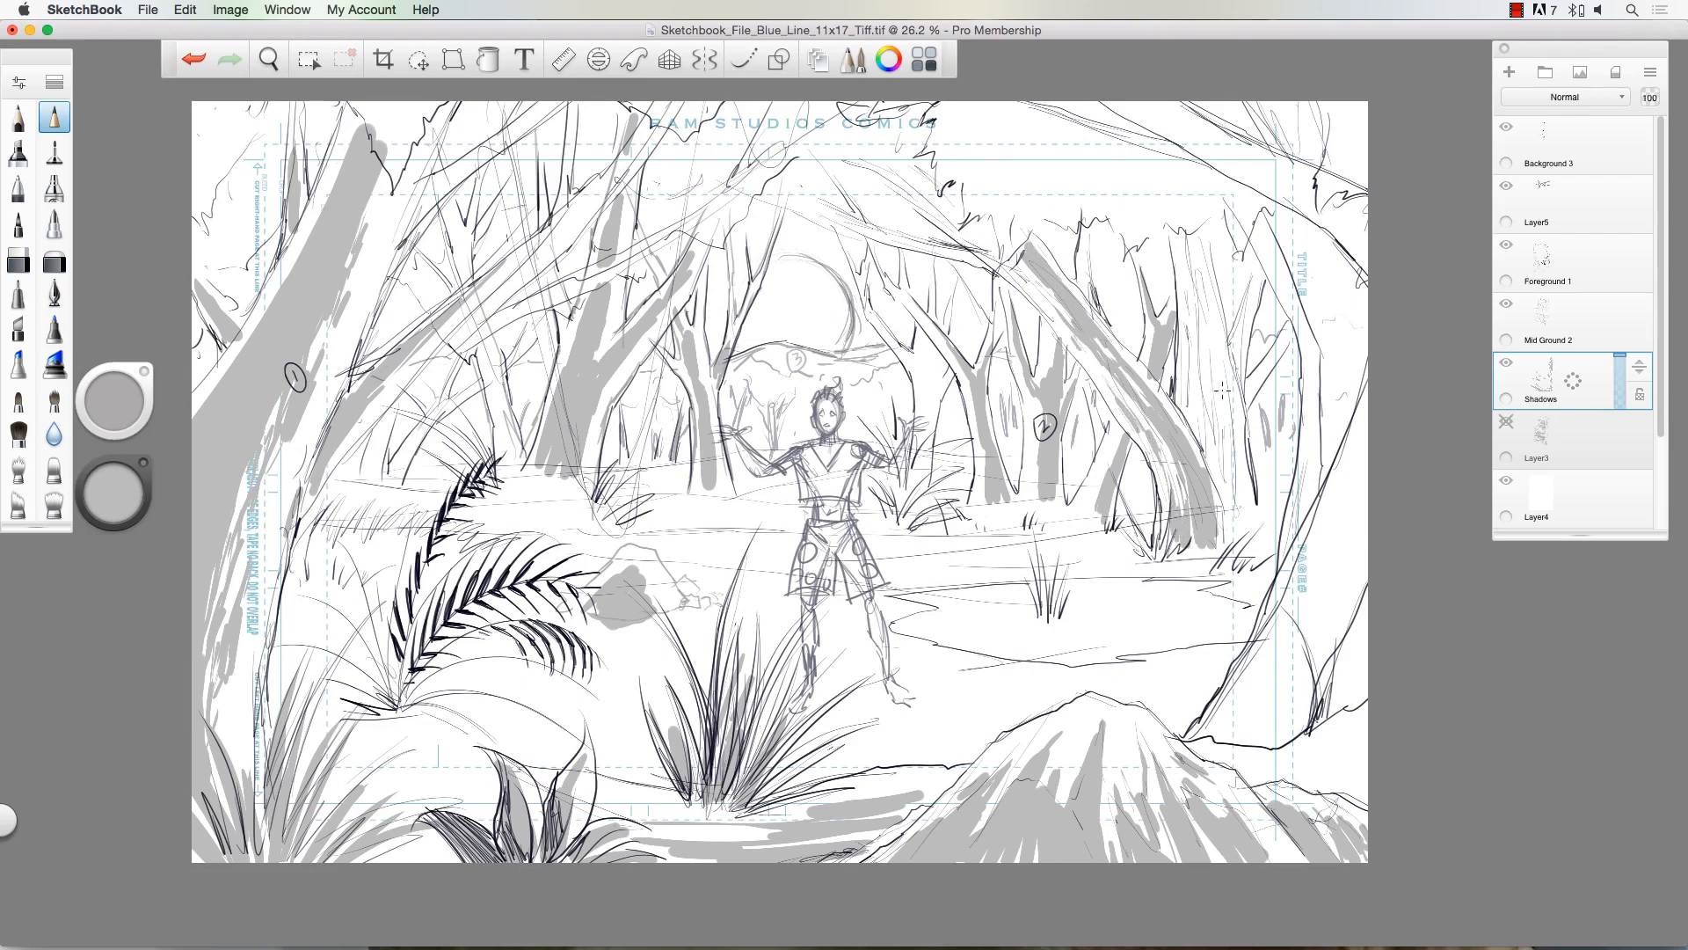
mouse_move(1222, 389)
left_mouse_down()
mouse_move(1240, 540)
mouse_move(1222, 387)
mouse_move(1218, 471)
mouse_move(1209, 437)
mouse_move(1213, 323)
mouse_move(1201, 385)
mouse_move(1196, 338)
mouse_move(1198, 440)
mouse_move(1193, 426)
left_mouse_up()
mouse_move(1200, 302)
left_mouse_down()
mouse_move(1202, 239)
mouse_move(1196, 296)
mouse_move(1191, 282)
mouse_move(1209, 355)
left_mouse_up()
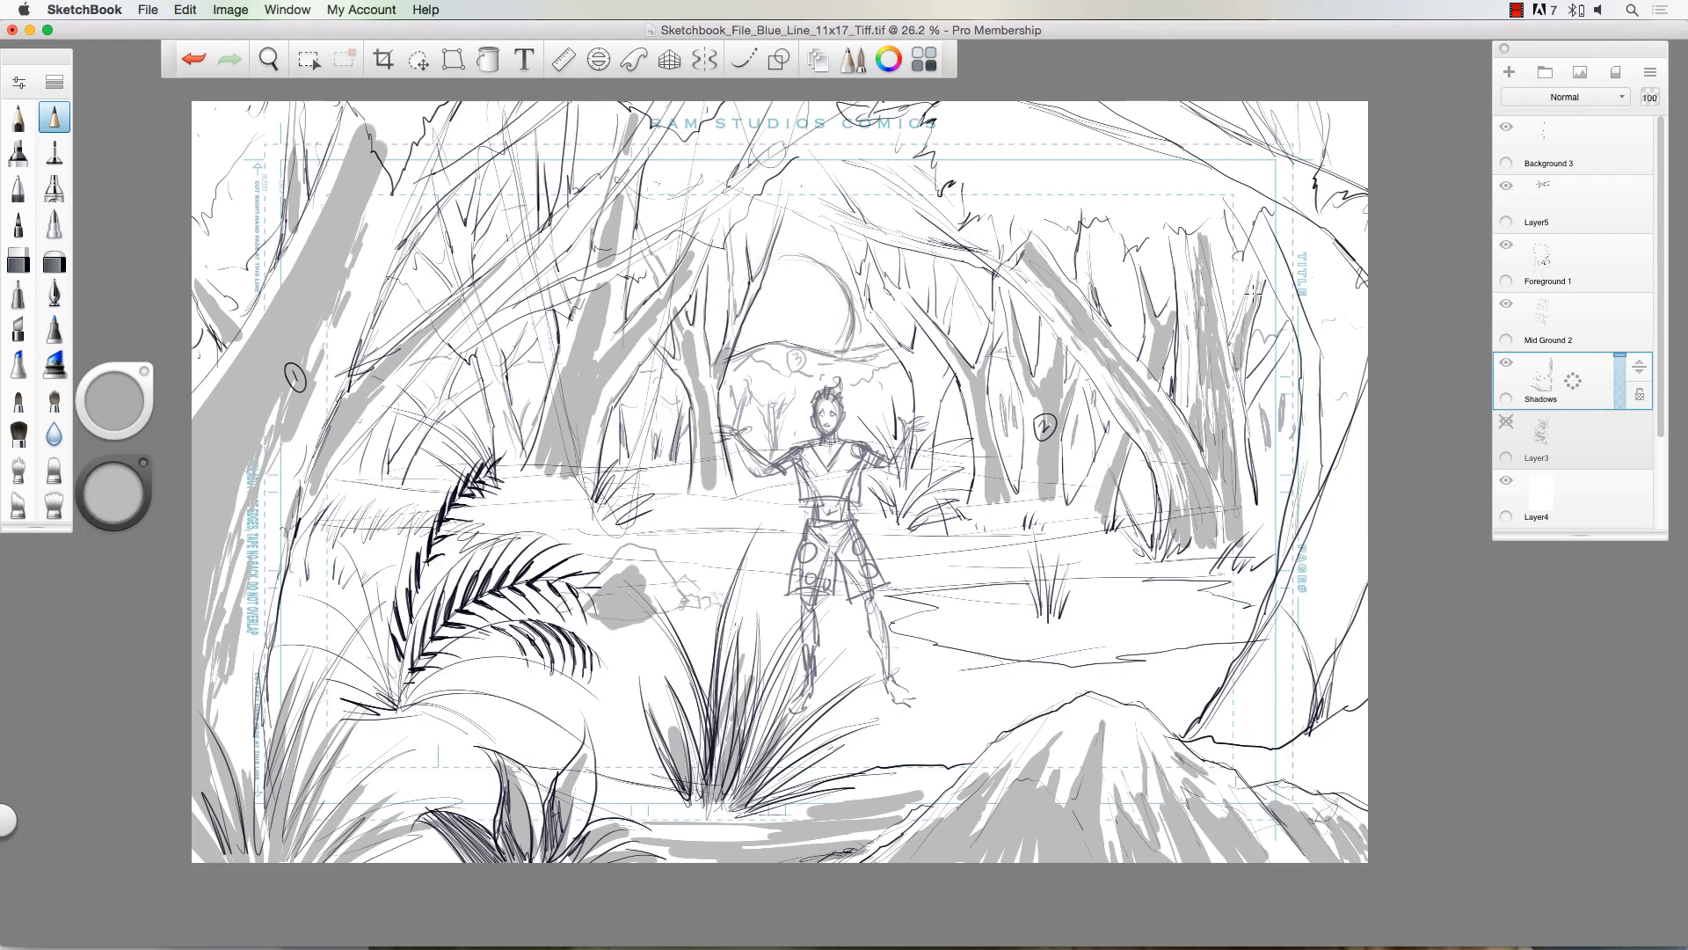
mouse_move(1253, 293)
left_mouse_down()
mouse_move(1247, 412)
mouse_move(1283, 336)
mouse_move(1251, 387)
left_mouse_up()
Step: Shade the thick foreground tree trunk along the page's right edge with gray strokes following its slant
mouse_move(1286, 725)
left_mouse_down()
mouse_move(1291, 742)
mouse_move(1298, 686)
mouse_move(1279, 728)
mouse_move(1259, 730)
mouse_move(1310, 613)
mouse_move(1360, 571)
mouse_move(1359, 519)
mouse_move(1327, 602)
mouse_move(1351, 538)
mouse_move(1317, 587)
left_mouse_up()
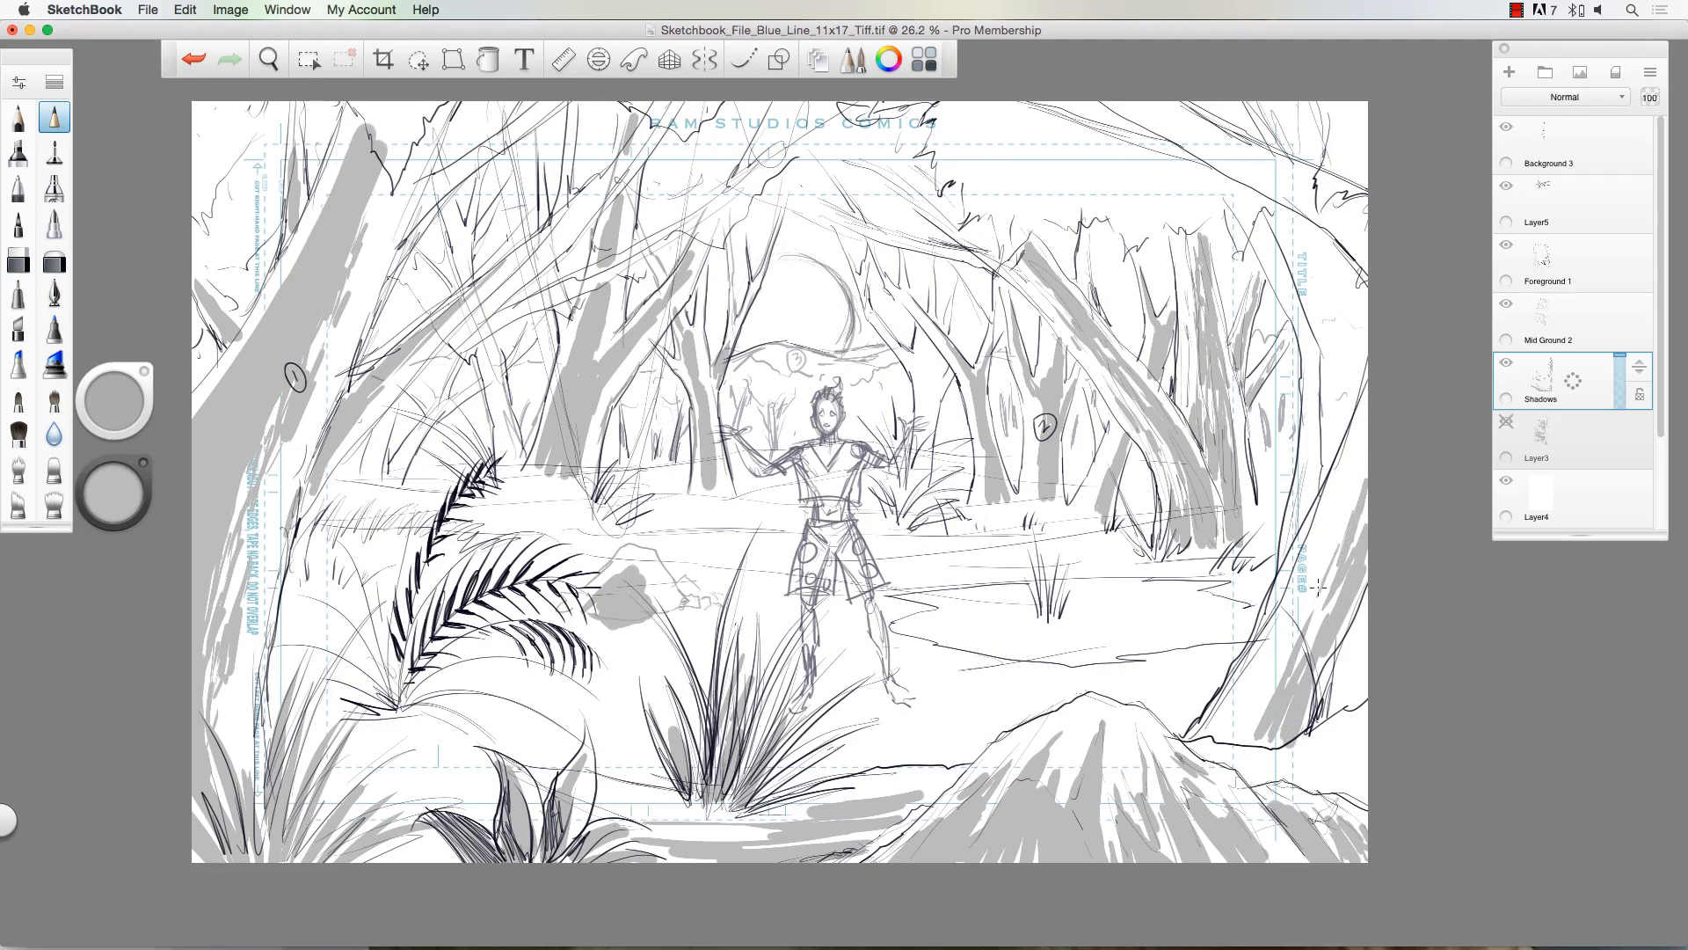
mouse_move(1268, 695)
left_mouse_down()
mouse_move(1249, 743)
mouse_move(1284, 742)
mouse_move(1226, 748)
mouse_move(1359, 496)
mouse_move(1319, 567)
left_mouse_up()
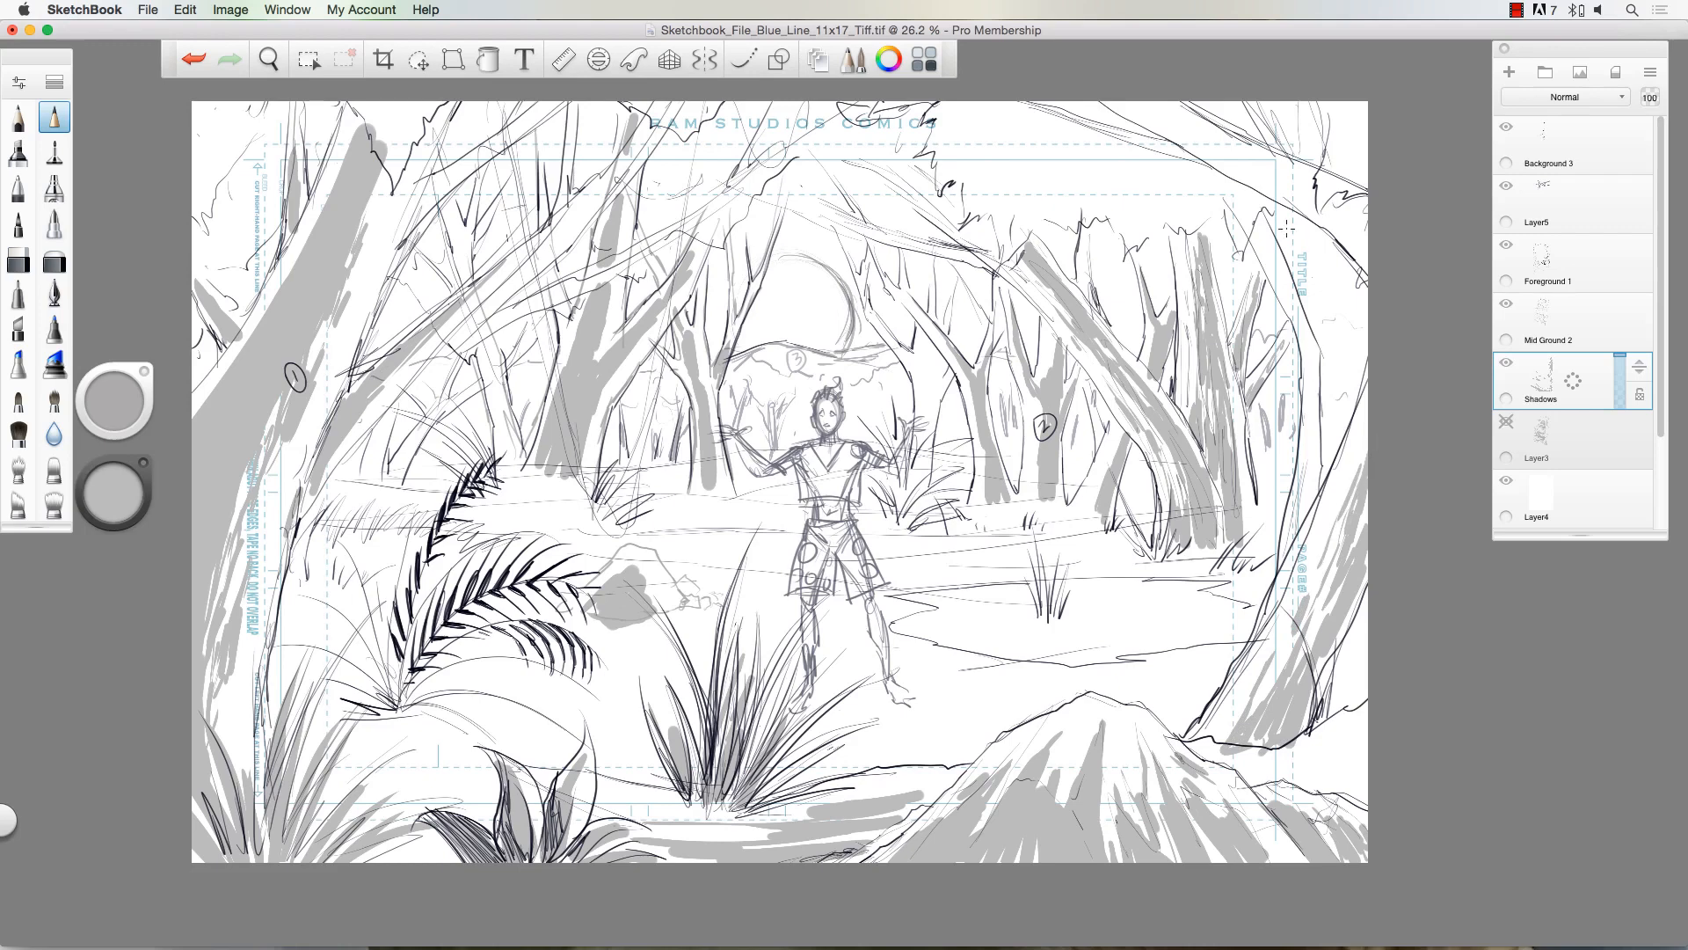
mouse_move(1318, 470)
left_mouse_down()
mouse_move(1297, 516)
mouse_move(1313, 445)
left_mouse_up()
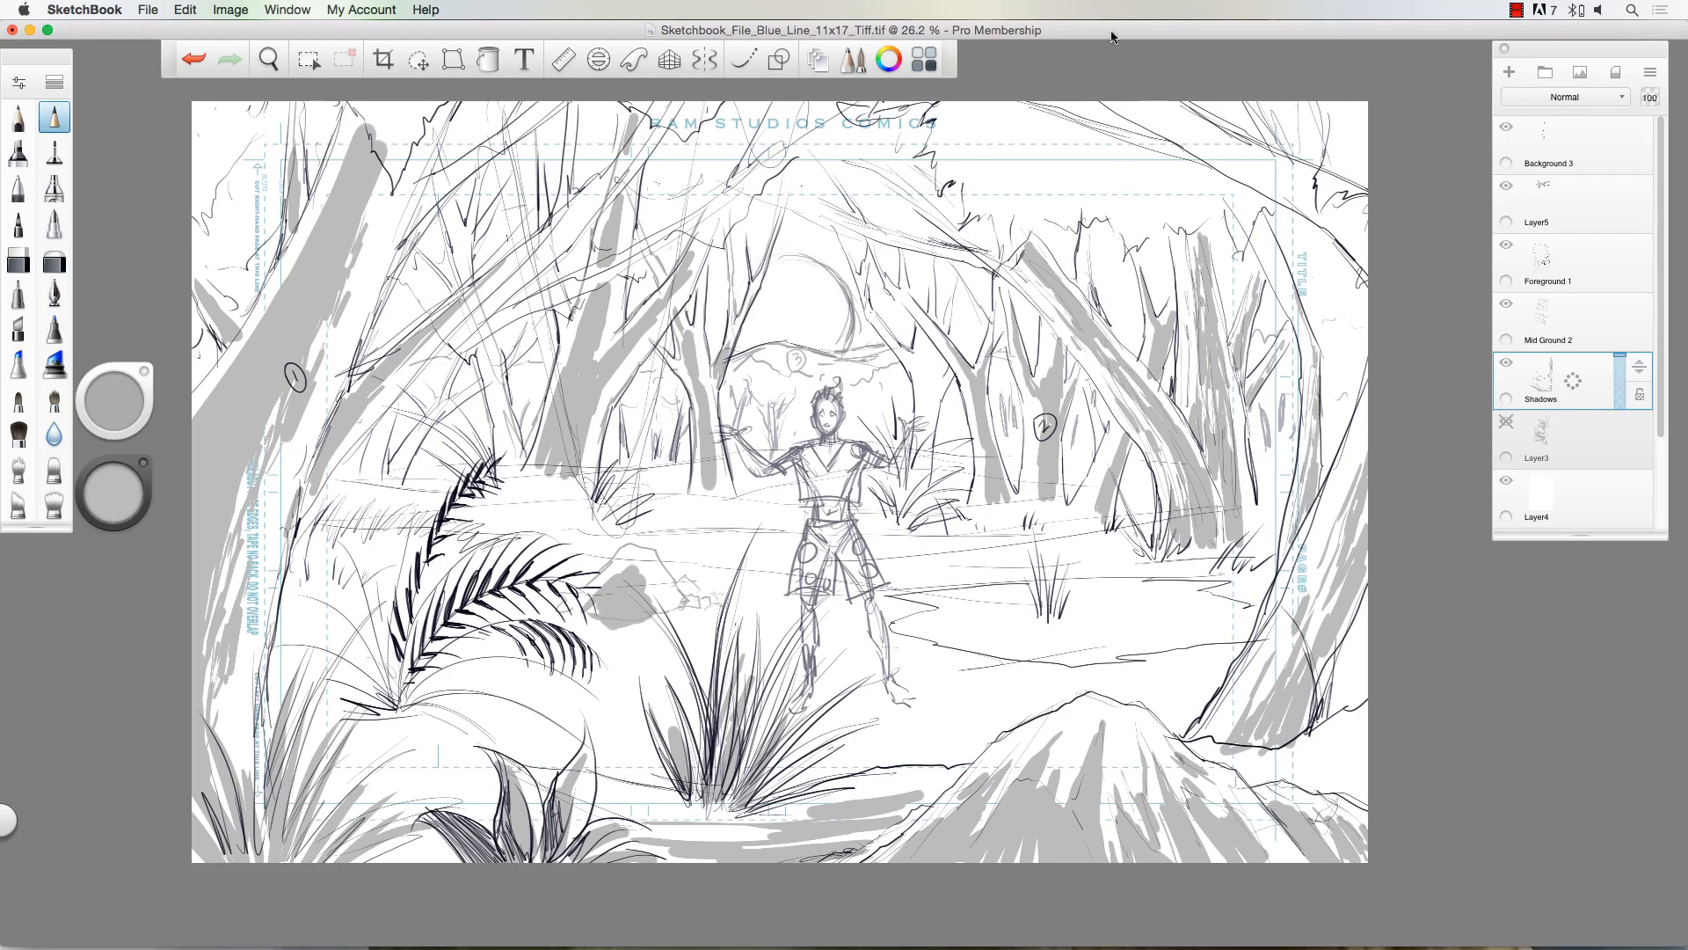
Step: Shade the overhanging branch and the leaf clusters around it in the page's upper-right corner
mouse_move(1205, 129)
left_mouse_down()
mouse_move(1381, 220)
mouse_move(1384, 249)
mouse_move(1353, 222)
mouse_move(1382, 256)
mouse_move(1294, 182)
left_mouse_up()
left_click_drag(1214, 146, 1163, 106)
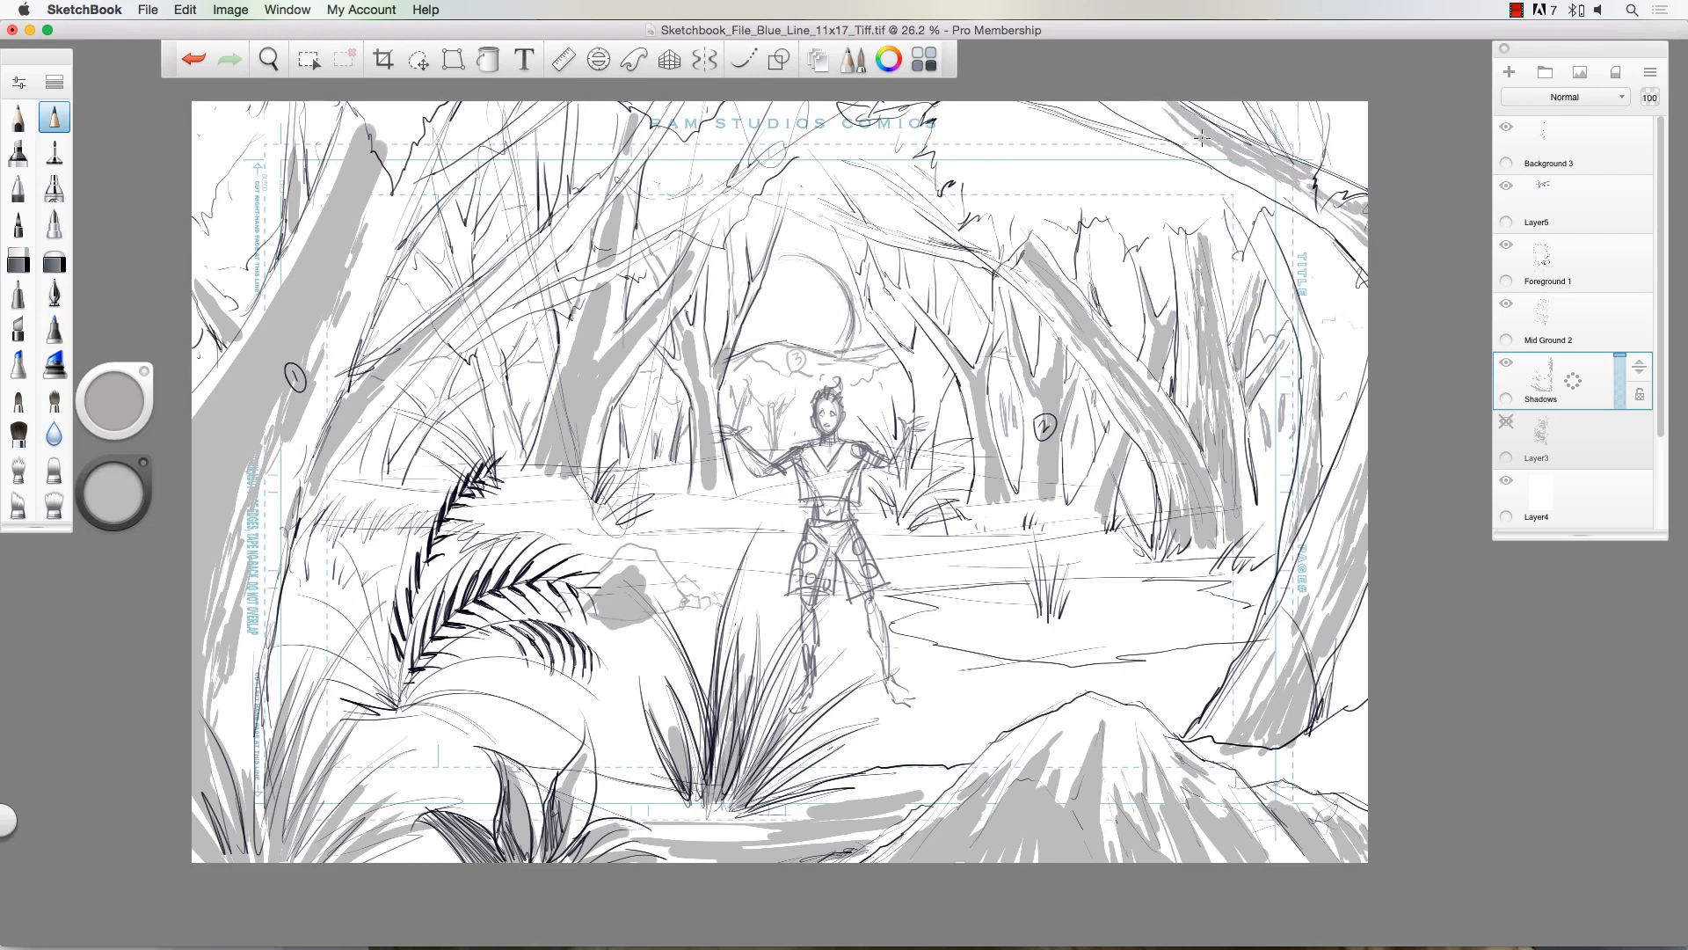
mouse_move(1326, 102)
left_mouse_down()
mouse_move(1362, 95)
mouse_move(1363, 150)
mouse_move(1327, 176)
mouse_move(1346, 155)
mouse_move(1337, 180)
left_mouse_up()
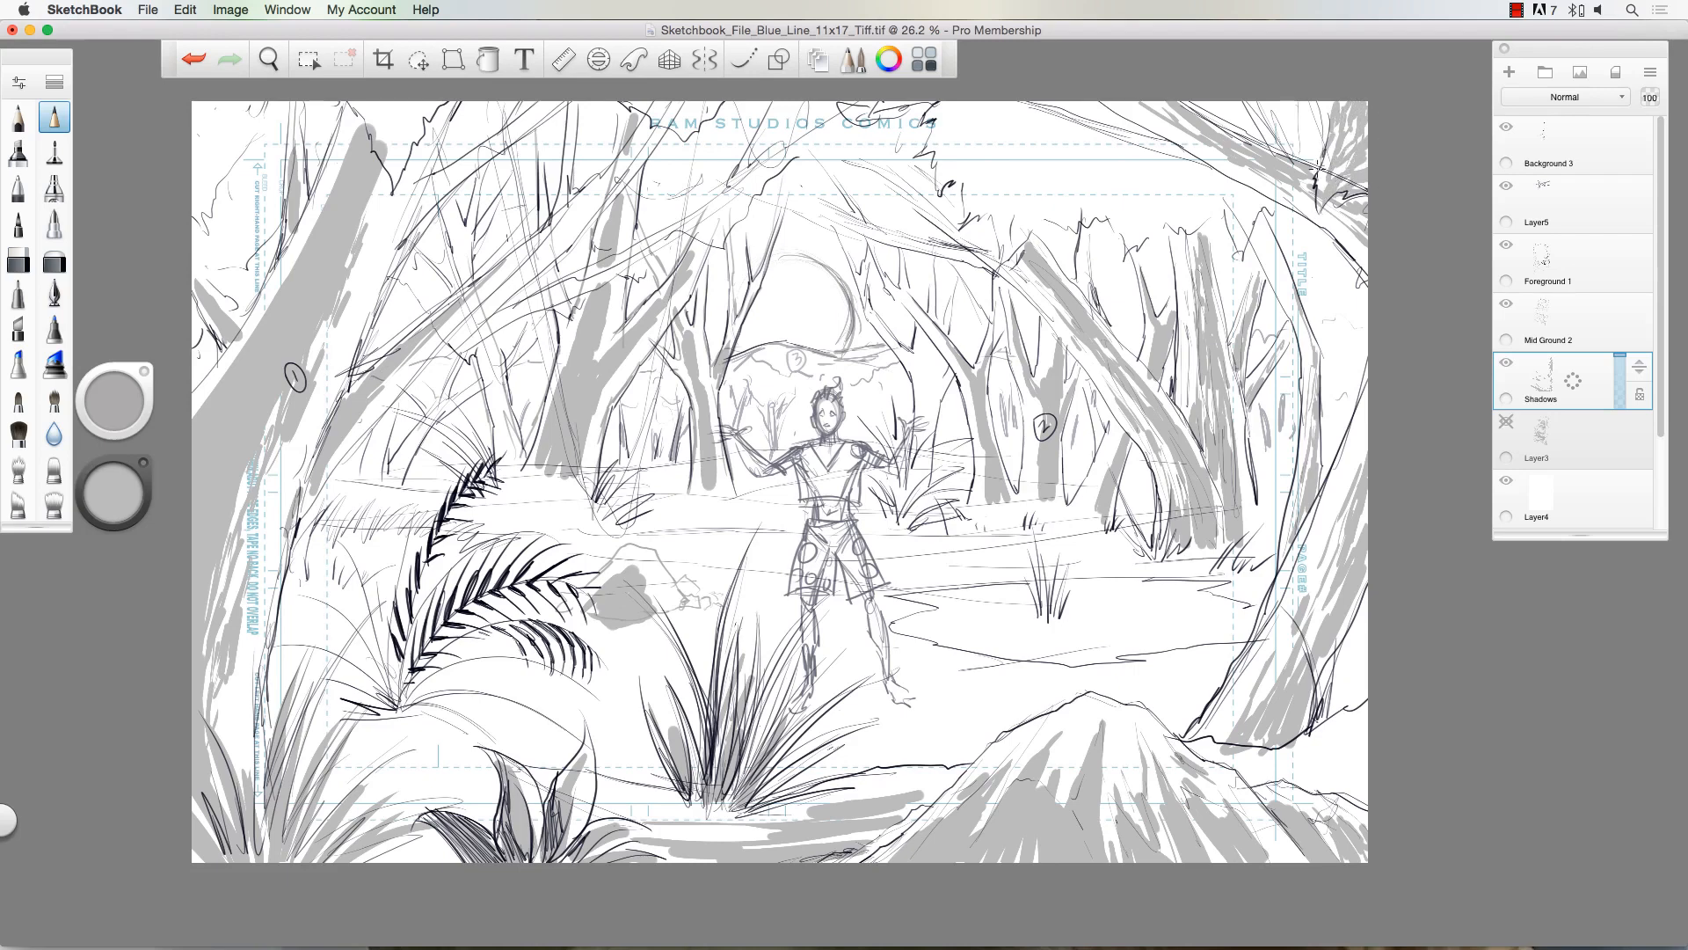
mouse_move(1259, 108)
left_mouse_down()
mouse_move(1320, 92)
mouse_move(1266, 96)
left_mouse_up()
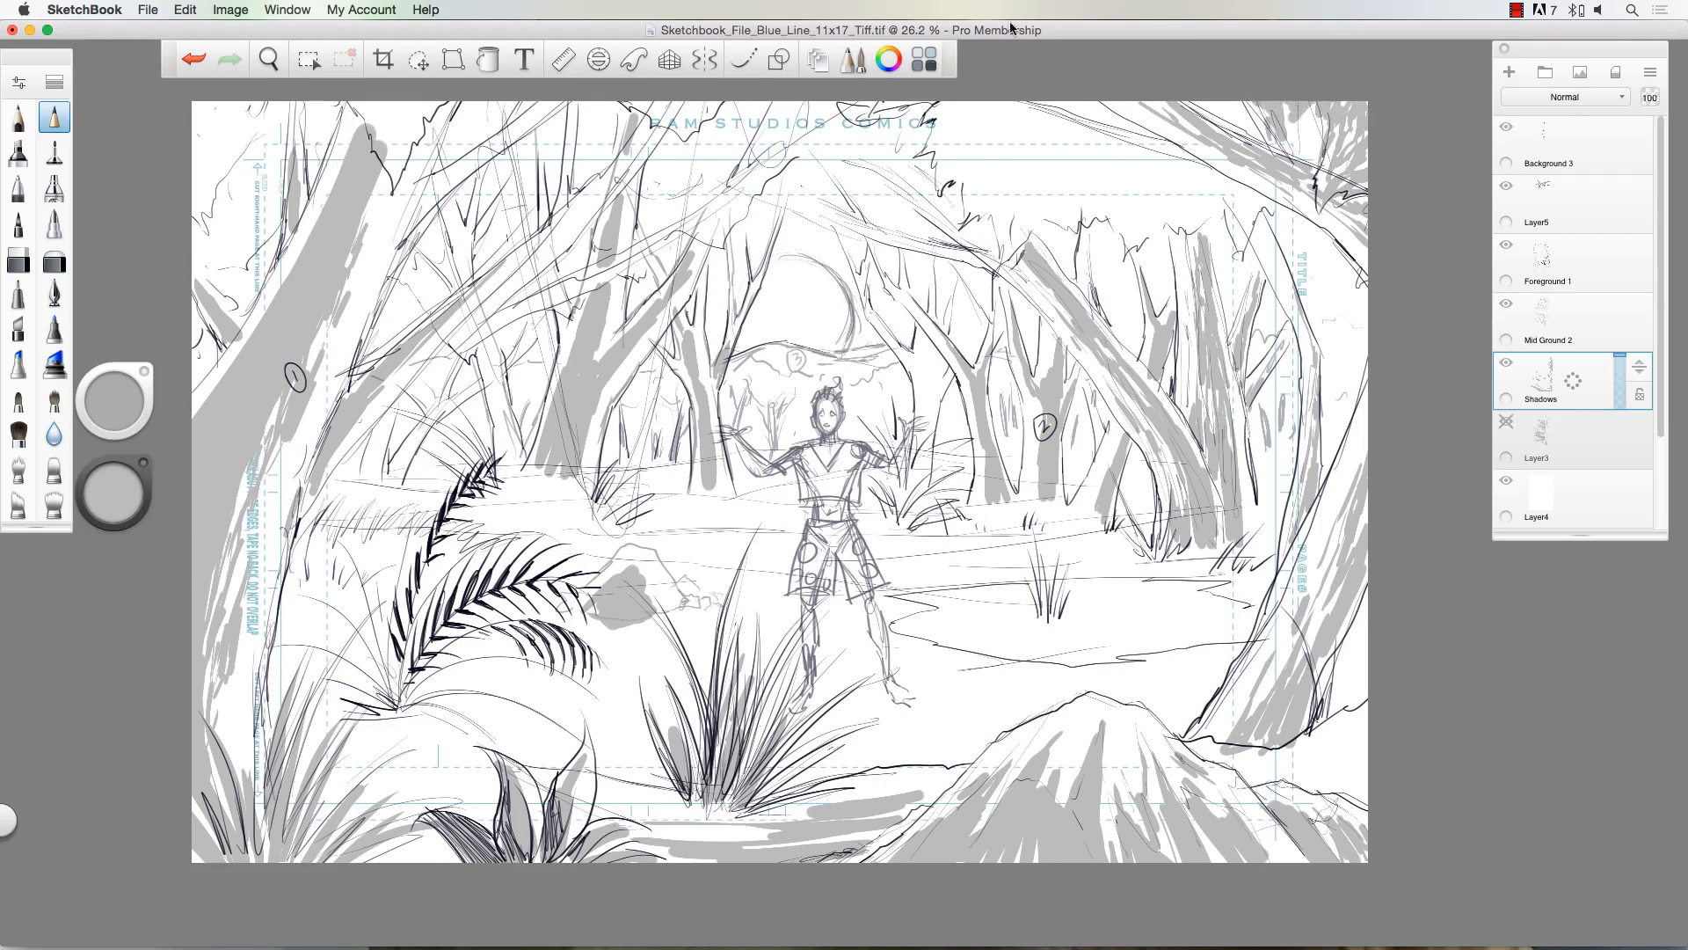
Step: Fill the leafy canopy left of the upper-right branch with gray and add gray patches to the upper-left foliage
mouse_move(969, 117)
left_mouse_down()
mouse_move(1083, 128)
mouse_move(1006, 132)
mouse_move(1042, 141)
mouse_move(989, 123)
mouse_move(1134, 189)
mouse_move(1191, 167)
mouse_move(1236, 189)
left_mouse_up()
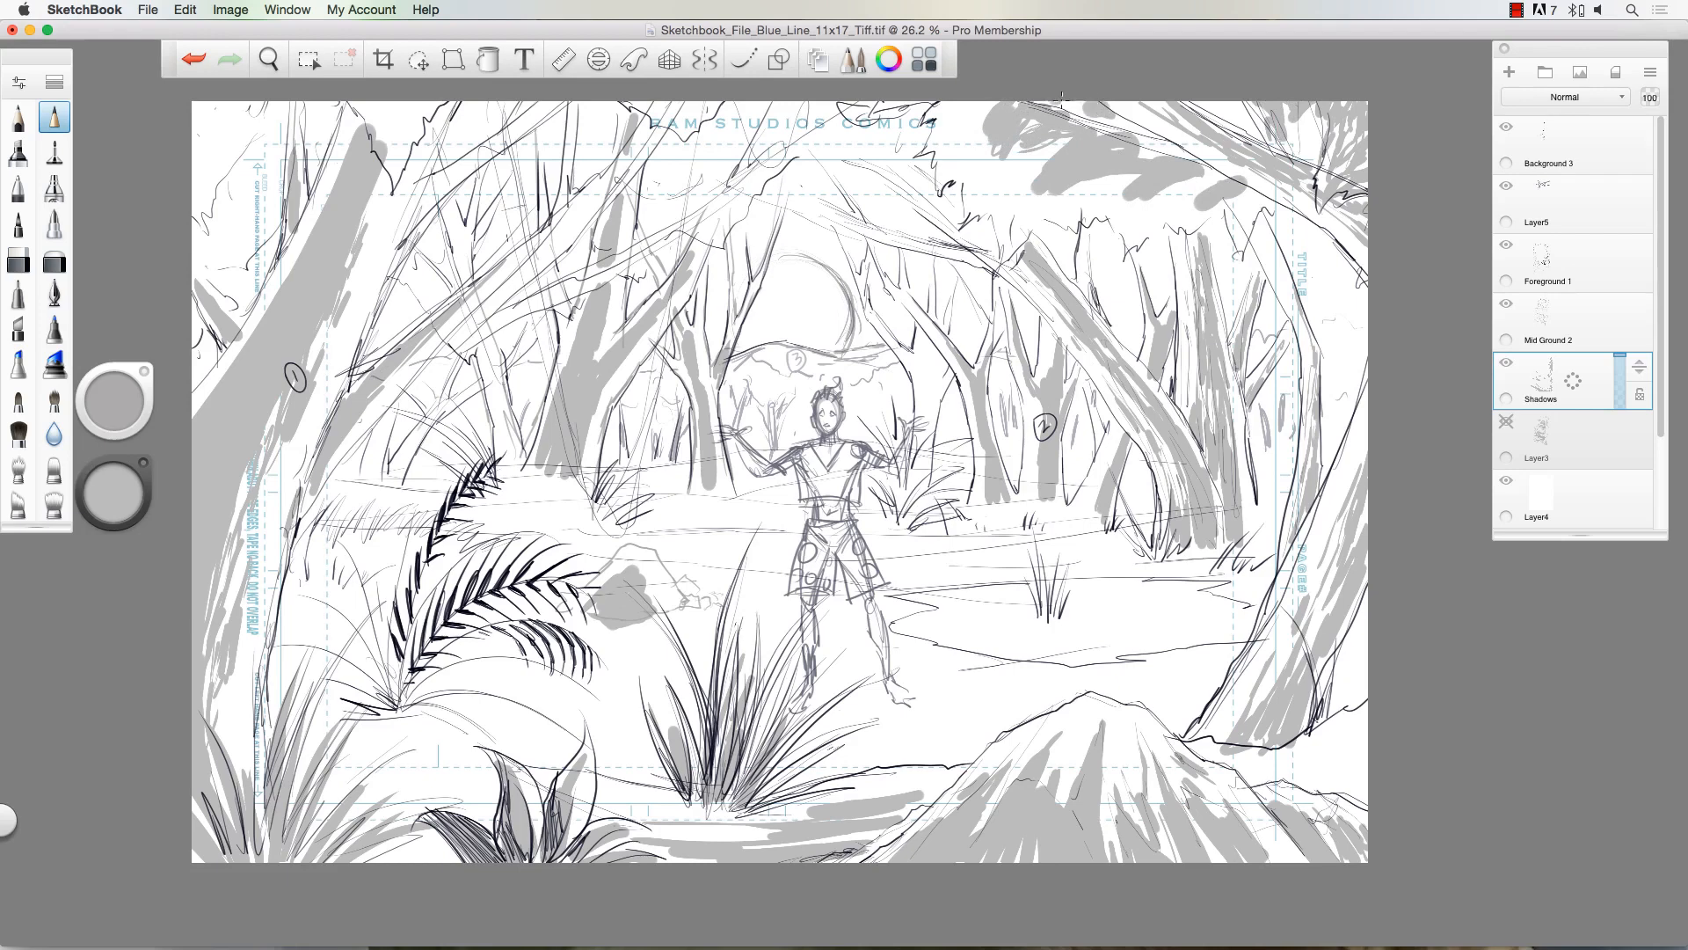
mouse_move(1009, 200)
left_mouse_down()
mouse_move(994, 174)
mouse_move(1128, 227)
mouse_move(1162, 201)
left_mouse_up()
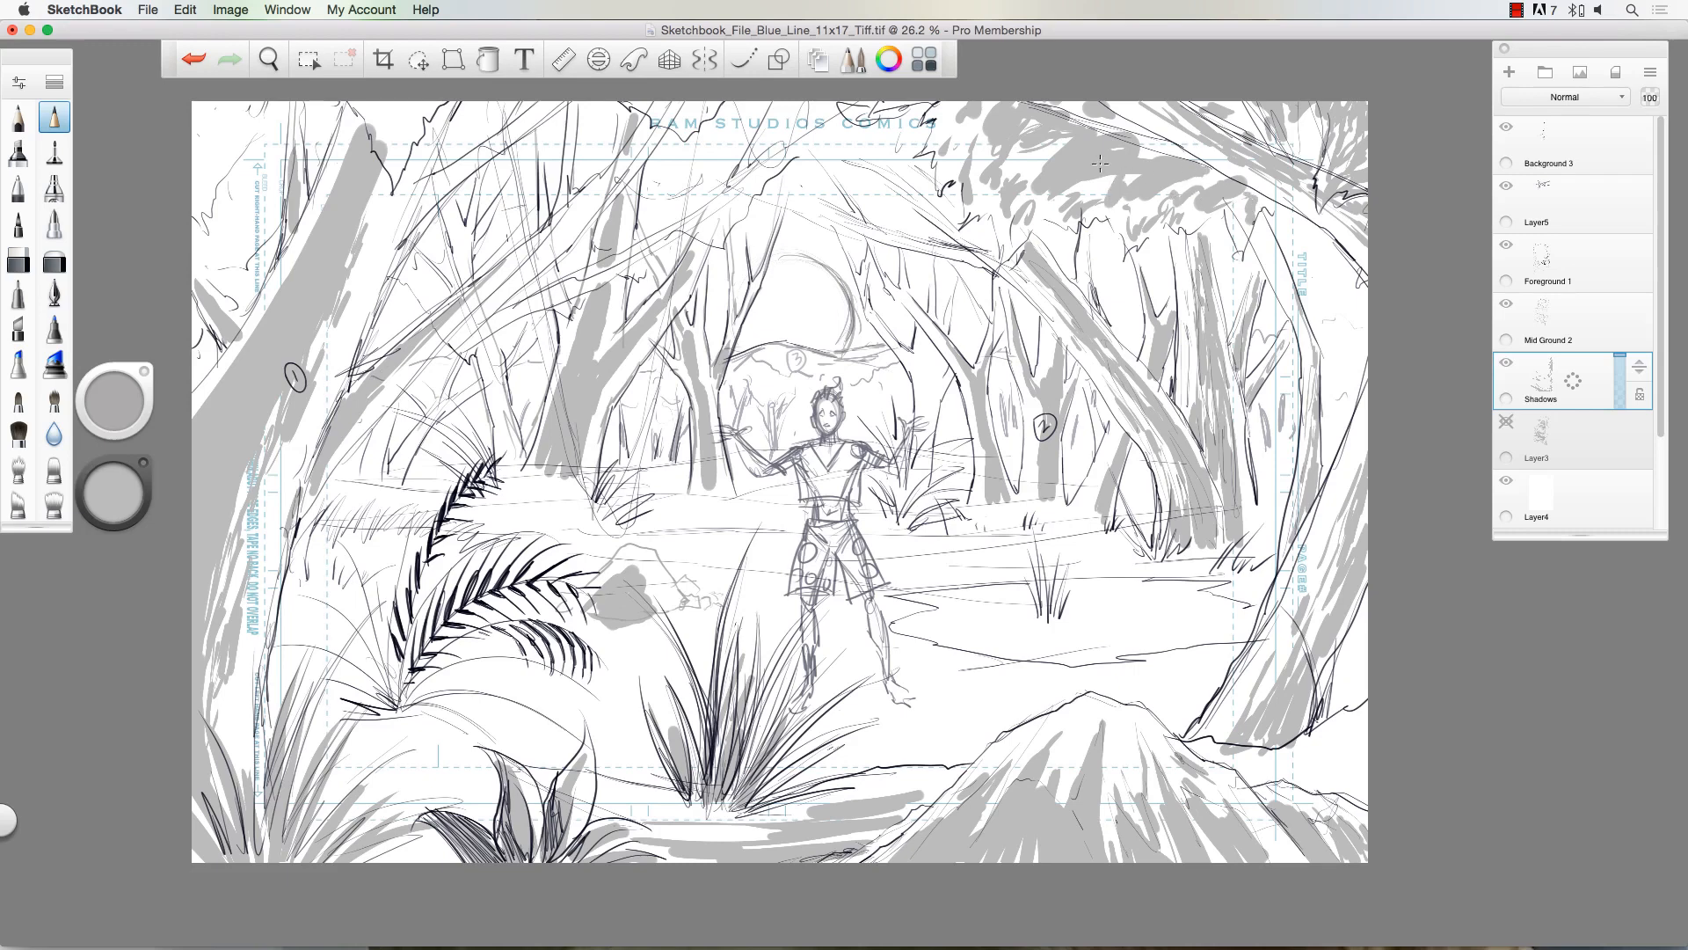
left_click_drag(453, 105, 488, 142)
mouse_move(400, 123)
left_mouse_down()
mouse_move(395, 121)
mouse_move(348, 99)
mouse_move(202, 132)
left_mouse_up()
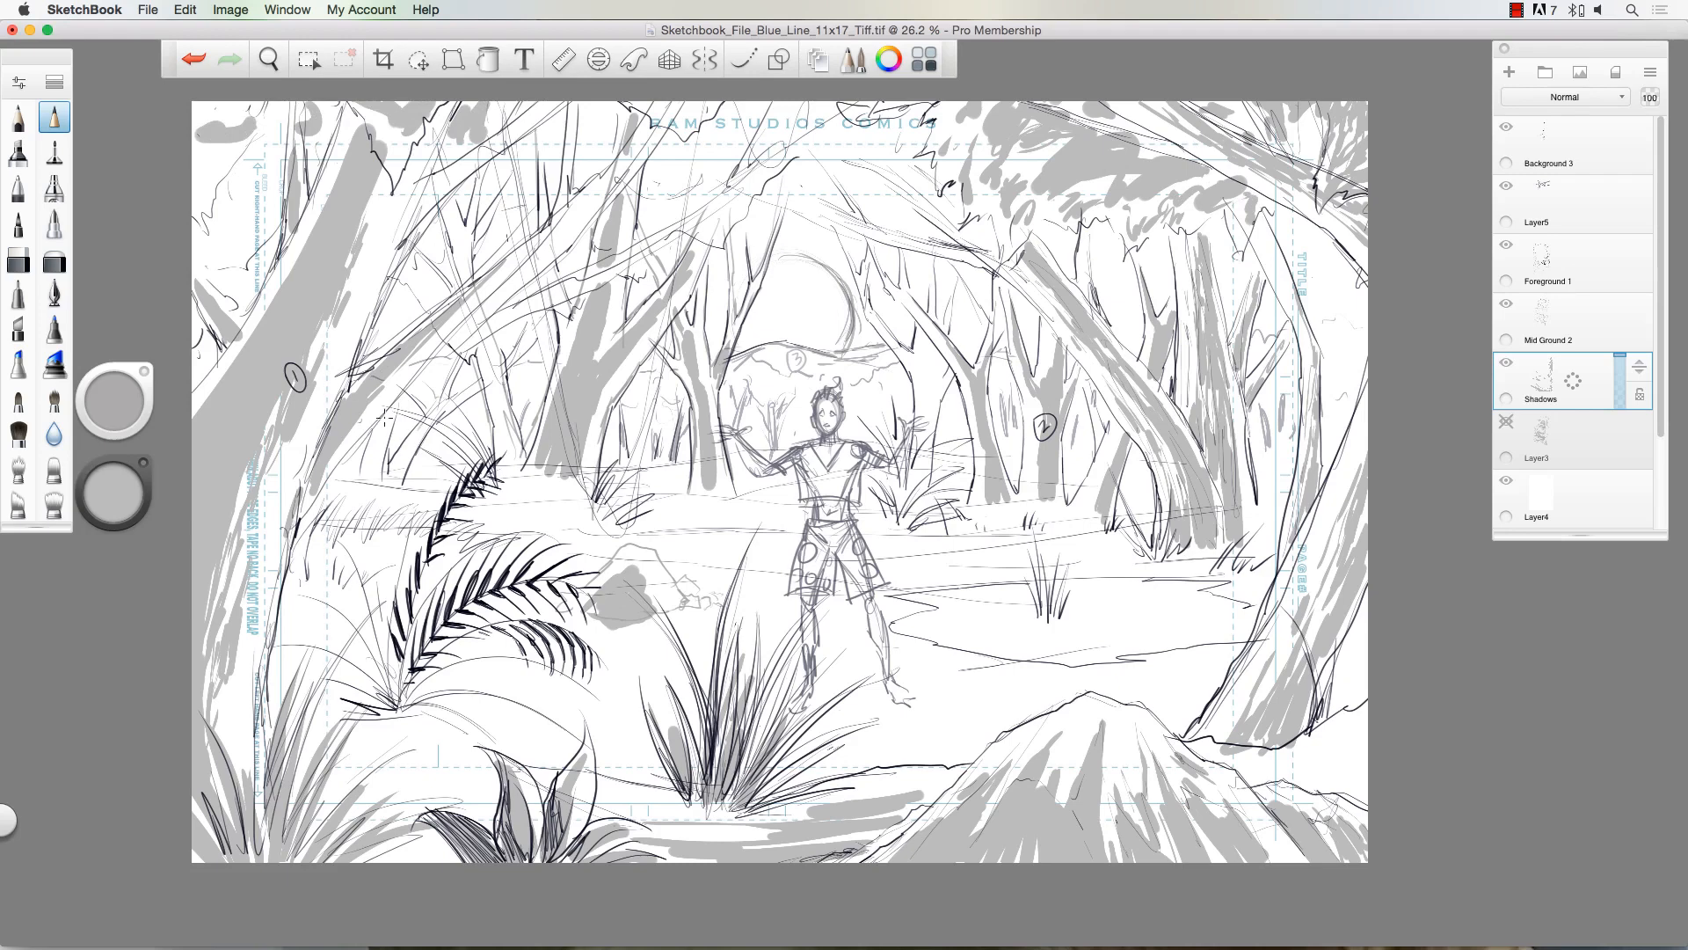
mouse_move(384, 418)
left_mouse_down()
mouse_move(374, 470)
mouse_move(426, 413)
left_mouse_up()
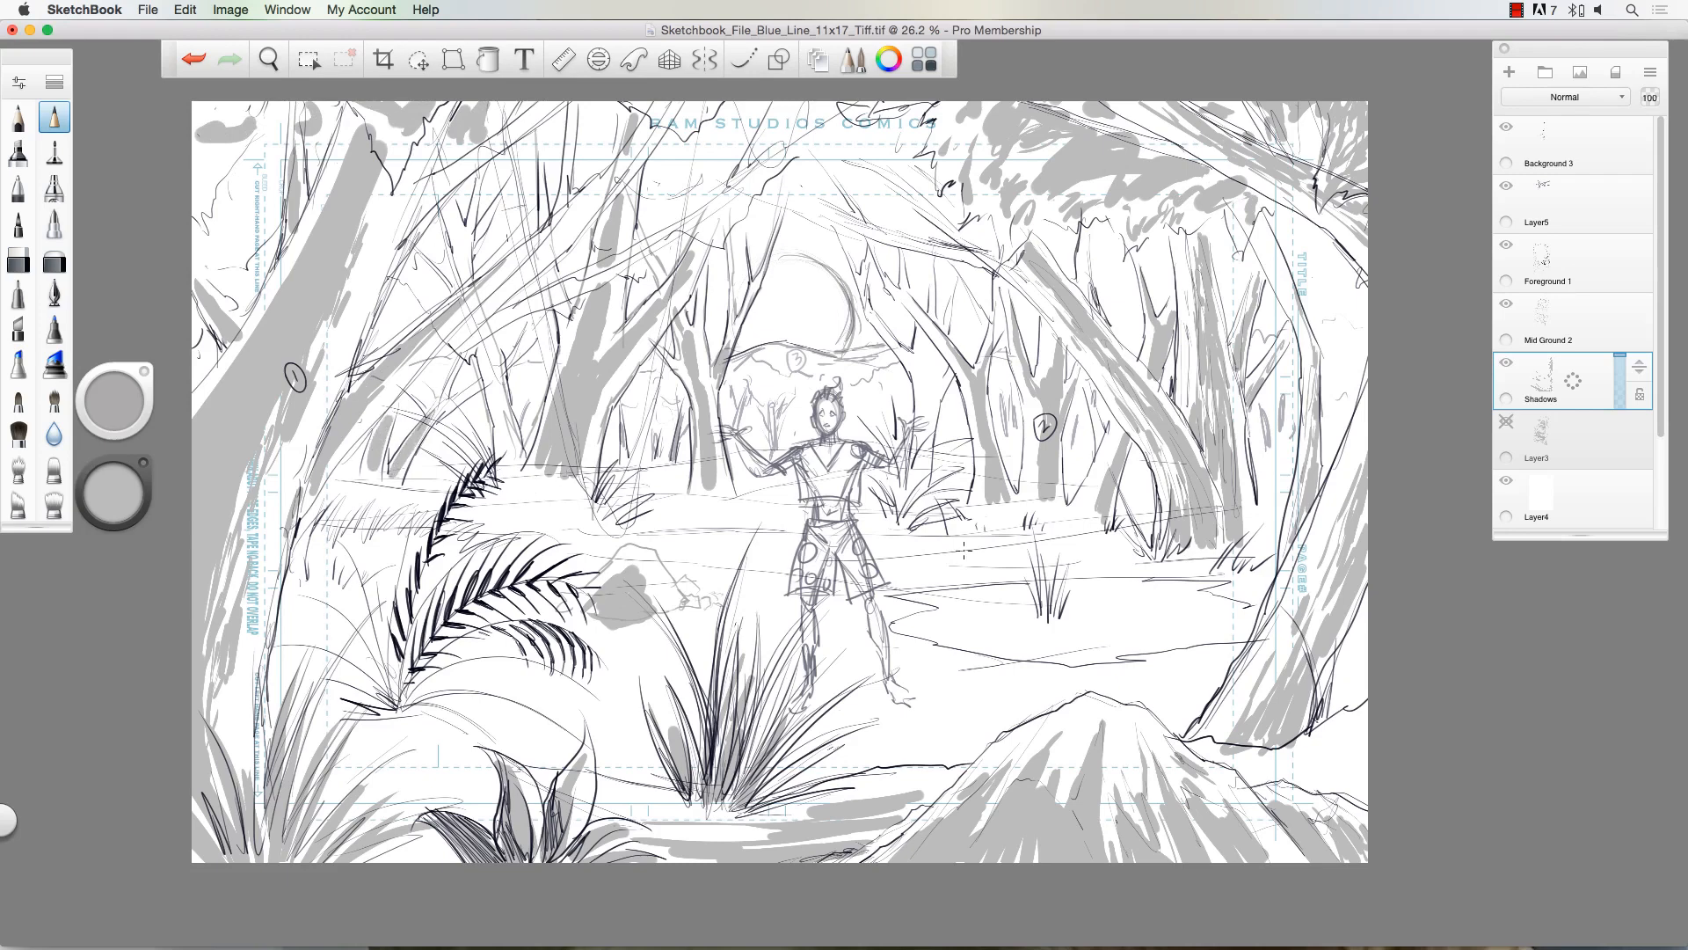
Step: Shade the banks around the pond right of the figure and the base of the reeds with horizontal gray strokes
mouse_move(1095, 538)
left_mouse_down()
mouse_move(972, 546)
mouse_move(1156, 545)
mouse_move(1162, 563)
mouse_move(1257, 582)
mouse_move(1064, 581)
left_mouse_up()
mouse_move(1222, 576)
left_mouse_down()
mouse_move(1135, 662)
mouse_move(1166, 661)
mouse_move(1103, 674)
mouse_move(1223, 674)
mouse_move(1196, 732)
left_mouse_up()
left_click_drag(1314, 703, 1354, 682)
mouse_move(1048, 622)
left_mouse_down()
mouse_move(1035, 555)
mouse_move(1106, 579)
mouse_move(1121, 629)
mouse_move(1125, 585)
left_mouse_up()
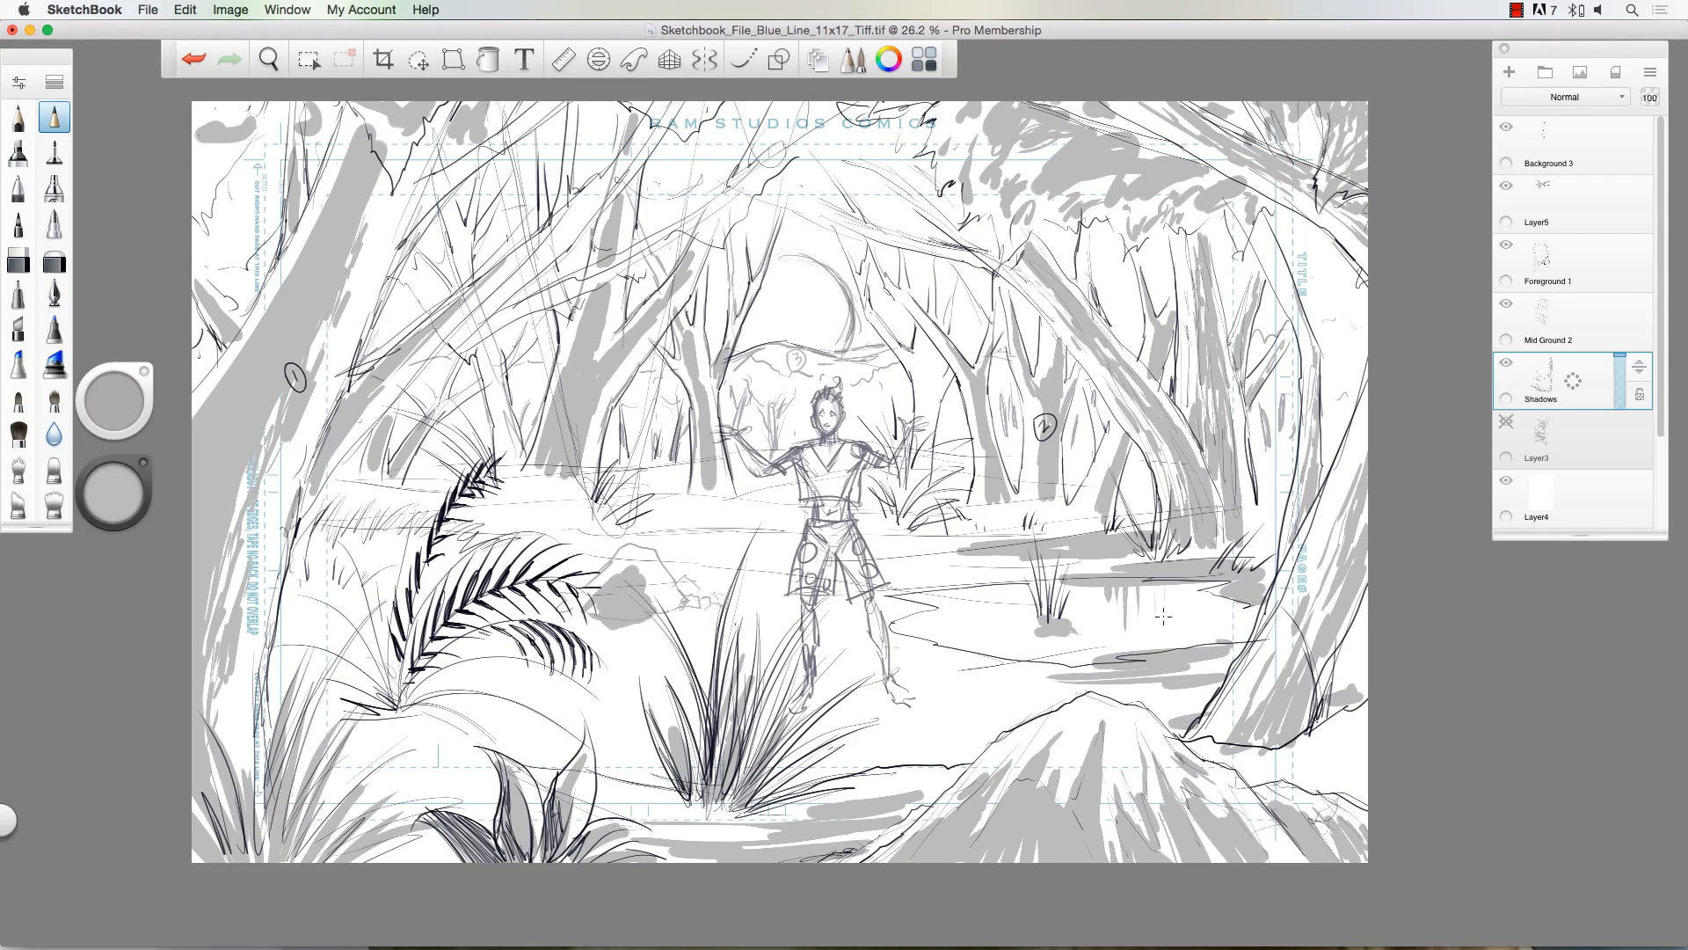
Step: Add short vertical gray reflection strokes along the far edge of the pond, on both sides of the reeds
mouse_move(1000, 619)
left_mouse_down()
mouse_move(998, 576)
mouse_move(984, 584)
left_mouse_up()
left_click_drag(976, 642, 952, 584)
left_click_drag(1191, 627, 1189, 584)
left_click_drag(1205, 640, 1211, 584)
mouse_move(1222, 640)
left_mouse_down()
mouse_move(1222, 618)
mouse_move(1174, 584)
left_mouse_up()
left_click_drag(920, 627, 919, 595)
left_click_drag(930, 642, 929, 604)
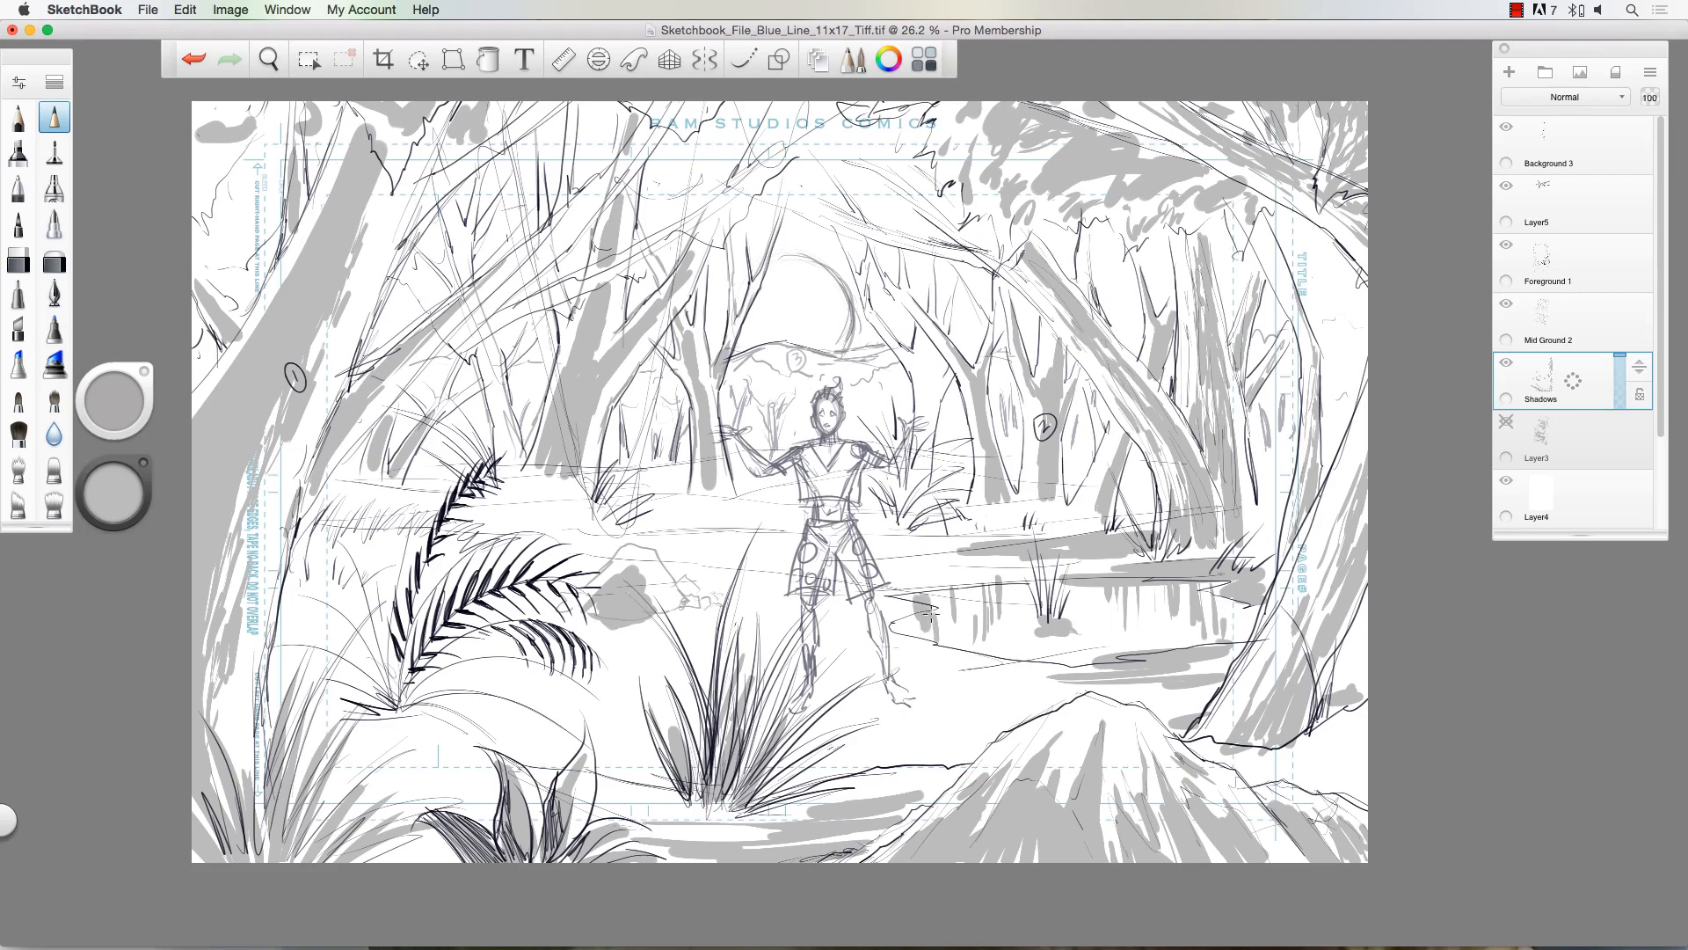
Step: Shade the pond's reed clump and its reflection, undoing the stray gray patch beside it
mouse_move(1036, 595)
left_mouse_down()
mouse_move(1034, 573)
mouse_move(1056, 579)
left_mouse_up()
left_click_drag(1051, 619, 1070, 574)
mouse_move(1058, 619)
left_mouse_down()
mouse_move(1061, 605)
mouse_move(1058, 656)
left_mouse_up()
mouse_move(1051, 634)
left_mouse_down()
mouse_move(1040, 651)
mouse_move(1141, 632)
mouse_move(1111, 621)
left_mouse_up()
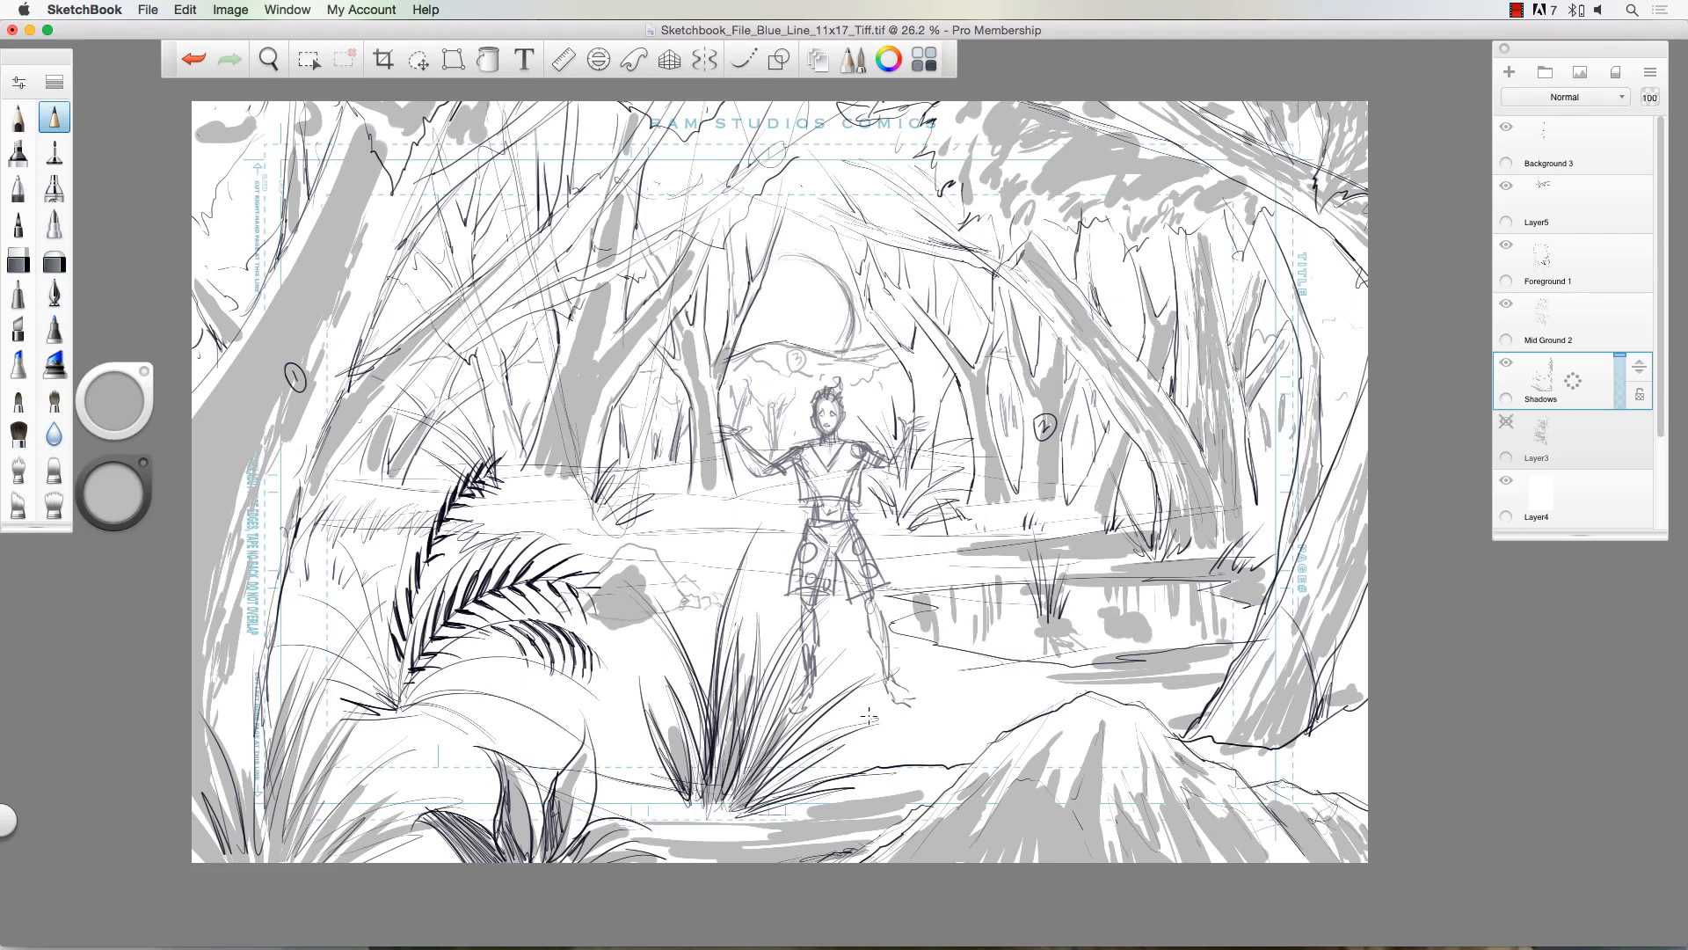
key("super+z")
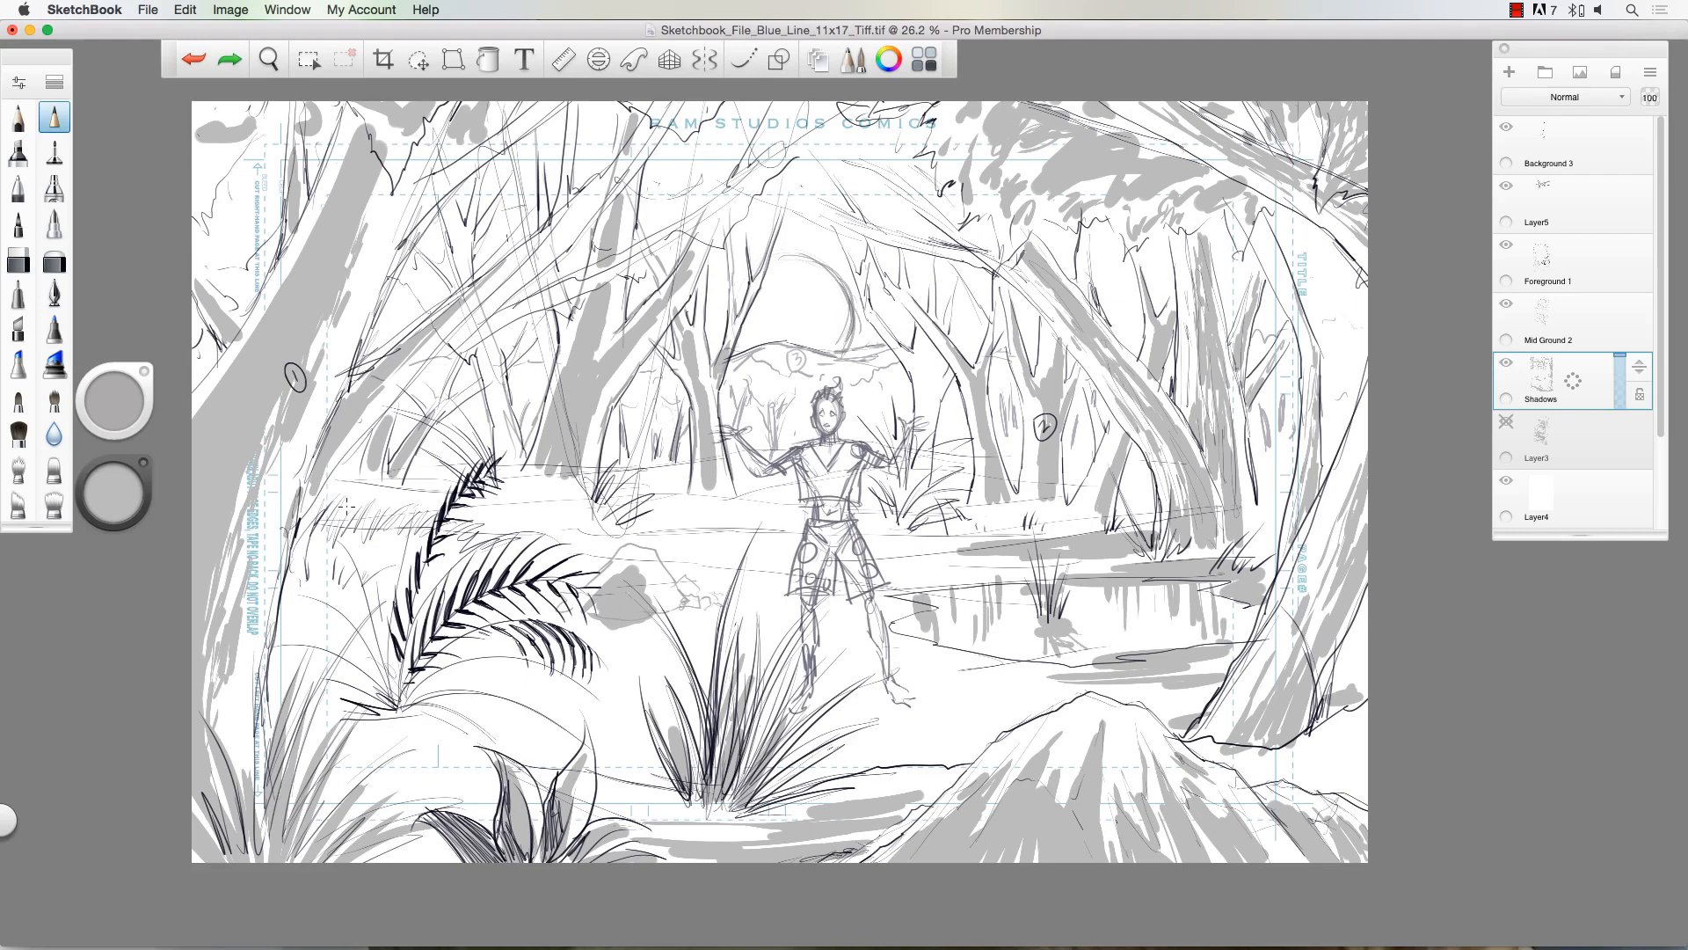
Step: Lay horizontal gray shadows across the clearing left of the figure, beneath the figure's feet and under the plant behind
mouse_move(346, 504)
left_mouse_down()
mouse_move(729, 528)
mouse_move(550, 518)
mouse_move(699, 485)
mouse_move(501, 484)
mouse_move(791, 507)
mouse_move(682, 503)
left_mouse_up()
mouse_move(362, 553)
left_mouse_down()
mouse_move(447, 558)
mouse_move(295, 575)
mouse_move(365, 576)
mouse_move(421, 538)
mouse_move(484, 581)
mouse_move(444, 585)
mouse_move(474, 545)
mouse_move(528, 581)
mouse_move(448, 571)
left_mouse_up()
mouse_move(299, 575)
left_mouse_down()
mouse_move(321, 608)
mouse_move(286, 636)
mouse_move(266, 698)
mouse_move(444, 756)
mouse_move(615, 764)
mouse_move(527, 751)
mouse_move(651, 675)
mouse_move(813, 719)
mouse_move(897, 714)
mouse_move(817, 727)
mouse_move(906, 723)
mouse_move(844, 709)
left_mouse_up()
mouse_move(886, 535)
left_mouse_down()
mouse_move(919, 538)
mouse_move(918, 272)
left_mouse_up()
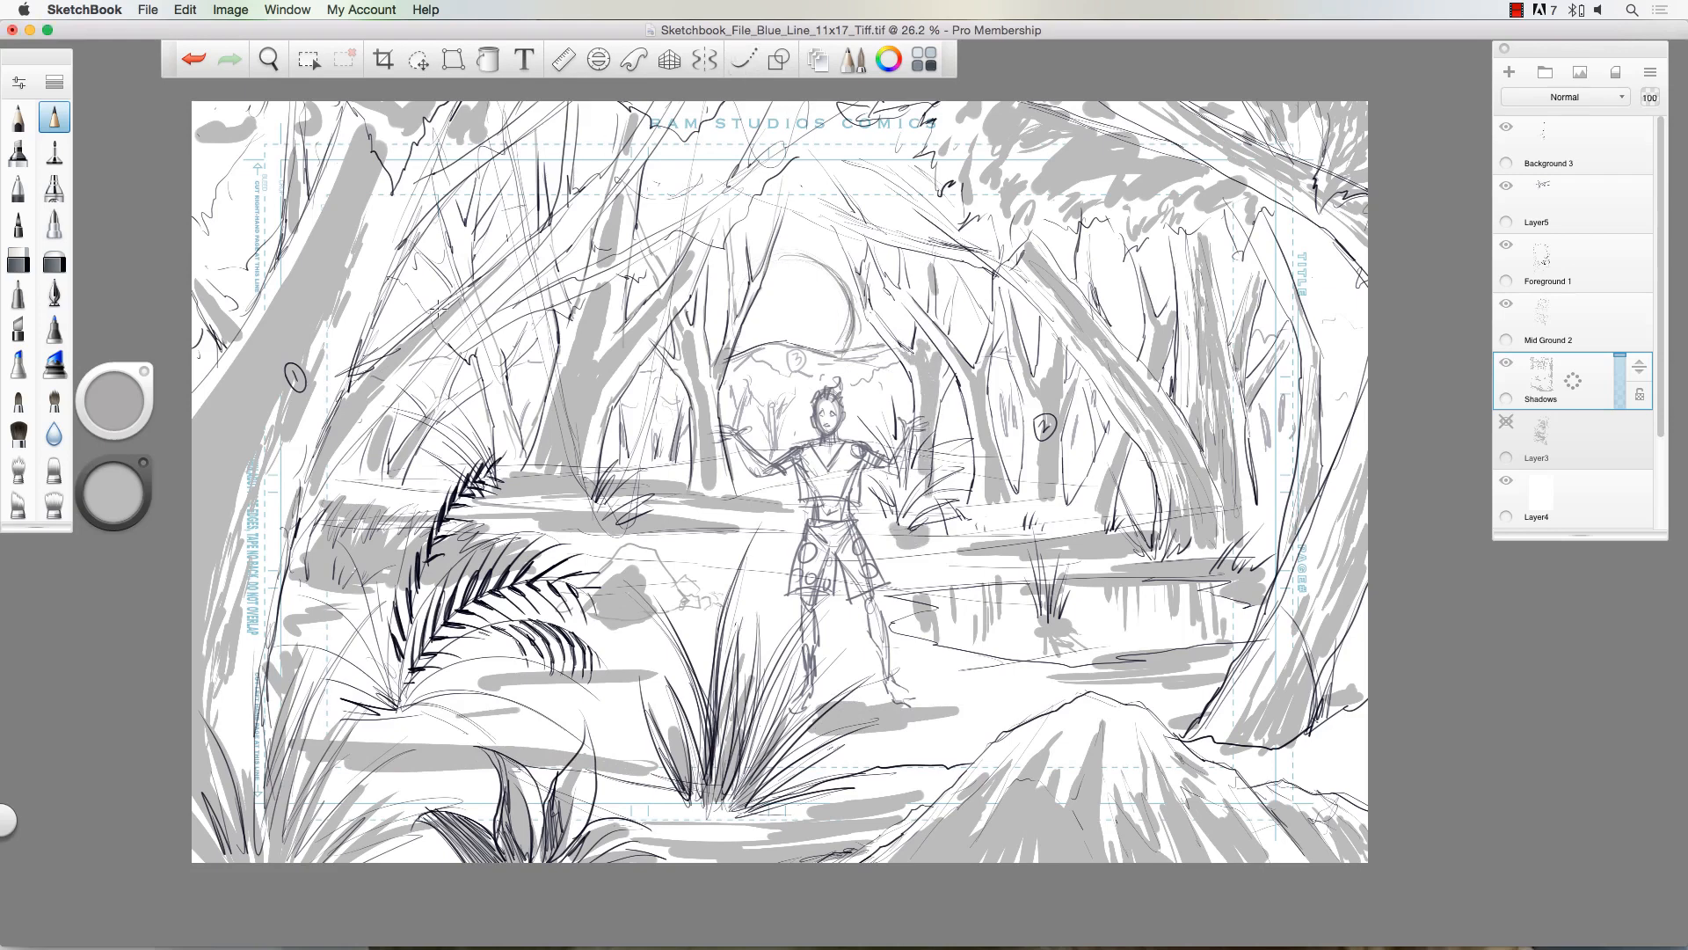
Step: Shade the distant trees and foliage behind the figure and between the left trunks, plus the upper-left leaf canopy
mouse_move(489, 352)
left_mouse_down()
mouse_move(512, 455)
mouse_move(497, 374)
left_mouse_up()
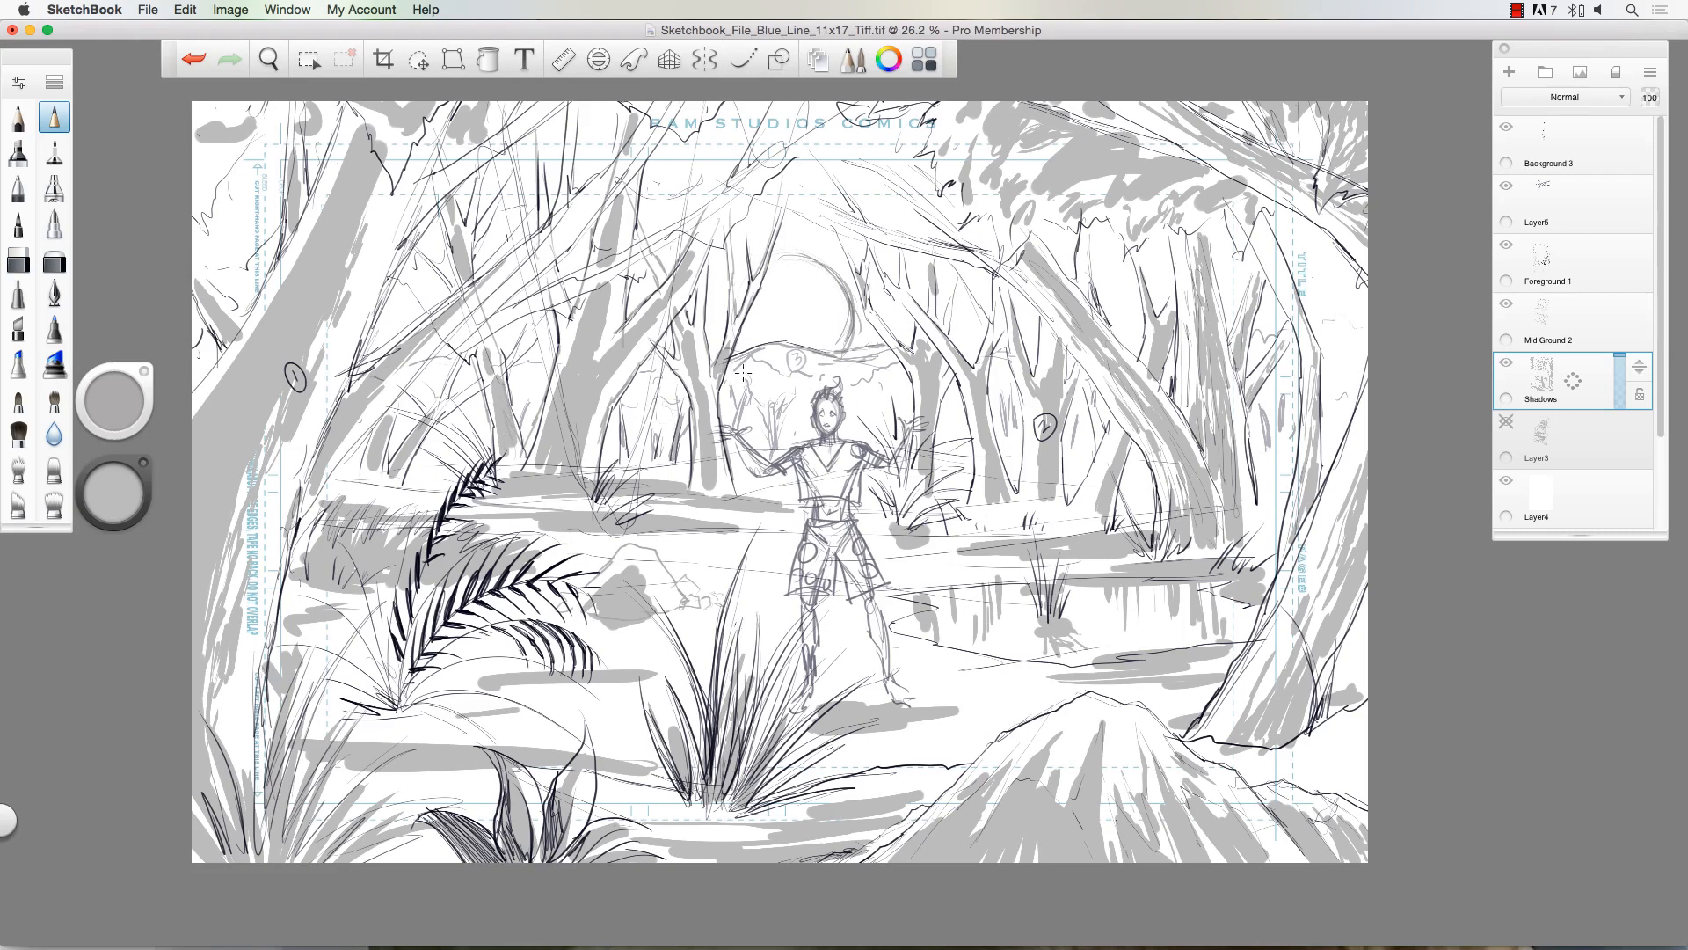
mouse_move(755, 356)
left_mouse_down()
mouse_move(787, 374)
mouse_move(748, 382)
mouse_move(773, 380)
mouse_move(758, 391)
mouse_move(772, 414)
mouse_move(809, 378)
mouse_move(888, 378)
mouse_move(962, 408)
mouse_move(1007, 378)
mouse_move(1011, 422)
left_mouse_up()
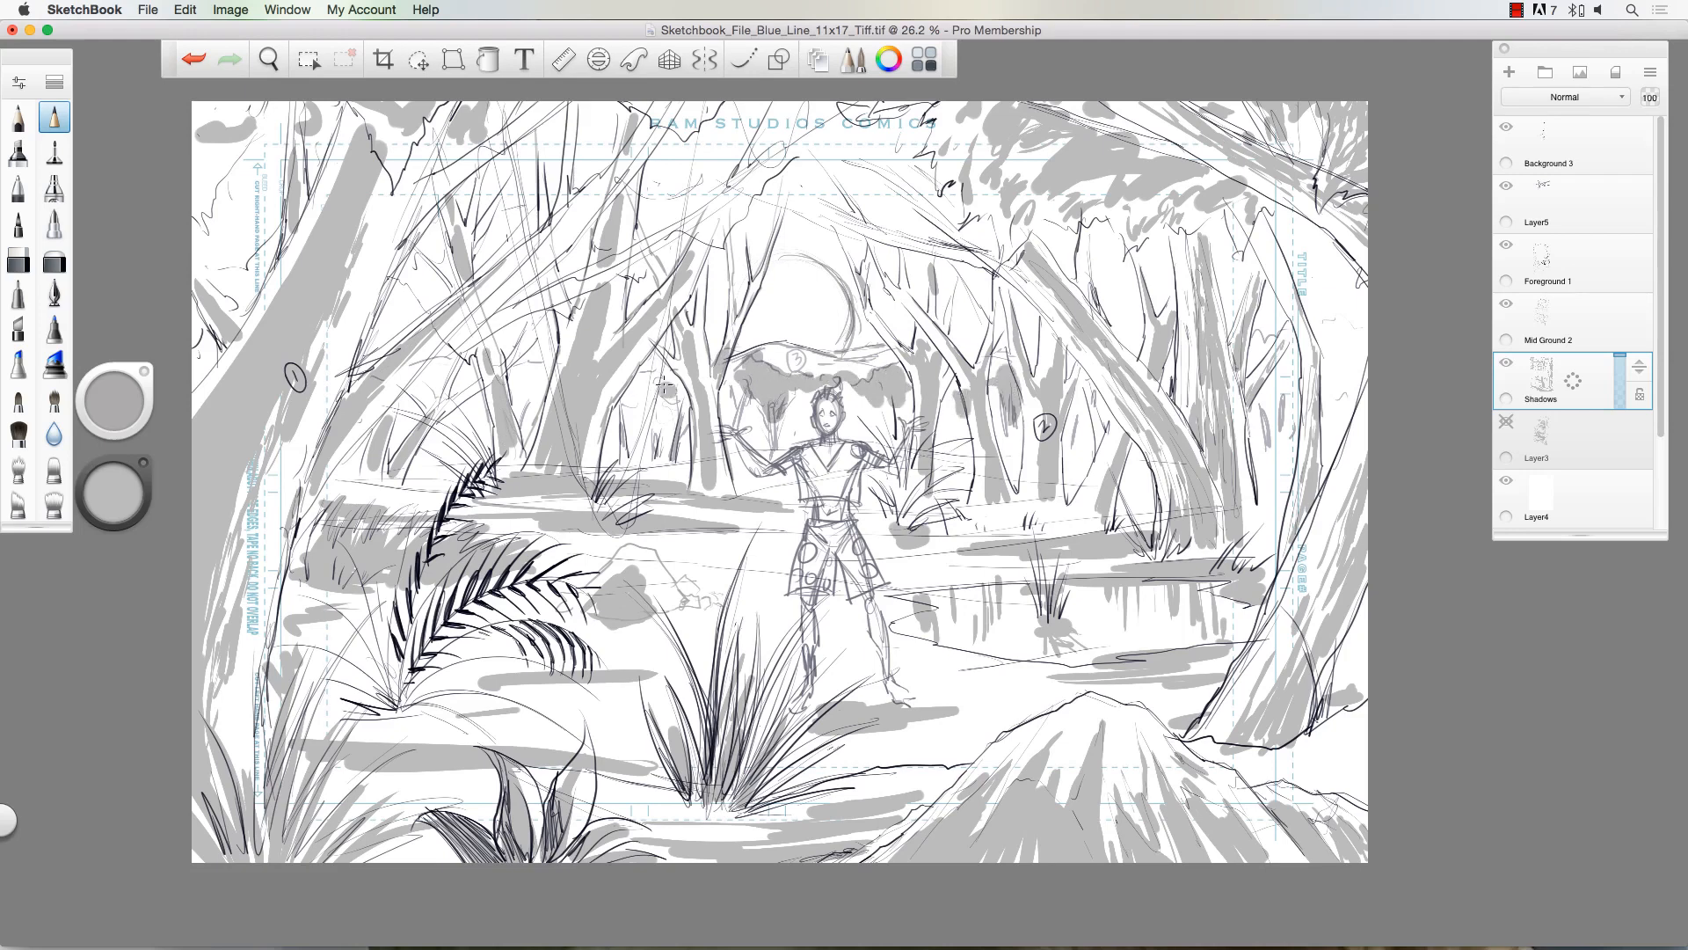
mouse_move(664, 384)
left_mouse_down()
mouse_move(655, 413)
mouse_move(634, 400)
mouse_move(664, 444)
mouse_move(630, 431)
mouse_move(635, 406)
mouse_move(611, 440)
mouse_move(620, 396)
left_mouse_up()
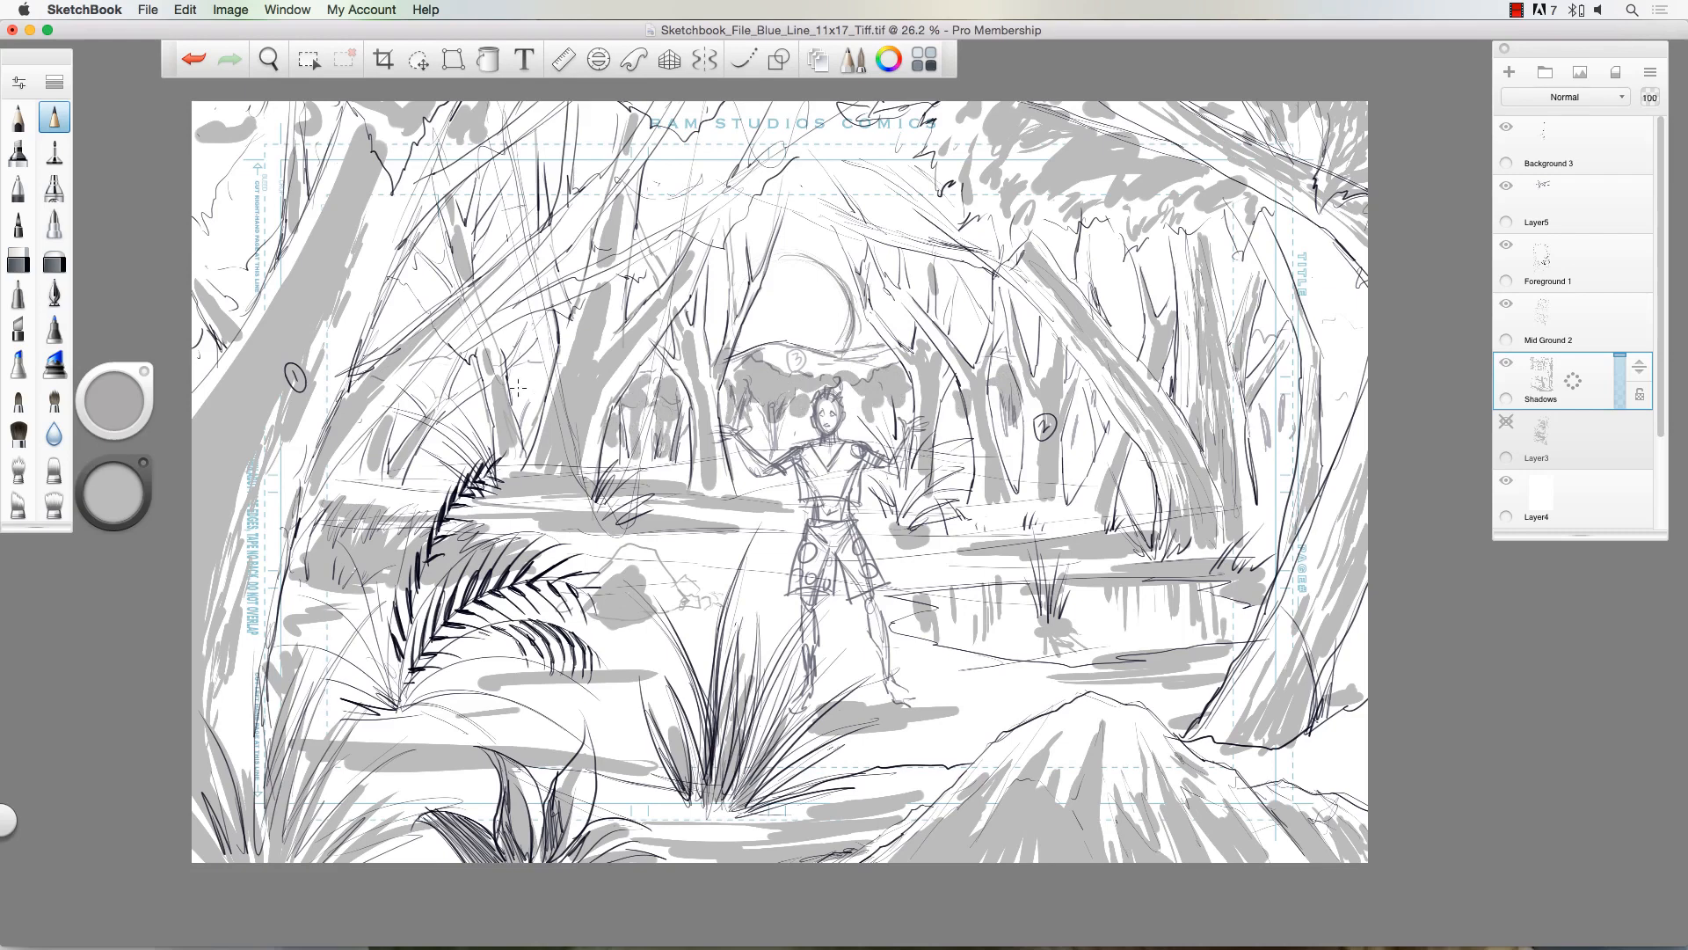
mouse_move(518, 388)
left_mouse_down()
mouse_move(538, 369)
mouse_move(466, 391)
mouse_move(479, 422)
mouse_move(414, 395)
mouse_move(475, 431)
mouse_move(466, 457)
mouse_move(402, 421)
left_mouse_up()
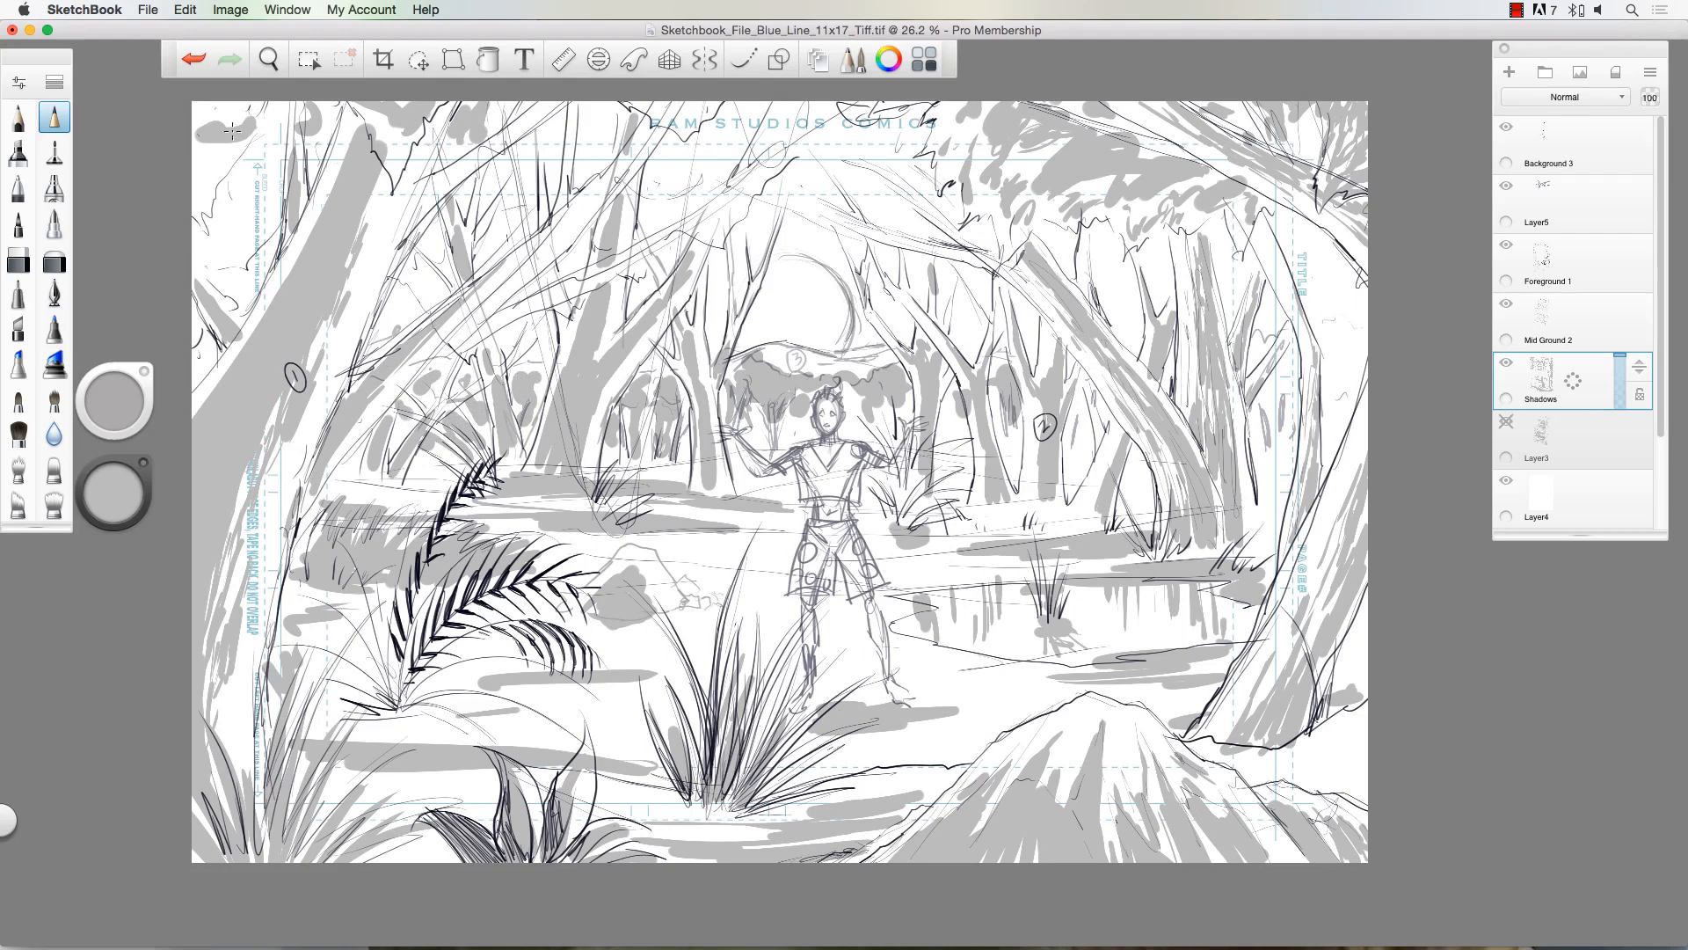
mouse_move(232, 132)
left_mouse_down()
mouse_move(204, 148)
mouse_move(197, 188)
mouse_move(230, 176)
mouse_move(211, 198)
mouse_move(220, 110)
mouse_move(281, 105)
mouse_move(245, 196)
mouse_move(204, 220)
mouse_move(230, 255)
mouse_move(247, 230)
left_mouse_up()
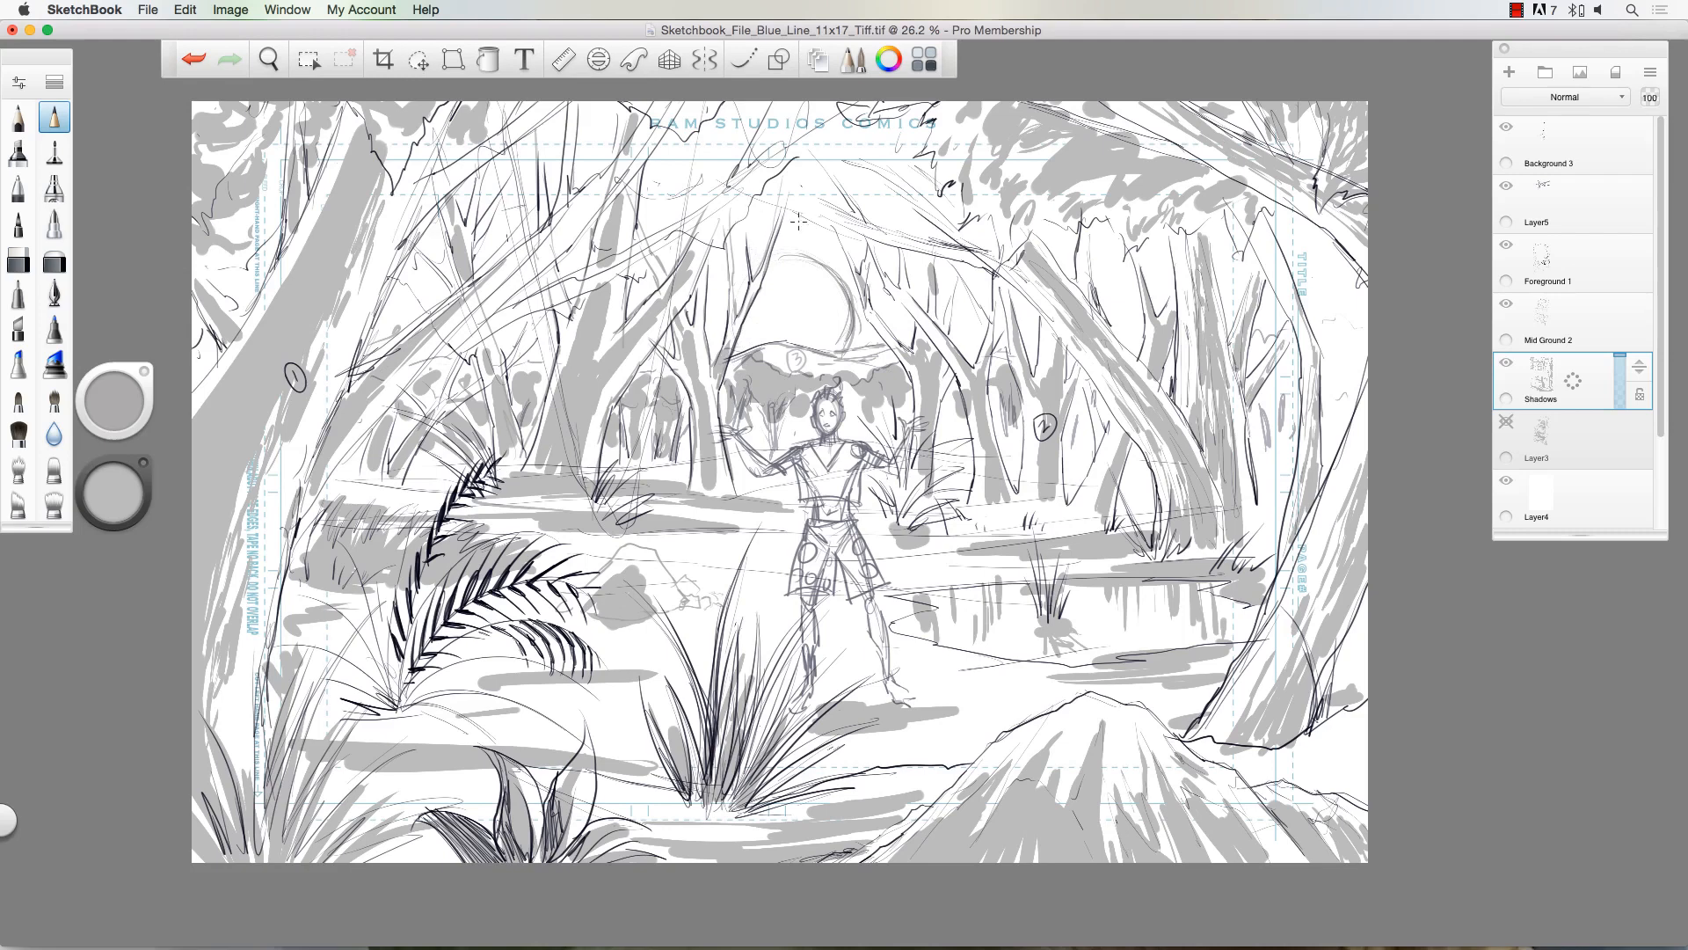
left_click_drag(797, 222, 807, 243)
mouse_move(802, 243)
left_mouse_down()
mouse_move(826, 380)
mouse_move(840, 370)
left_mouse_up()
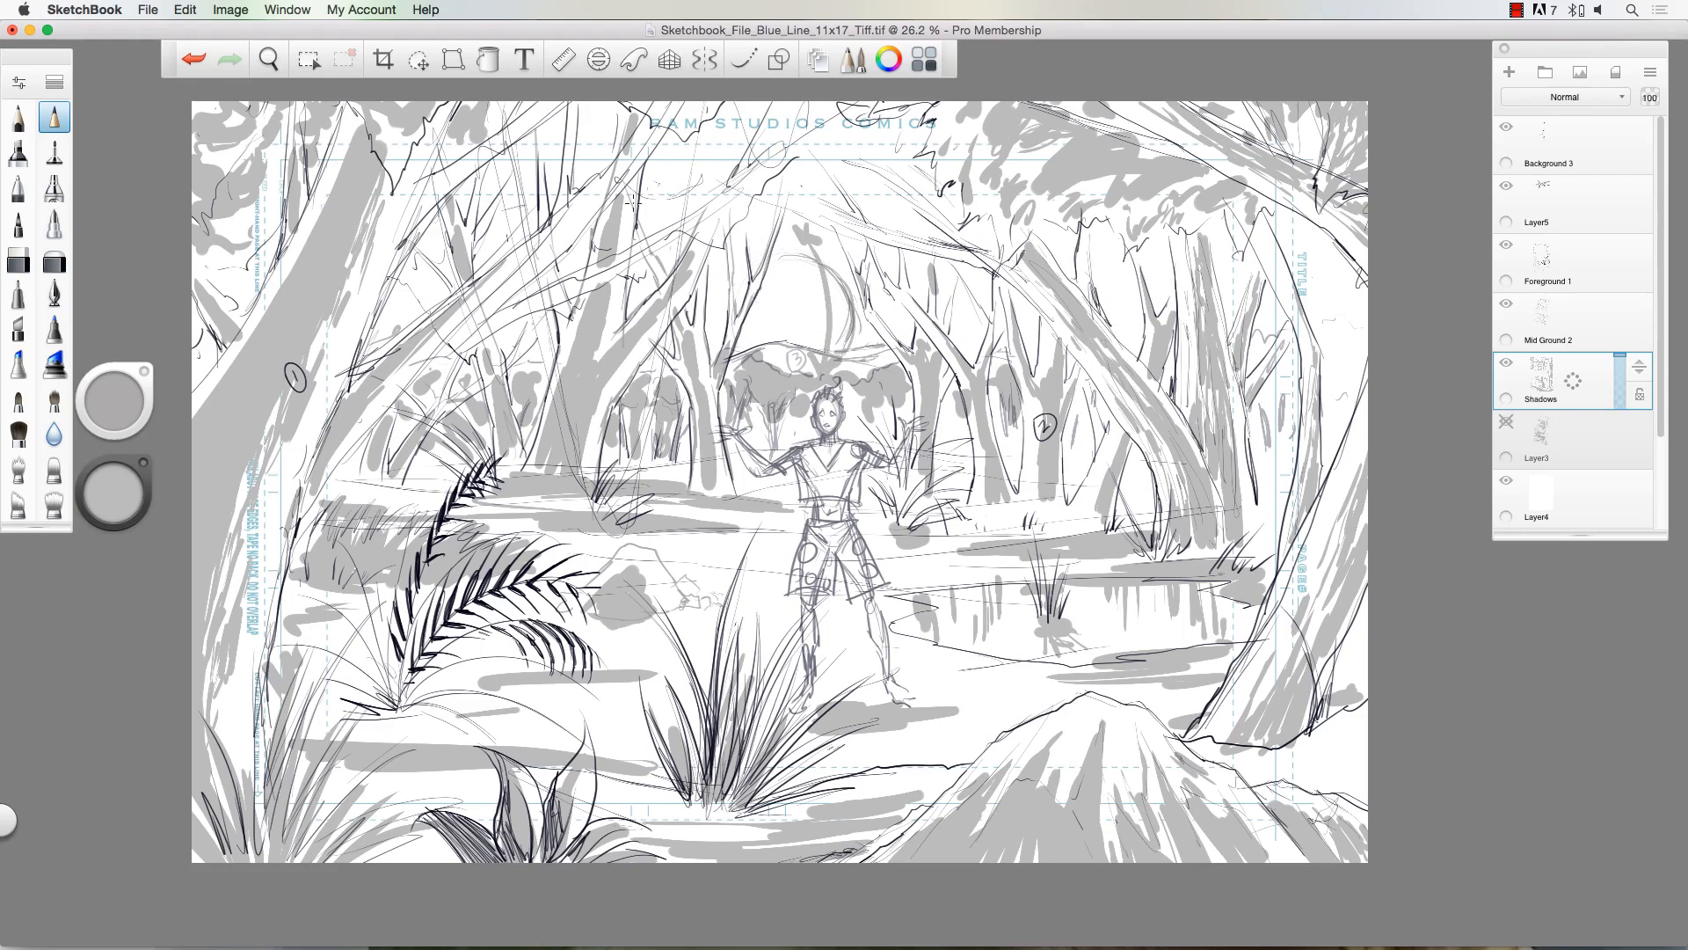
key("ctrl+z")
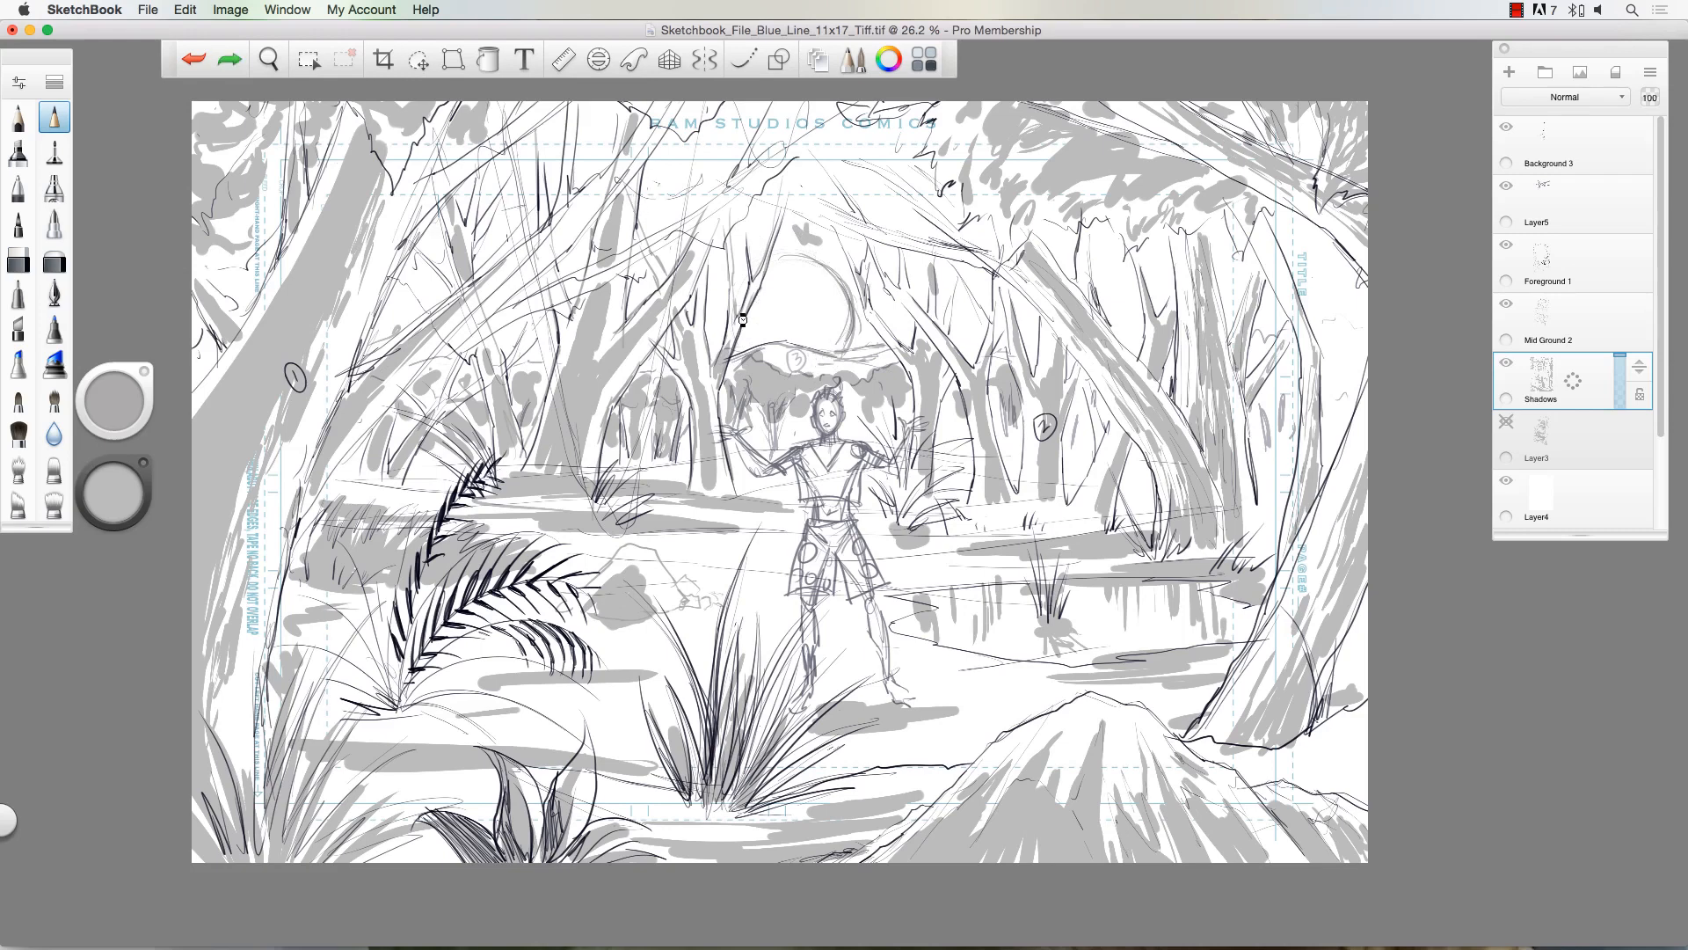
key("ctrl+z")
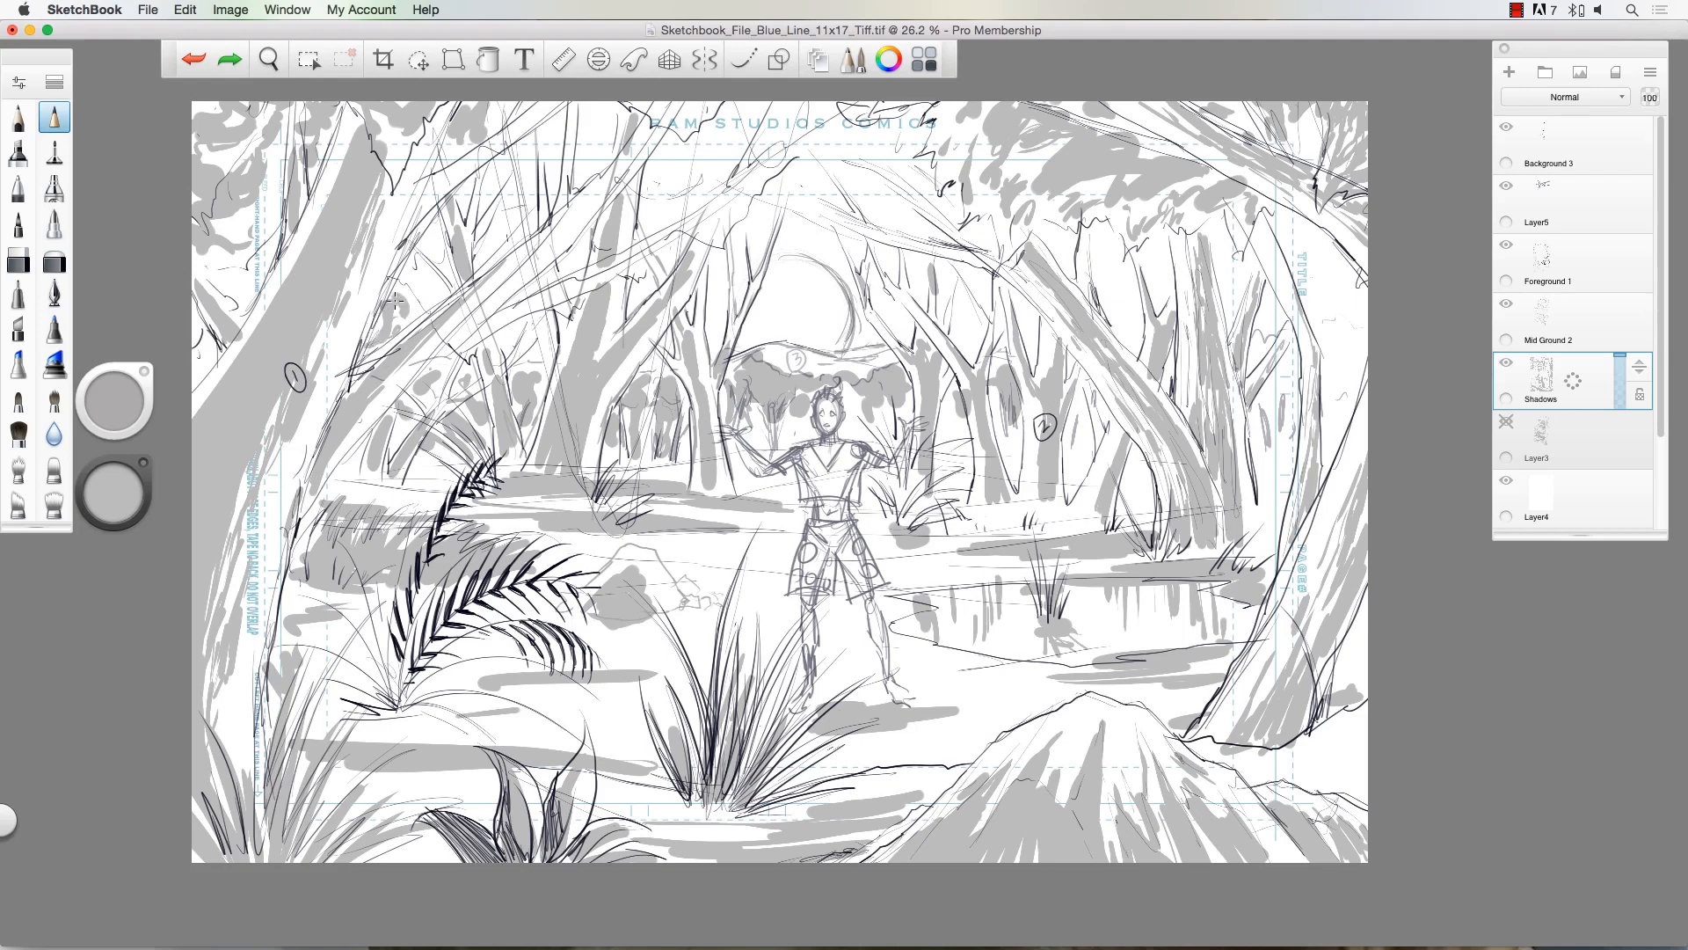
Step: Add gray along the large left foreground trunk and shade the rock behind the fern and the ground around it
left_click_drag(389, 297, 404, 312)
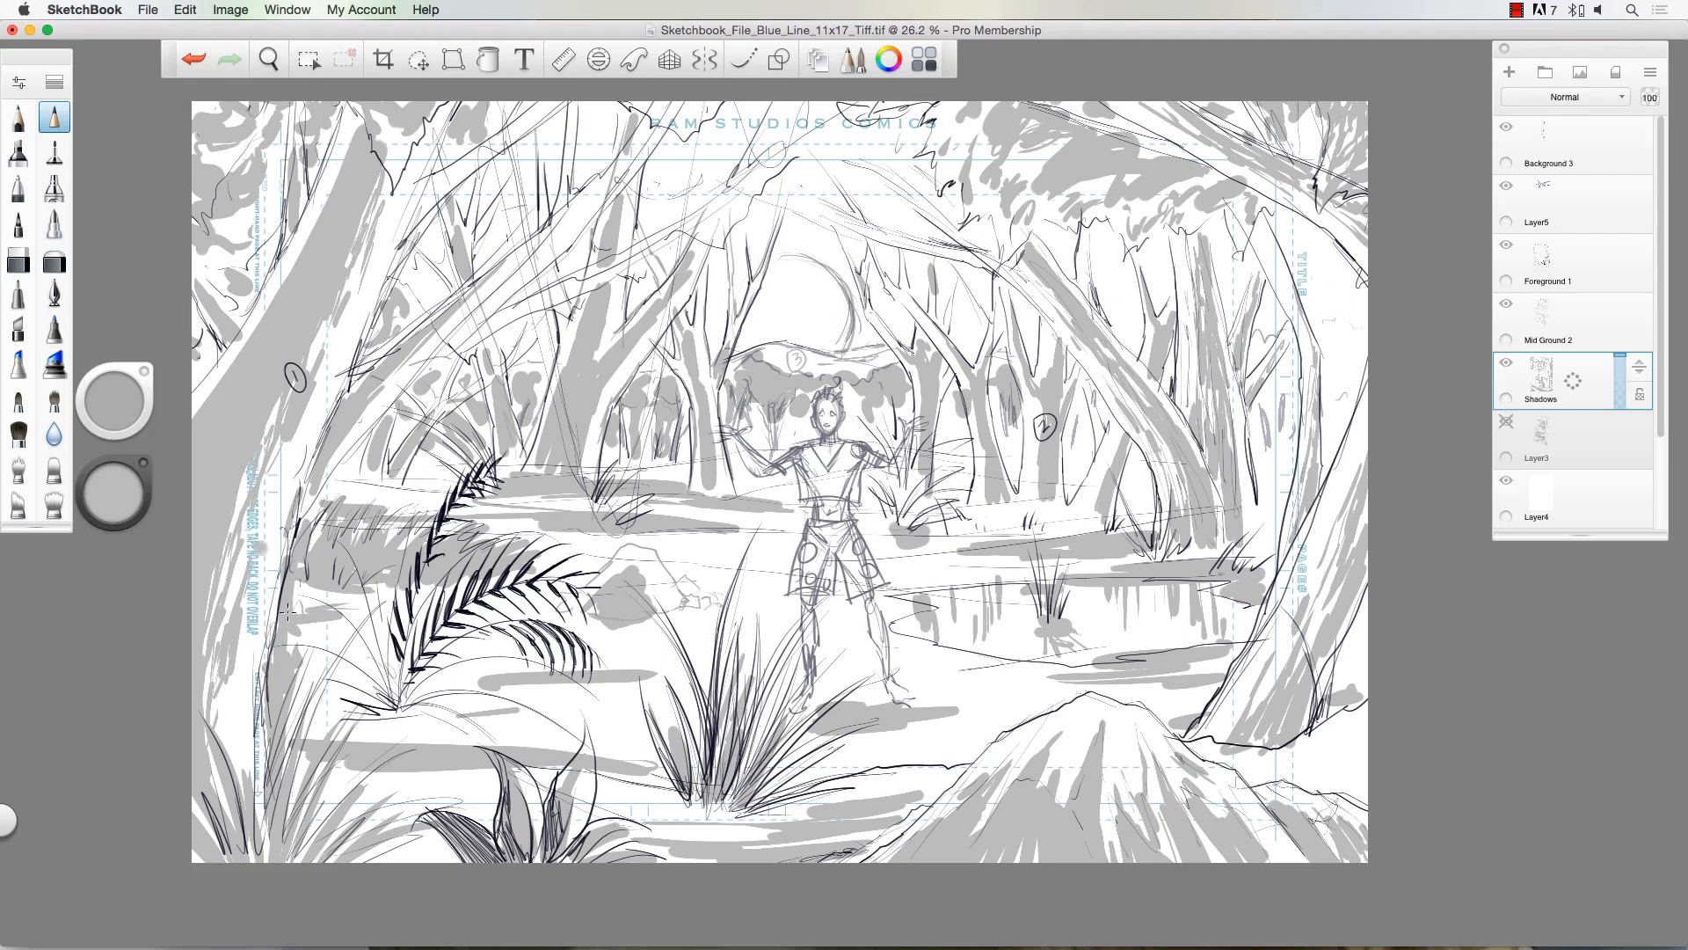
left_click(329, 639)
key("super+z")
mouse_move(649, 622)
left_mouse_down()
mouse_move(686, 623)
mouse_move(563, 625)
mouse_move(677, 633)
mouse_move(649, 637)
mouse_move(580, 602)
mouse_move(528, 609)
mouse_move(672, 607)
mouse_move(647, 601)
left_mouse_up()
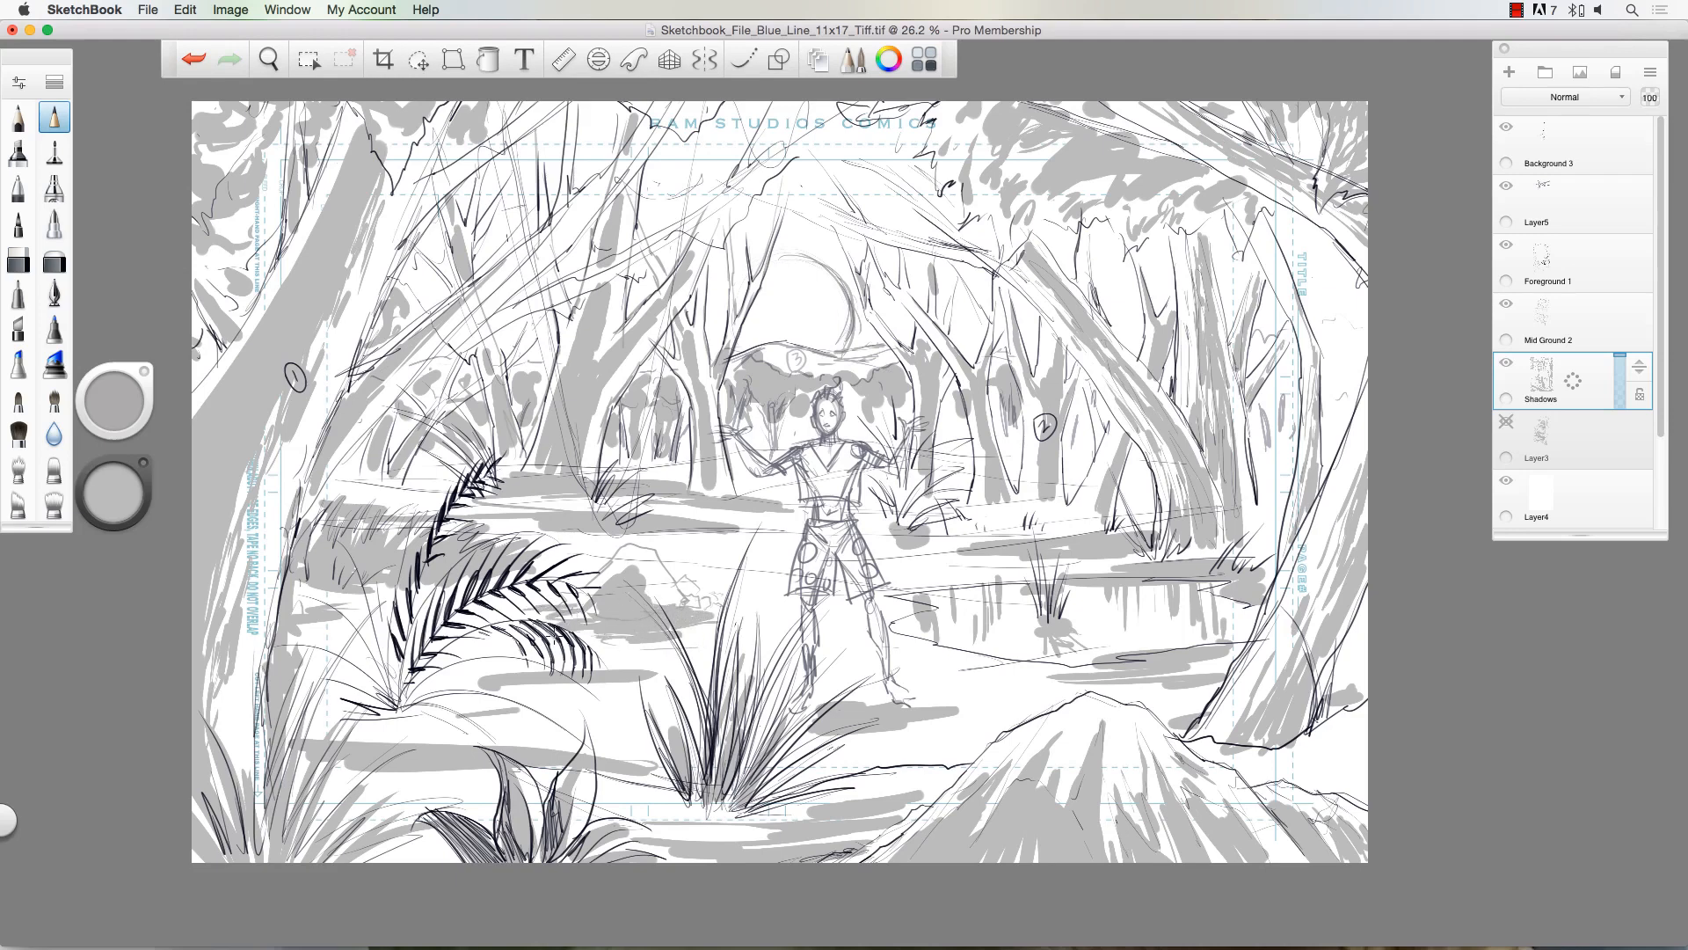
Step: Shade around the fern fronds and fill in the distant trunks and foliage near the page's right edge
mouse_move(466, 643)
left_mouse_down()
mouse_move(387, 642)
mouse_move(479, 640)
left_mouse_up()
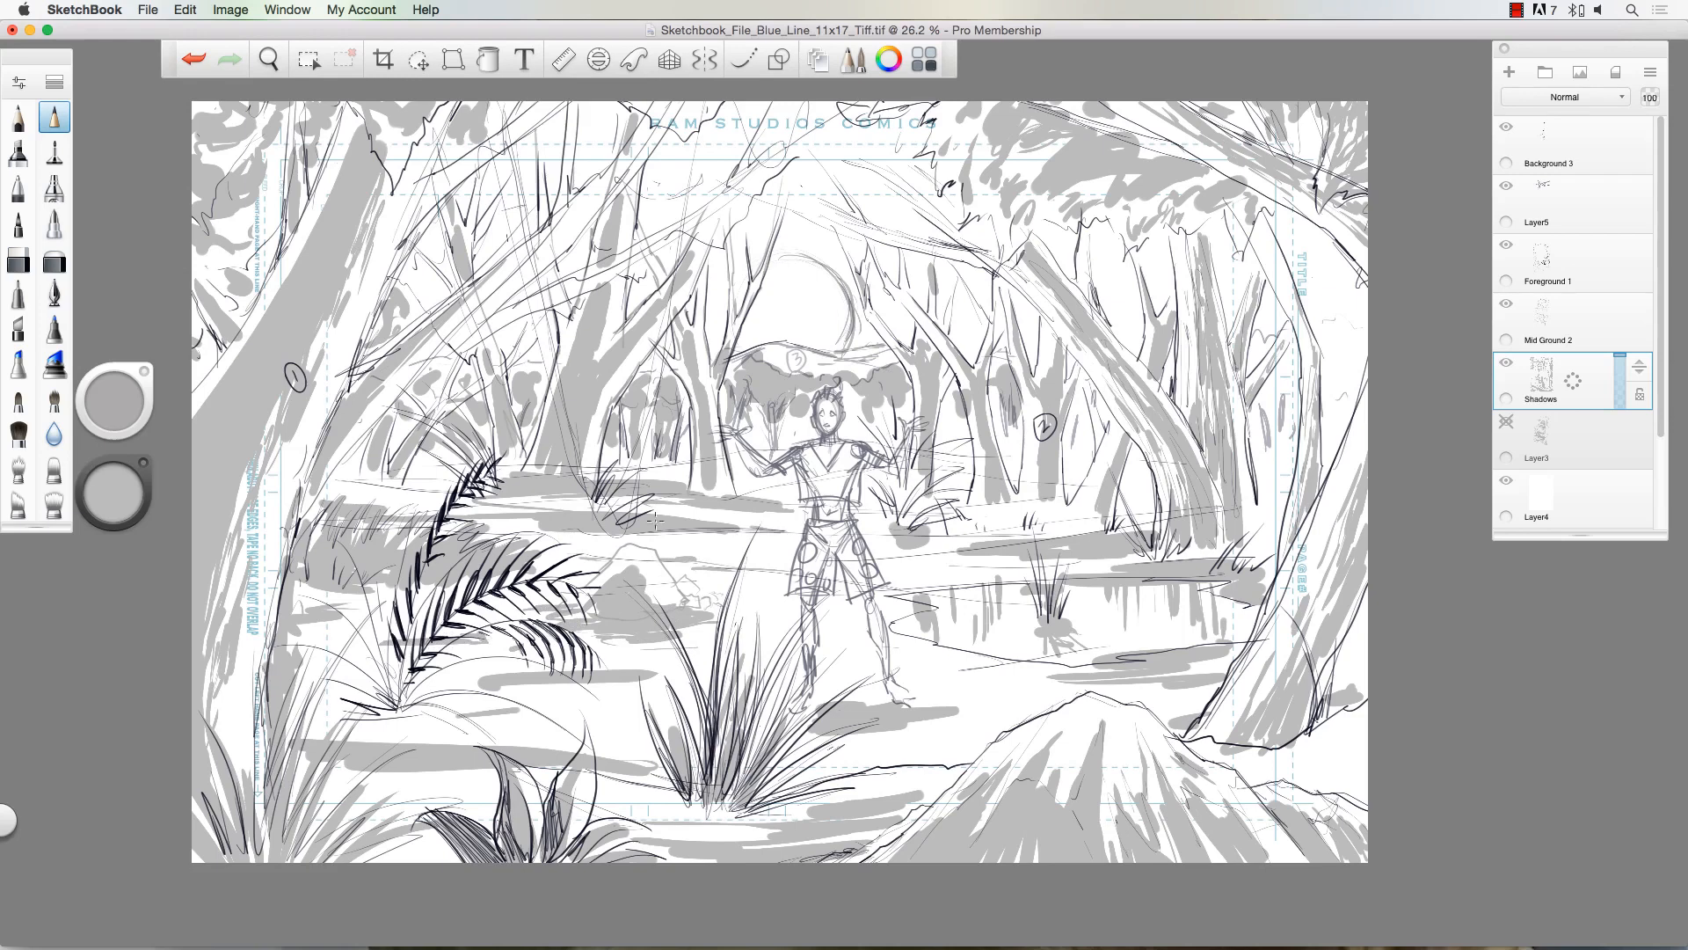
mouse_move(423, 500)
left_mouse_down()
mouse_move(334, 485)
mouse_move(431, 485)
mouse_move(456, 464)
left_mouse_up()
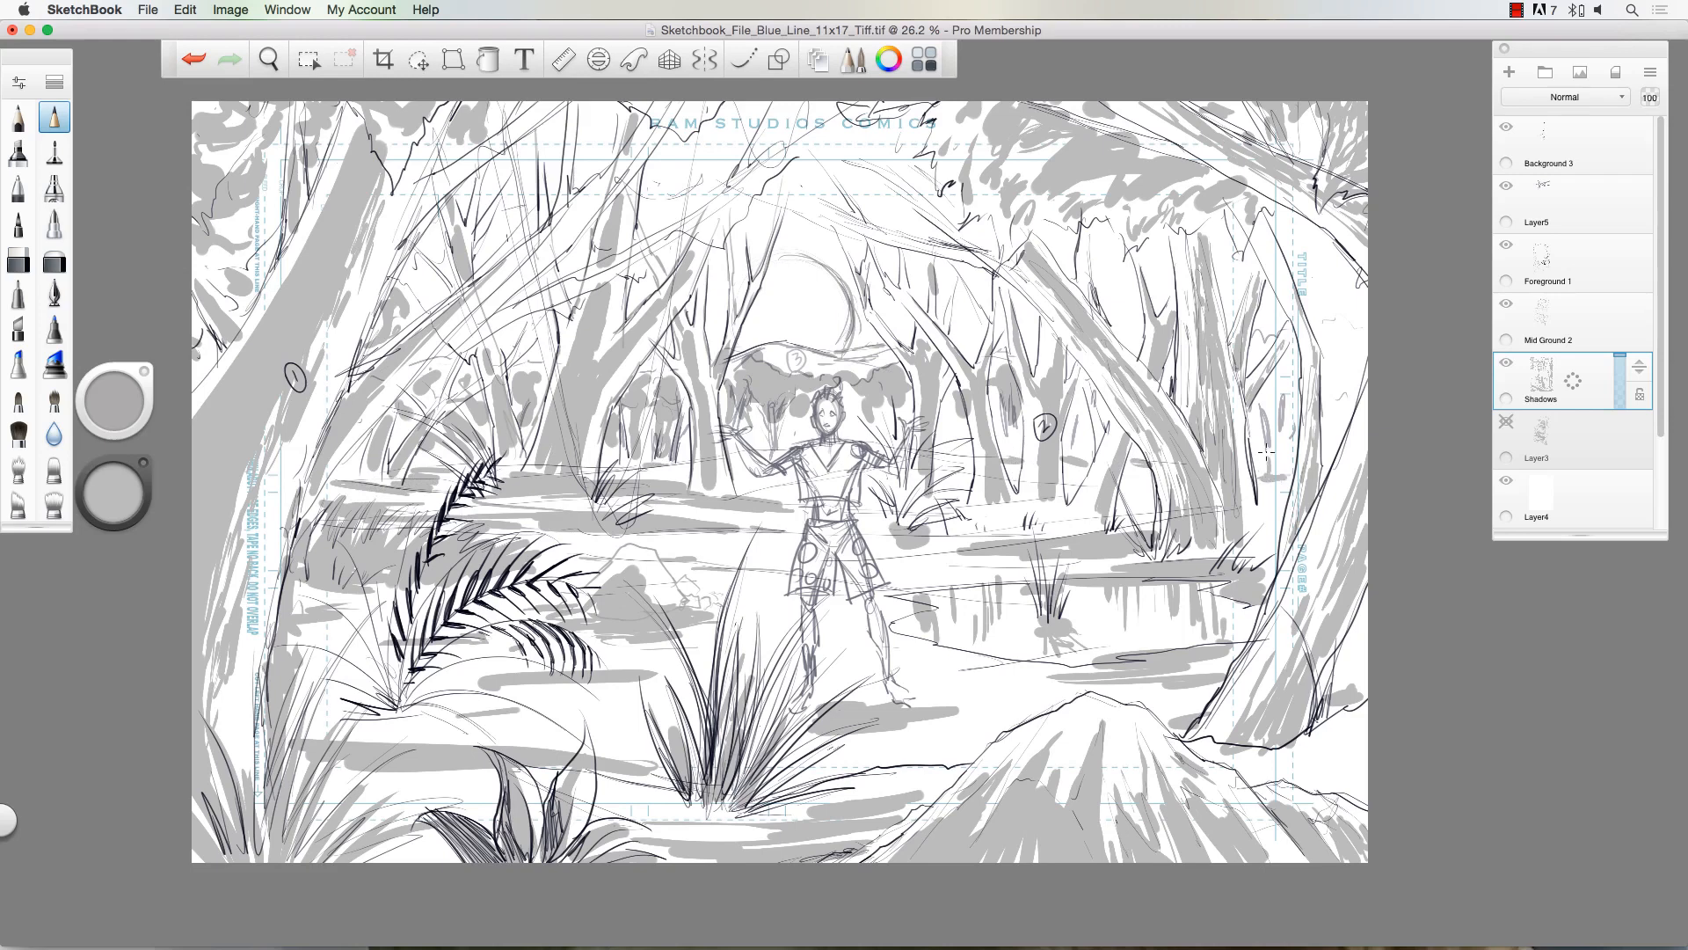
mouse_move(1330, 378)
left_mouse_down()
mouse_move(1346, 388)
mouse_move(1333, 448)
left_mouse_up()
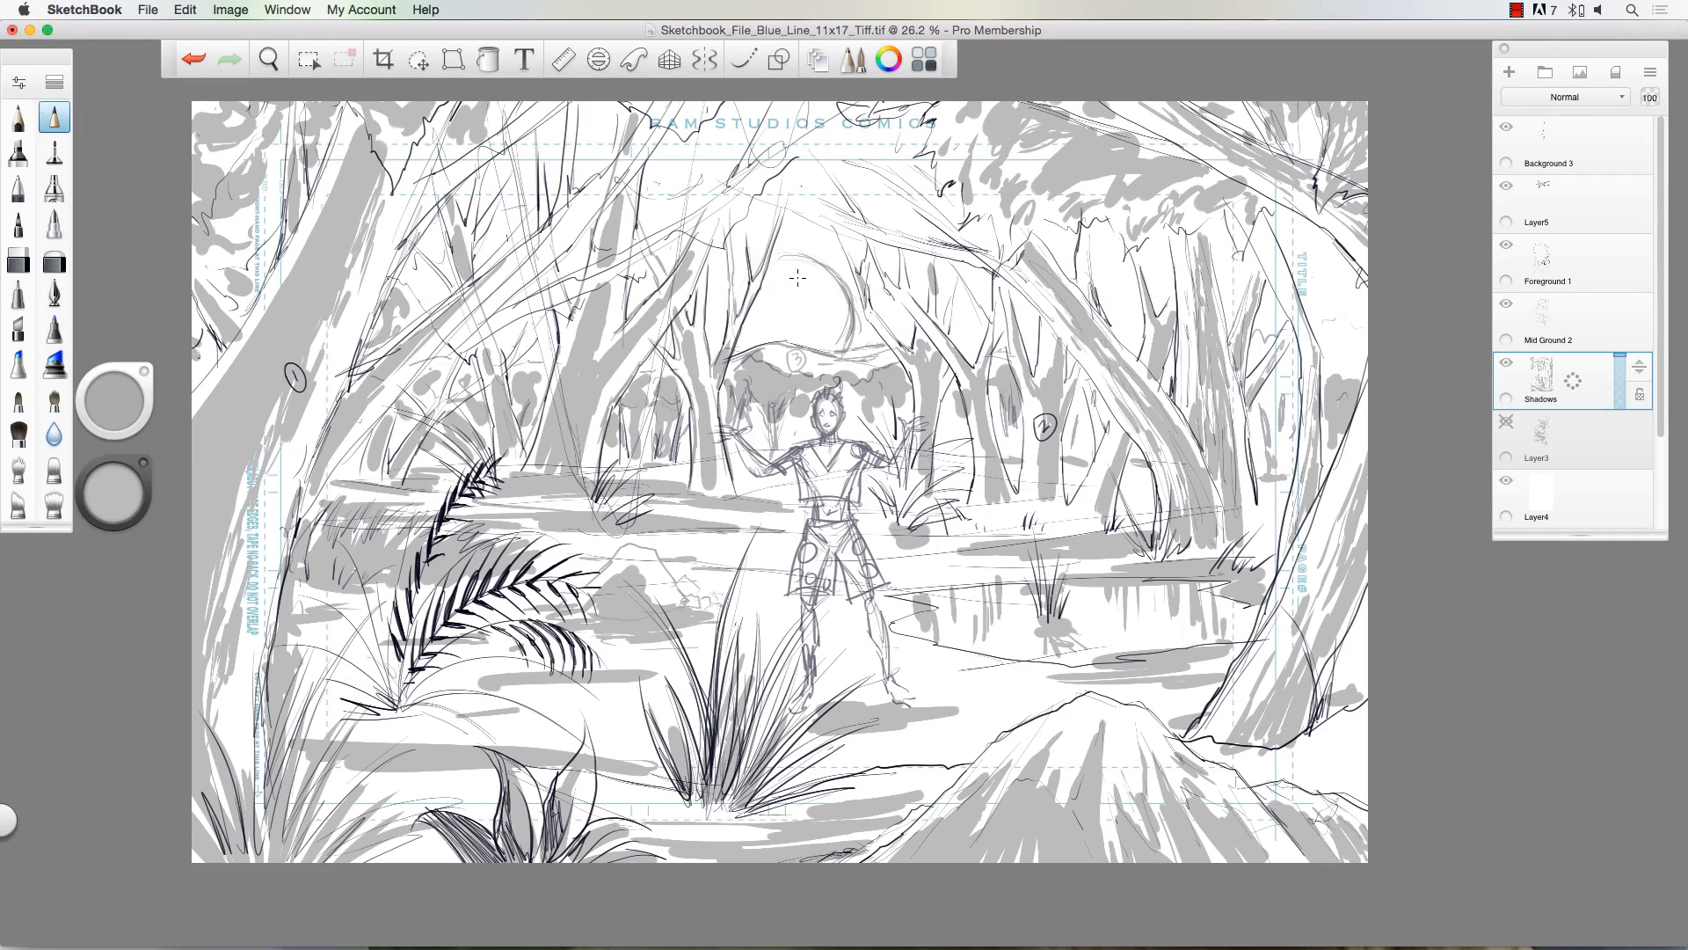
Step: Reduce the brush size, draw small birds in front of the moon and sketch fine detail on the foreground mound's peak
key("bracketleft")
key("bracketleft")
key("bracketleft")
key("bracketleft")
key("bracketleft")
left_click_drag(798, 312, 810, 309)
key("super+z")
key("bracketleft")
left_click(779, 304)
left_click_drag(1104, 744, 1133, 758)
Step: Enlarge the brush again and add gray strokes in the sky along the moon's right side
key("bracketright")
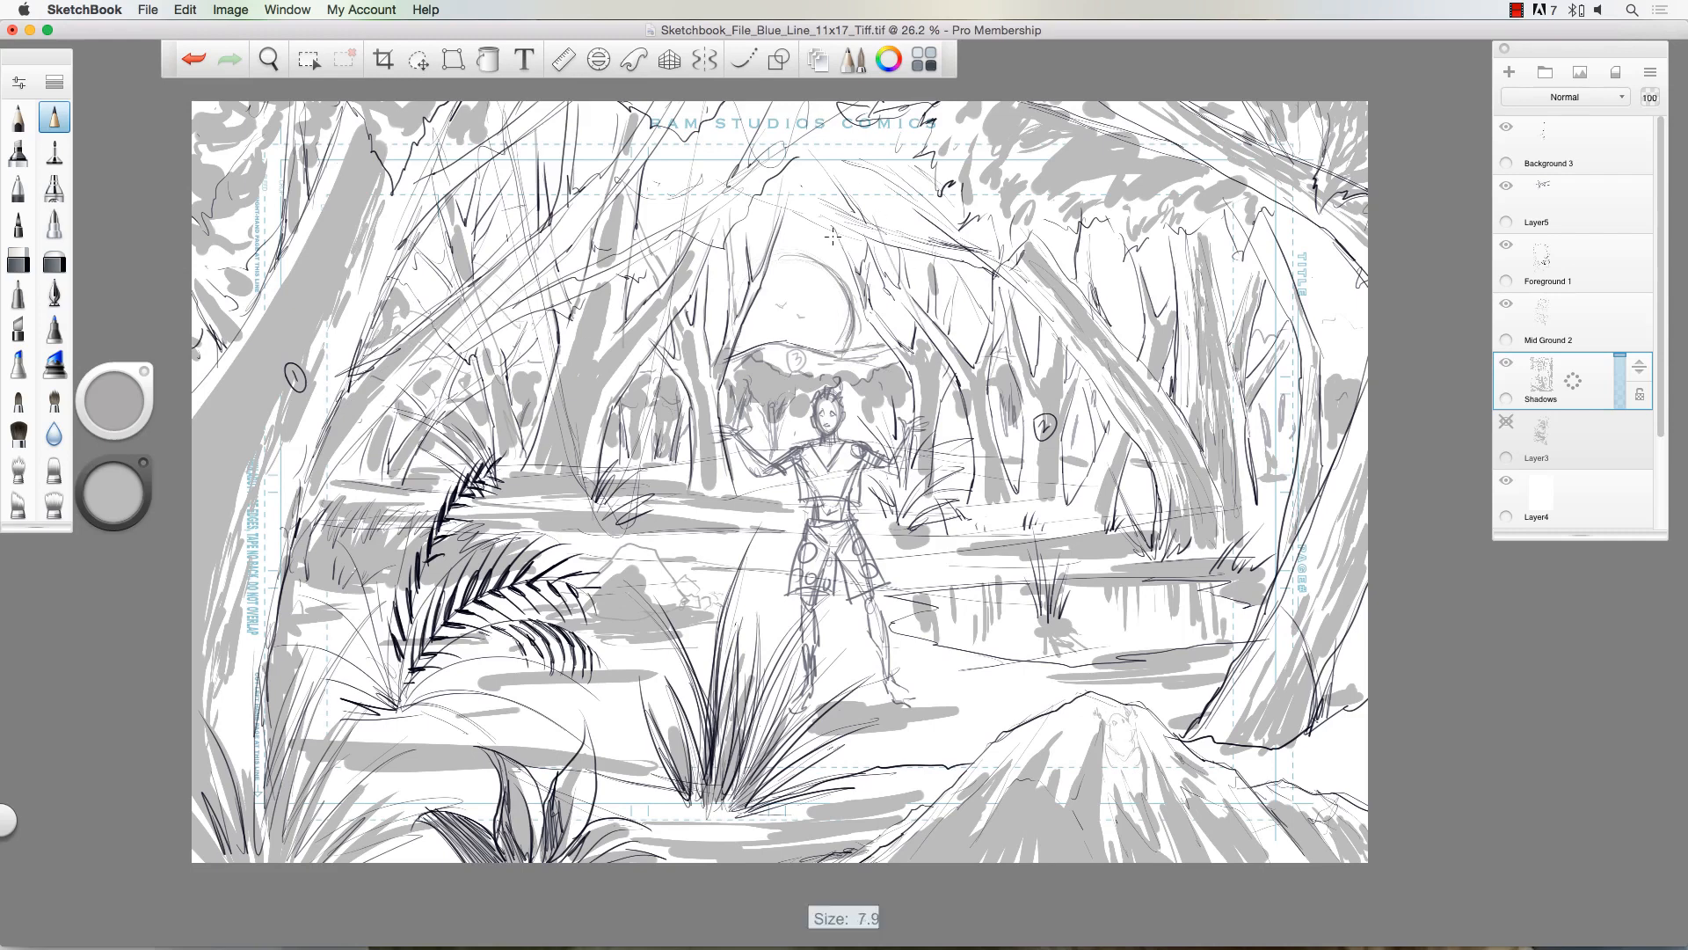
key("bracketright")
key("bracketright")
key("bracketright")
key("bracketright")
key("bracketright")
key("bracketright")
key("bracketright")
key("bracketright")
left_click_drag(821, 211, 876, 345)
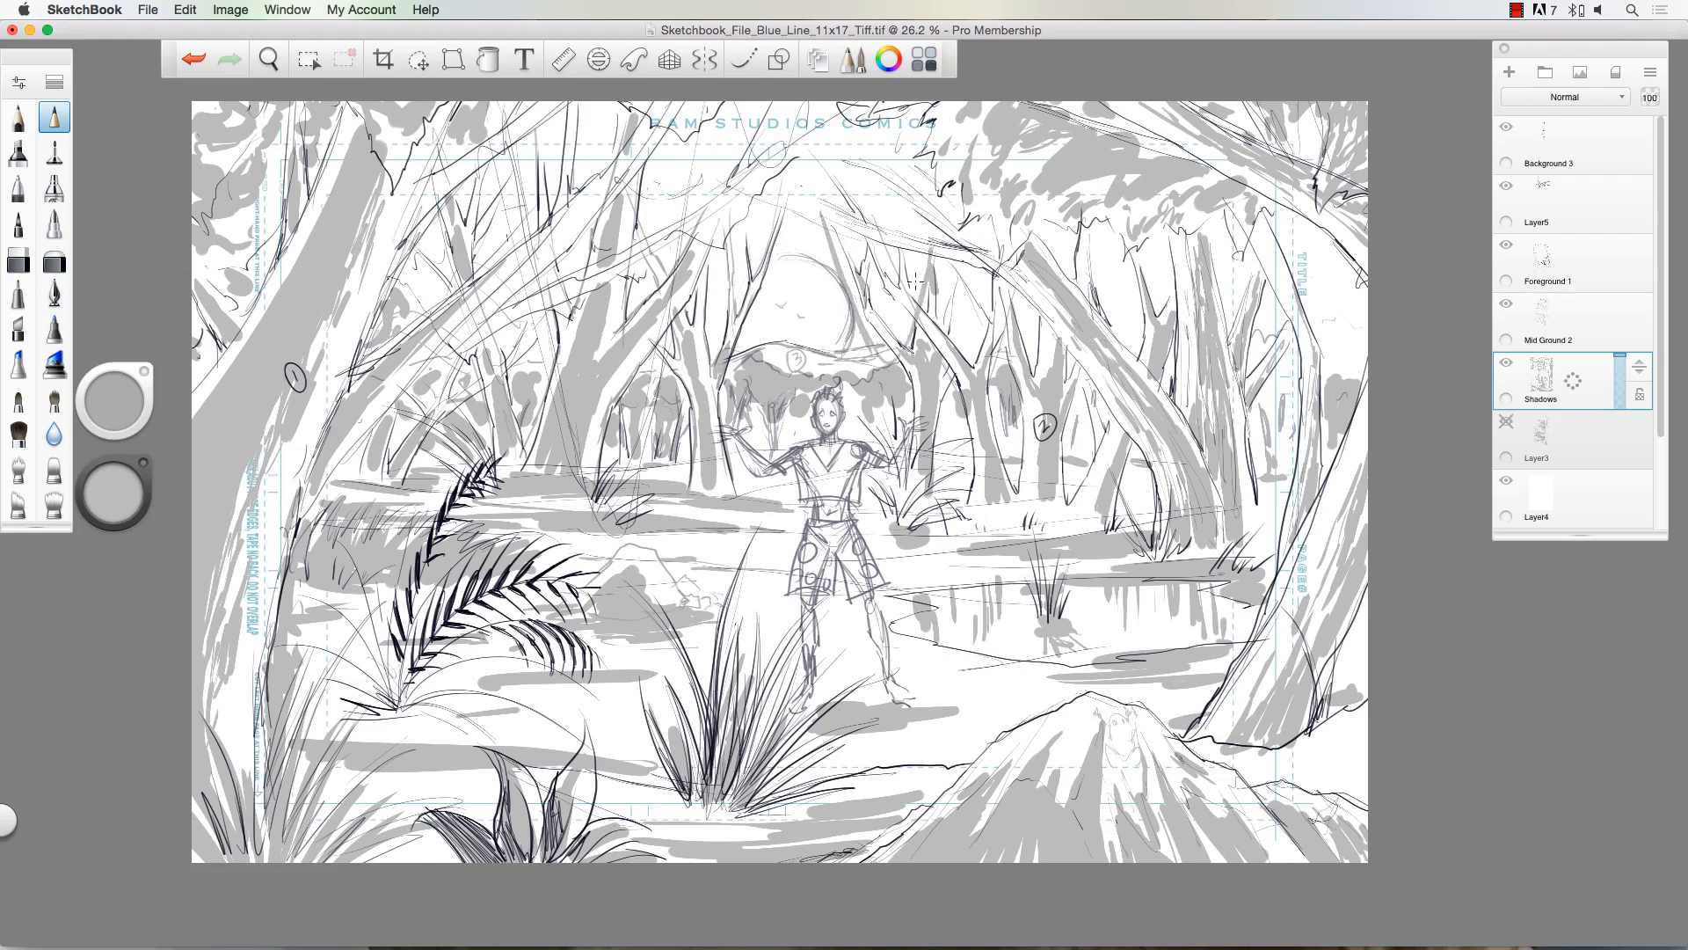
Step: Enlarge the brush and add gray strokes among the trees near the page's right edge, above the moon and between the left trees
key("bracketright")
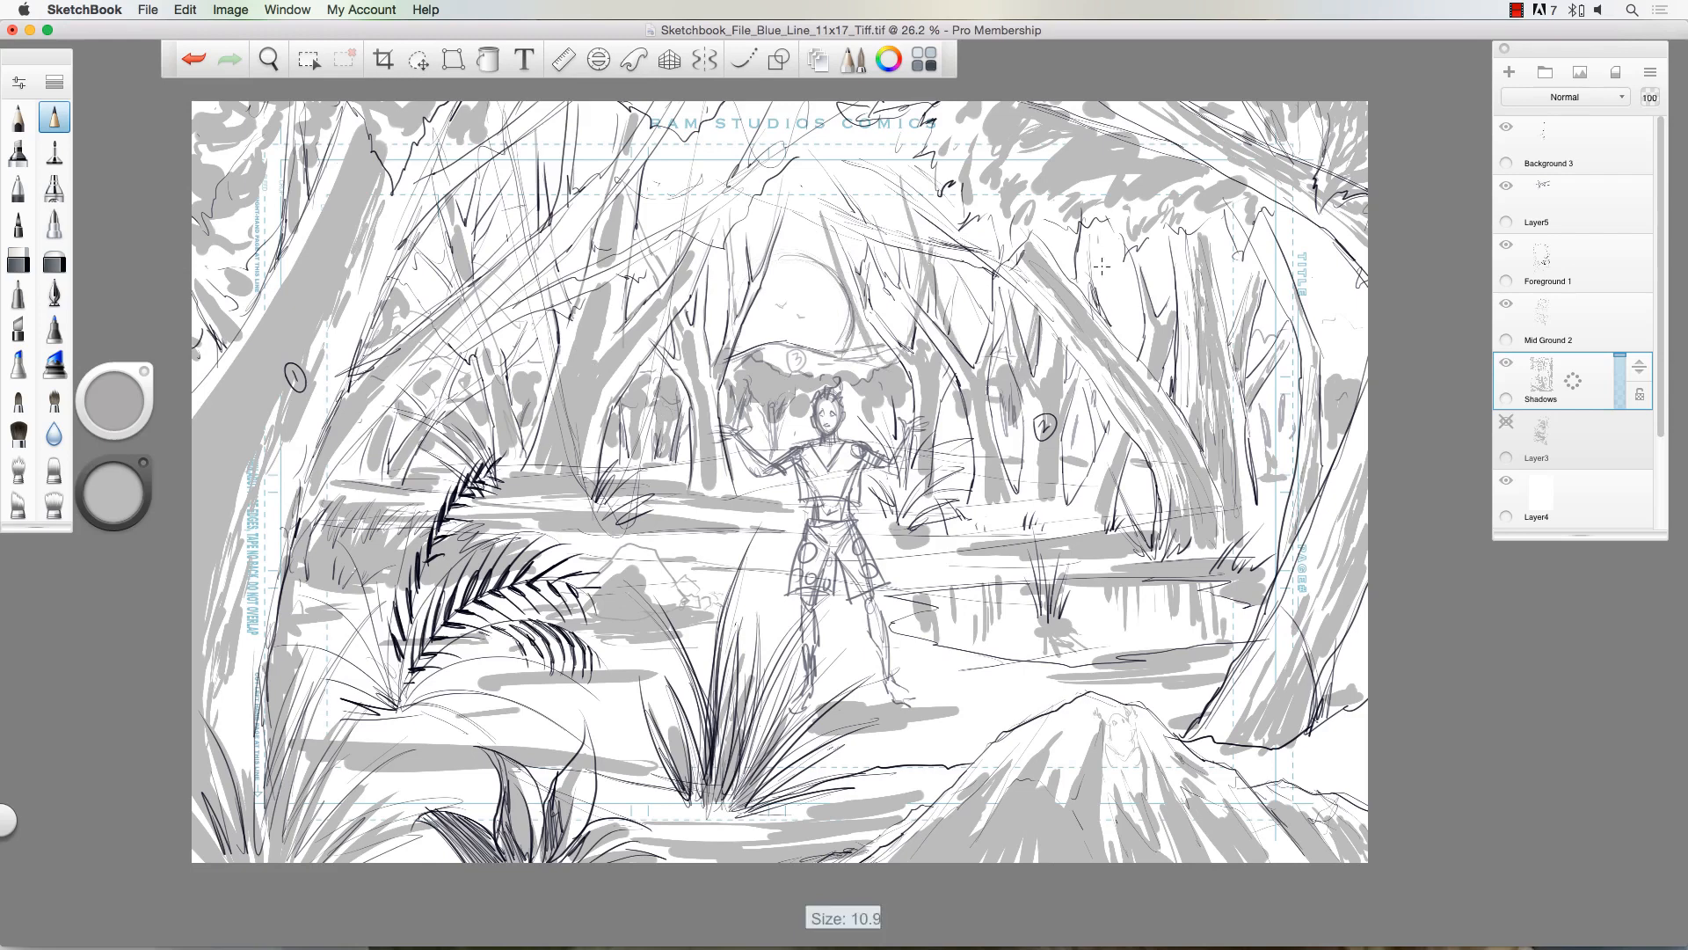
left_click_drag(1262, 263, 1291, 395)
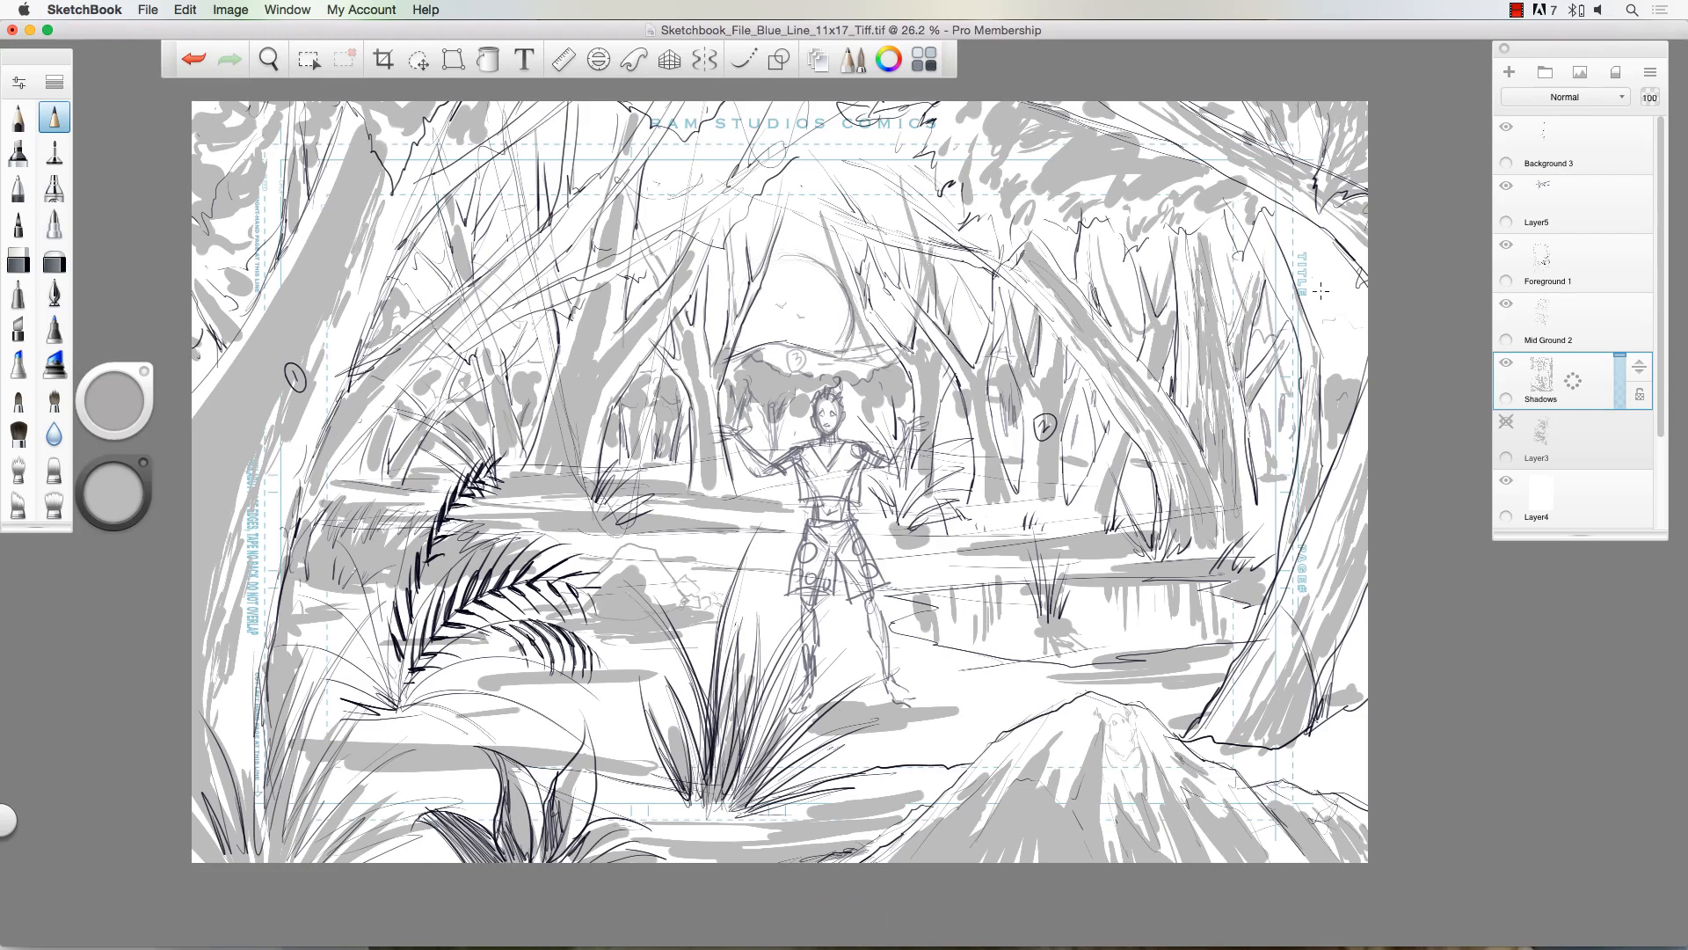
mouse_move(1346, 224)
left_mouse_down()
mouse_move(1330, 325)
mouse_move(1341, 255)
left_mouse_up()
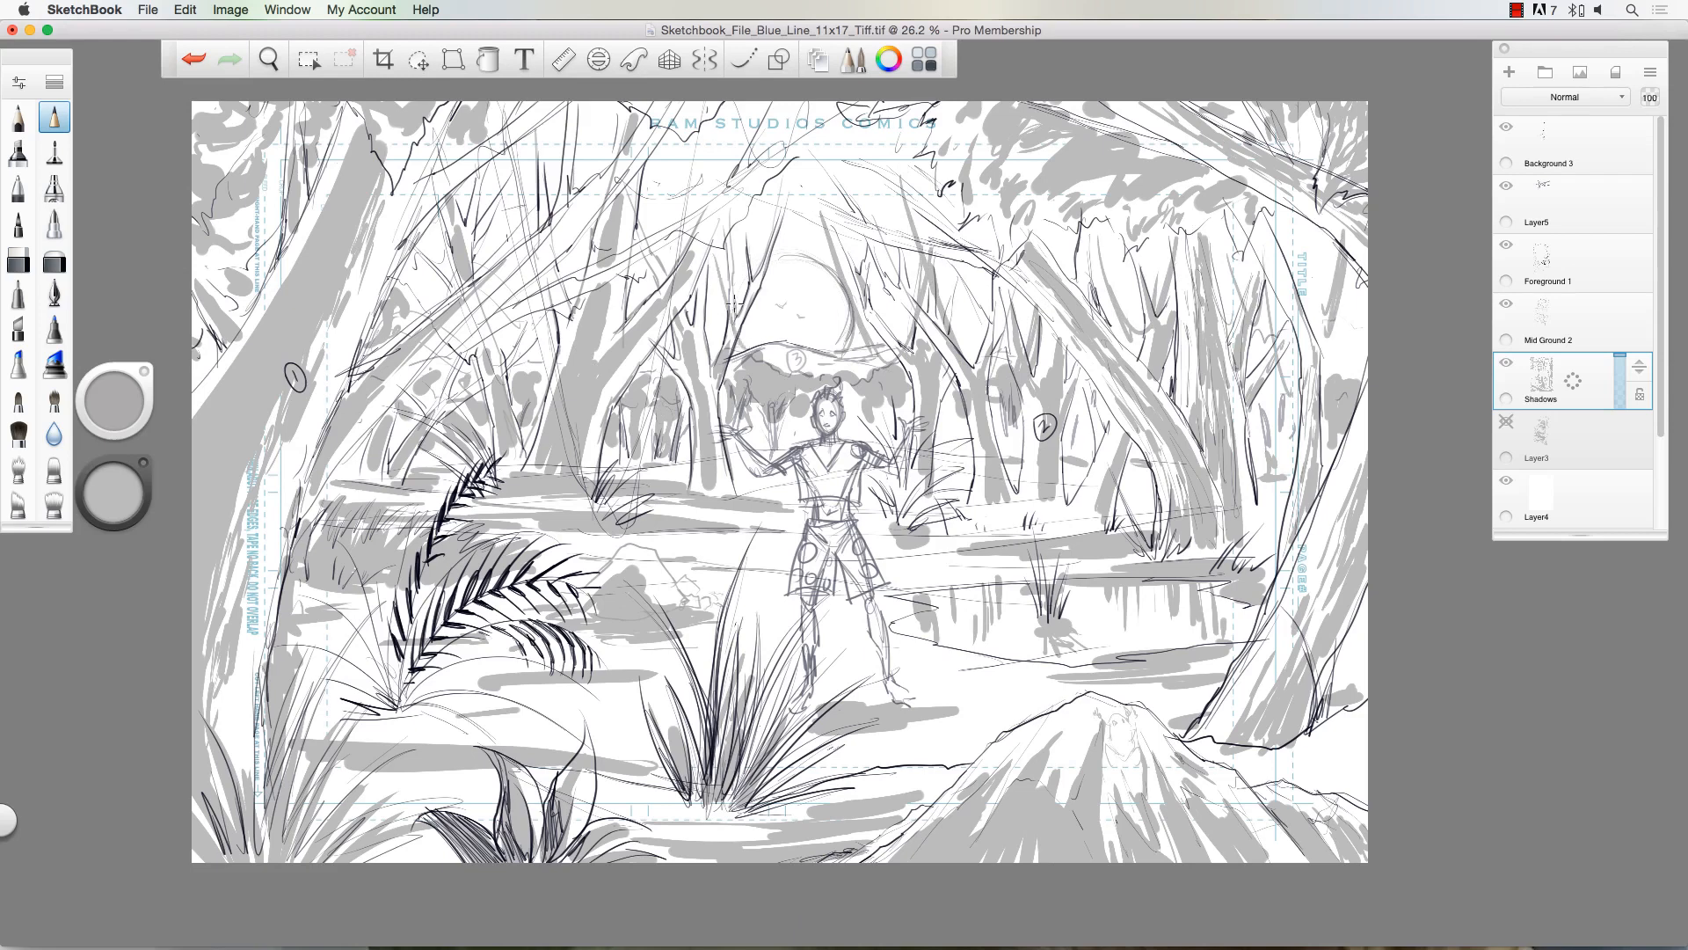
left_click_drag(820, 153, 791, 188)
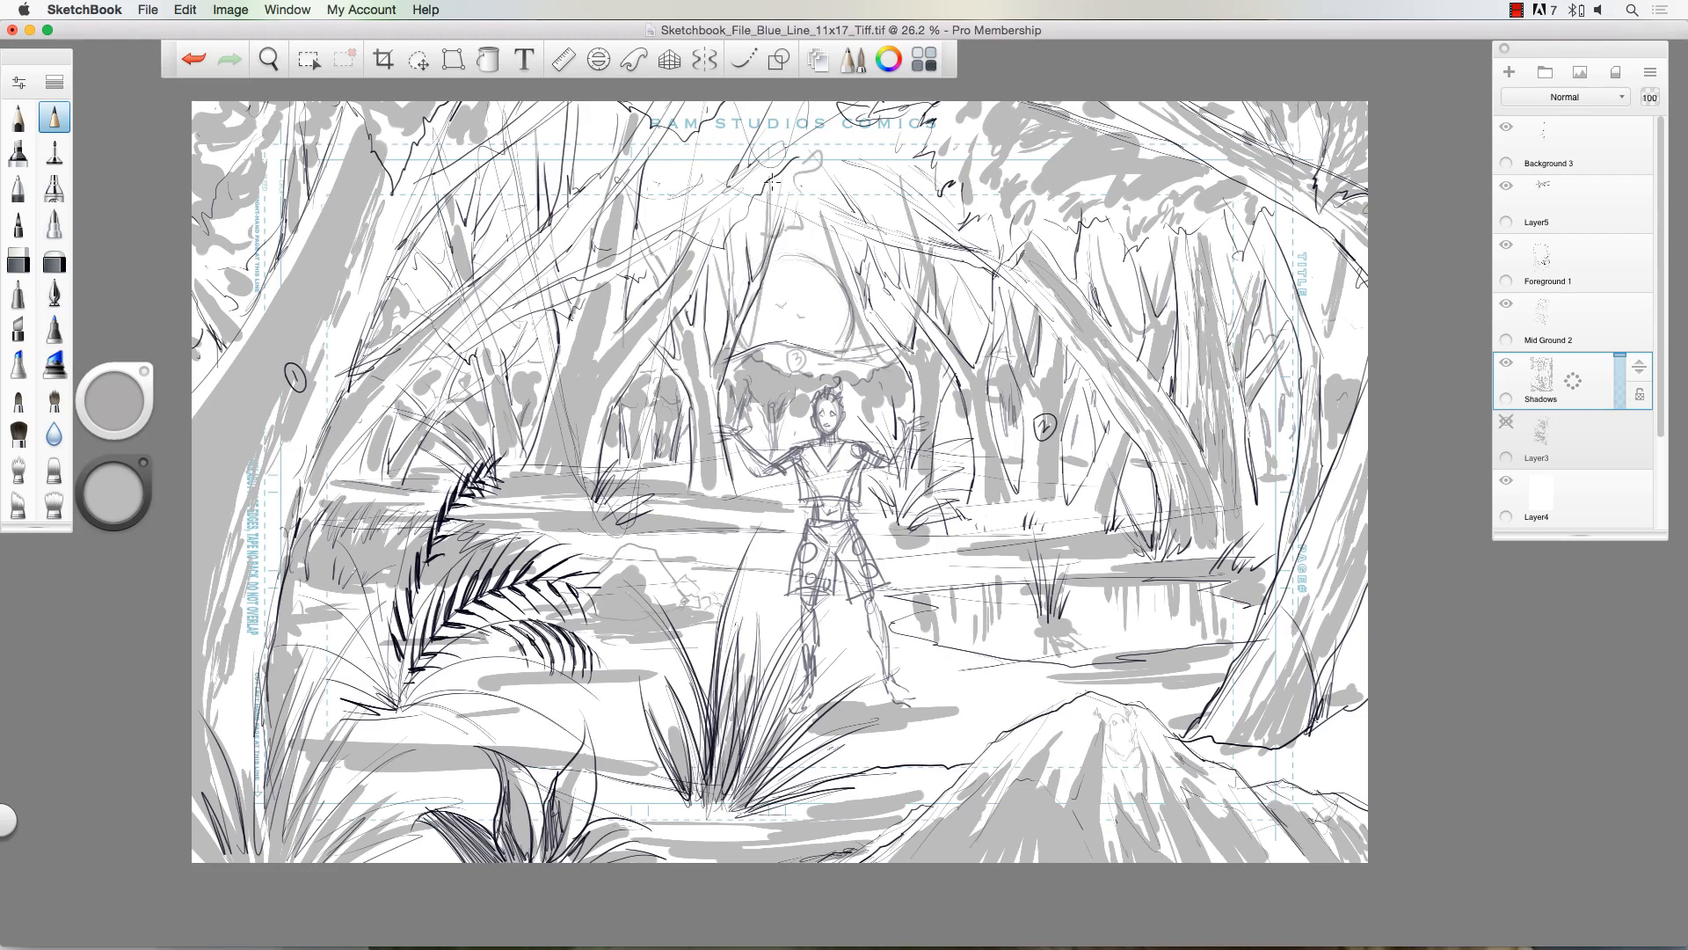
left_click_drag(542, 310, 531, 362)
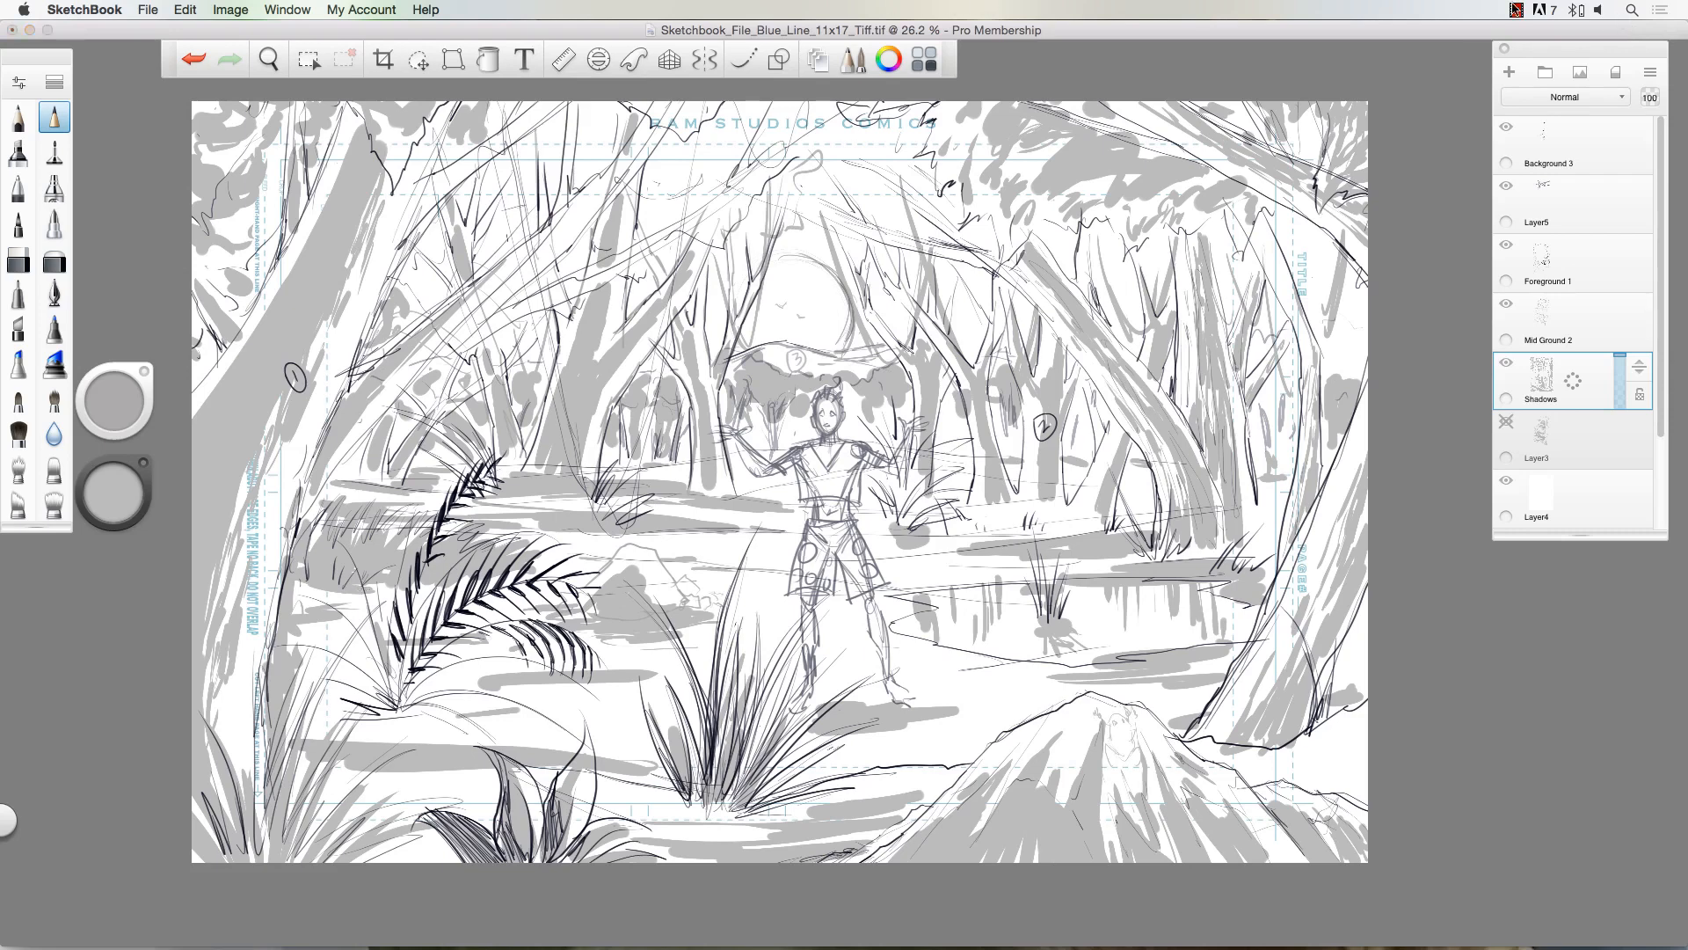
left_click(1517, 12)
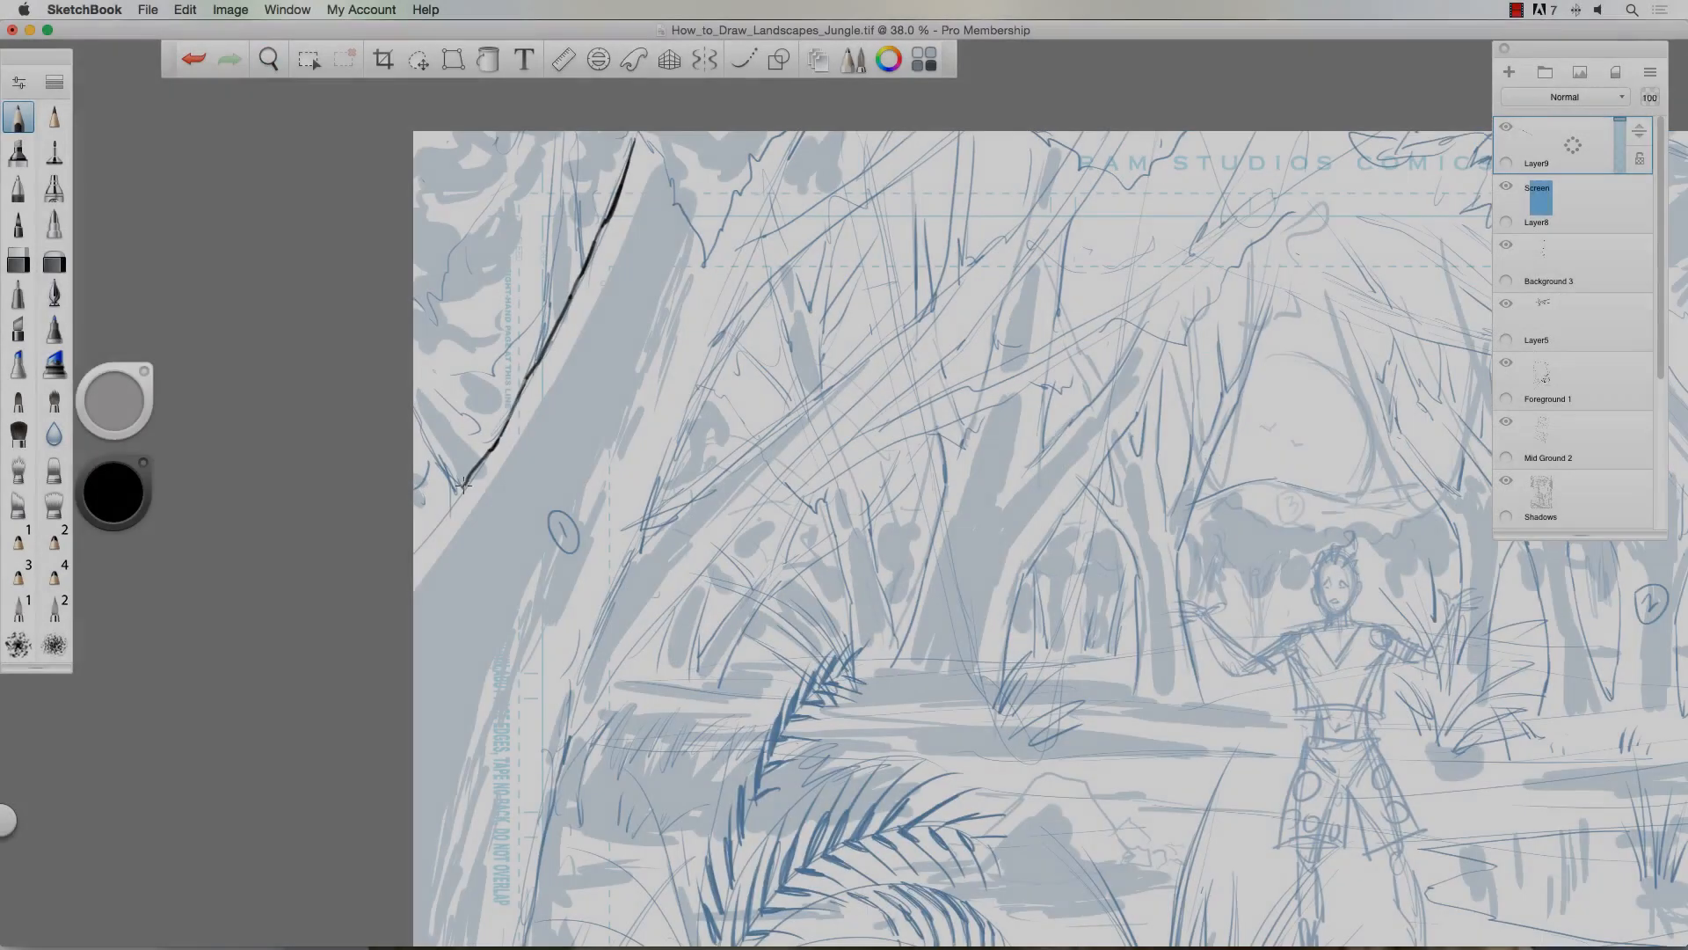
Step: Ink in black the large left trunk's upper edge and the first branches rising from it
left_click_drag(568, 132, 534, 365)
left_click_drag(809, 132, 758, 242)
left_click_drag(950, 131, 757, 242)
left_click_drag(748, 316, 646, 532)
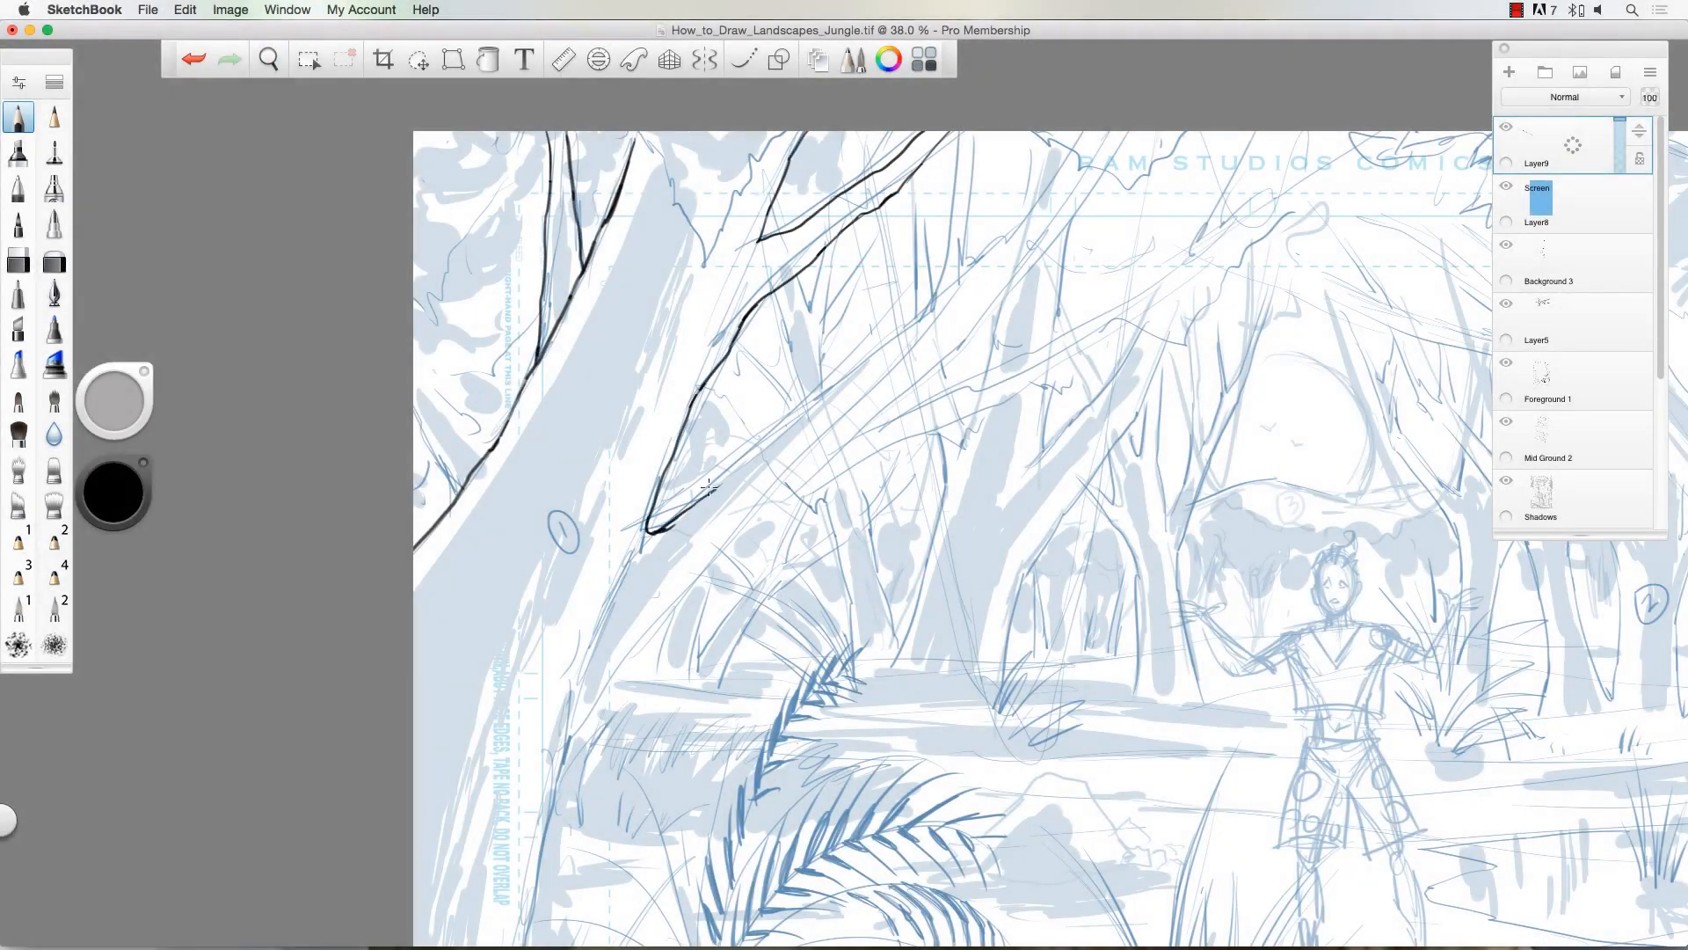
Step: Ink the trunk's right edge and the long branches that fork up and across toward the page's upper centre
left_click_drag(563, 765, 771, 502)
left_click_drag(774, 501, 1042, 387)
mouse_move(848, 433)
left_mouse_down()
mouse_move(1040, 349)
mouse_move(1226, 211)
left_mouse_up()
left_click_drag(1200, 253, 1266, 132)
left_click_drag(1214, 282, 1380, 131)
mouse_move(831, 431)
left_mouse_down()
mouse_move(972, 329)
mouse_move(985, 132)
left_mouse_up()
left_click_drag(967, 343, 1090, 132)
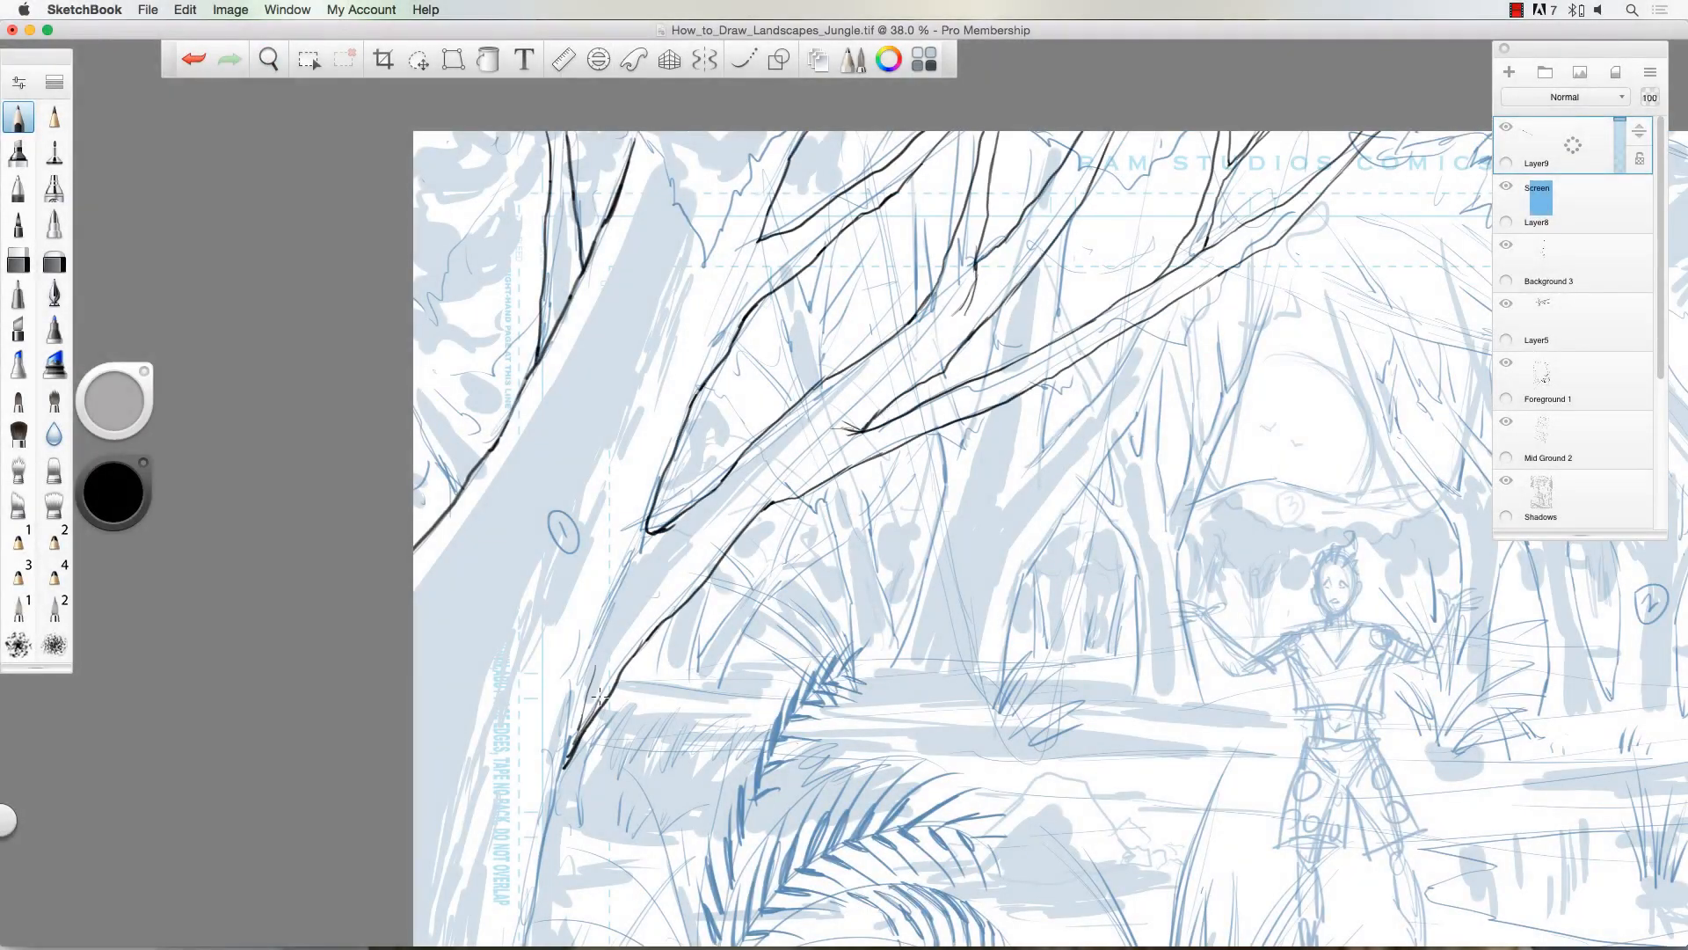
left_click_drag(748, 483, 607, 712)
left_click_drag(580, 279, 568, 177)
left_click_drag(640, 137, 704, 264)
left_click_drag(705, 264, 796, 134)
left_click_drag(640, 132, 653, 163)
key("super+z")
key("super+z")
key("super+z")
key("super+z")
Step: Ink bark contours along the upper branch and down the left trunk's shadow edge
mouse_move(760, 244)
left_mouse_down()
mouse_move(744, 319)
mouse_move(924, 167)
left_mouse_up()
mouse_move(652, 175)
left_mouse_down()
mouse_move(491, 489)
mouse_move(415, 580)
left_mouse_up()
left_click_drag(670, 294, 467, 781)
scroll(618, 528, "down", 3)
left_click_drag(533, 494, 486, 716)
Step: Ink the curved grass blades of the clump at the base of the left trunk
mouse_move(510, 862)
left_mouse_down()
mouse_move(466, 711)
mouse_move(492, 691)
left_mouse_up()
left_click_drag(540, 781, 658, 662)
mouse_move(547, 768)
left_mouse_down()
mouse_move(573, 708)
mouse_move(693, 584)
left_mouse_up()
mouse_move(557, 861)
left_mouse_down()
mouse_move(716, 753)
mouse_move(763, 849)
left_mouse_up()
mouse_move(599, 862)
left_mouse_down()
mouse_move(763, 819)
mouse_move(730, 863)
left_mouse_up()
left_click_drag(595, 841, 616, 682)
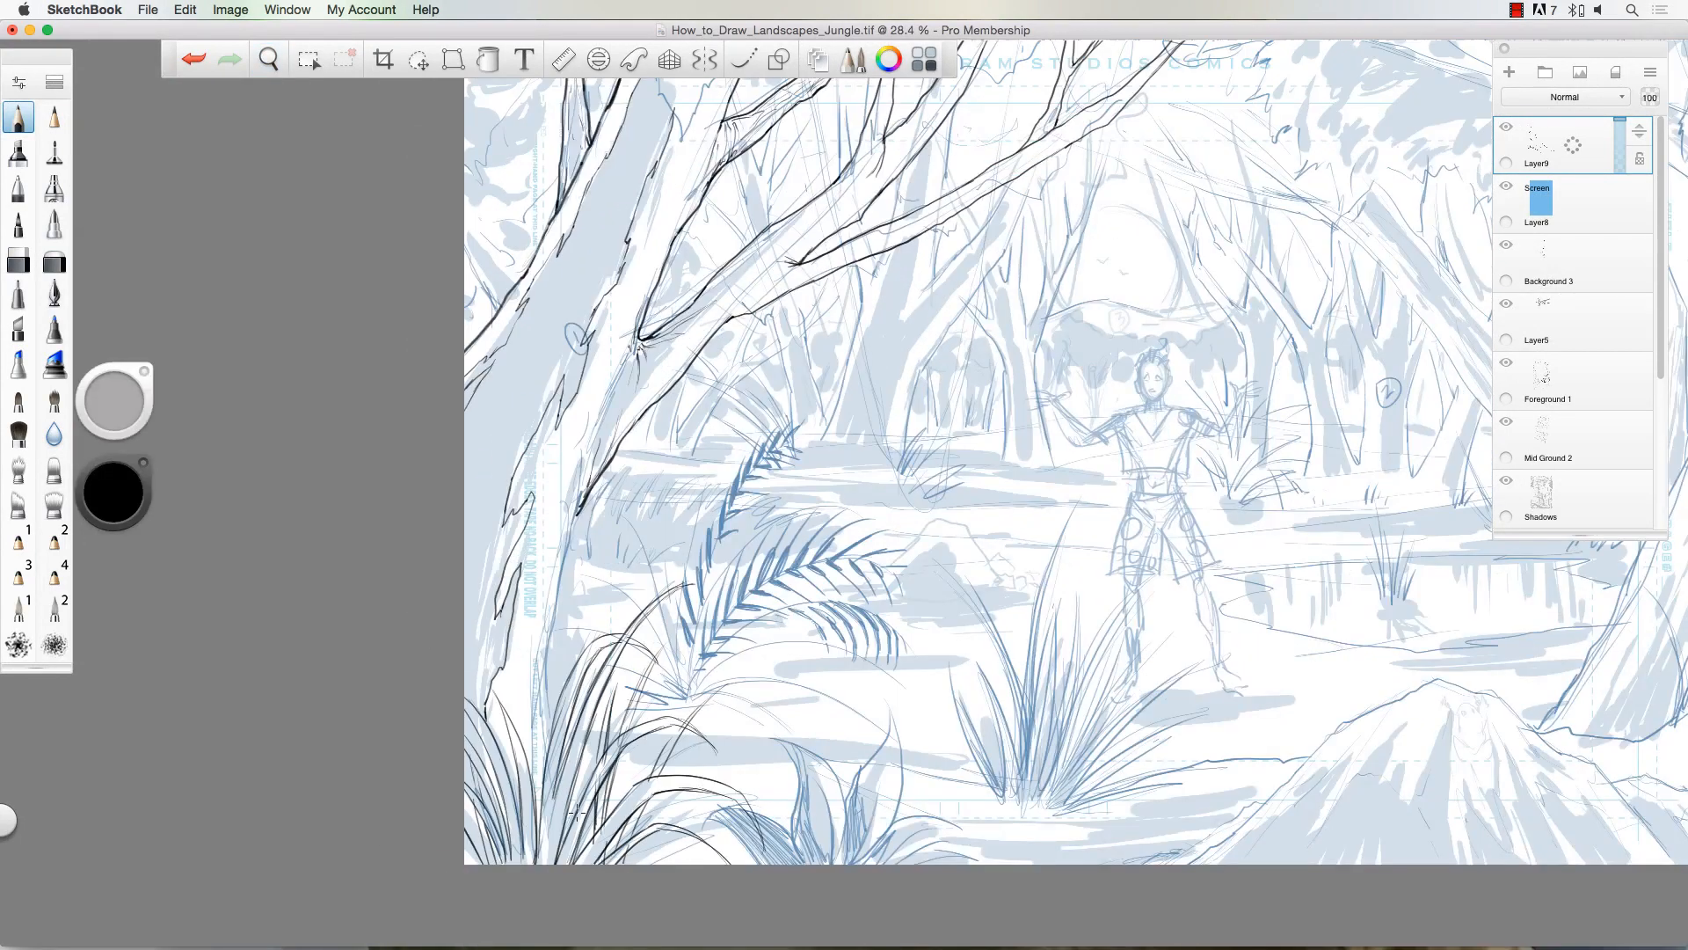
left_click_drag(540, 778, 466, 645)
mouse_move(577, 515)
left_mouse_down()
mouse_move(538, 818)
mouse_move(492, 704)
left_mouse_up()
mouse_move(533, 864)
left_mouse_down()
mouse_move(508, 716)
mouse_move(470, 743)
left_mouse_up()
mouse_move(563, 864)
left_mouse_down()
mouse_move(585, 682)
mouse_move(607, 758)
left_mouse_up()
left_click_drag(616, 860, 600, 743)
Step: Add bark lines to the left trunk and its branches, and undo the jagged line near the trunk's top
left_click_drag(615, 395, 694, 653)
left_click_drag(765, 544, 971, 364)
left_click_drag(974, 246, 954, 377)
left_click_drag(727, 246, 759, 316)
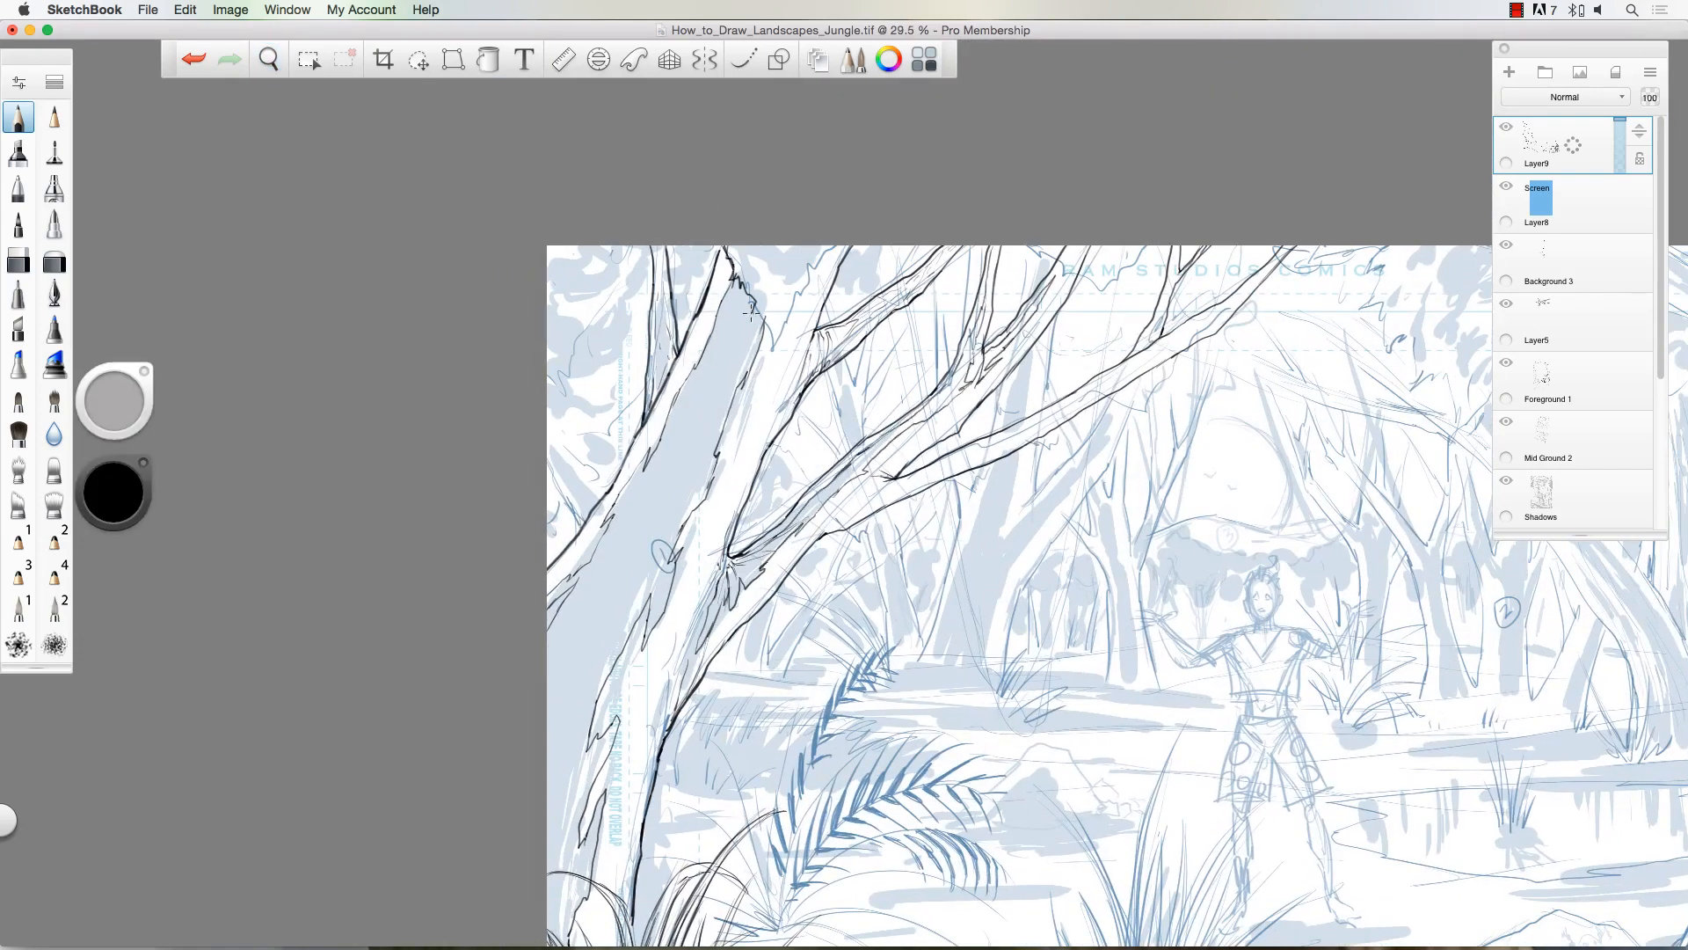
key("super+z")
Step: Ink rough bark texture down the middle of the left trunk, from the upper fork to the lower trunk
scroll(733, 299, "up", 1)
mouse_move(834, 246)
left_mouse_down()
mouse_move(799, 327)
mouse_move(705, 341)
left_mouse_up()
left_click_drag(749, 362, 655, 617)
left_click_drag(652, 608, 575, 747)
left_click_drag(643, 637, 590, 796)
left_click_drag(675, 629, 626, 748)
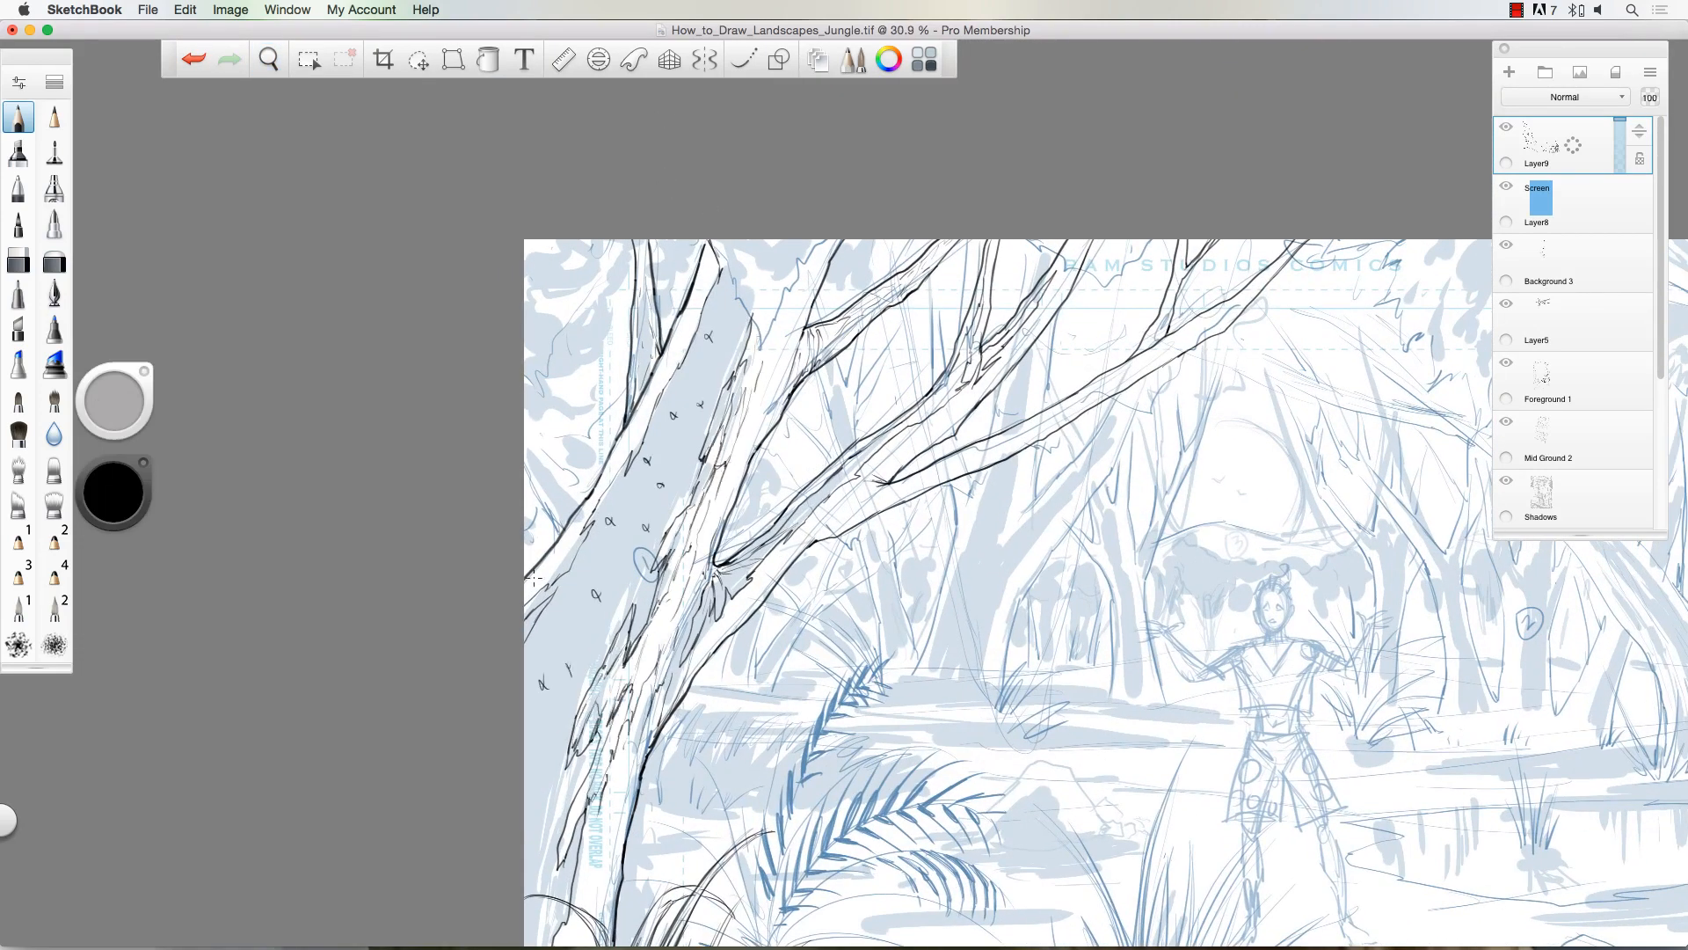
Step: Hatch the shadow area of the left trunk with dense diagonal lines from the top down to the grass
left_click_drag(733, 286, 695, 348)
mouse_move(747, 325)
left_mouse_down()
mouse_move(651, 453)
mouse_move(563, 633)
mouse_move(528, 879)
left_mouse_up()
left_click_drag(651, 616, 591, 796)
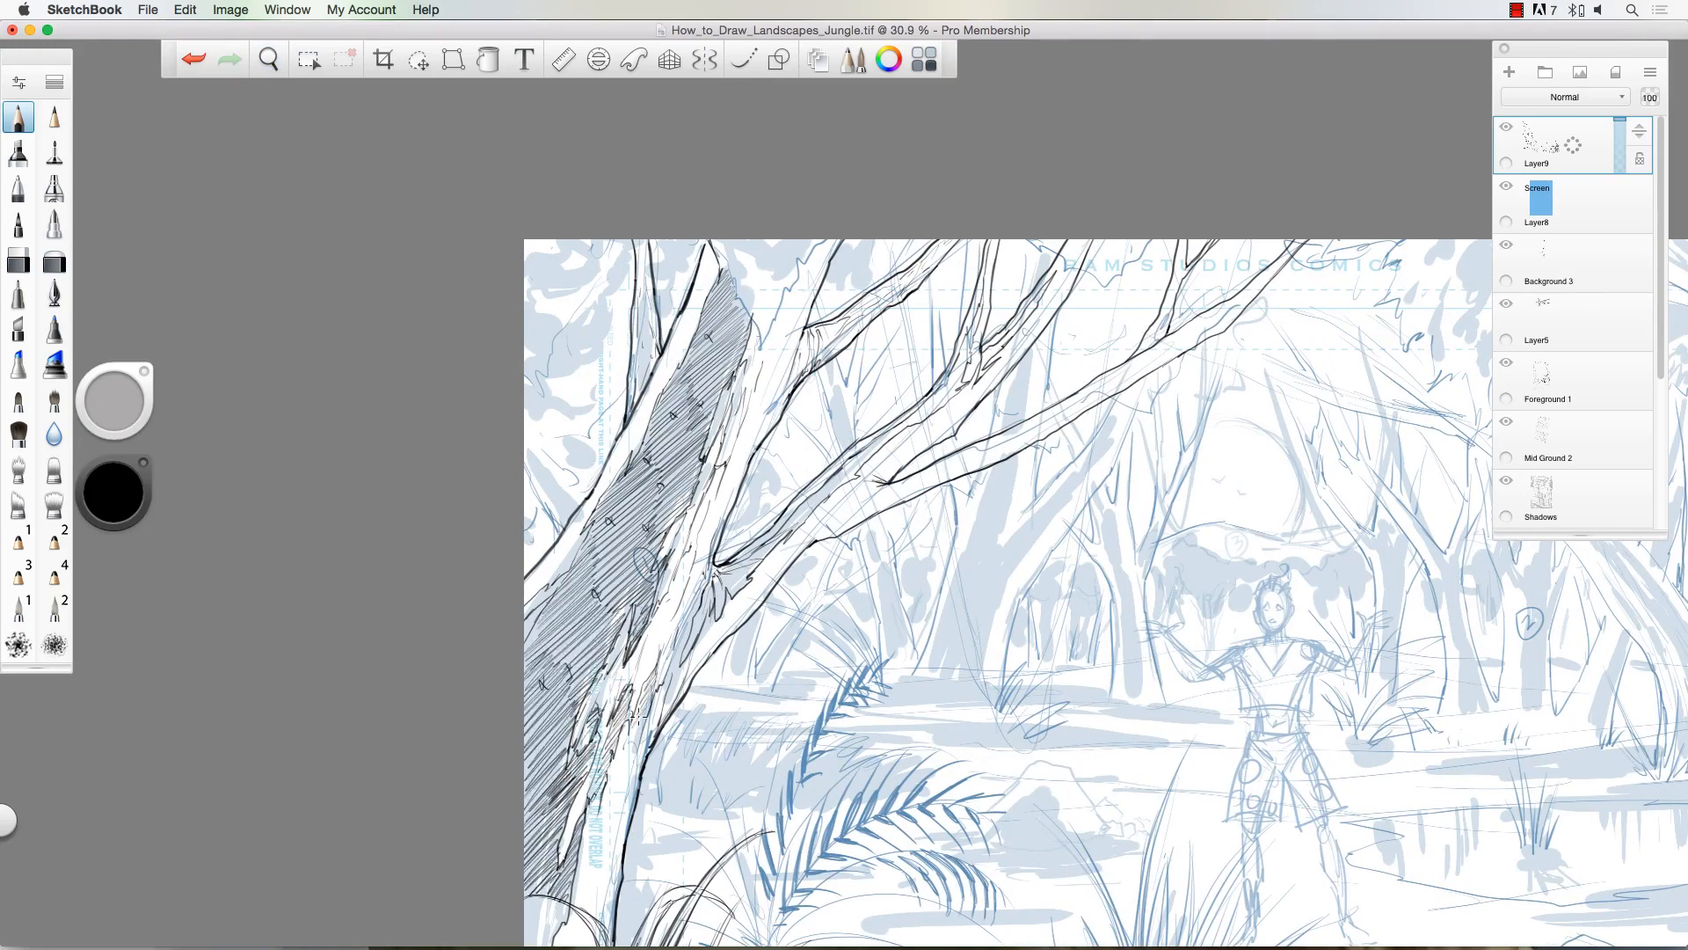
Step: Add bark detail and shading strokes at the trunk's fork, upper branches, left edge and lower section
left_click_drag(751, 572, 695, 642)
mouse_move(774, 369)
left_mouse_down()
mouse_move(739, 479)
mouse_move(823, 330)
left_mouse_up()
left_click_drag(809, 365, 950, 239)
left_click_drag(709, 248, 692, 330)
left_click_drag(663, 392, 525, 618)
left_click_drag(640, 656, 603, 711)
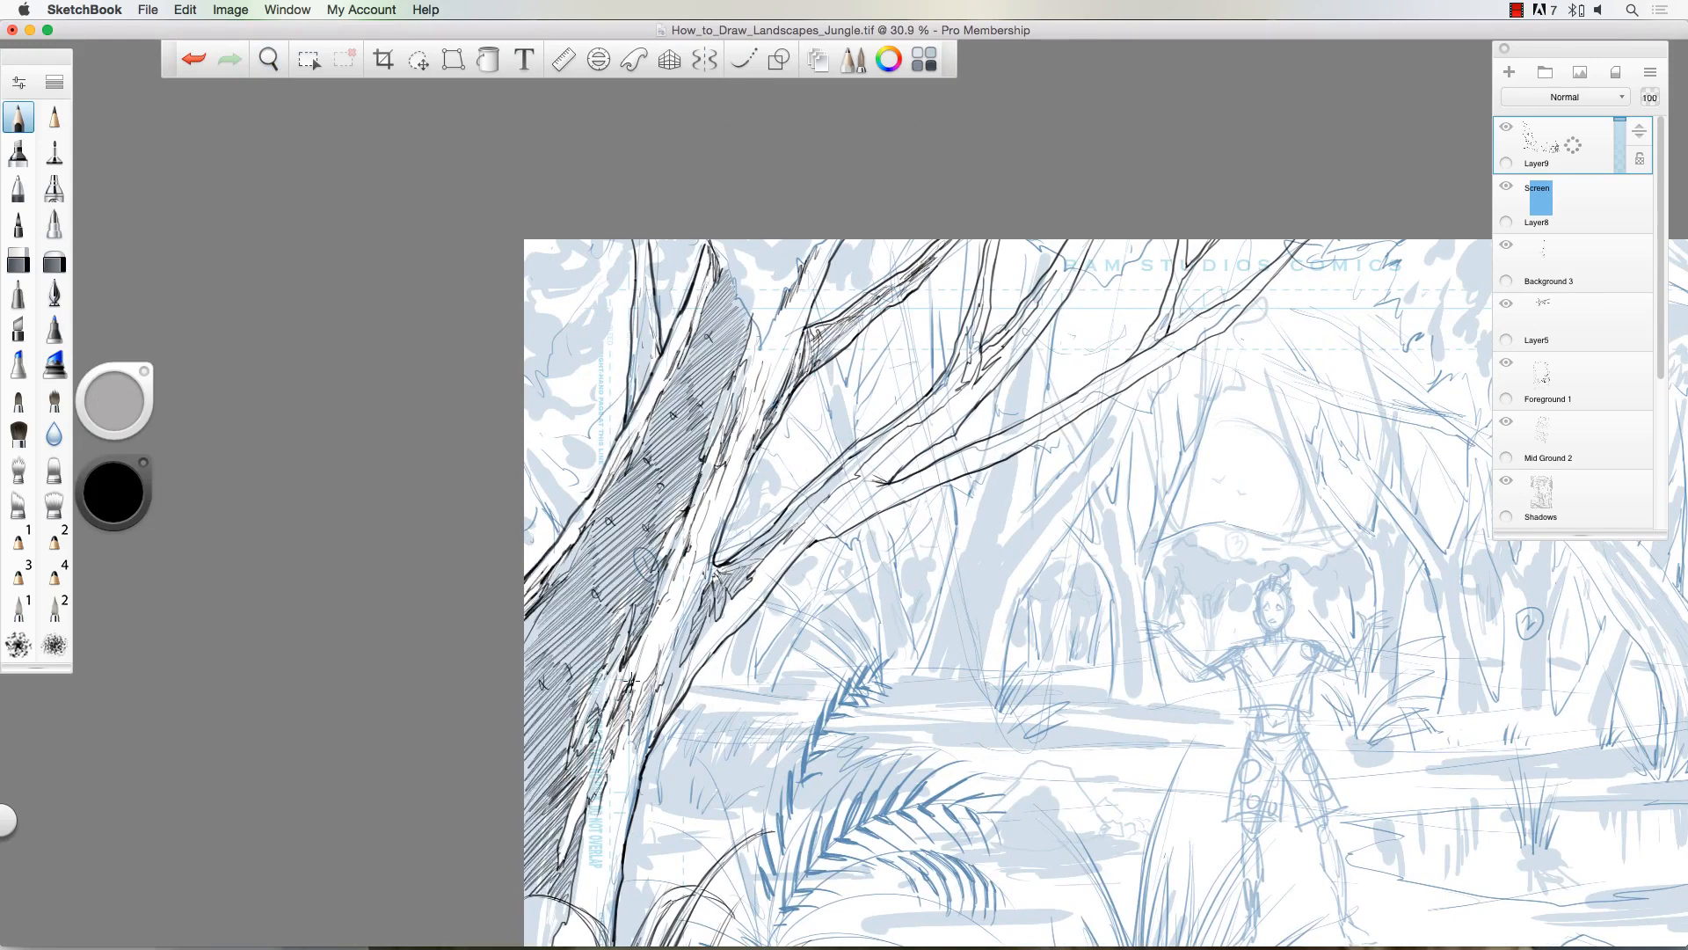
left_click_drag(618, 772, 585, 882)
left_click_drag(605, 817, 548, 929)
Step: Hatch shadows along the forked branches that extend from the left trunk toward the upper centre
left_click_drag(718, 563, 669, 429)
left_click_drag(753, 391, 869, 284)
left_click_drag(870, 283, 937, 165)
left_click_drag(939, 231, 1007, 145)
mouse_move(655, 510)
left_mouse_down()
mouse_move(754, 401)
mouse_move(791, 401)
left_mouse_up()
mouse_move(813, 345)
left_mouse_down()
mouse_move(849, 336)
mouse_move(939, 248)
left_mouse_up()
mouse_move(852, 332)
left_mouse_down()
mouse_move(916, 287)
mouse_move(941, 132)
left_mouse_up()
left_click_drag(721, 403, 810, 309)
left_click_drag(791, 393, 965, 303)
Step: Shade the thin branch at the far left and darken the lower trunk and the grass at its base
mouse_move(591, 105)
left_mouse_down()
mouse_move(610, 257)
mouse_move(584, 266)
left_mouse_up()
left_click_drag(498, 447, 475, 518)
left_click_drag(515, 773, 486, 851)
left_click_drag(531, 792, 548, 881)
key("space")
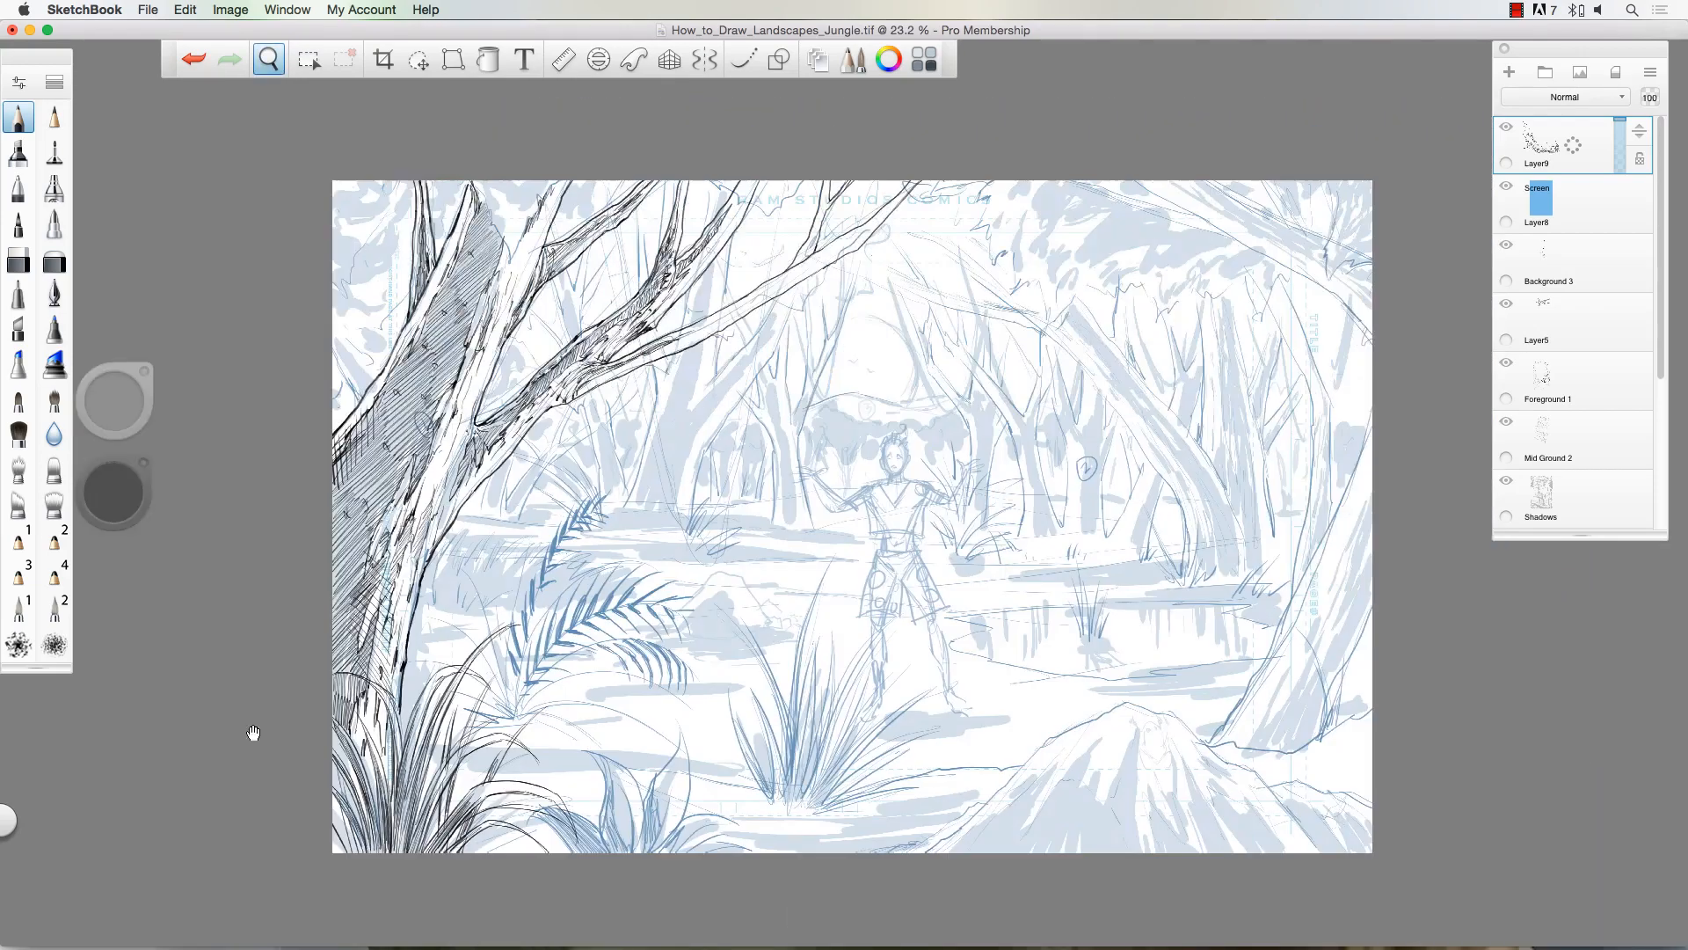
Step: Add a new layer and ink the outlines of the broad-leaved plant at the page's lower edge
left_click(1508, 74)
left_click_drag(499, 726, 661, 774)
left_click_drag(591, 576, 659, 774)
left_click_drag(592, 578, 708, 773)
left_click_drag(772, 547, 714, 686)
left_click_drag(773, 549, 747, 772)
left_click_drag(910, 738, 731, 774)
left_click_drag(915, 764, 805, 774)
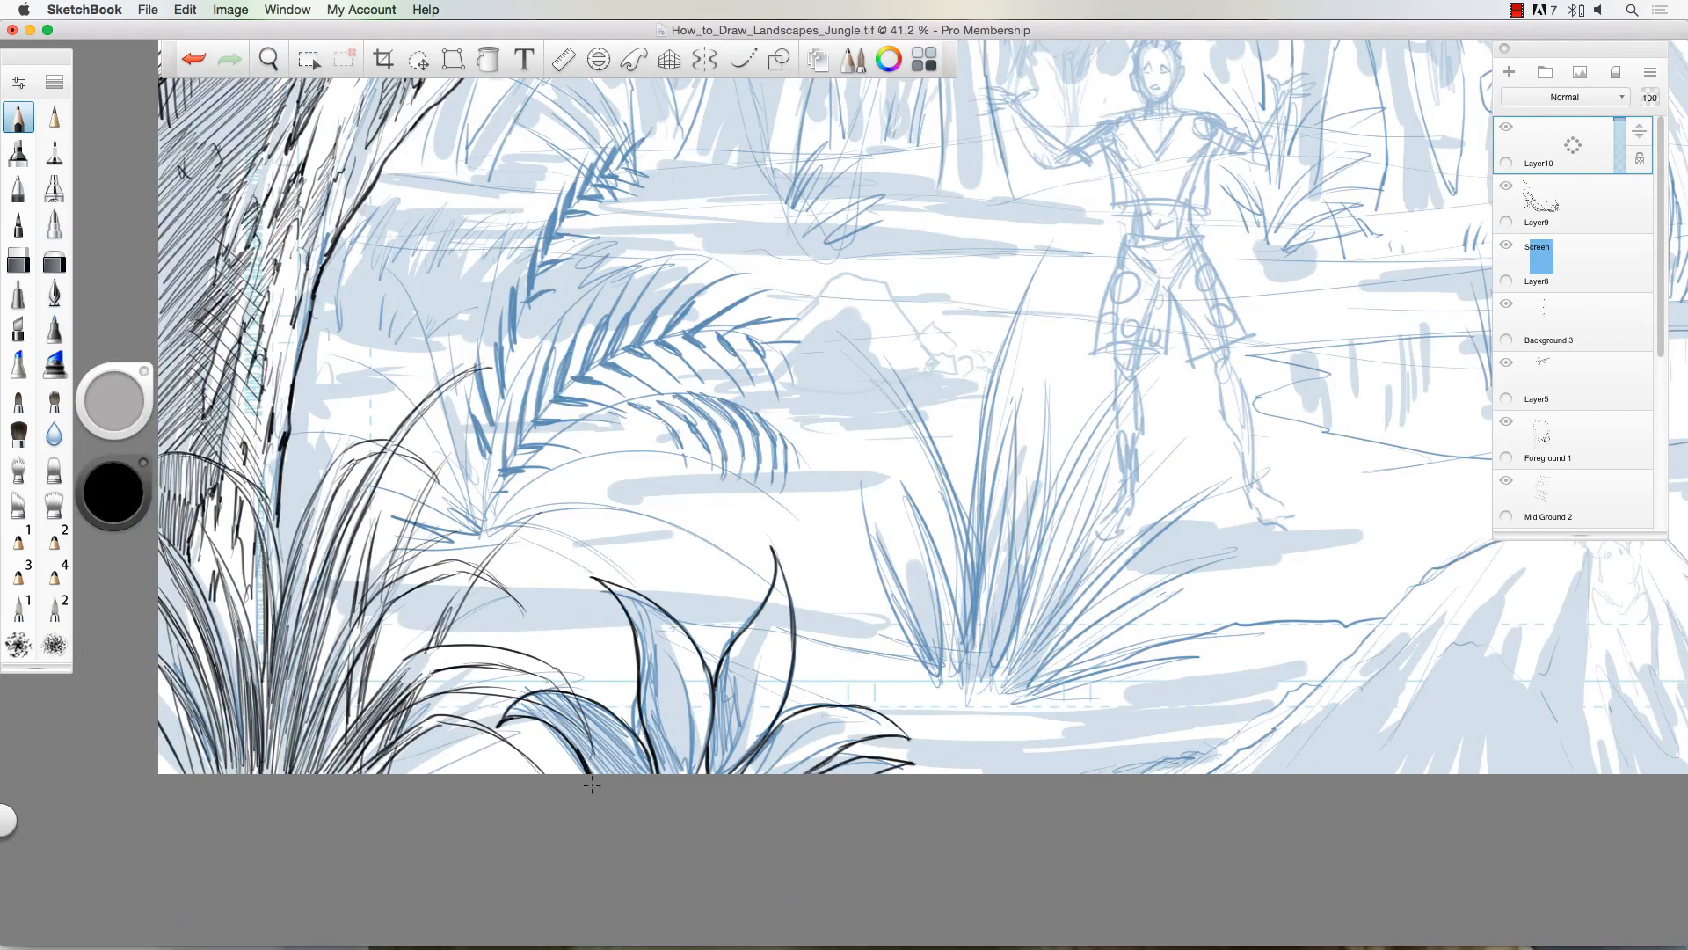
left_click_drag(713, 724, 695, 774)
Step: Fill the broad-leaved plant's outlined leaves with solid black
left_click(488, 59)
left_click(756, 672)
left_click(673, 672)
Step: Draw white veins and highlights on the black plant's upright leaves and its right-hand leaves
left_click(55, 117)
mouse_move(631, 594)
left_mouse_down()
mouse_move(705, 709)
mouse_move(677, 672)
mouse_move(682, 714)
left_mouse_up()
left_click_drag(777, 561, 786, 692)
mouse_move(828, 713)
left_mouse_down()
mouse_move(800, 727)
mouse_move(852, 718)
left_mouse_up()
left_click_drag(862, 713, 875, 727)
left_click_drag(830, 711, 791, 744)
left_click_drag(832, 746, 804, 755)
left_click_drag(877, 711, 785, 750)
mouse_move(826, 748)
left_mouse_down()
mouse_move(806, 753)
mouse_move(867, 769)
left_mouse_up()
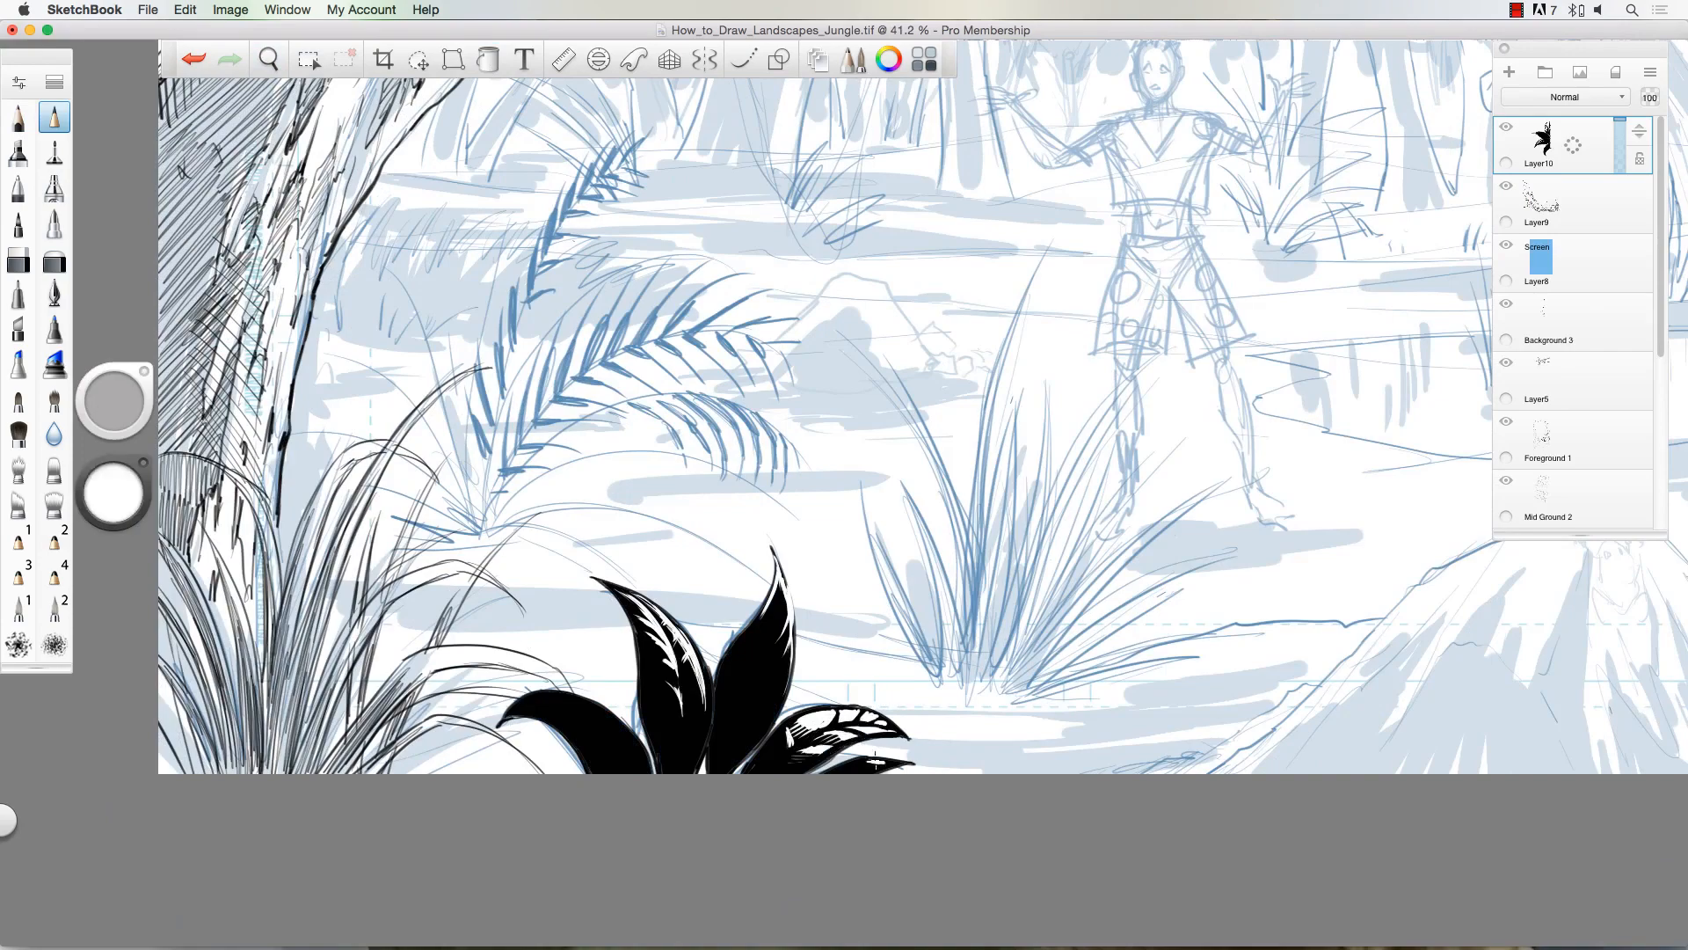
Step: Add white veins and highlights to the remaining leaves of the black plant
scroll(827, 440, "down", 3)
left_click_drag(655, 703, 617, 823)
left_click_drag(624, 770, 656, 824)
mouse_move(476, 770)
left_mouse_down()
mouse_move(544, 828)
mouse_move(523, 786)
left_mouse_up()
left_click_drag(514, 798, 538, 811)
left_click_drag(481, 772, 458, 784)
scroll(562, 528, "down", 3)
Step: Return to Layer9 and ink the first outer blades of the central foreground grass clump with the pencil
left_click(1549, 204)
scroll(686, 528, "up", 4)
left_click(19, 117)
left_click_drag(600, 587, 658, 750)
left_click_drag(584, 548, 664, 748)
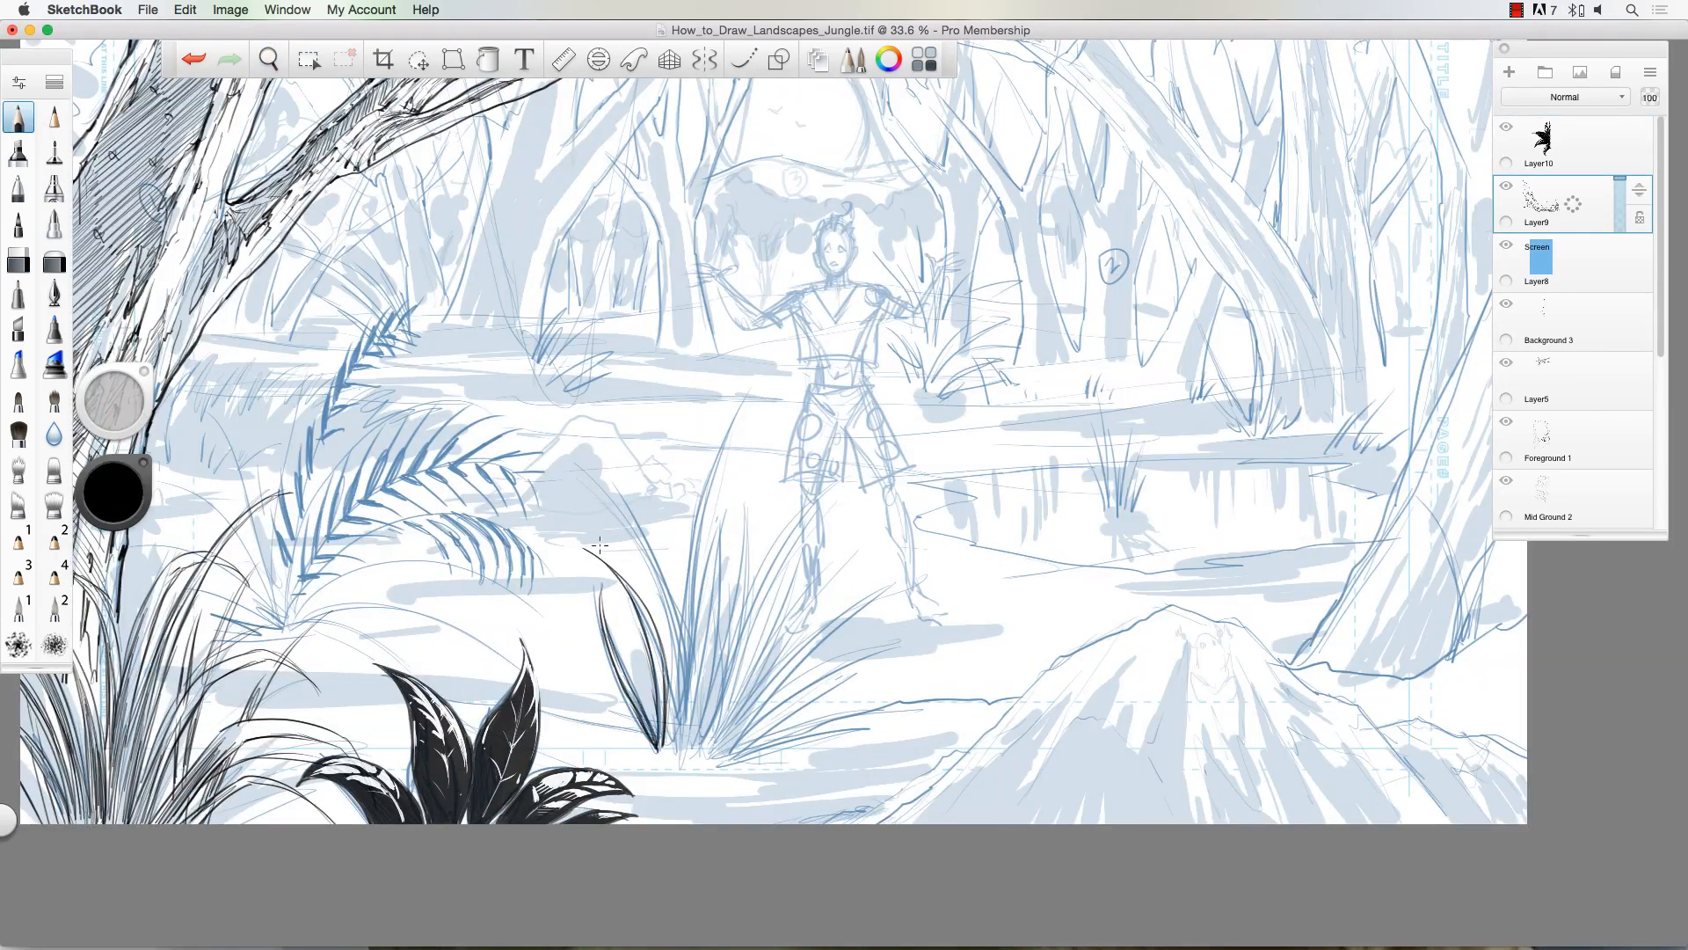
Step: Ink the tall central blades and the right-leaning blades of the central grass clump
left_click_drag(602, 488, 682, 668)
left_click_drag(673, 505, 677, 737)
left_click_drag(735, 418, 687, 703)
left_click_drag(651, 478, 709, 668)
left_click_drag(587, 661, 652, 749)
left_click_drag(734, 490, 716, 730)
left_click_drag(826, 482, 726, 748)
left_click_drag(898, 661, 734, 745)
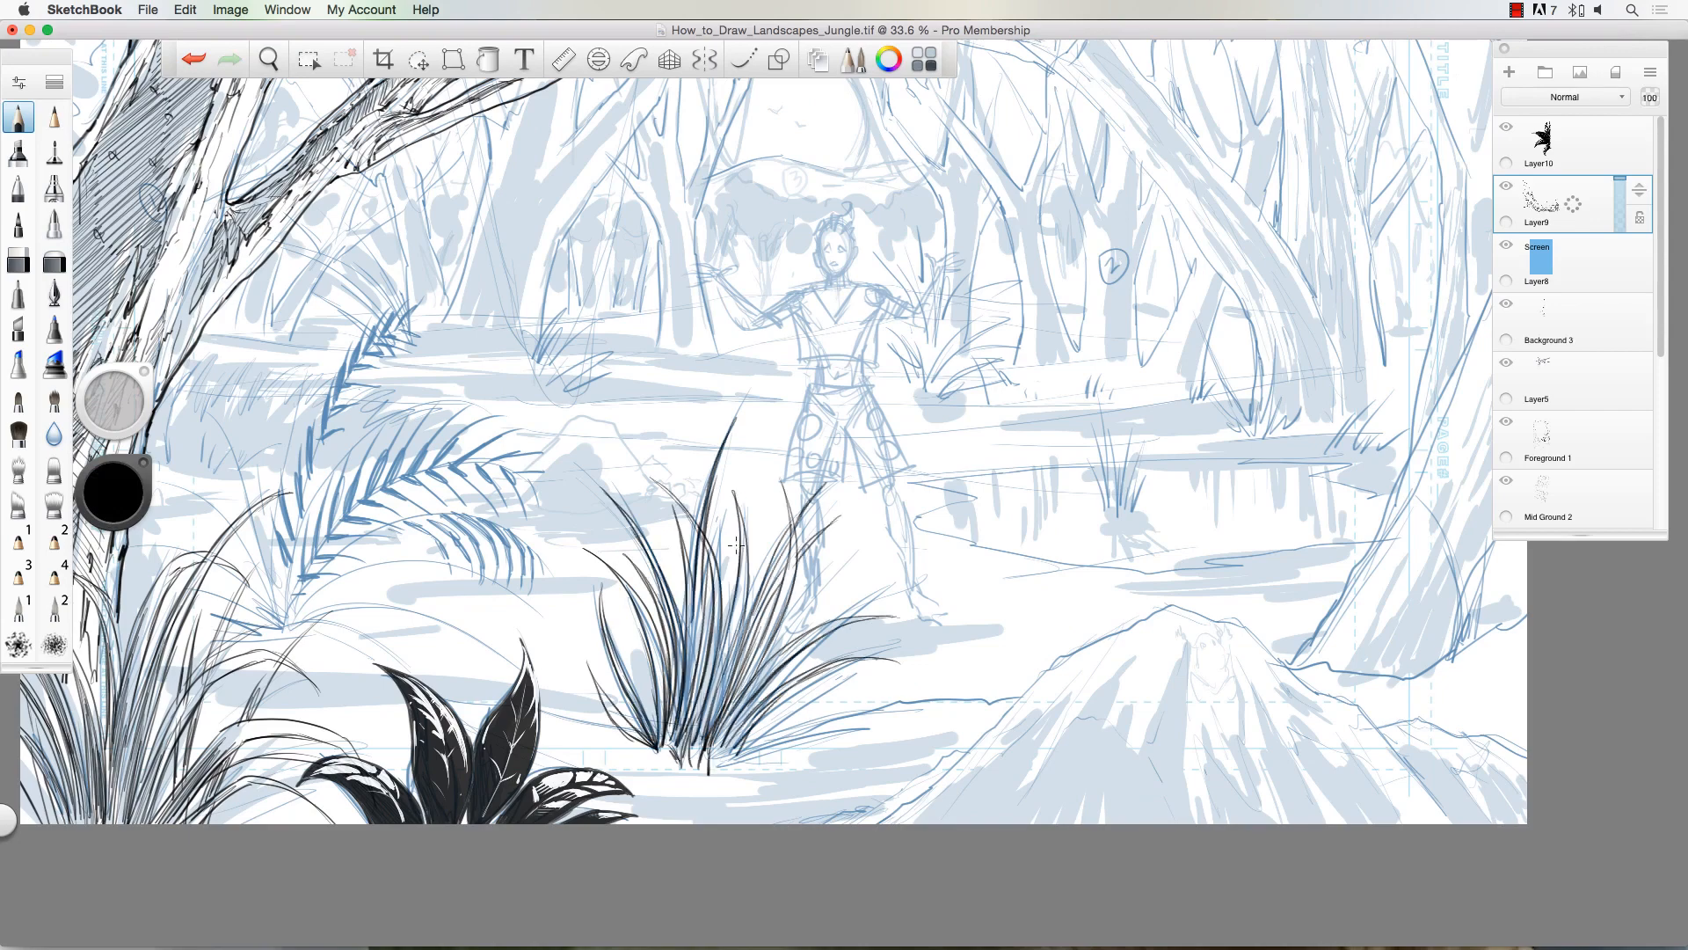
Step: Rework the strokes at the central grass clump's base and add more thin blades on both sides
key("super+z")
mouse_move(613, 762)
left_mouse_down()
mouse_move(659, 746)
mouse_move(752, 761)
left_mouse_up()
key("super+z")
mouse_move(875, 728)
left_mouse_down()
mouse_move(738, 745)
mouse_move(747, 716)
left_mouse_up()
left_click_drag(545, 639, 658, 726)
left_click_drag(535, 582, 662, 737)
left_click_drag(703, 590, 681, 749)
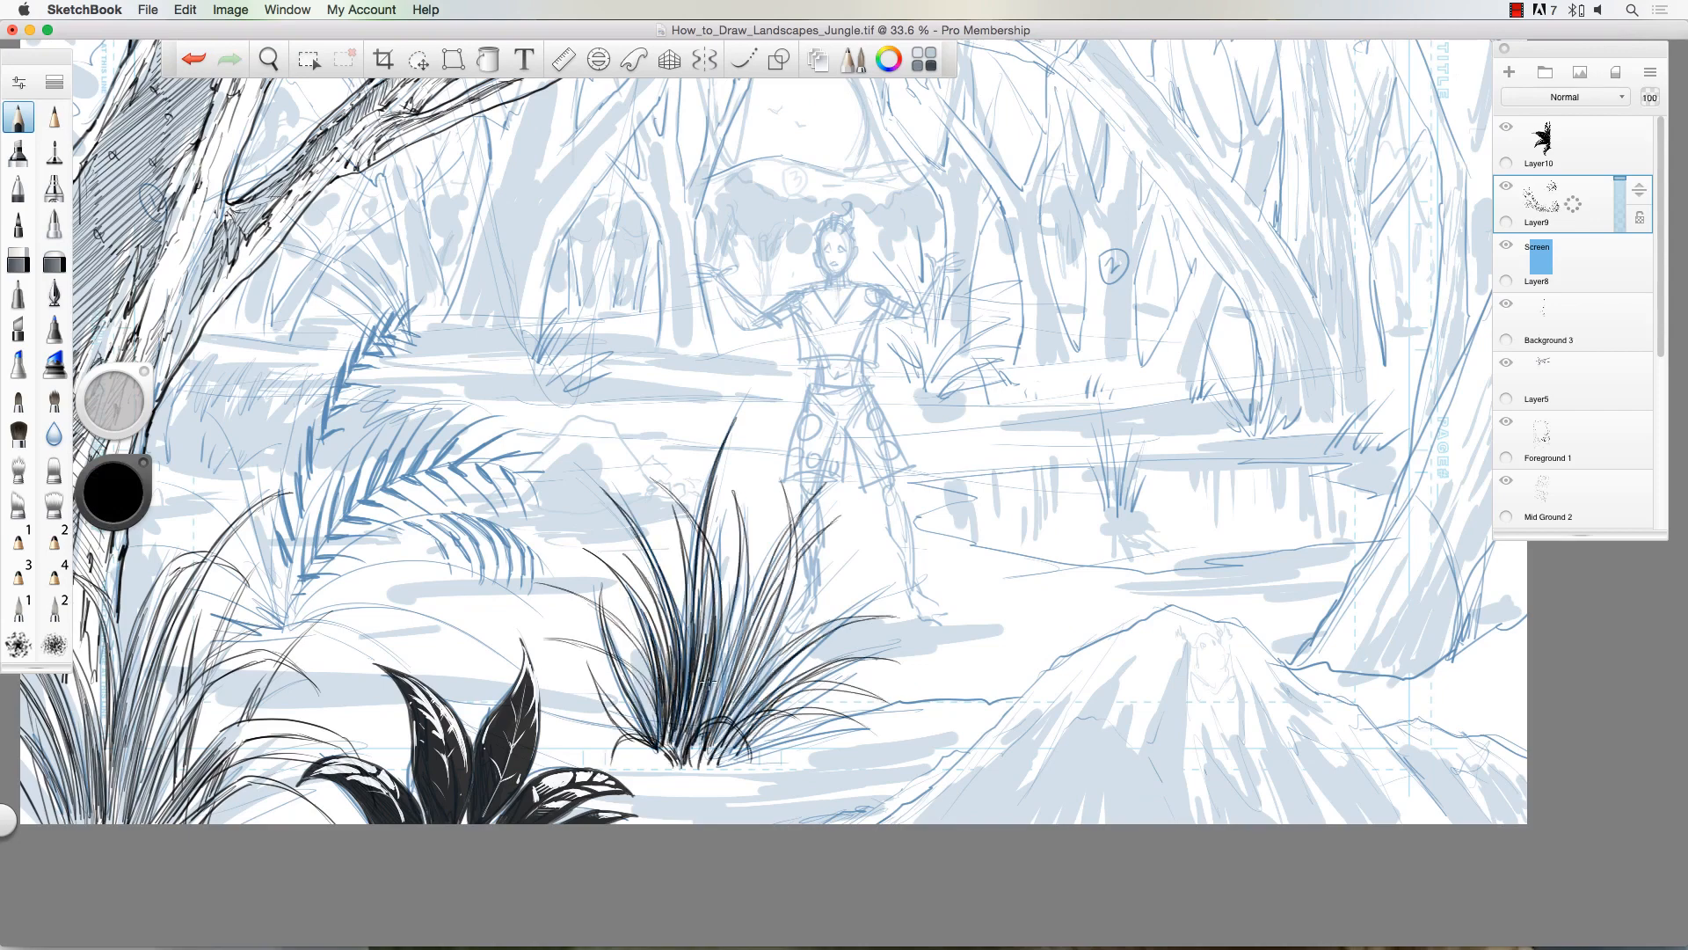
Step: Thicken and darken the central grass clump's blades with heavier strokes across its left, middle and right
left_click_drag(744, 555, 705, 727)
left_click_drag(591, 677, 649, 744)
left_click_drag(587, 602, 657, 673)
left_click_drag(716, 466, 744, 648)
left_click_drag(793, 512, 756, 679)
left_click_drag(780, 571, 714, 743)
left_click_drag(882, 658, 734, 721)
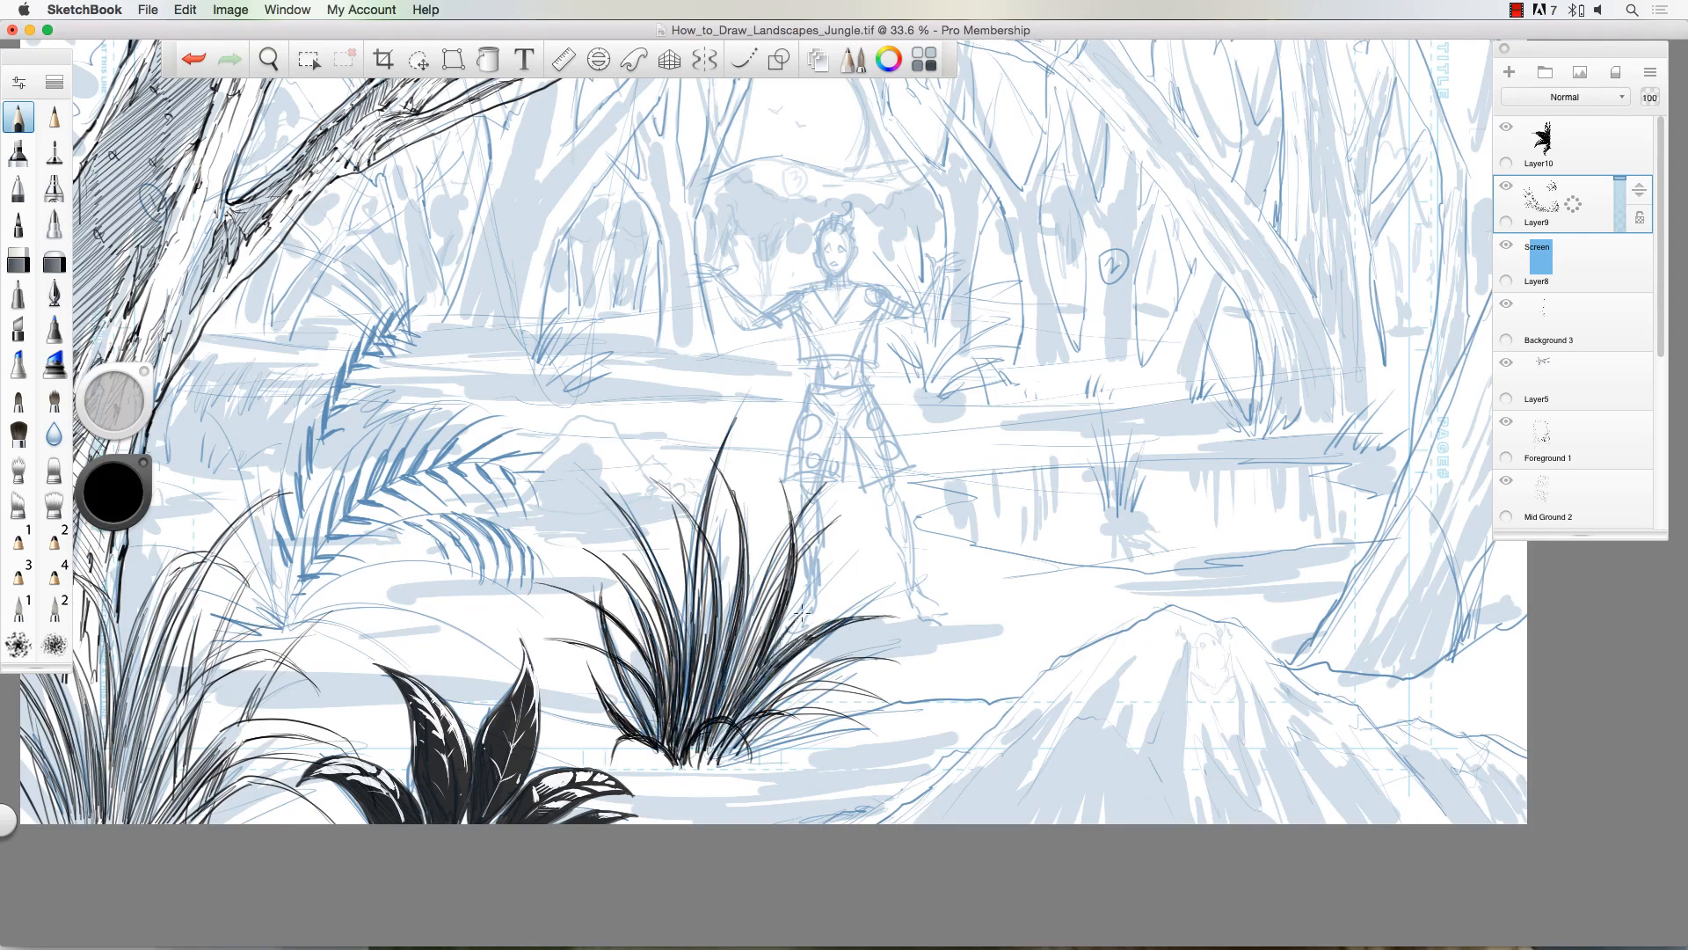
left_click_drag(858, 599, 772, 658)
left_click_drag(843, 711, 746, 747)
left_click_drag(846, 645, 747, 717)
Step: Ink the outline of the foreground mound from its left base over the peak to the page's right edge
scroll(551, 689, "down", 5)
left_click_drag(838, 722, 627, 807)
scroll(1065, 571, "up", 5)
left_click_drag(778, 695, 1123, 834)
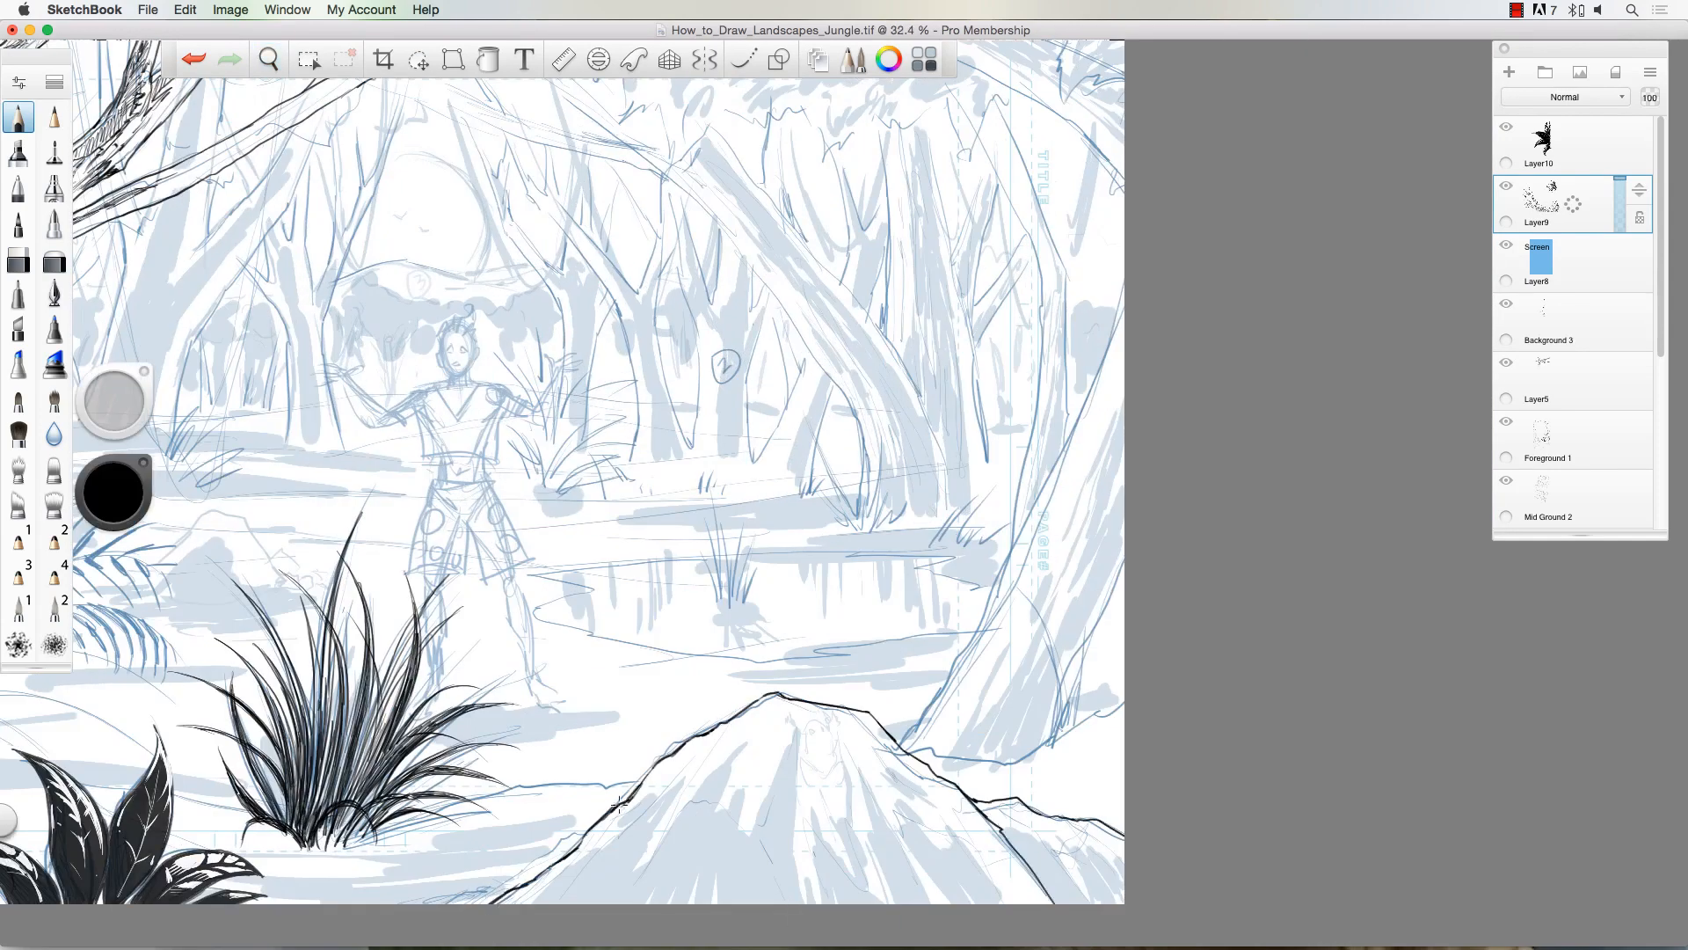
left_click_drag(634, 793, 492, 903)
Step: Ink the jagged shadow edges below the mound's peak and fill in dark cracks along its lower face
mouse_move(746, 739)
left_mouse_down()
mouse_move(735, 823)
mouse_move(794, 744)
left_mouse_up()
left_click_drag(795, 747, 842, 826)
left_click_drag(839, 765, 887, 887)
left_click_drag(908, 844, 956, 903)
left_click_drag(716, 844, 674, 903)
left_click_drag(721, 845, 723, 902)
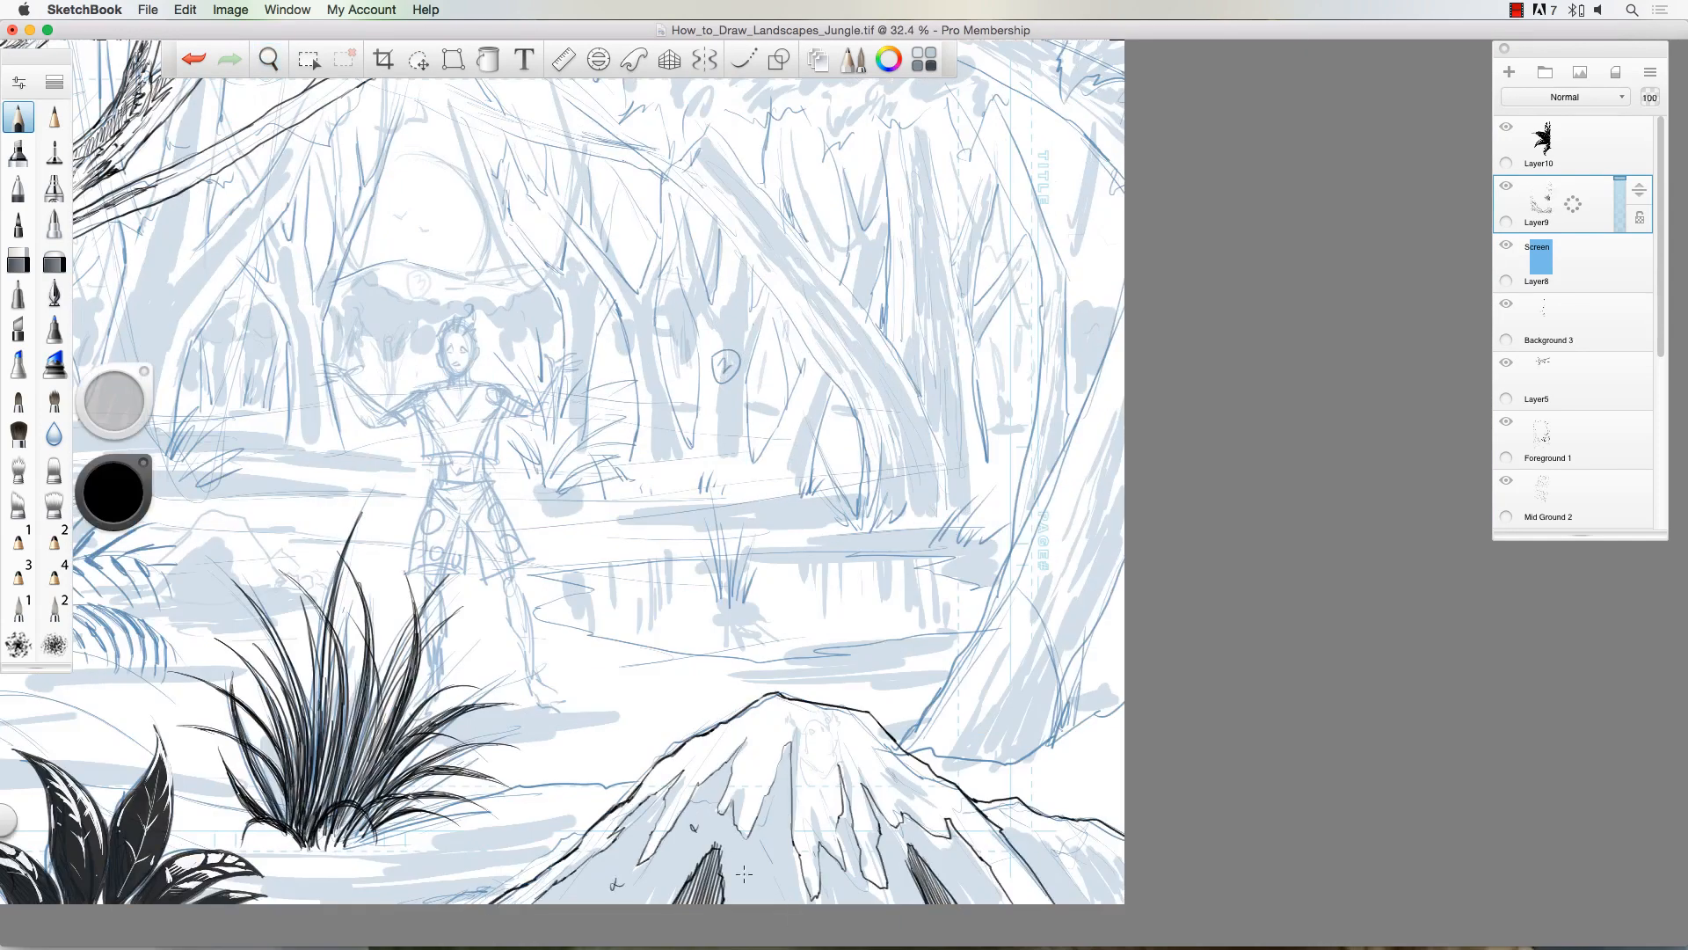
Step: Add rocky detail and small shading strokes around the mound's peak and along its left and right slopes
left_click_drag(880, 754, 935, 804)
left_click_drag(757, 702, 719, 748)
left_click_drag(784, 702, 797, 728)
mouse_move(780, 721)
left_mouse_down()
mouse_move(756, 749)
mouse_move(748, 837)
left_mouse_up()
left_click_drag(695, 763, 656, 794)
left_click_drag(590, 841, 505, 903)
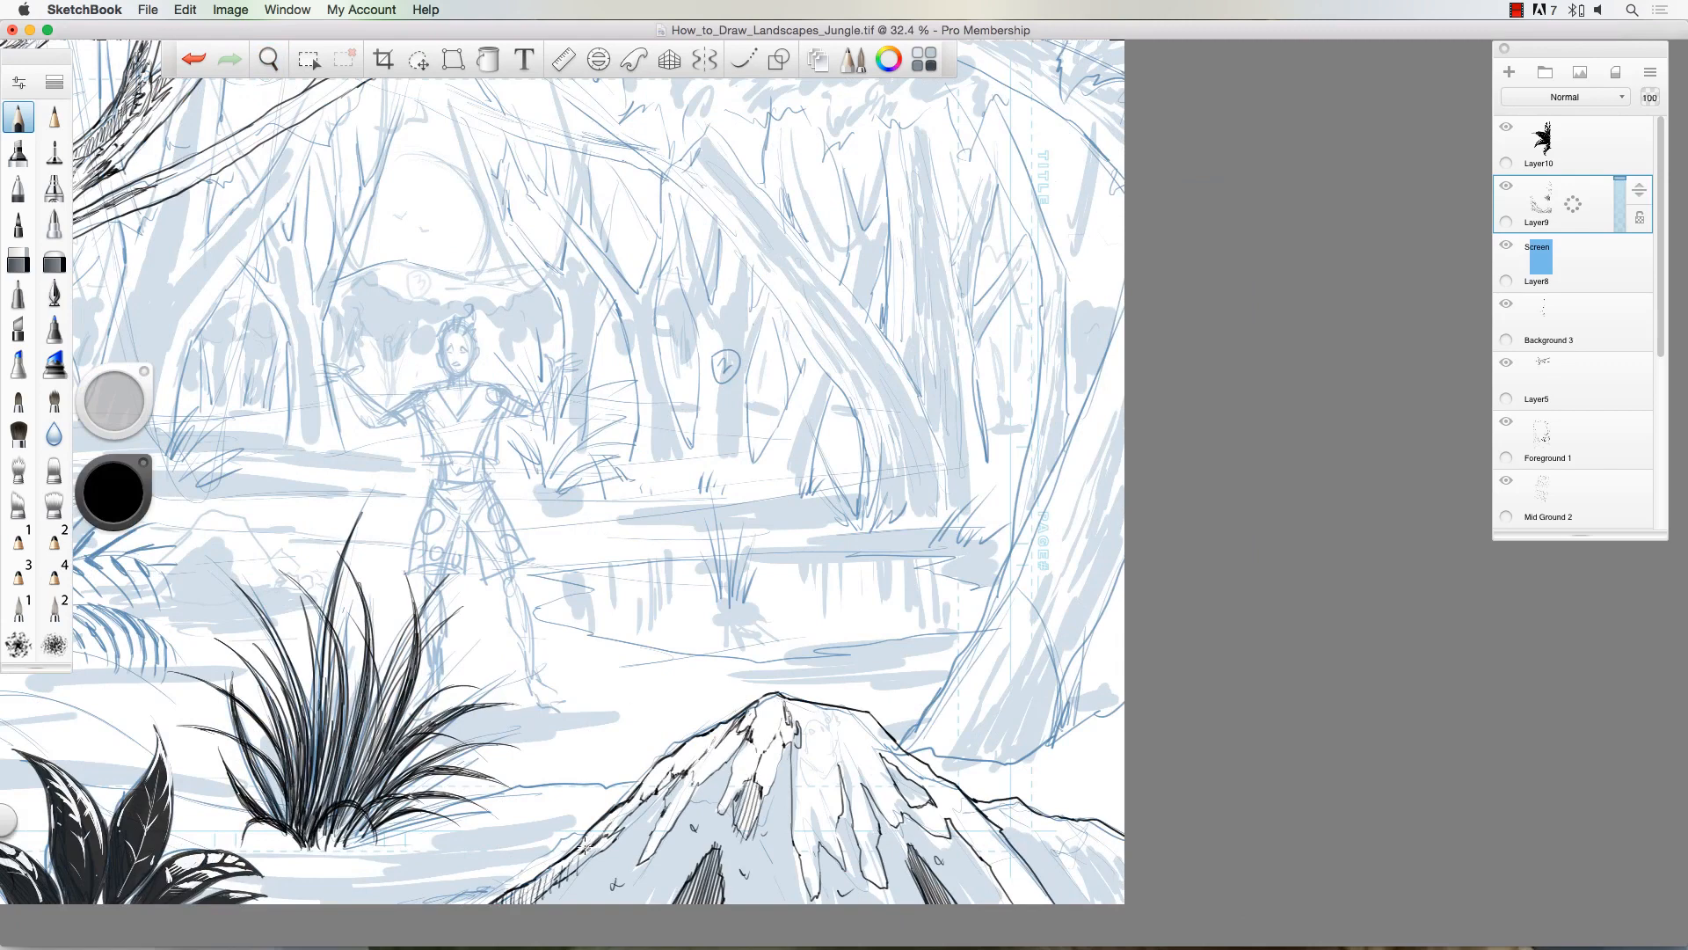
Step: Hatch the shaded areas on the foreground mound's left face with dense diagonal lines
left_click_drag(834, 784, 815, 860)
mouse_move(893, 791)
left_mouse_down()
mouse_move(921, 827)
mouse_move(1018, 865)
left_mouse_up()
left_click_drag(1002, 828, 1085, 903)
left_click_drag(674, 781, 540, 902)
left_click_drag(735, 760, 659, 846)
left_click_drag(753, 808, 645, 885)
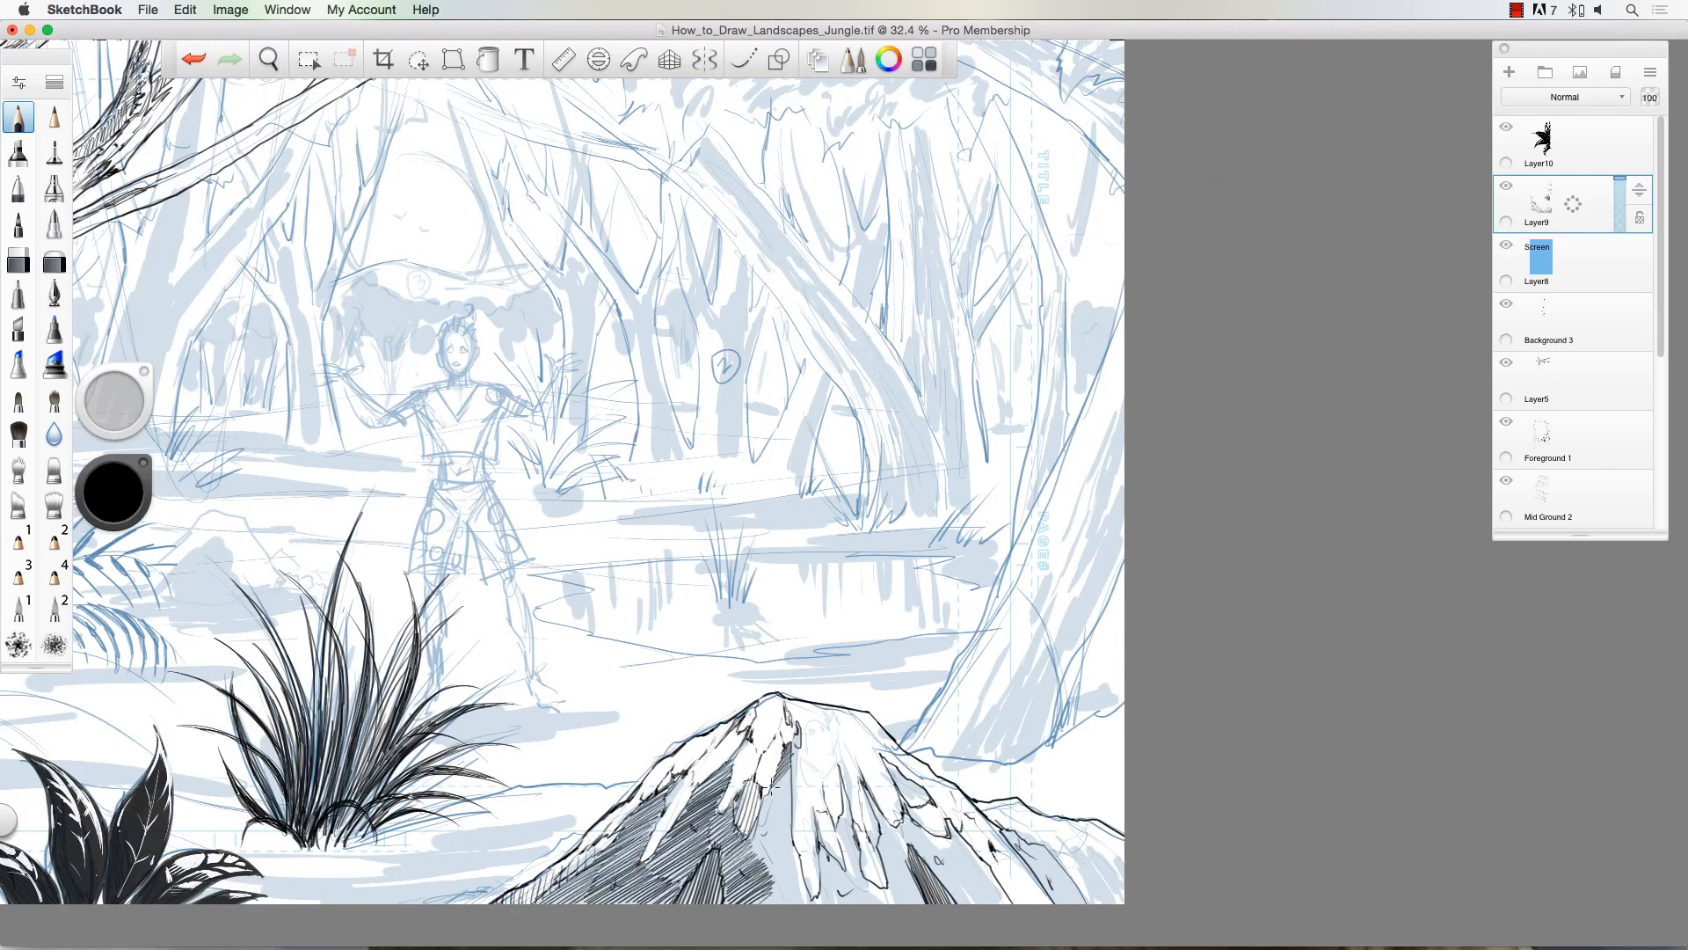
Step: Hatch the shadows between the ridges in the middle of the mound and down its right-hand face
left_click_drag(793, 773, 754, 897)
left_click_drag(844, 850, 815, 903)
left_click_drag(866, 798, 835, 866)
left_click_drag(918, 827, 879, 897)
left_click_drag(975, 839, 923, 902)
left_click_drag(890, 767, 1082, 902)
mouse_move(811, 719)
left_mouse_down()
mouse_move(828, 774)
mouse_move(874, 750)
left_mouse_up()
Step: Complete the mound's hatching along its right slope to the page edge and in the remaining gaps at its base
left_click_drag(870, 723, 965, 816)
left_click_drag(1055, 825, 1113, 902)
left_click_drag(1018, 801, 1066, 847)
left_click_drag(1034, 846, 1077, 898)
left_click_drag(665, 825, 637, 874)
left_click_drag(888, 868, 813, 902)
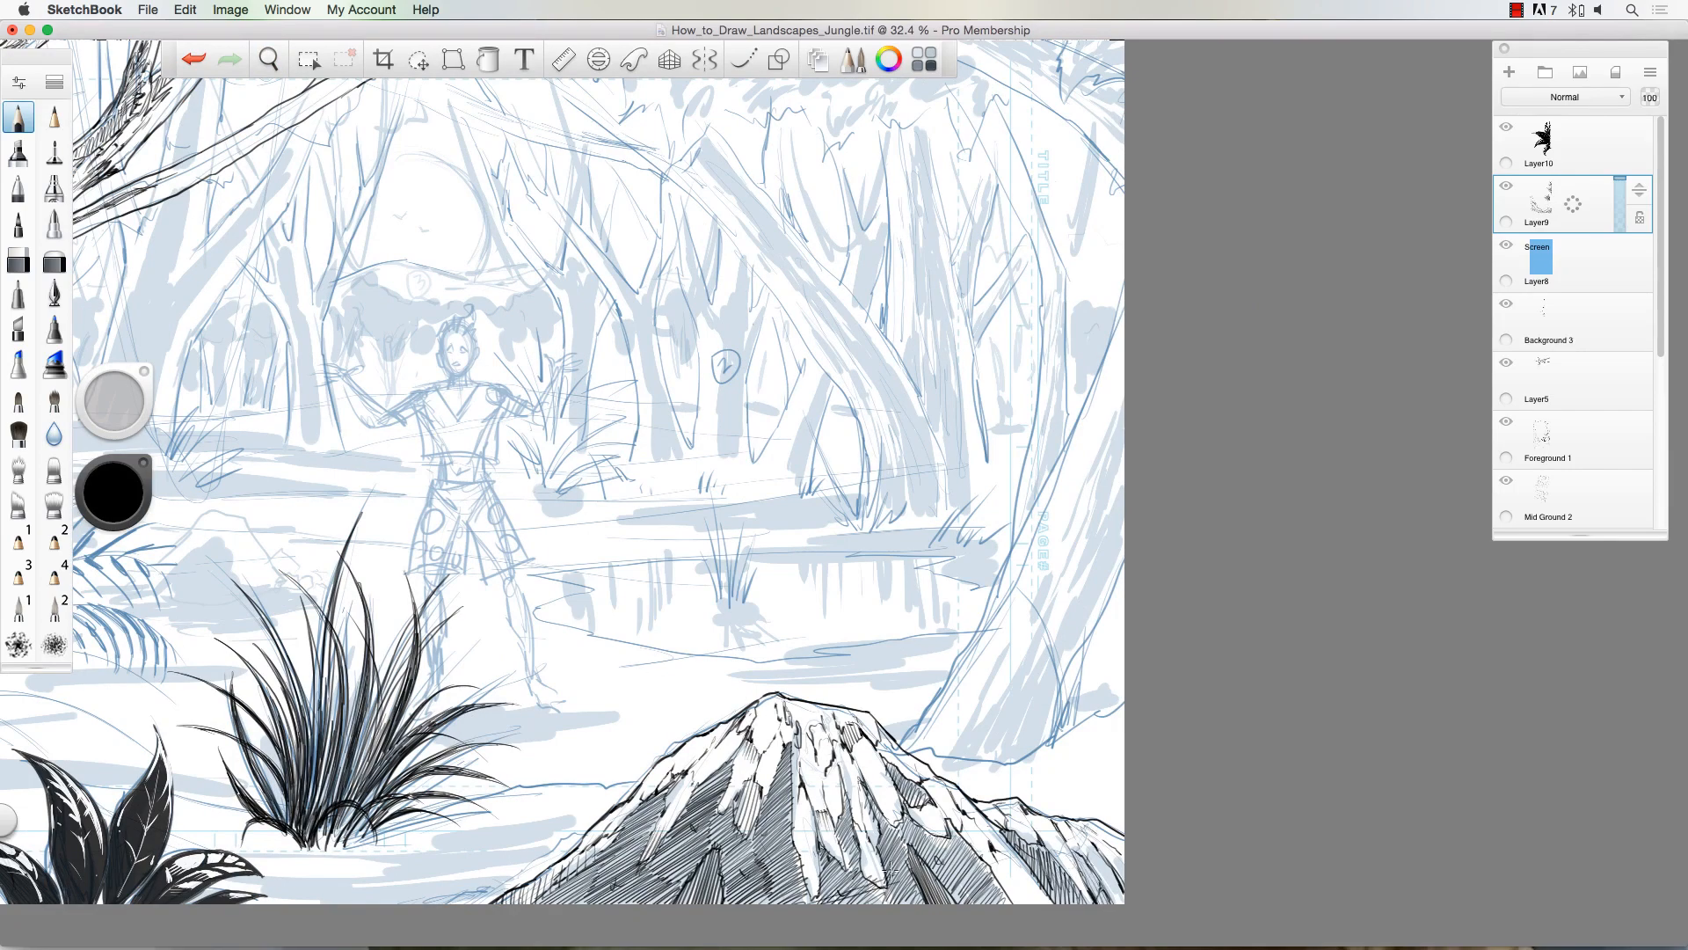
left_click_drag(871, 826, 792, 897)
left_click_drag(987, 871, 1034, 904)
Step: Ink the outline of the leaning foreground tree behind the mound, including the root and ground line at its base
scroll(979, 622, "down", 5)
scroll(912, 545, "up", 5)
left_click_drag(1184, 390, 963, 818)
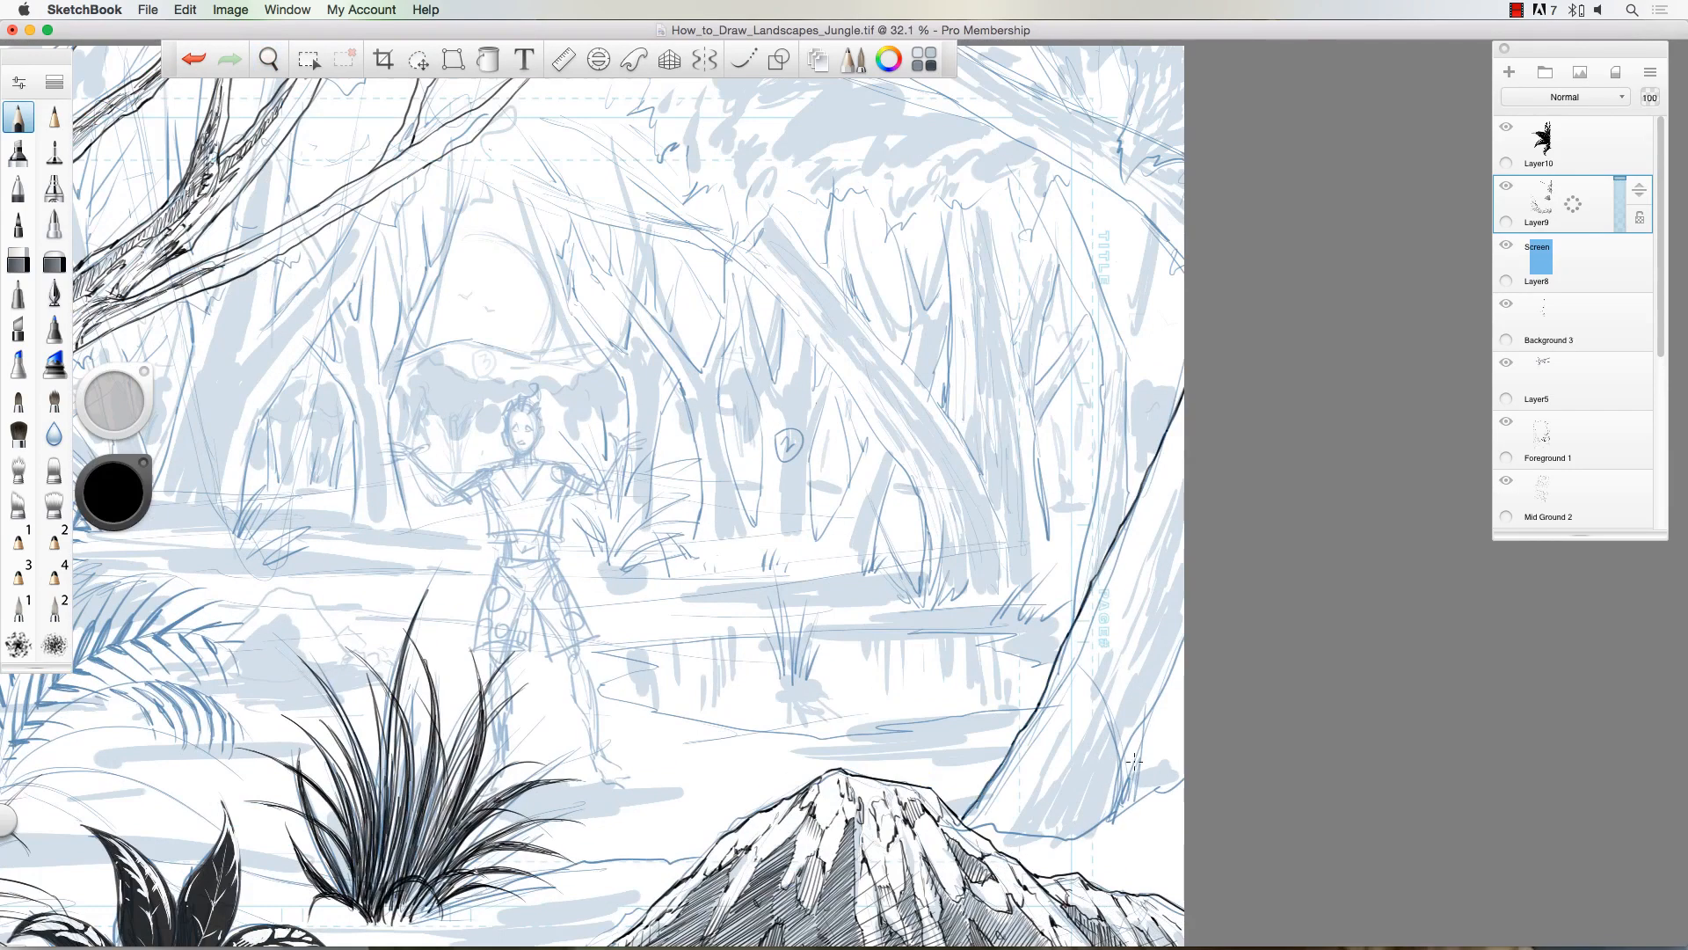
left_click_drag(1183, 640, 1126, 809)
left_click_drag(1129, 812, 1183, 875)
left_click_drag(1067, 838, 1112, 851)
left_click_drag(1011, 836, 1109, 846)
Step: Add grass and bark marks to the leaning tree, and hatch the shadow down its trunk
left_click_drag(1020, 839, 1009, 786)
left_click_drag(1030, 840, 1036, 774)
left_click_drag(1044, 835, 1060, 795)
mouse_move(1030, 794)
left_mouse_down()
mouse_move(1186, 614)
mouse_move(1054, 712)
left_mouse_up()
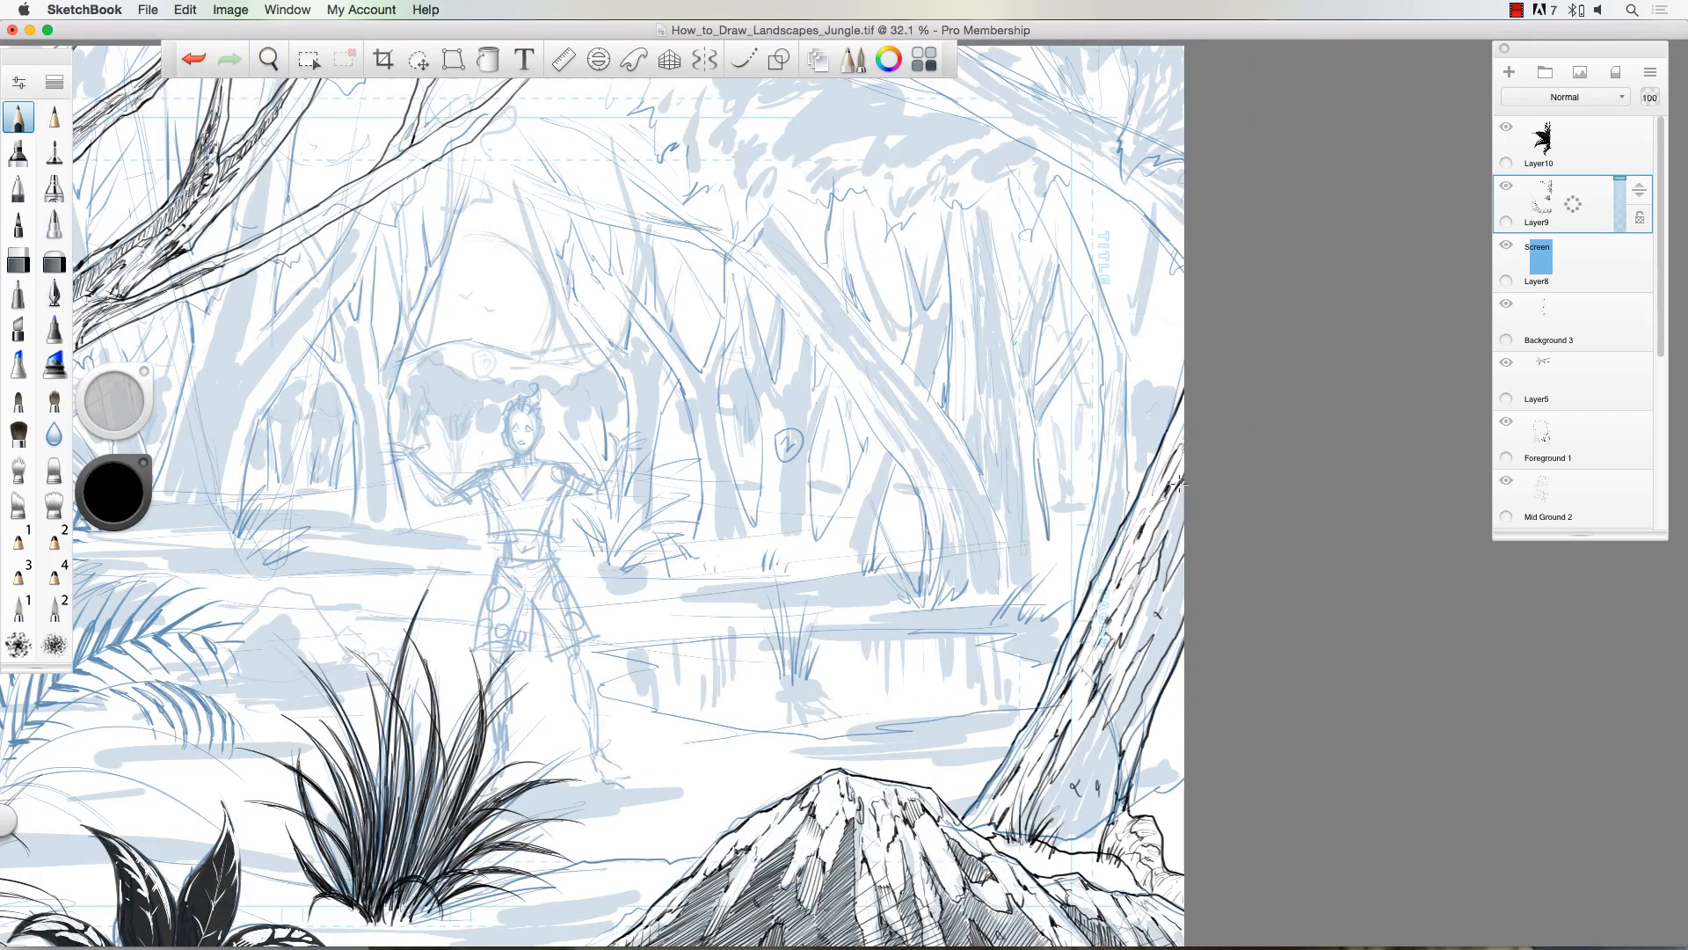
mouse_move(1178, 482)
left_mouse_down()
mouse_move(1151, 662)
mouse_move(1099, 721)
mouse_move(1171, 869)
mouse_move(1160, 817)
left_mouse_up()
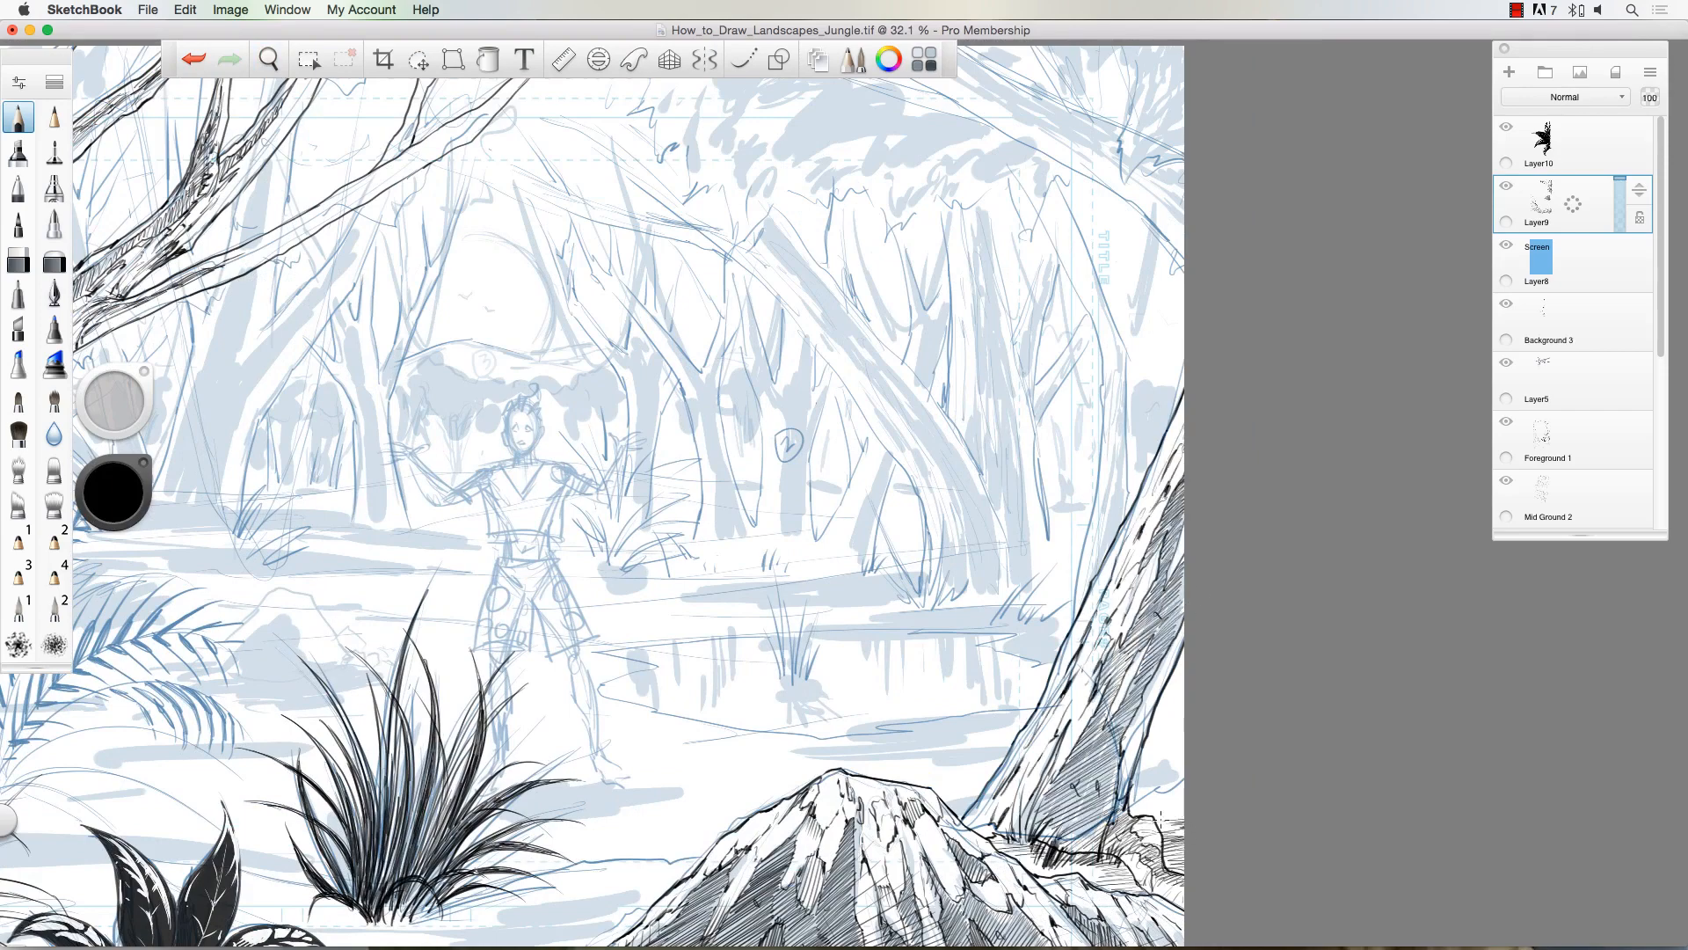
Step: Ink the ground lines around the foreground plants and the pond's shoreline with stones and small grass tufts
scroll(1161, 818, "down", 3)
left_click_drag(993, 807, 817, 855)
mouse_move(932, 852)
left_mouse_down()
mouse_move(686, 890)
mouse_move(796, 848)
mouse_move(659, 861)
left_mouse_up()
left_click_drag(619, 794, 453, 822)
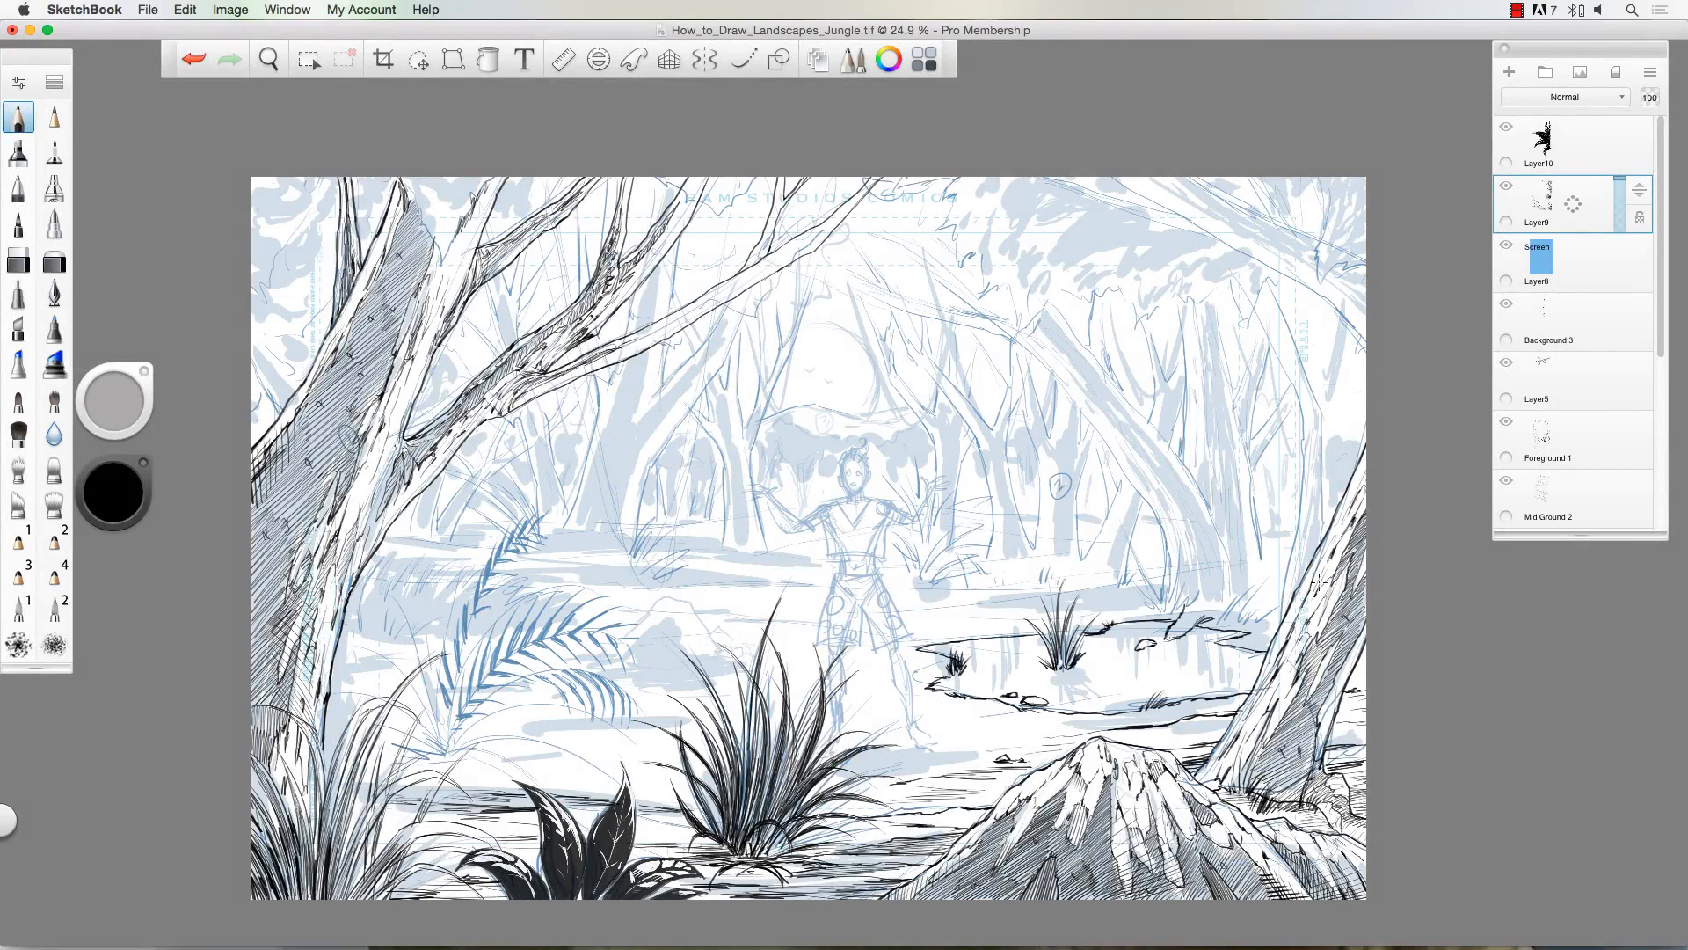
left_click_drag(1253, 587, 1235, 626)
left_click_drag(1143, 541, 1158, 607)
Step: Ink the arching mid-ground tree on the scene's right side, with its long branch reaching toward the page's centre
left_click_drag(992, 334, 796, 261)
left_click_drag(846, 234, 899, 292)
left_click_drag(991, 318, 917, 247)
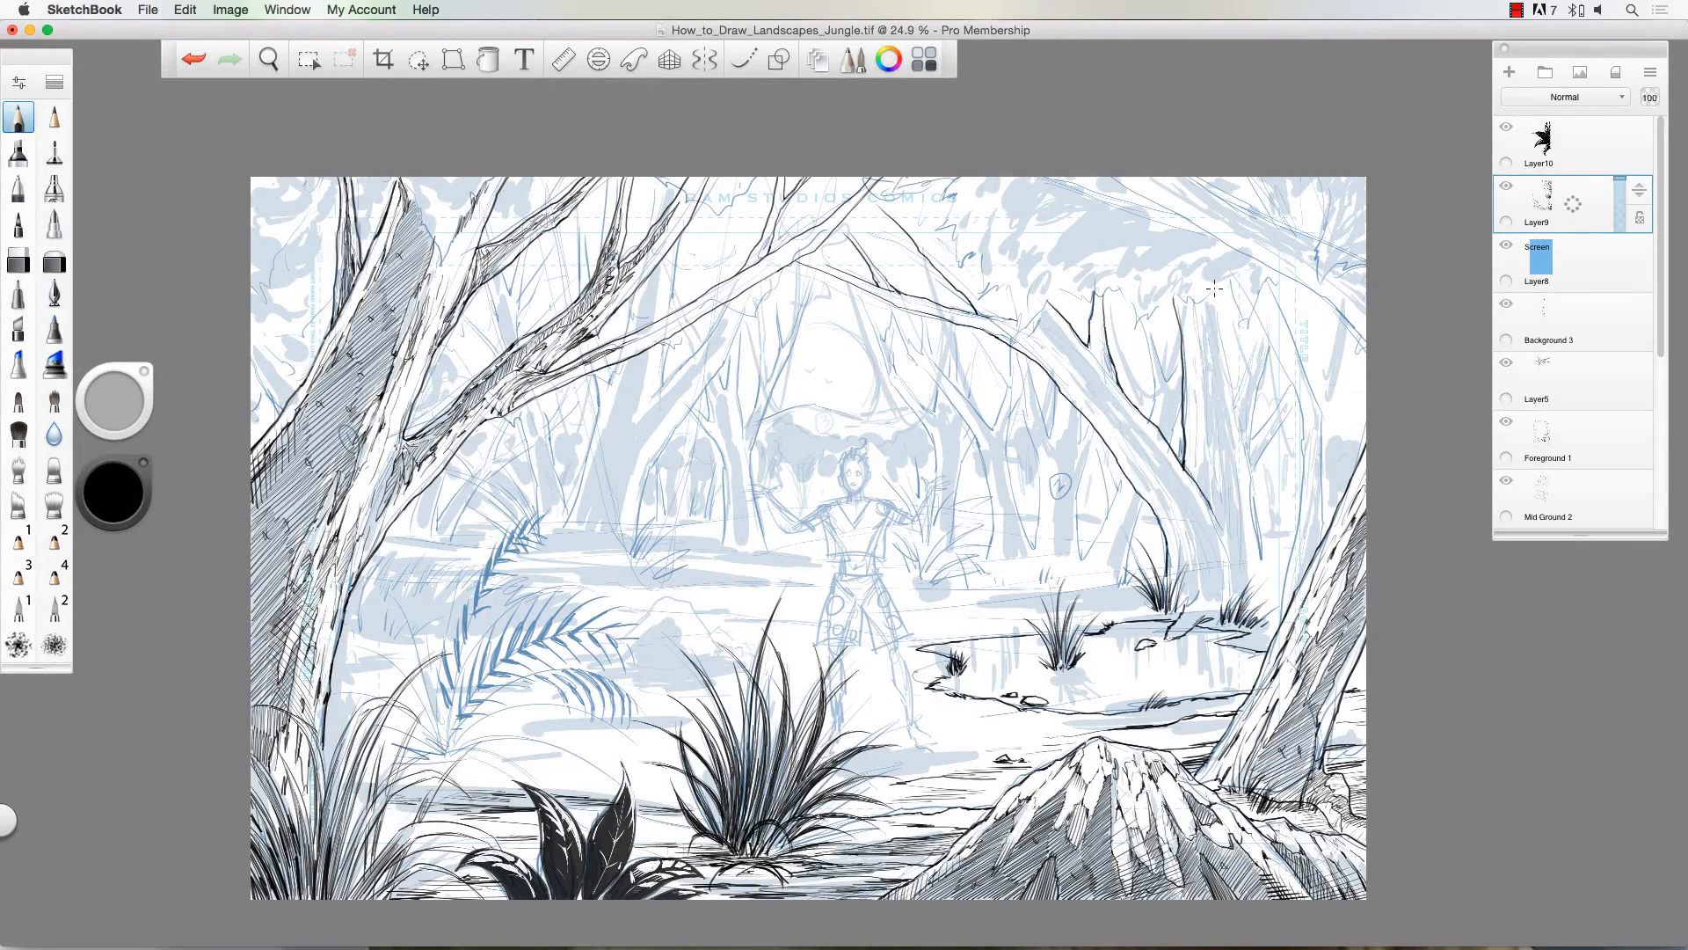
Step: Ink the slimmer trunks behind the arching tree and the overhanging branch across the page's upper right corner
left_click_drag(1214, 287, 1256, 440)
left_click_drag(1321, 364, 1289, 620)
left_click_drag(1256, 285, 1299, 429)
left_click_drag(1319, 322, 1356, 405)
left_click_drag(1285, 345, 1261, 457)
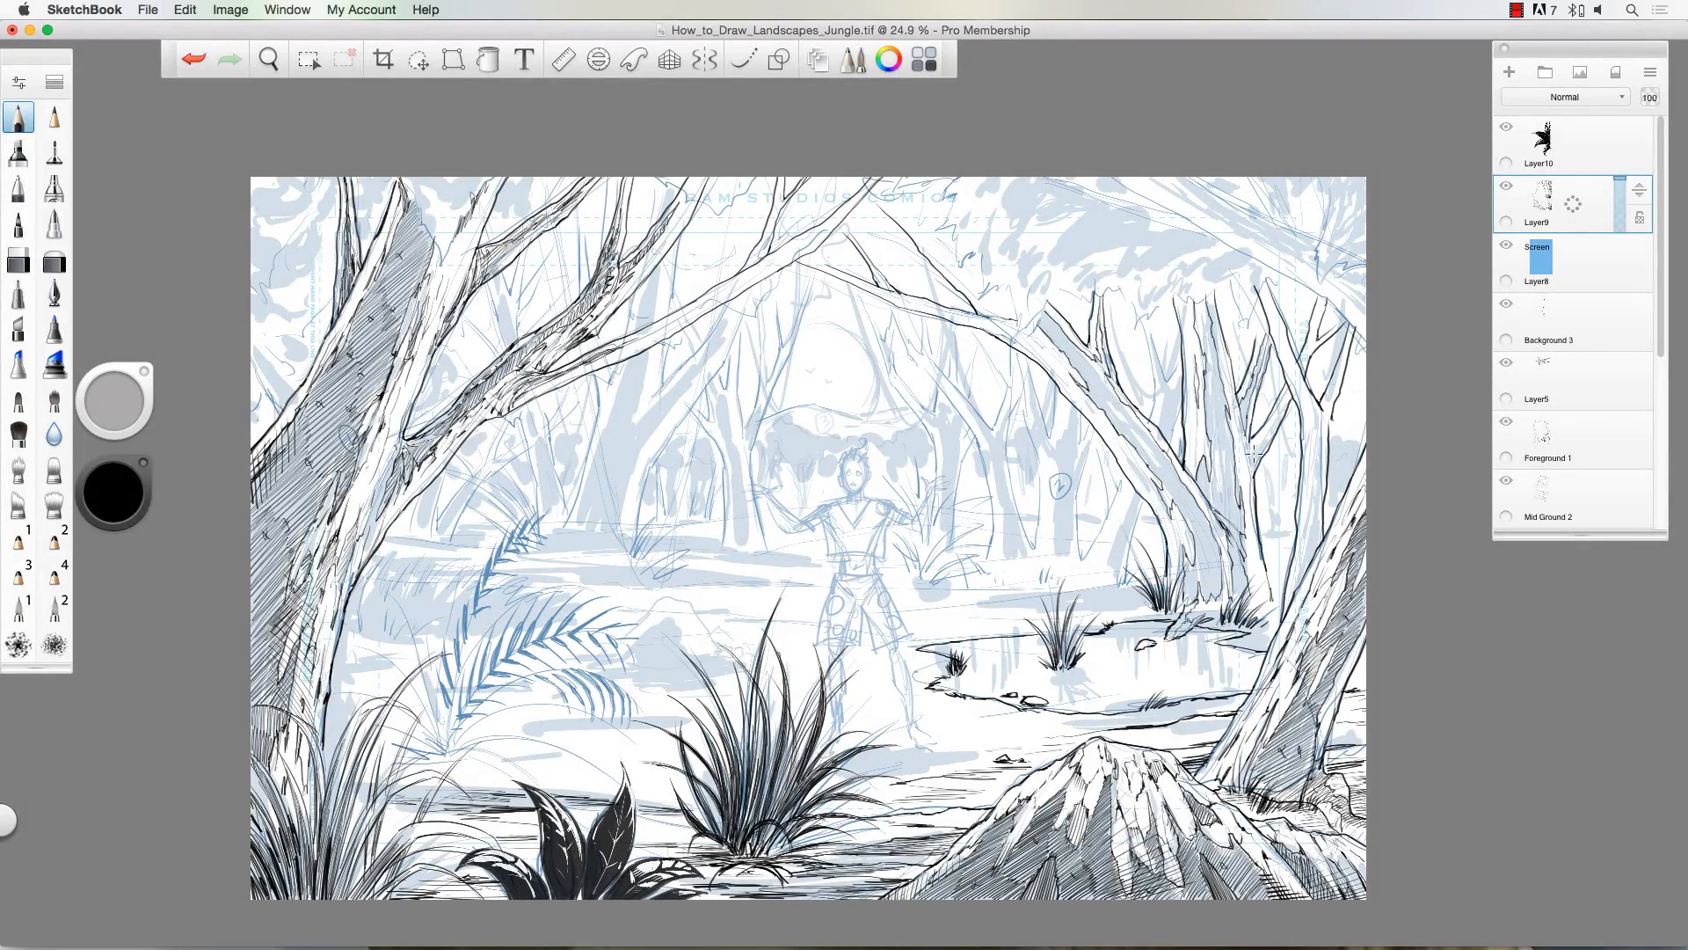
left_click_drag(1044, 179, 1318, 237)
left_click_drag(1315, 245, 1332, 280)
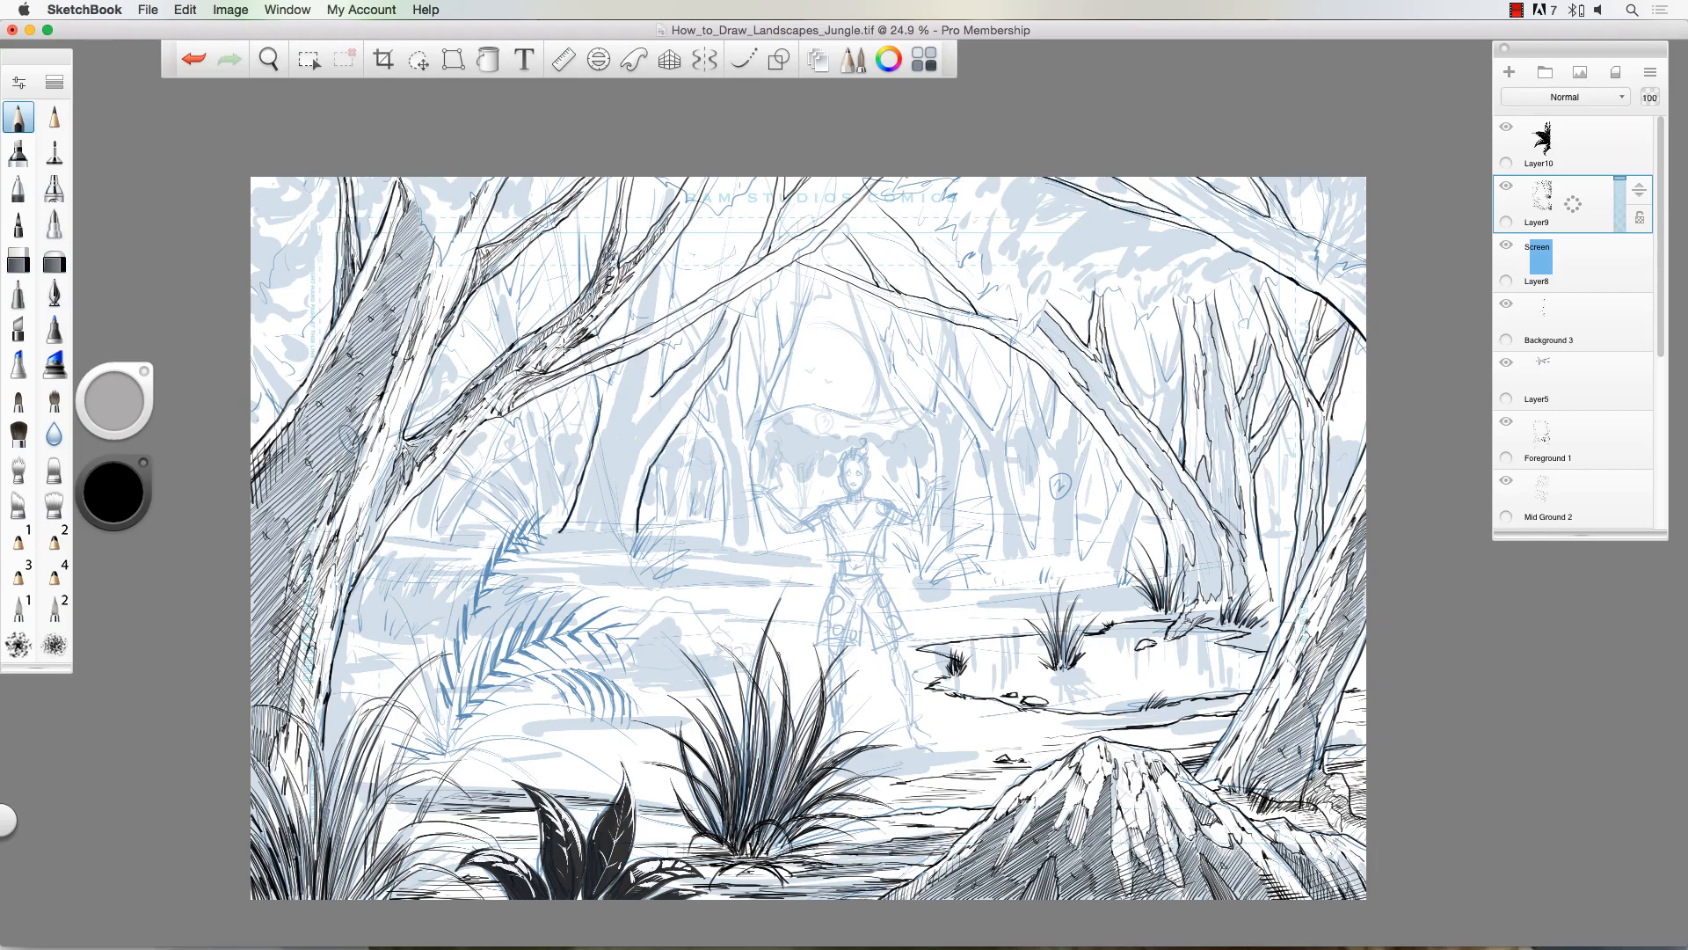
Step: Ink two fern fronds fanning out from one base on a new layer beside the left foreground tree
key("super+l")
scroll(666, 470, "up", 3)
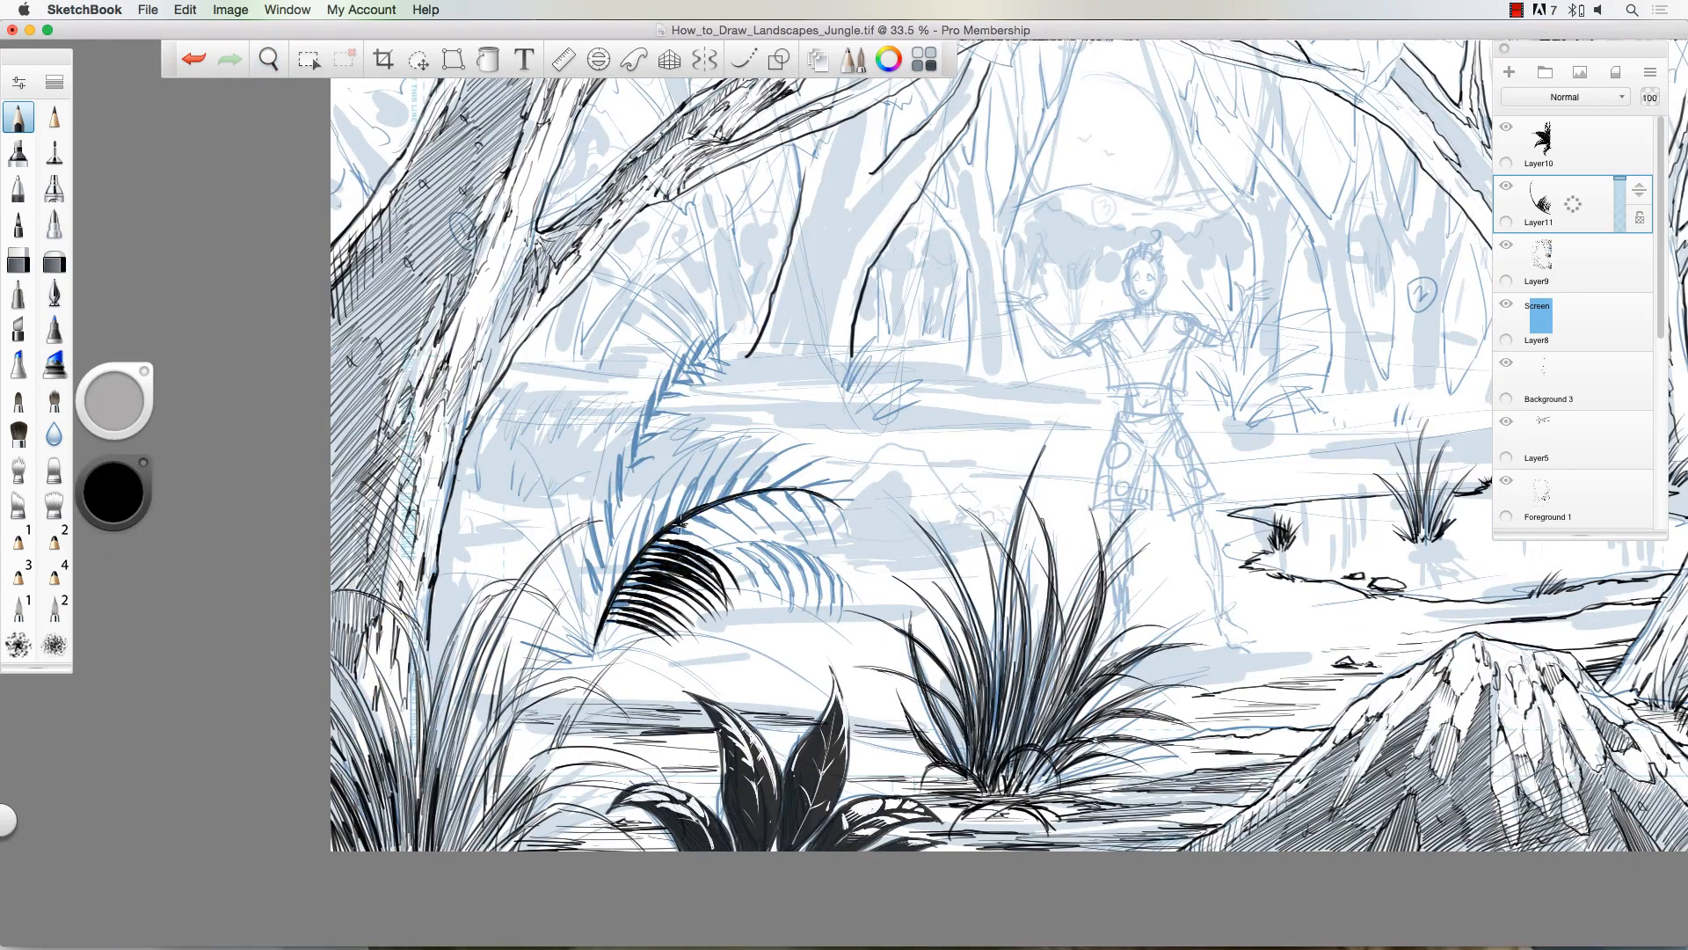
key("super+z")
left_click_drag(591, 594, 601, 613)
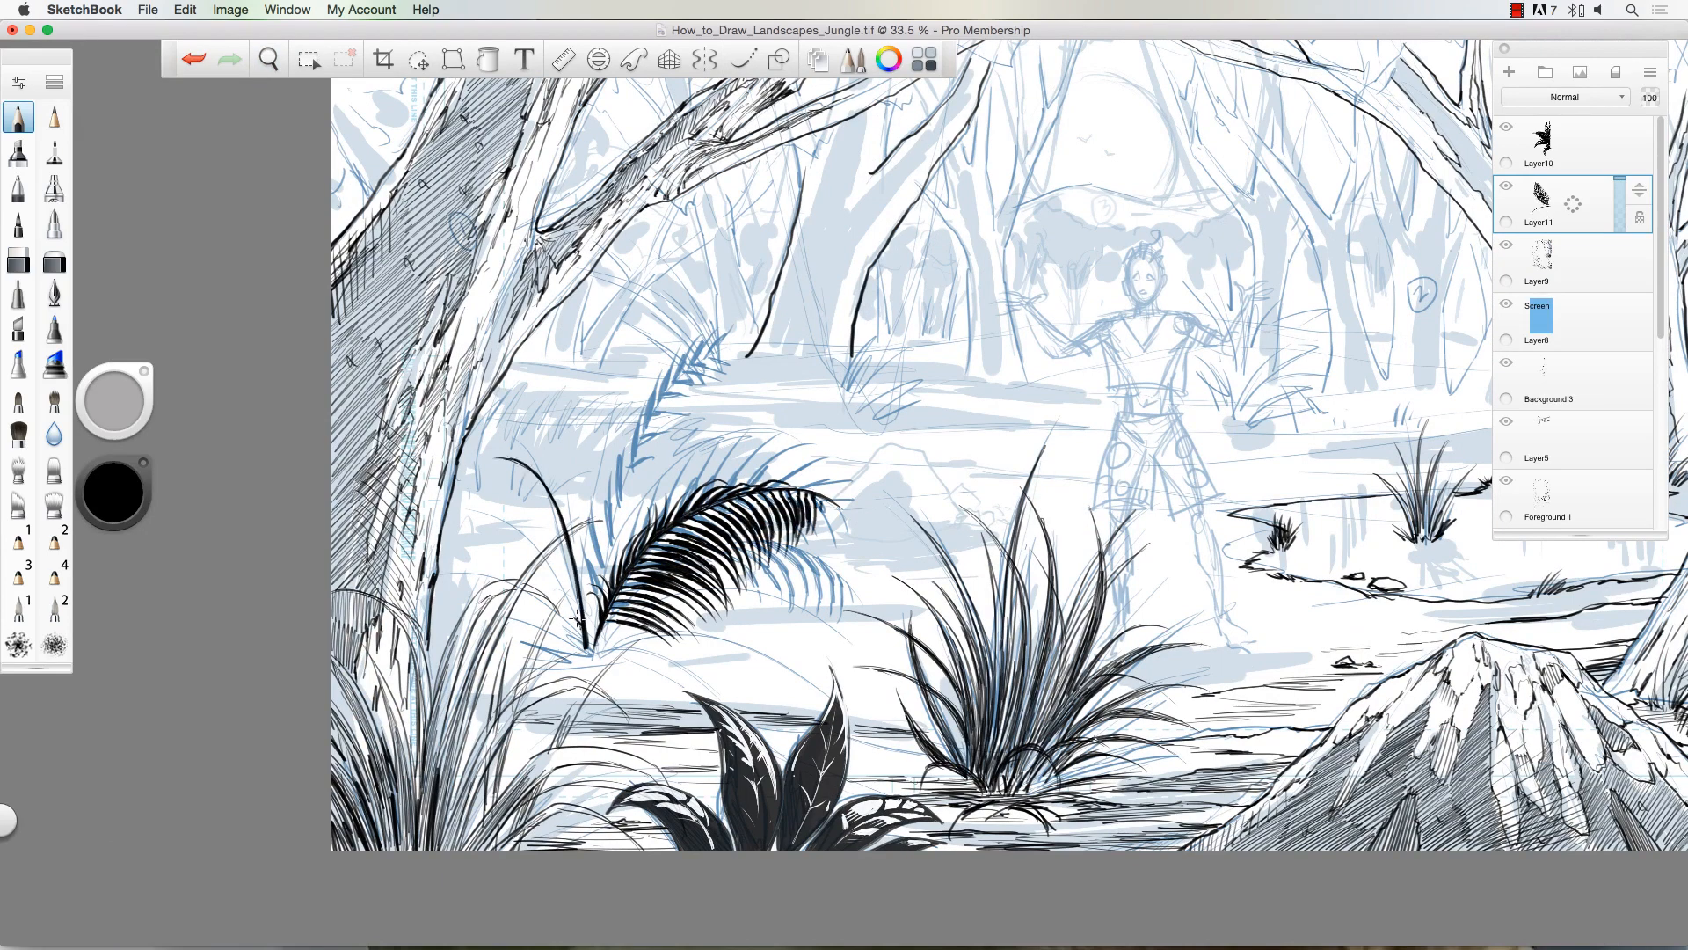
left_click_drag(607, 580, 587, 466)
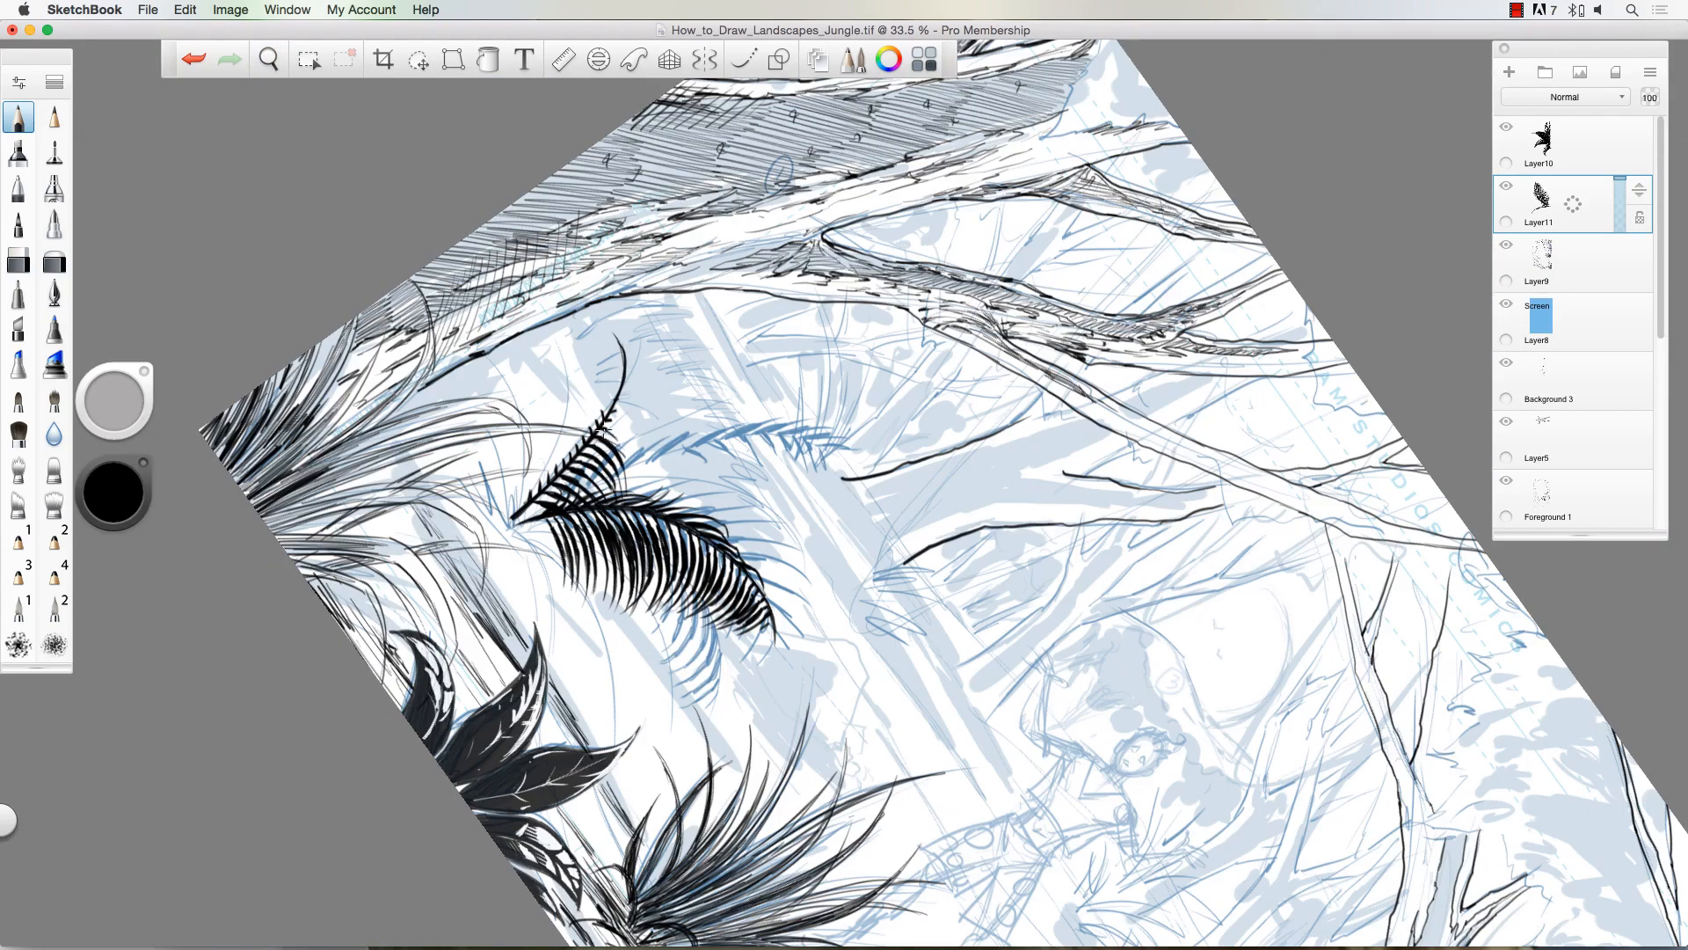
left_click_drag(633, 391, 824, 523)
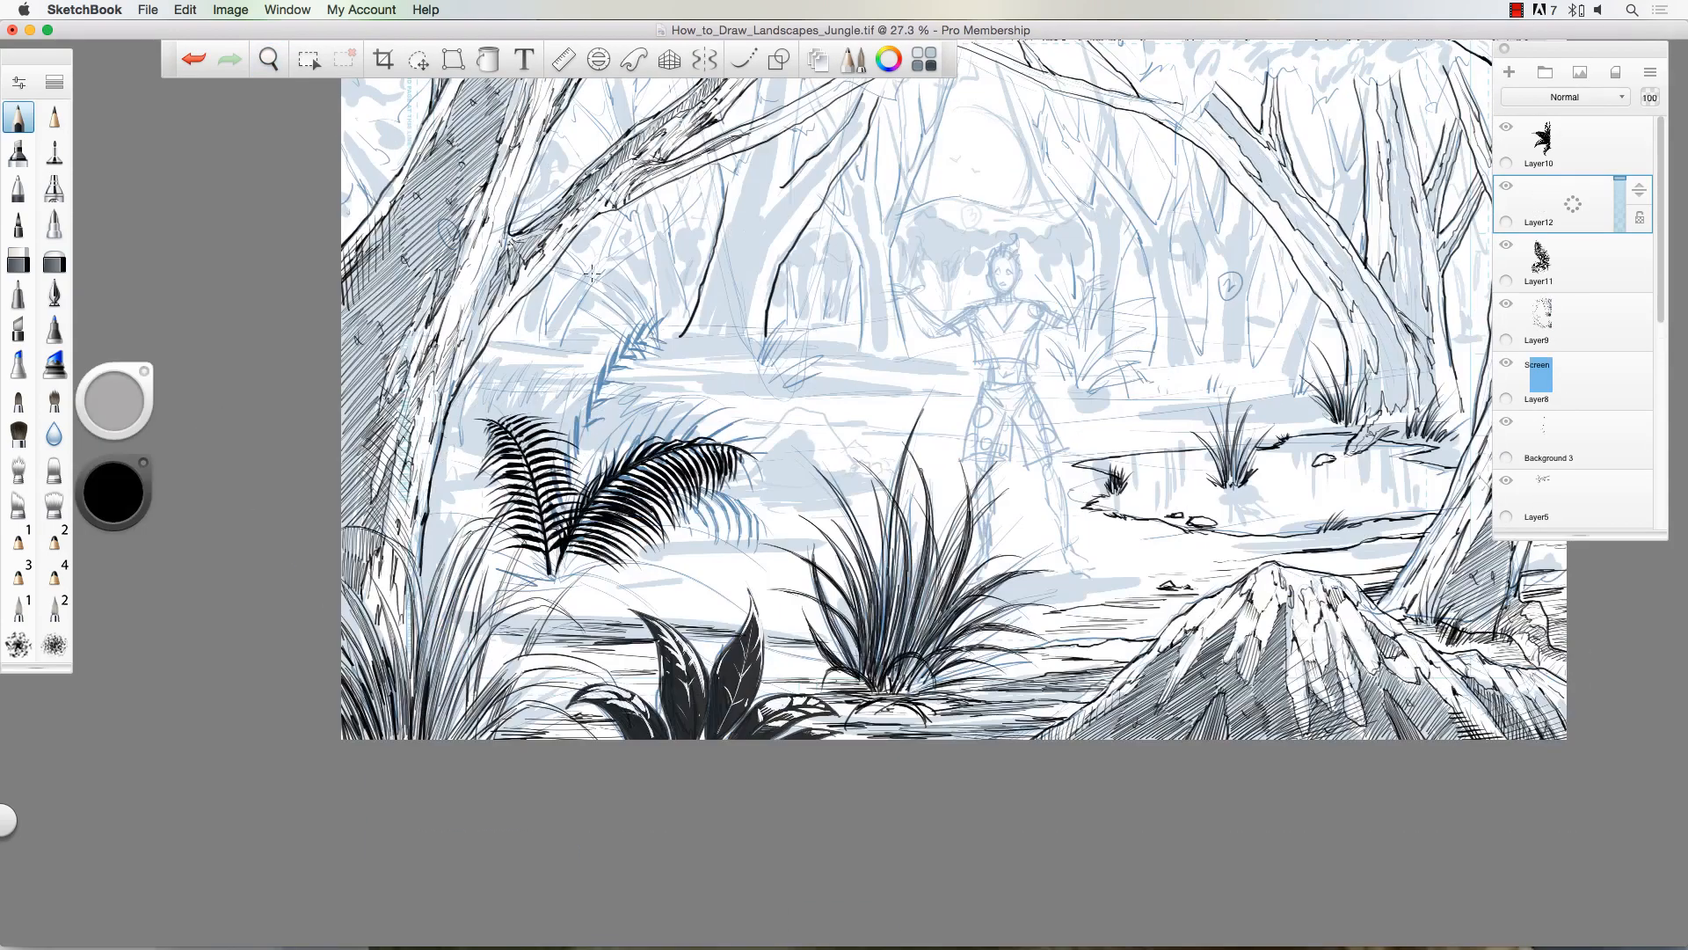
Step: Hide the finished frond layers while inking an upright frond and a drooping frond on separate new layers
left_click(1506, 245)
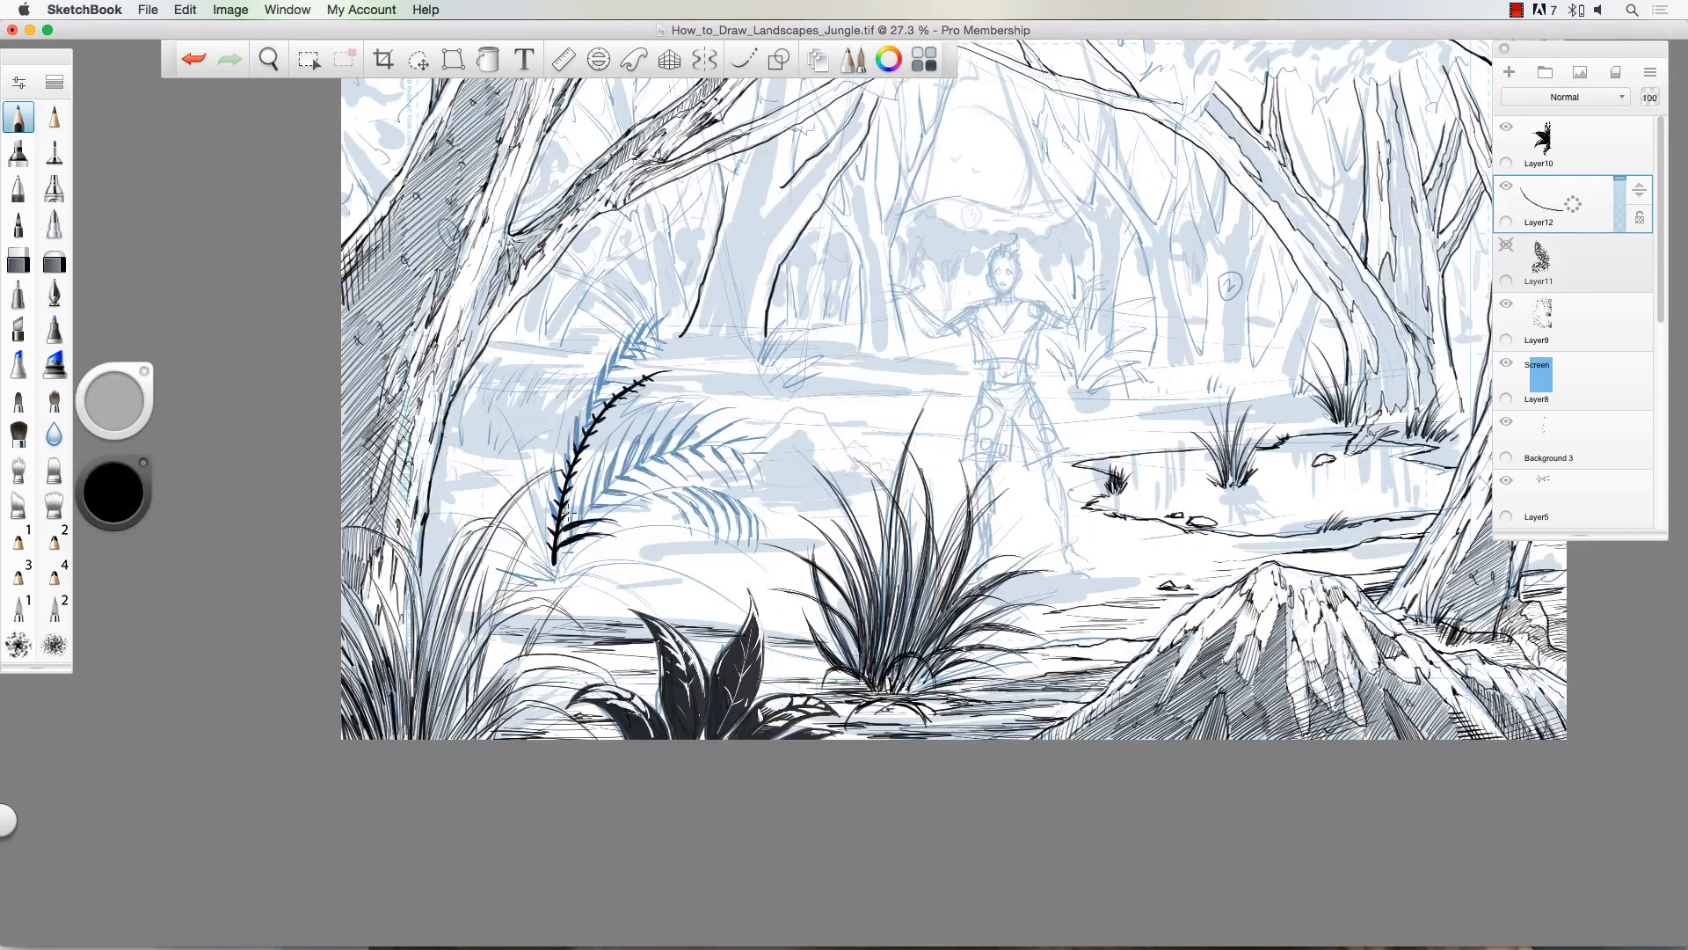
left_click_drag(113, 400, 786, 580)
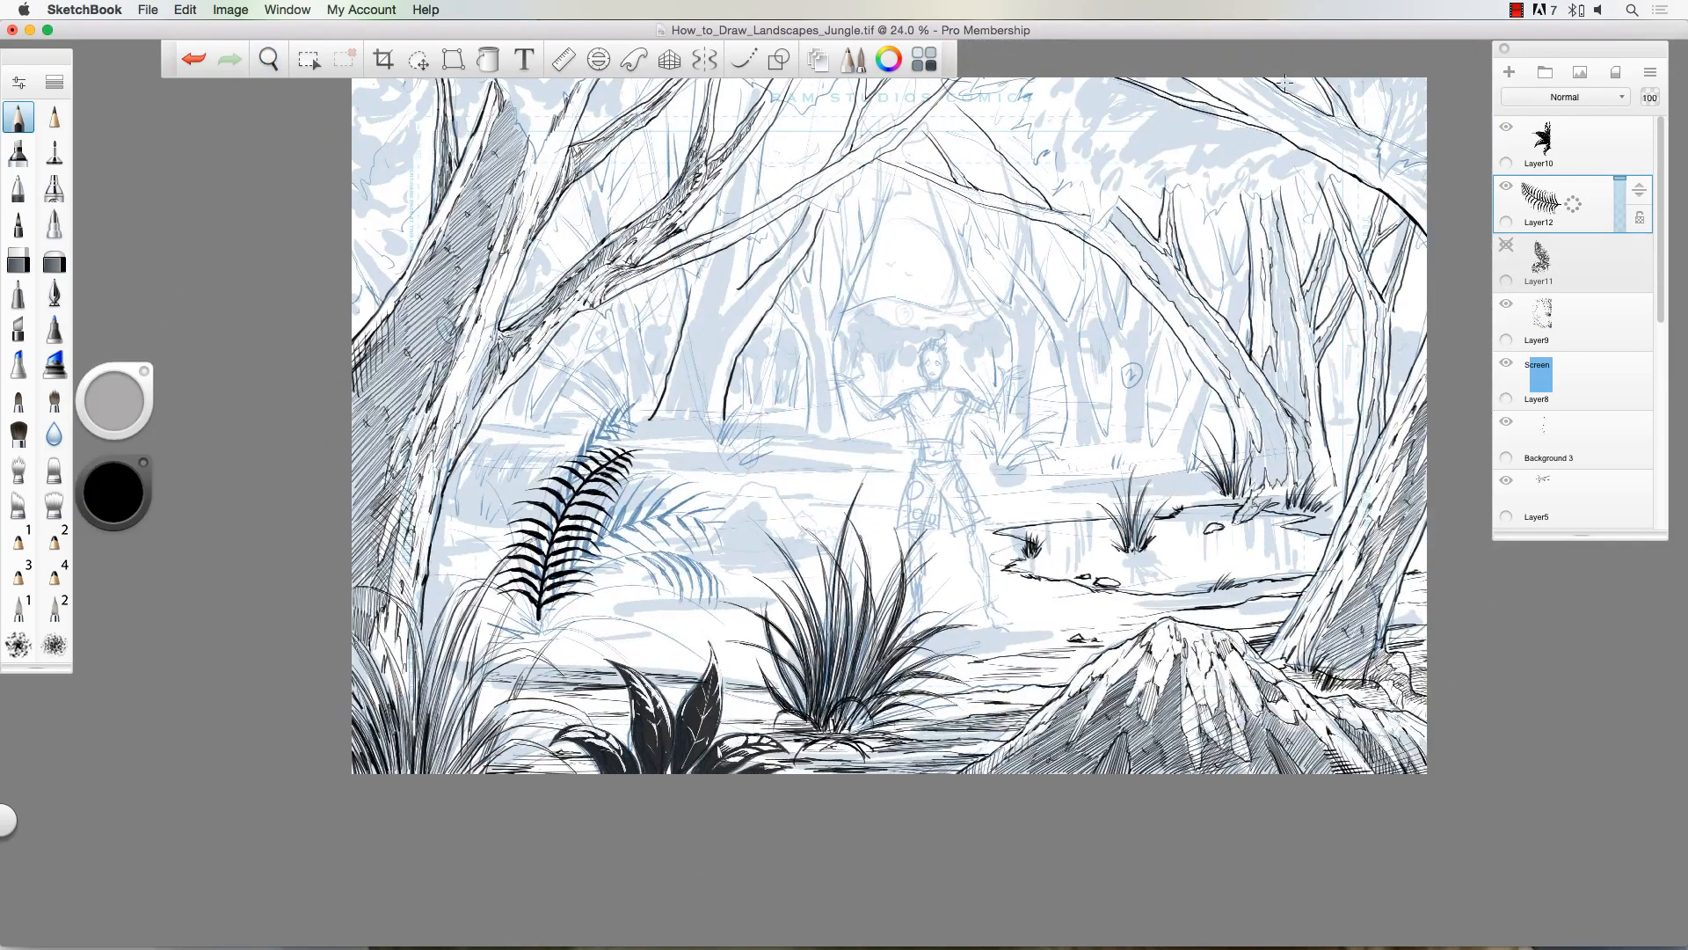
left_click_drag(547, 620, 647, 555)
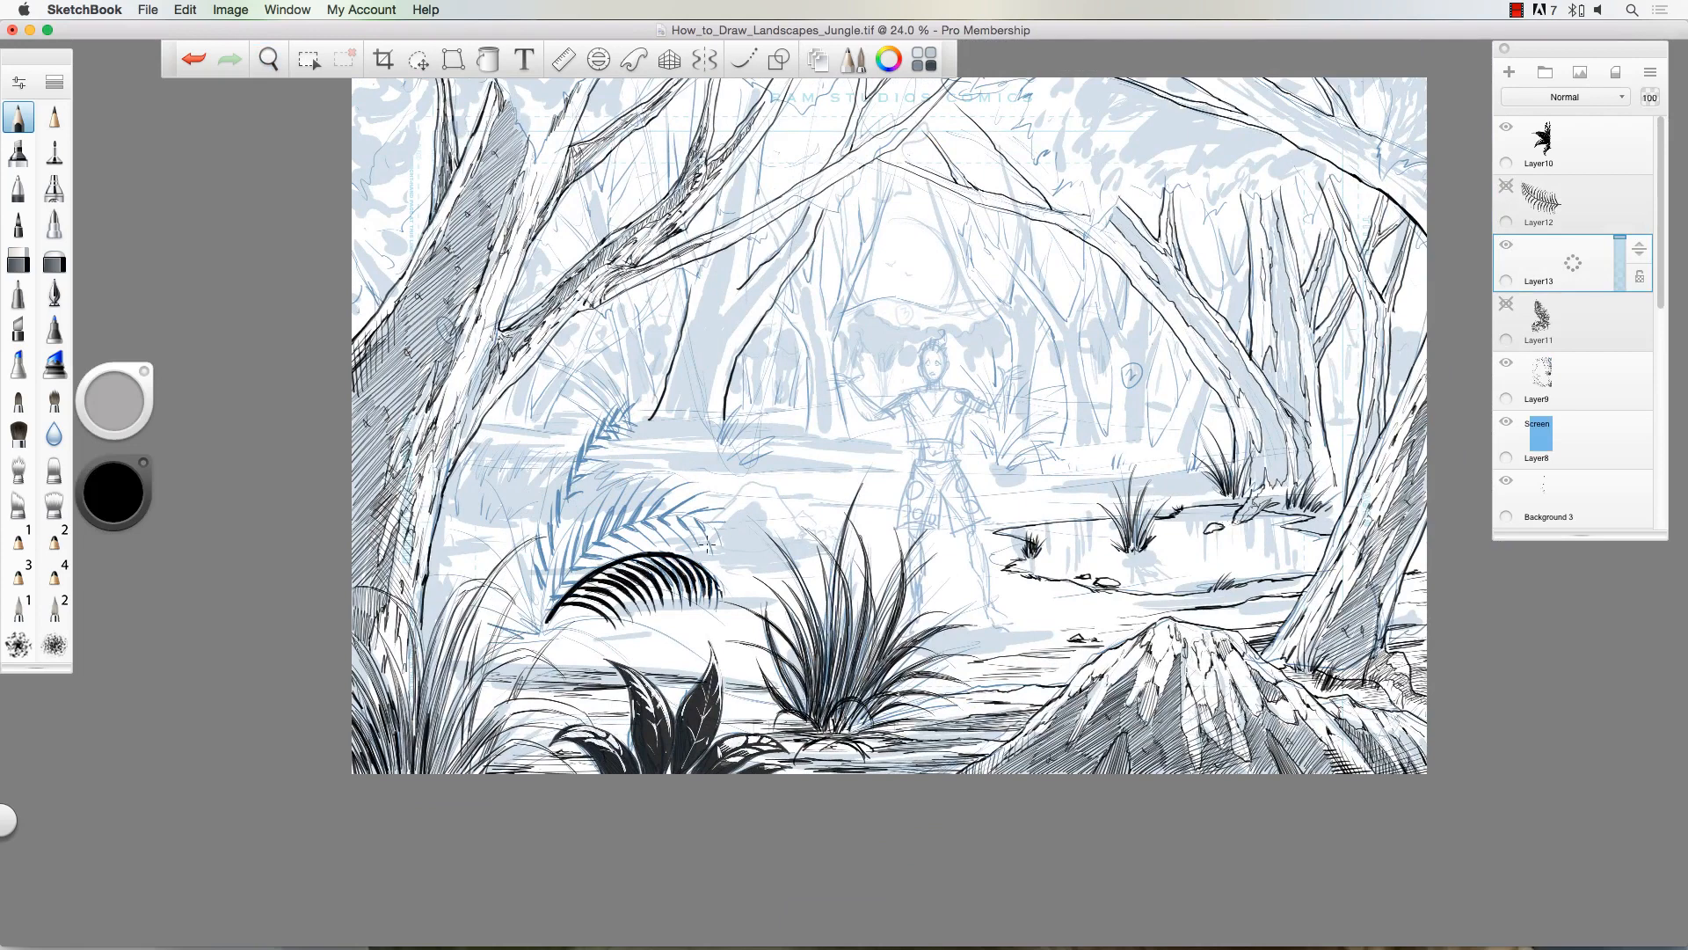
Step: Place a flipped copy of the drooping frond on the fern's left side, and duplicate and vertically flip the upright frond
left_click(185, 10)
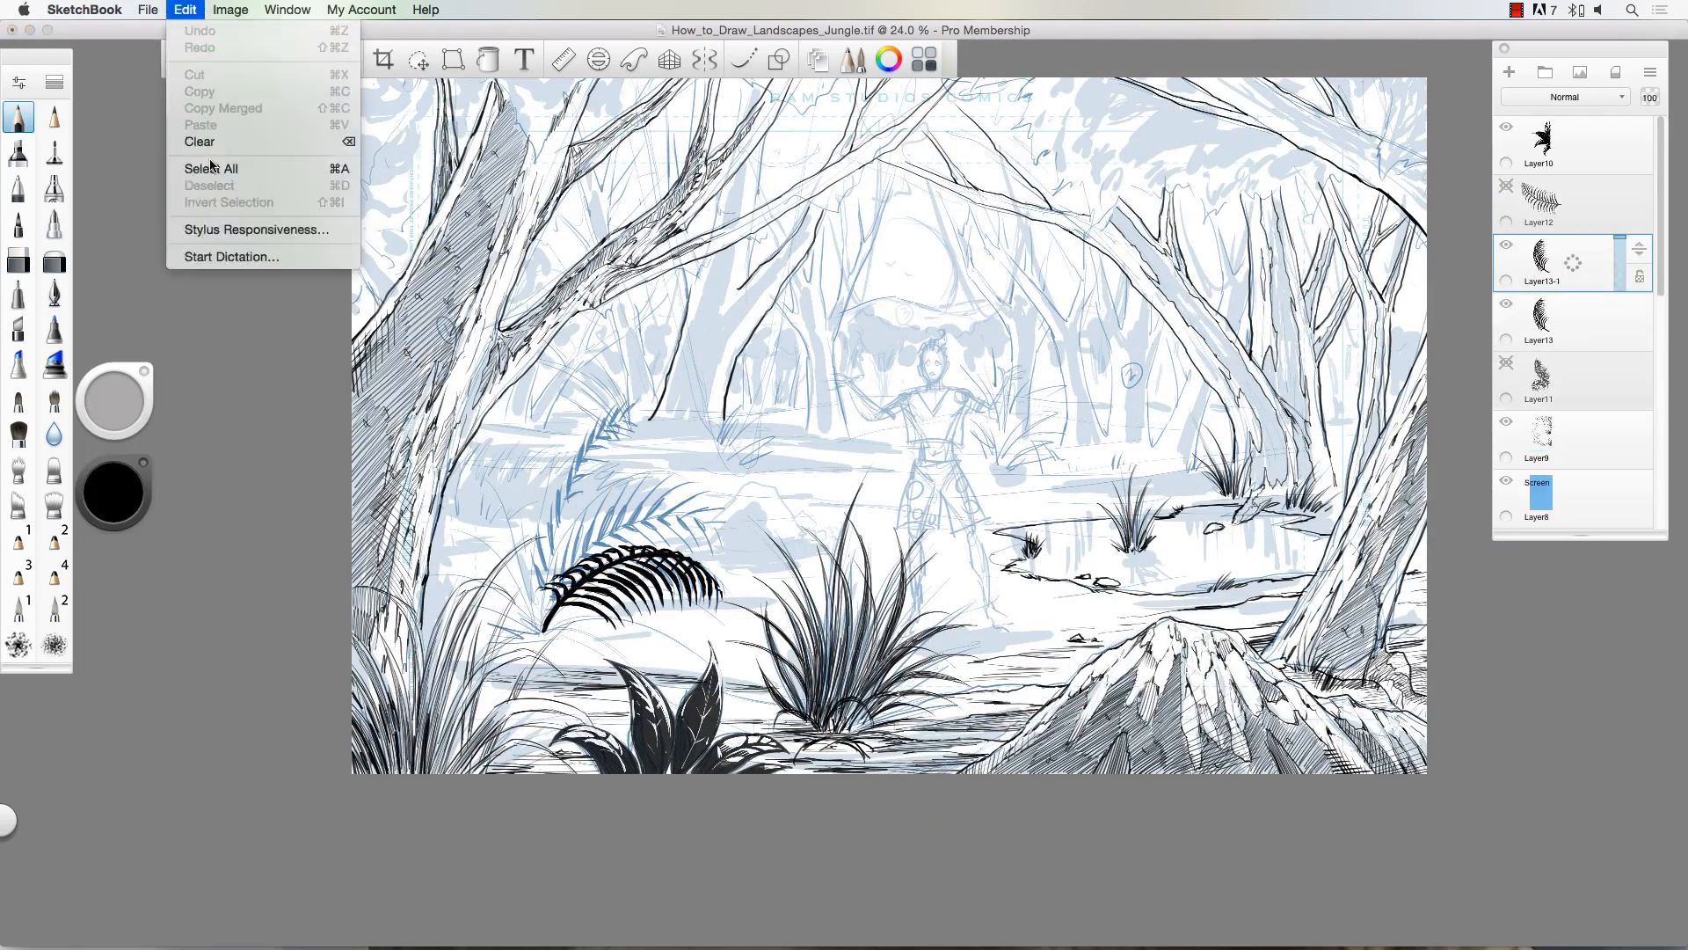
left_click_drag(1149, 588, 476, 580)
left_click(1506, 362)
left_click(1507, 189)
key("super+d")
left_click(230, 10)
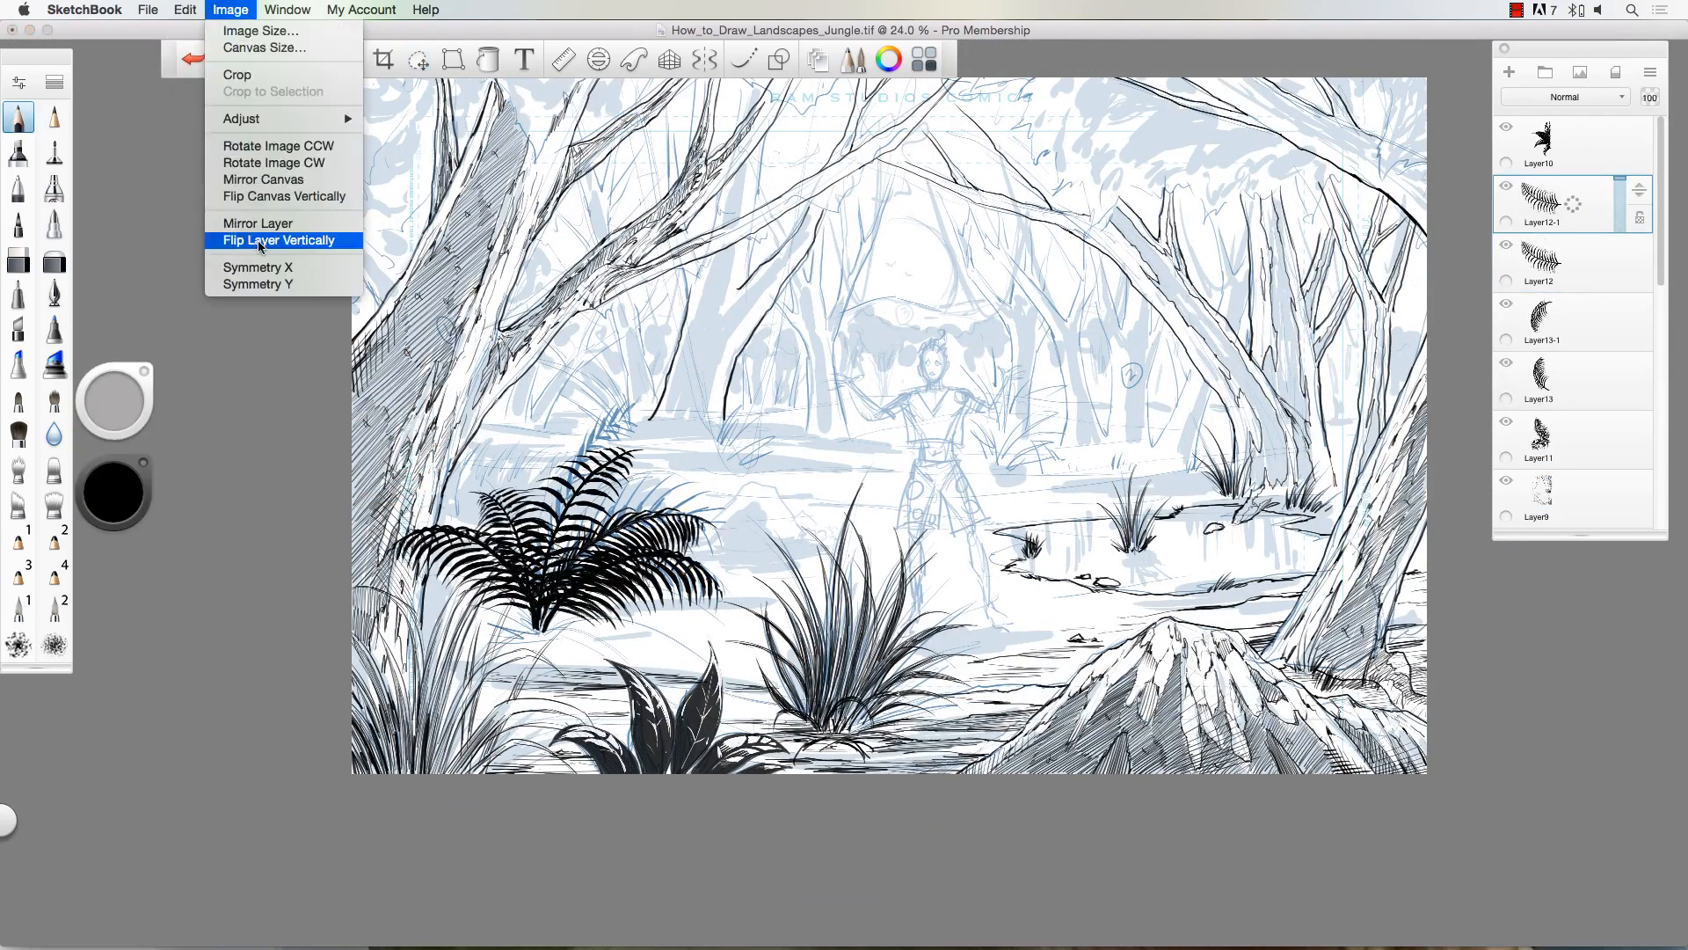
left_click(257, 240)
Step: Duplicate Layer13-1, hide the original, and erase the copied frond's tips where they overlap the tree trunk
left_click(1506, 421)
left_click(1506, 421)
left_click(1581, 323)
key("super+d")
left_click(1506, 362)
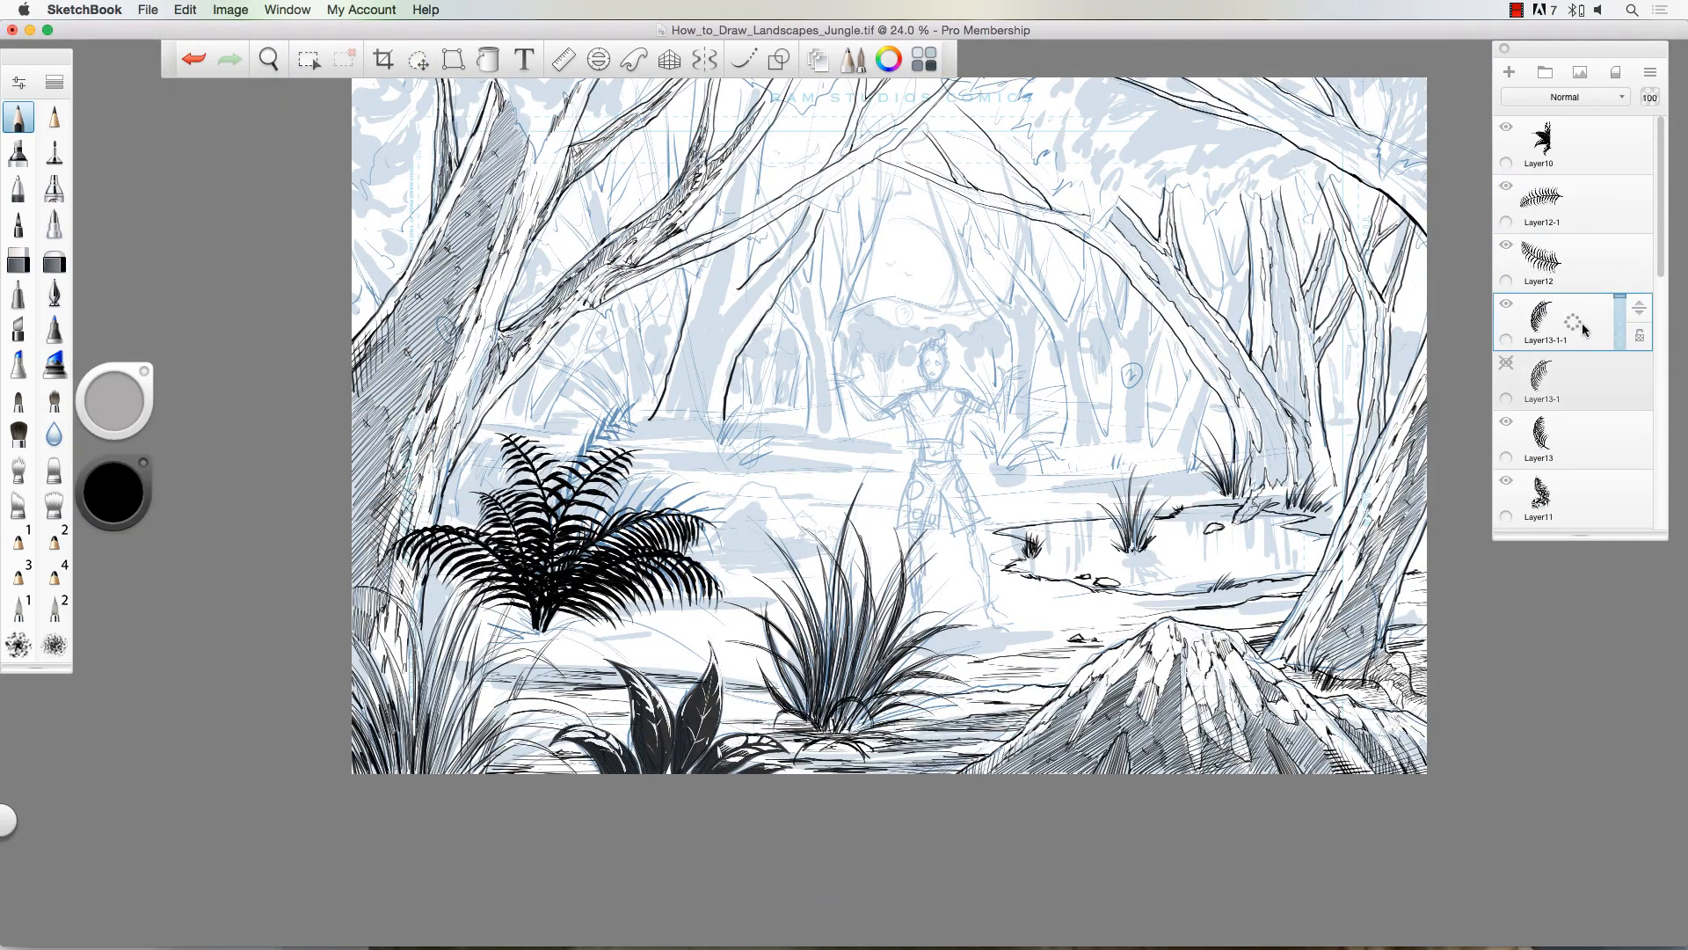
left_click(19, 260)
left_click_drag(400, 558, 430, 530)
Step: Merge the visible frond layers into a single fern layer
key("super+e")
key("super+e")
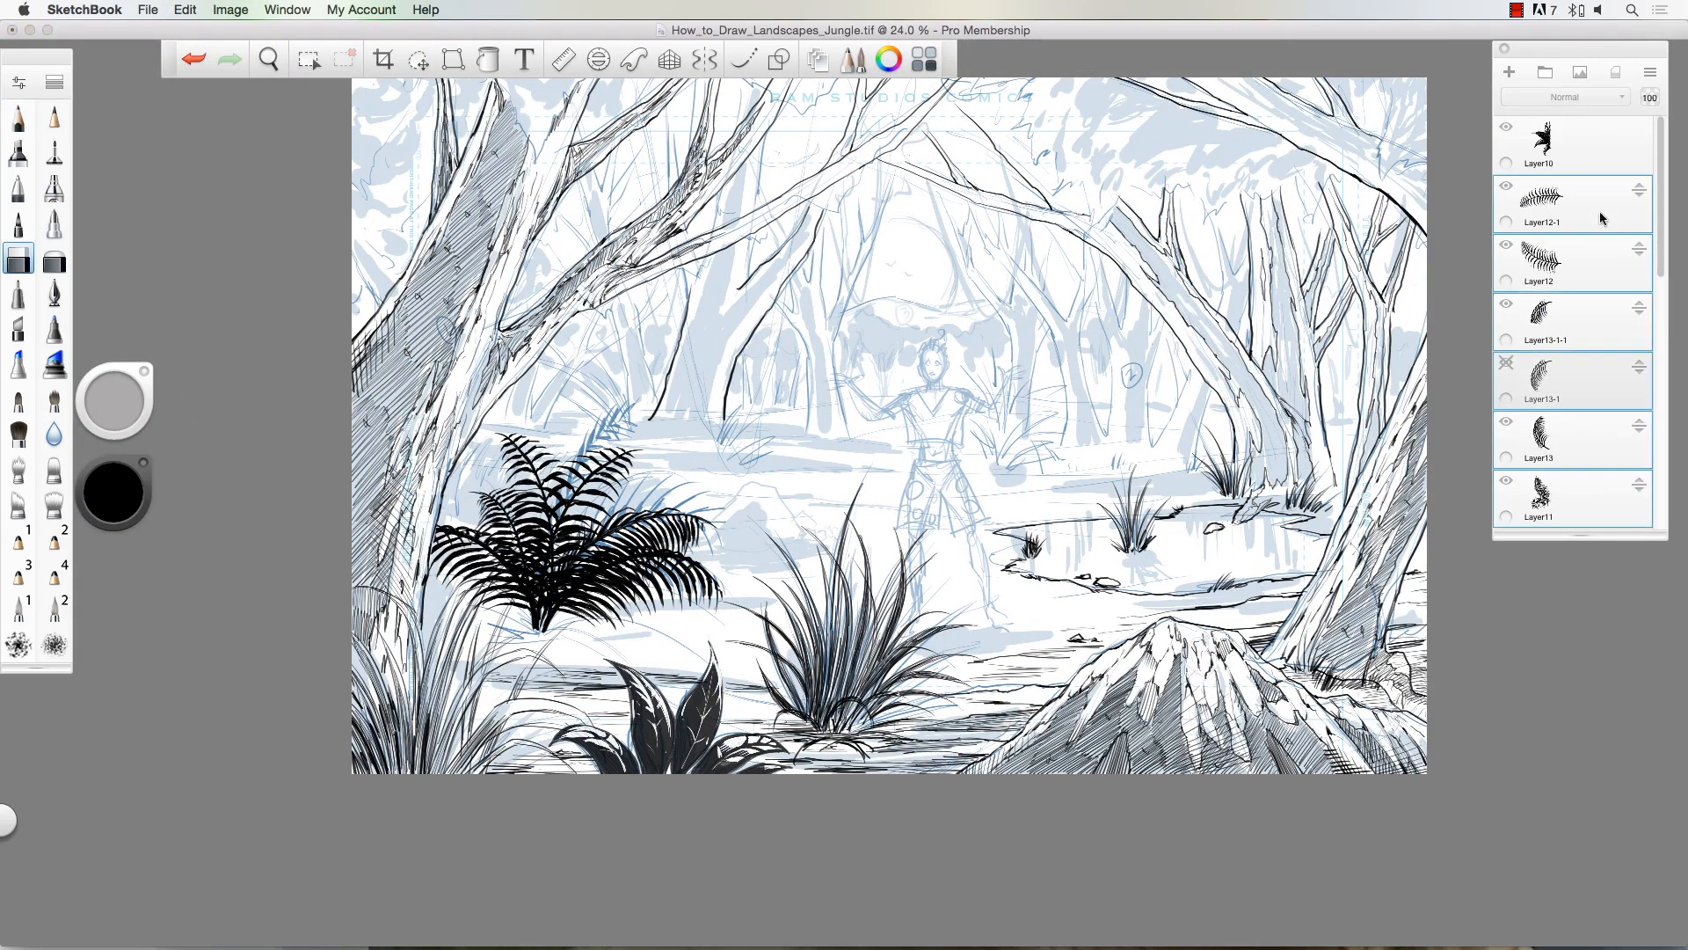
key("super+d")
left_click(1583, 204)
key("super+e")
key("super+e")
Step: Duplicate the merged fern and place a smaller copy at the base of the left mid-ground tree
key("super+d")
left_click(418, 59)
left_click_drag(1093, 290, 384, 105)
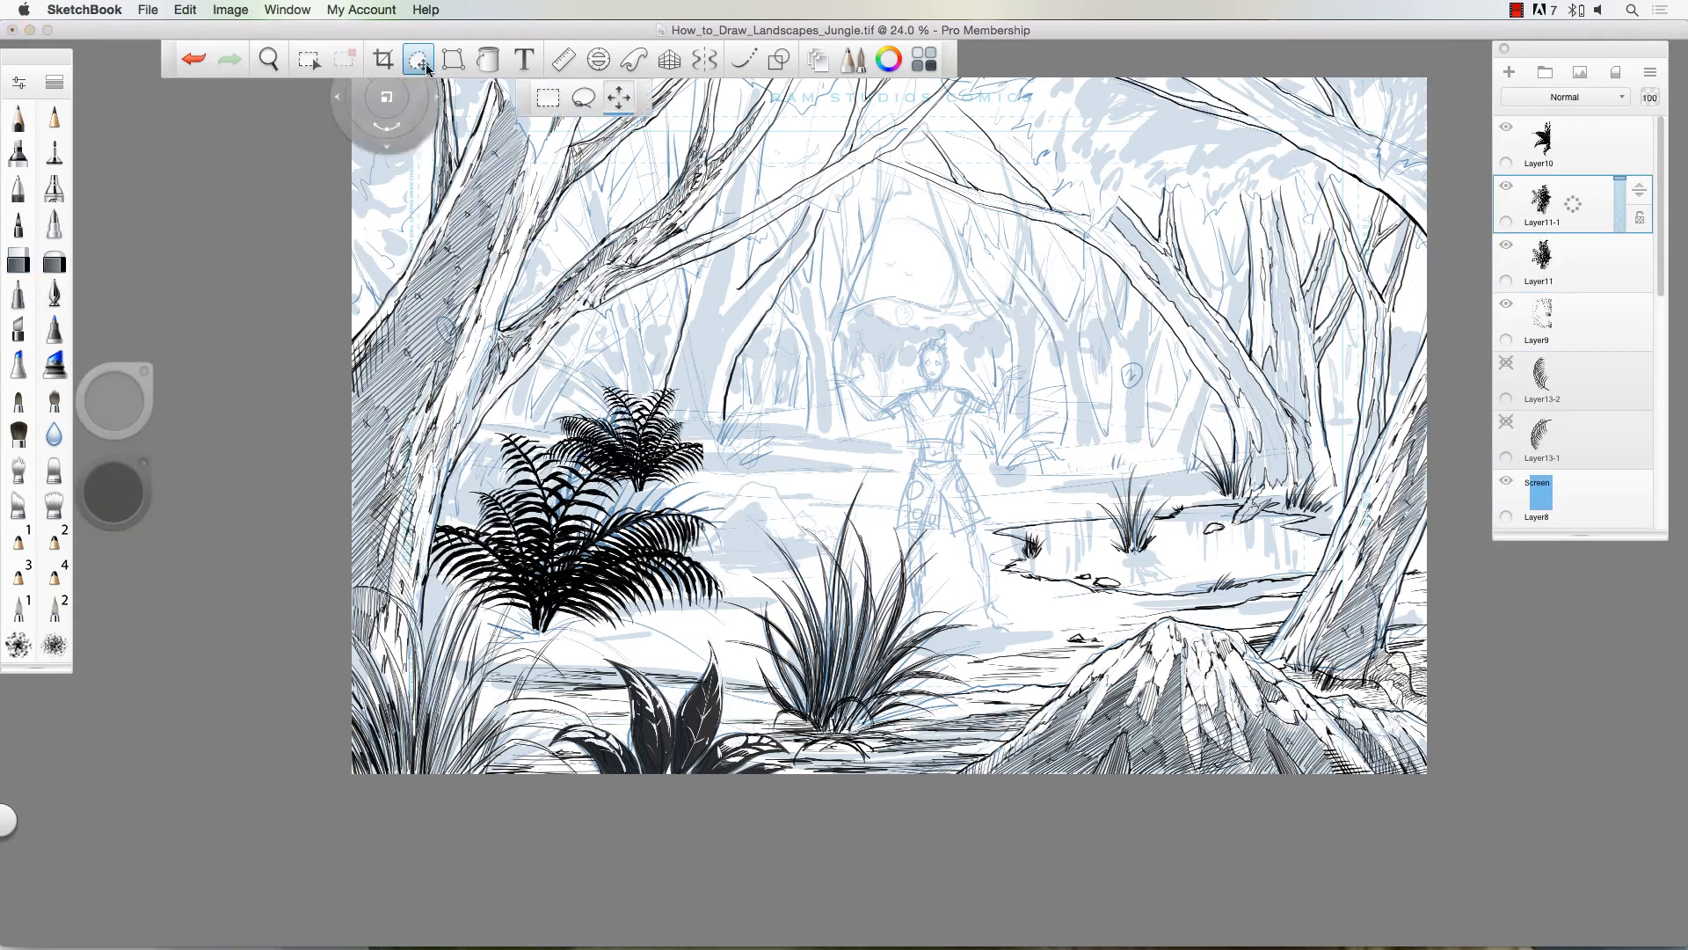
key("super+d")
left_click(419, 59)
key("super+z")
left_click(418, 59)
left_click_drag(343, 226, 324, 261)
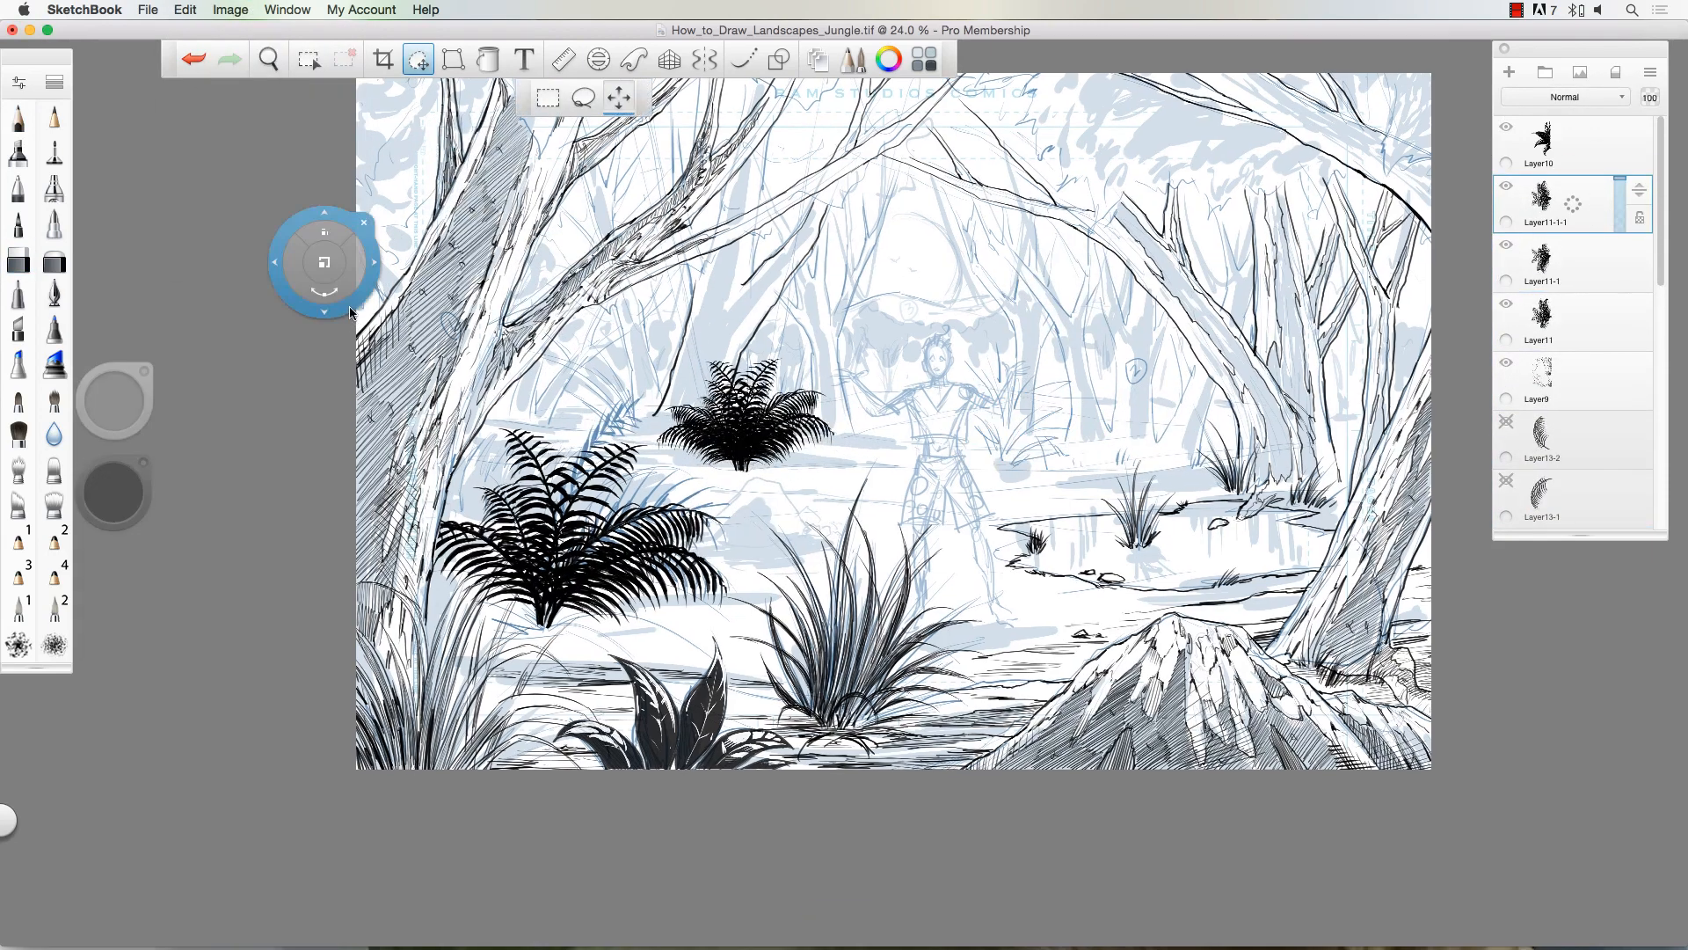
Step: Place another small fern beside the right mid-ground trees, and merge the ferns into one layer with slightly reduced opacity
left_click(419, 58)
left_click_drag(508, 313, 944, 317)
scroll(944, 318, "up", 1)
key("super+e")
key("super+e")
left_click_drag(1620, 178, 1619, 186)
Step: Ink the trunk and branches of the left mid-ground trees behind the small fern on Layer9
left_click(1583, 262)
left_click(18, 117)
left_click_drag(763, 92, 757, 179)
left_click_drag(710, 161, 702, 208)
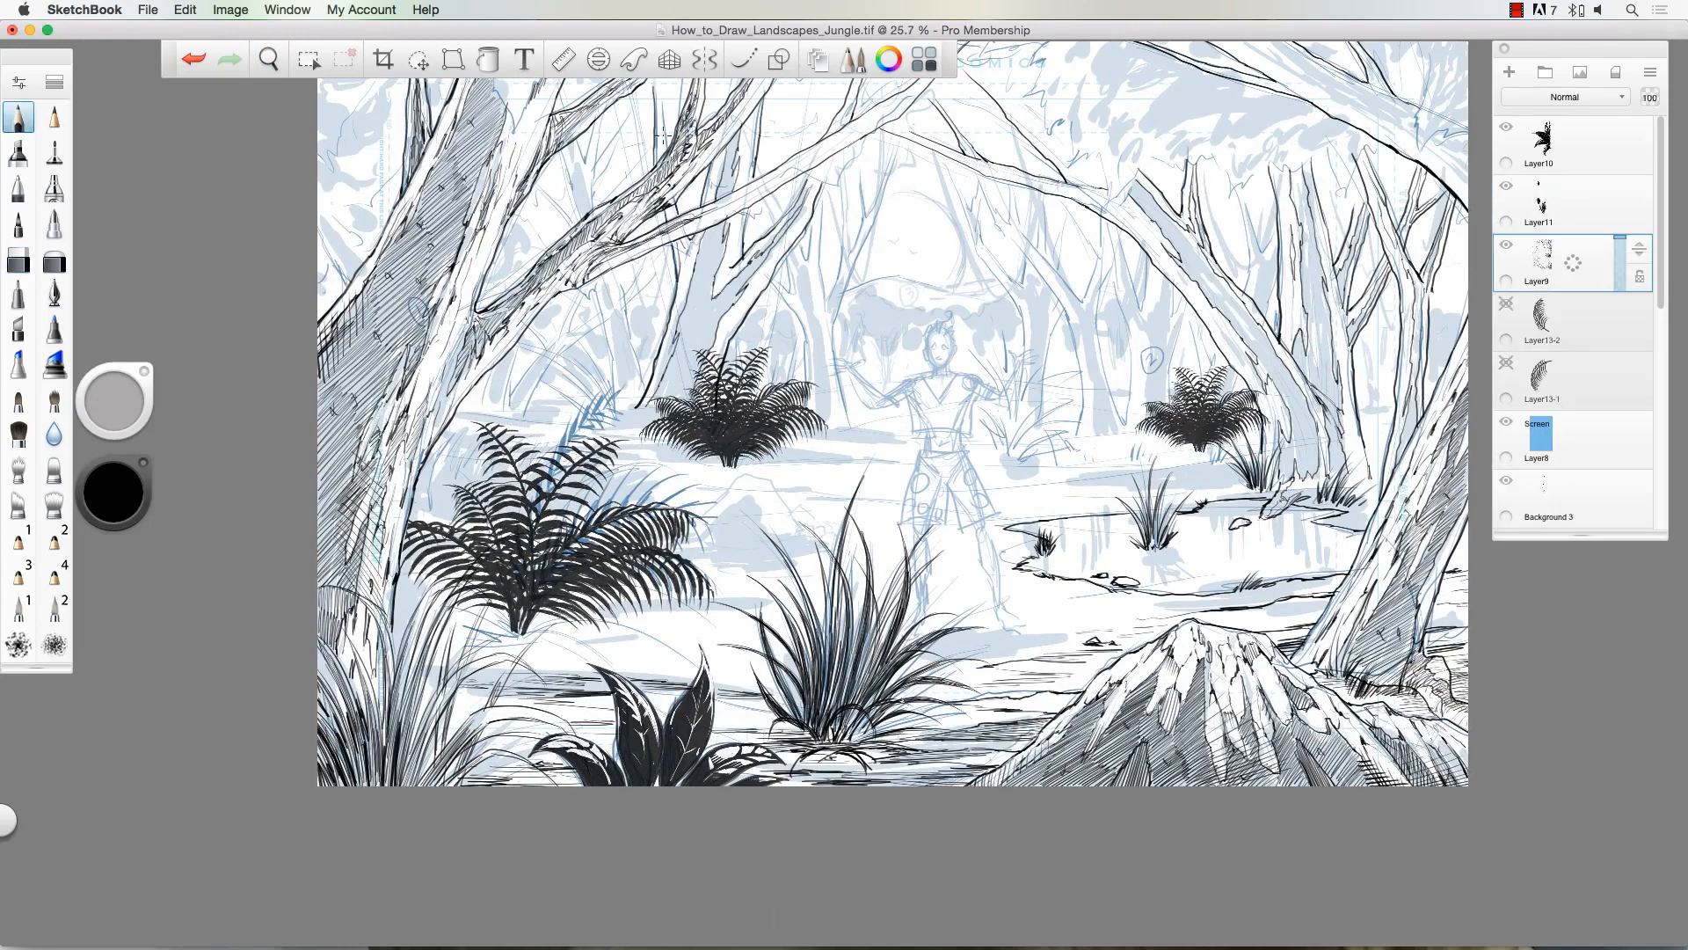
Step: Hatch the shaded sides of the mid-ground tree trunks on both sides of the scene
left_click_drag(1319, 220, 1323, 405)
left_click_drag(1129, 184, 1337, 479)
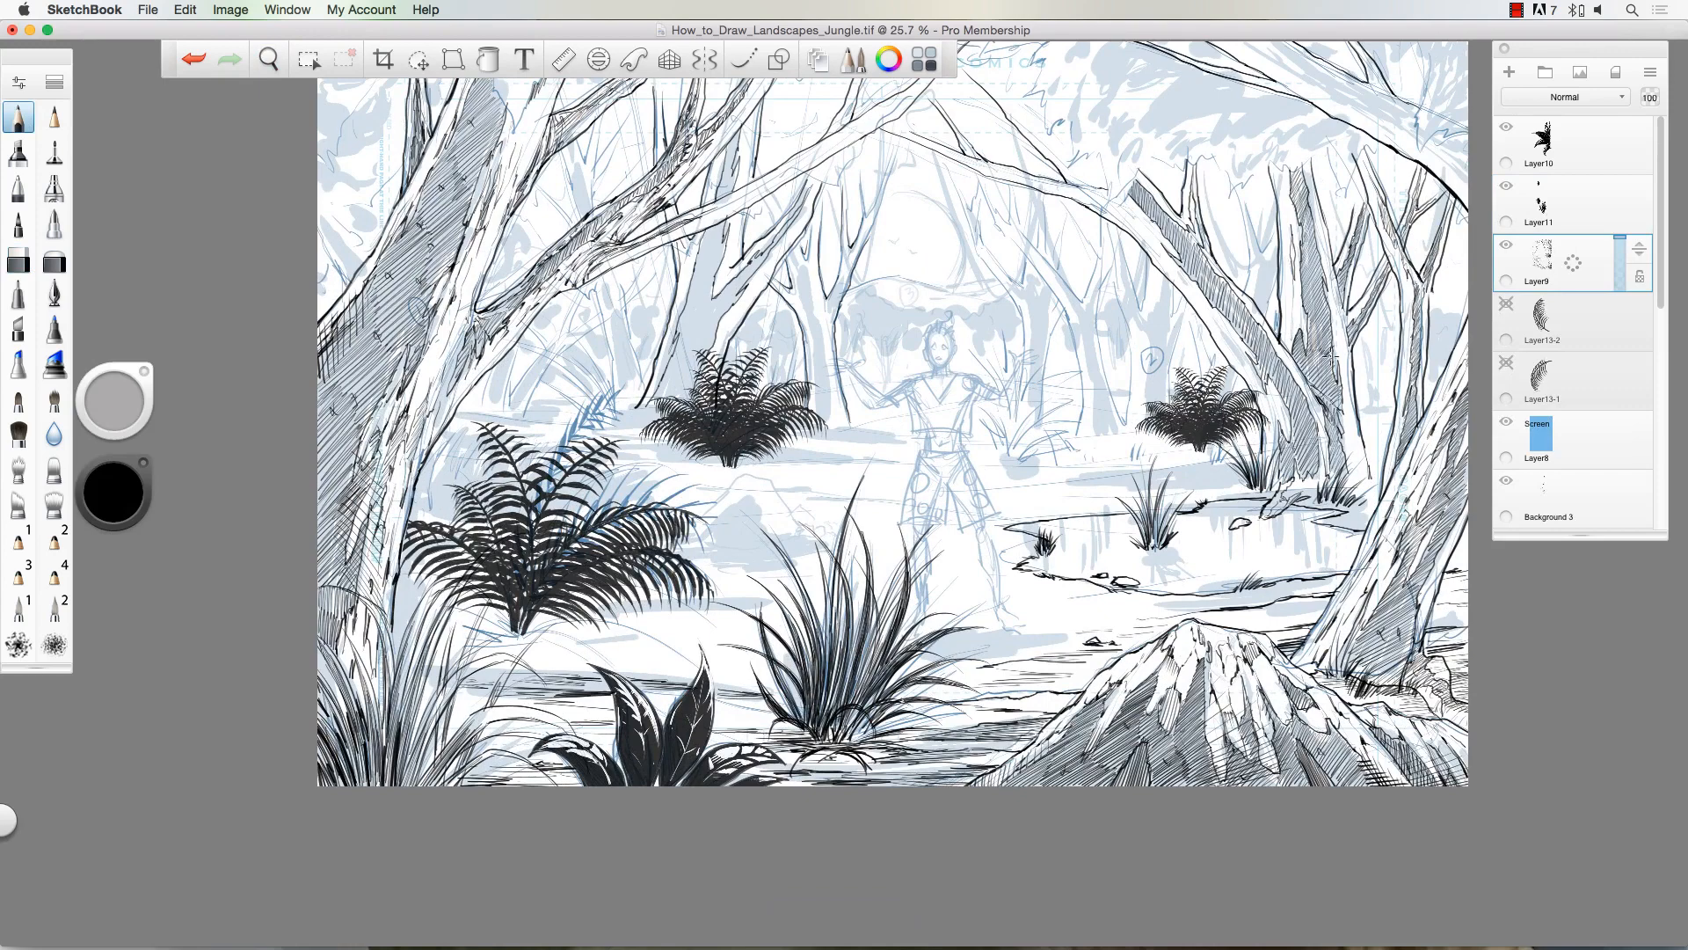
left_click_drag(721, 222, 677, 352)
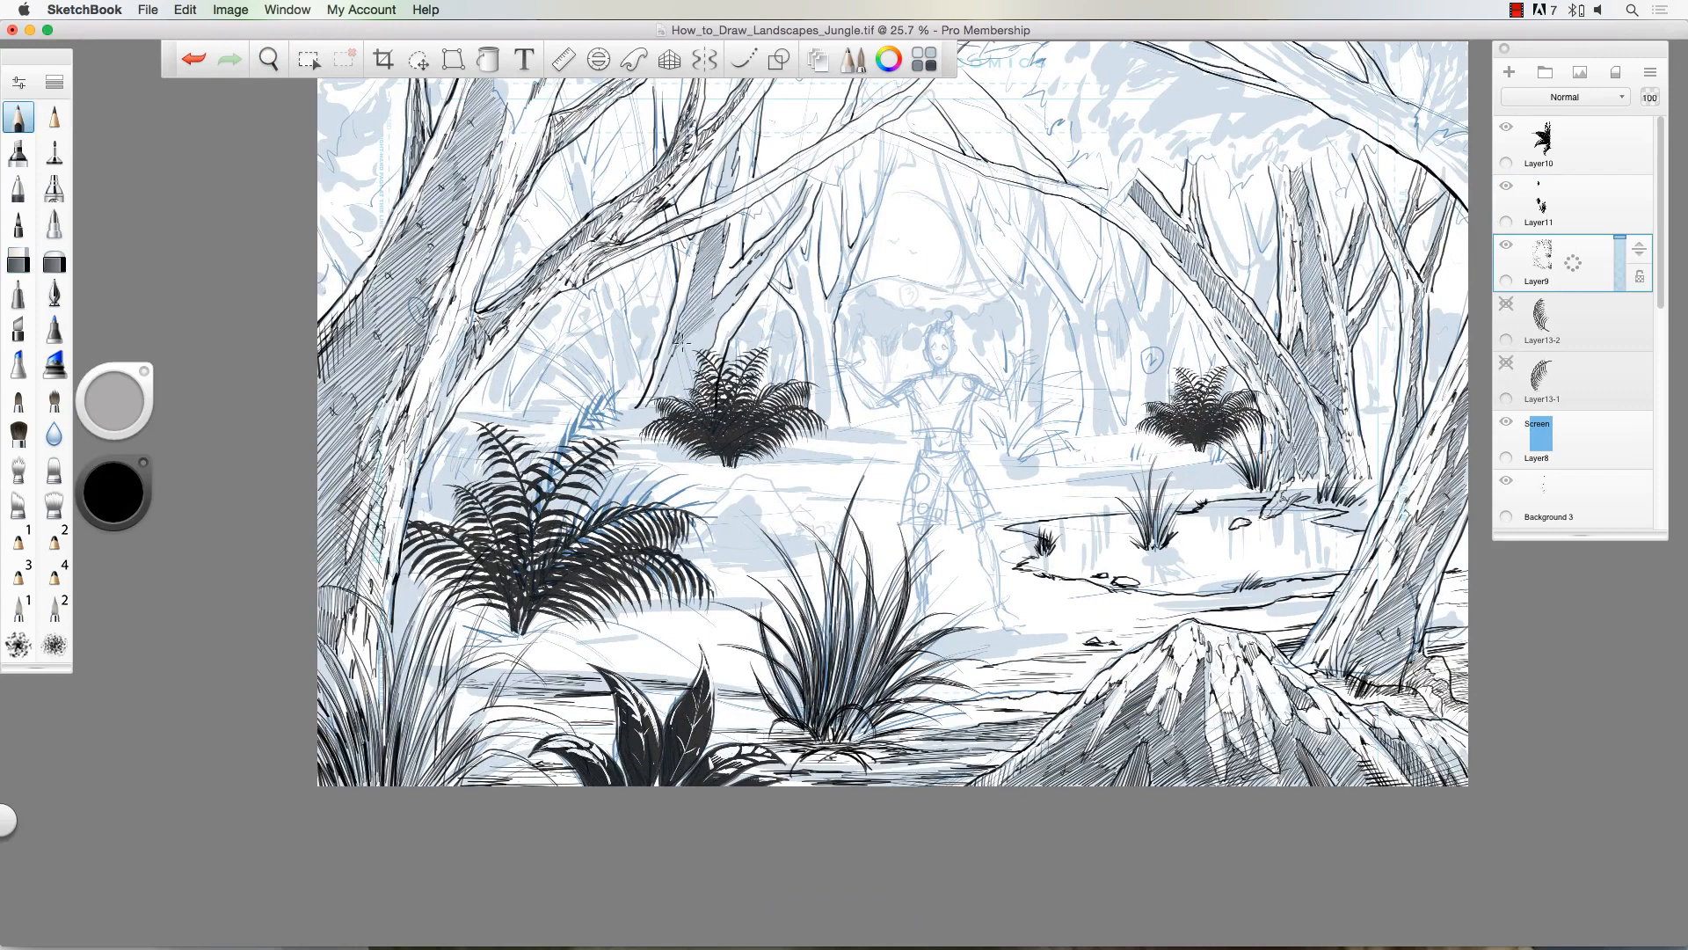
left_click_drag(743, 283, 660, 406)
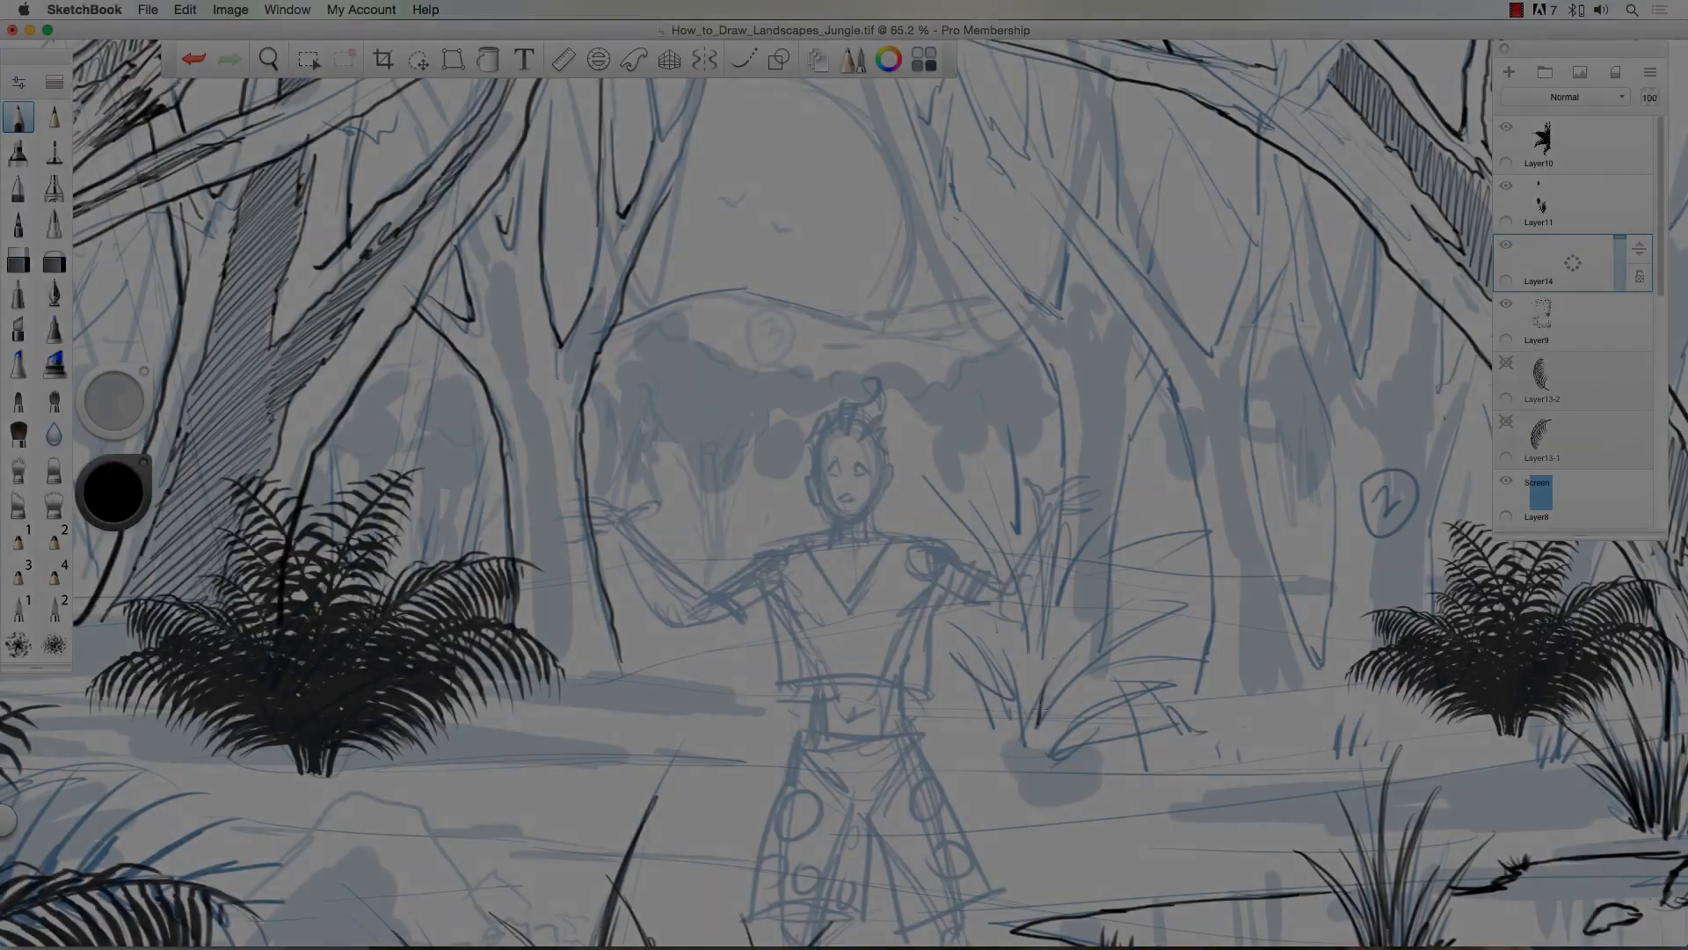
Step: Outline the large jagged leaves of the broad-leaved plant beside the sketched figure on Layer14
mouse_move(1038, 717)
left_mouse_down()
mouse_move(1258, 501)
mouse_move(1147, 426)
mouse_move(901, 704)
mouse_move(952, 607)
mouse_move(822, 430)
left_mouse_up()
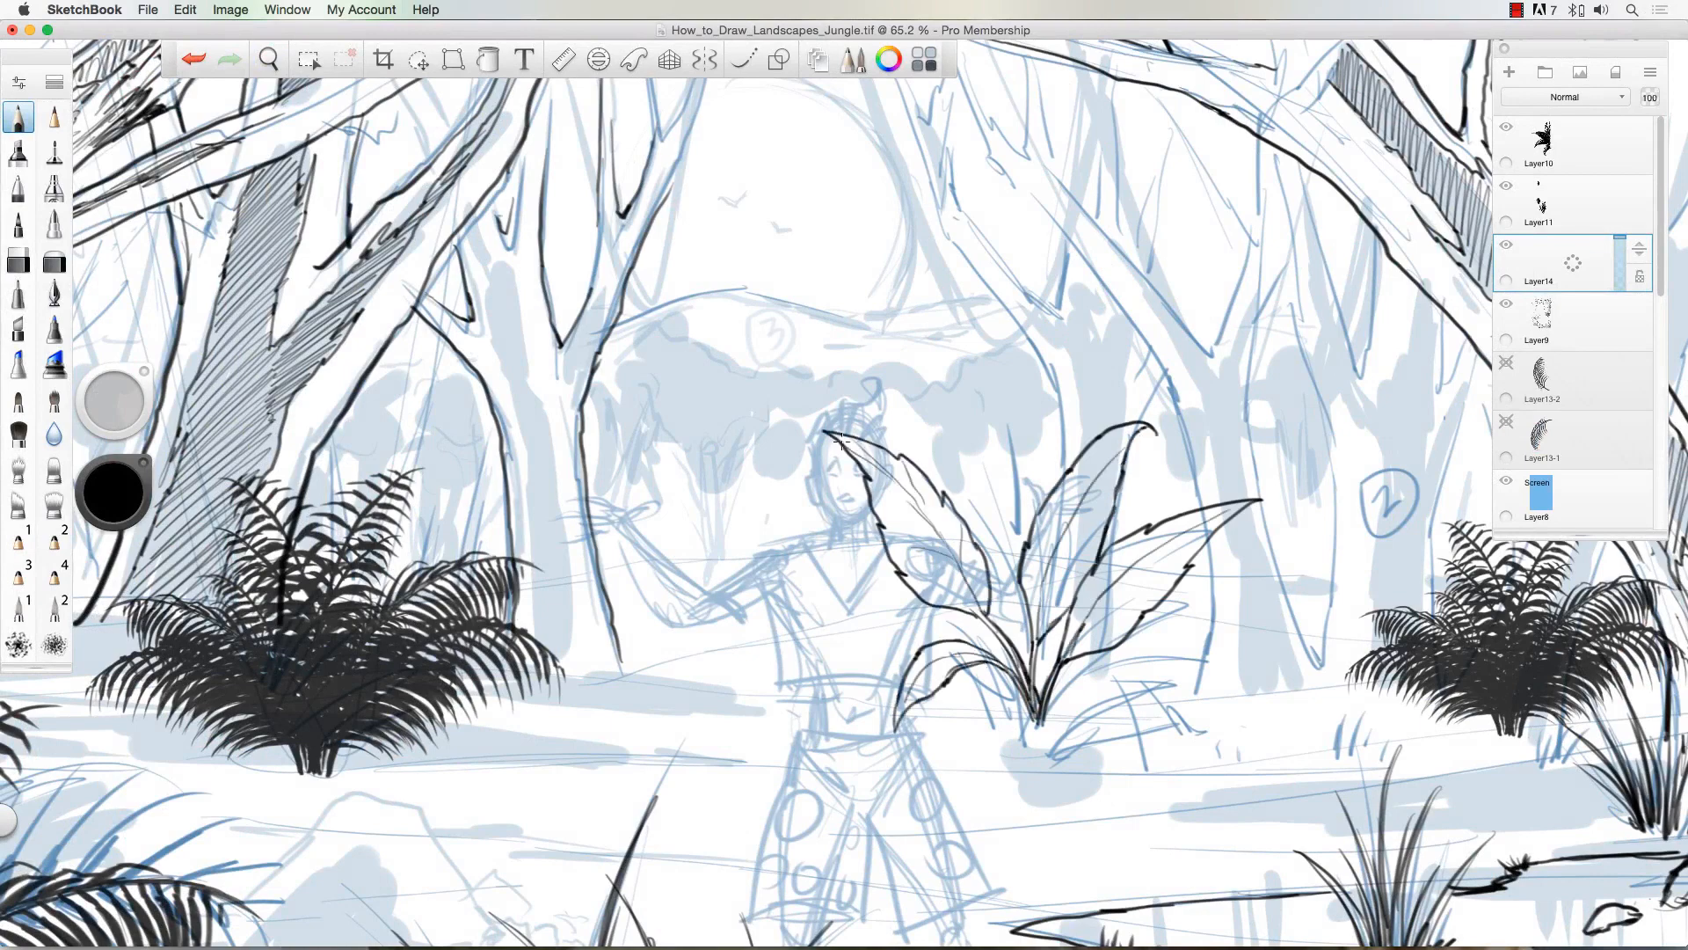
left_click_drag(1273, 646, 1086, 690)
left_click_drag(1097, 488, 1029, 562)
left_click_drag(1041, 699, 919, 374)
mouse_move(918, 374)
left_mouse_down()
mouse_move(1020, 443)
mouse_move(985, 615)
left_mouse_up()
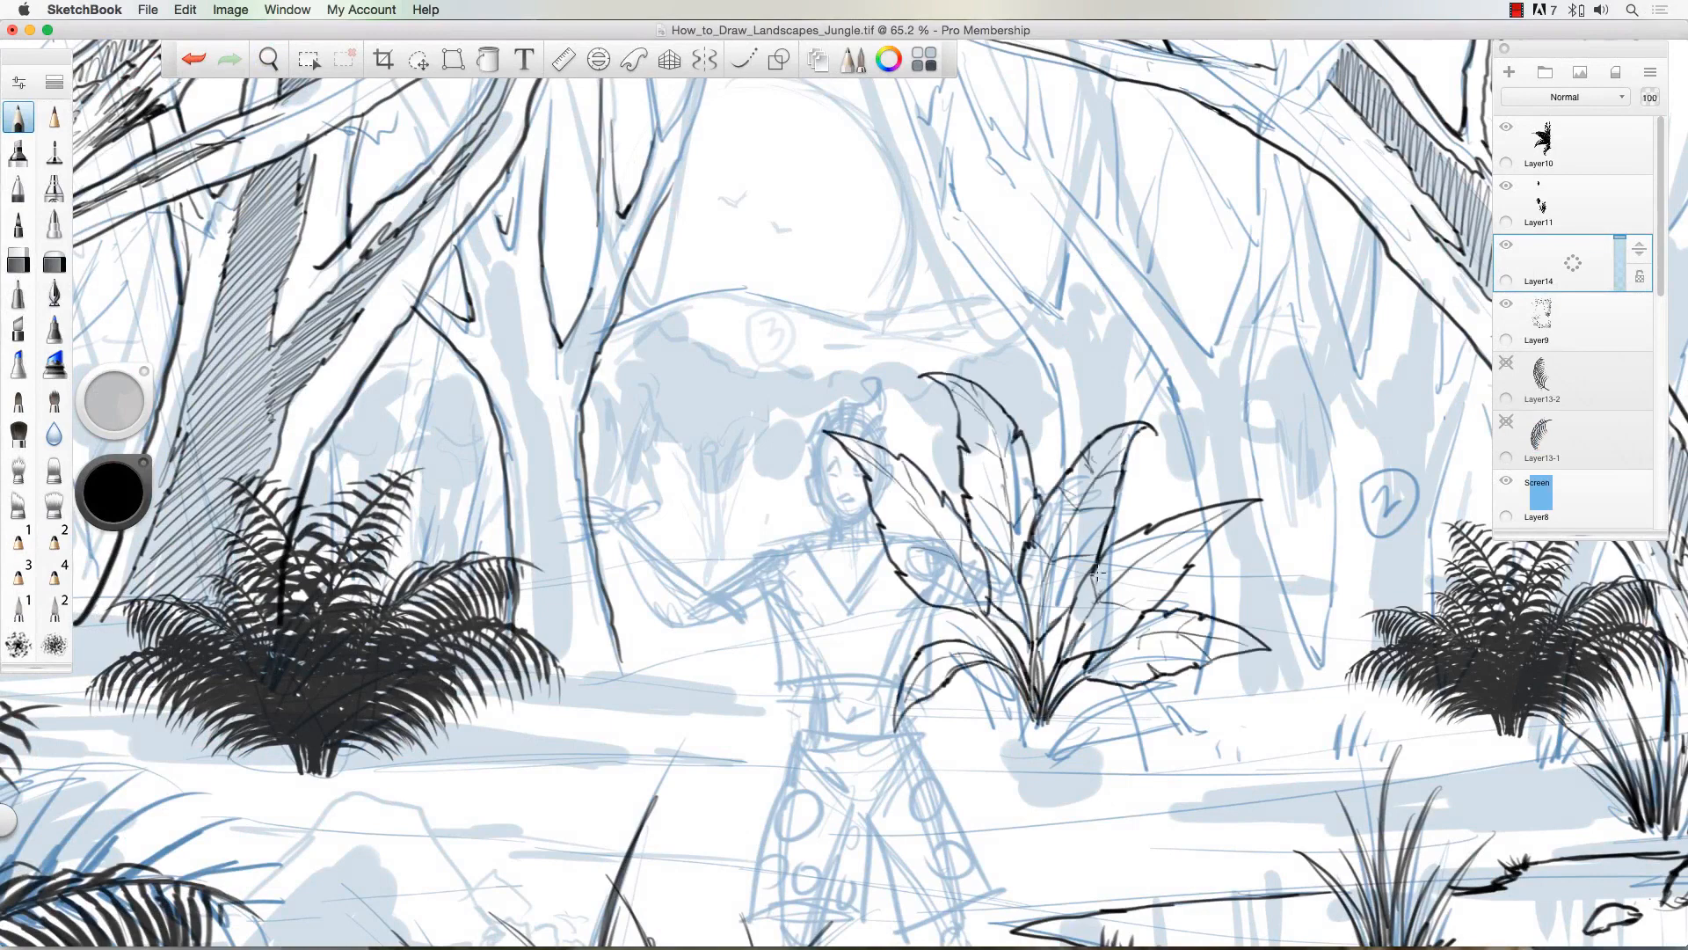
Step: Add smaller leaves and base blades to the broad-leaved plant, and hatch its centre and lower leaves
left_click_drag(1213, 515, 1134, 572)
left_click_drag(1081, 660, 989, 730)
left_click_drag(1042, 404, 1059, 488)
left_click_drag(1160, 615, 1213, 589)
mouse_move(932, 607)
left_mouse_down()
mouse_move(890, 662)
mouse_move(967, 615)
mouse_move(950, 655)
left_mouse_up()
left_click_drag(1074, 646, 1178, 562)
left_click_drag(1024, 545, 1094, 616)
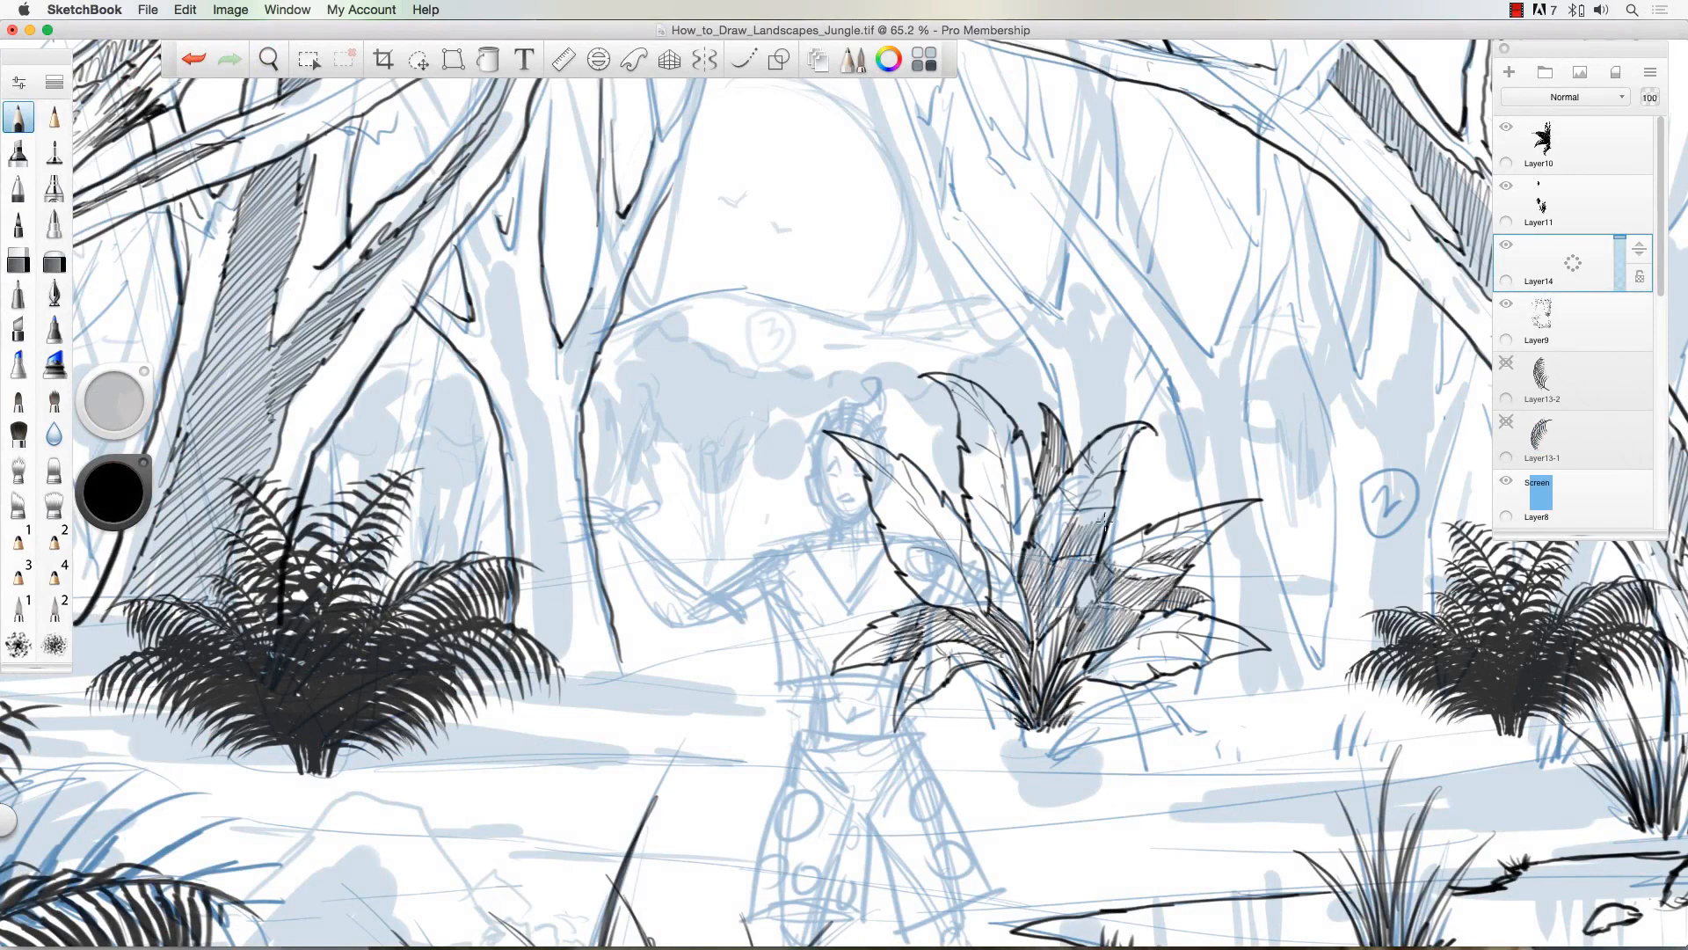
Step: Hatch shadows and veins across the broad-leaved plant's upright, side and lower leaves
left_click_drag(1090, 440, 1055, 528)
left_click_drag(1064, 606, 1126, 435)
left_click_drag(1011, 452, 989, 620)
left_click_drag(976, 426, 1033, 567)
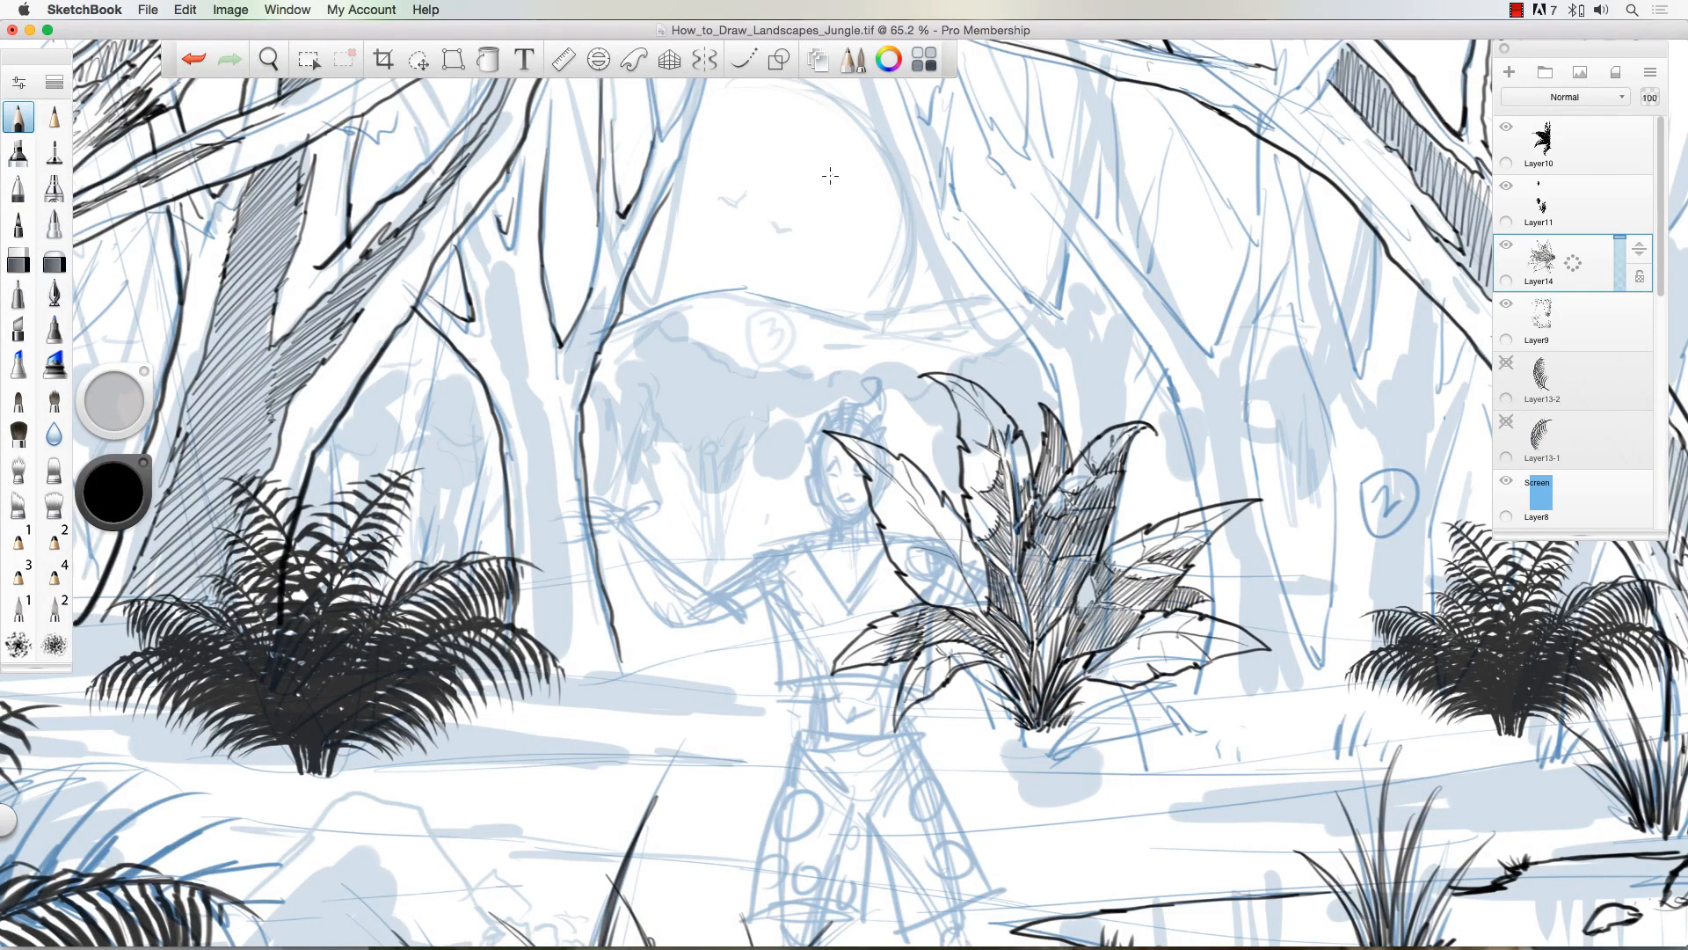
left_click_drag(1091, 677, 1209, 620)
left_click_drag(1073, 620, 1249, 650)
mouse_move(986, 493)
left_mouse_down()
mouse_move(950, 607)
mouse_move(914, 475)
mouse_move(890, 472)
left_mouse_up()
left_click_drag(1153, 503, 1110, 545)
left_click_drag(912, 584, 868, 616)
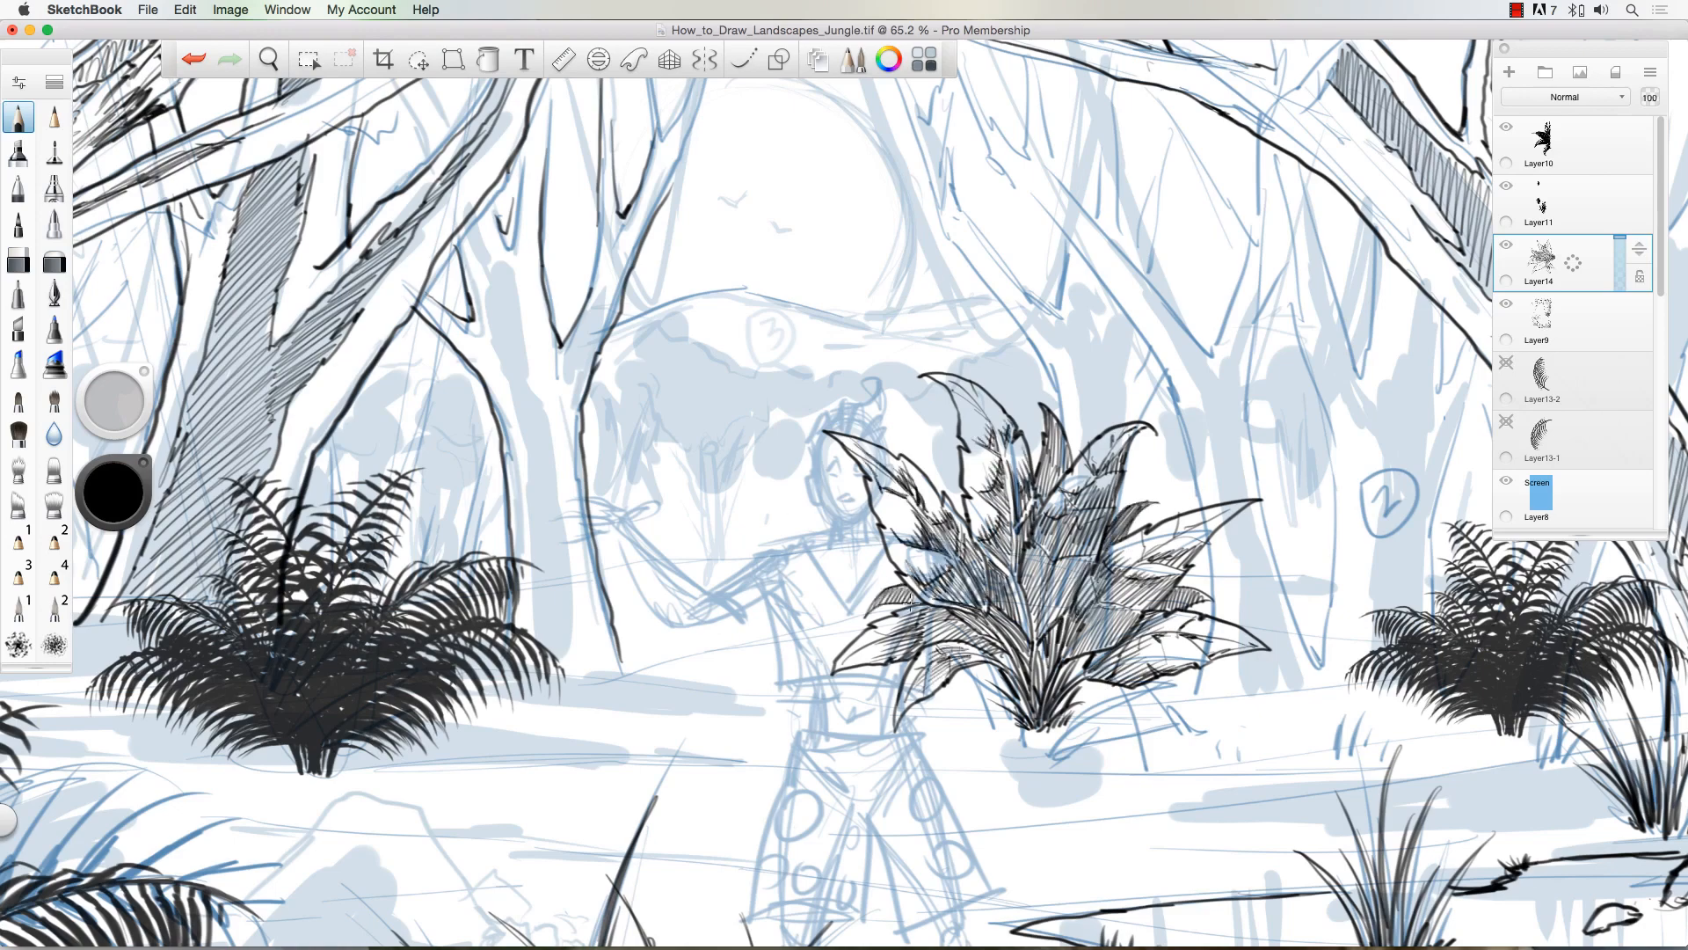
key("v")
left_click_drag(888, 444, 938, 426)
key("Escape")
key("v")
mouse_move(727, 301)
left_mouse_down()
mouse_move(793, 356)
mouse_move(766, 559)
left_mouse_up()
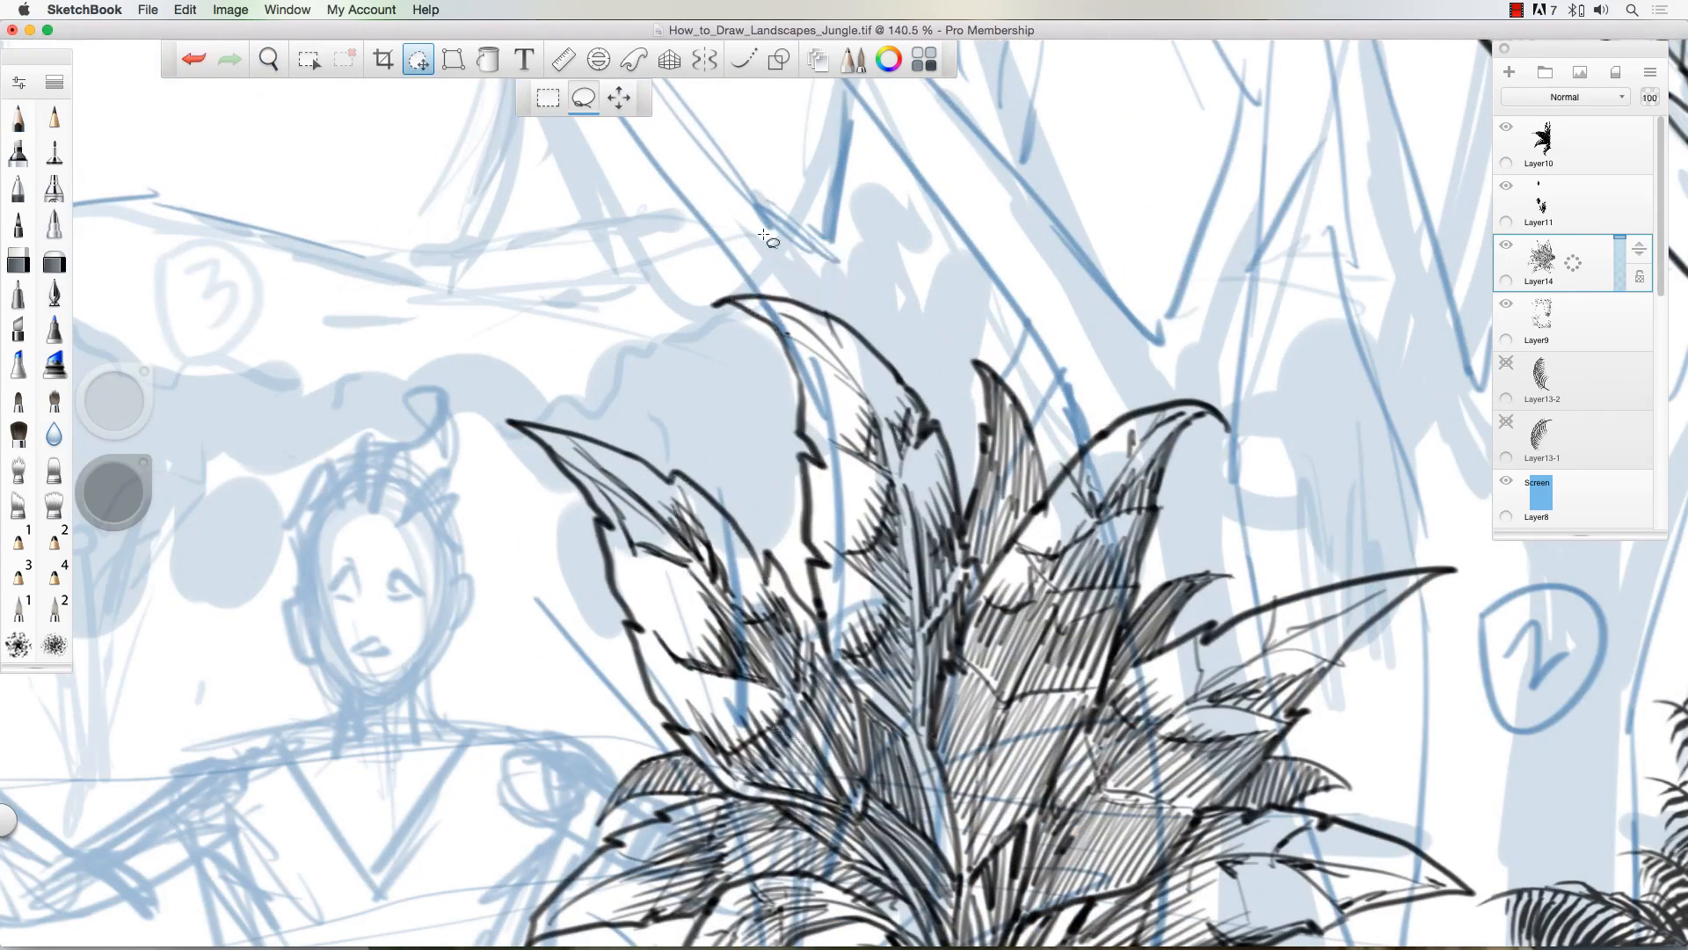
Step: Block out the blue sketch inside the broad-leaved plant's leaves on a new layer
left_click(54, 117)
left_click(1508, 72)
mouse_move(827, 378)
left_mouse_down()
mouse_move(910, 562)
mouse_move(997, 455)
mouse_move(1068, 536)
mouse_move(994, 686)
left_mouse_up()
mouse_move(536, 430)
left_mouse_down()
mouse_move(780, 640)
mouse_move(756, 563)
left_mouse_up()
key("space")
mouse_move(826, 642)
left_mouse_down()
mouse_move(695, 607)
mouse_move(1055, 510)
mouse_move(1213, 527)
mouse_move(1066, 621)
mouse_move(881, 810)
mouse_move(1169, 703)
mouse_move(1293, 703)
left_mouse_up()
mouse_move(641, 677)
left_mouse_down()
mouse_move(571, 721)
mouse_move(672, 804)
left_mouse_up()
key("space")
Step: Combine the plant's line art with its fill, duplicate it, and move one copy down in front of the pond
left_click_drag(1573, 262, 1540, 230)
left_click(1574, 381)
mouse_move(1589, 396)
left_mouse_down()
mouse_move(1558, 367)
mouse_move(1639, 307)
left_mouse_up()
left_click_drag(1583, 327, 1580, 378)
key("v")
left_click_drag(792, 537, 827, 723)
Step: Paint the lower plant copy on Layer14 as a solid black silhouette
left_click(113, 493)
left_click_drag(739, 677, 795, 773)
key("space")
left_click_drag(903, 772, 644, 213)
left_click(1639, 336)
left_click_drag(813, 437, 832, 486)
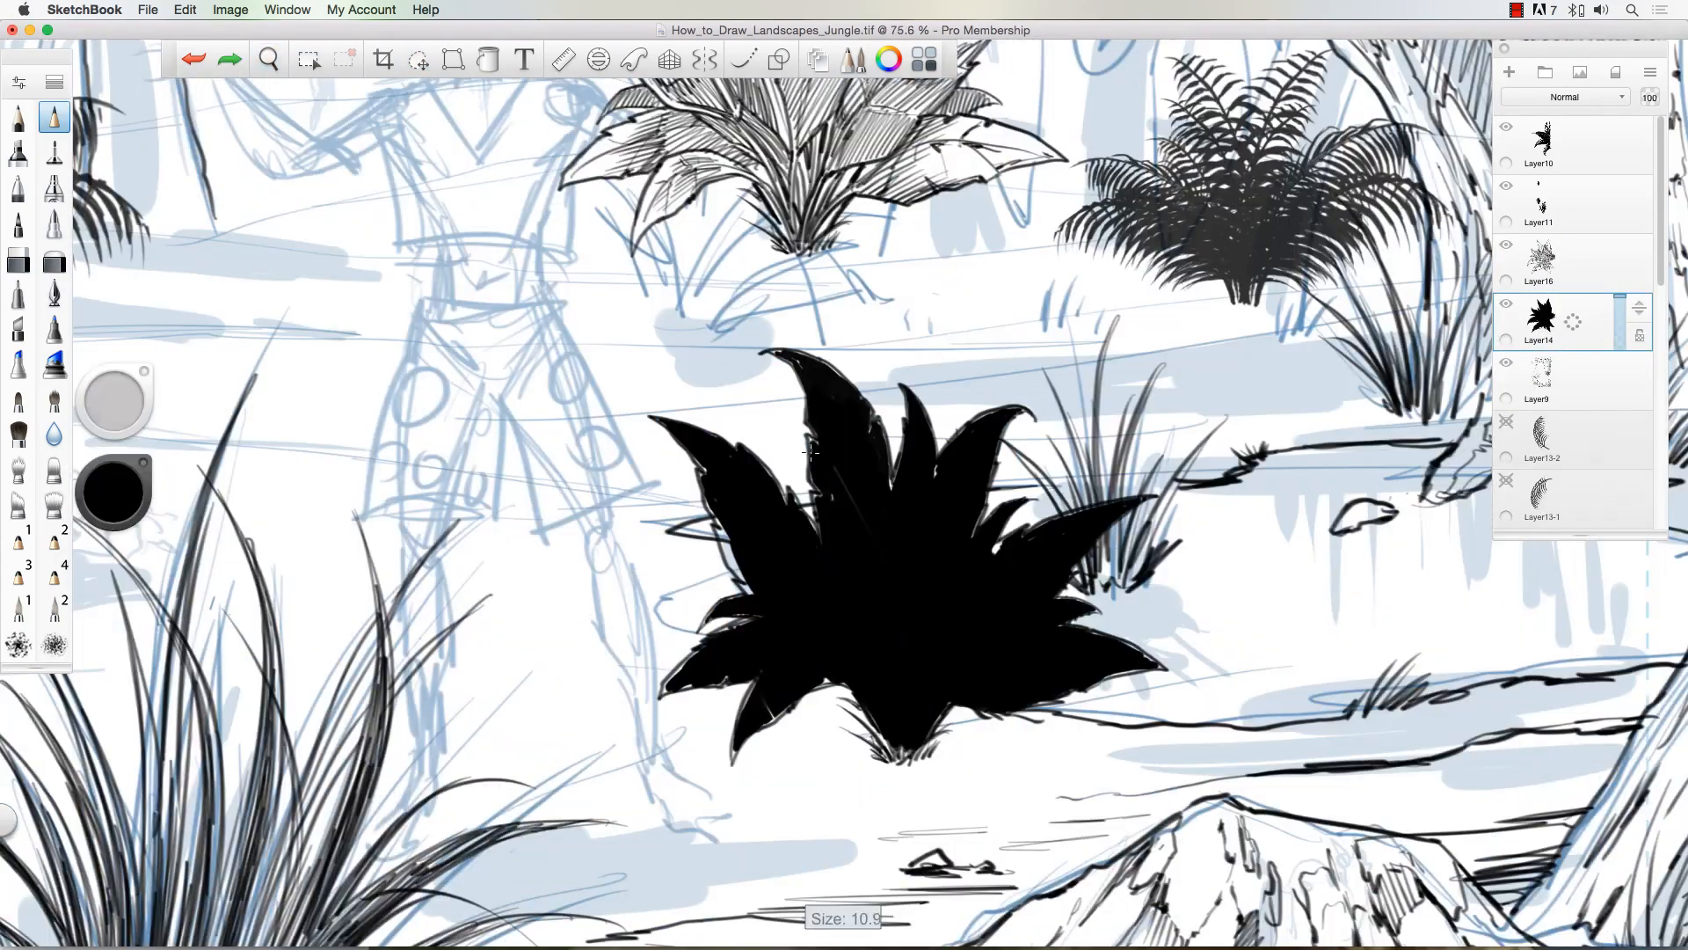
Step: Smooth the silhouette's upper leaf edges, and add a curved leaf and a fuller leaf on its right side
left_click_drag(806, 399, 817, 452)
left_click_drag(871, 412, 901, 488)
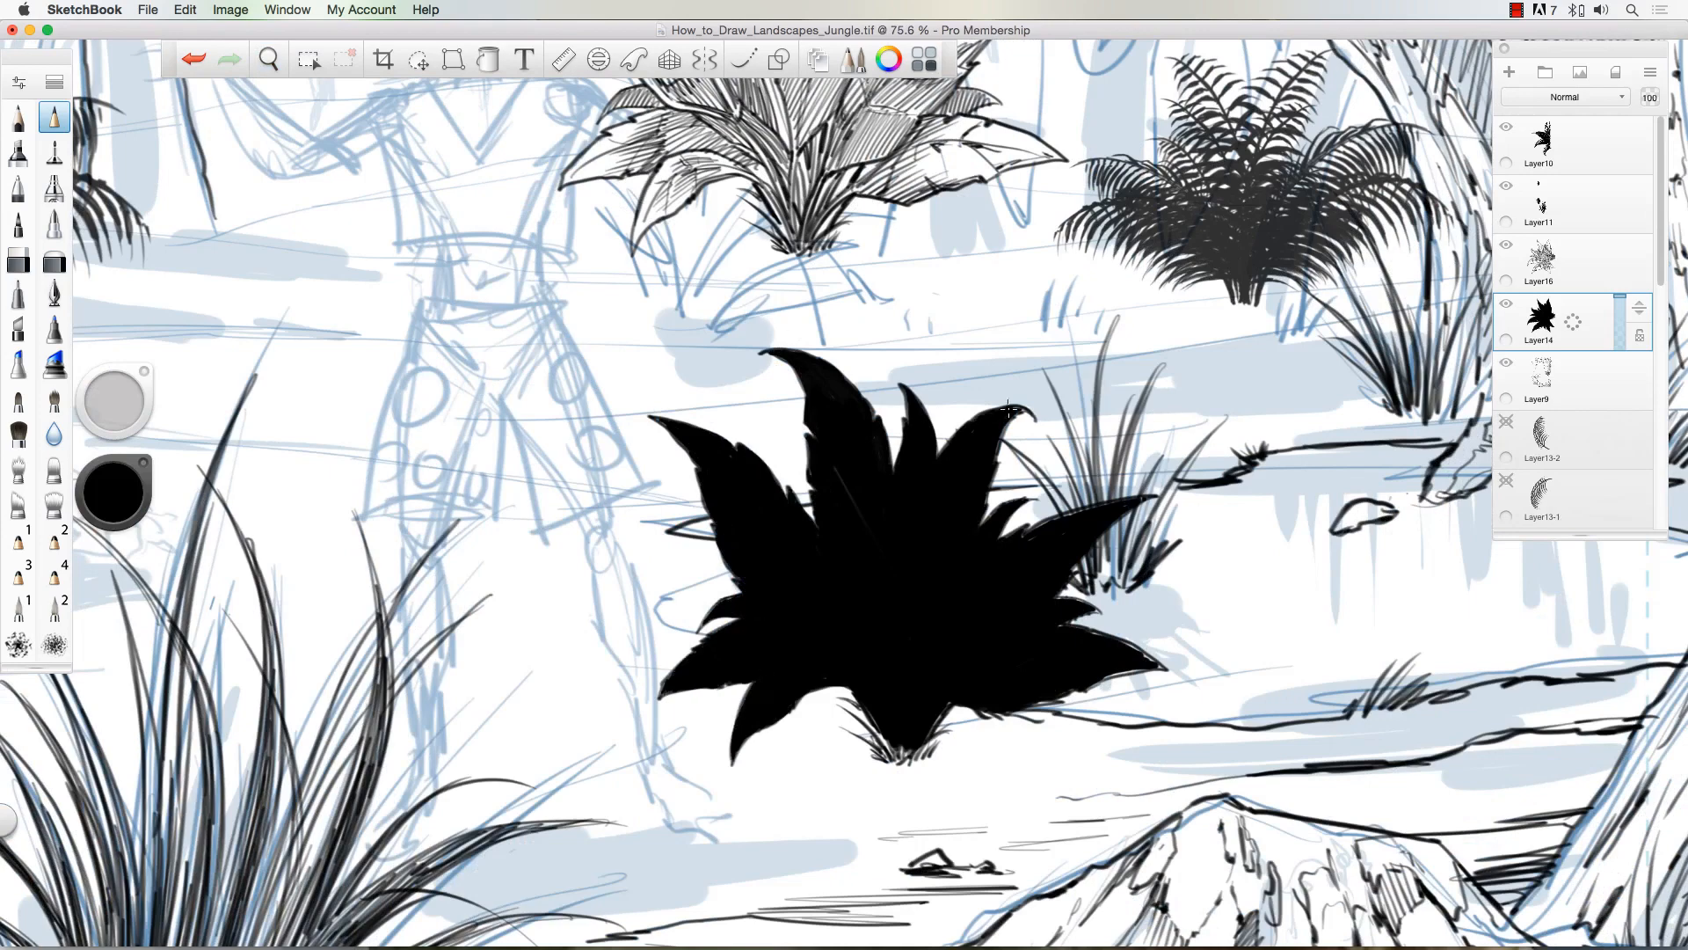
left_click_drag(1009, 408, 1011, 457)
mouse_move(1033, 532)
left_mouse_down()
mouse_move(1134, 500)
mouse_move(1114, 525)
mouse_move(1065, 409)
left_mouse_up()
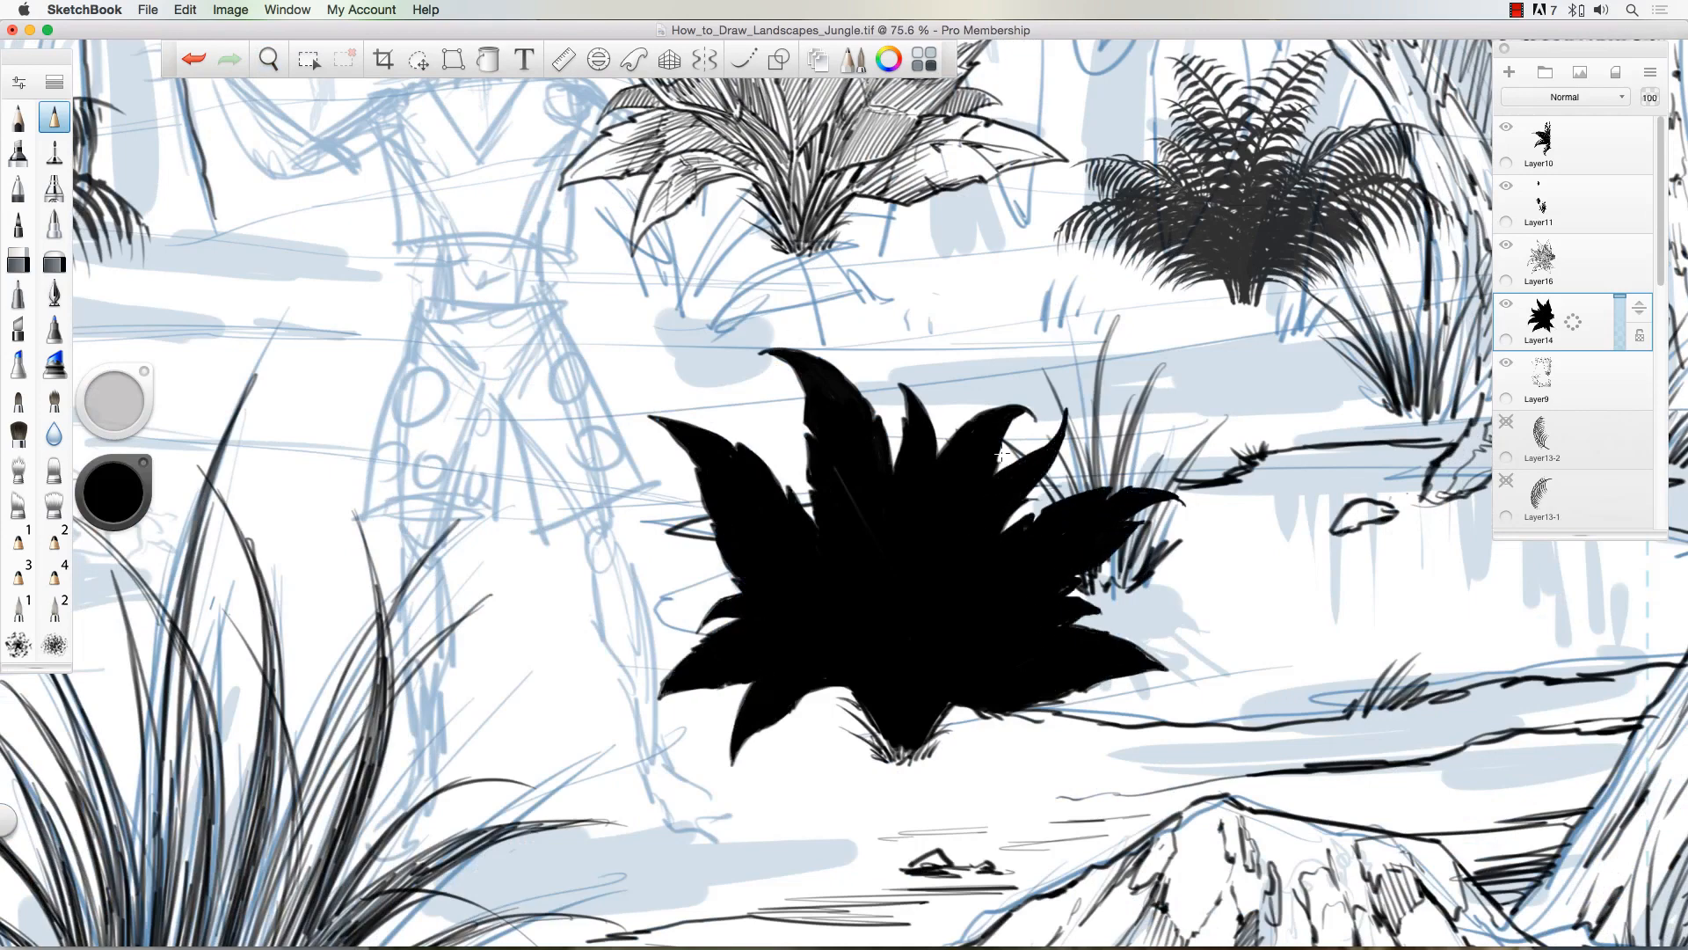
Step: Draw white leaf veins and stem highlights inside the black silhouette plant, and touch up its base in black
left_click_drag(774, 528, 791, 427)
left_click(113, 492)
left_click_drag(905, 756, 936, 593)
left_click_drag(897, 751, 889, 620)
left_click_drag(858, 466, 816, 376)
left_click_drag(869, 526, 823, 420)
left_click_drag(766, 546, 712, 459)
left_click_drag(778, 620, 844, 653)
left_click(114, 492)
mouse_move(933, 714)
left_mouse_down()
mouse_move(998, 686)
mouse_move(897, 739)
left_mouse_up()
left_click(114, 492)
Step: Move the silhouette plant to the left side of the scene, just behind the large fern
mouse_move(764, 682)
left_mouse_down()
mouse_move(833, 653)
mouse_move(302, 482)
mouse_move(274, 458)
left_mouse_up()
scroll(911, 508, "down", 5)
left_click(418, 59)
Step: Place a copy of the silhouette plant behind the right foreground tree, erasing the parts that cover the trunk
left_click(1541, 316)
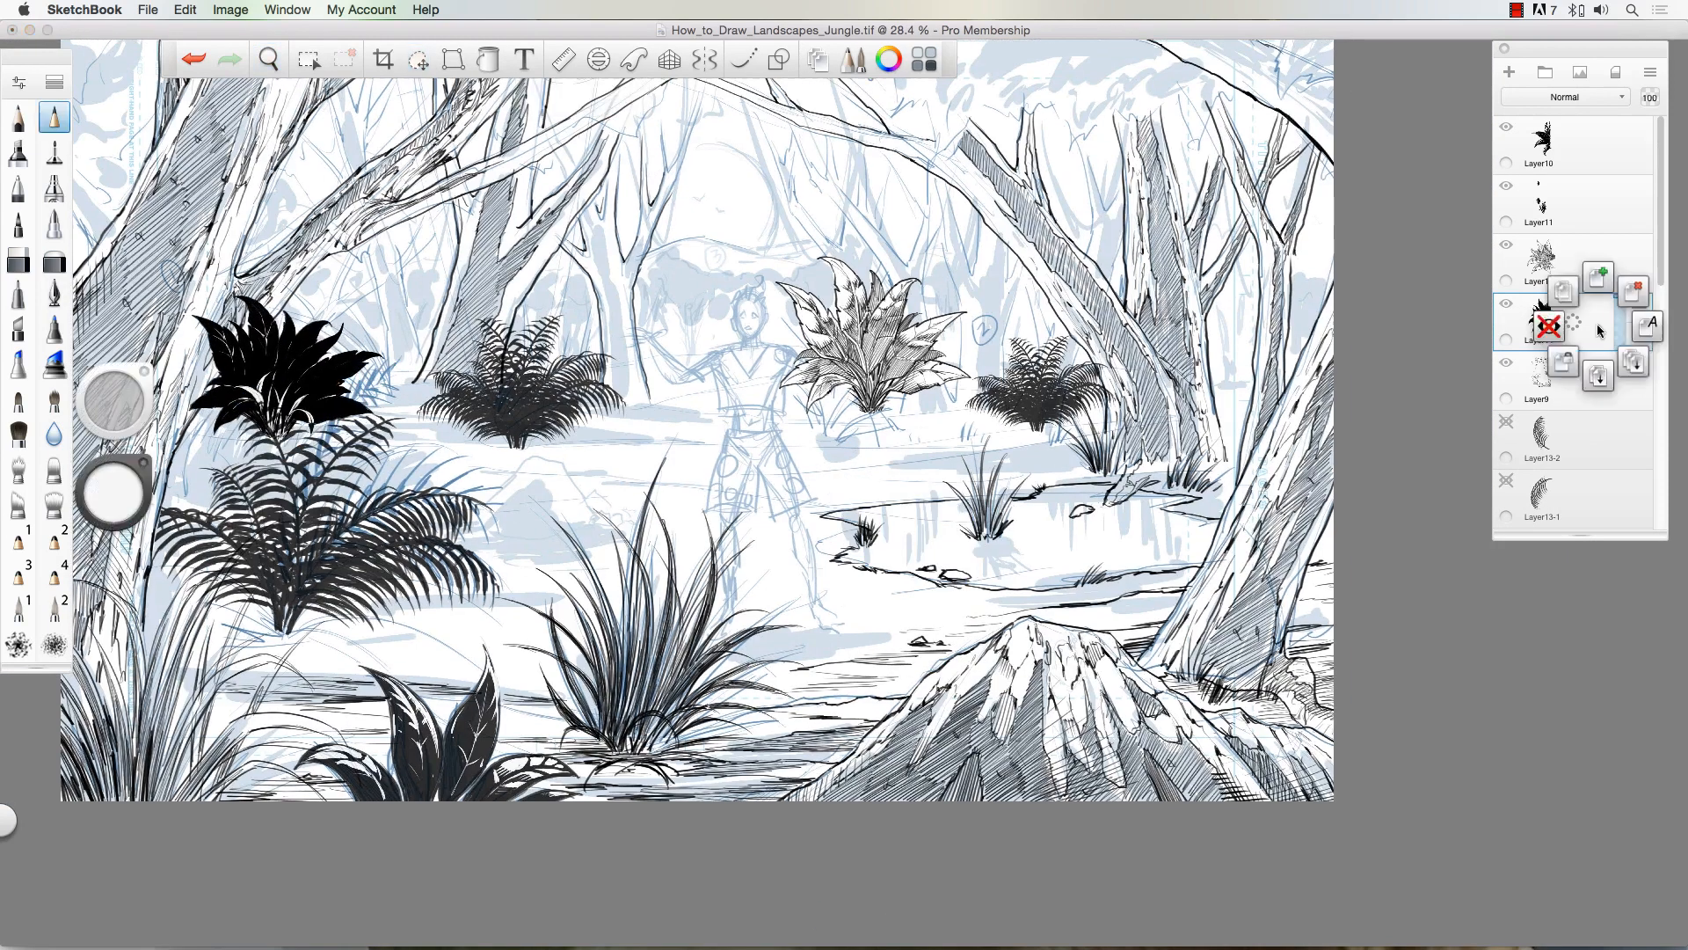
left_click(1573, 323)
left_click(1541, 378)
left_click(19, 260)
scroll(575, 569, "down", 3)
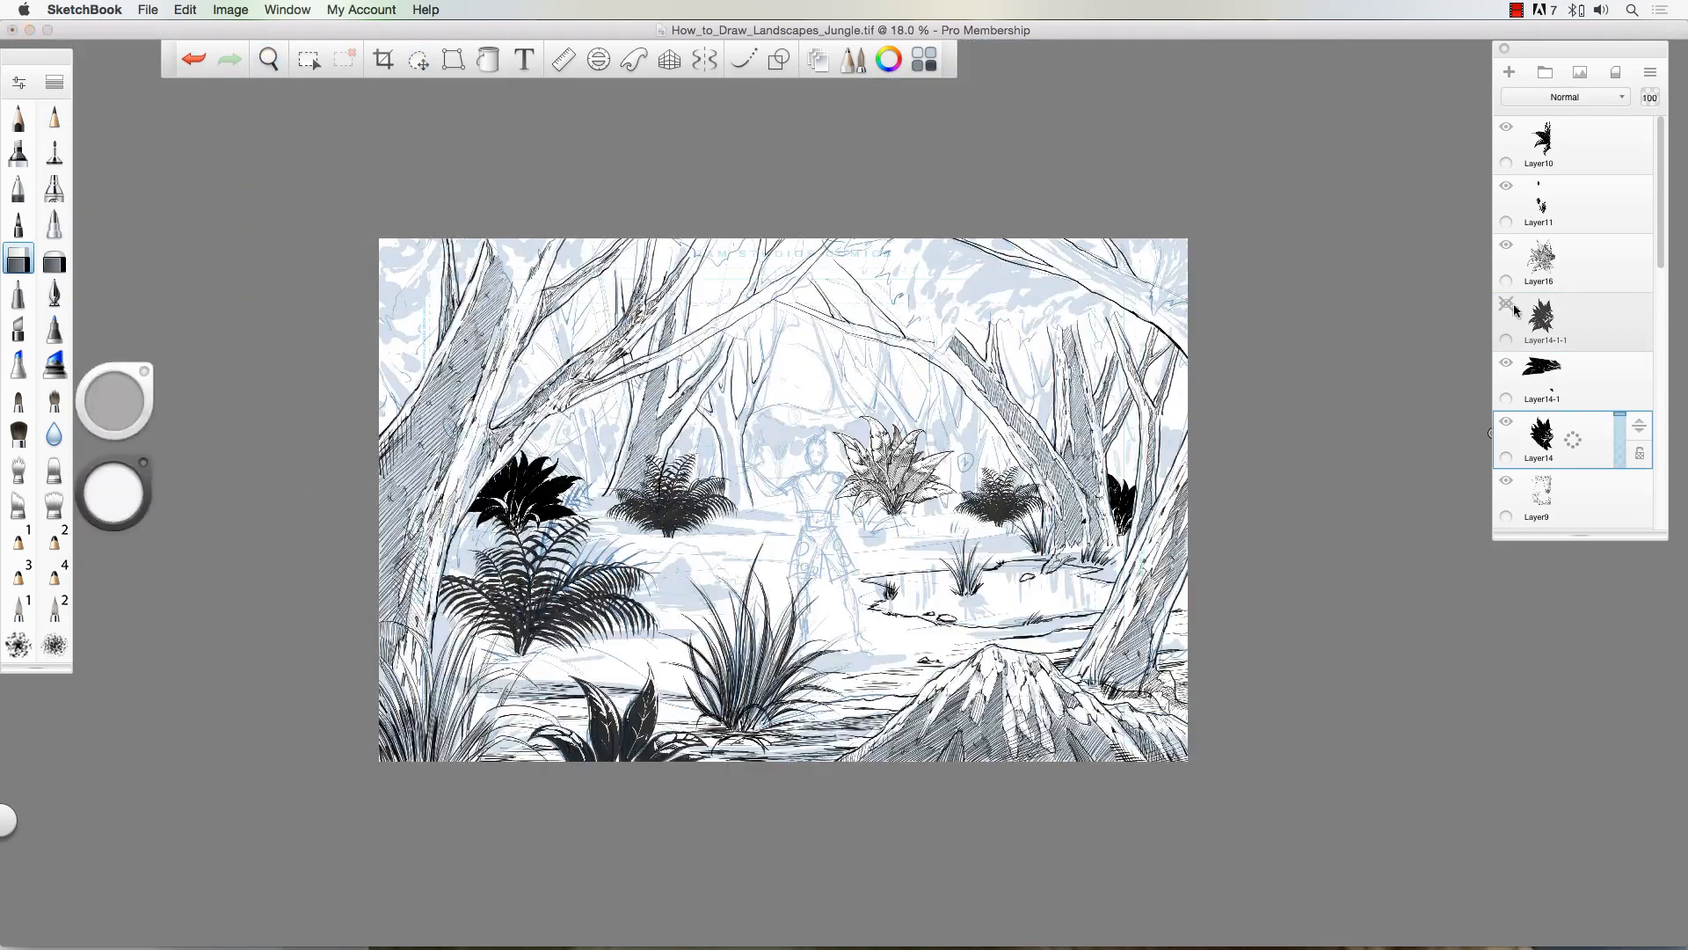
Step: Duplicate the spare plant copy and place it upside down along the scene's upper-right edge as hanging foliage
left_click(1573, 323)
left_click(419, 59)
mouse_move(967, 475)
left_mouse_down()
mouse_move(906, 263)
mouse_move(1007, 281)
left_mouse_up()
left_click(1574, 324)
left_click(418, 59)
left_click(231, 9)
left_click(251, 237)
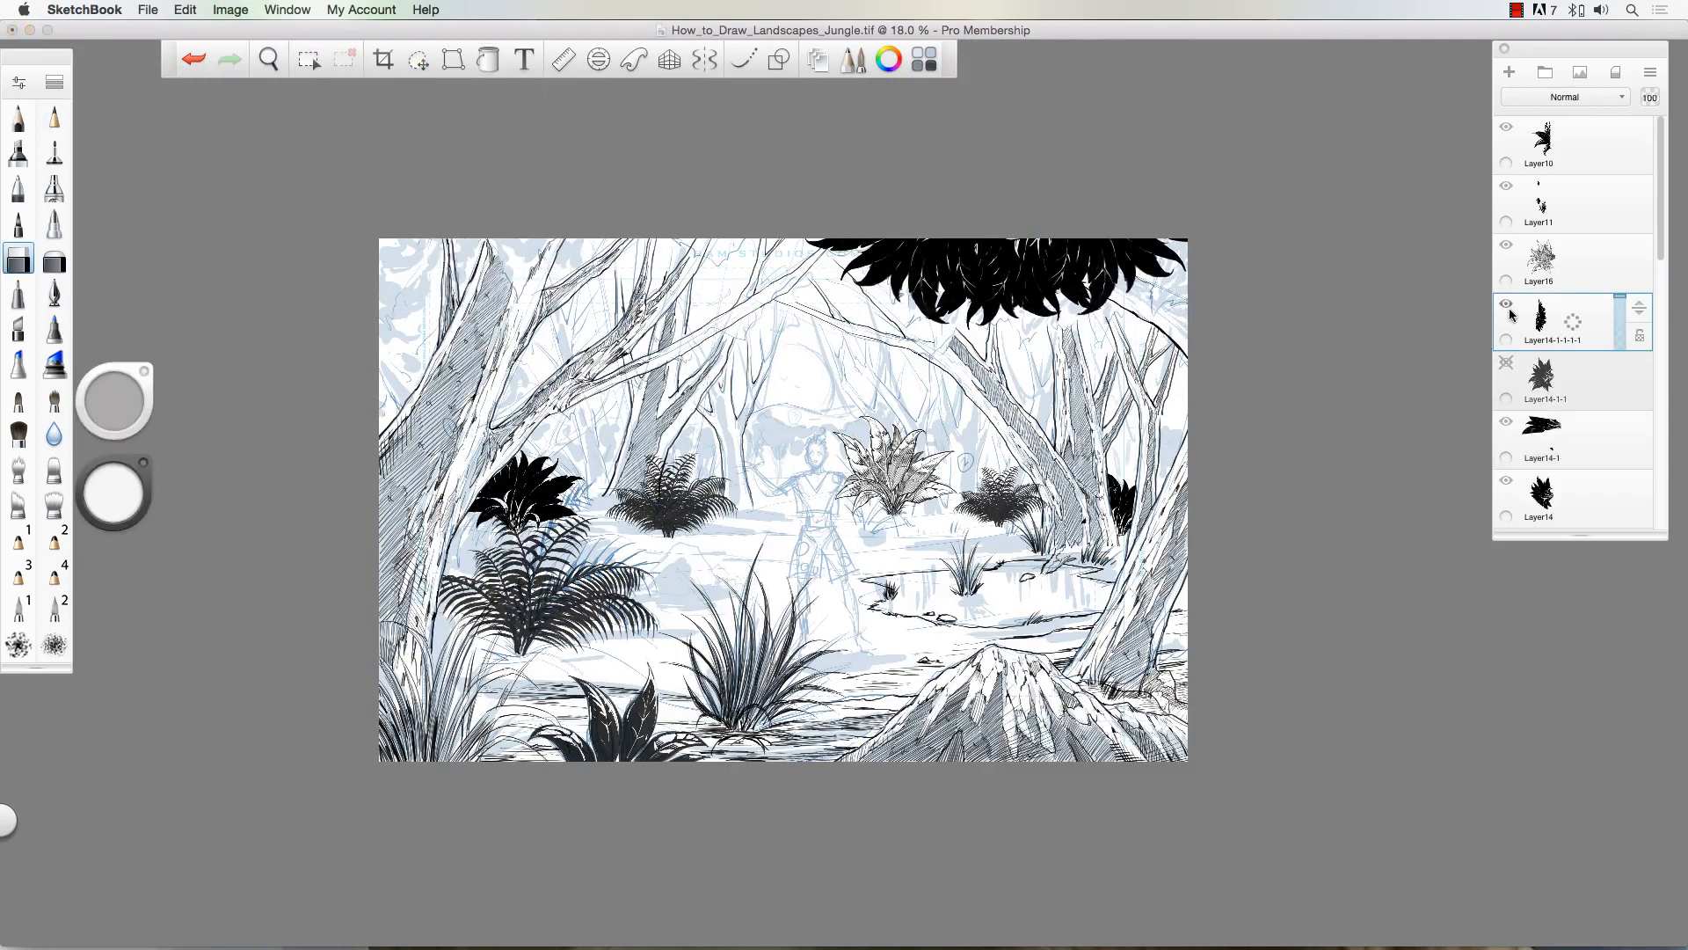
Step: Lower the hanging foliage layer's opacity to 66 and erase the leaves that cover the tree limbs
left_click_drag(1619, 298, 1619, 318)
left_click(19, 260)
scroll(792, 492, "up", 5)
mouse_move(756, 497)
left_mouse_down()
mouse_move(906, 556)
mouse_move(791, 616)
left_mouse_up()
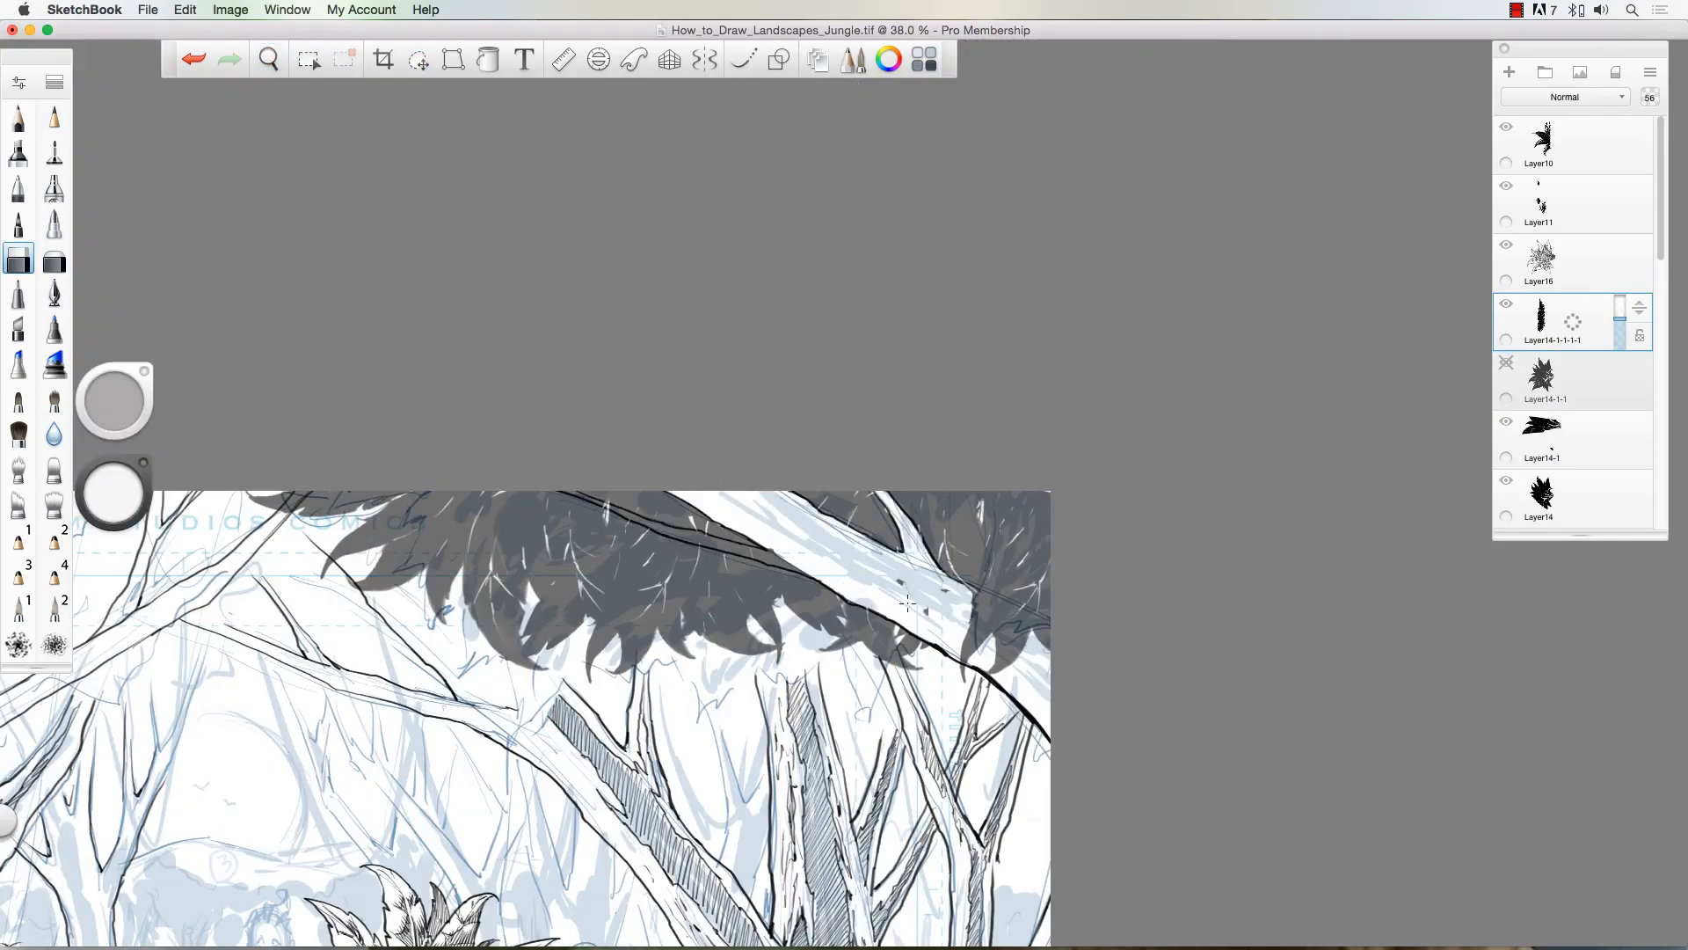
left_click_drag(651, 518, 774, 607)
scroll(791, 594, "down", 3)
Step: Ink bark texture and shadow hatching on Layer9 along the tree limb that crosses the hanging foliage
left_click(1547, 449)
scroll(1284, 360, "up", 4)
left_click(19, 117)
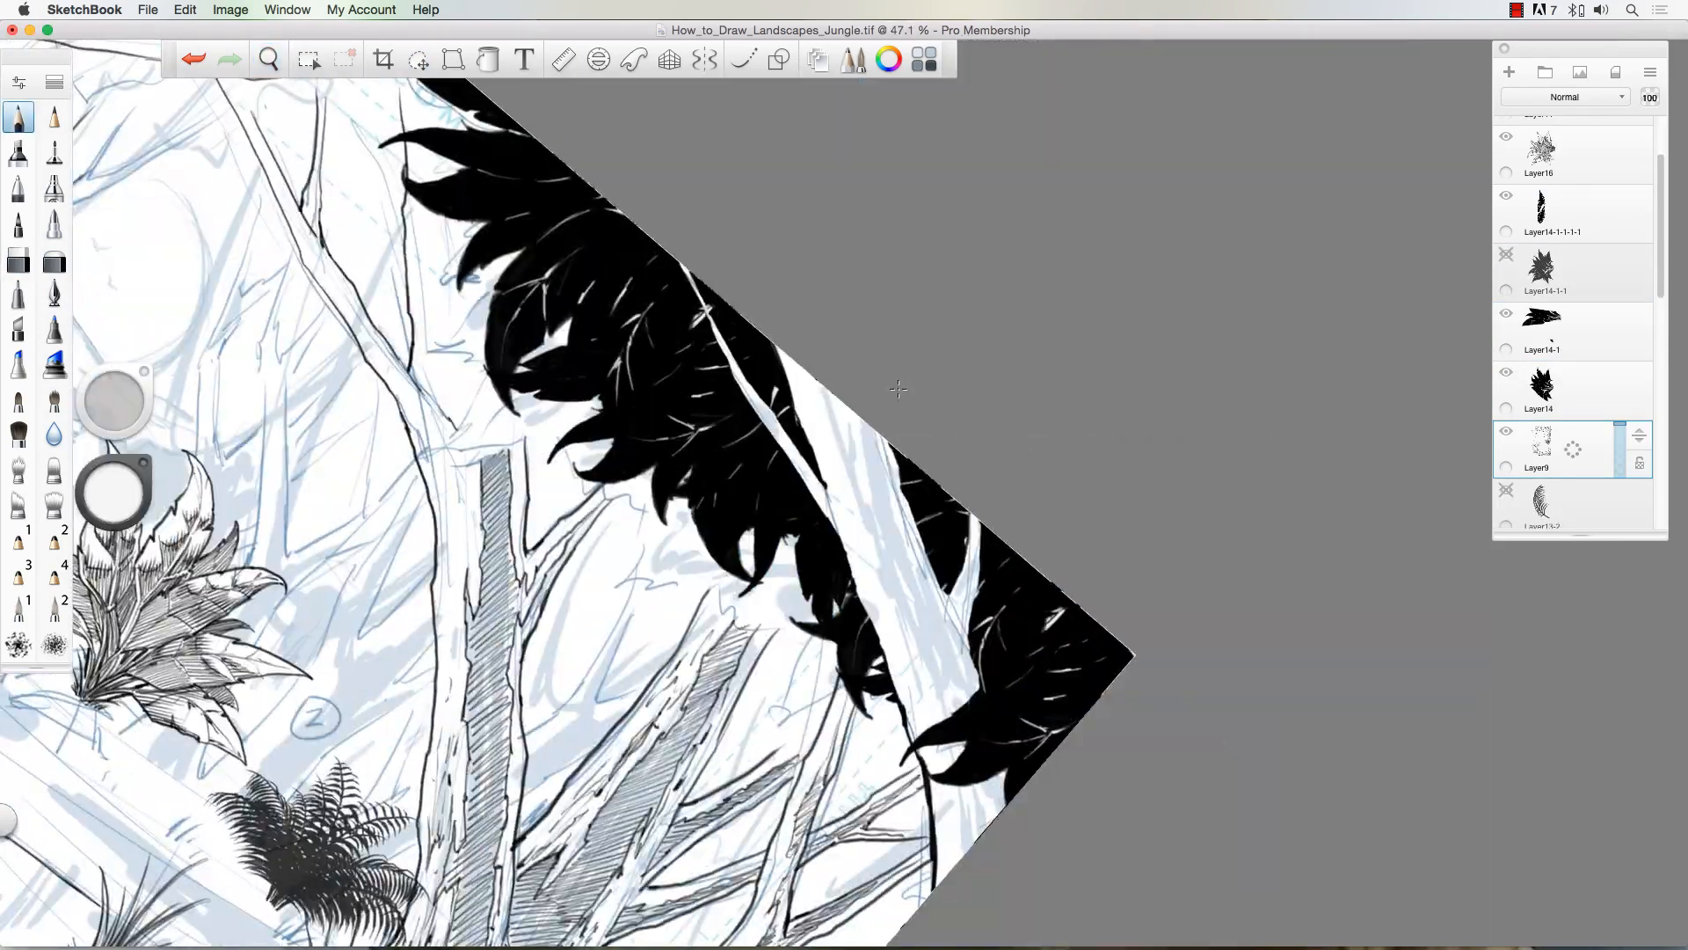
left_click_drag(1099, 655, 1135, 695)
left_click_drag(822, 387, 936, 707)
left_click_drag(967, 783, 994, 844)
left_click_drag(910, 545, 975, 712)
mouse_move(818, 387)
left_mouse_down()
mouse_move(929, 589)
mouse_move(897, 580)
mouse_move(958, 712)
left_mouse_up()
left_click_drag(950, 572, 994, 844)
left_click_drag(817, 395, 839, 484)
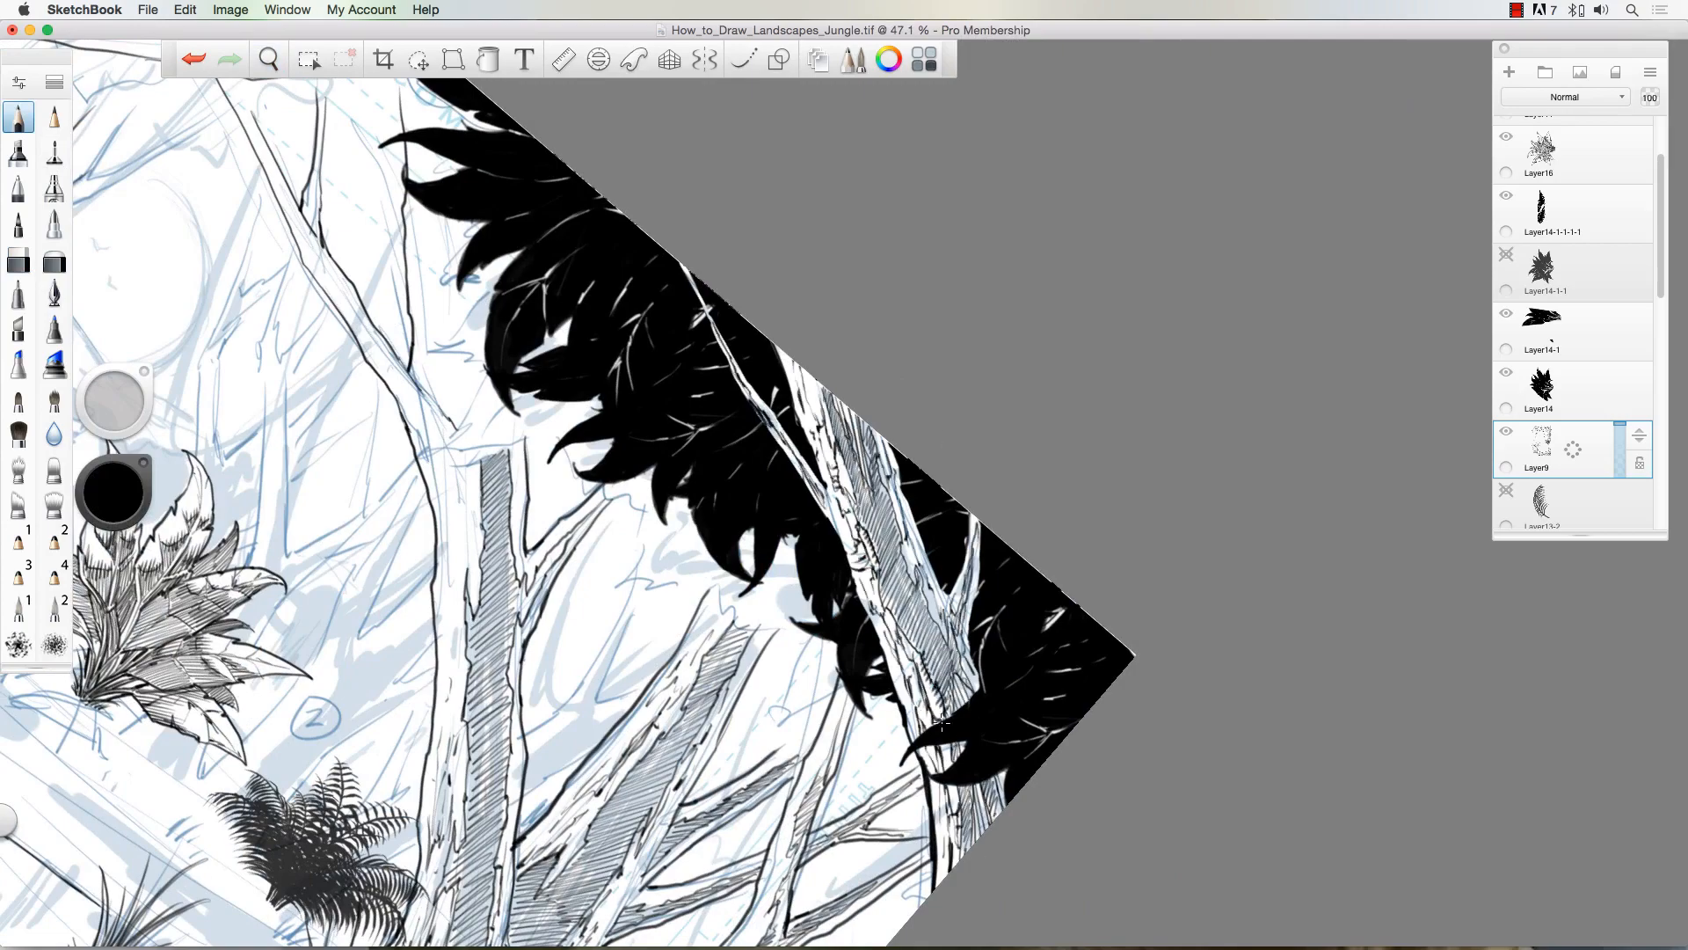
left_click_drag(934, 787, 967, 884)
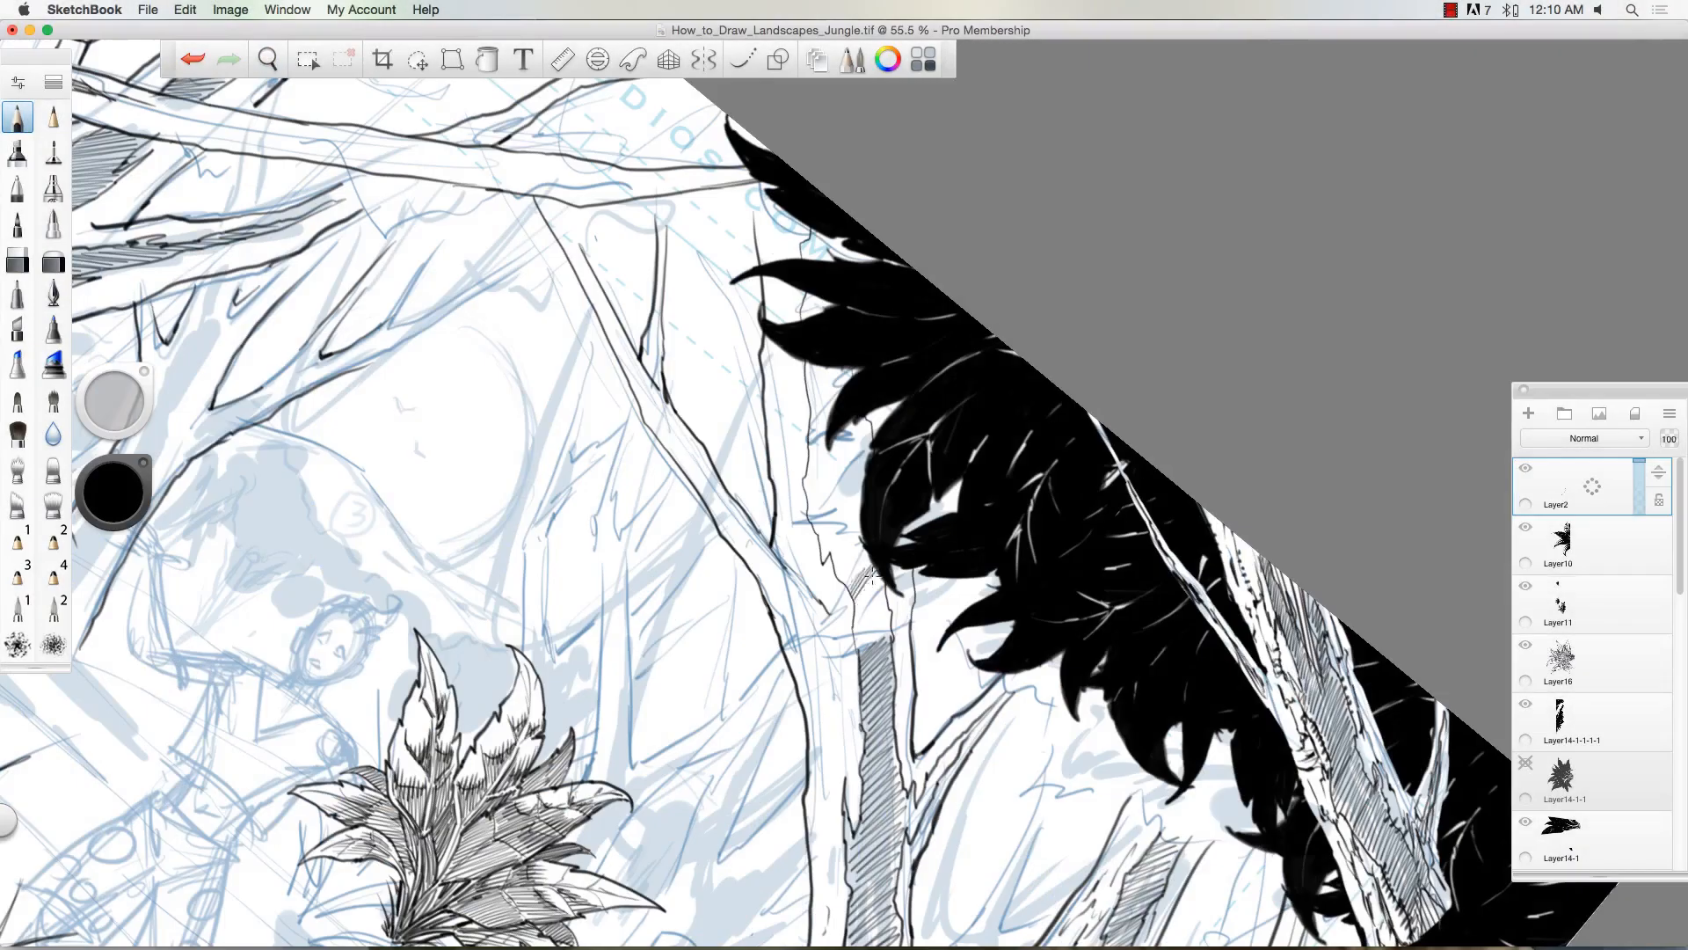
Step: Ink rough bark edges and hatch the shaded side of the trunk beneath the hanging foliage on Layer2
left_click_drag(818, 422, 879, 633)
left_click_drag(809, 238, 844, 509)
mouse_move(782, 361)
left_mouse_down()
mouse_move(831, 600)
mouse_move(822, 805)
left_mouse_up()
scroll(823, 792, "down", 5)
left_click_drag(844, 571, 818, 708)
left_click_drag(835, 488, 804, 585)
left_click_drag(826, 629, 818, 676)
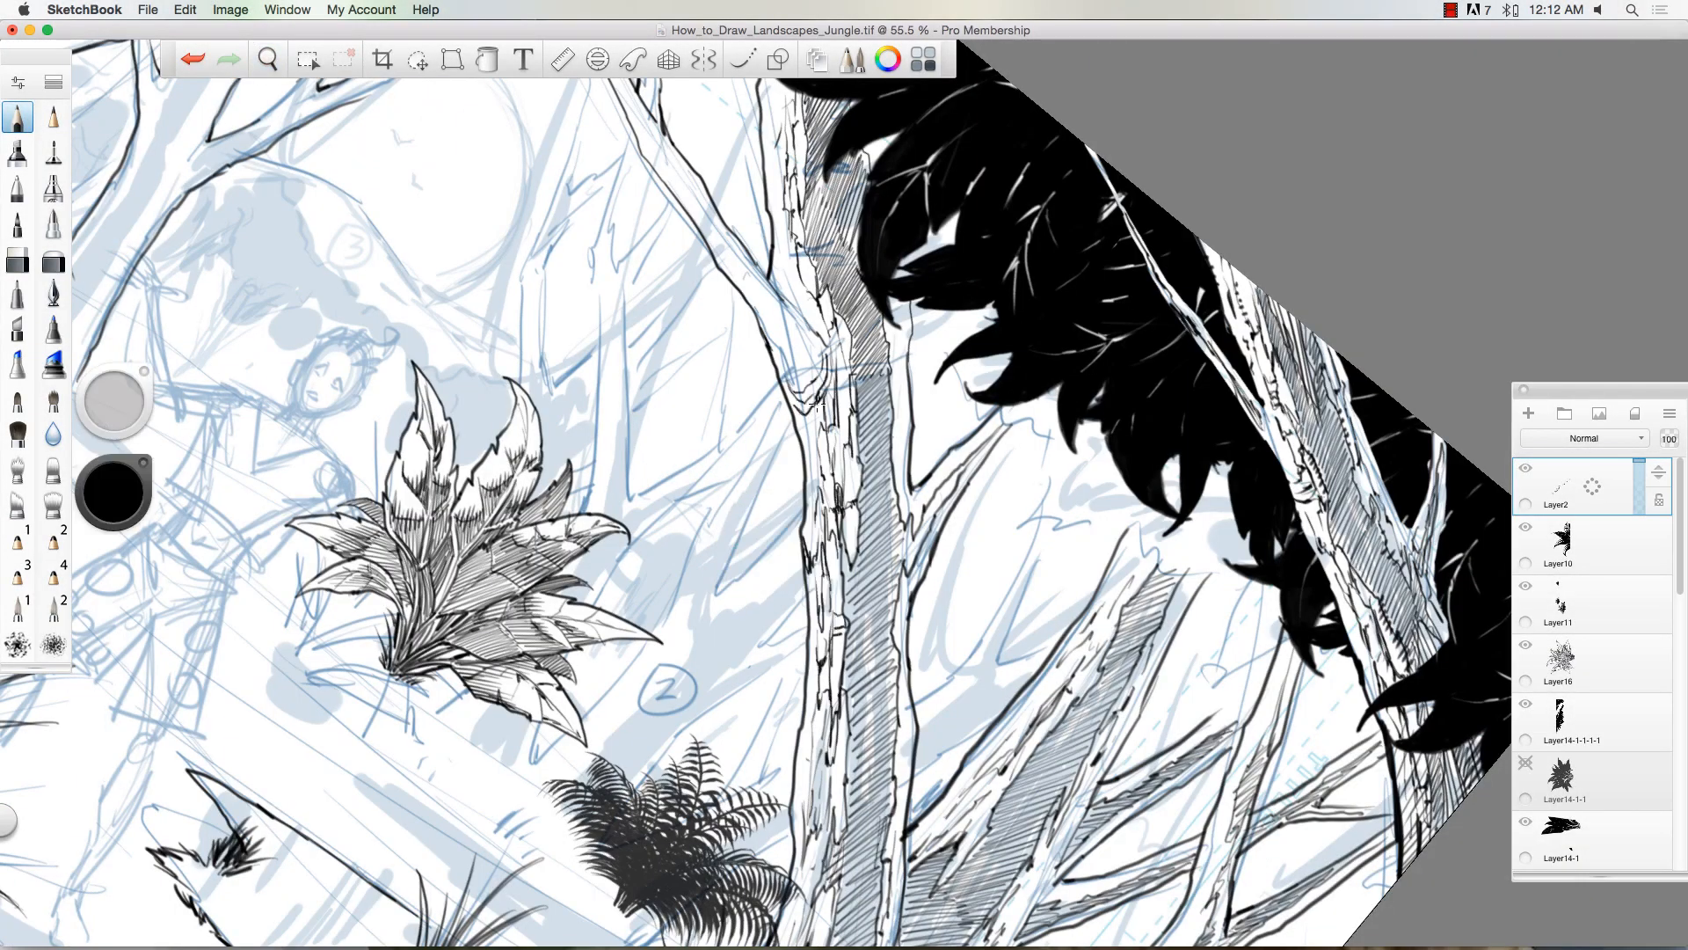
left_click_drag(886, 319, 897, 488)
scroll(850, 283, "down", 3)
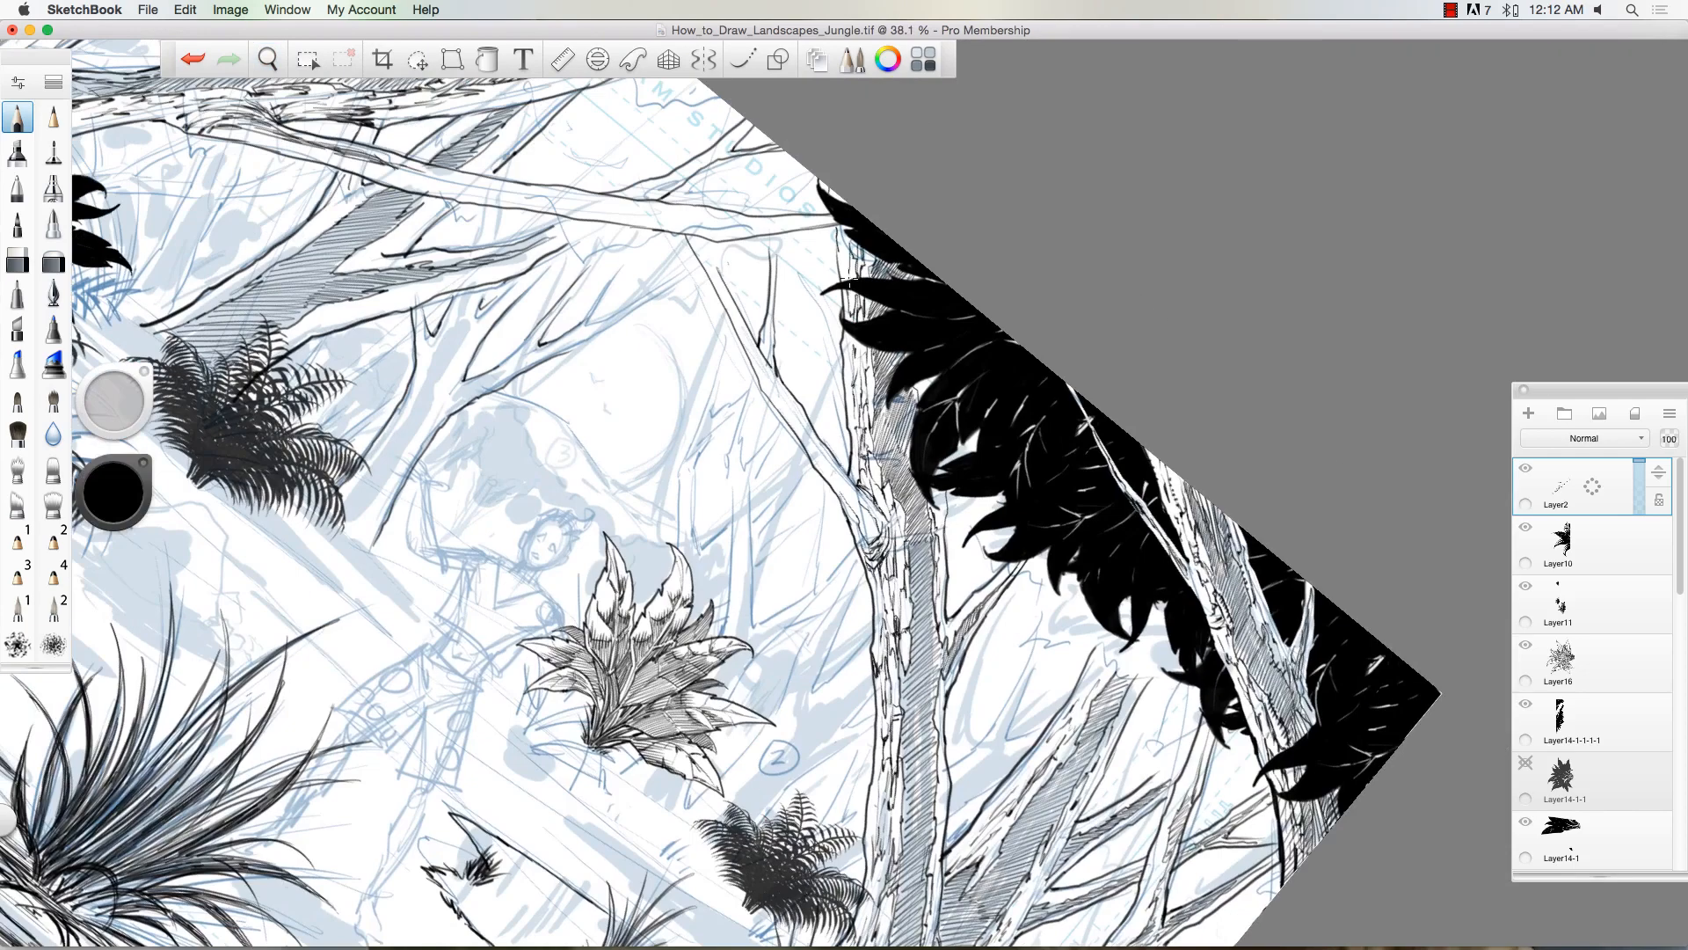
Step: Add bark hatching along the slanting branch that joins the trunk beside the hanging foliage
scroll(783, 173, "up", 3)
mouse_move(694, 308)
left_mouse_down()
mouse_move(836, 506)
mouse_move(822, 493)
left_mouse_up()
left_click_drag(800, 466, 857, 555)
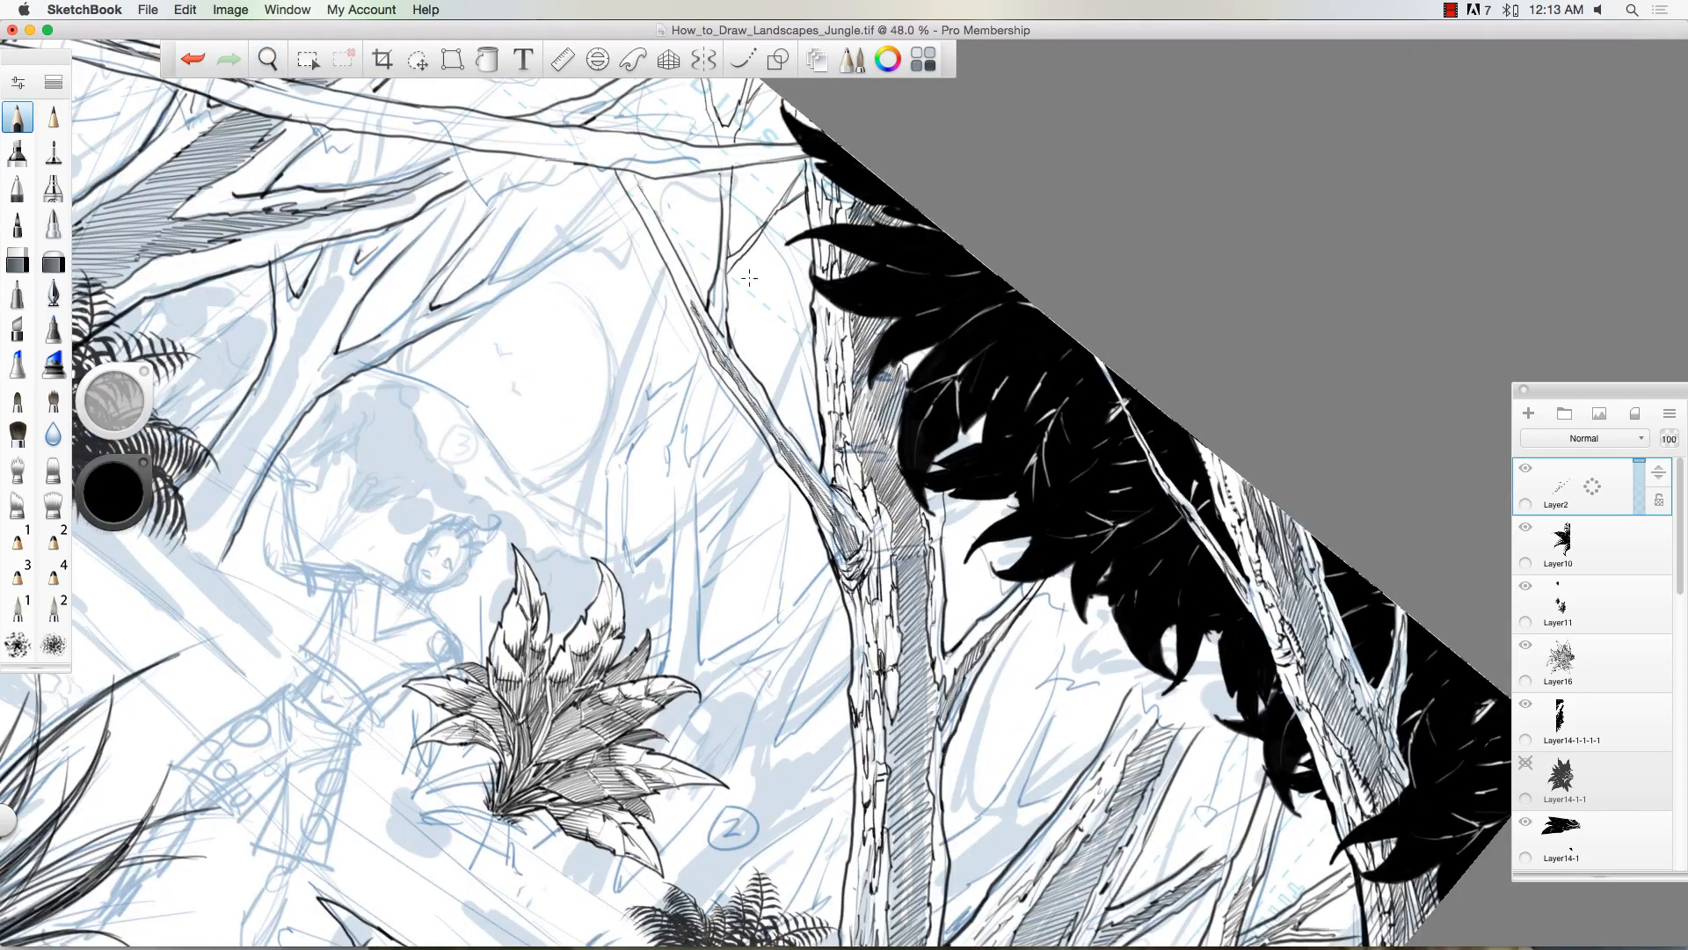
Step: Ink bark marks and shadow hatching along the leaning limbs of the left-hand tree
scroll(937, 874, "down", 3)
left_click_drag(932, 712, 817, 814)
left_click_drag(1038, 584, 880, 778)
mouse_move(1095, 396)
left_mouse_down()
mouse_move(1034, 589)
mouse_move(923, 580)
left_mouse_up()
left_click_drag(967, 475, 902, 432)
left_click_drag(825, 547, 935, 423)
left_click_drag(933, 415, 995, 303)
scroll(740, 486, "down", 3)
scroll(527, 440, "up", 4)
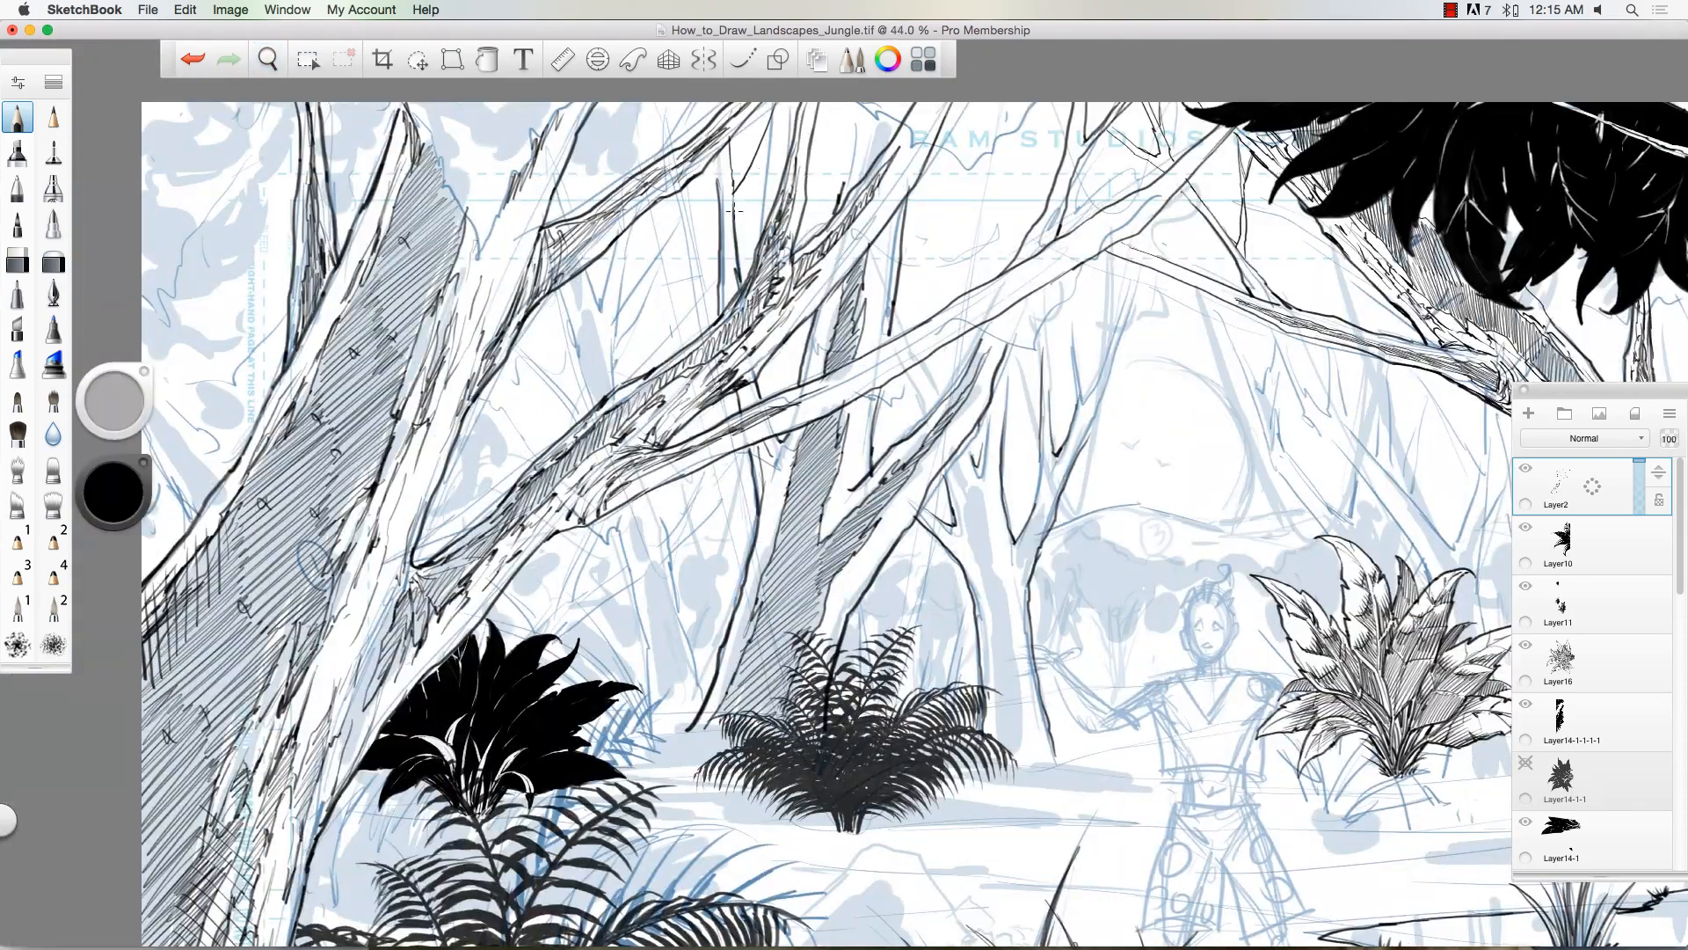
Step: Ink a slim forked background tree between the left-hand trees and hatch its shaded side
left_click_drag(777, 106, 735, 220)
left_click_drag(650, 731, 641, 621)
left_click_drag(647, 631, 617, 514)
left_click_drag(711, 465, 708, 701)
left_click_drag(626, 391, 613, 231)
left_click_drag(587, 419, 561, 283)
mouse_move(585, 414)
left_mouse_down()
mouse_move(511, 344)
mouse_move(610, 397)
left_mouse_up()
left_click_drag(619, 497, 695, 728)
left_click_drag(702, 469, 664, 568)
left_click_drag(576, 279, 613, 396)
left_click_drag(516, 350, 584, 421)
left_click_drag(473, 236, 458, 283)
scroll(704, 491, "down", 3)
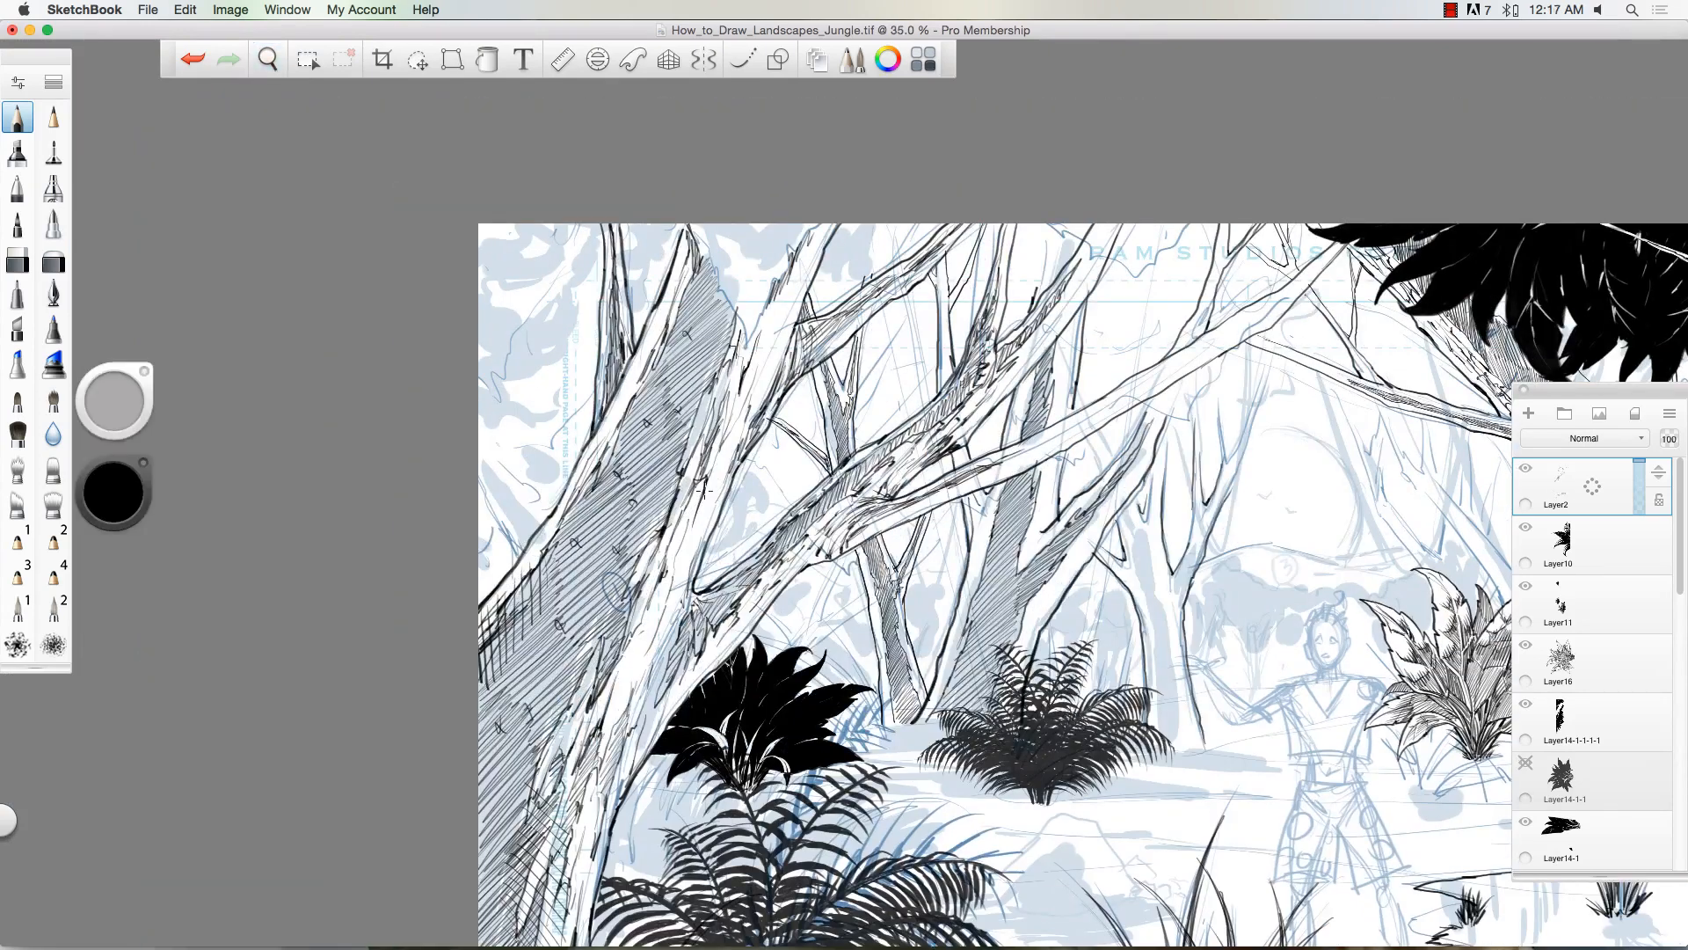
Step: Add bark texture strokes and hatching along the large left foreground trunk
left_click_drag(645, 339, 606, 439)
left_click_drag(678, 299, 653, 344)
left_click_drag(560, 511, 518, 571)
left_click_drag(610, 775, 585, 840)
left_click_drag(676, 630, 650, 690)
left_click_drag(700, 664, 648, 732)
left_click_drag(713, 645, 685, 687)
left_click_drag(741, 415, 768, 344)
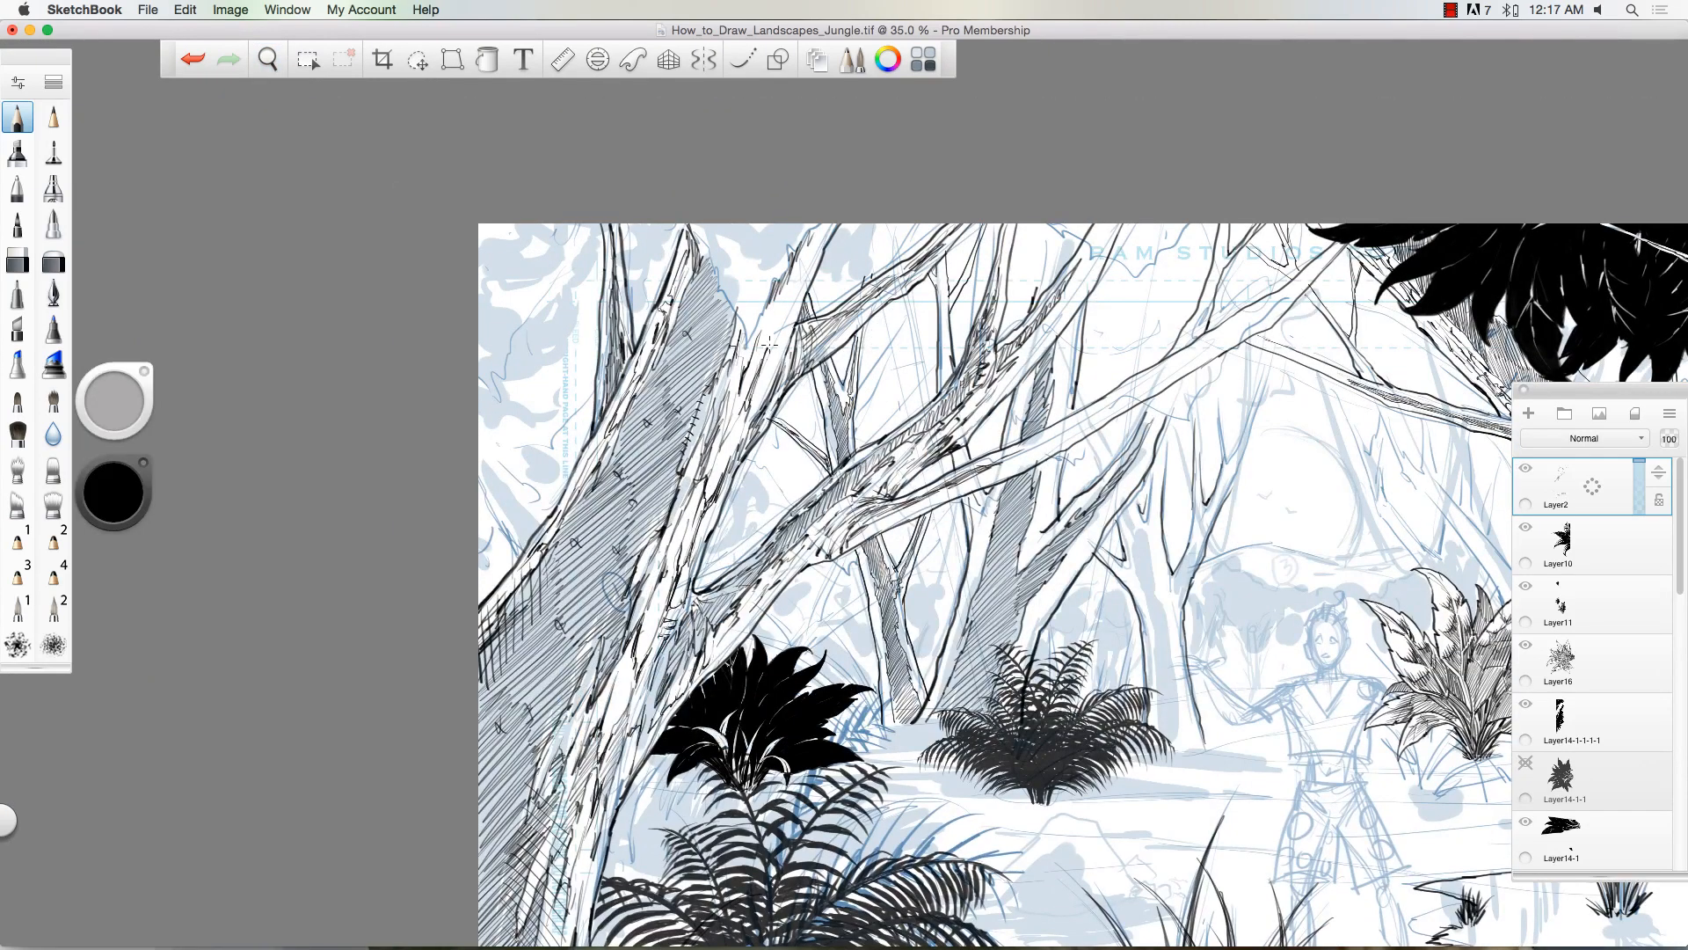
scroll(844, 528, "down", 3)
Step: Ink bark marks along the long arching branch that reaches across from the left tree
scroll(844, 528, "up", 4)
left_click_drag(846, 638, 878, 549)
left_click_drag(867, 559, 929, 356)
left_click_drag(926, 400, 952, 274)
left_click_drag(963, 368, 938, 441)
left_click_drag(972, 472, 961, 516)
left_click_drag(973, 498, 995, 670)
left_click_drag(941, 640, 956, 661)
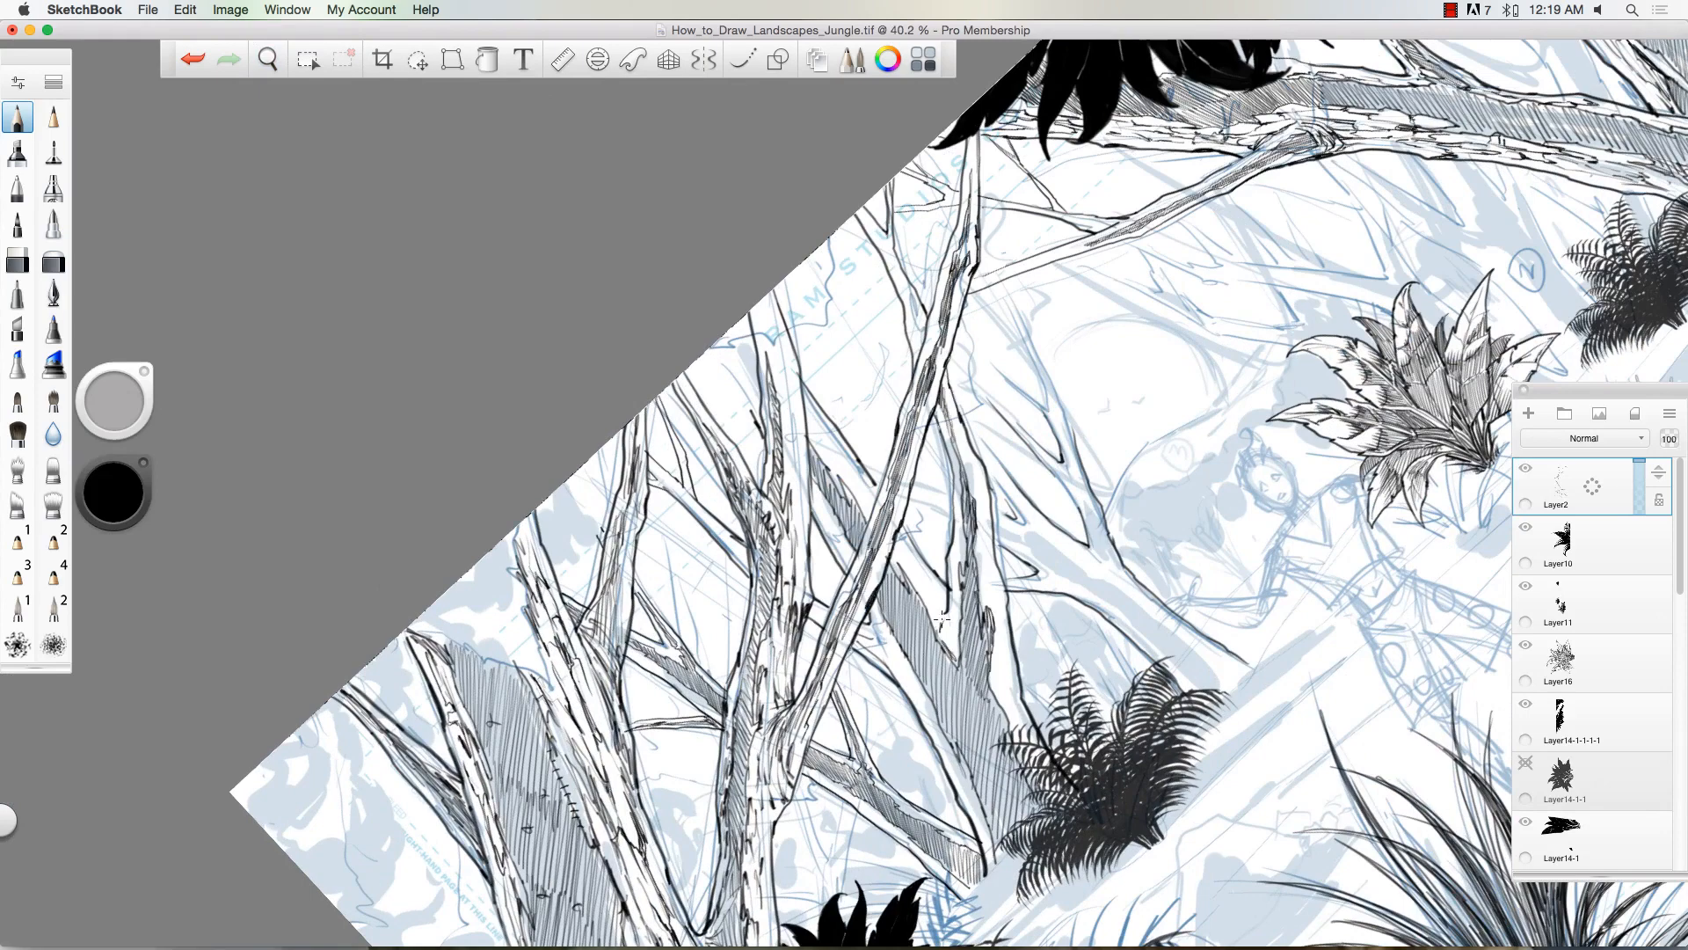
Step: Add shadow hatching to the arching branch and bark texture to the forked tree behind the middle fern
mouse_move(686, 667)
left_mouse_down()
mouse_move(699, 705)
mouse_move(739, 616)
left_mouse_up()
left_click_drag(821, 527, 727, 766)
left_click_drag(917, 616, 886, 653)
left_click_drag(926, 595, 864, 702)
left_click_drag(951, 569, 912, 611)
mouse_move(969, 568)
left_mouse_down()
mouse_move(1032, 487)
mouse_move(897, 545)
left_mouse_up()
left_click_drag(1020, 479, 1005, 522)
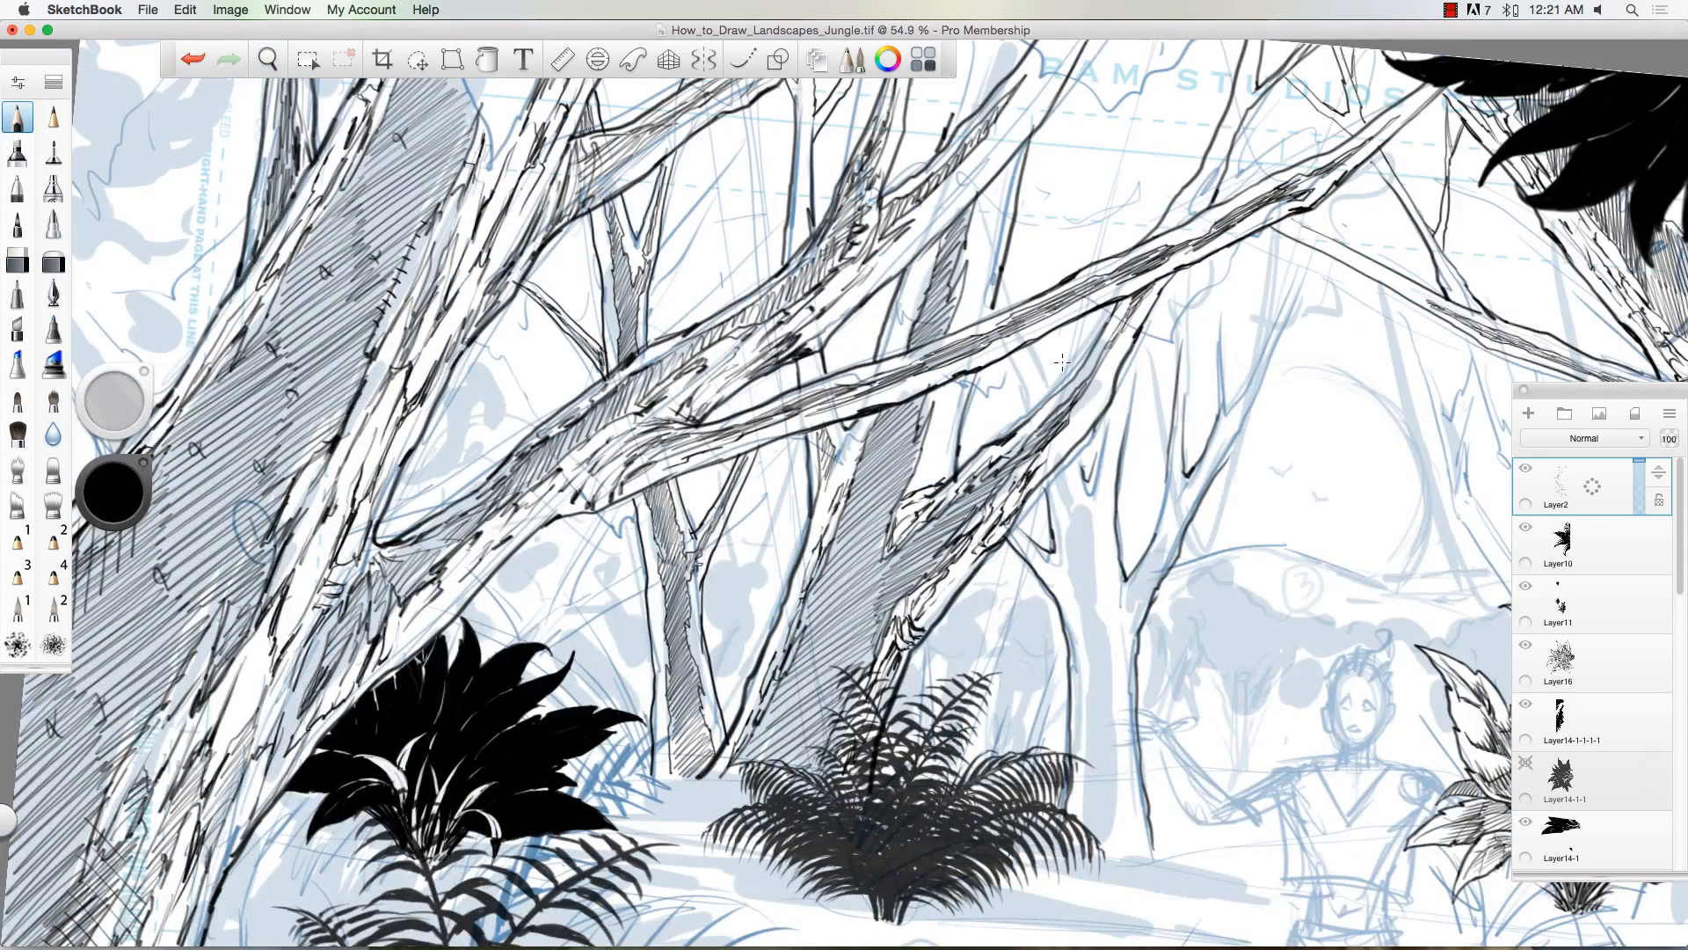
left_click_drag(1143, 281, 1068, 396)
left_click_drag(945, 408, 914, 491)
left_click_drag(960, 379, 919, 488)
left_click_drag(866, 418, 809, 543)
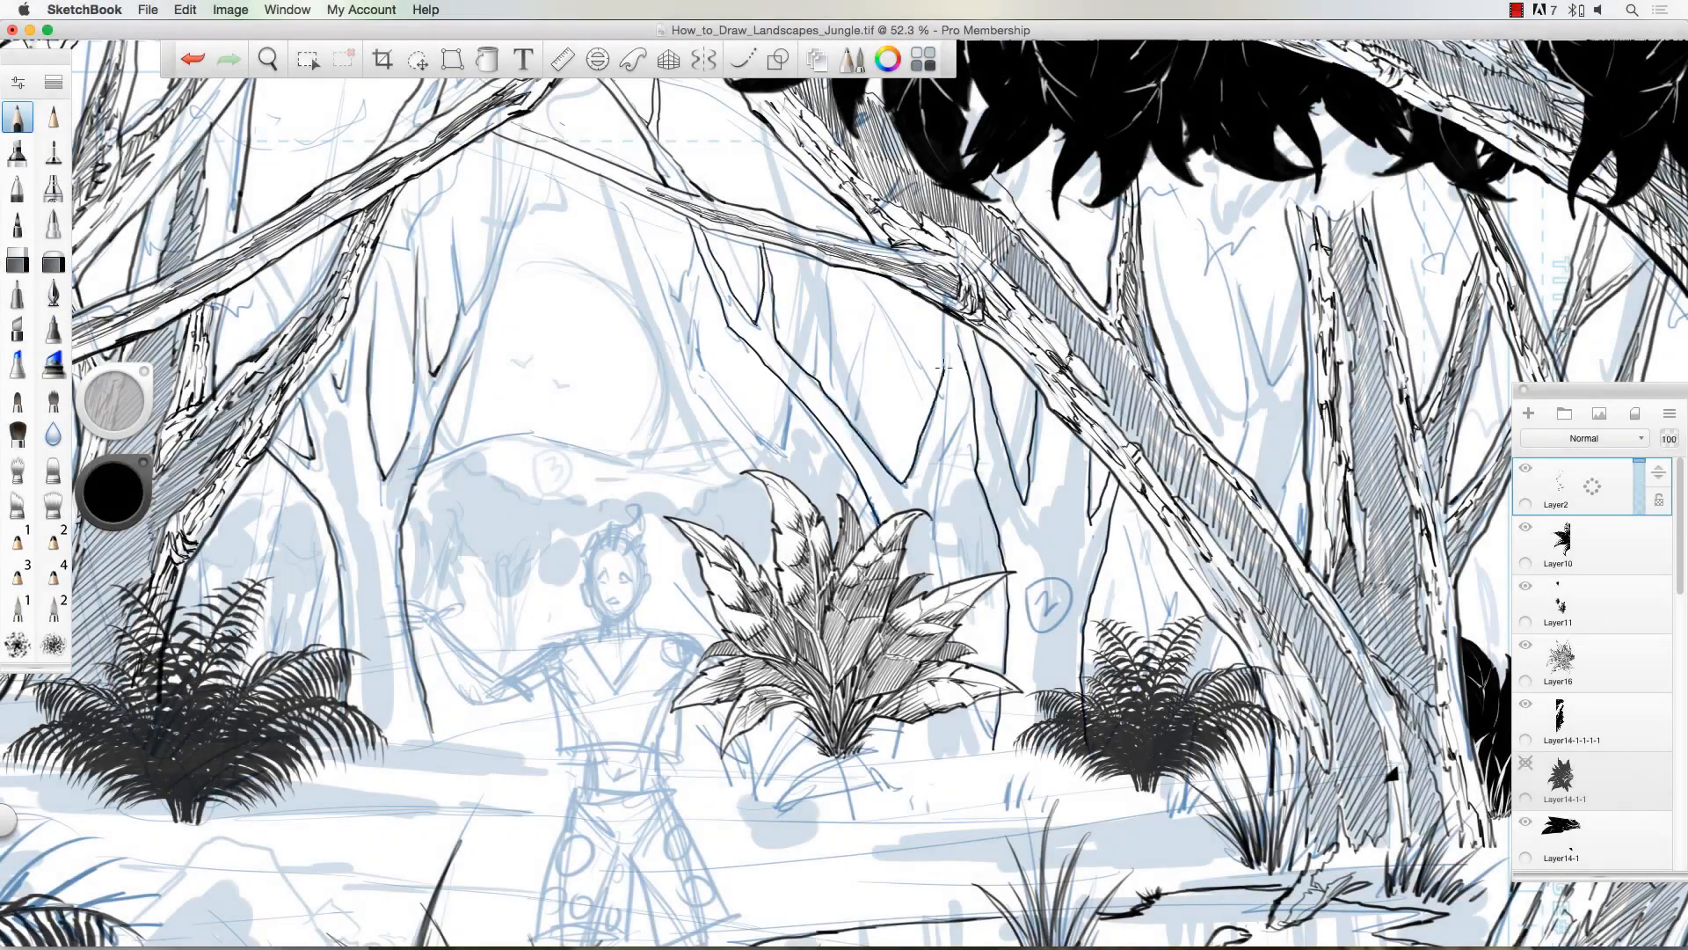
Step: Ink a thin branching background tree beneath the hanging foliage and extend the neighbouring trunk up into the leaves
left_click_drag(1230, 185, 1235, 467)
left_click_drag(1243, 185, 1272, 384)
left_click_drag(1302, 321, 1273, 384)
left_click_drag(1302, 442, 1281, 519)
left_click_drag(1187, 583, 1178, 616)
left_click_drag(1244, 655, 1225, 763)
left_click_drag(1321, 104, 1321, 189)
left_click_drag(1355, 130, 1348, 211)
left_click_drag(1345, 125, 1329, 227)
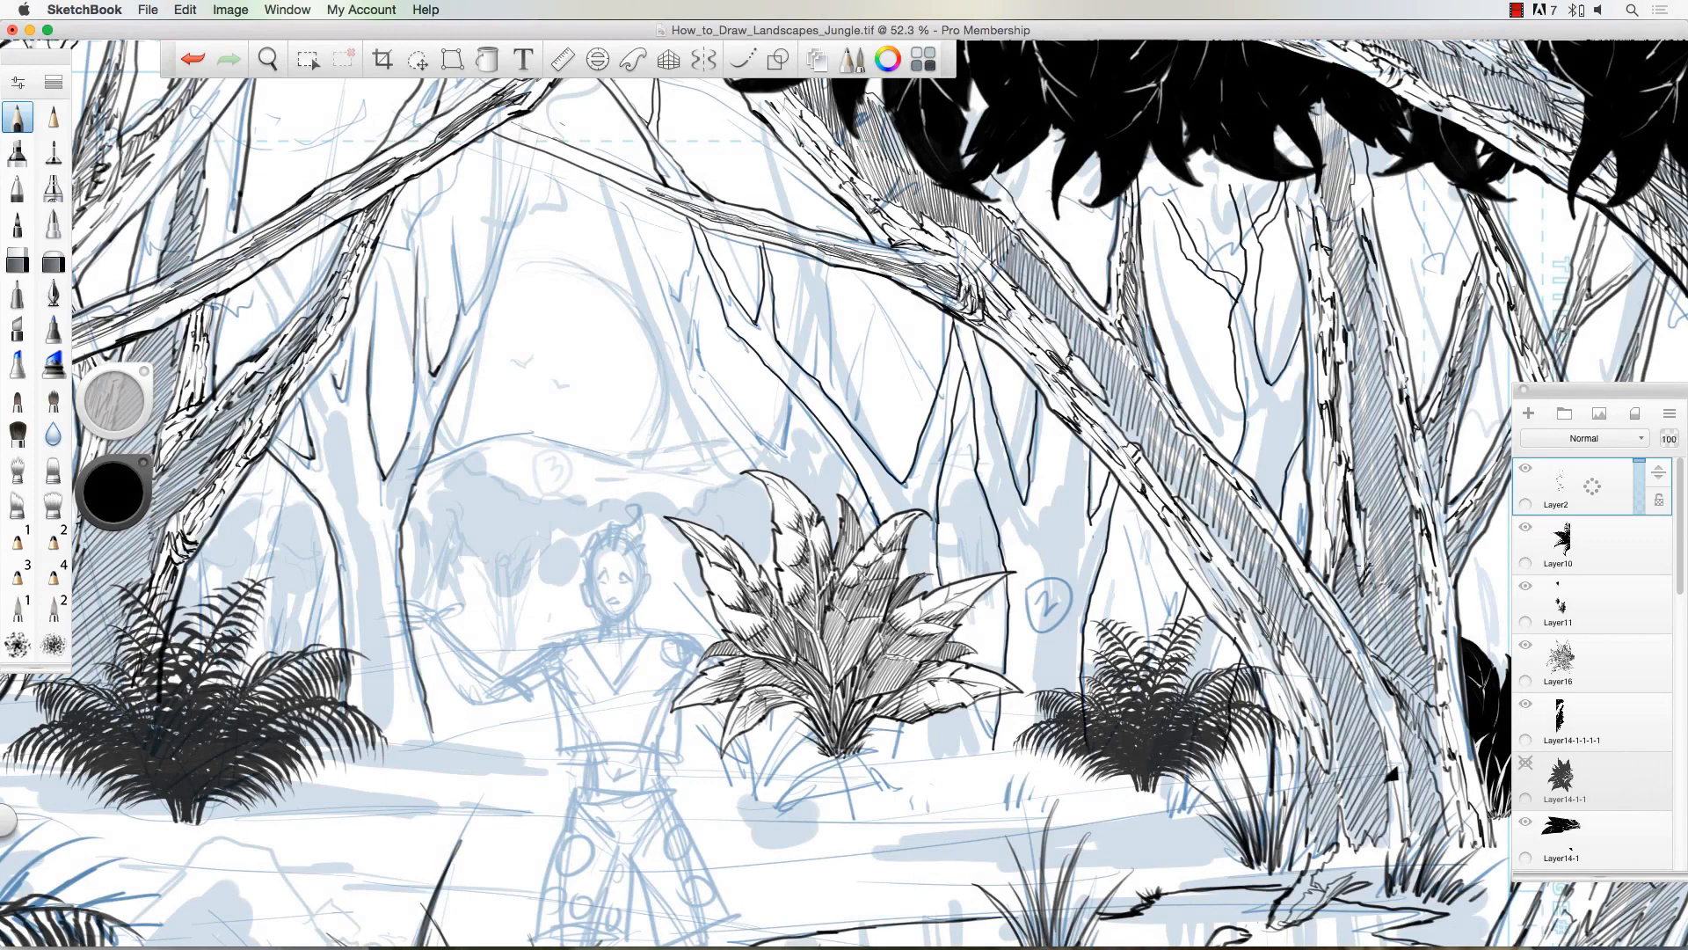
Step: Hatch the shaded areas of the thin background tree beneath the hanging foliage
left_click_drag(1345, 495, 1371, 584)
left_click_drag(1238, 295, 1271, 403)
left_click_drag(1296, 413, 1270, 484)
left_click_drag(1212, 611, 1194, 673)
left_click_drag(1298, 387, 1252, 475)
left_click_drag(1293, 435, 1264, 493)
Step: Ink rough bark contours on the forked background trees behind the shaded broad-leaved plant
left_click_drag(816, 401, 892, 517)
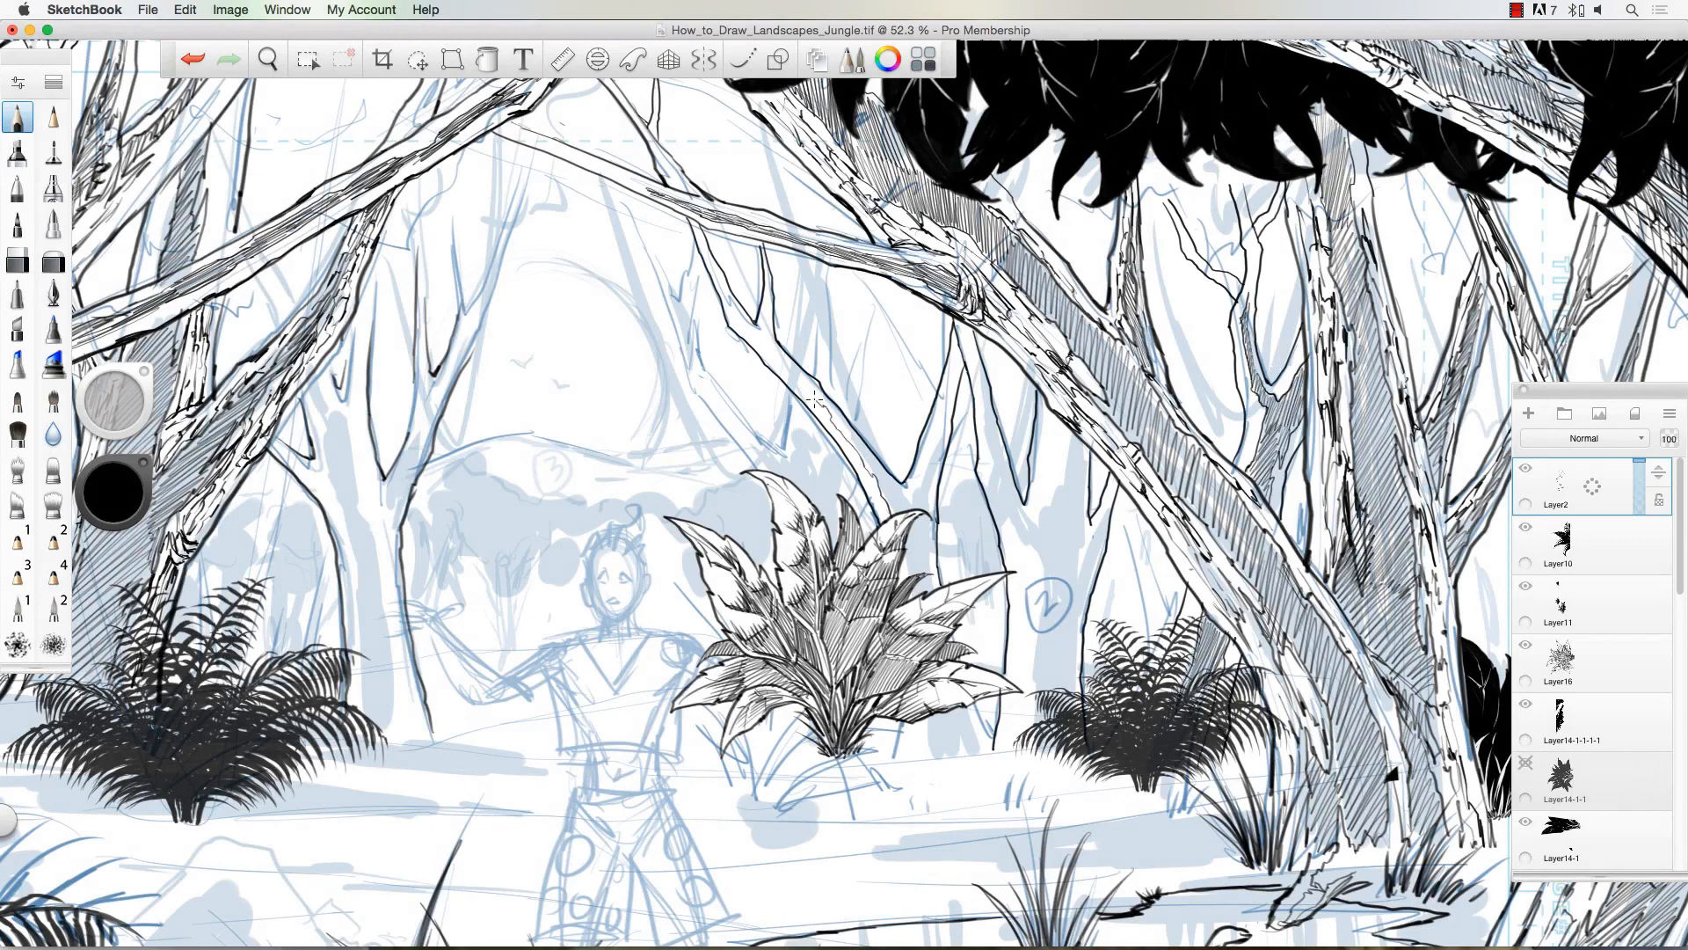
left_click_drag(764, 344, 818, 400)
left_click_drag(826, 402, 911, 507)
left_click_drag(958, 348, 911, 510)
left_click_drag(965, 708, 941, 753)
left_click_drag(970, 352, 998, 497)
Step: Hatch the trunks of the background trees between the broad-leaved plant and the small right fern
mouse_move(1066, 424)
left_mouse_down()
mouse_move(1020, 527)
mouse_move(1011, 751)
left_mouse_up()
left_click_drag(1110, 495, 1071, 743)
left_click_drag(1011, 457, 993, 505)
left_click_drag(1080, 439, 1042, 580)
mouse_move(1099, 510)
left_mouse_down()
mouse_move(1045, 629)
mouse_move(1022, 748)
left_mouse_up()
left_click_drag(1037, 550, 1011, 737)
left_click_drag(1081, 598, 1066, 703)
left_click_drag(1029, 524, 1011, 589)
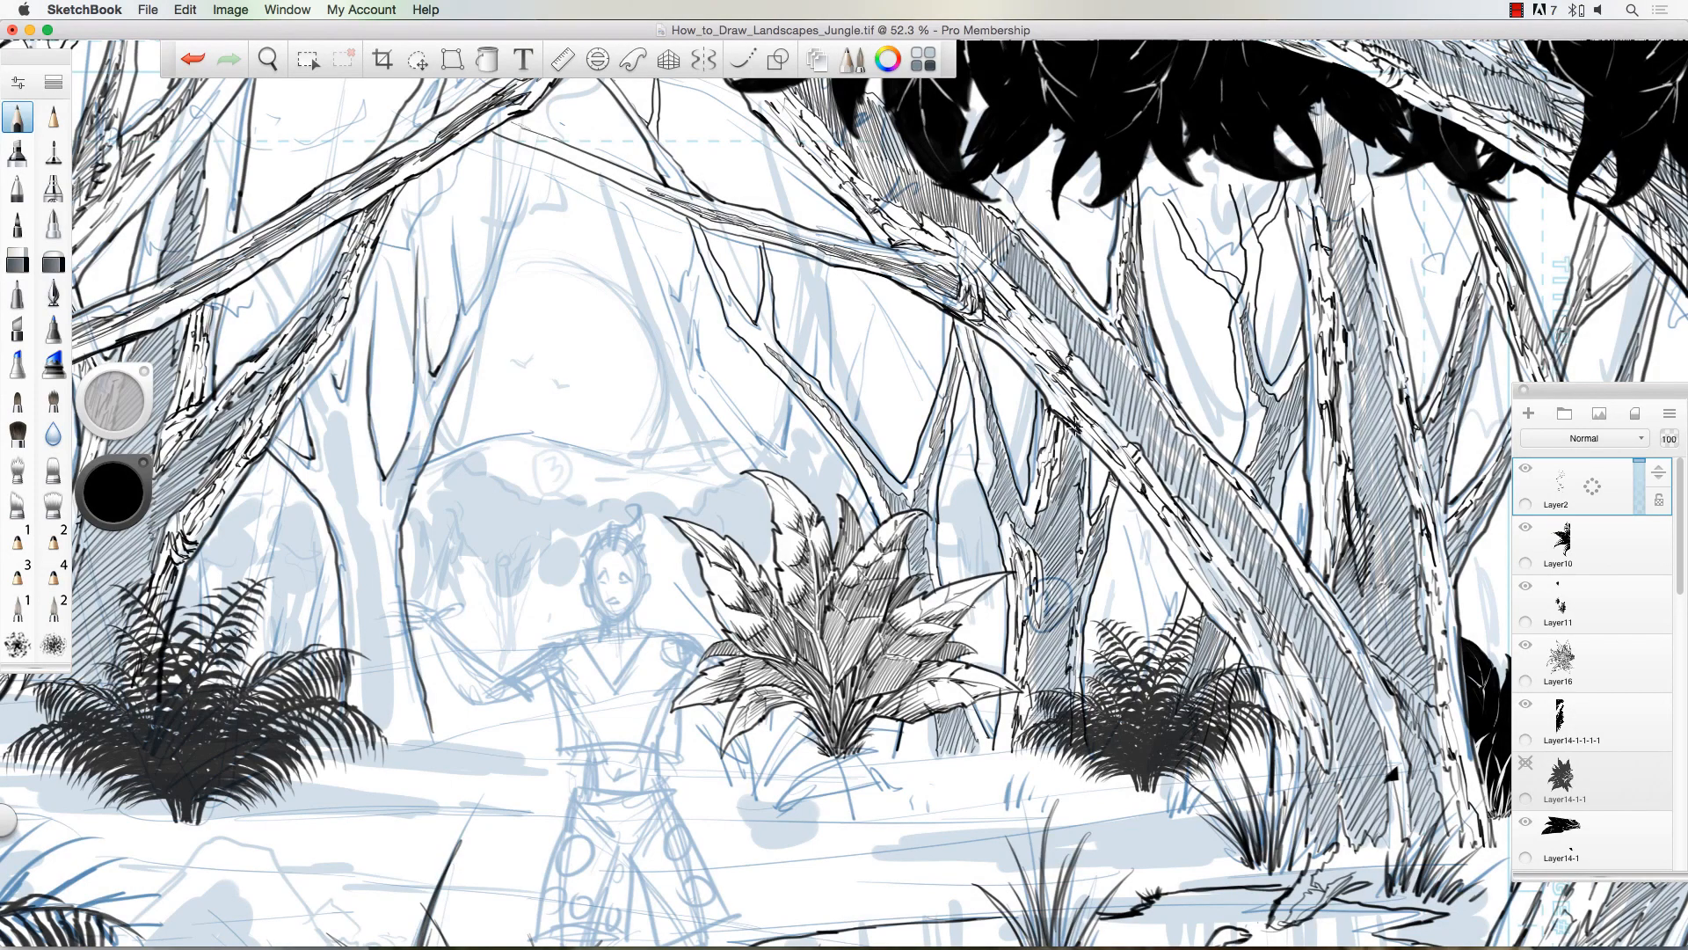
Step: Draw a small clump of leaves with a solid black underside on a new layer
scroll(1074, 426, "down", 3)
left_click(1528, 414)
scroll(765, 452, "up", 2)
left_click_drag(700, 431, 728, 424)
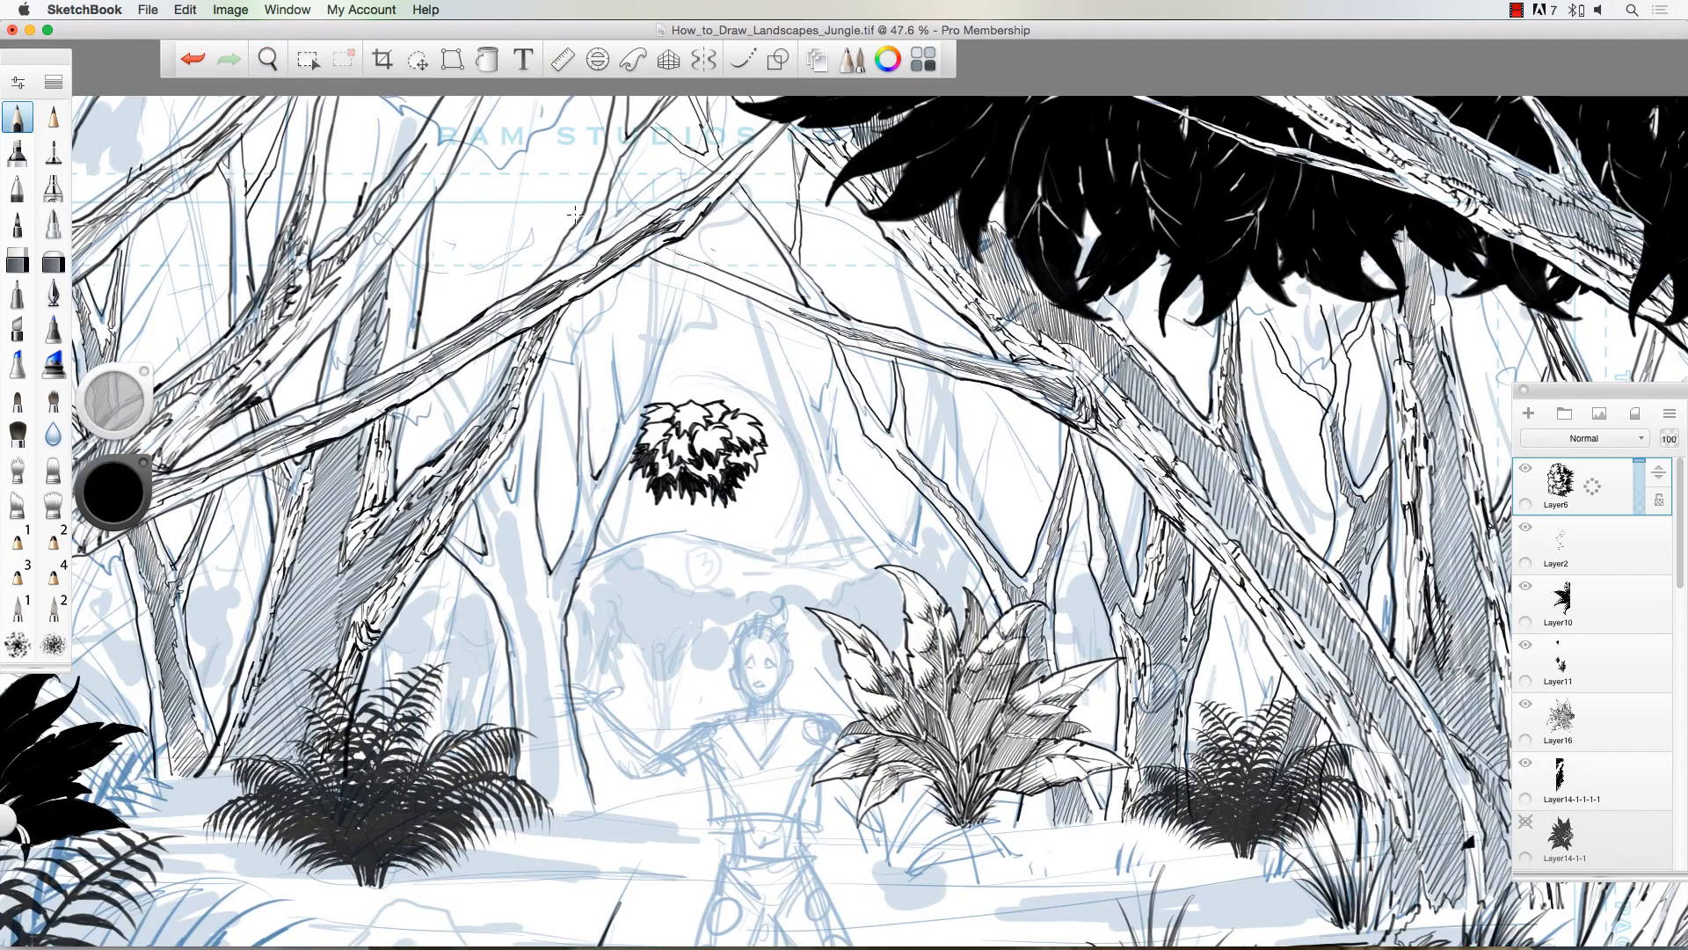
Step: Build a leafy canopy over the upper-left trees from copies of the leaf clump, and erase gaps for the branches
key("space")
left_click_drag(630, 362, 609, 432)
left_click(417, 59)
left_click(309, 59)
left_click(527, 263)
left_click(185, 9)
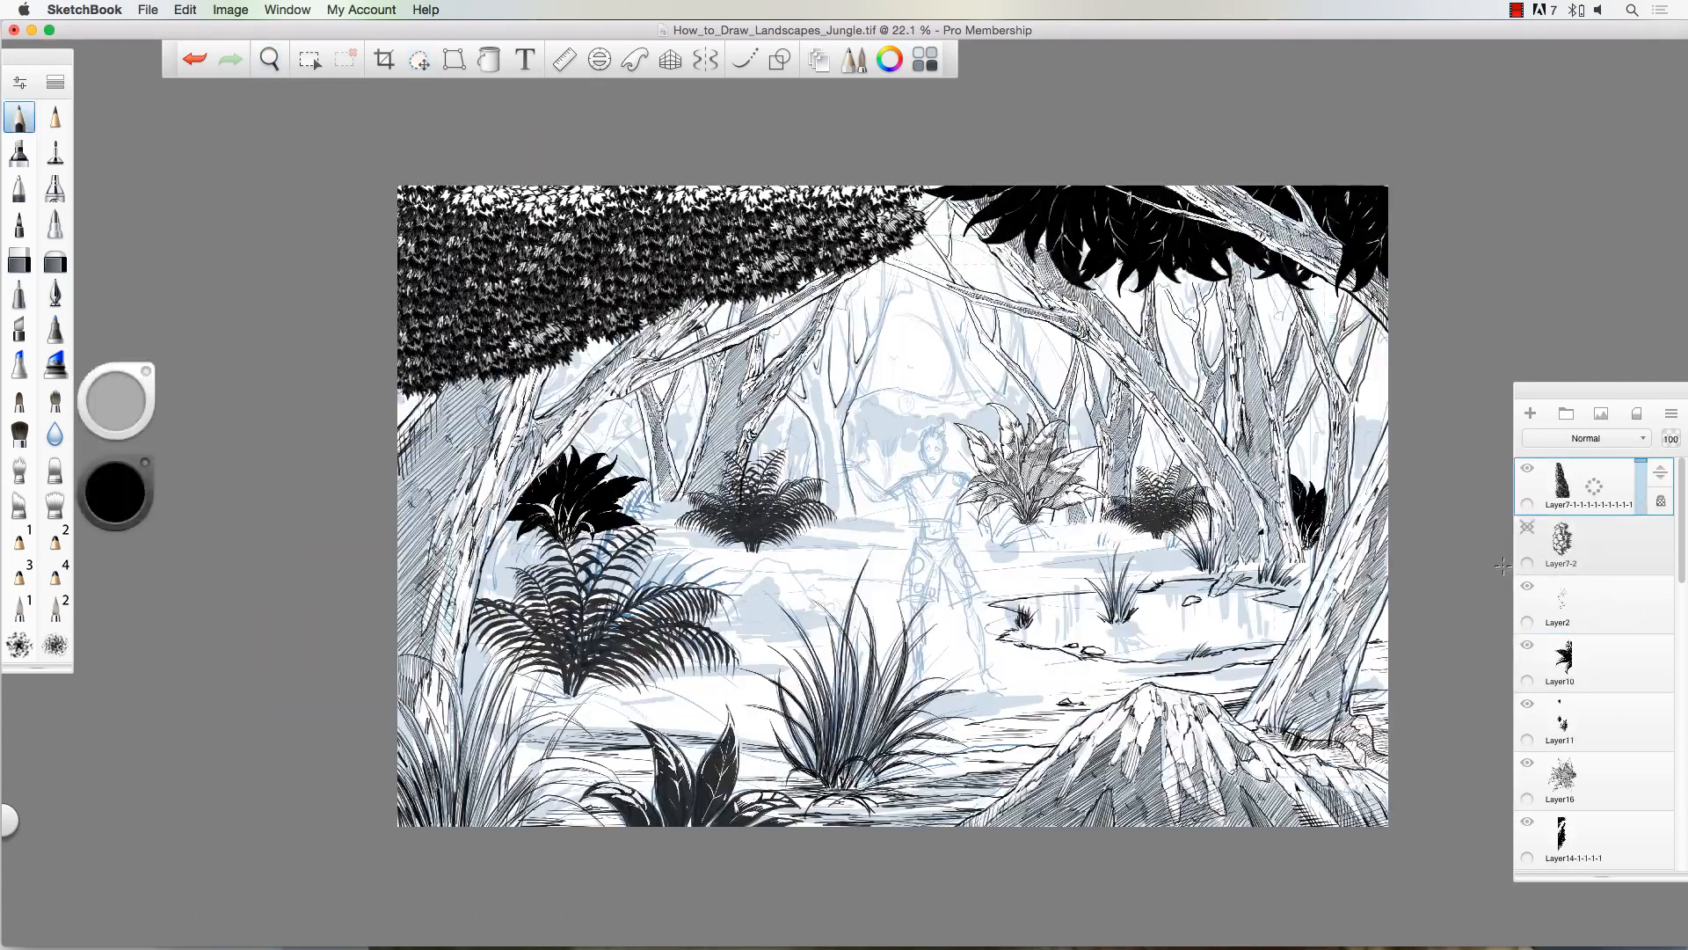
key("e")
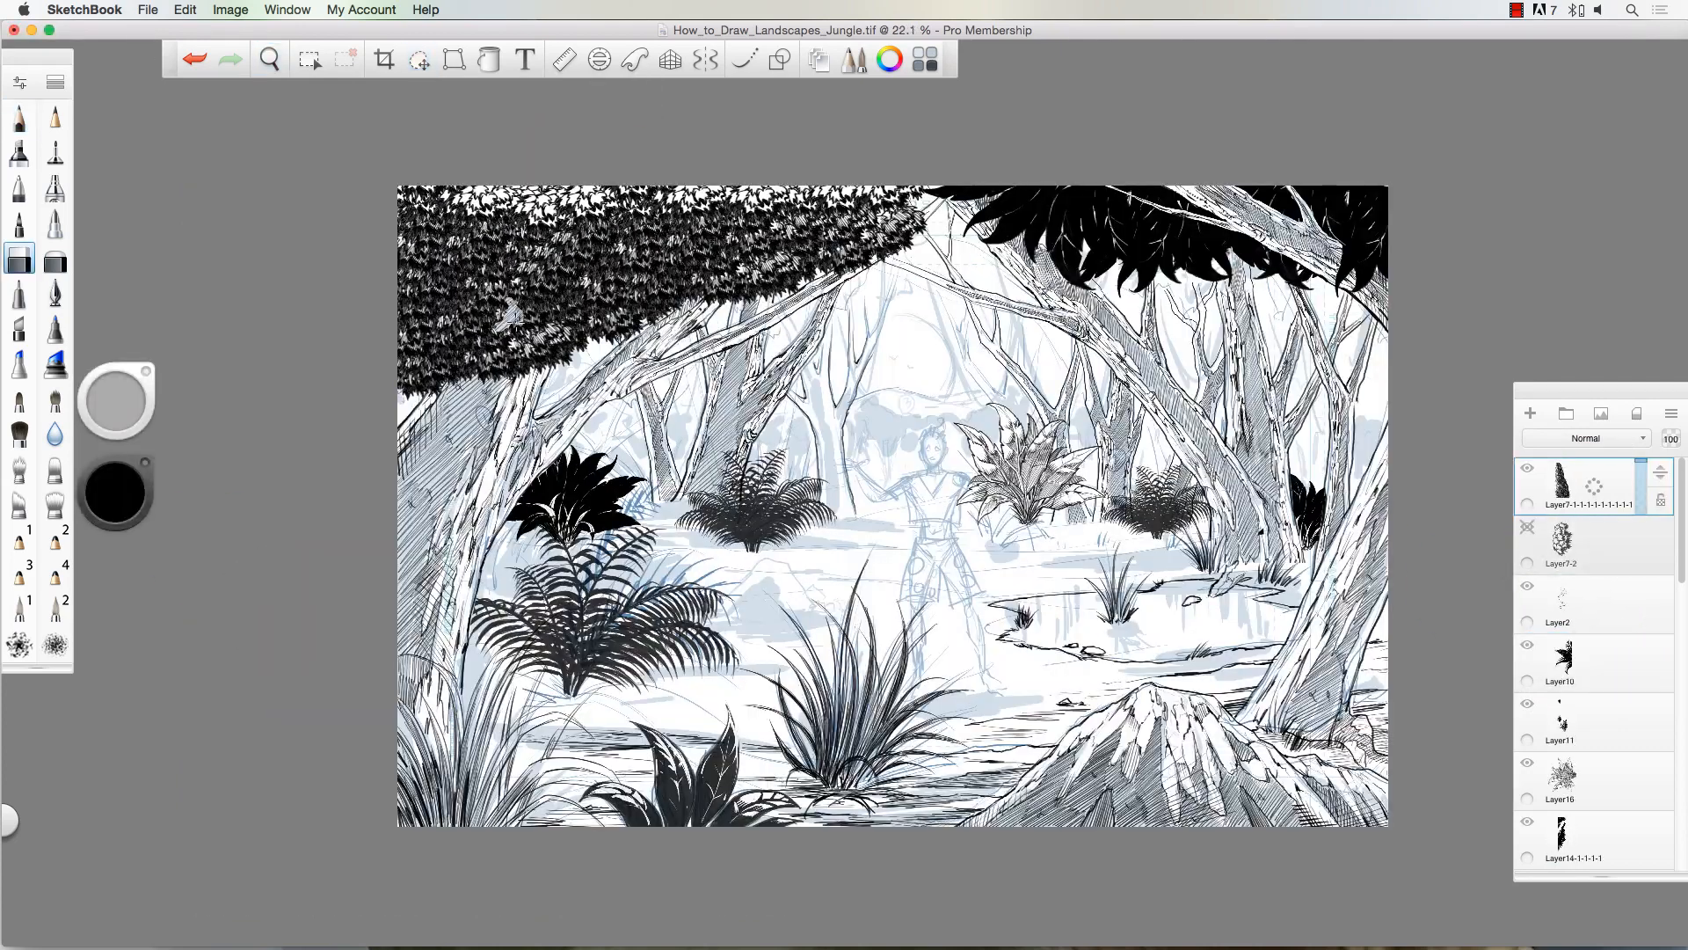
left_click_drag(425, 243, 445, 231)
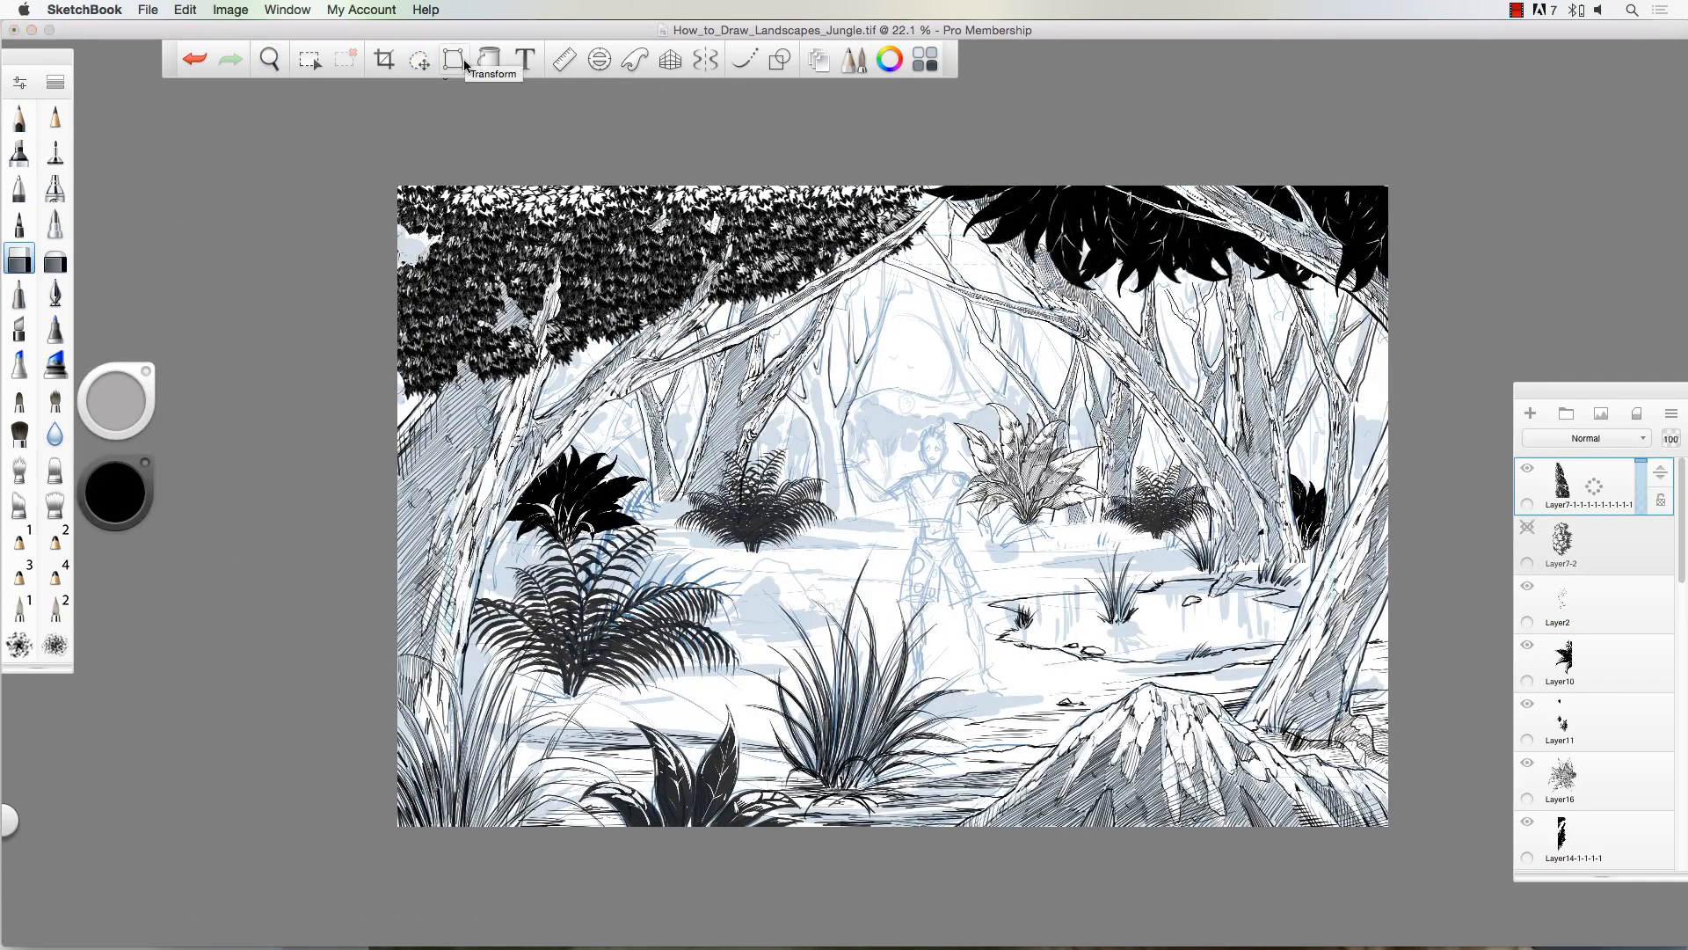
Step: Duplicate the leafy canopy layer by copying and pasting it
left_click(1583, 540)
left_click(1620, 482)
key("super+c")
key("super+v")
key("v")
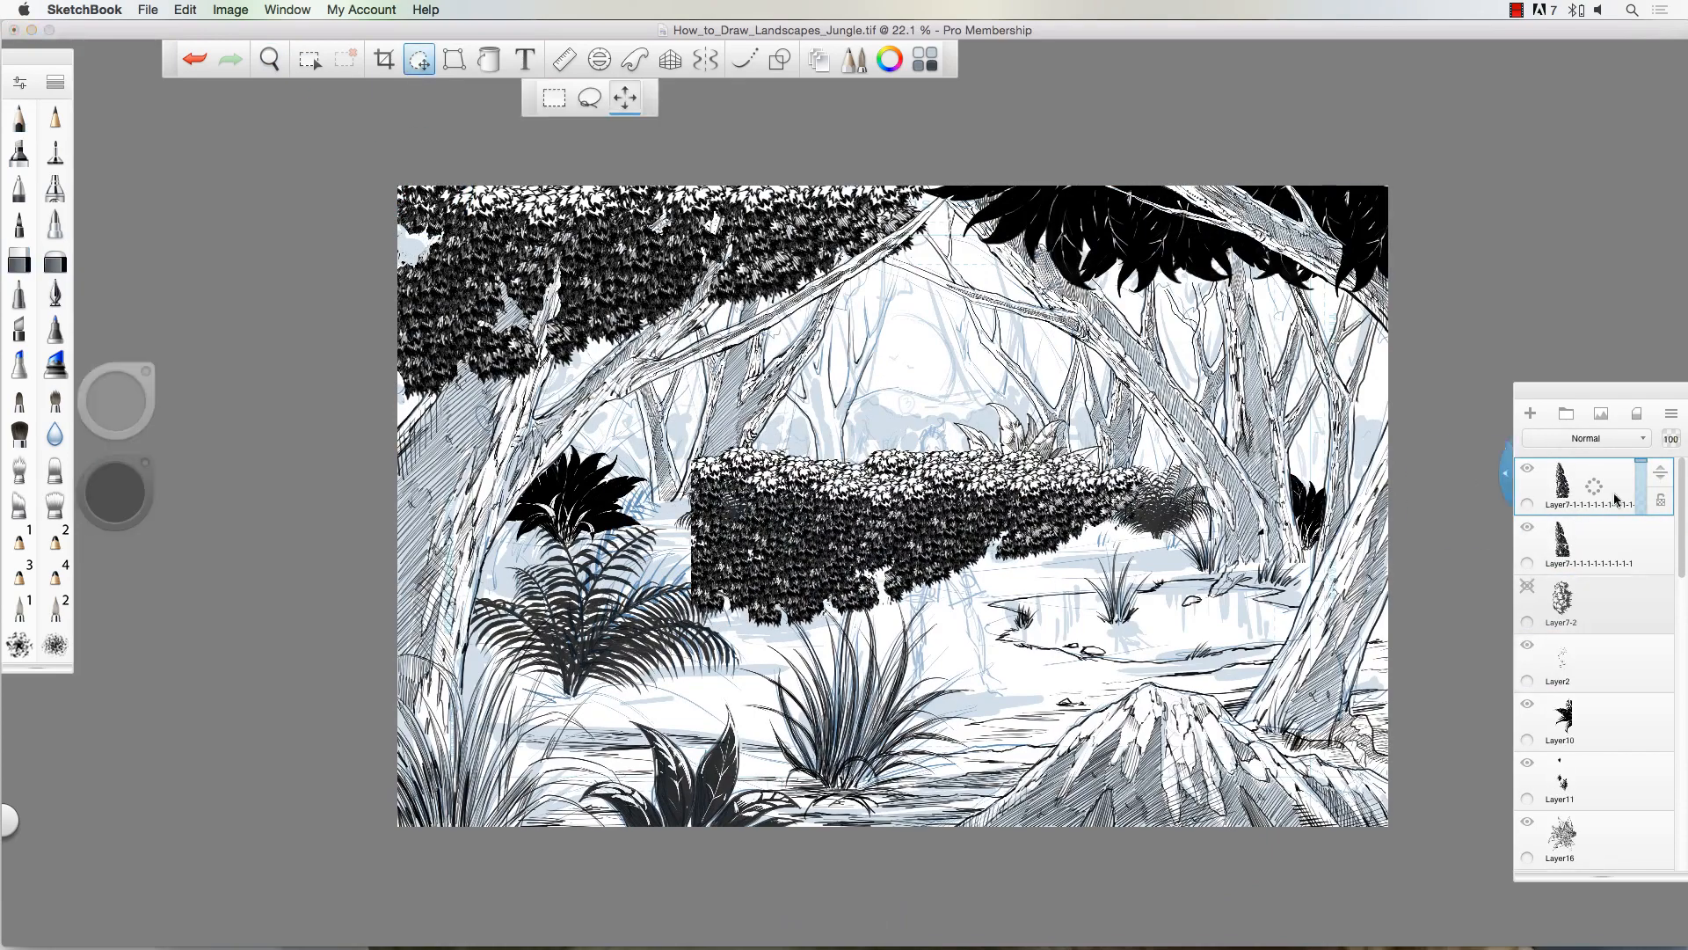
Step: Move the canopy copy under the upper-right leaves, extend it over the tree trunks, and duplicate that layer
left_click(1627, 541)
left_click(1622, 492)
key("v")
left_click_drag(958, 541, 1152, 294)
key("super+c")
key("super+v")
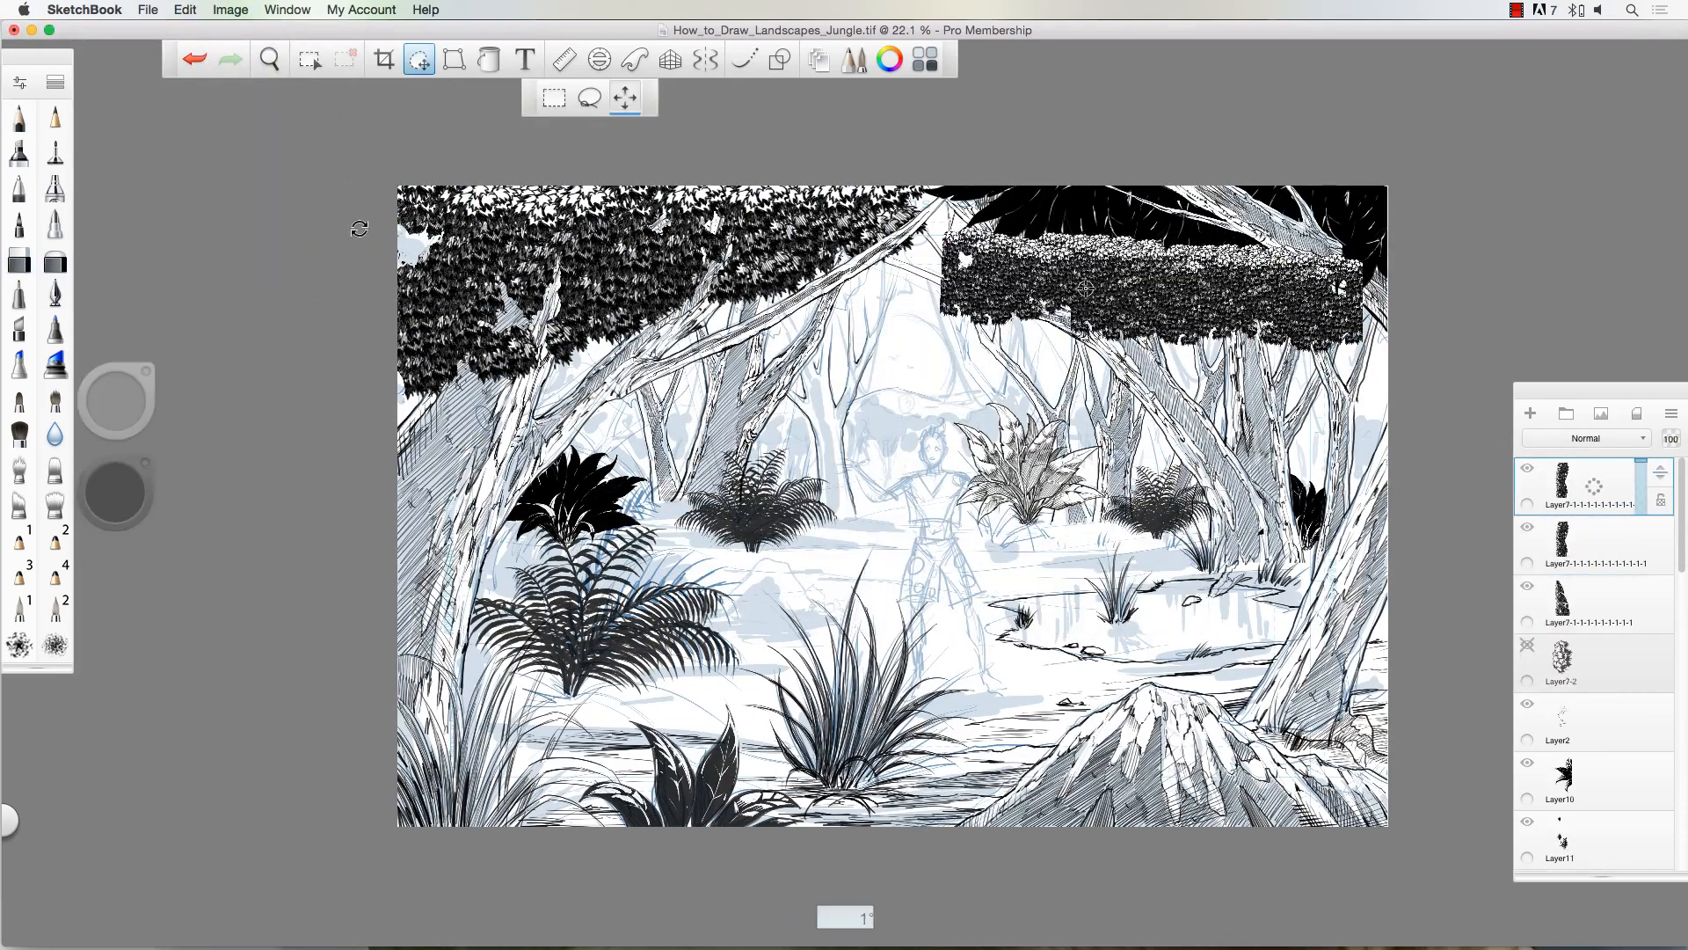
Step: Duplicate the upper-right canopy layer once more and hide the spare copy beneath it
mouse_move(1622, 494)
left_mouse_down()
mouse_move(1576, 498)
mouse_move(1640, 489)
left_mouse_up()
scroll(1055, 396, "up", 4)
key("super+c")
key("super+v")
left_click(1528, 526)
Step: Erase the upper-right canopy where it overlaps the branches, trunks and open sky, leaving a ragged leafy lower edge
mouse_move(1007, 457)
left_mouse_down()
mouse_move(1047, 611)
mouse_move(1121, 492)
mouse_move(1200, 563)
left_mouse_up()
left_click_drag(626, 397, 761, 545)
left_click_drag(748, 492, 860, 585)
left_click_drag(475, 470, 760, 568)
mouse_move(884, 506)
left_mouse_down()
mouse_move(880, 589)
mouse_move(953, 573)
left_mouse_up()
mouse_move(681, 408)
left_mouse_down()
mouse_move(747, 466)
mouse_move(858, 493)
left_mouse_up()
mouse_move(848, 493)
left_mouse_down()
mouse_move(864, 439)
mouse_move(967, 479)
left_mouse_up()
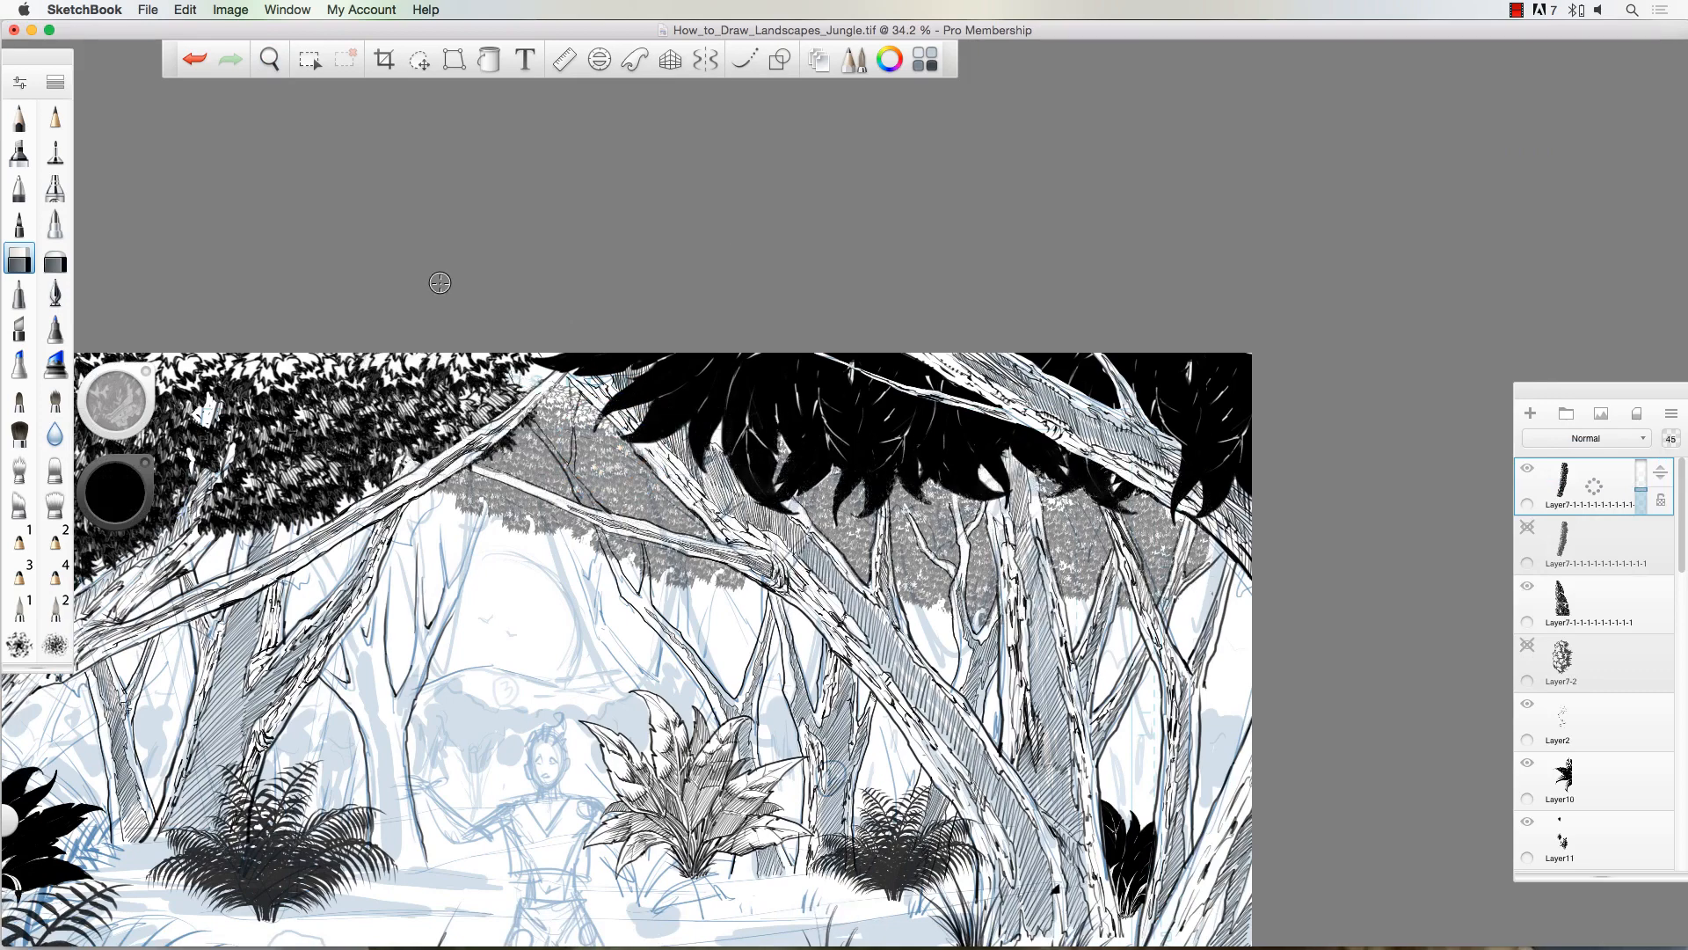
scroll(836, 463, "up", 2)
scroll(594, 911, "down", 3)
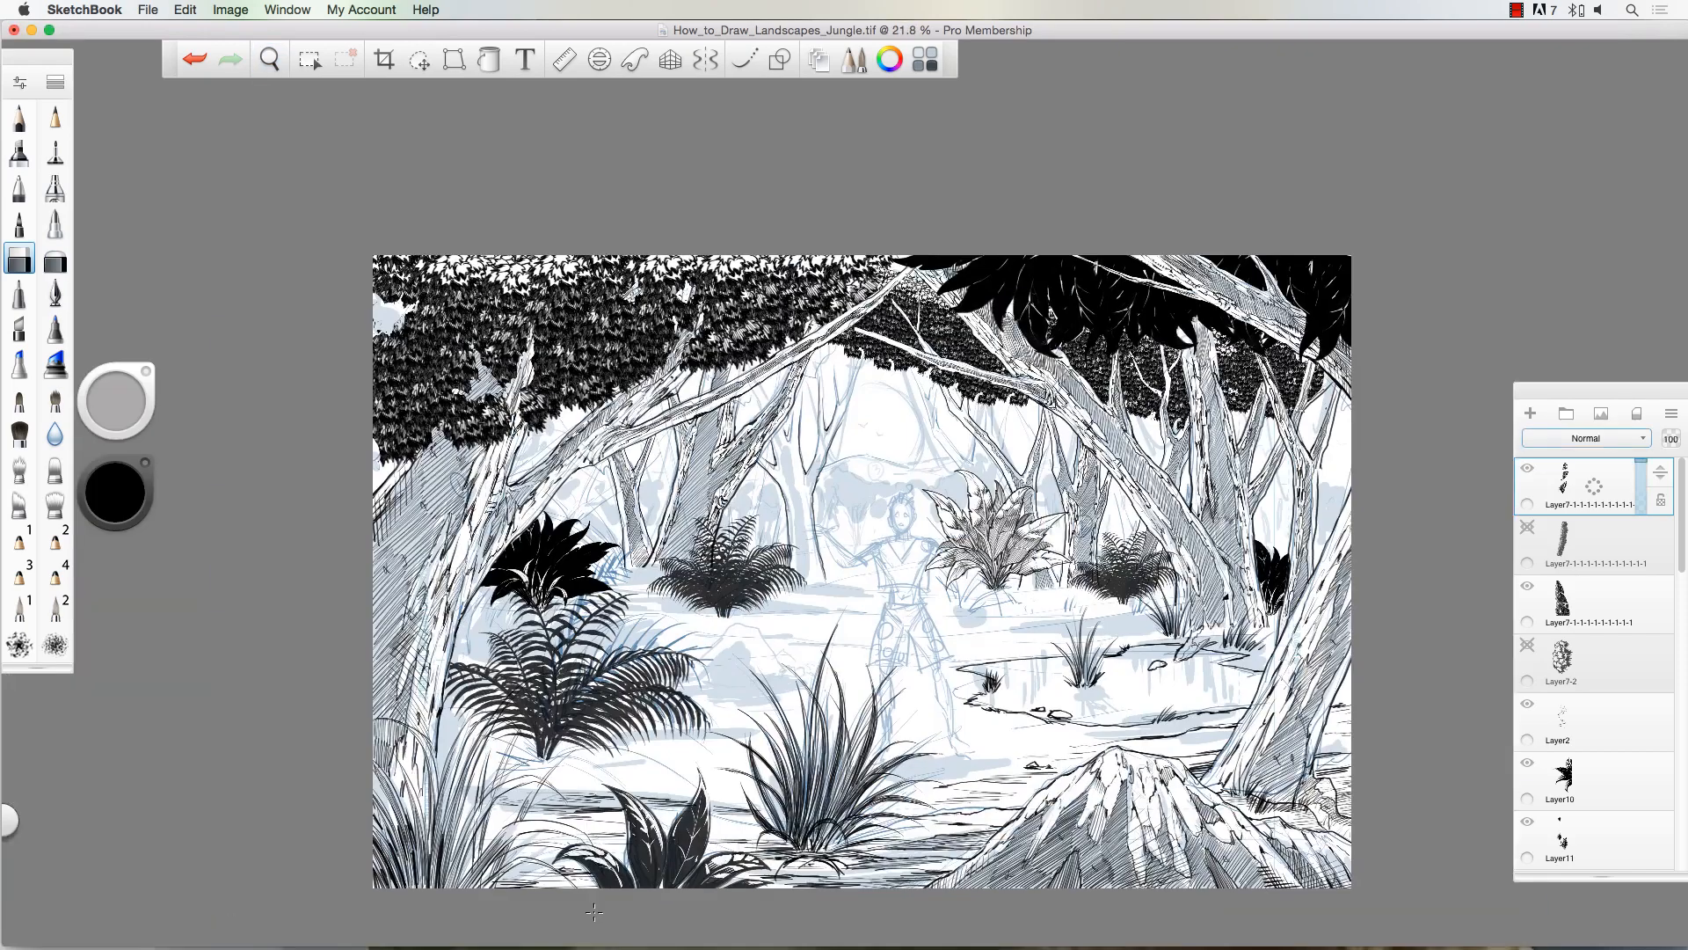
Step: Touch up the line work of the left and right trees on Layer2 with the pencil
left_click(1573, 721)
left_click(19, 117)
left_click_drag(475, 405, 519, 480)
left_click_drag(1178, 317, 1214, 392)
Step: Draw a large broad-leaved plant with tall pointed leaves and low arching ones in black outline on a new layer
scroll(758, 704, "up", 2)
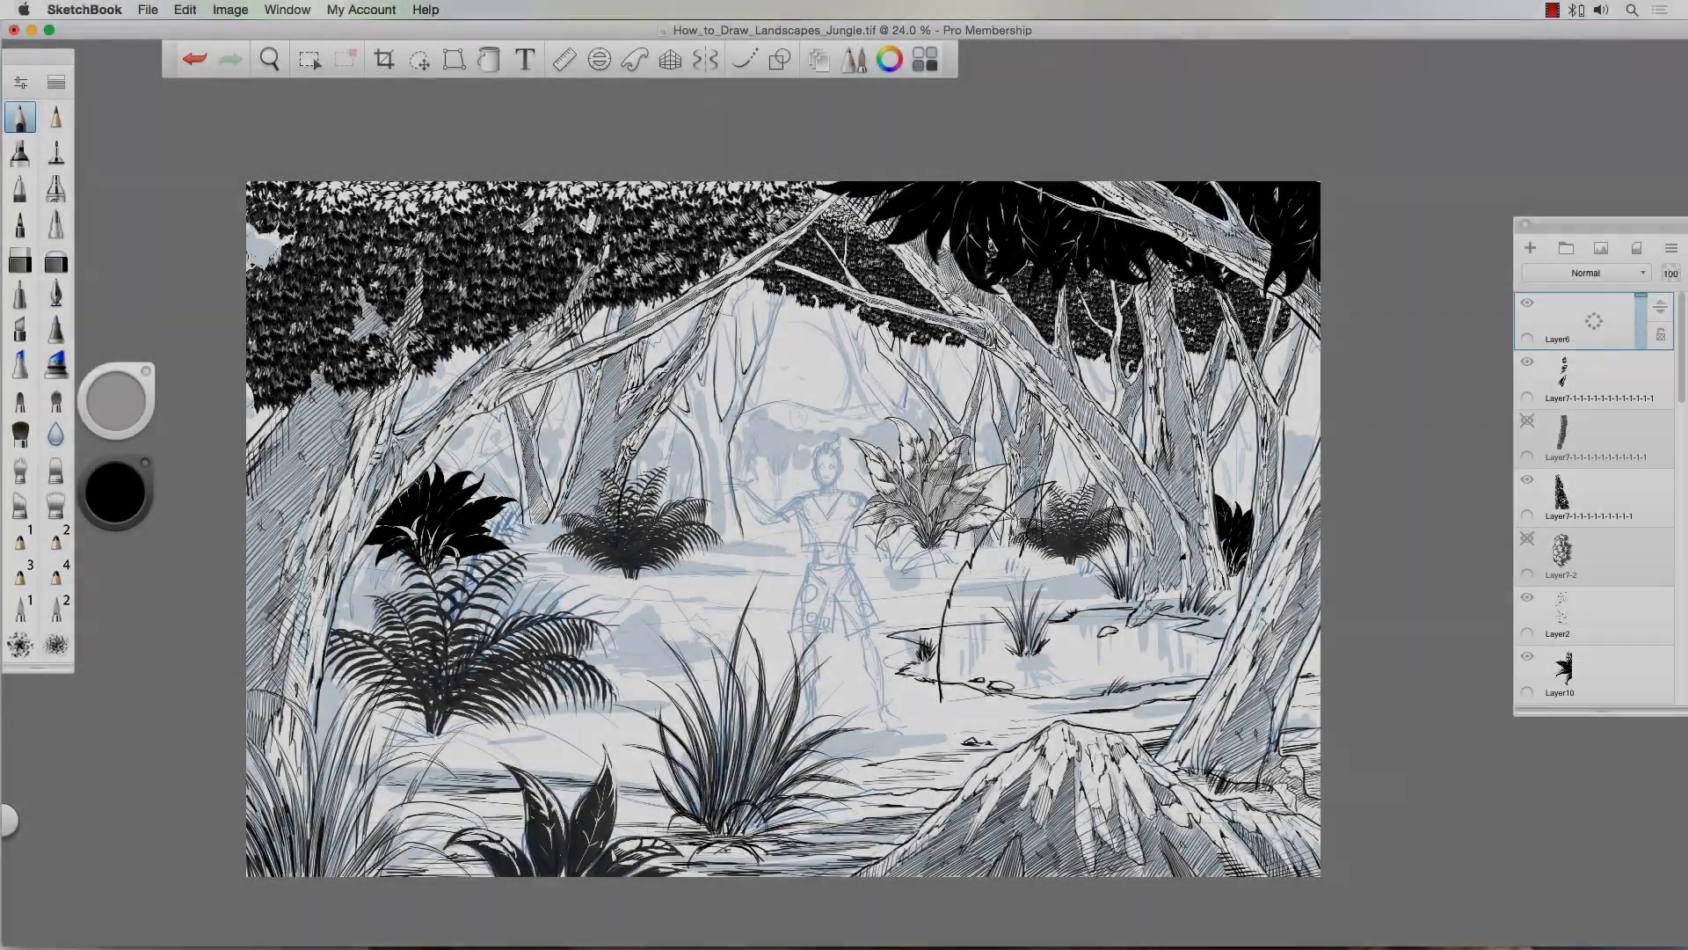
mouse_move(1020, 509)
left_mouse_down()
mouse_move(946, 695)
mouse_move(923, 446)
left_mouse_up()
mouse_move(937, 475)
left_mouse_down()
mouse_move(930, 703)
mouse_move(801, 723)
left_mouse_up()
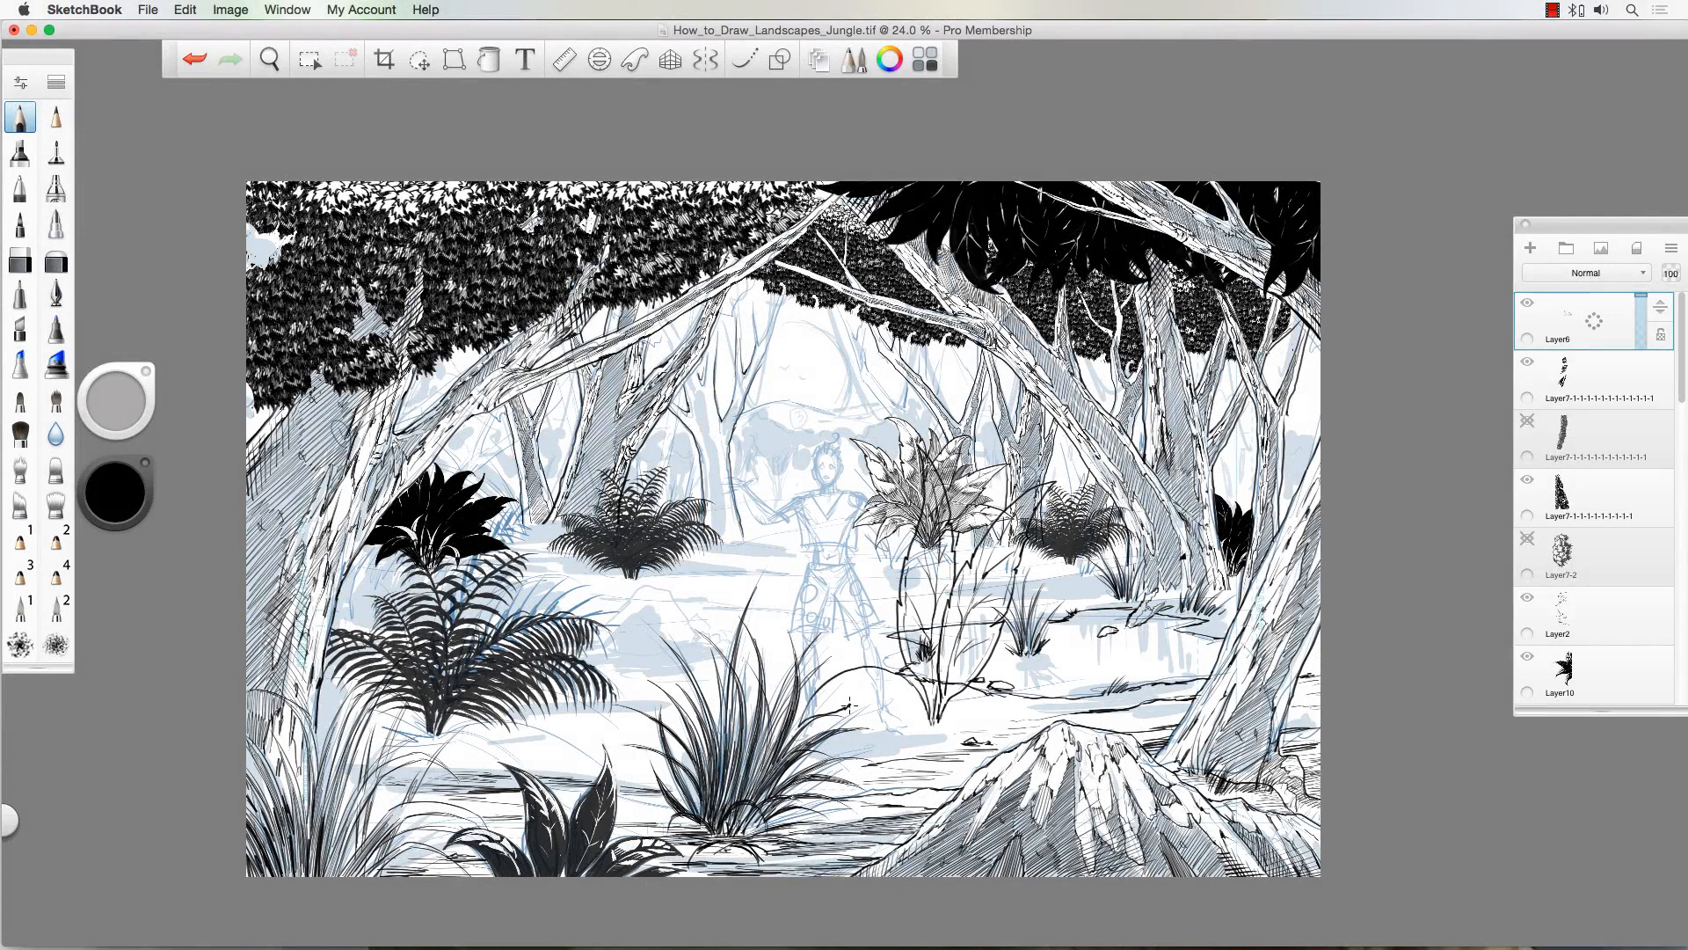
left_click_drag(967, 677, 1072, 708)
left_click_drag(901, 677, 819, 565)
left_click_drag(892, 624, 785, 471)
mouse_move(899, 668)
left_mouse_down()
mouse_move(805, 492)
mouse_move(915, 538)
left_mouse_up()
mouse_move(954, 539)
left_mouse_down()
mouse_move(1027, 471)
mouse_move(1091, 673)
left_mouse_up()
left_click_drag(893, 695, 777, 661)
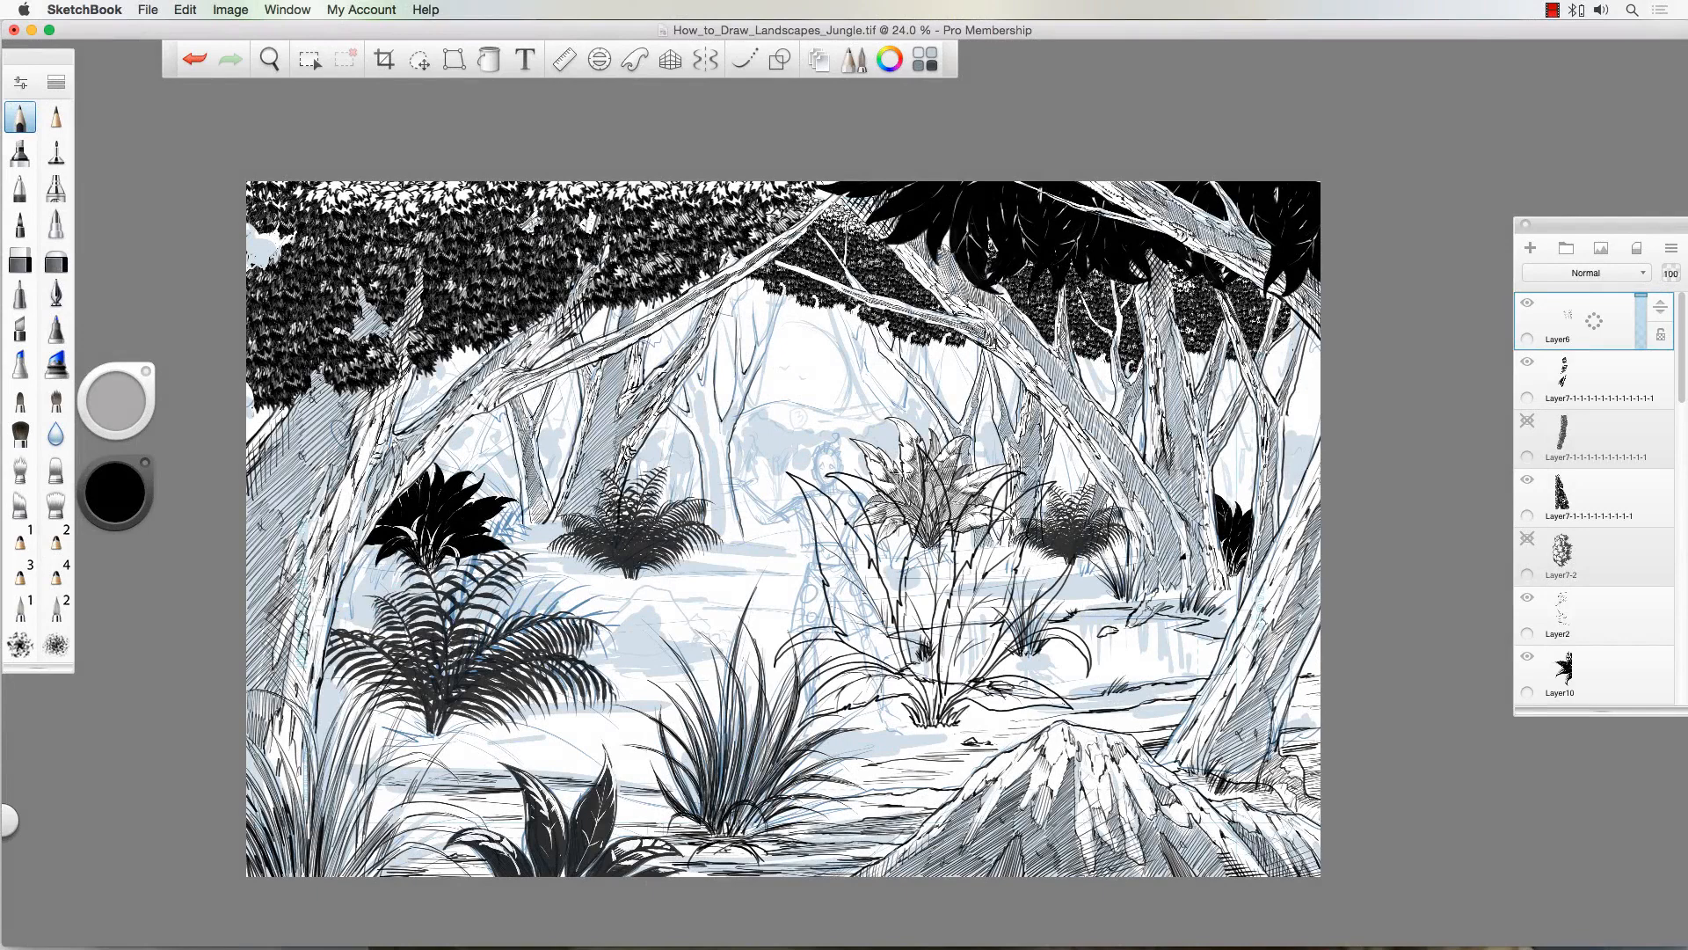
Step: Place the broad-leaved plant in the lower-right corner of the page and a copy of it behind the left fern
left_click(184, 10)
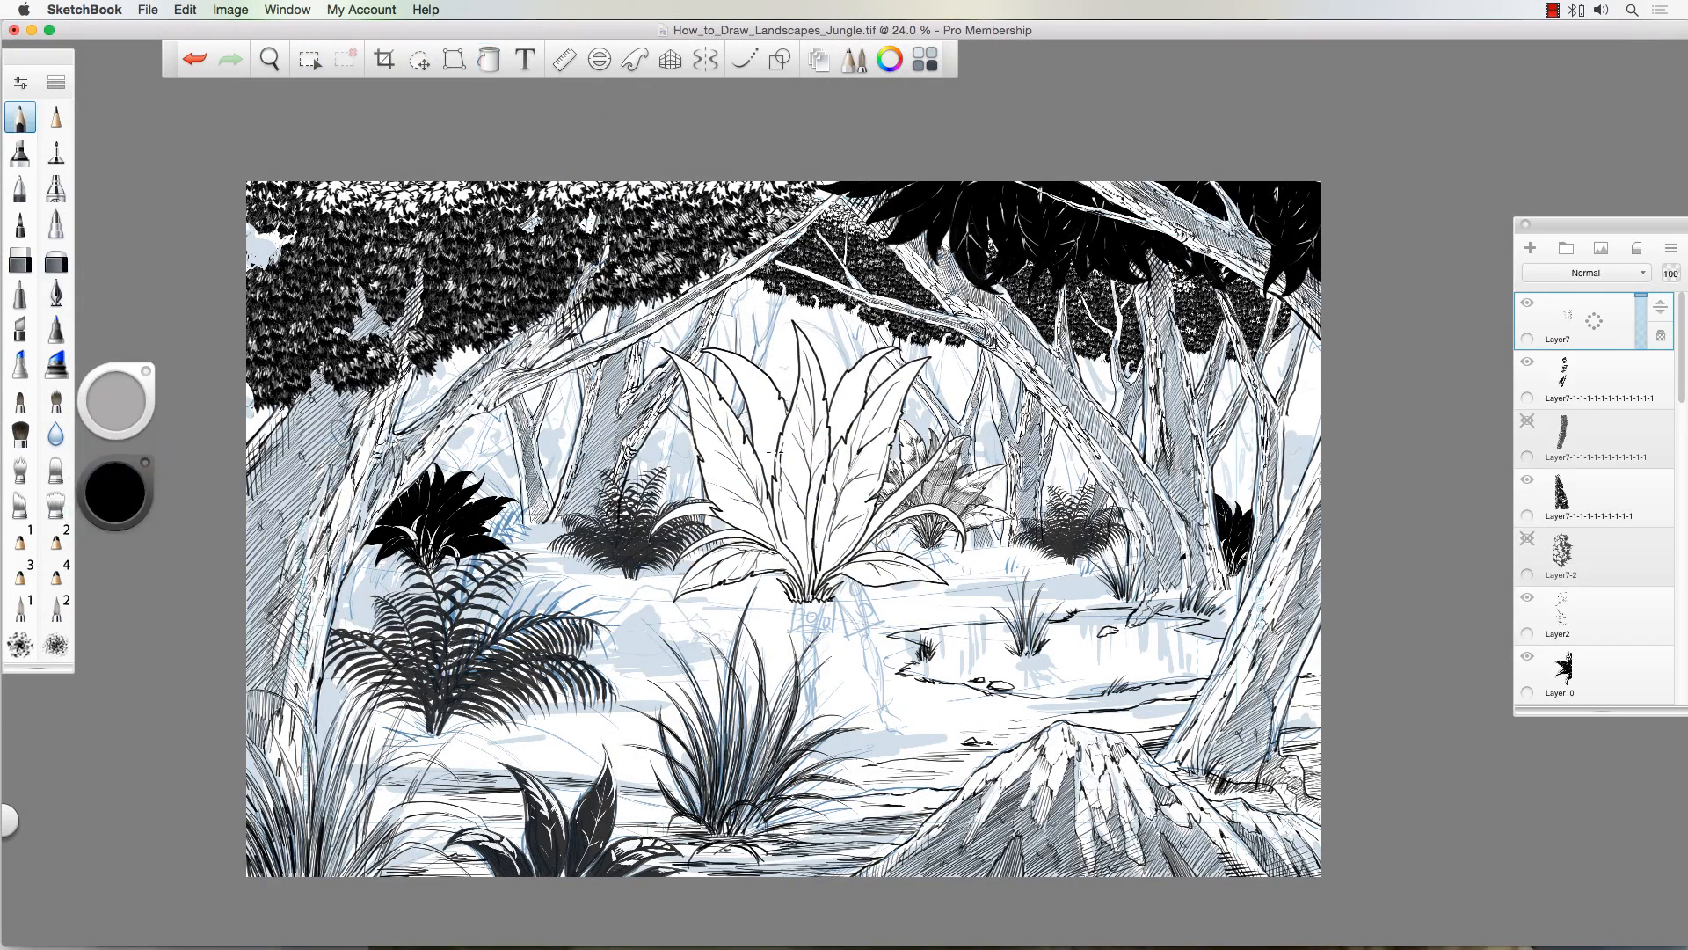
left_click(419, 59)
left_click_drag(772, 407, 1231, 686)
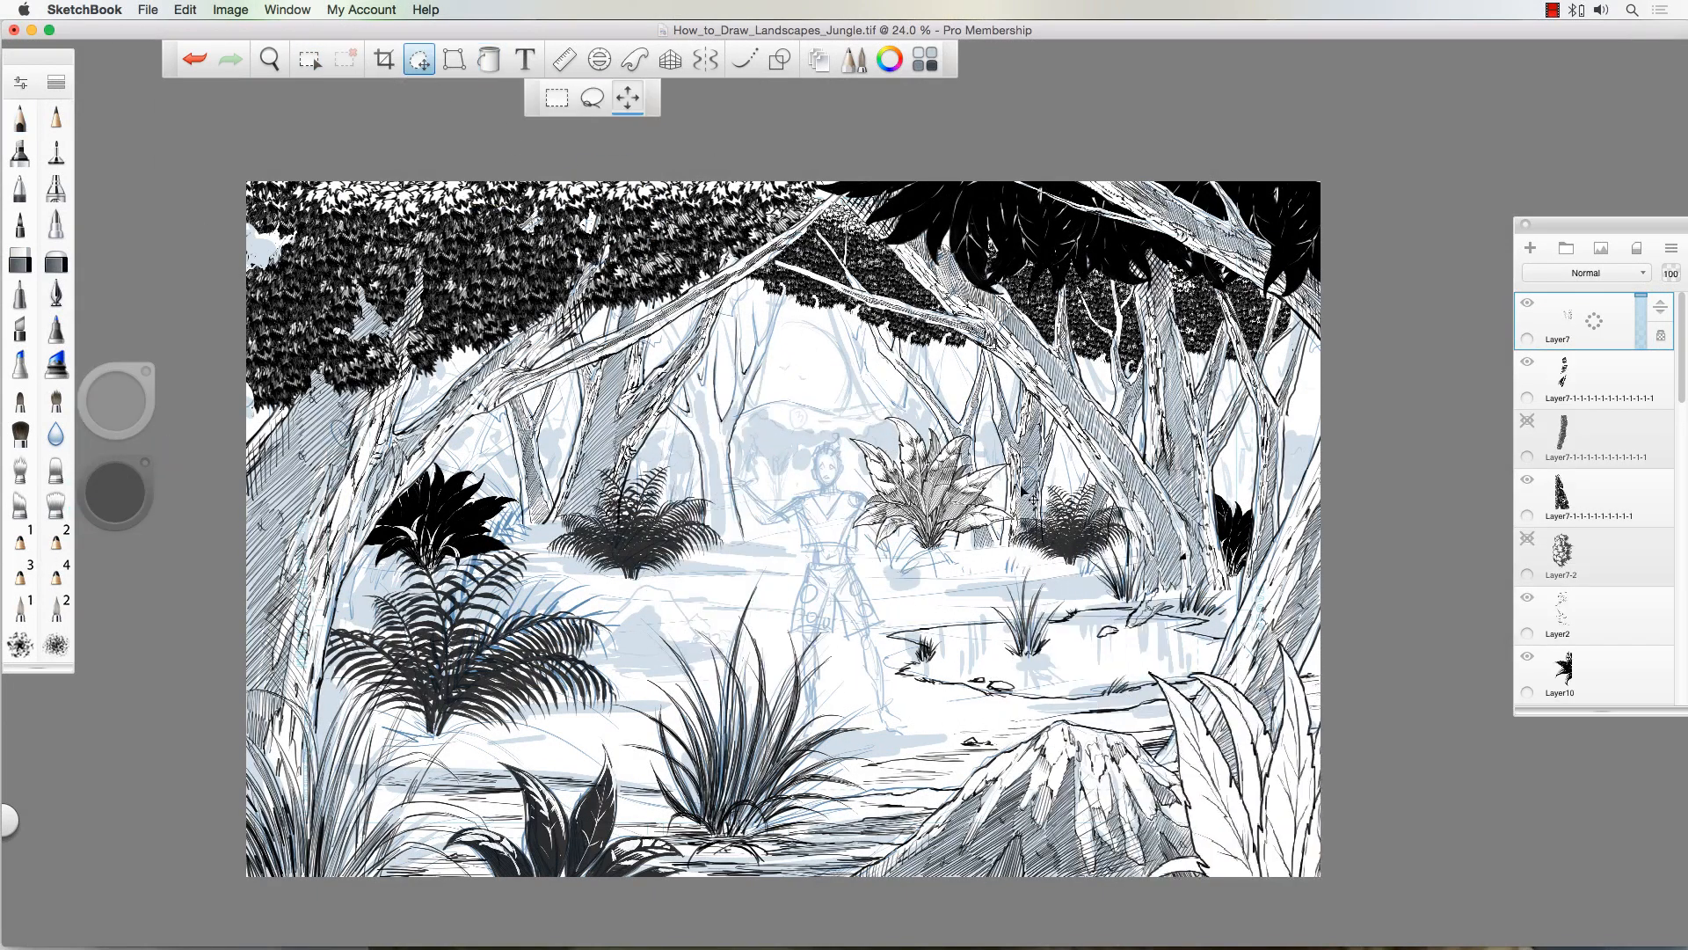
left_click_drag(283, 471, 223, 662)
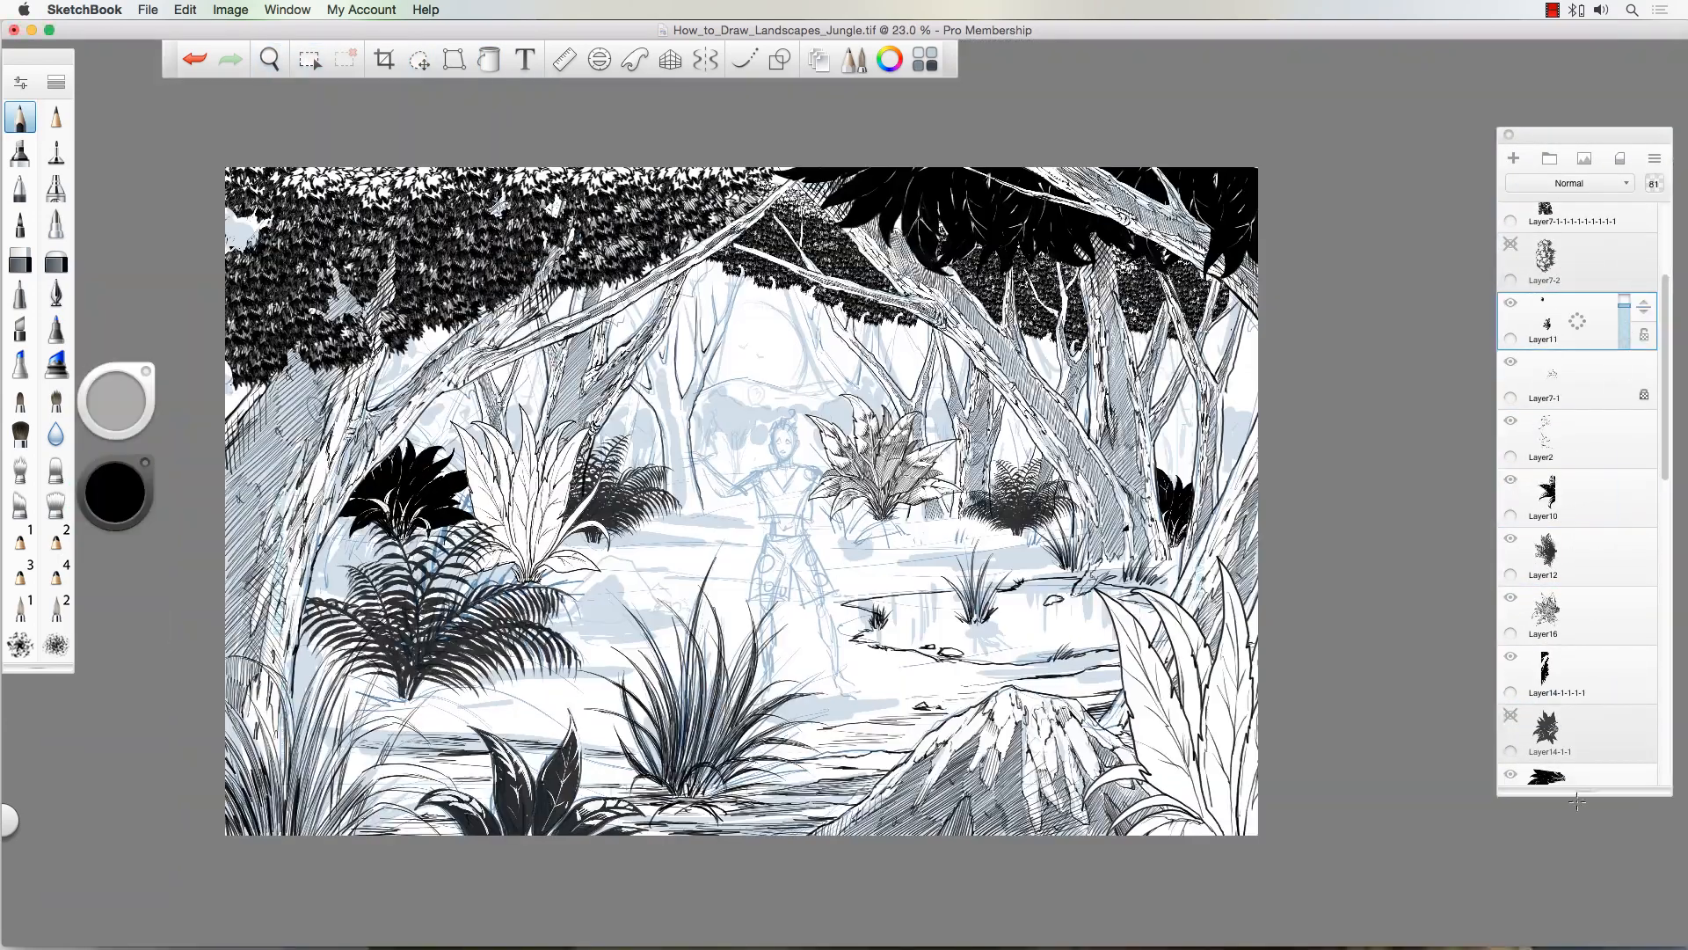
Step: Ink horizontal ground lines and grassy edges around the pond and along the path on Layer9
scroll(1577, 616, "down", 5)
left_click(1545, 677)
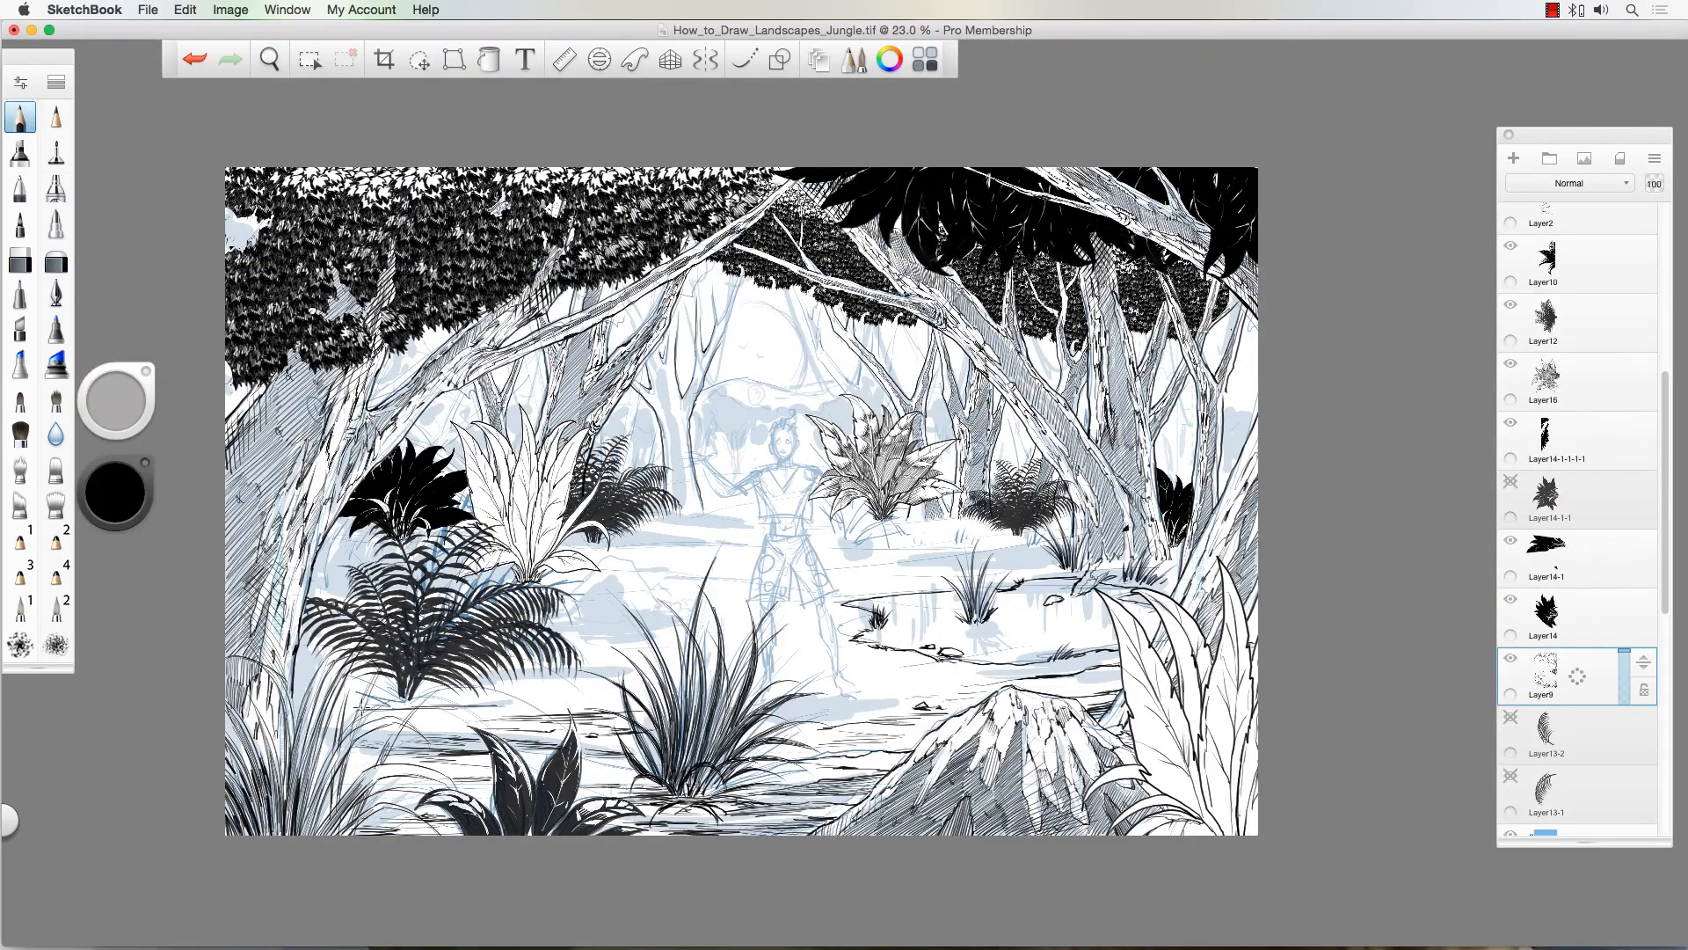
mouse_move(888, 563)
left_mouse_down()
mouse_move(1055, 536)
mouse_move(1046, 563)
left_mouse_up()
left_click_drag(1020, 589, 1095, 559)
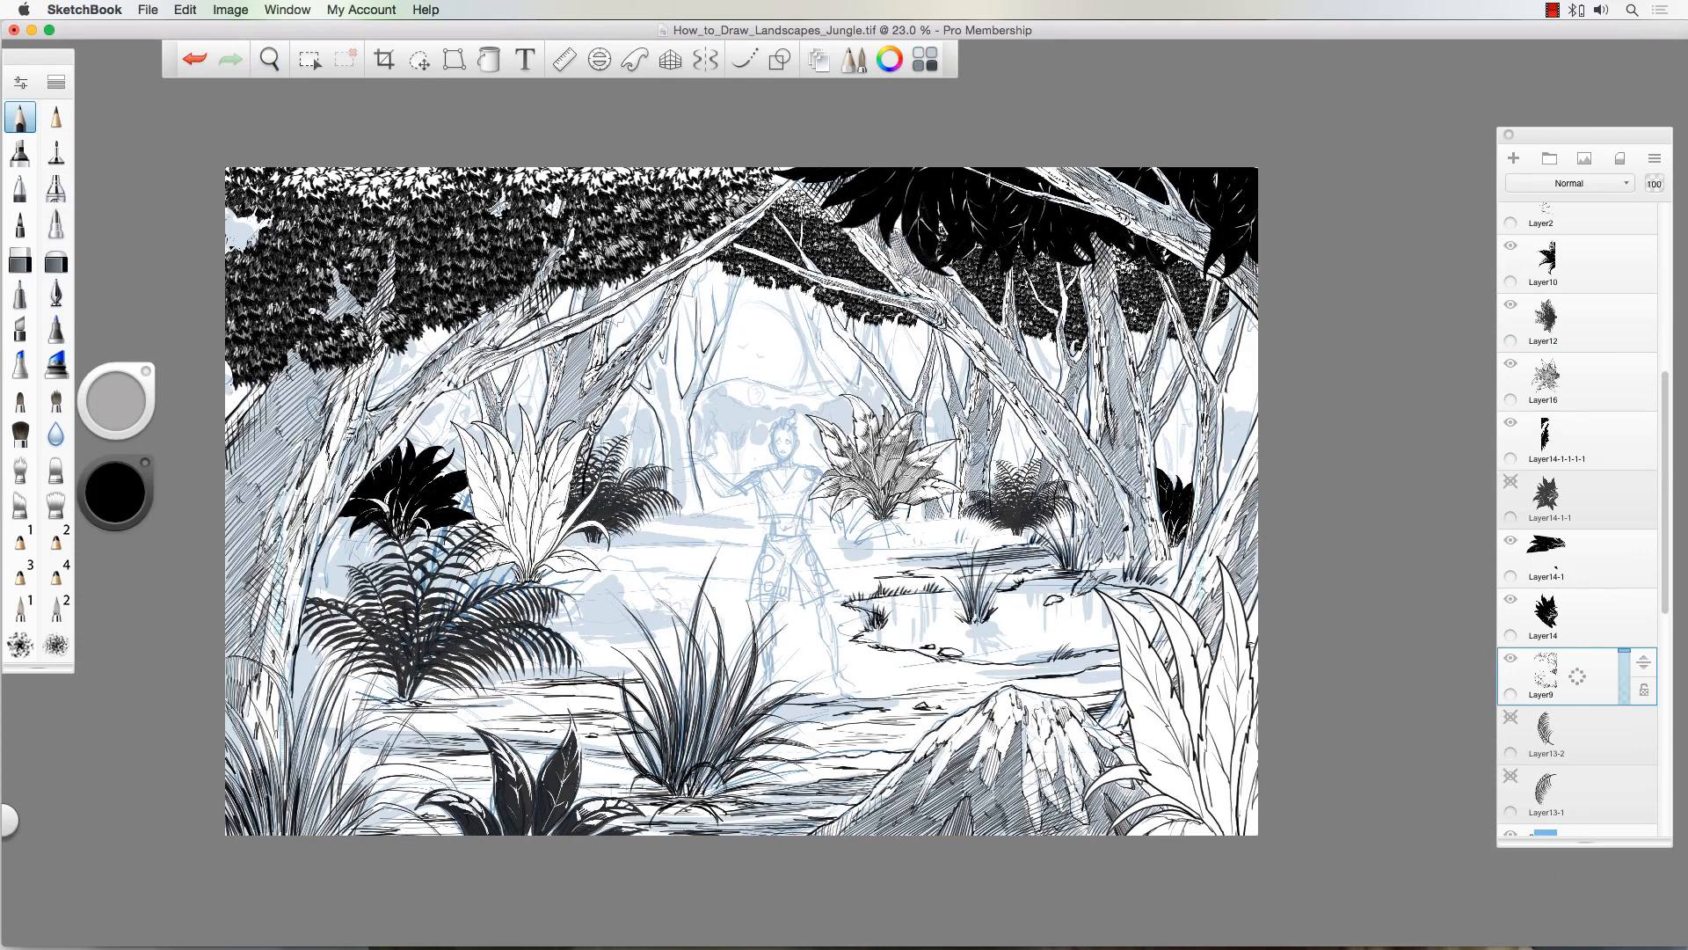
left_click_drag(1117, 659, 962, 672)
left_click_drag(949, 670, 857, 676)
left_click_drag(865, 570, 813, 584)
left_click_drag(842, 597, 749, 614)
left_click_drag(855, 626, 774, 638)
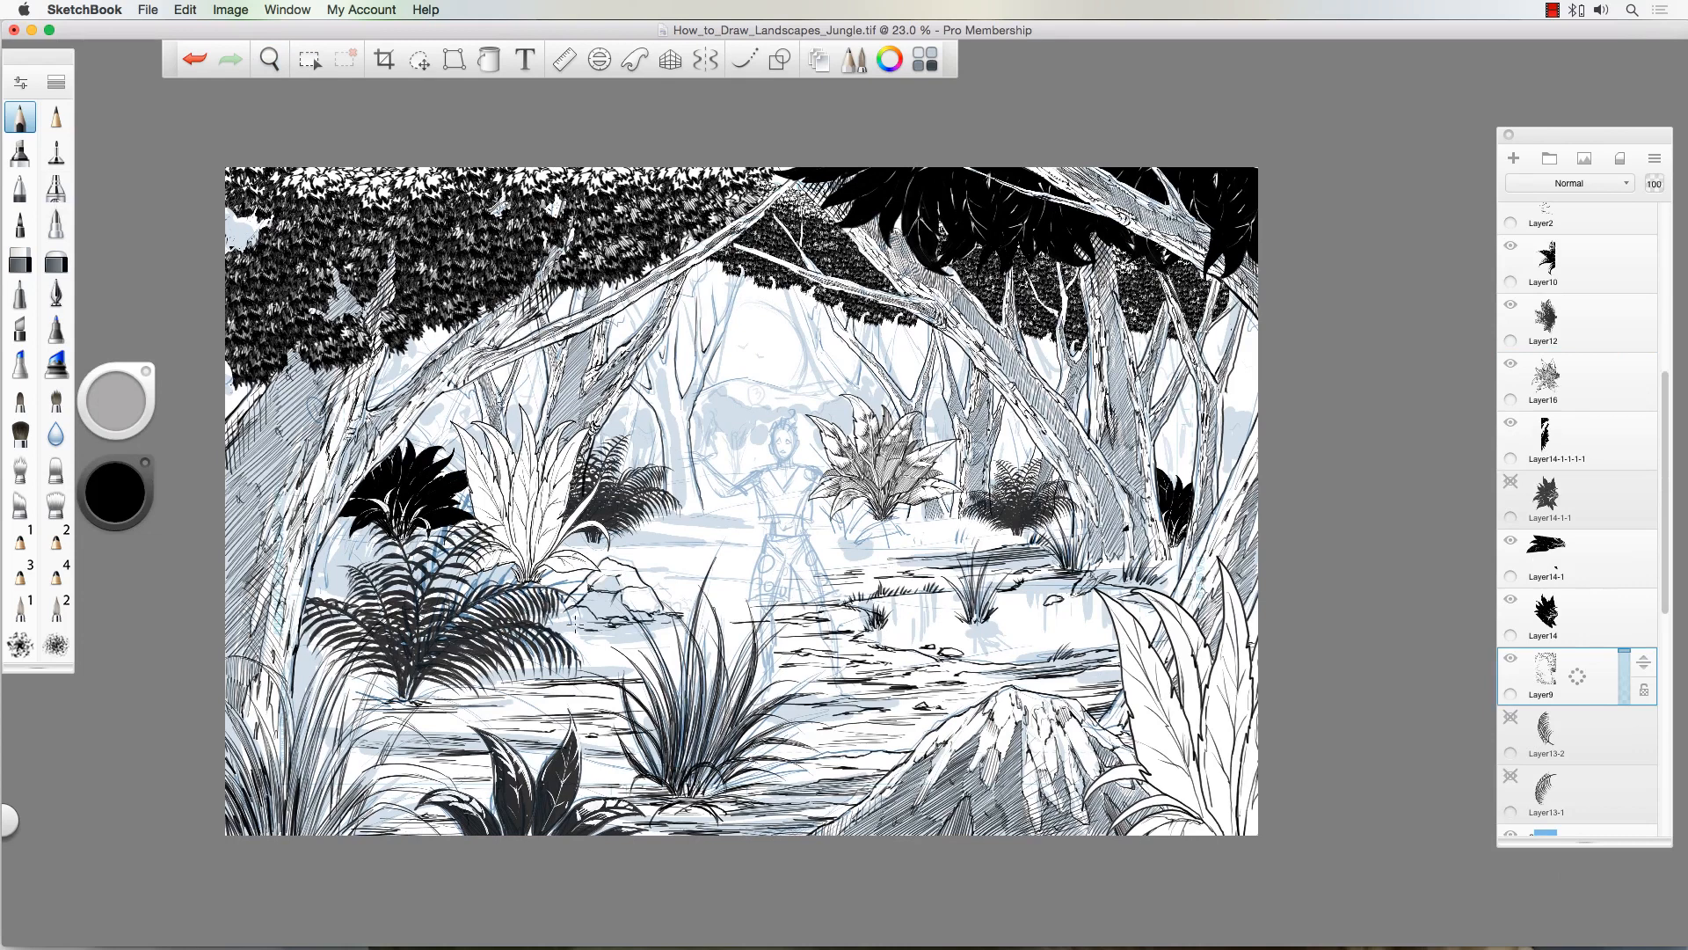
Step: Draw a small pile of rocks with shaded hollows to the right of the left fern
mouse_move(739, 534)
left_mouse_down()
mouse_move(560, 545)
mouse_move(615, 623)
left_mouse_up()
mouse_move(608, 593)
left_mouse_down()
mouse_move(649, 622)
mouse_move(565, 631)
left_mouse_up()
left_click_drag(589, 612, 545, 622)
left_click_drag(647, 640, 609, 632)
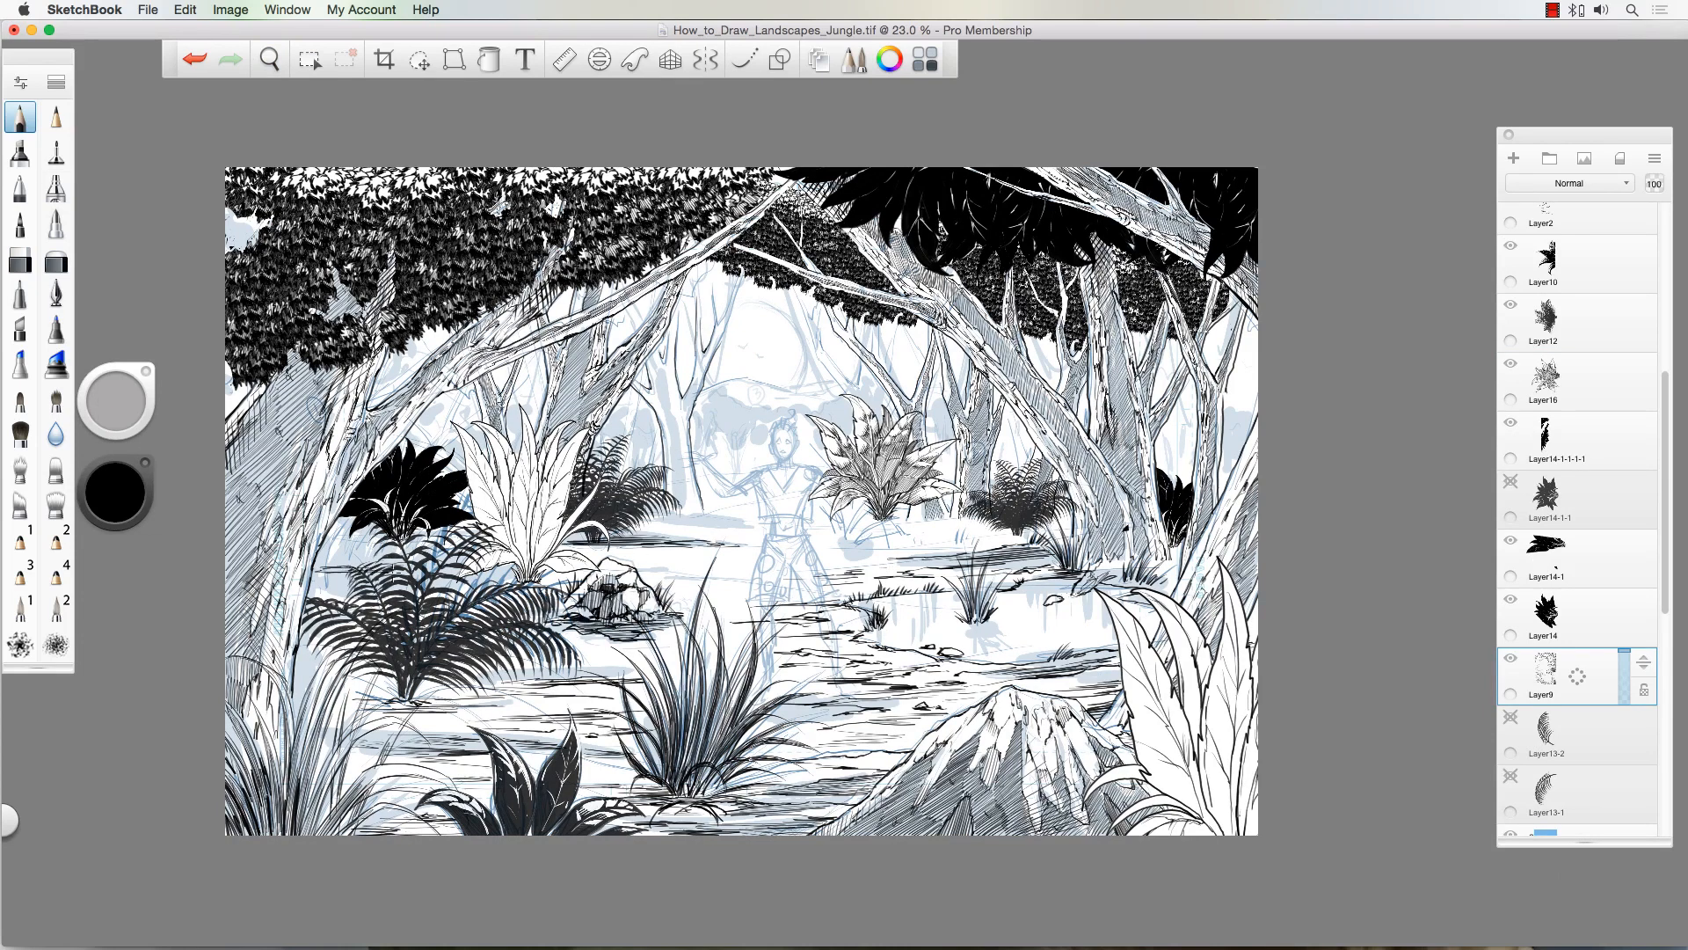
Step: Darken the undergrowth behind the left fern and ink the ground lines below it
left_click_drag(486, 587, 303, 580)
left_click_drag(364, 596, 332, 604)
mouse_move(361, 623)
left_mouse_down()
mouse_move(300, 635)
mouse_move(296, 686)
left_mouse_up()
left_click_drag(343, 550, 308, 600)
left_click_drag(327, 661, 297, 694)
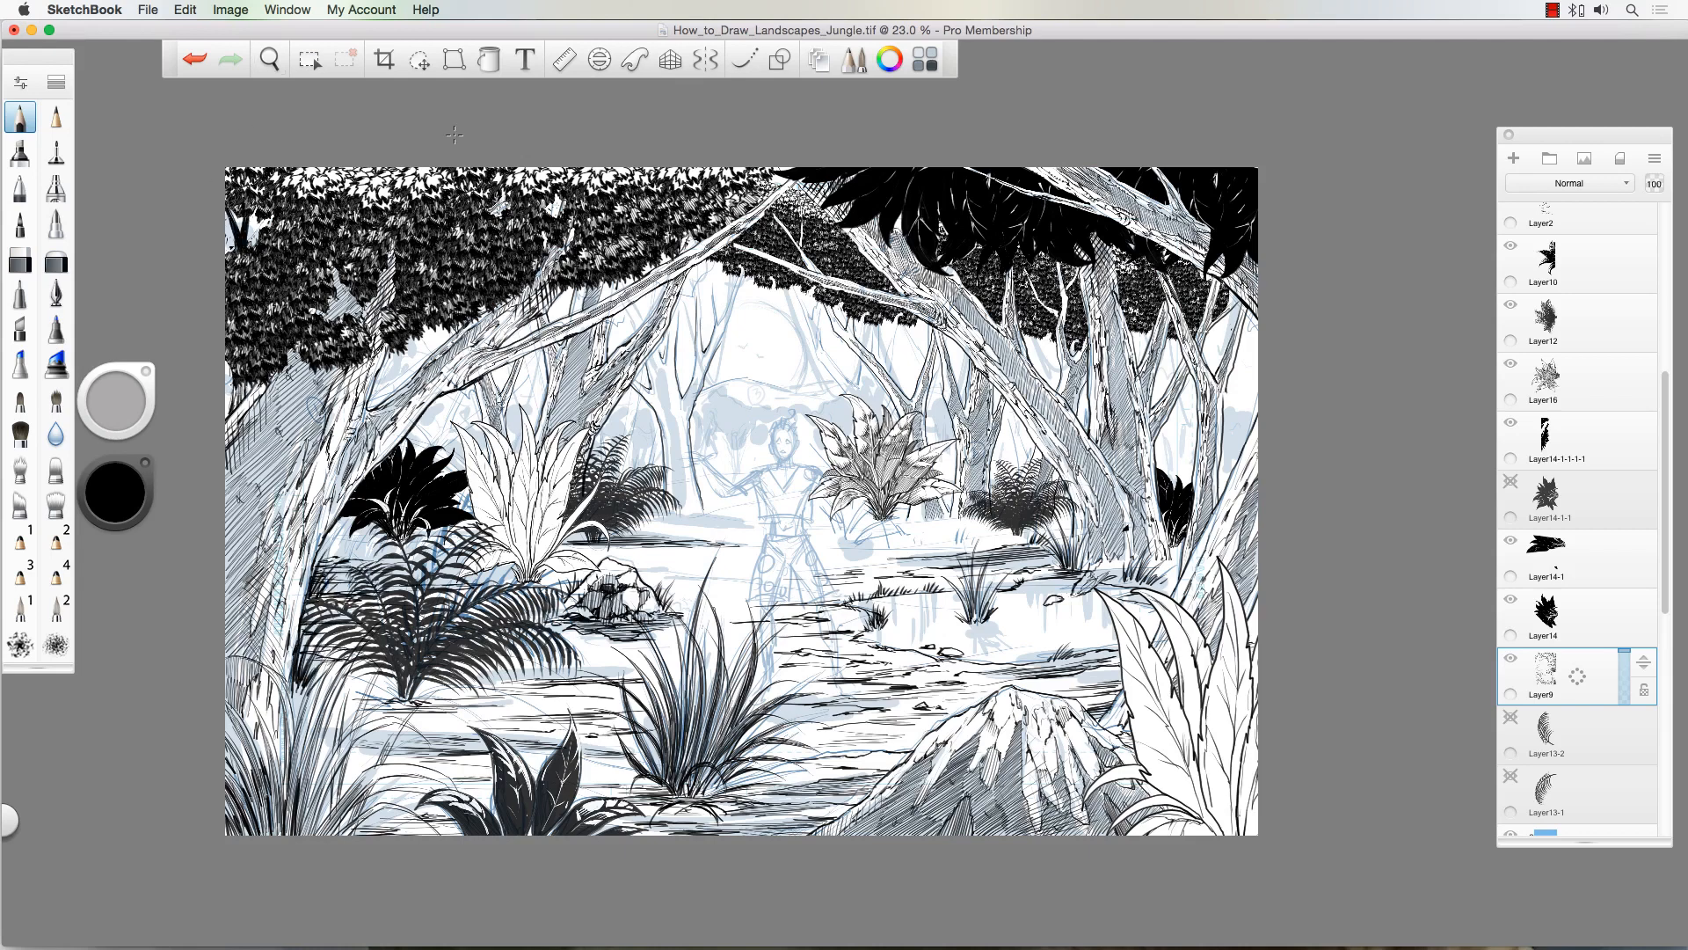
left_click_drag(681, 655, 596, 668)
left_click_drag(639, 668, 412, 699)
left_click_drag(398, 655, 343, 690)
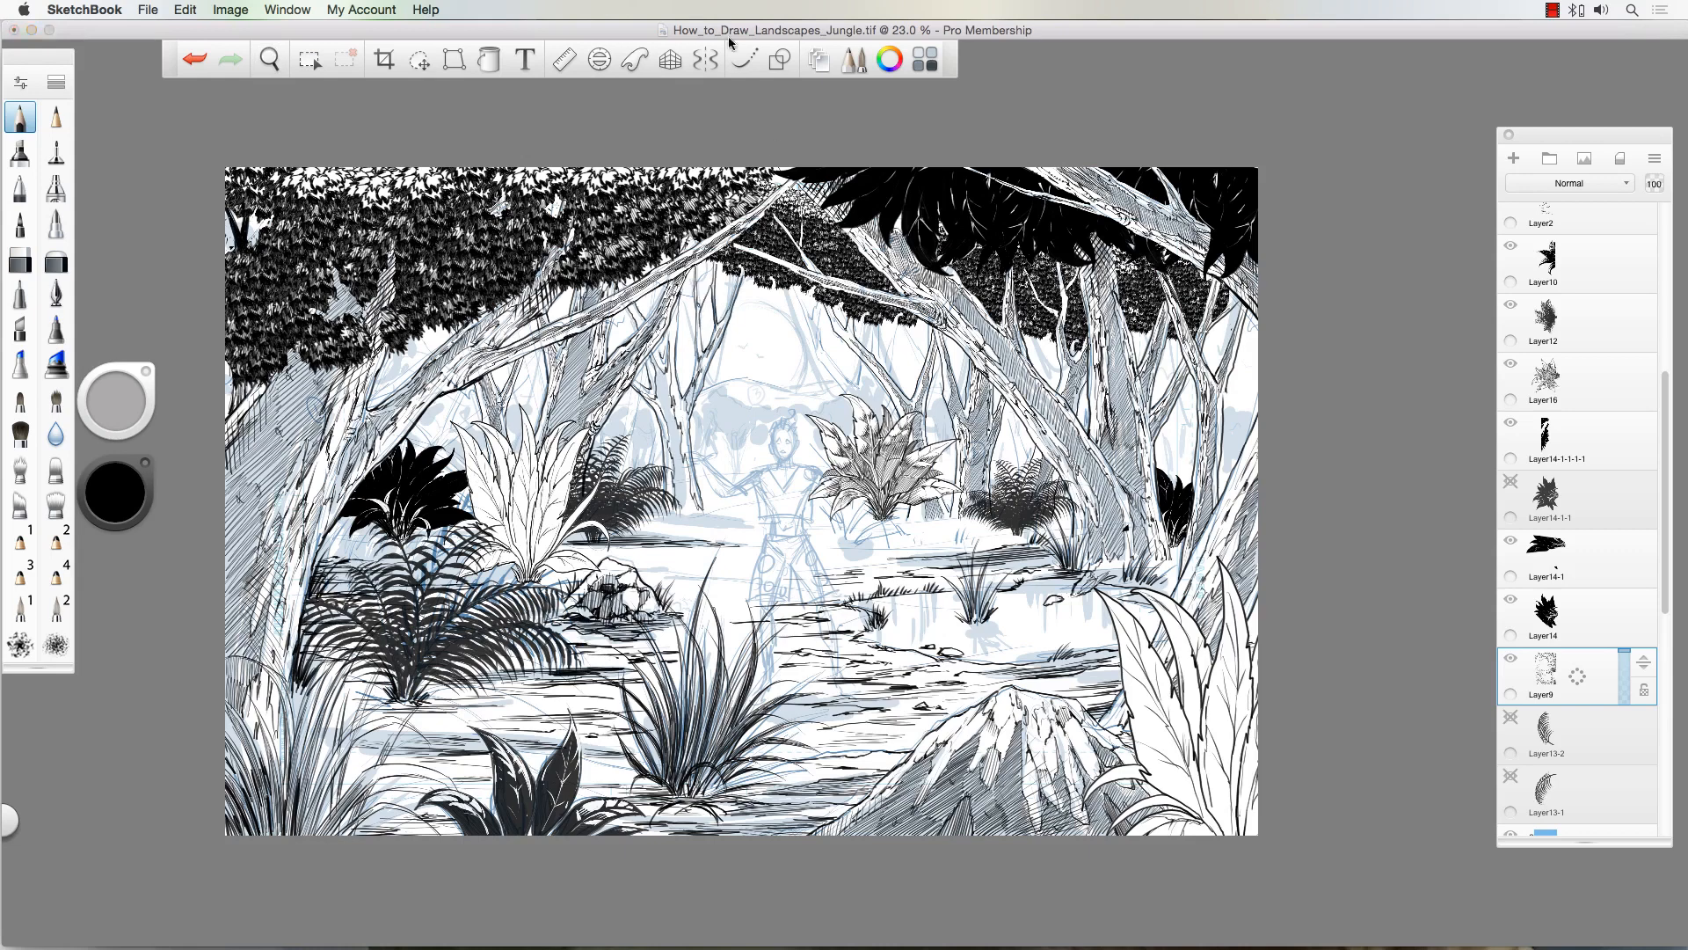
Step: Hatch the background tree left of the sketched figure, and add grass and ground lines at its base
left_click_drag(653, 355, 681, 450)
left_click_drag(675, 432, 693, 515)
left_click_drag(695, 255, 688, 299)
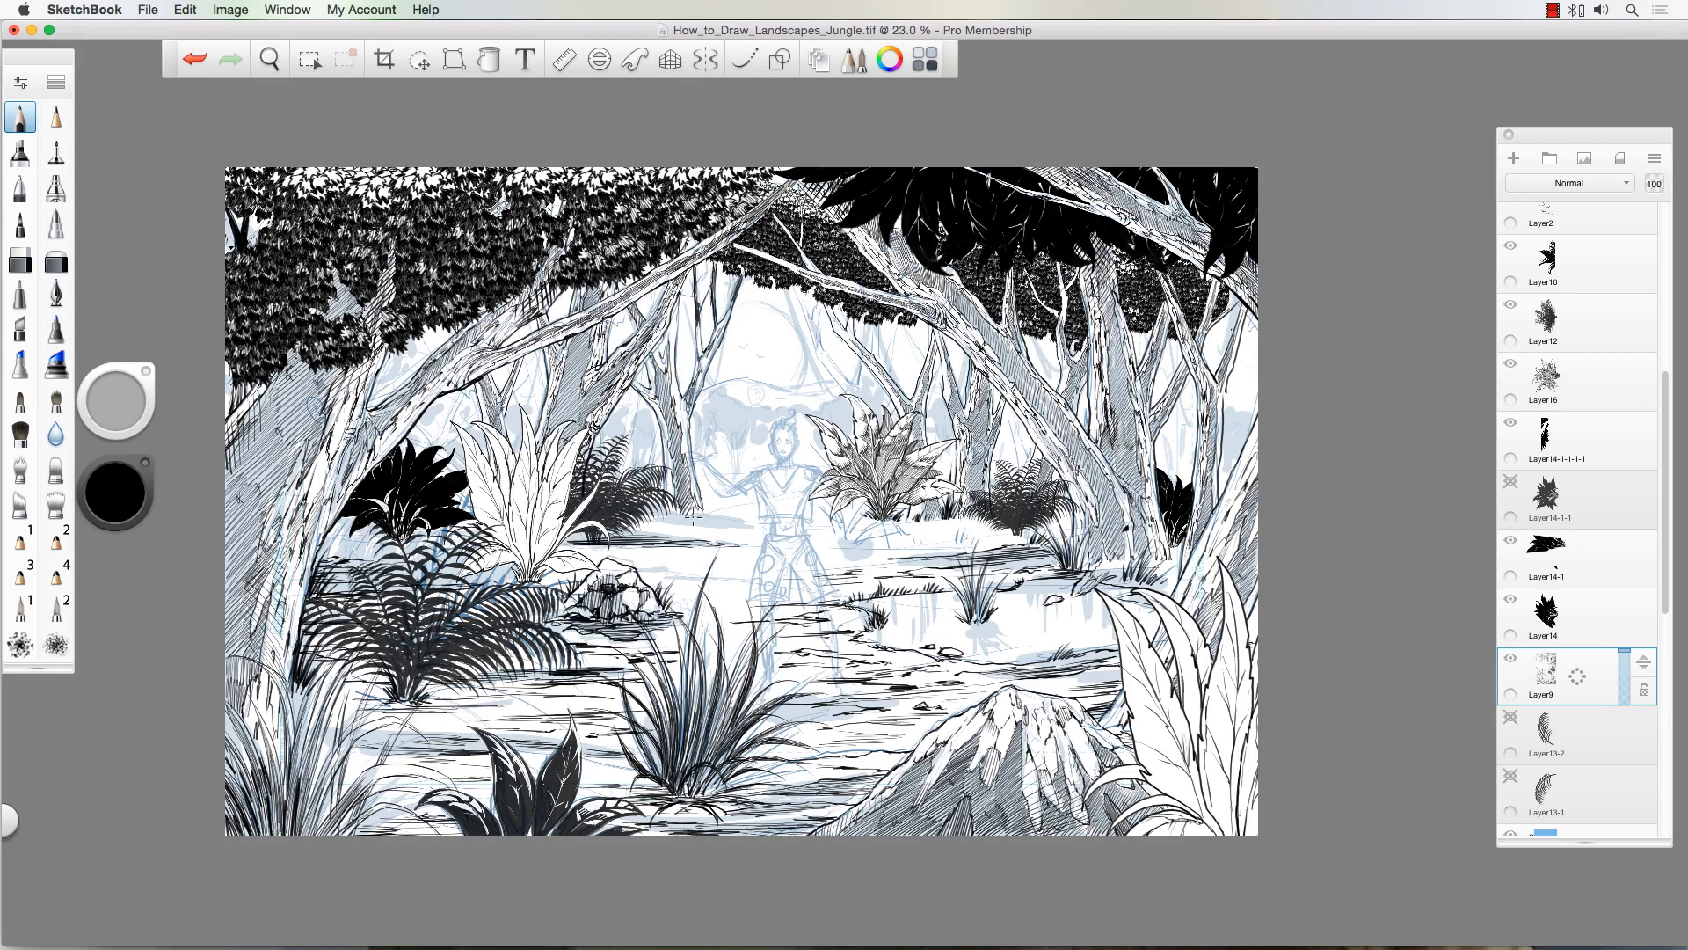
left_click_drag(694, 511, 673, 521)
left_click_drag(637, 530, 739, 533)
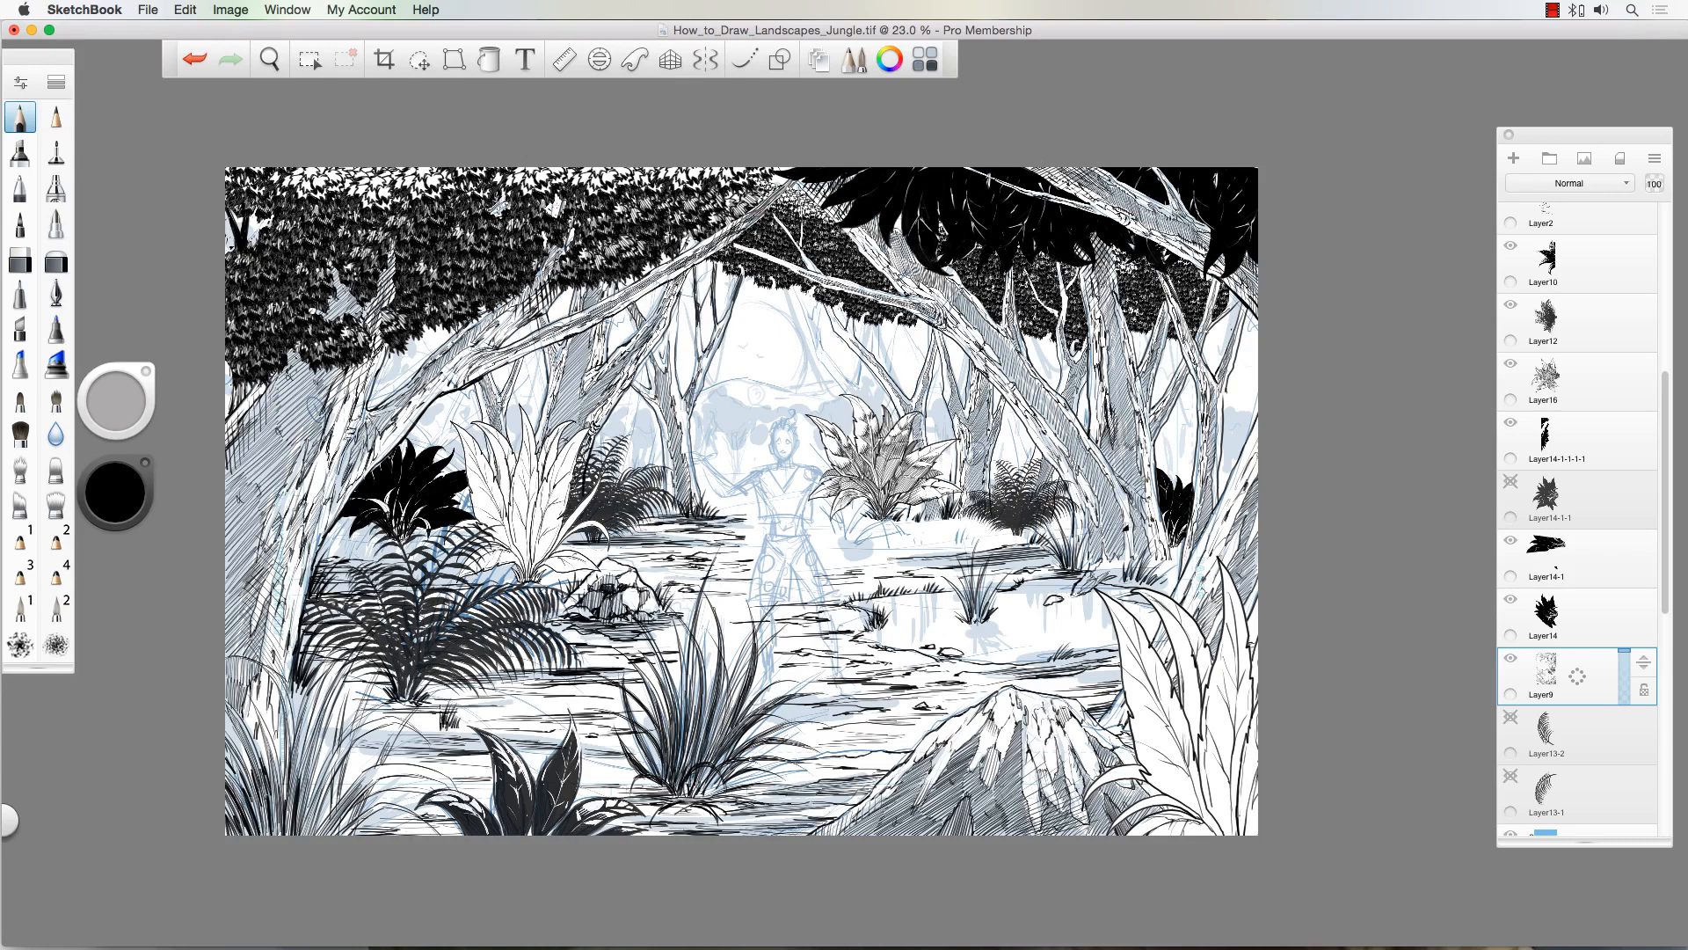
Step: Draw thick and thin black vines hanging between the trees on a new top layer
scroll(1578, 492, "up", 10)
left_click(1574, 231)
left_click(1513, 158)
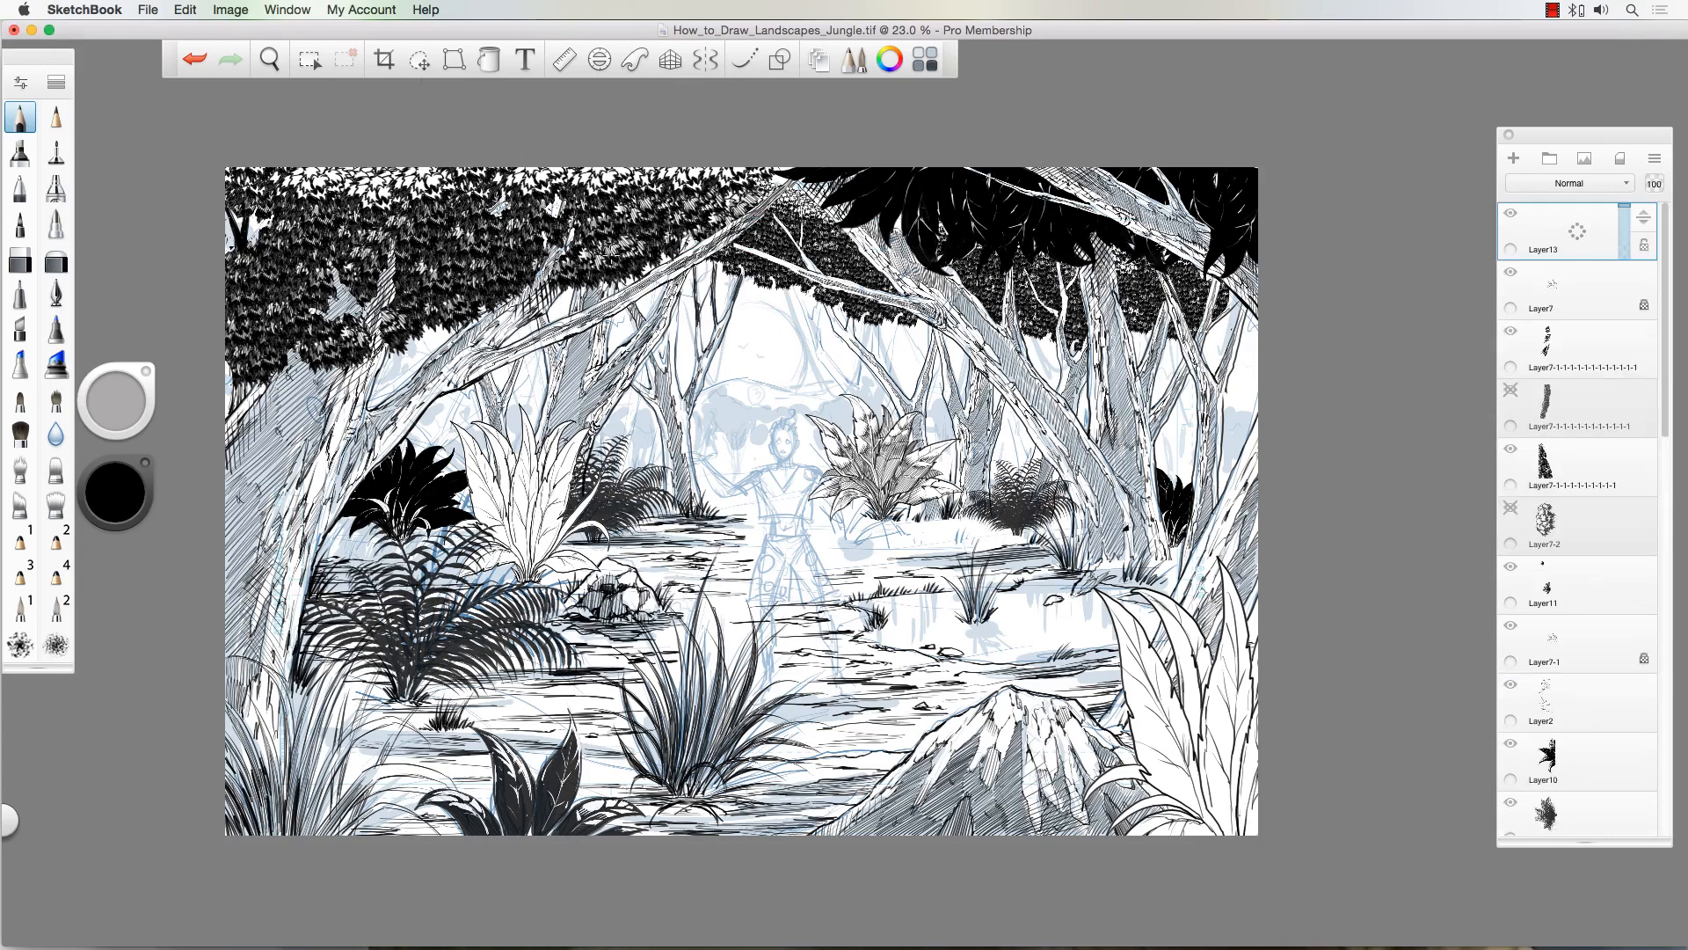
mouse_move(555, 281)
left_mouse_down()
mouse_move(668, 430)
mouse_move(729, 219)
left_mouse_up()
mouse_move(1161, 263)
left_mouse_down()
mouse_move(959, 456)
mouse_move(797, 177)
left_mouse_up()
left_click_drag(1185, 180, 1160, 255)
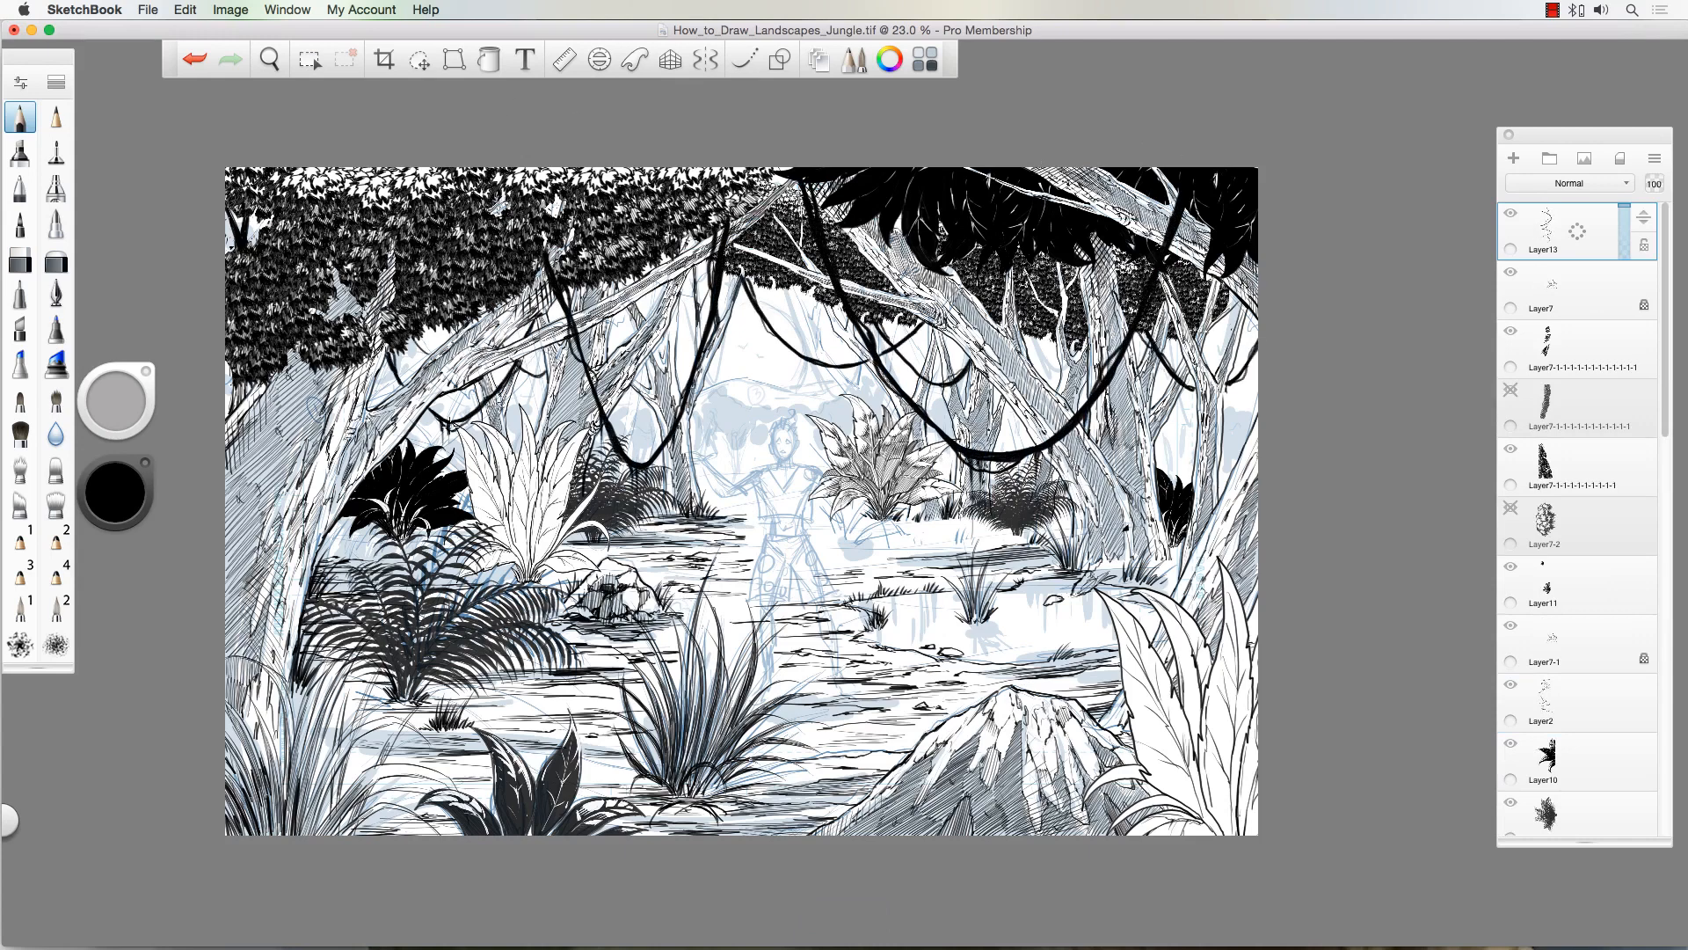
Step: Ink the figure's face, hair and raised arm over the blue sketch on a new layer
left_click(1513, 158)
left_click_drag(730, 598, 861, 228)
left_click_drag(725, 390, 744, 388)
left_click_drag(763, 389, 784, 392)
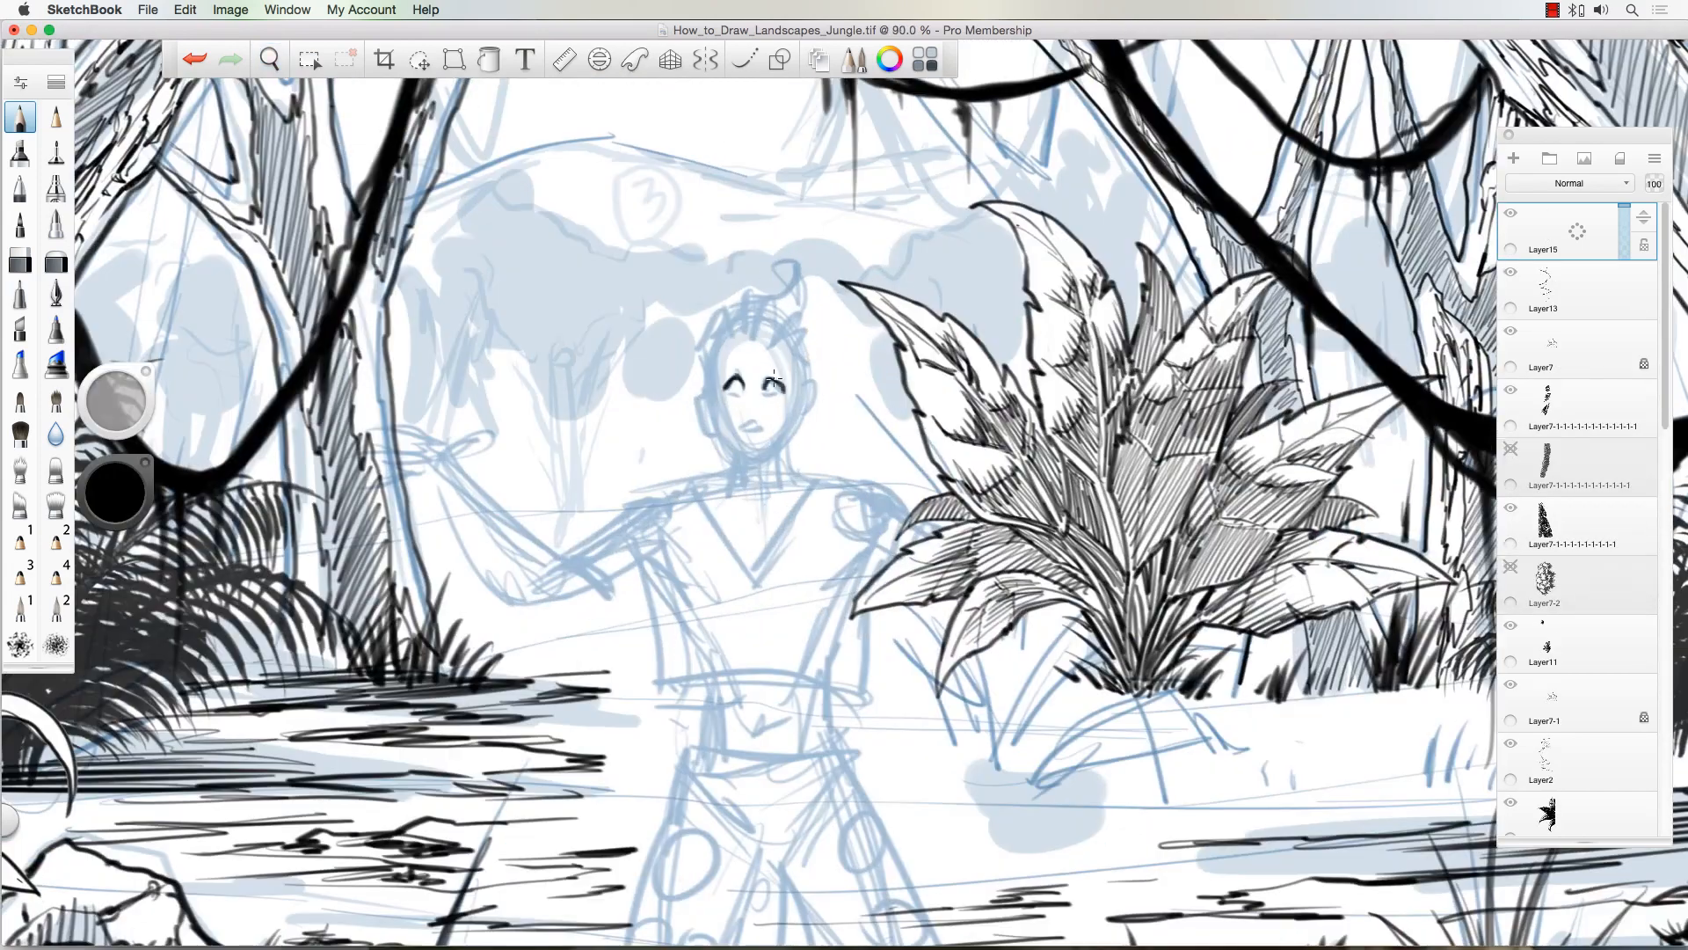
mouse_move(756, 314)
left_mouse_down()
mouse_move(787, 330)
mouse_move(708, 396)
mouse_move(796, 413)
mouse_move(761, 370)
mouse_move(871, 492)
mouse_move(571, 598)
mouse_move(464, 451)
mouse_move(479, 492)
left_mouse_up()
mouse_move(694, 690)
left_mouse_down()
mouse_move(844, 747)
mouse_move(695, 814)
left_mouse_up()
Step: Ink the figure's torn shirt, polka-dot shorts, legs and bare feet
scroll(747, 703, "down", 5)
mouse_move(792, 607)
left_mouse_down()
mouse_move(674, 763)
mouse_move(642, 737)
left_mouse_up()
scroll(704, 562, "down", 3)
mouse_move(681, 607)
left_mouse_down()
mouse_move(686, 635)
mouse_move(706, 509)
left_mouse_up()
left_click_drag(810, 607, 855, 791)
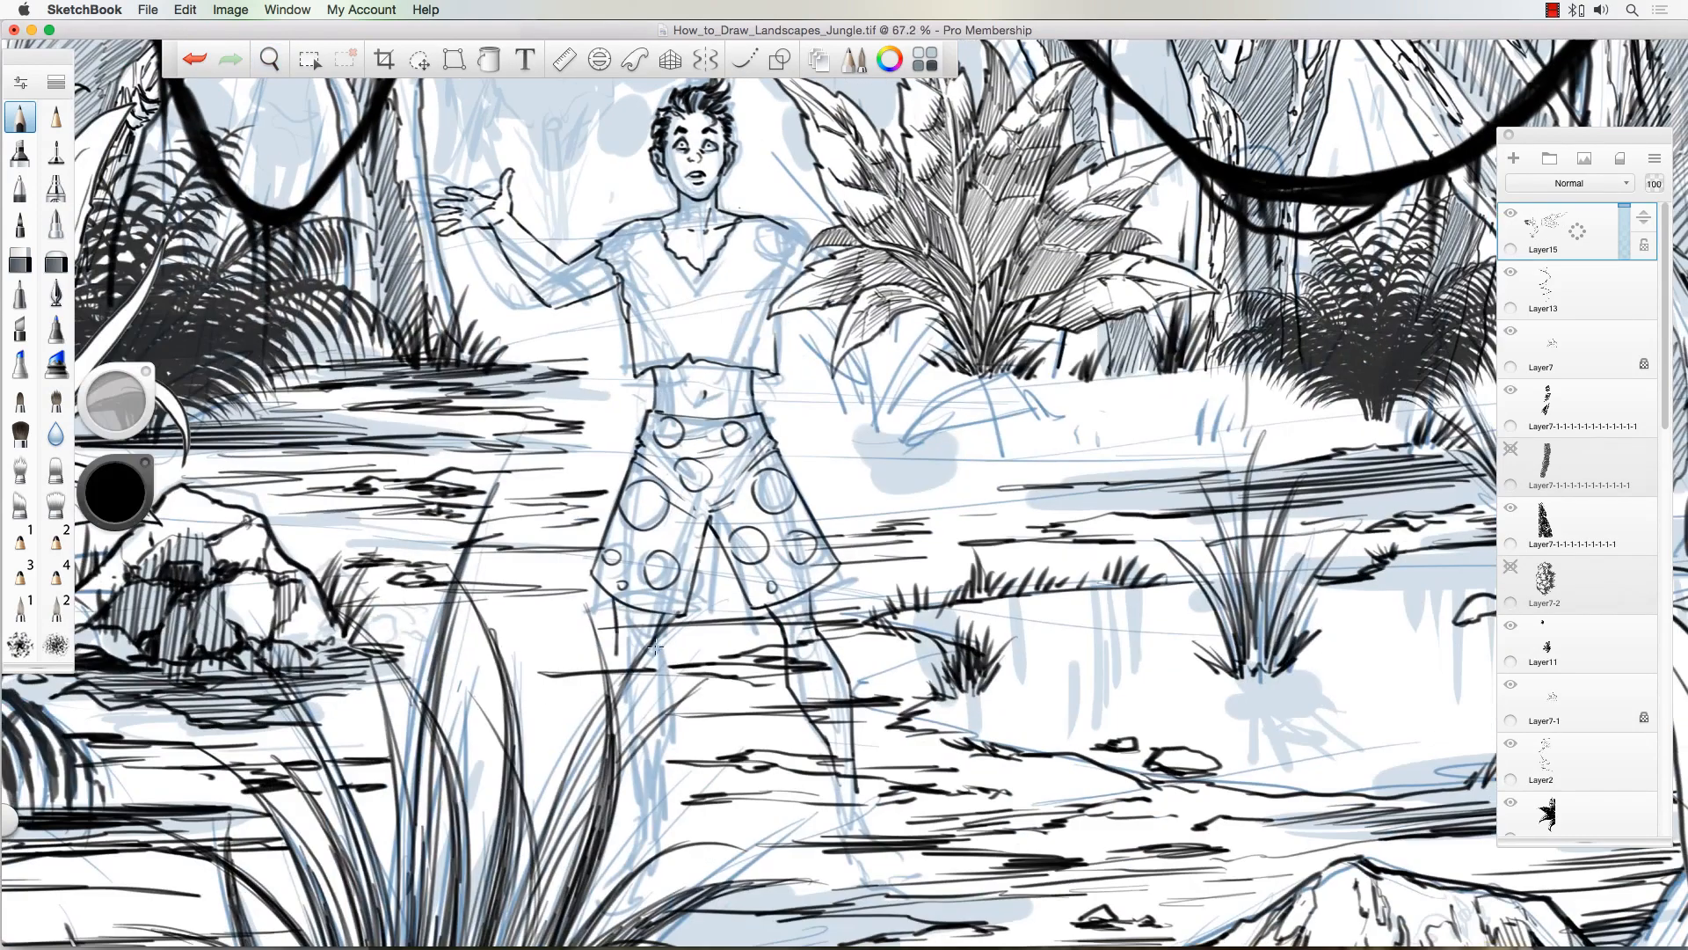
left_click_drag(658, 640, 637, 823)
left_click_drag(844, 816, 905, 895)
left_click_drag(640, 817, 589, 881)
Step: Rename the plant and tree layers Leaves, Ferns, Leafy plant thing and Trees Sketch, and hide Layer16
scroll(747, 527, "up", 5)
scroll(747, 528, "down", 3)
left_click(1511, 509)
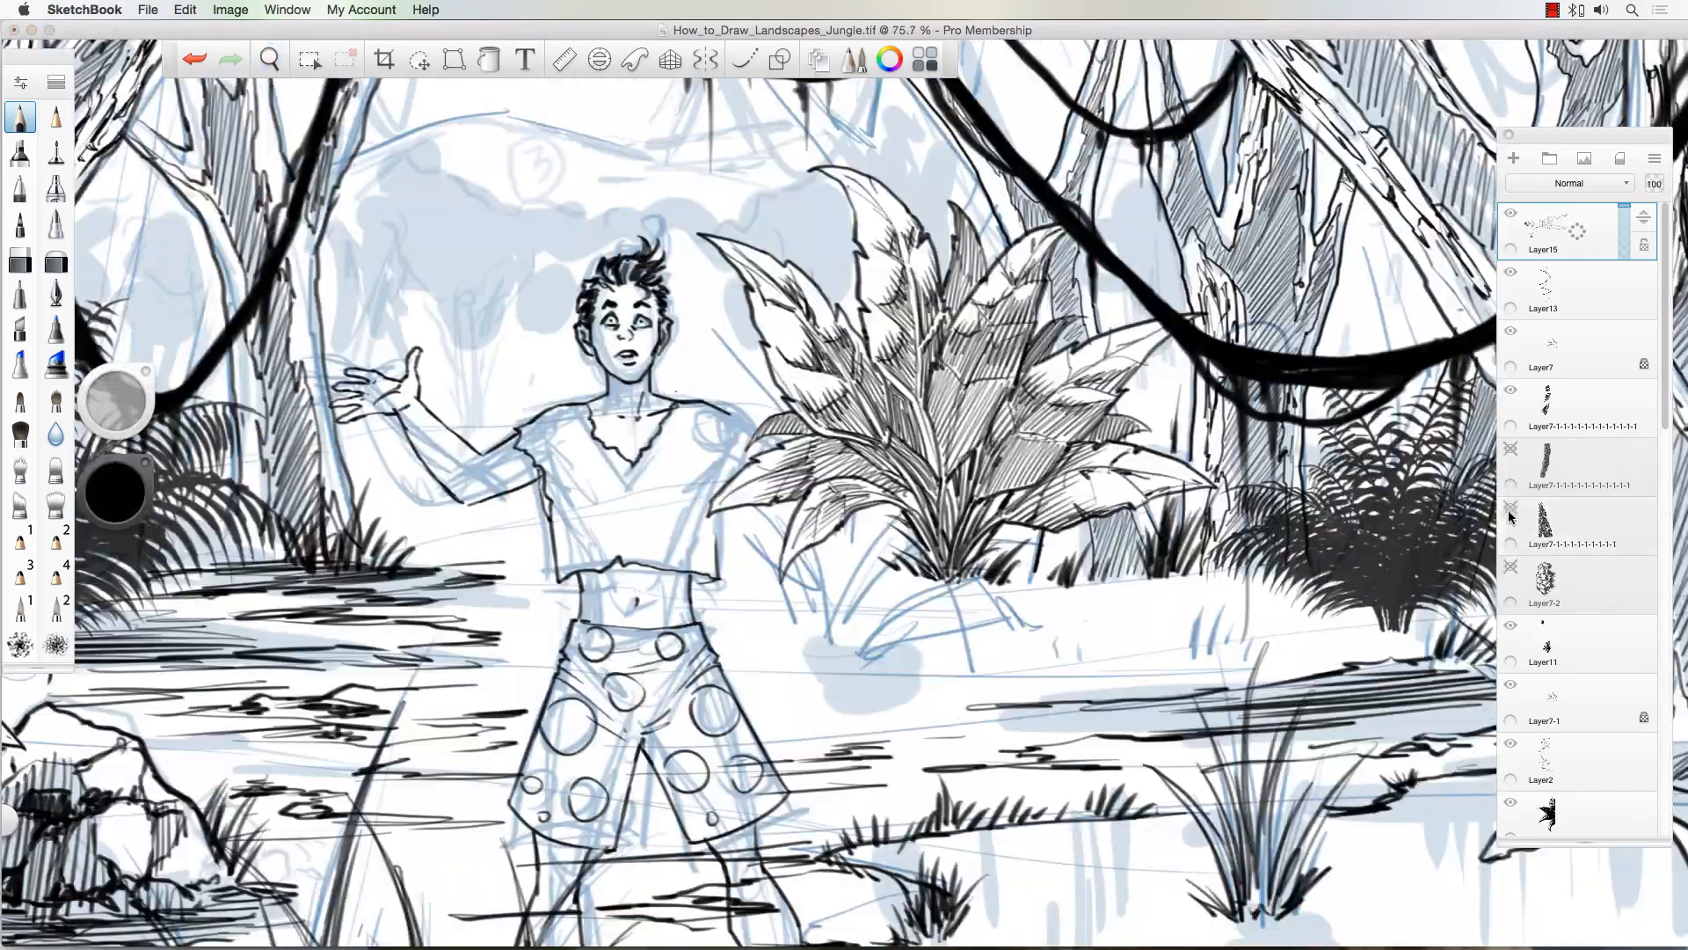
scroll(747, 527, "down", 5)
left_click(1575, 350)
left_click(1574, 411)
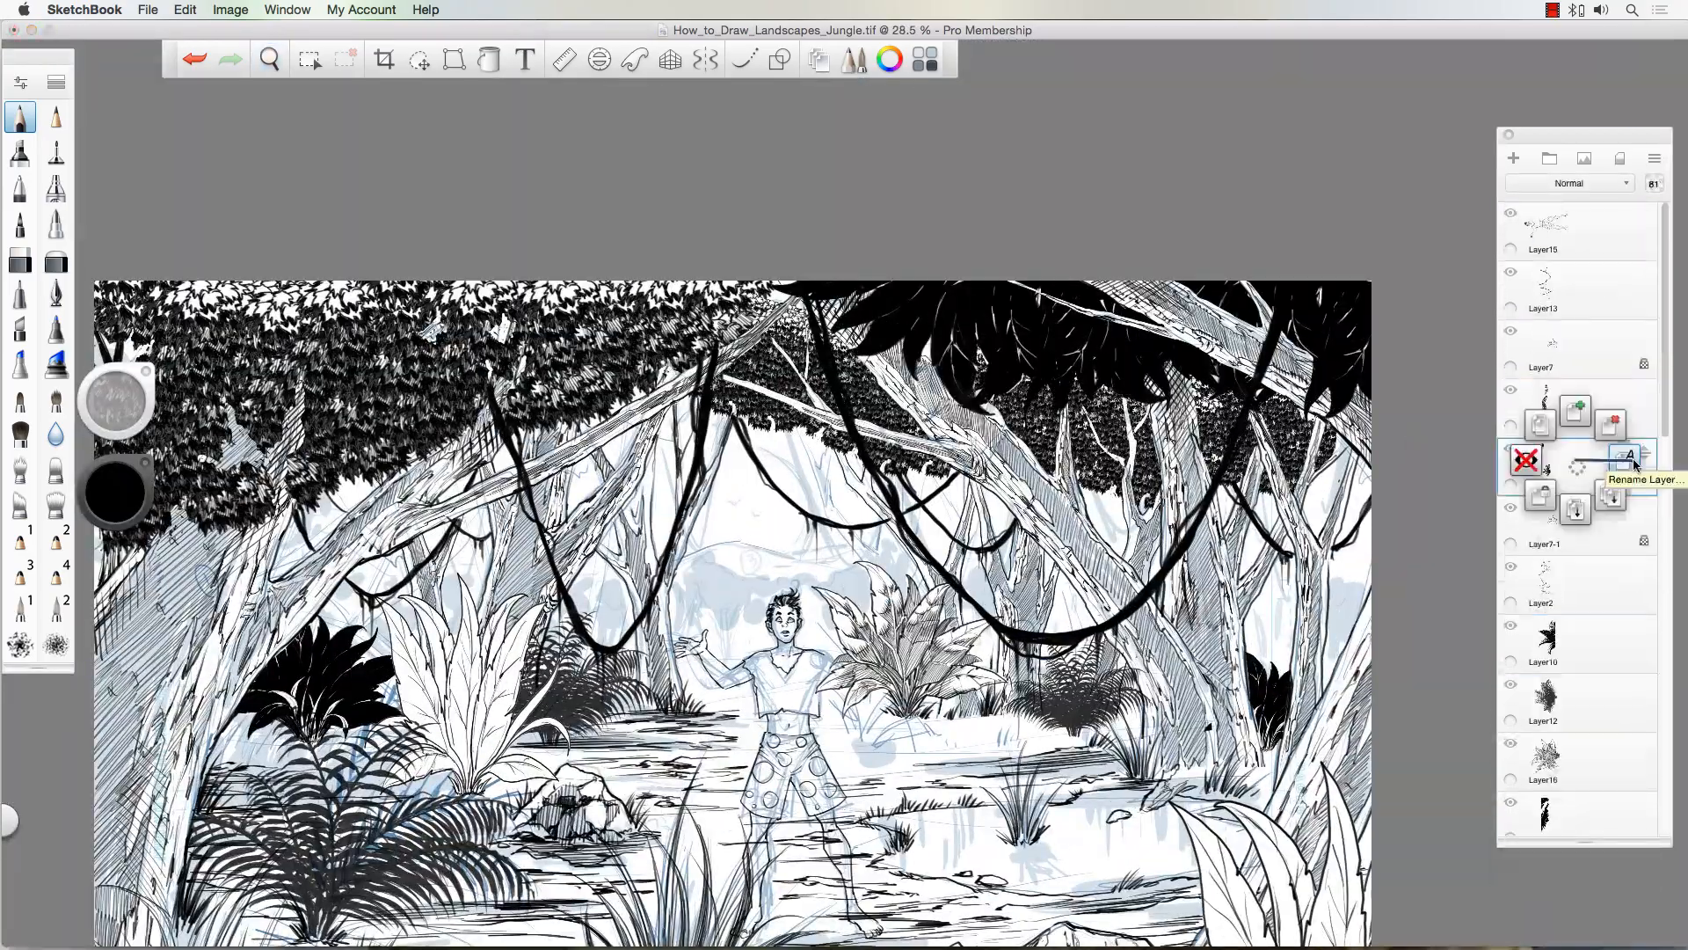
double_click(1635, 579)
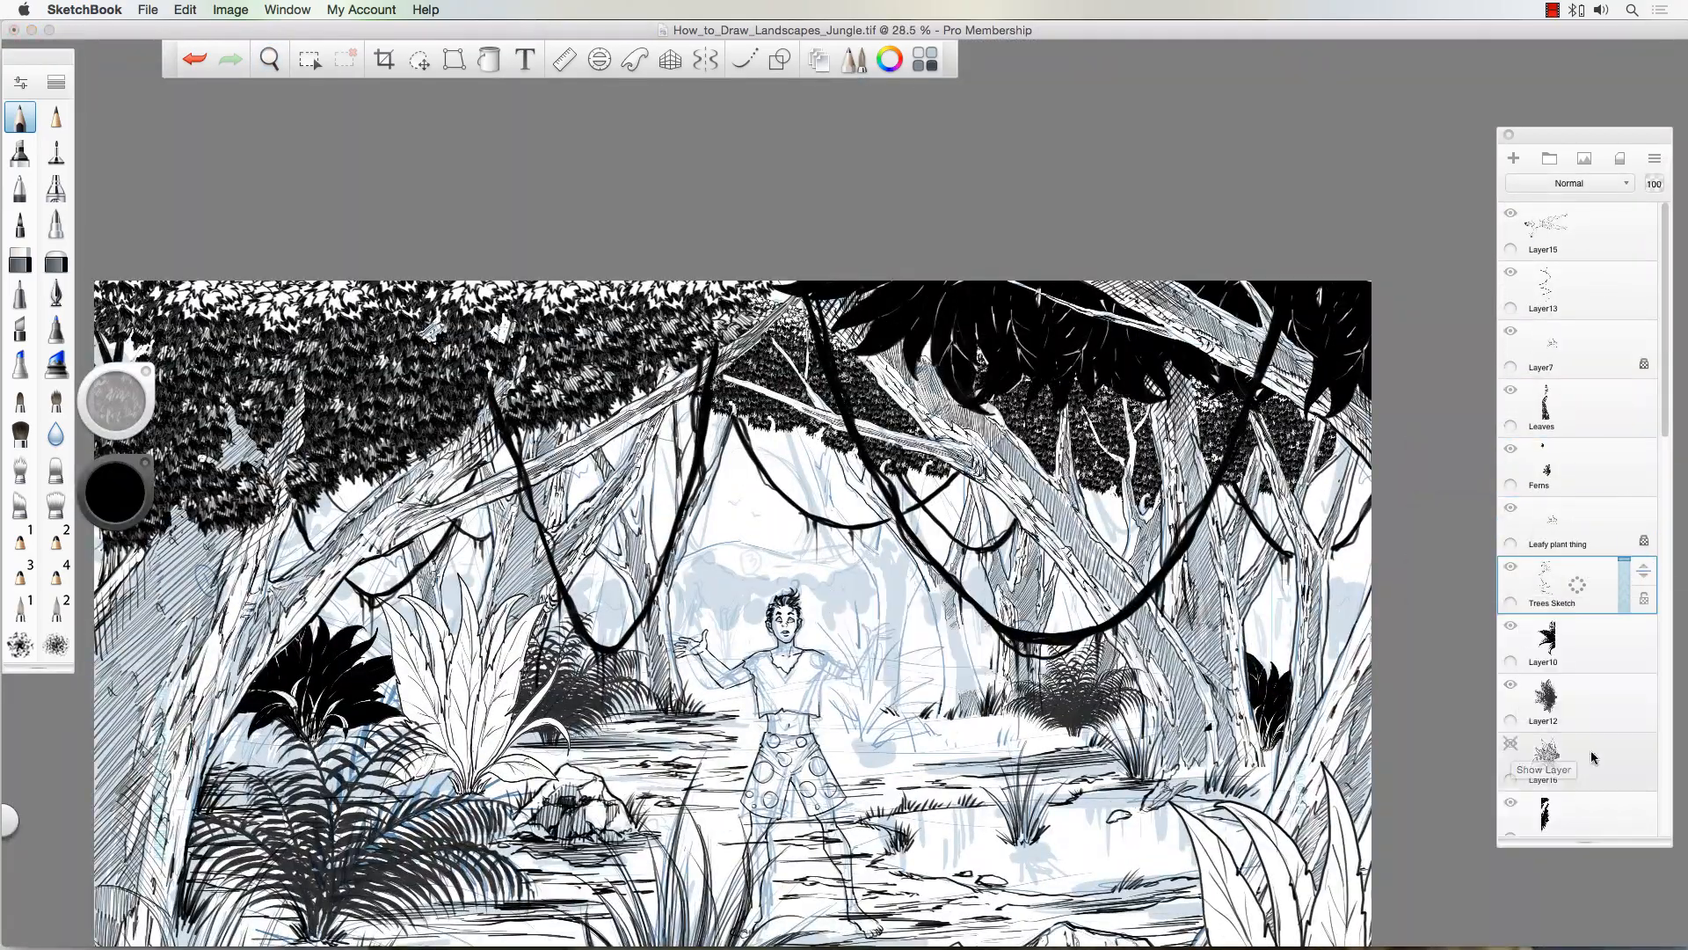
Step: Ink the figure's other raised arm and hand where the hidden plant stood
scroll(786, 716, "up", 8)
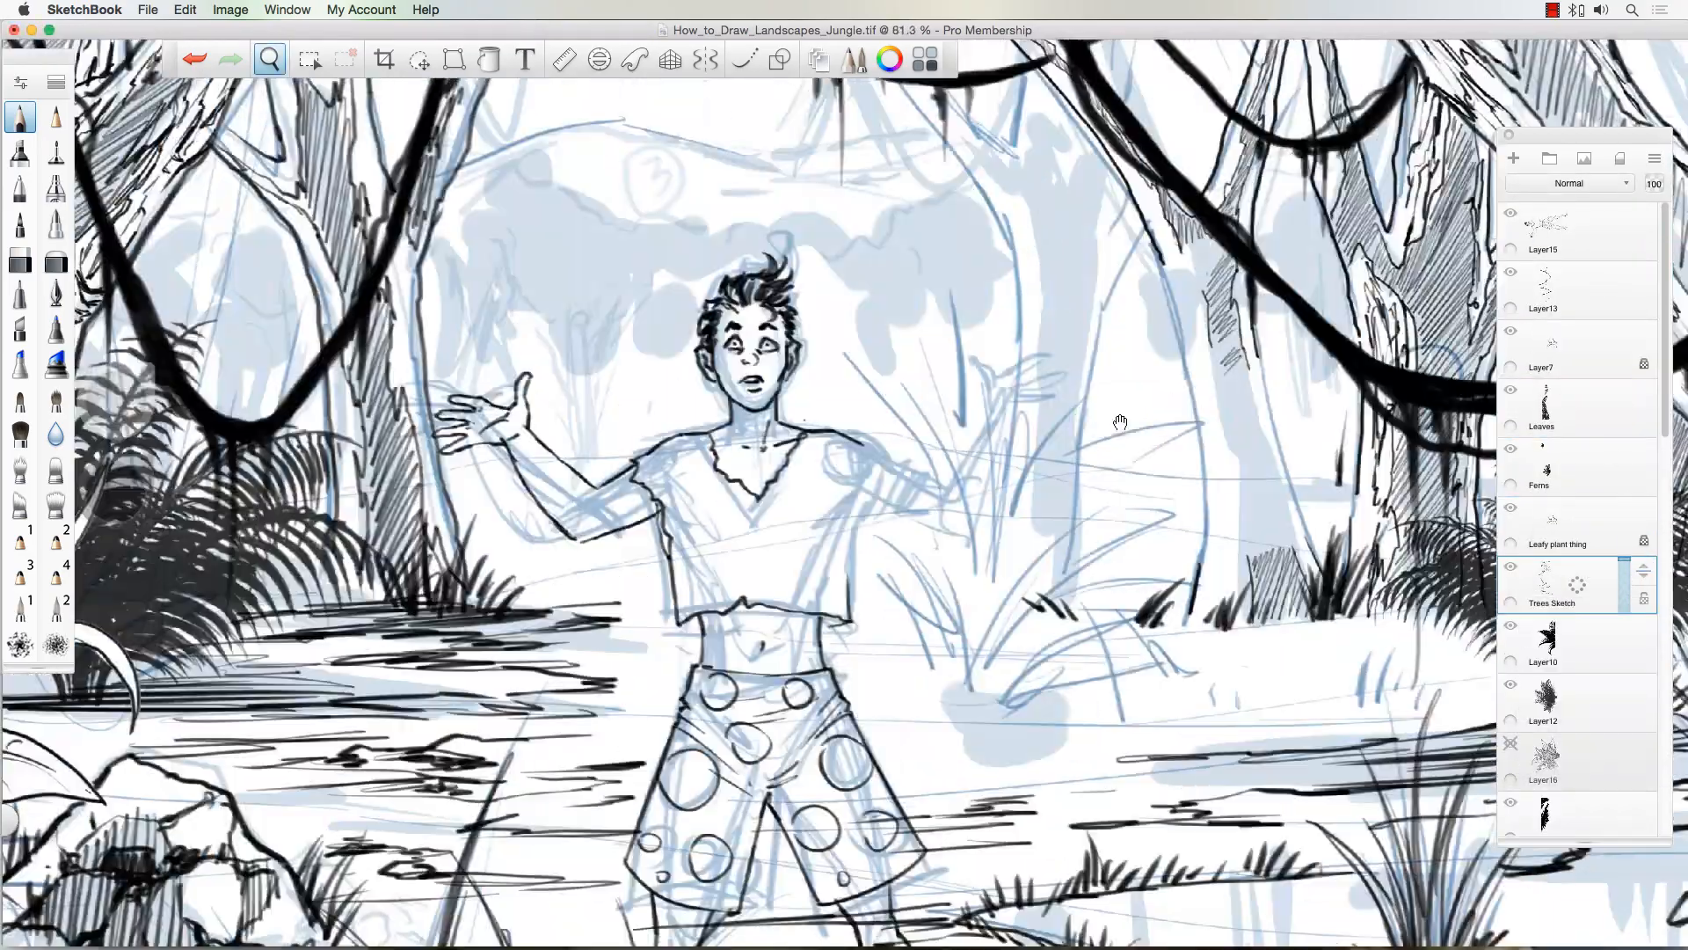
left_click_drag(1009, 545, 1074, 440)
mouse_move(1024, 602)
left_mouse_down()
mouse_move(1077, 378)
mouse_move(1170, 396)
mouse_move(1099, 444)
left_mouse_up()
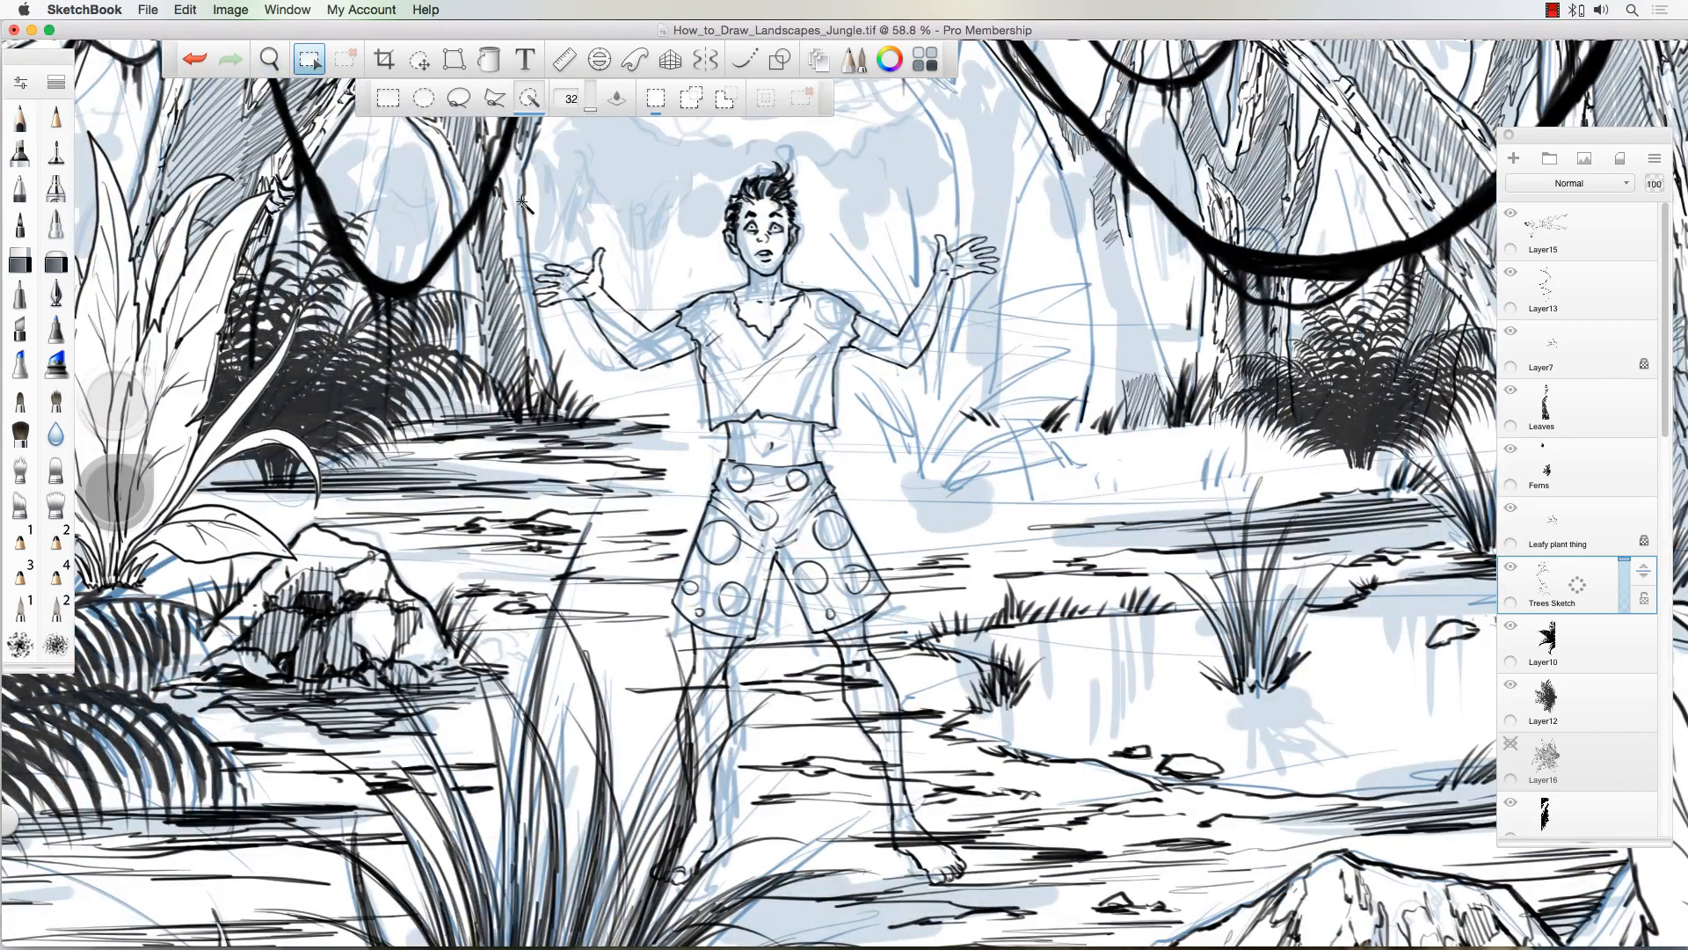
Step: Select the figure's silhouette, fill it with white, and touch up the shirt hem on the Lost Guy layer
left_click(185, 10)
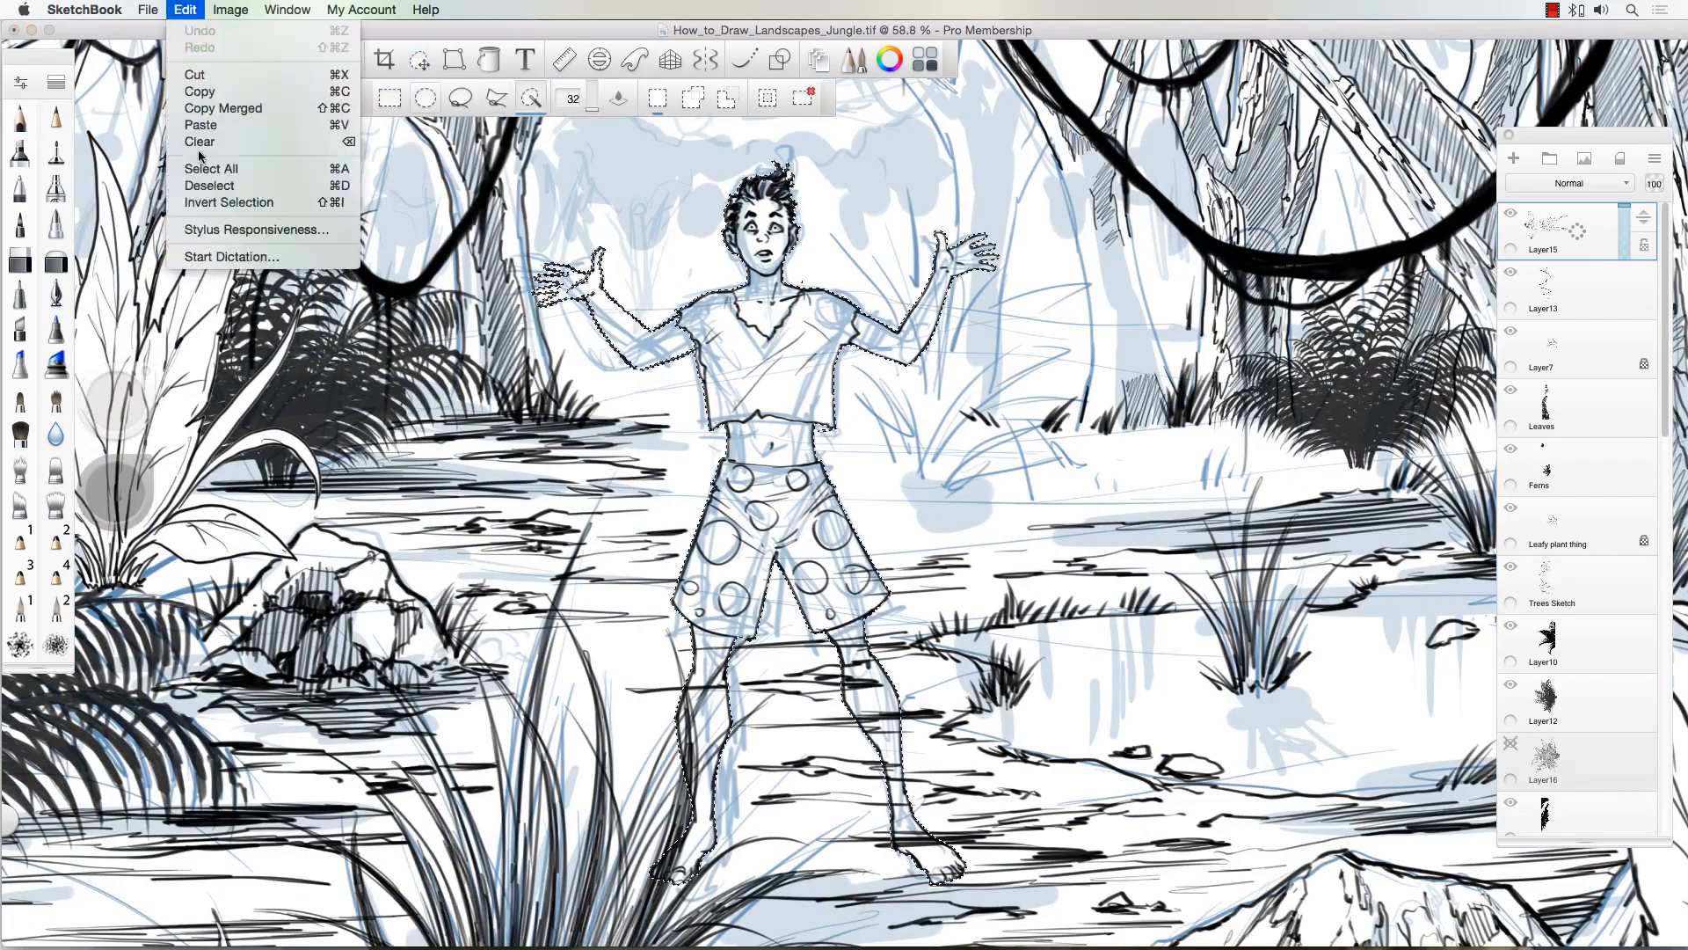
left_click(490, 59)
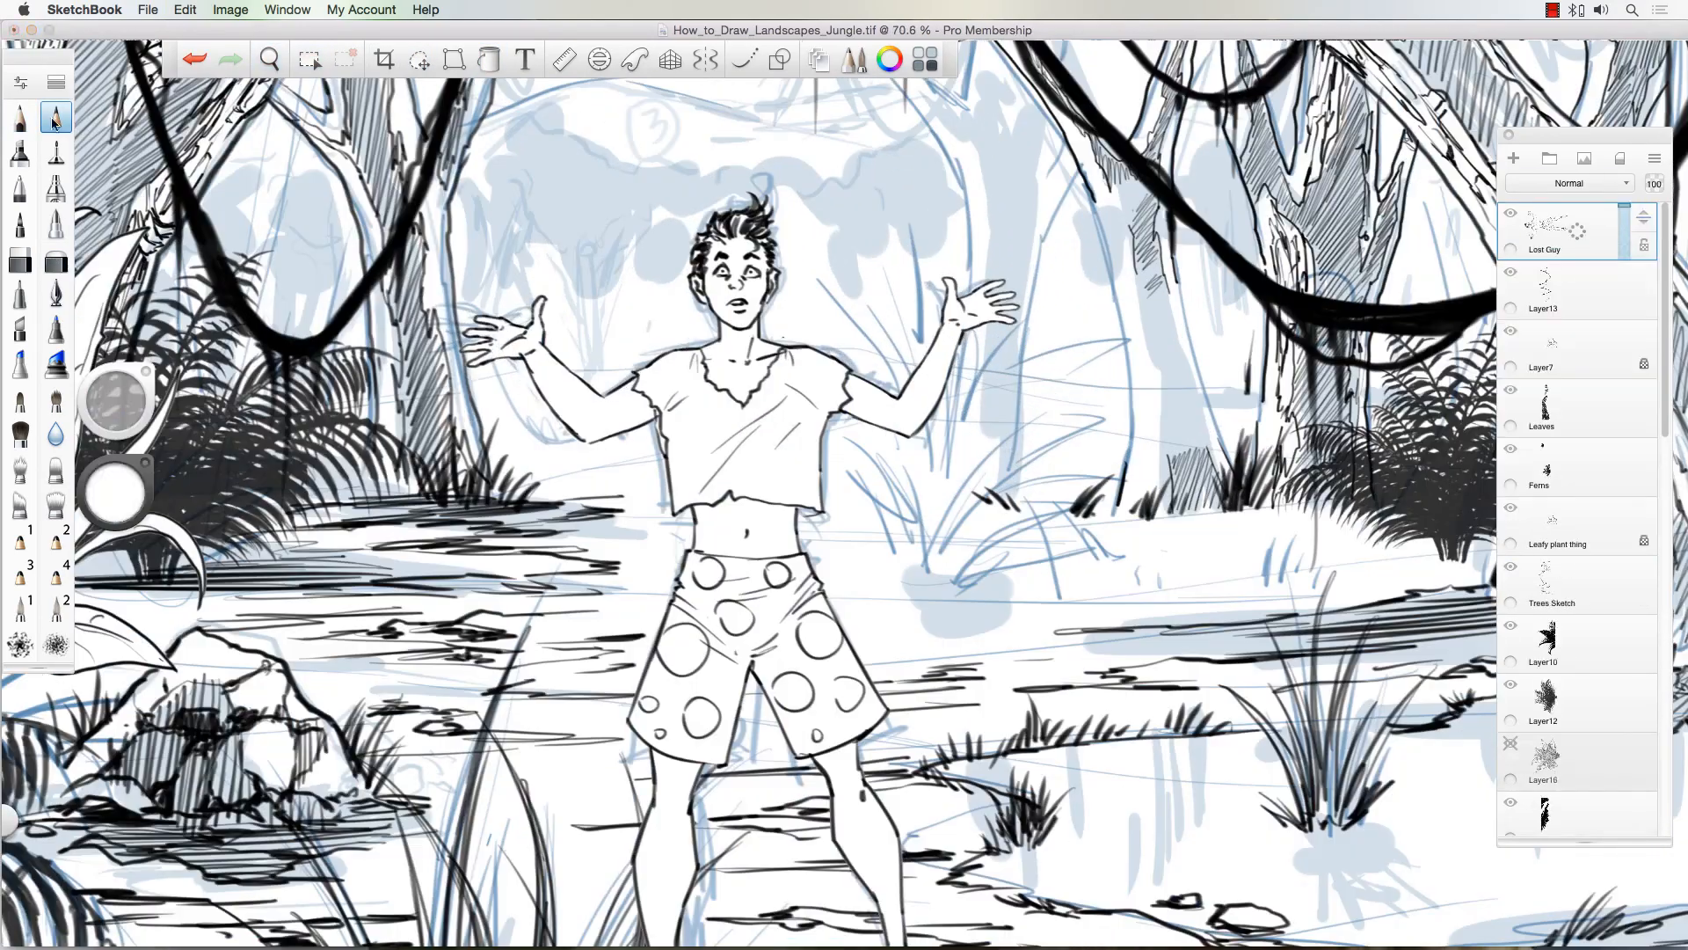
left_click_drag(691, 508, 801, 504)
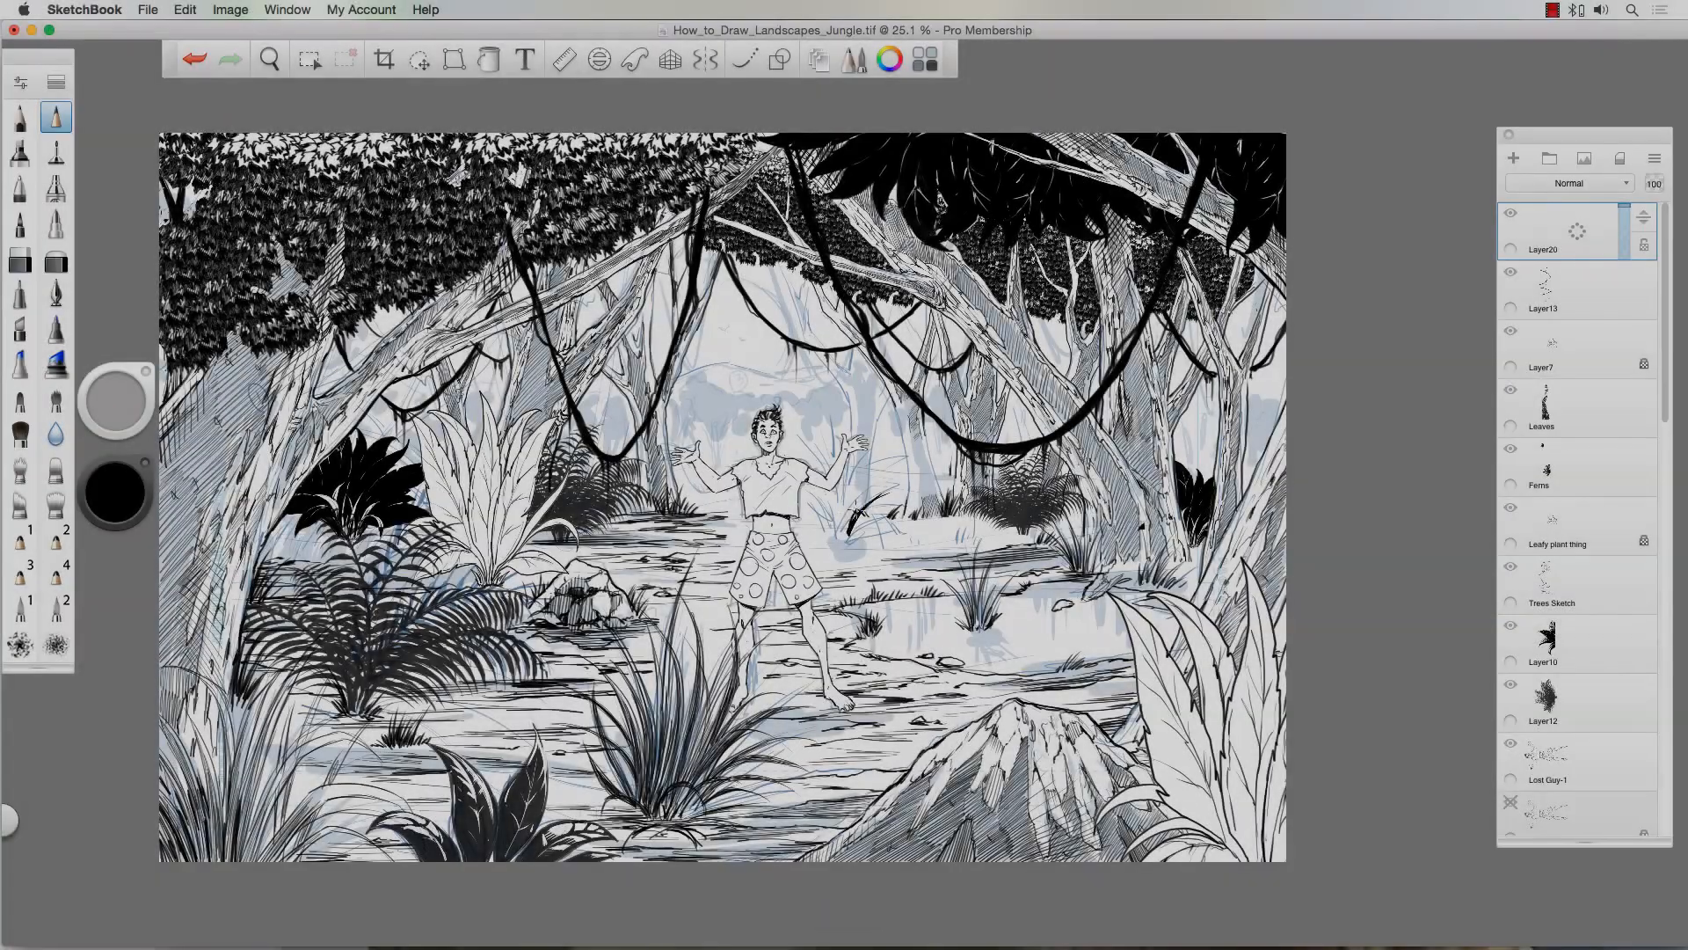
Step: Draw a dark grass clump beside the figure with ground strokes around it on a new layer
mouse_move(836, 538)
left_mouse_down()
mouse_move(844, 475)
mouse_move(822, 538)
left_mouse_up()
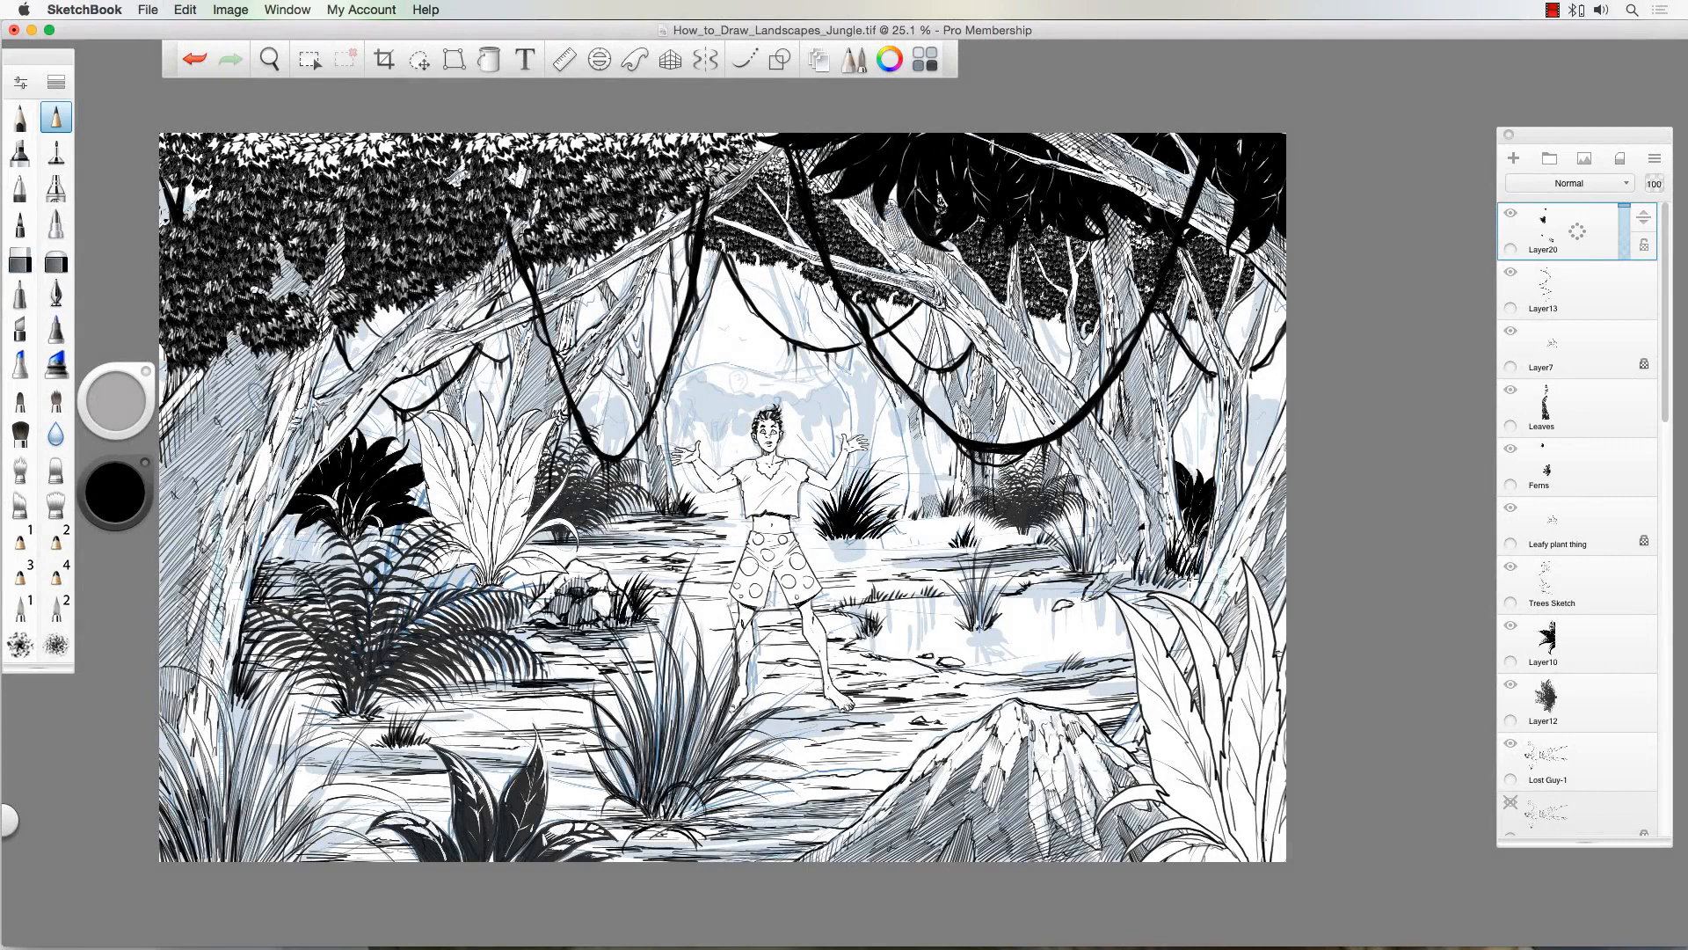
left_click_drag(1034, 523, 823, 540)
left_click_drag(902, 538, 789, 559)
Step: Add a dark shadow under the figure's feet and heavier ground strokes across the foreground
left_click_drag(915, 717, 739, 734)
left_click_drag(387, 721, 312, 731)
left_click_drag(519, 713, 365, 734)
left_click_drag(493, 726, 316, 729)
left_click_drag(812, 777, 723, 766)
left_click_drag(894, 783, 823, 792)
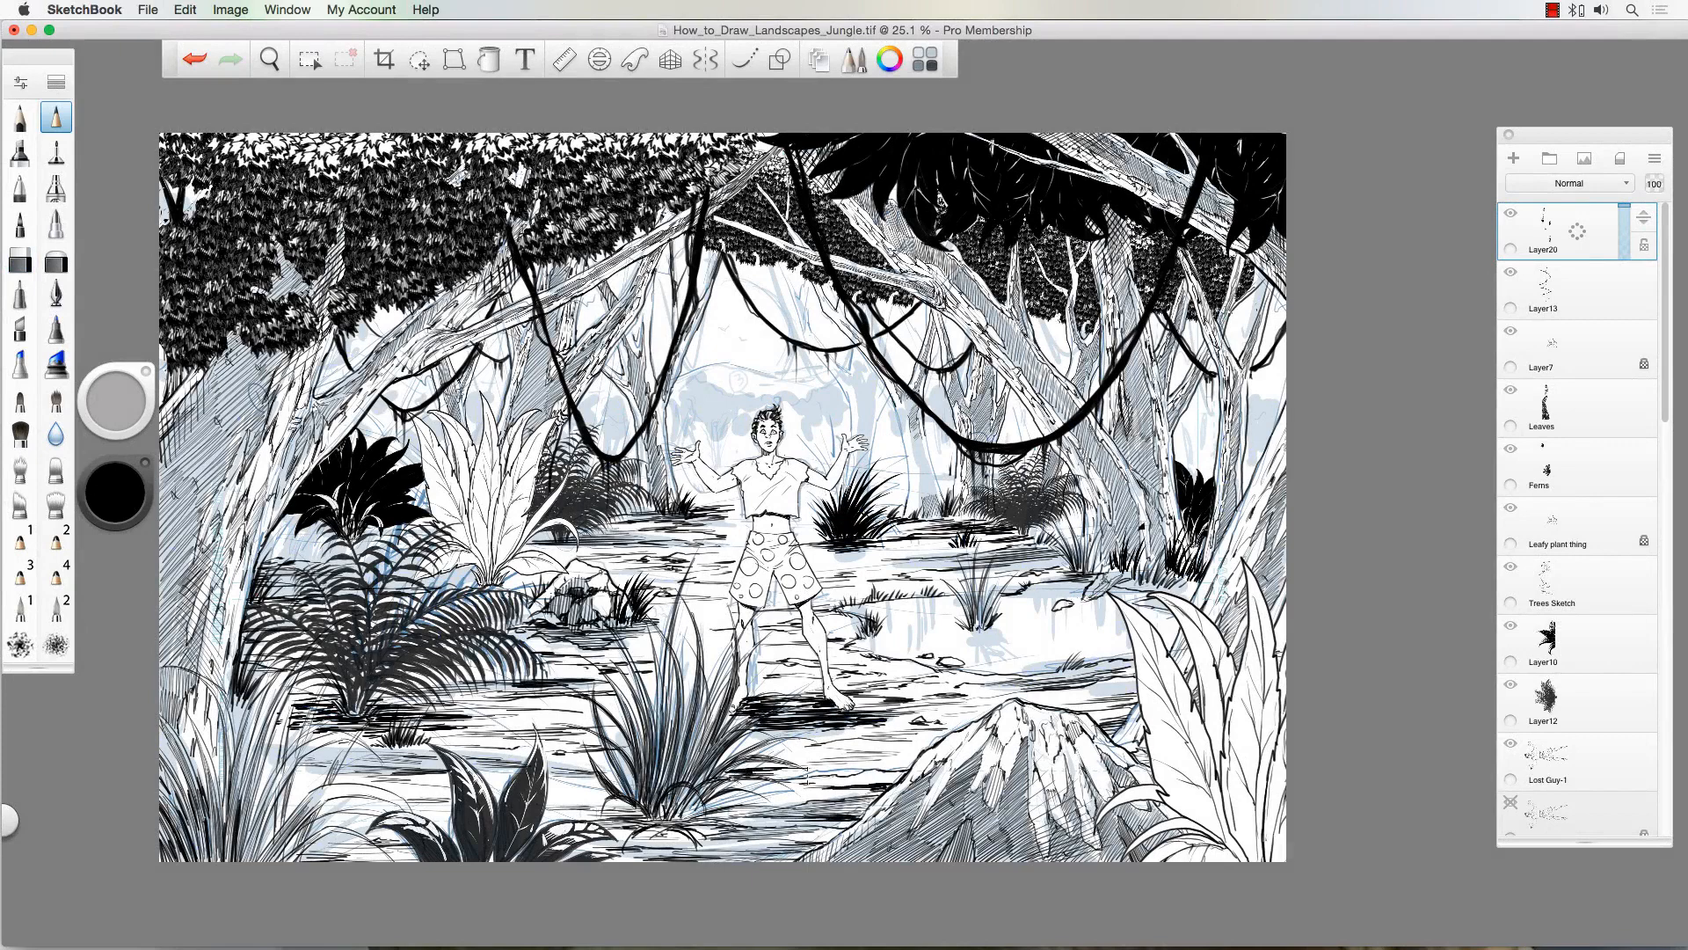
Step: Darken the bases of the foreground grass clumps and the gaps between the lower-left grass blades
left_click_drag(612, 783, 561, 798)
left_click_drag(749, 809, 633, 832)
left_click_drag(227, 673, 198, 804)
left_click_drag(286, 787, 264, 859)
left_click_drag(198, 731, 171, 802)
left_click_drag(580, 550, 541, 555)
Step: Thicken the foliage between the solid black plant and the left fern with the pencil
left_click(20, 117)
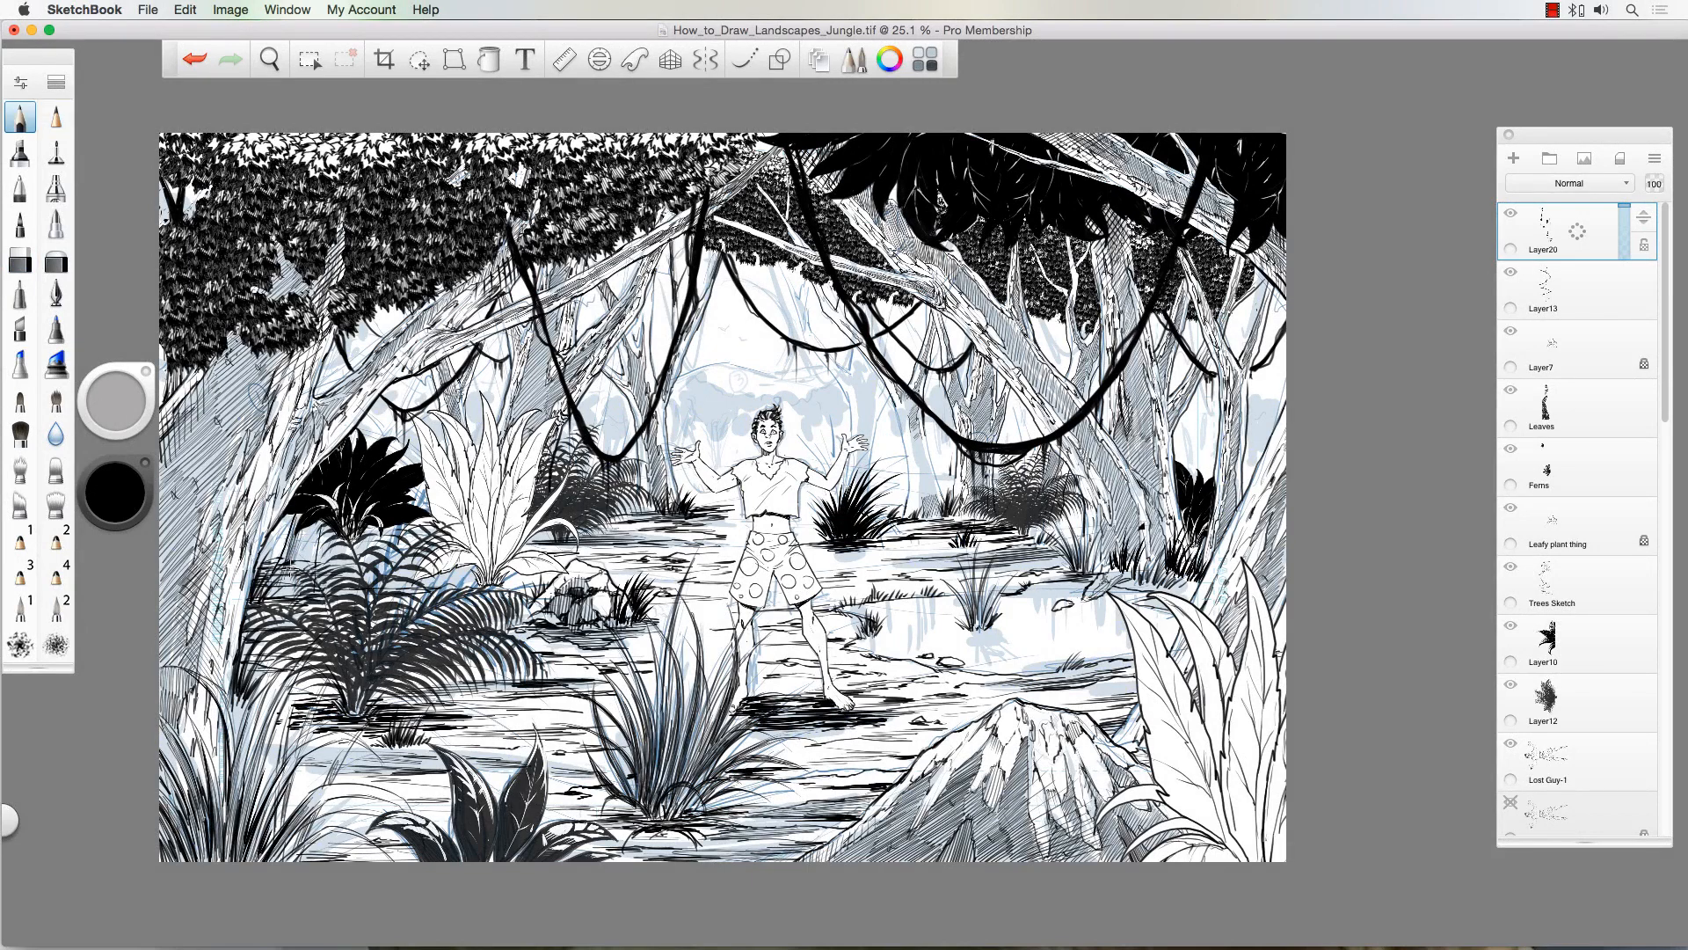
left_click_drag(316, 524, 268, 600)
left_click_drag(326, 518, 313, 571)
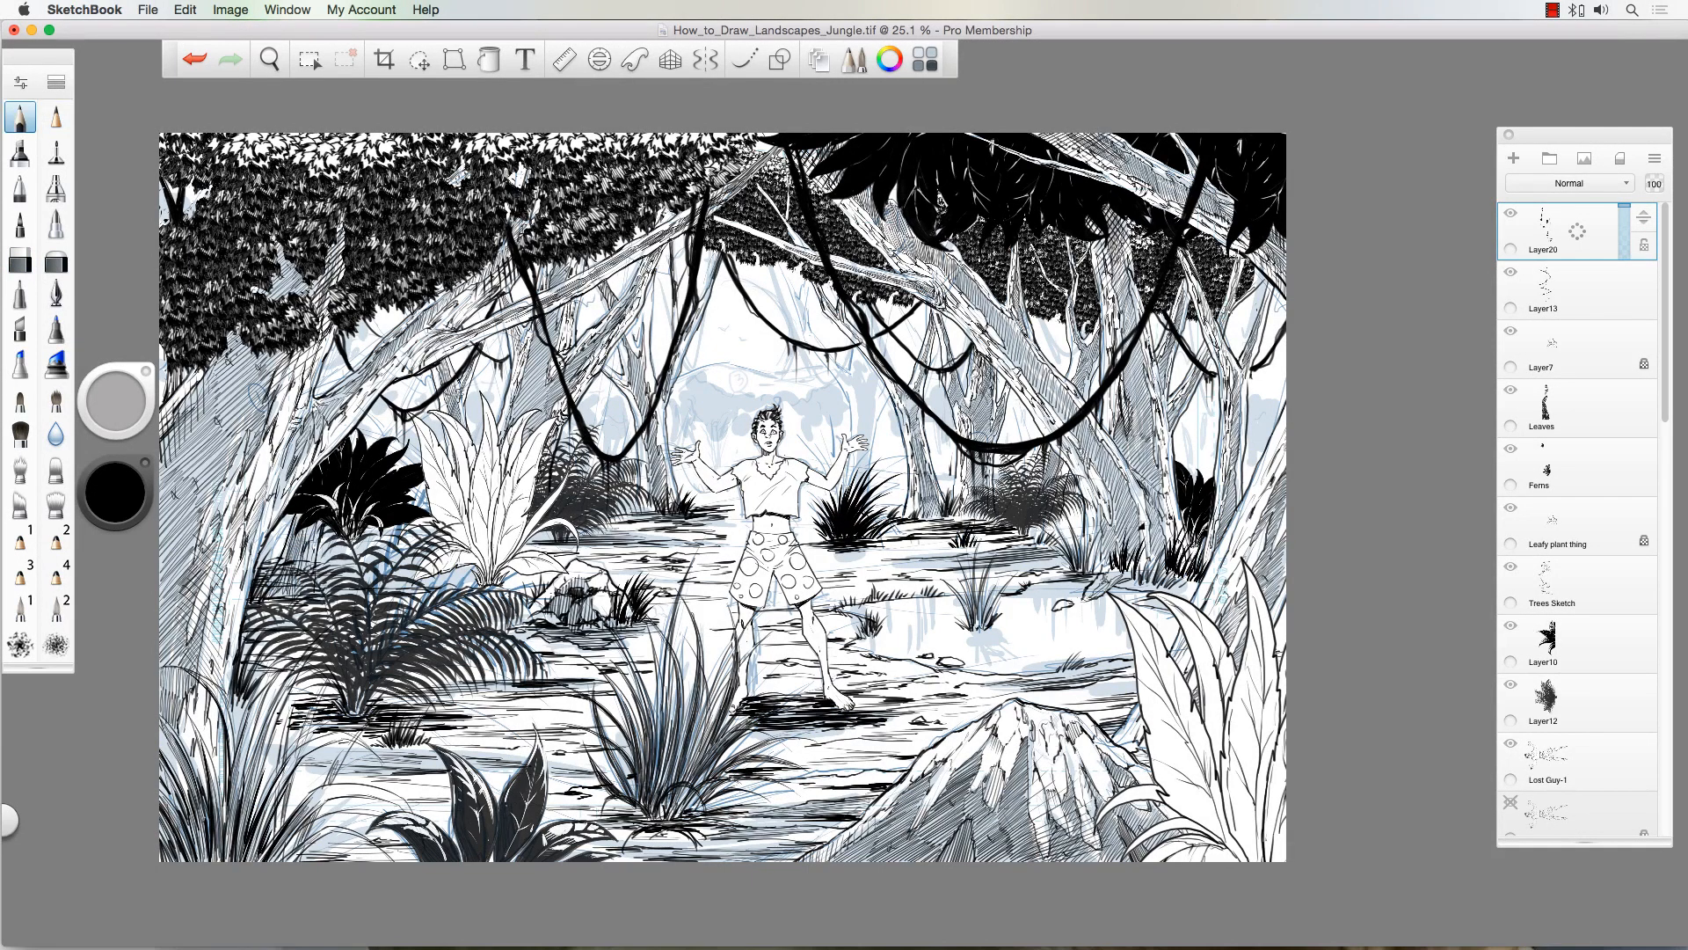
Step: Outline the distant treeline behind the figure and fill it with vertical hatching between the trunks
left_click_drag(873, 488, 851, 377)
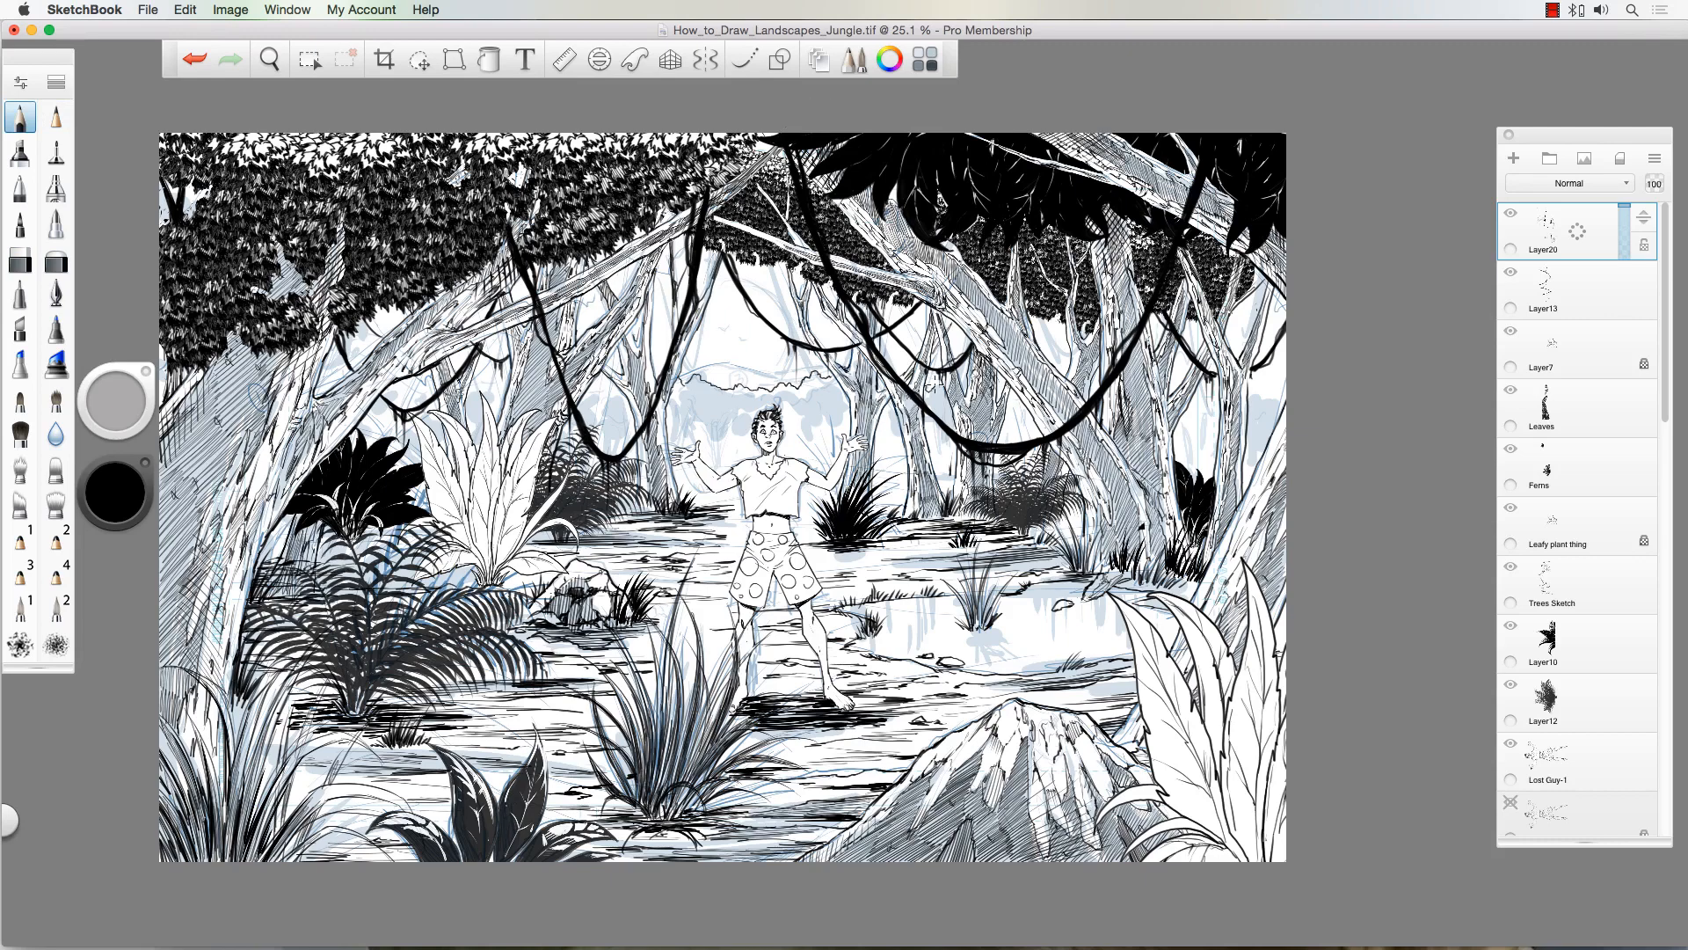
mouse_move(677, 378)
left_mouse_down()
mouse_move(708, 431)
mouse_move(851, 429)
left_mouse_up()
left_click_drag(922, 384, 1031, 429)
mouse_move(626, 385)
left_mouse_down()
mouse_move(473, 417)
mouse_move(318, 392)
left_mouse_up()
left_click_drag(1172, 391, 1270, 378)
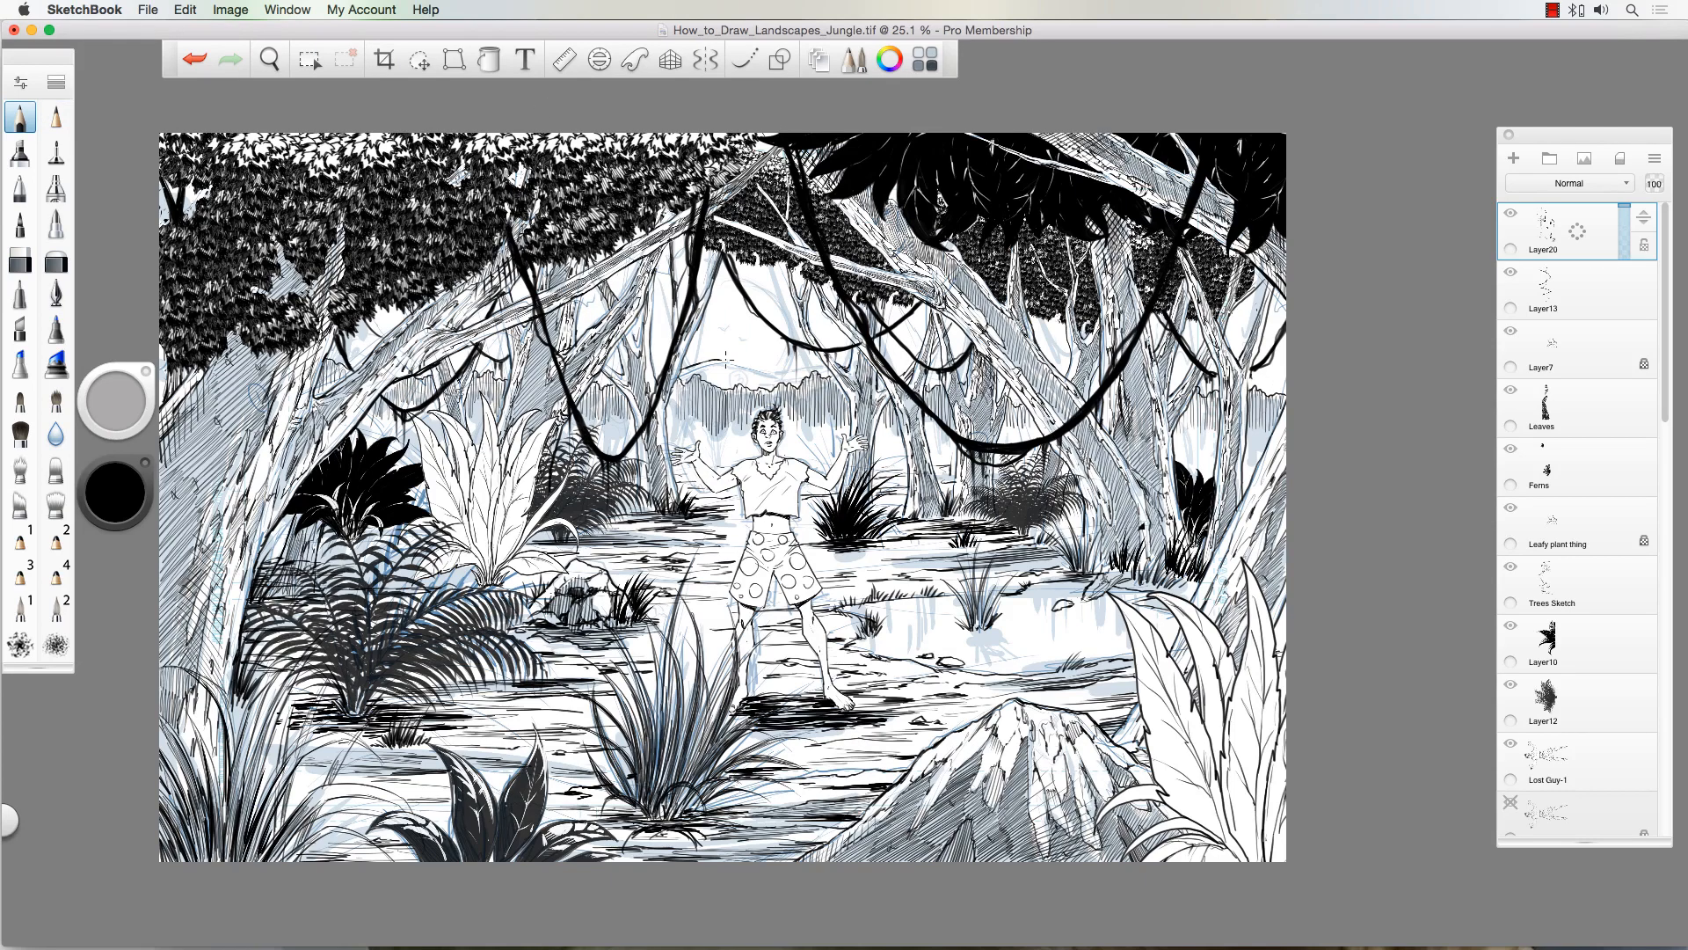
Step: Draw a low ridge of distant hills above the treeline behind the figure and shade it with light hatching
left_click_drag(726, 359, 823, 368)
left_click_drag(726, 361, 677, 373)
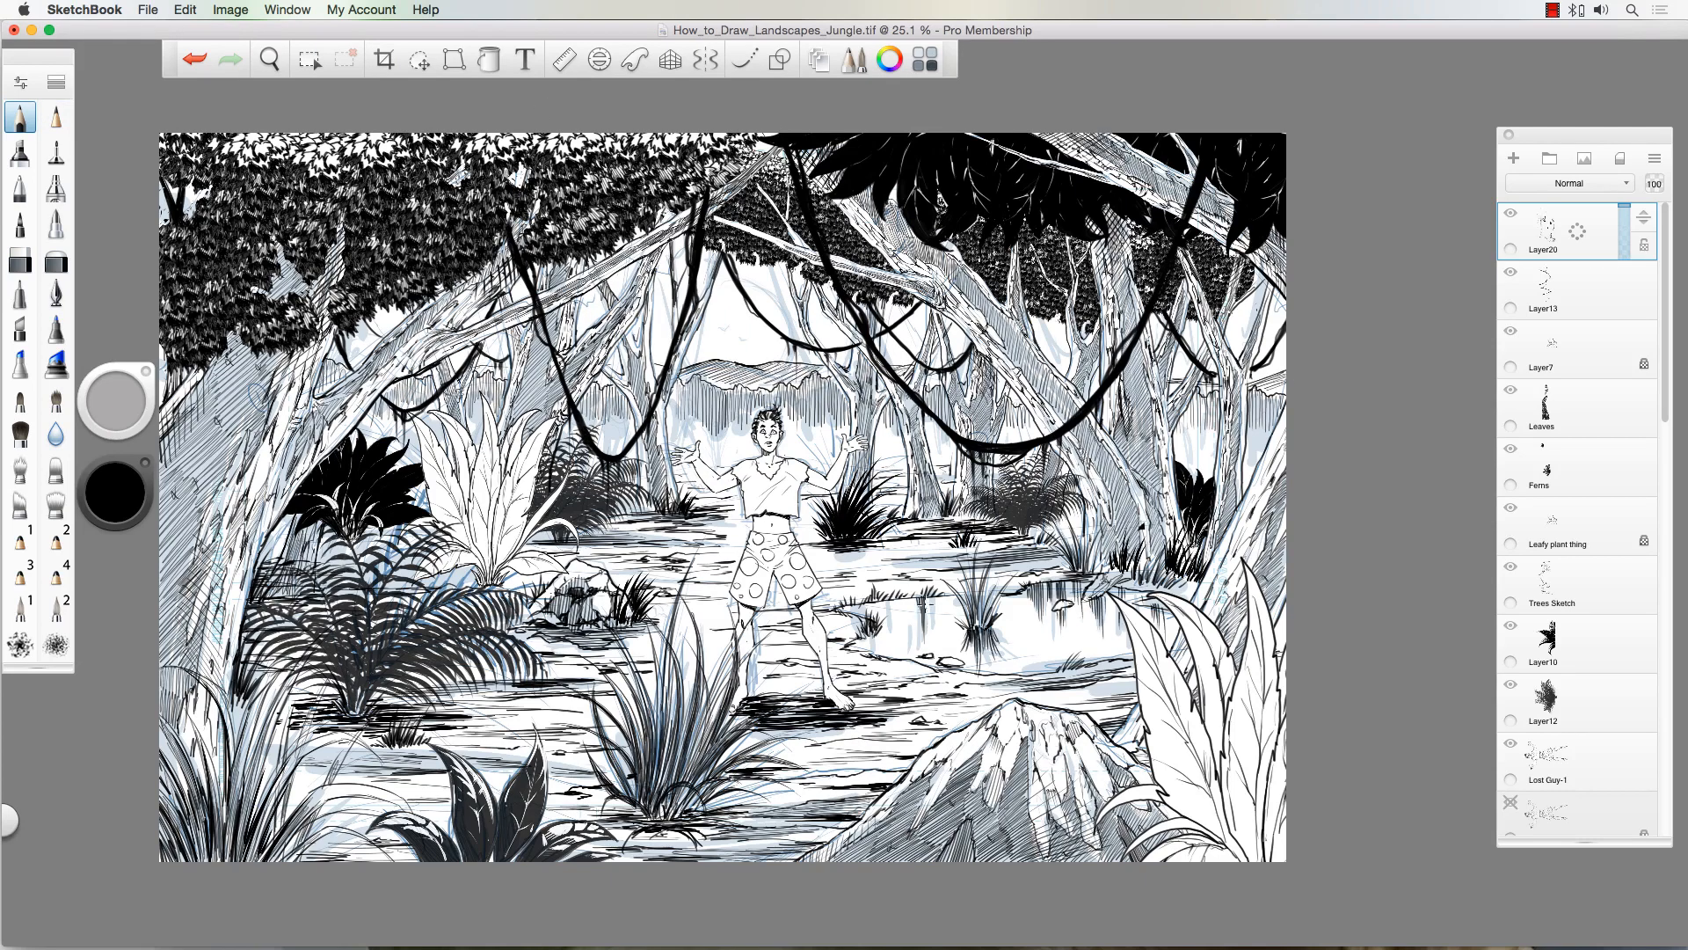
Step: Hide the Shadows layer and move the Mid Ground 2 layer above the blue Screen layer
scroll(1574, 616, "down", 10)
left_click(1511, 765)
scroll(1539, 765, "down", 2)
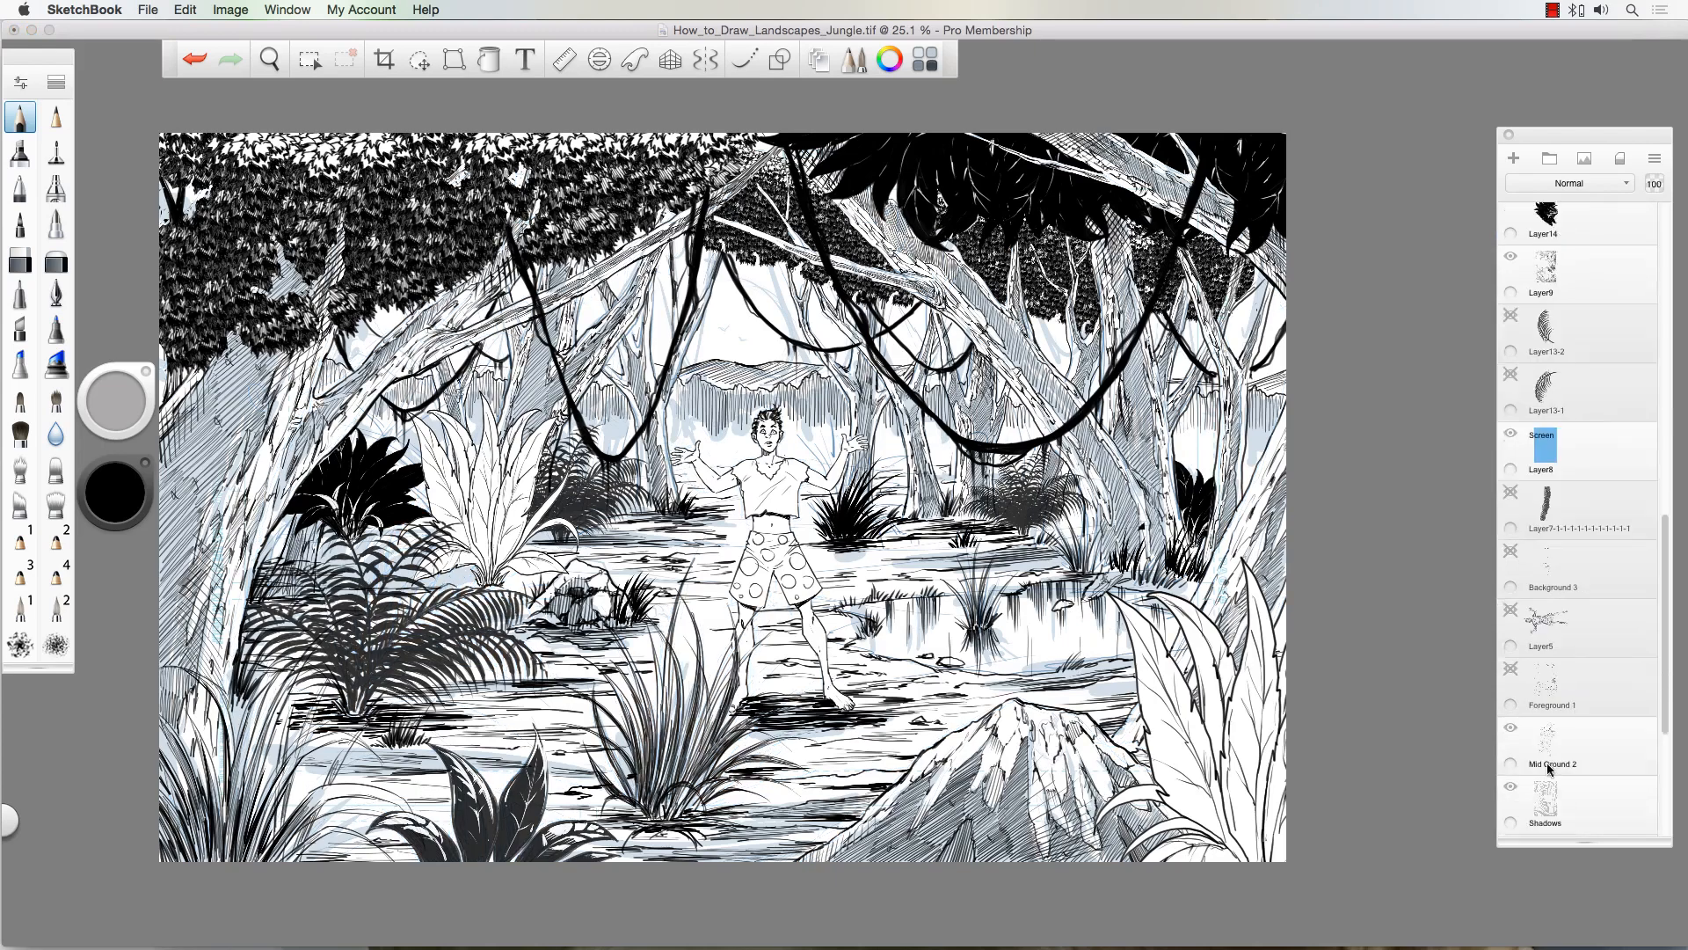
left_click(1510, 784)
scroll(1533, 723, "down", 4)
left_click_drag(1644, 447, 1643, 264)
Step: Add a new layer above Layer20 at the top of the layer stack
scroll(1574, 528, "up", 15)
left_click(1526, 233)
left_click(1513, 159)
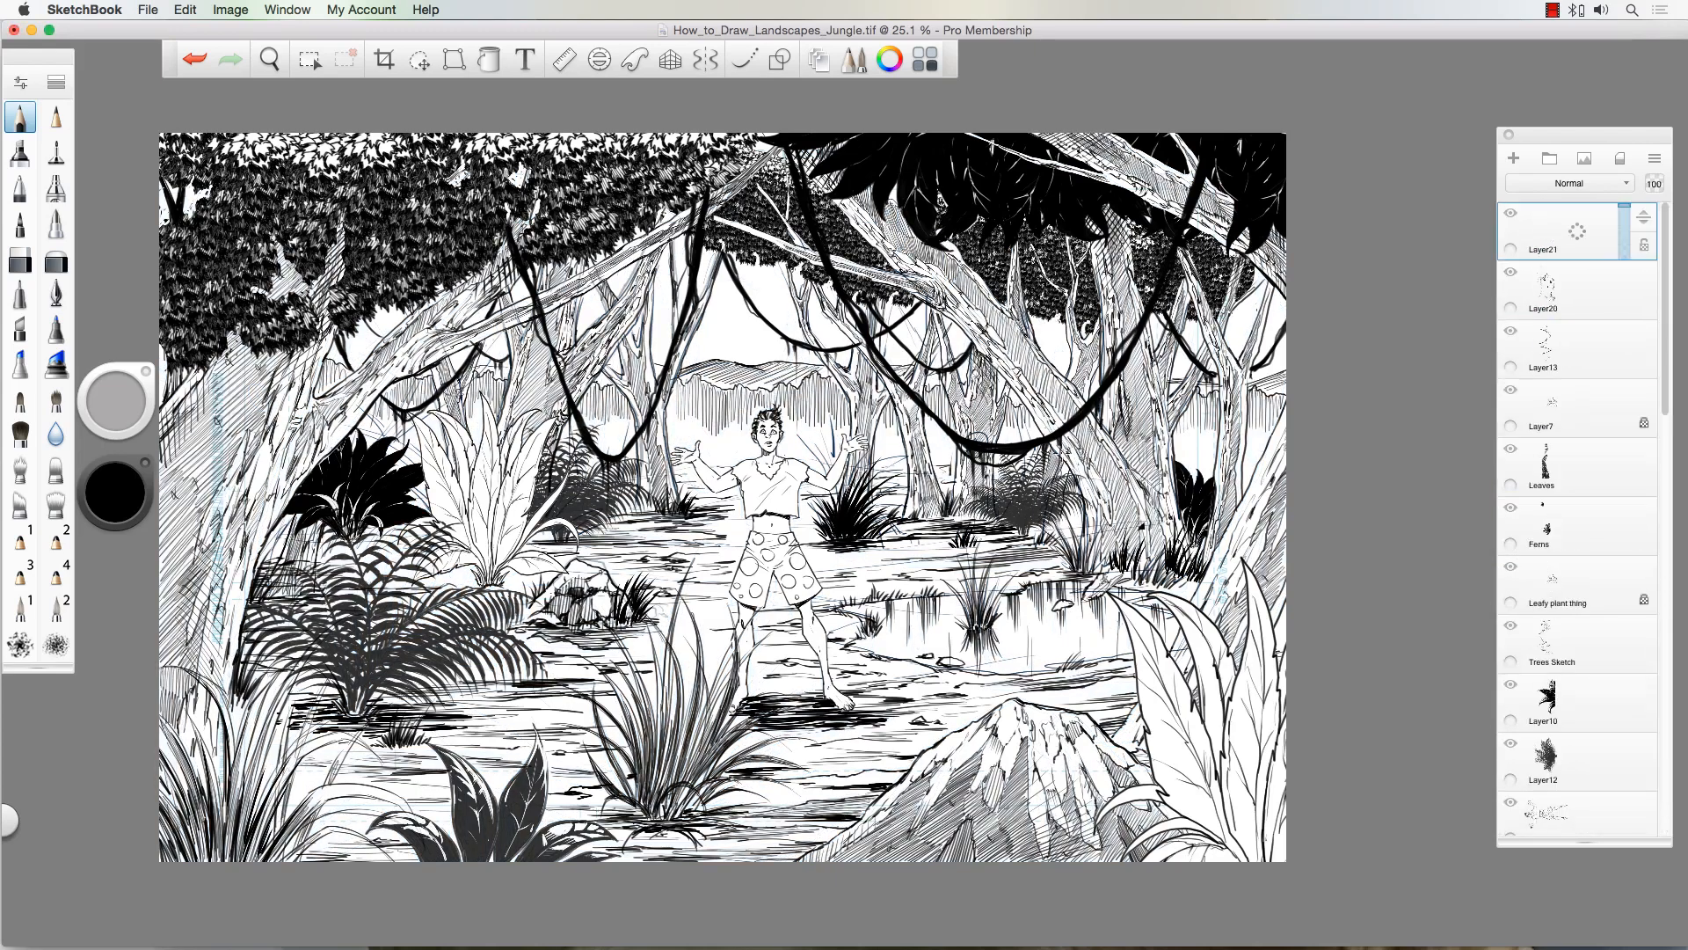
Step: Hatch shadows along the rightmost leaves of the large foreground plant beside the mound
left_click_drag(1077, 752, 1116, 738)
mouse_move(1077, 752)
left_mouse_down()
mouse_move(847, 659)
mouse_move(766, 678)
left_mouse_up()
left_click_drag(1021, 454, 1042, 677)
left_click_drag(1006, 576, 984, 739)
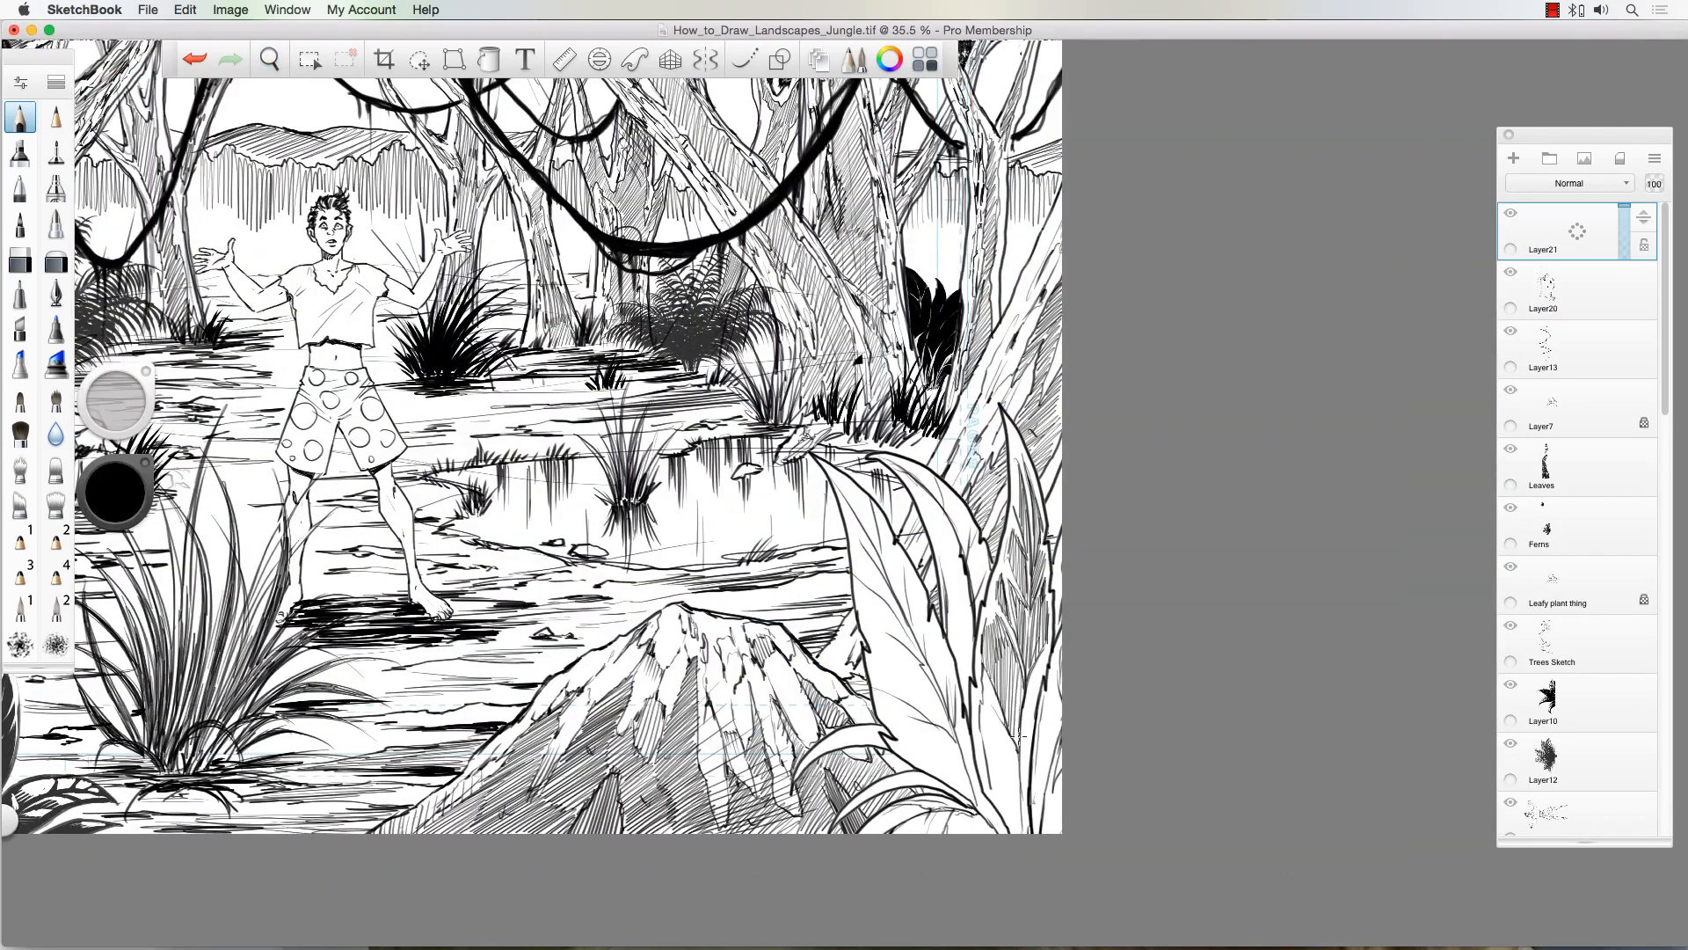
left_click_drag(1041, 669, 1051, 831)
left_click_drag(984, 703, 1011, 831)
mouse_move(967, 704)
left_mouse_down()
mouse_move(958, 512)
mouse_move(981, 616)
left_mouse_up()
Step: Shade the lower and left-hand leaves of the large foreground plant with strokes following the veins
left_click_drag(901, 728, 1003, 831)
left_click_drag(884, 687, 946, 739)
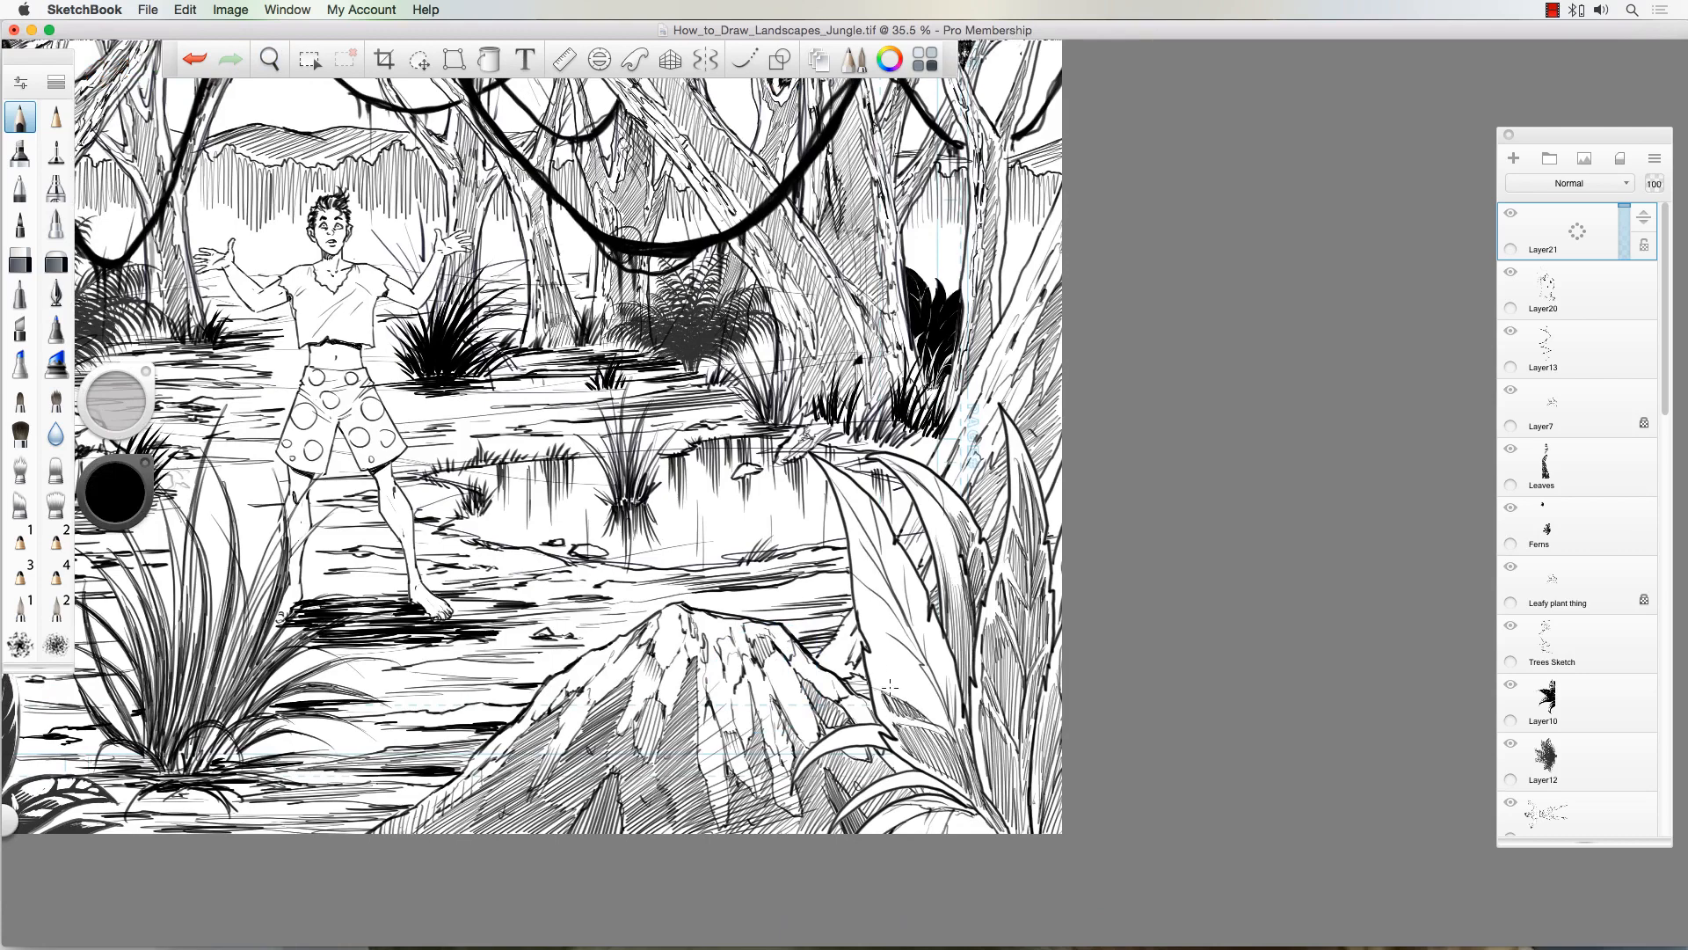
left_click_drag(879, 655, 954, 737)
left_click_drag(932, 643, 958, 737)
left_click_drag(866, 582, 915, 665)
mouse_move(906, 556)
left_mouse_down()
mouse_move(936, 668)
mouse_move(914, 615)
left_mouse_up()
left_click_drag(874, 584, 897, 627)
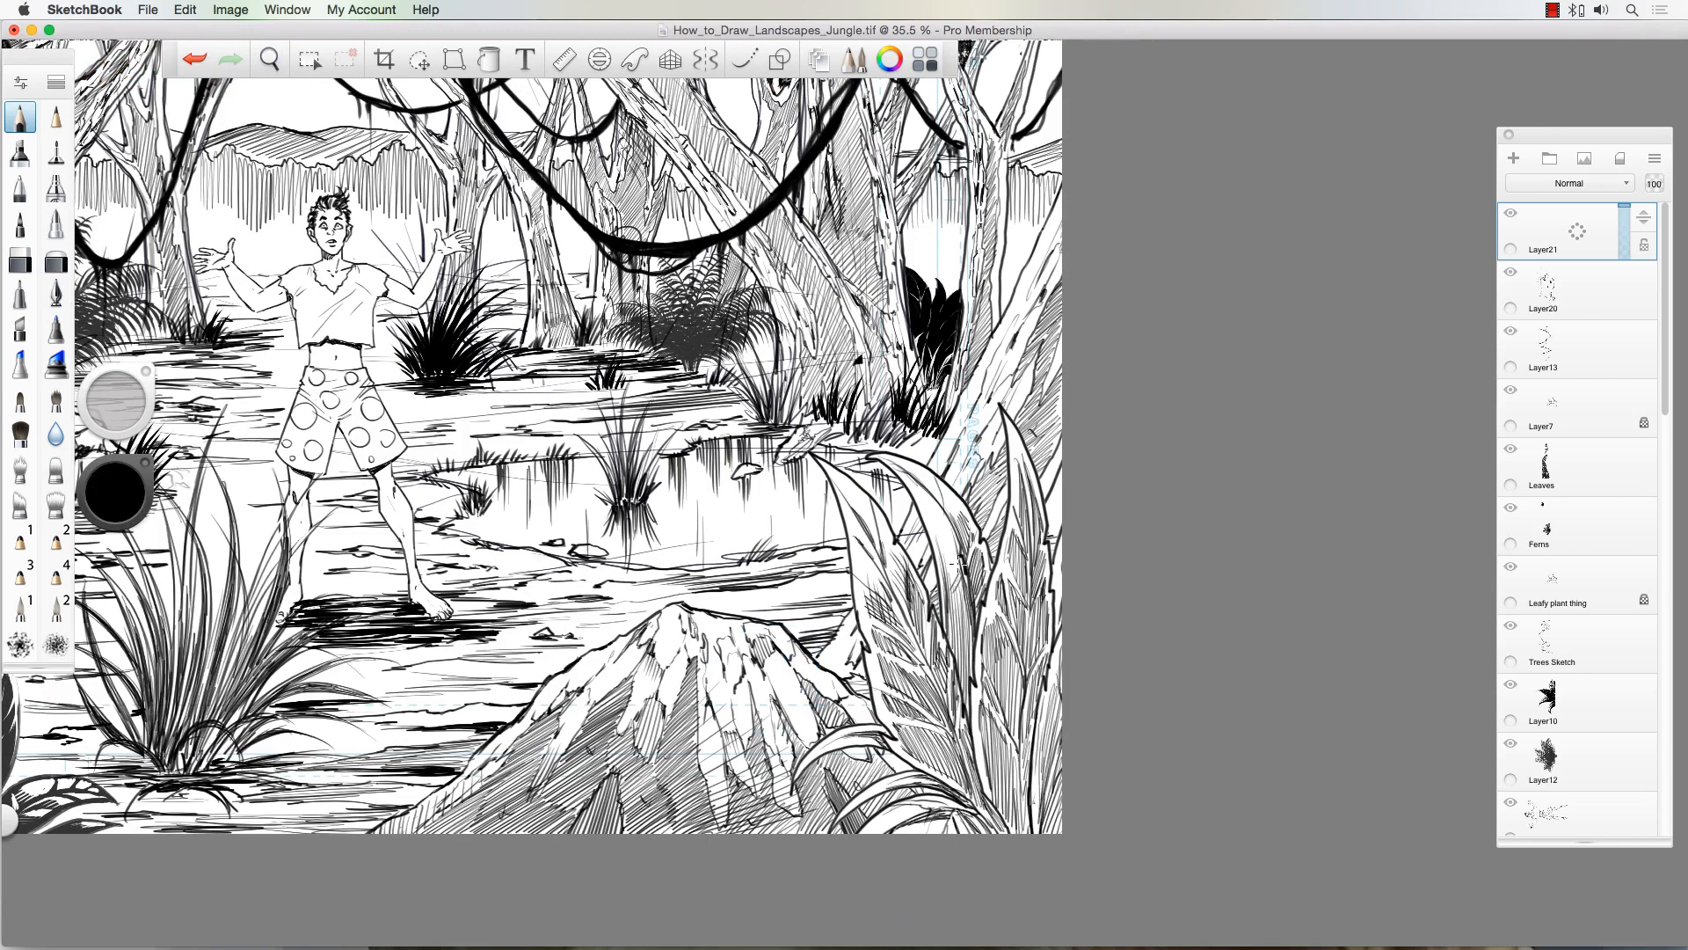
Step: Add shading strokes along the long leaning branch that stretches across the left side of the canopy
scroll(961, 562, "down", 3)
left_click_drag(262, 679, 220, 749)
left_click_drag(311, 773, 396, 715)
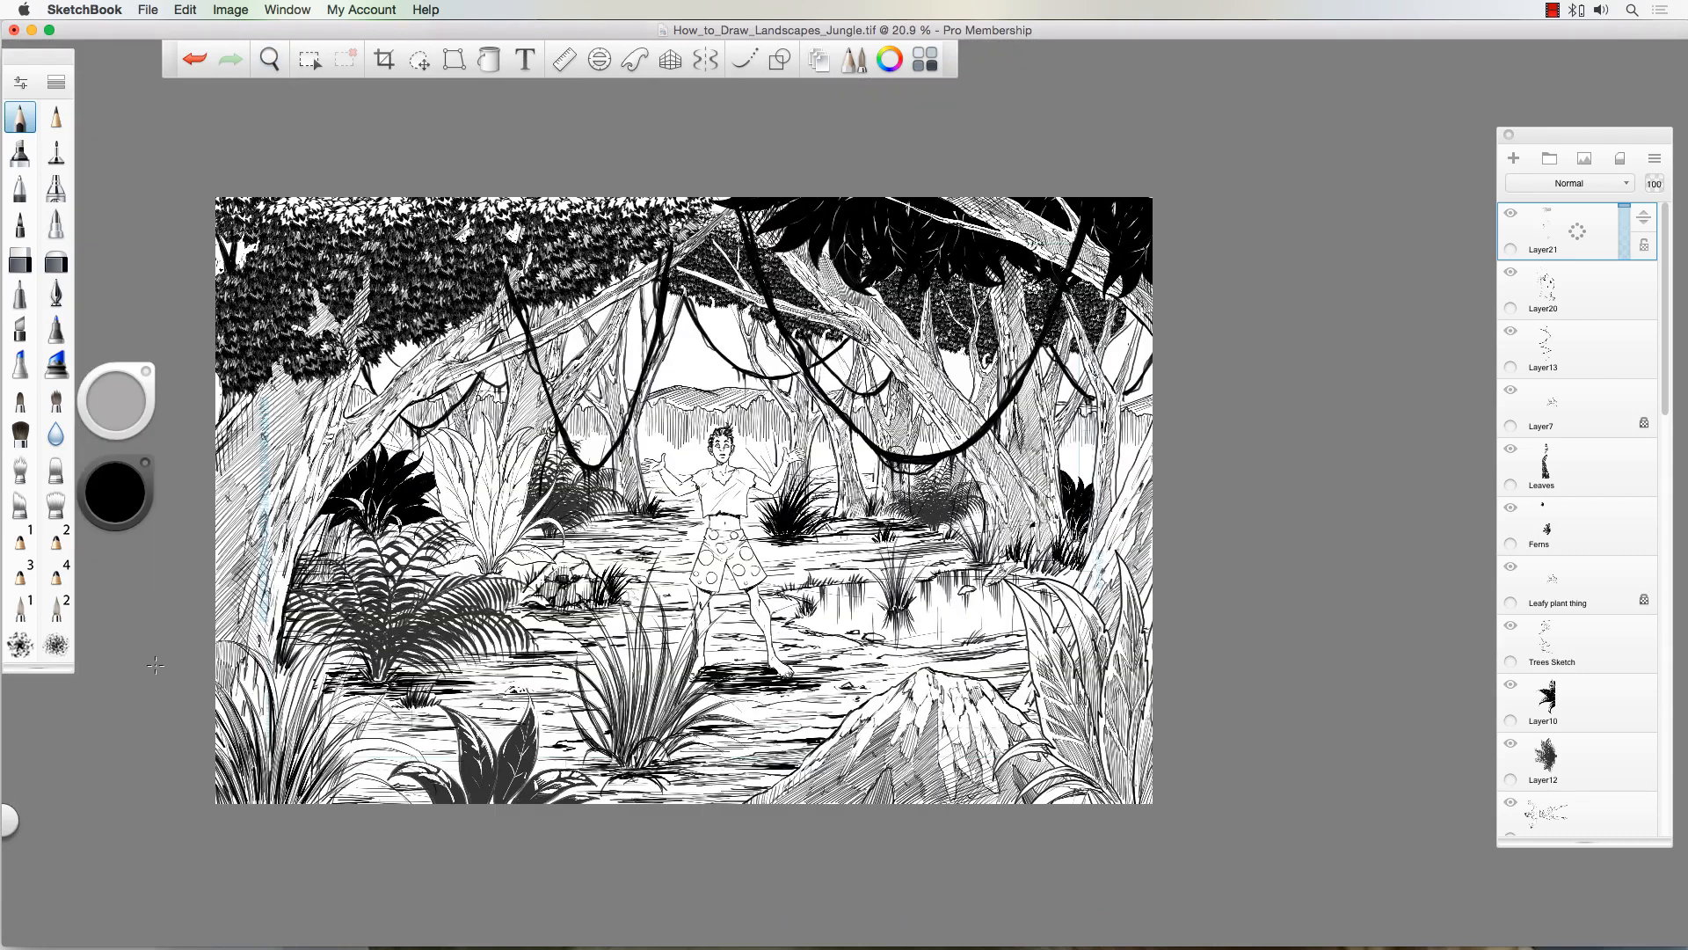
scroll(246, 488, "up", 3)
left_click_drag(494, 463, 587, 370)
mouse_move(674, 411)
left_mouse_down()
mouse_move(790, 359)
mouse_move(924, 248)
left_mouse_up()
left_click_drag(929, 247, 1017, 199)
left_click_drag(1056, 197, 1149, 117)
Step: Darken the trunks behind the leaning branch and the bark of the big left tree with hatching
left_click_drag(938, 465, 949, 511)
left_click_drag(988, 475, 982, 518)
left_click_drag(954, 270, 919, 328)
left_click_drag(983, 252, 942, 350)
left_click_drag(966, 341, 968, 418)
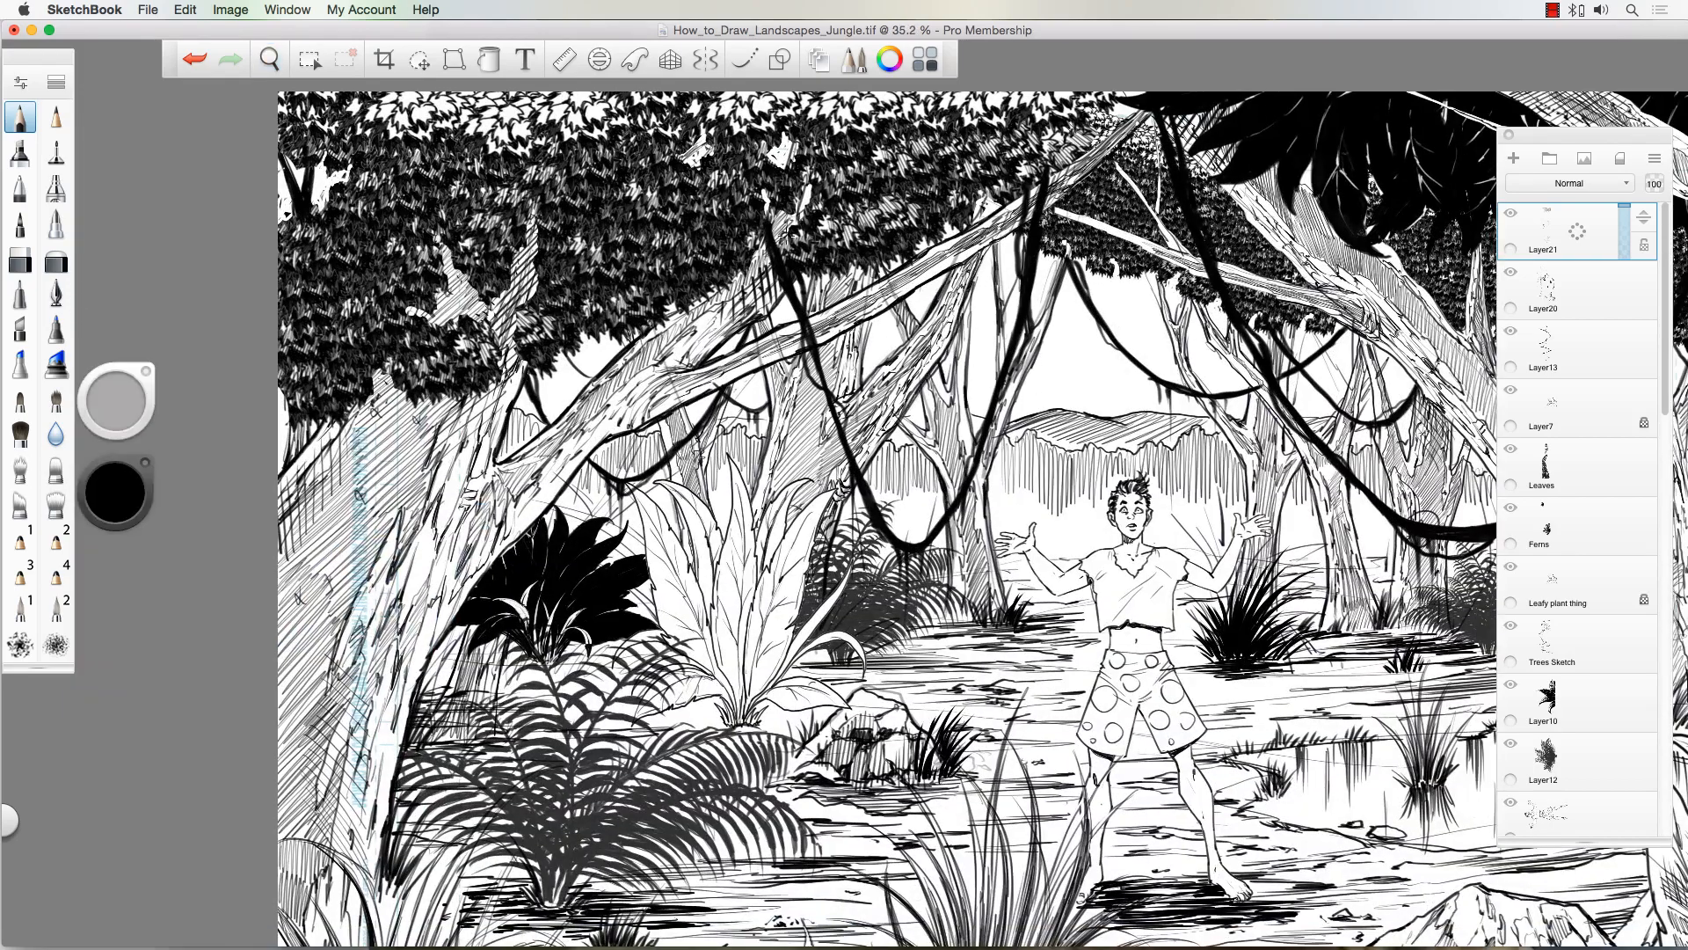
left_click_drag(450, 485, 436, 522)
mouse_move(390, 683)
left_mouse_down()
mouse_move(369, 750)
mouse_move(380, 789)
left_mouse_up()
Step: Hatch the central and right-hand leaves of the pale broadleaf plant beside the solid black plant
mouse_move(717, 614)
left_mouse_down()
mouse_move(737, 700)
mouse_move(825, 723)
left_mouse_up()
left_click_drag(719, 574, 736, 640)
left_click_drag(745, 504, 732, 579)
mouse_move(754, 614)
left_mouse_down()
mouse_move(750, 654)
mouse_move(778, 694)
left_mouse_up()
mouse_move(797, 571)
left_mouse_down()
mouse_move(765, 646)
mouse_move(763, 616)
left_mouse_up()
left_click_drag(813, 518, 779, 576)
left_click_drag(823, 501, 786, 576)
mouse_move(767, 620)
left_mouse_down()
mouse_move(753, 664)
mouse_move(851, 681)
left_mouse_up()
left_click_drag(830, 732, 800, 762)
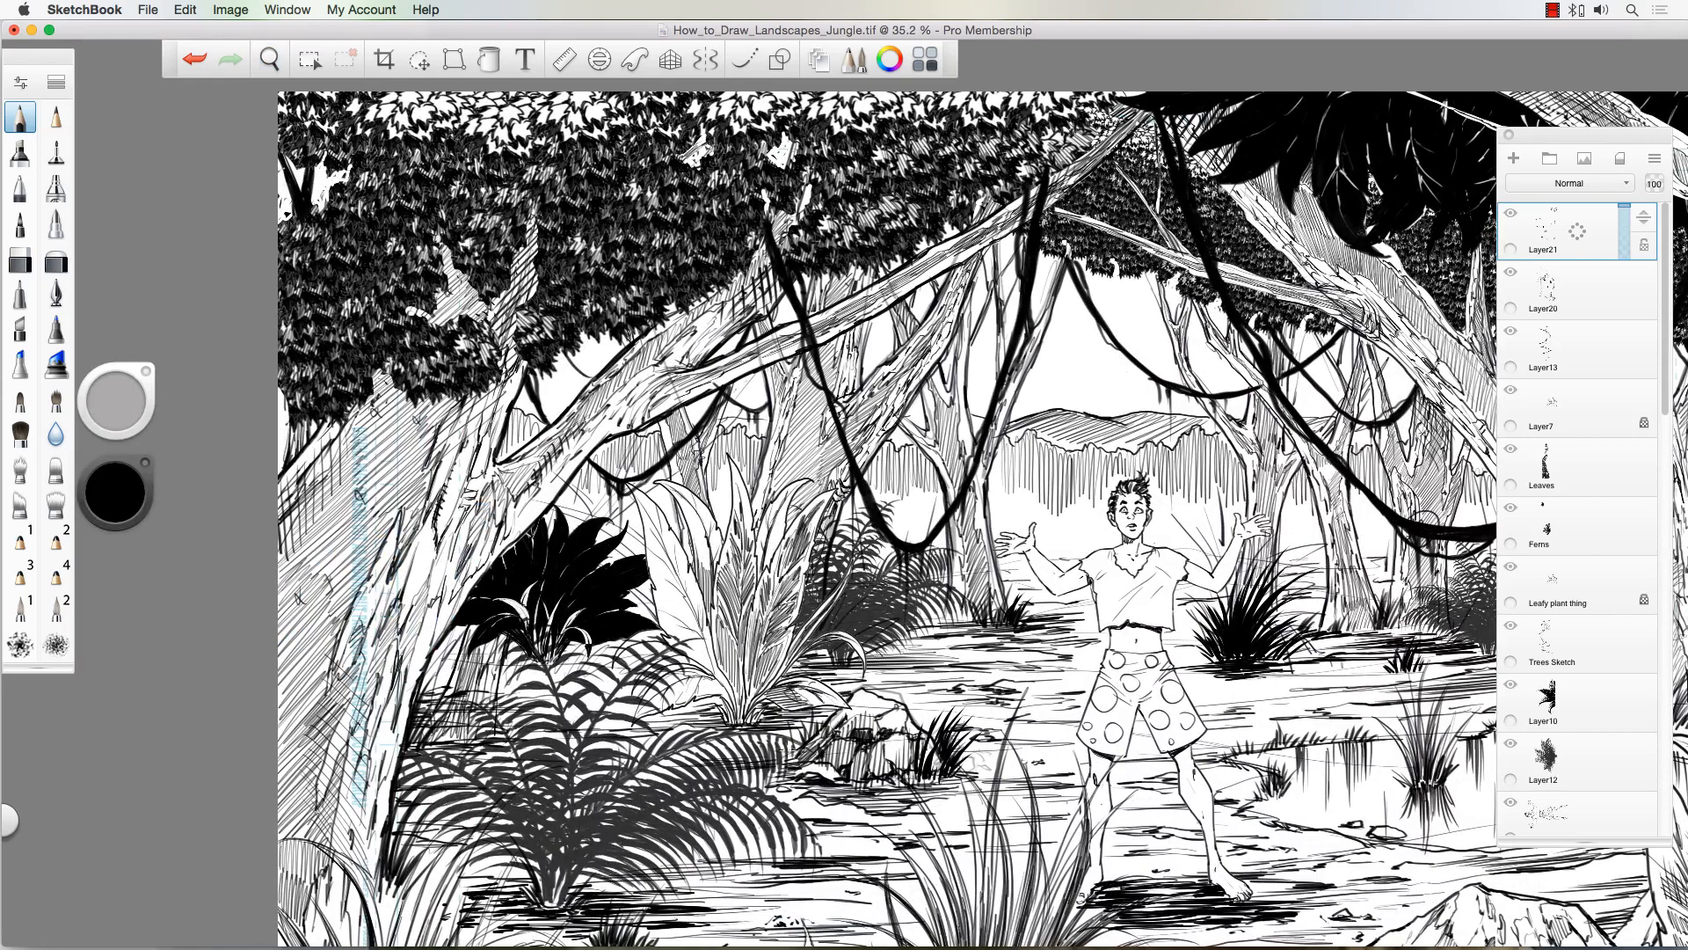
Step: Darken the fronds of the large left fern with extra strokes
left_click_drag(689, 804, 825, 820)
left_click_drag(700, 844, 800, 854)
left_click_drag(497, 708, 635, 716)
Step: Hatch the remaining left and upper leaves of the pale broadleaf plant
left_click_drag(694, 668, 647, 708)
left_click_drag(673, 626, 728, 673)
left_click_drag(694, 576, 658, 628)
left_click_drag(718, 625, 706, 658)
left_click_drag(701, 549, 654, 625)
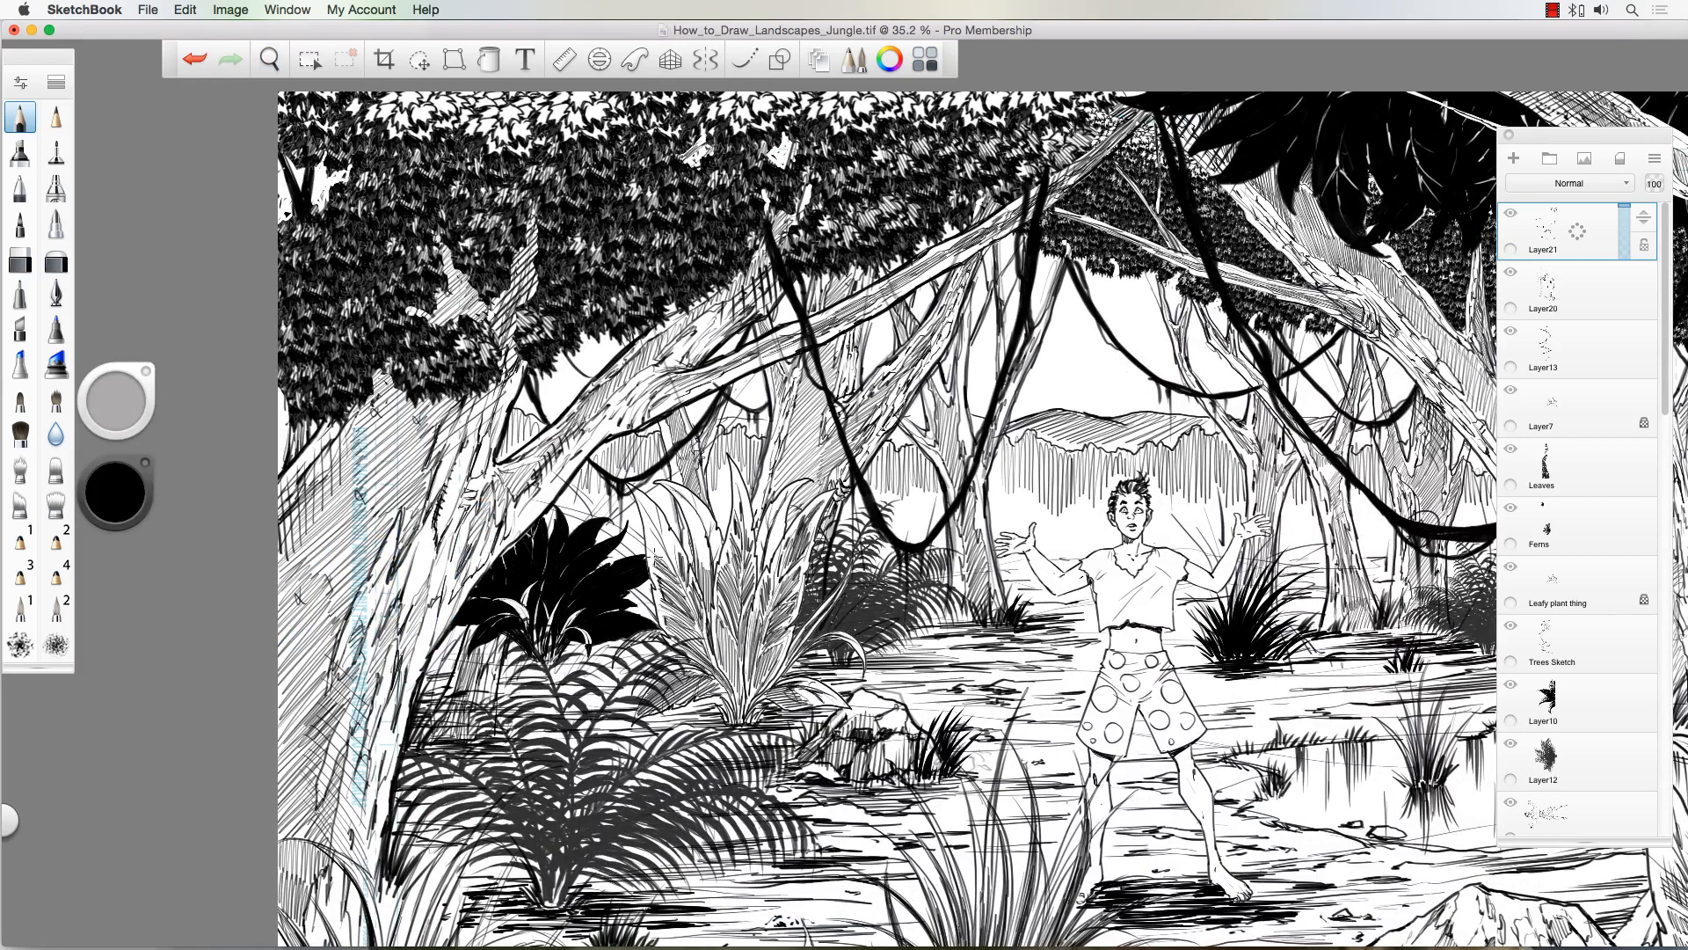
left_click_drag(721, 501, 685, 567)
left_click_drag(675, 543, 648, 570)
left_click_drag(712, 495, 675, 578)
left_click_drag(660, 503, 643, 565)
Step: Add dark vertical strokes to the distant treeline in the gaps between the trunks
left_click_drag(585, 465, 575, 506)
left_click_drag(724, 452, 718, 506)
left_click_drag(962, 396, 960, 453)
left_click_drag(995, 452, 993, 514)
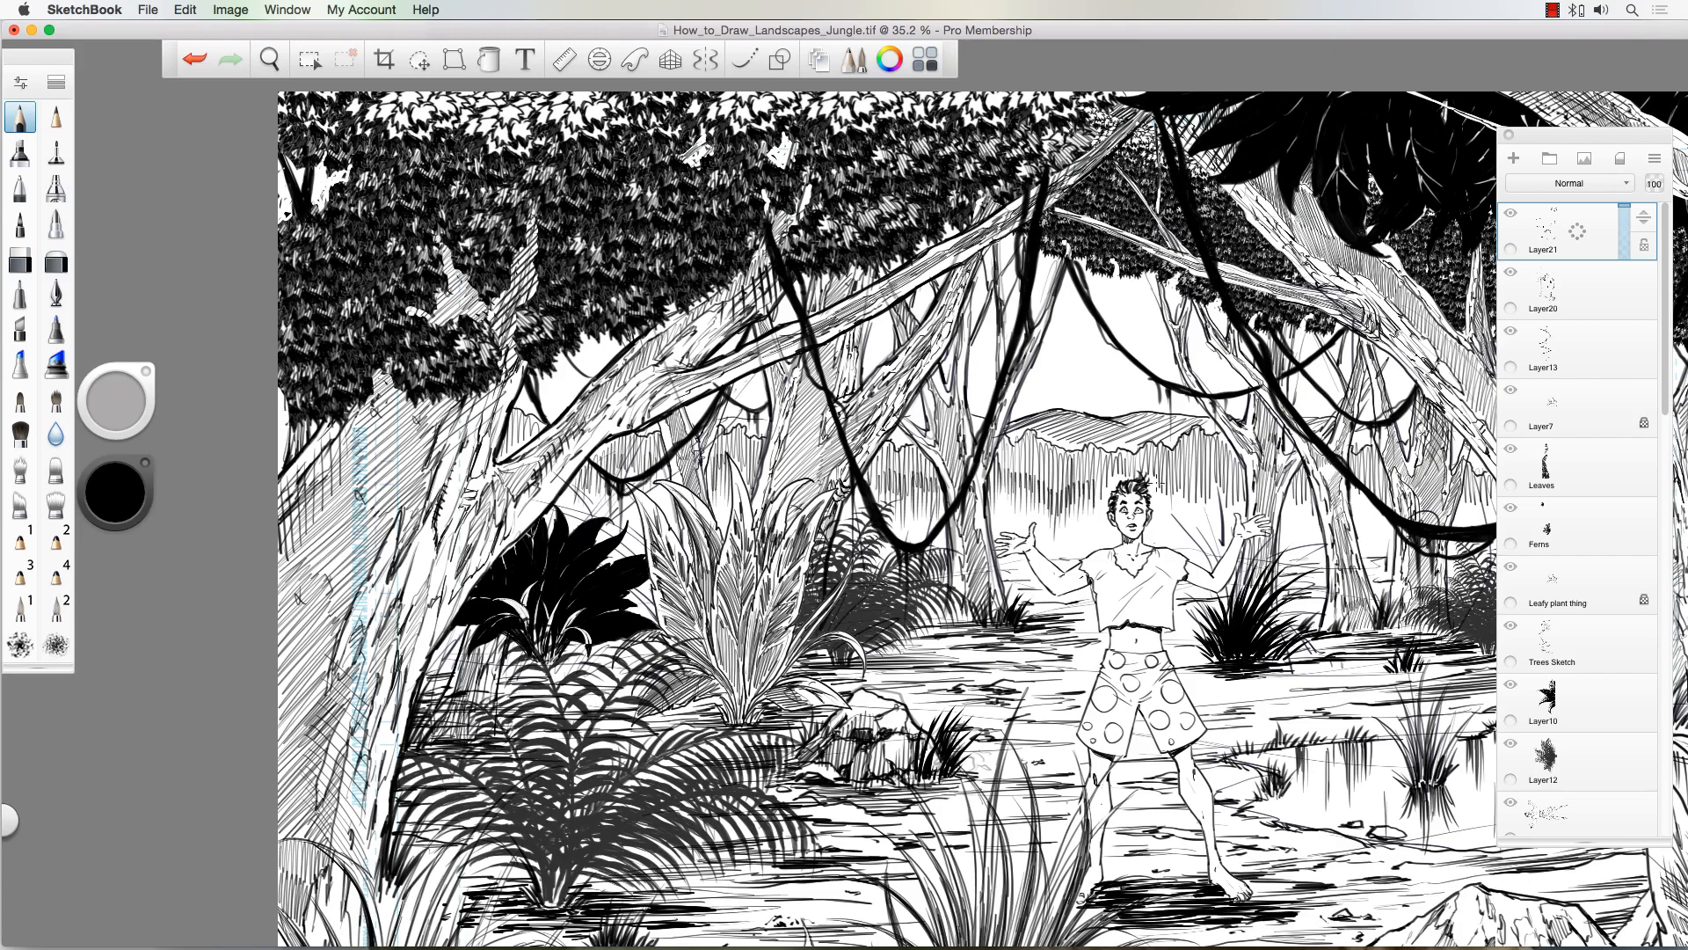
left_click_drag(1208, 465, 1206, 513)
left_click_drag(627, 455, 563, 492)
left_click_drag(904, 546, 788, 519)
Step: Reinforce the shading on the large right foreground plant's leaves and on the tree trunk directly behind it
mouse_move(1345, 415)
left_mouse_down()
mouse_move(1341, 471)
mouse_move(1286, 586)
left_mouse_up()
left_click_drag(1255, 647, 1241, 674)
left_click_drag(1213, 626, 1193, 634)
left_click_drag(1215, 721, 1183, 767)
left_click_drag(1307, 628, 1264, 672)
left_click_drag(1290, 635, 1213, 795)
left_click_drag(1316, 663, 1301, 696)
left_click_drag(1361, 608, 1330, 748)
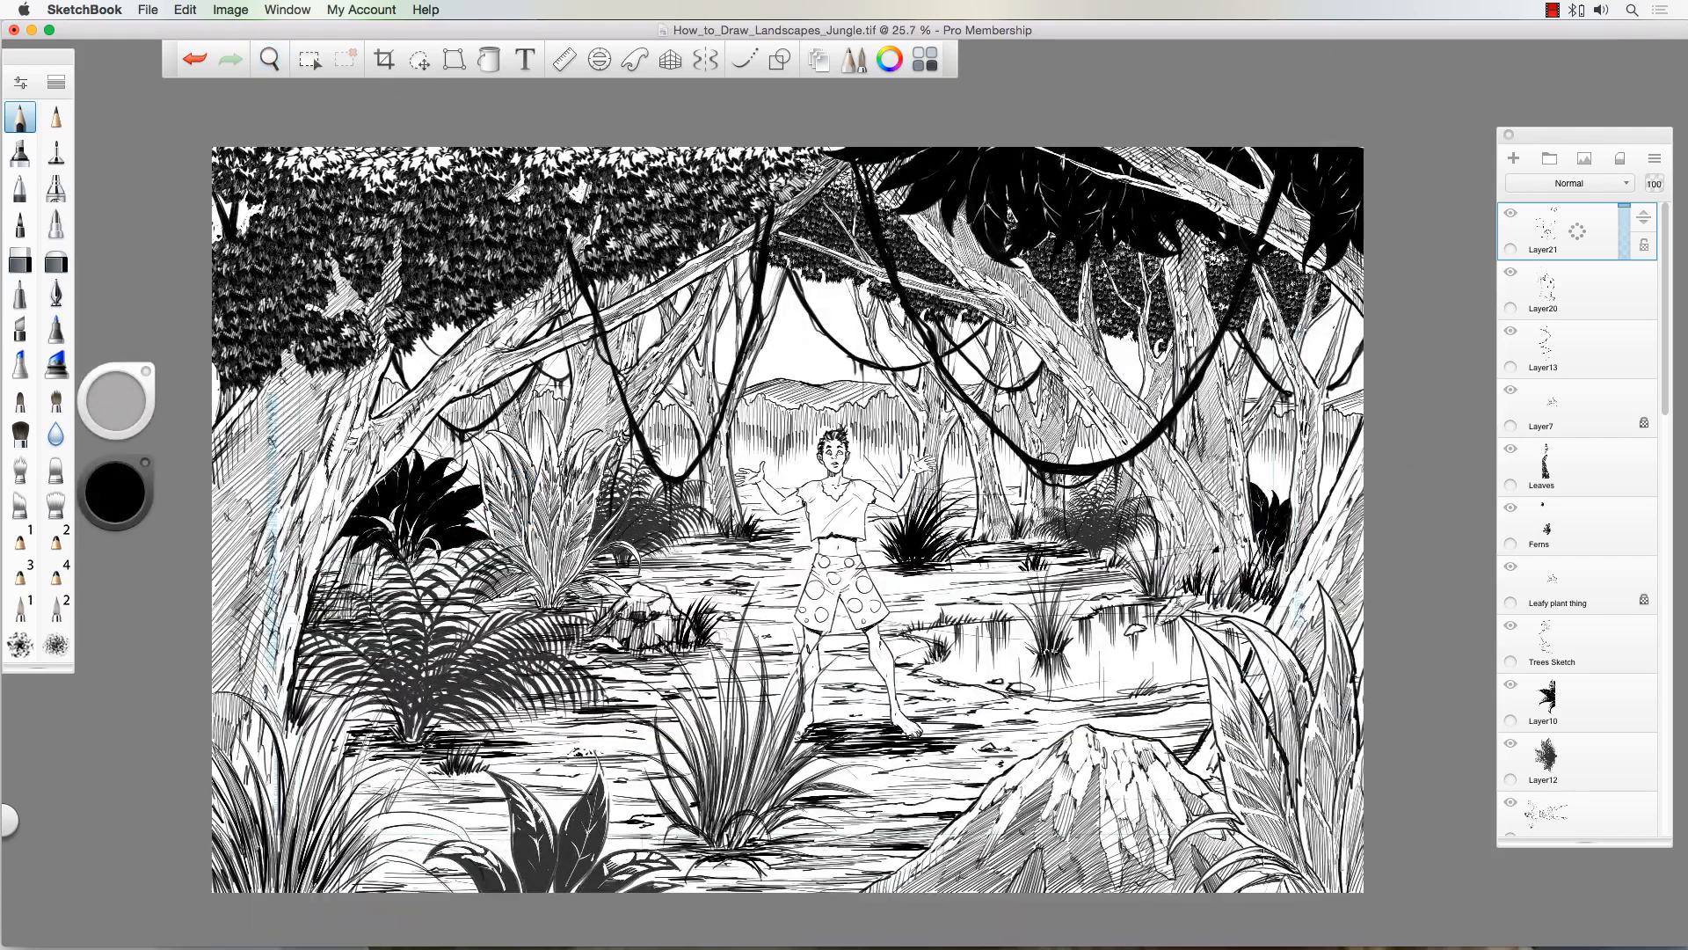
Step: Add more hatching to the tree trunks on the right side of the scene
left_click_drag(1109, 366, 1156, 423)
left_click_drag(1280, 395, 1248, 499)
left_click_drag(1351, 307, 1331, 383)
left_click_drag(1327, 392, 1317, 515)
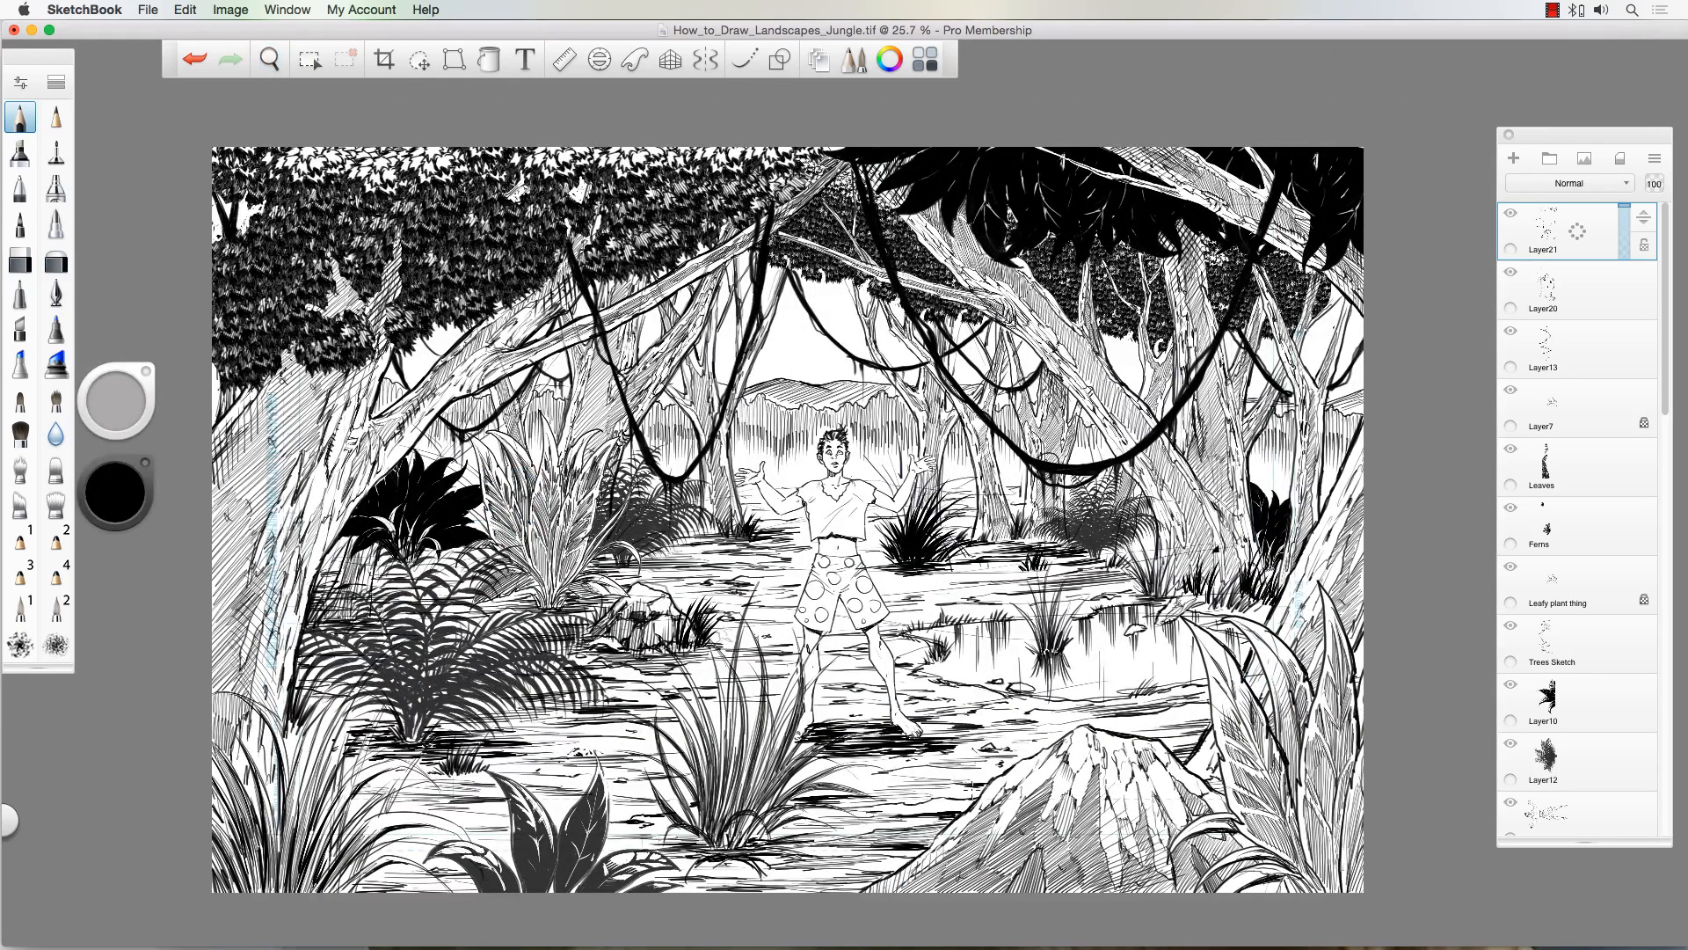
Step: Fill the pond with dark vertical reflection strokes and touch up the shading on the nearby trees
left_click_drag(1120, 618, 1119, 699)
left_click_drag(1166, 619, 1166, 697)
left_click_drag(972, 622, 972, 673)
left_click_drag(1015, 617, 1015, 681)
left_click_drag(1169, 620, 1169, 702)
left_click_drag(1190, 619, 1191, 689)
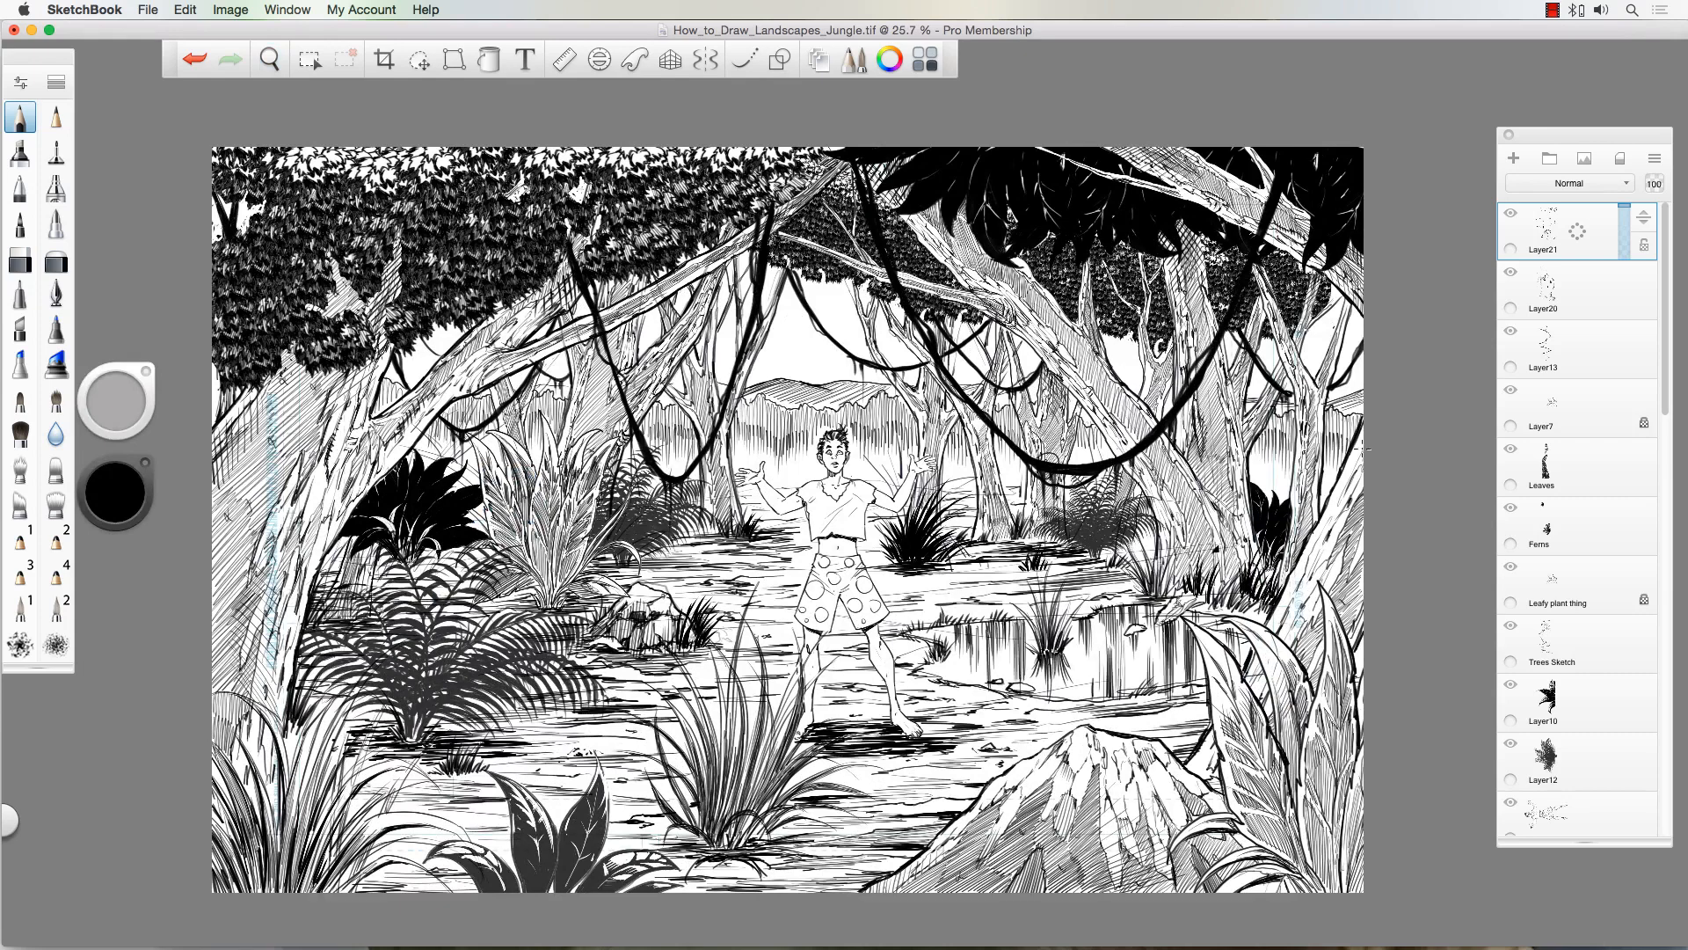
left_click_drag(1363, 611, 1351, 678)
left_click_drag(1161, 474, 1192, 570)
Step: Add a new layer and draw a sun arc above the distant hills using the ellipse guide
left_click(1513, 158)
left_click(599, 59)
left_click_drag(813, 497, 818, 431)
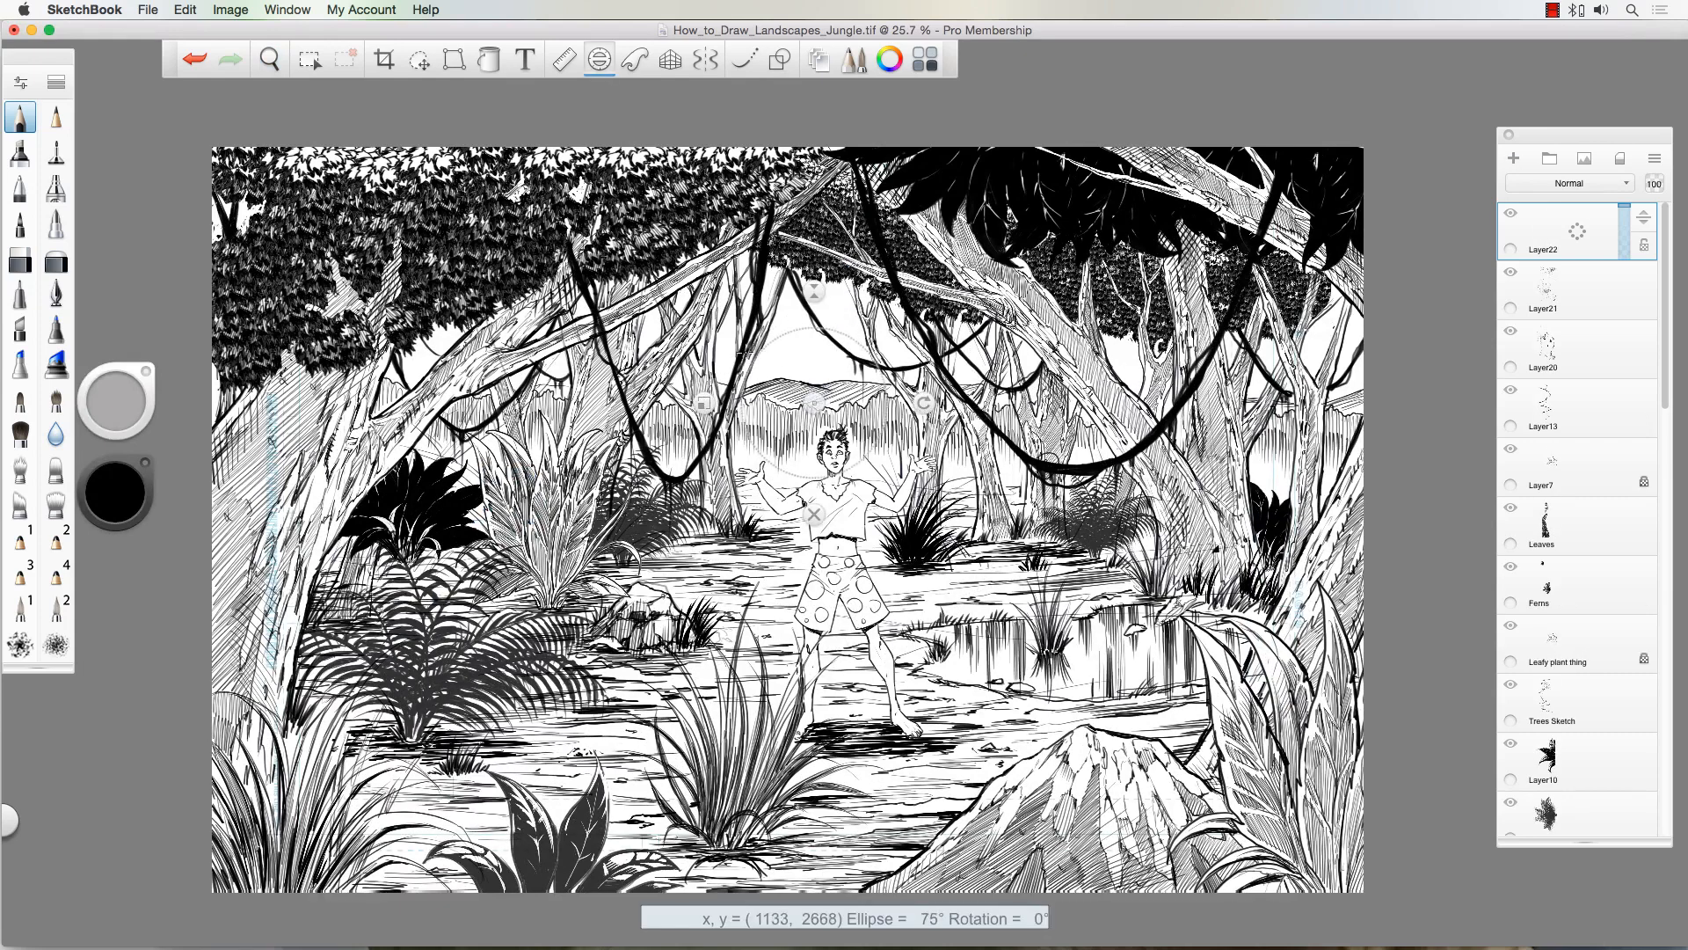
left_click_drag(763, 344, 868, 347)
left_click(600, 59)
Step: Undo the last stroke and sign the drawing on the ground near the lower edge, left of the mound
scroll(929, 646, "up", 8)
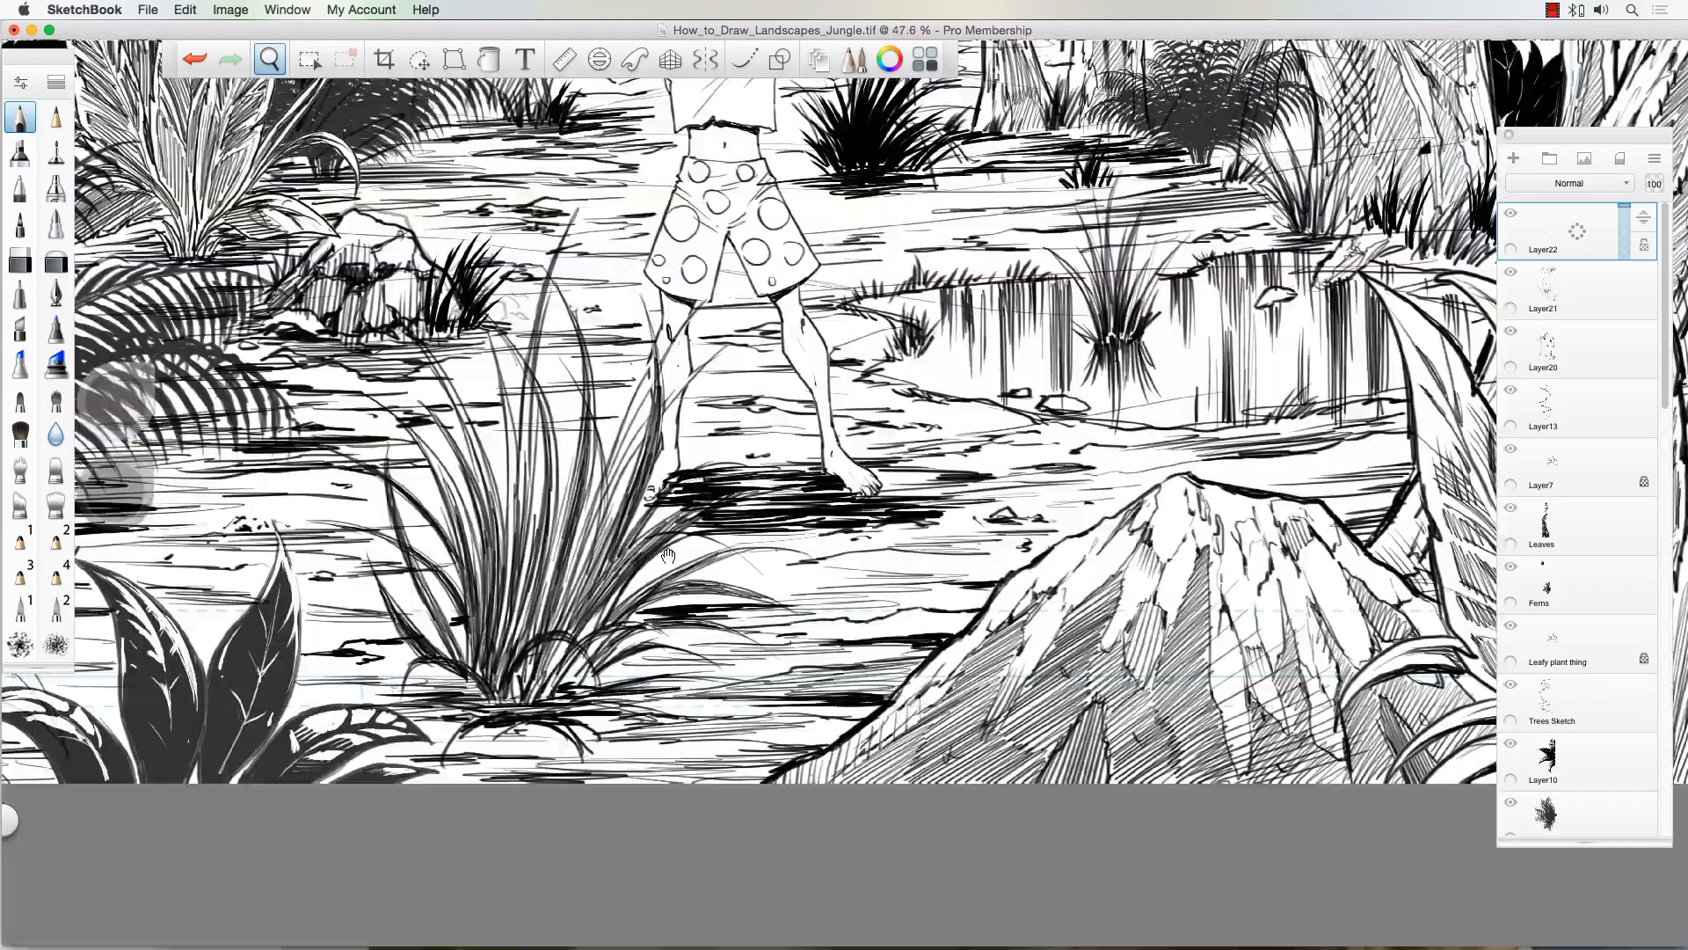
key("super+z")
left_click(56, 117)
left_click_drag(702, 799, 715, 794)
left_click_drag(731, 791, 754, 794)
scroll(756, 704, "down", 8)
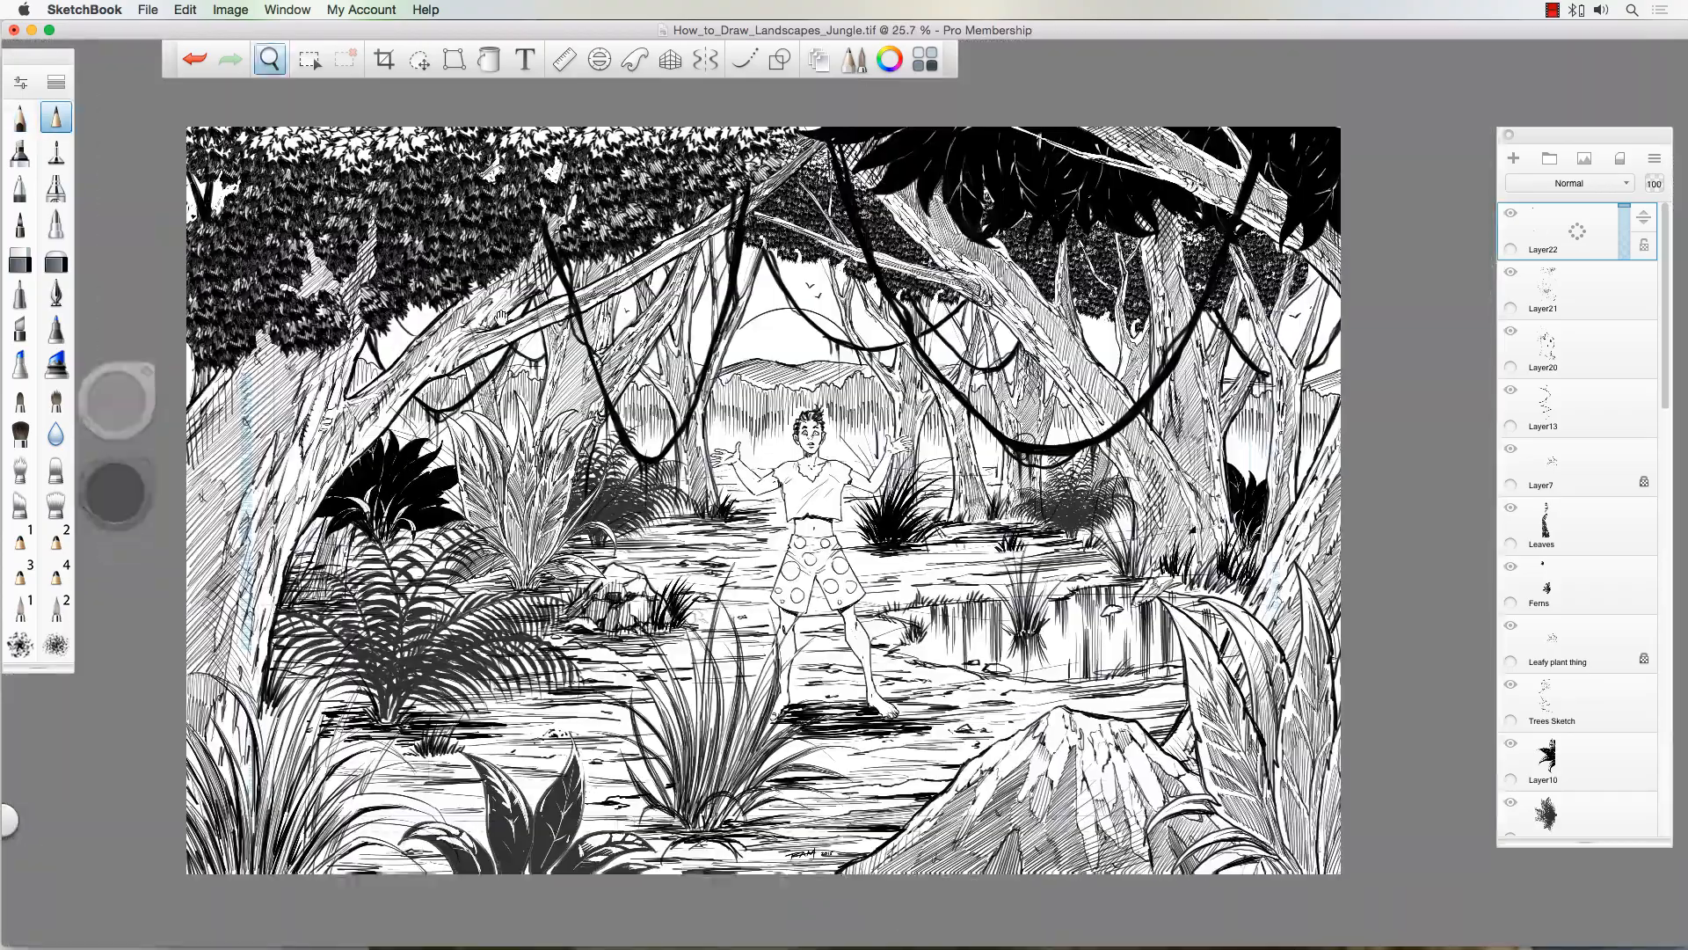
Step: Show the Shadows layer again and make it the active layer
scroll(1547, 685, "down", 10)
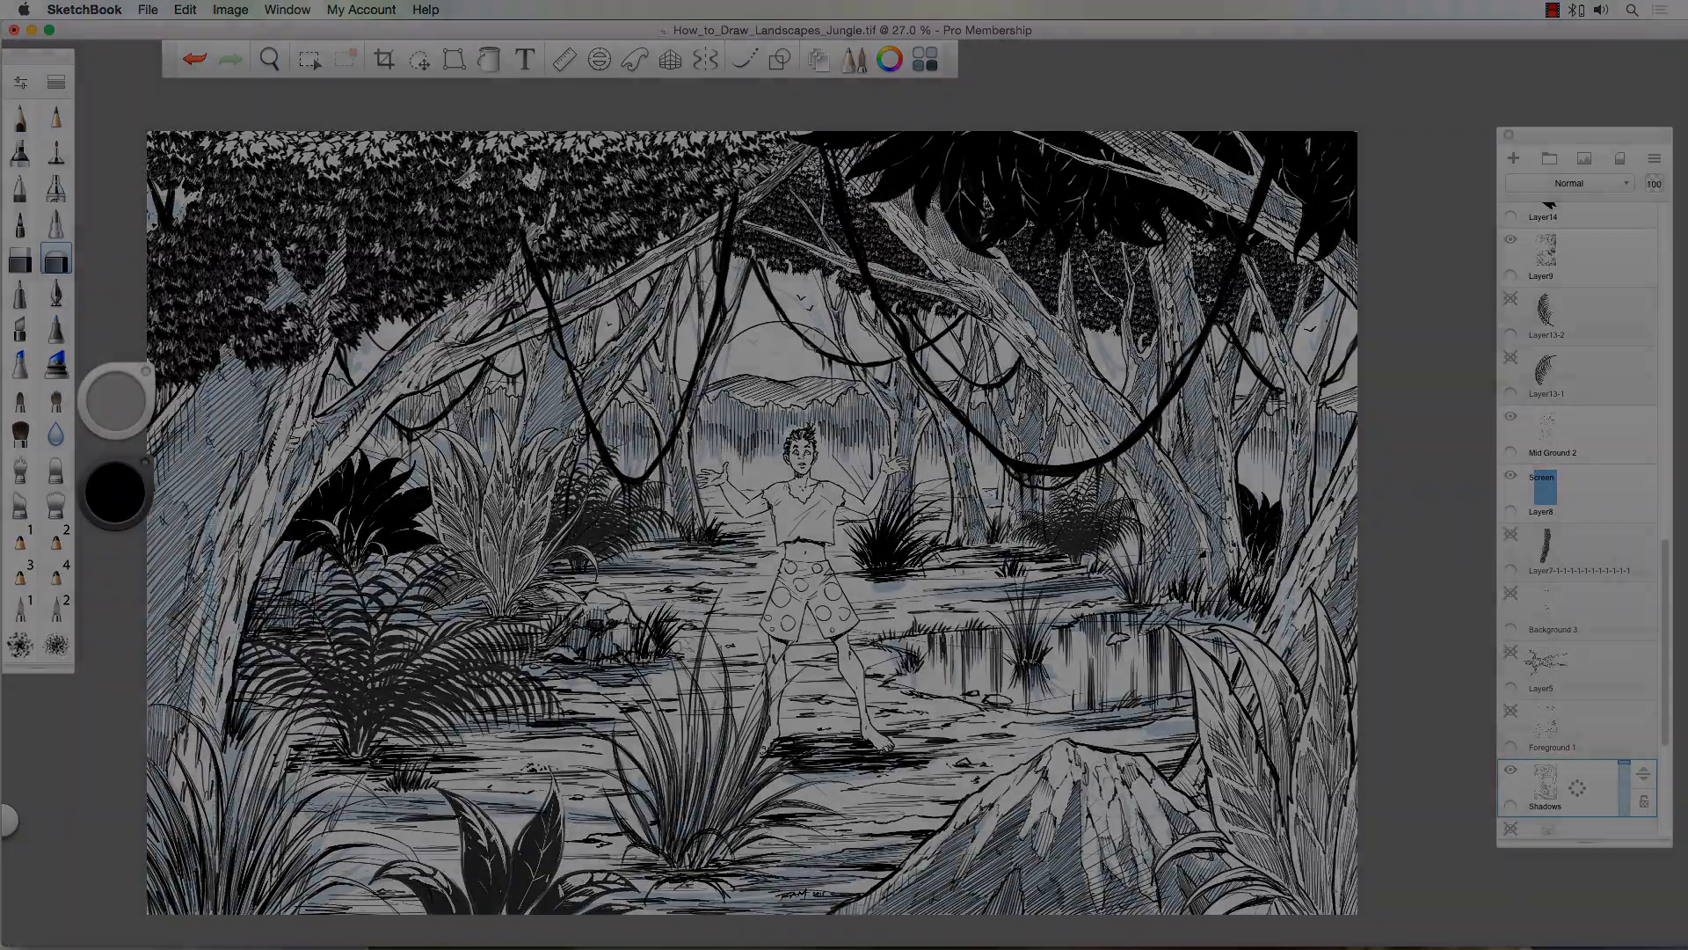